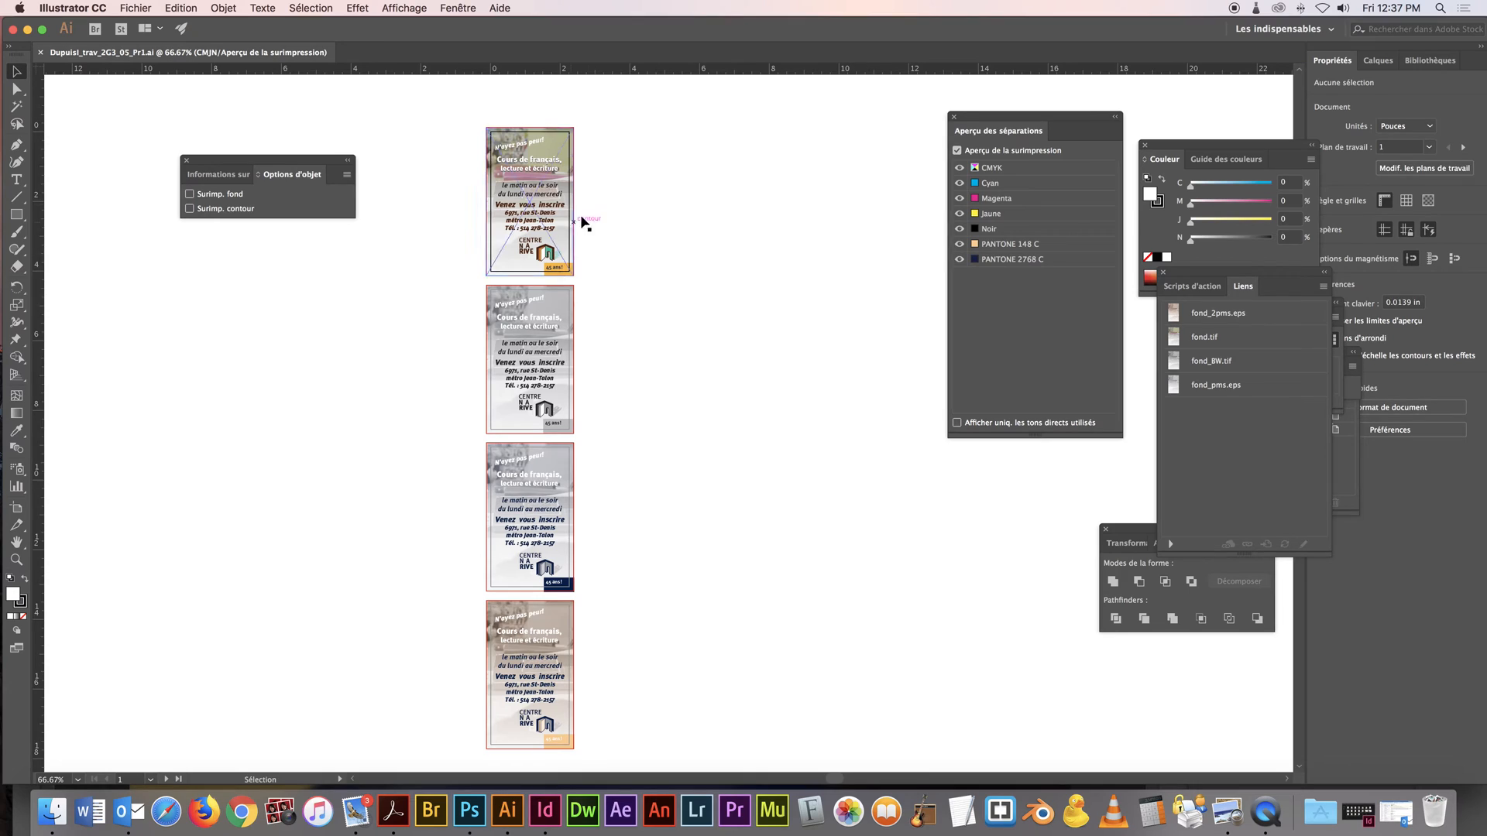
Inspect the process separations on the four card versions by hiding and restoring the CMYK inks, and the black ink alone
left_click(959, 167)
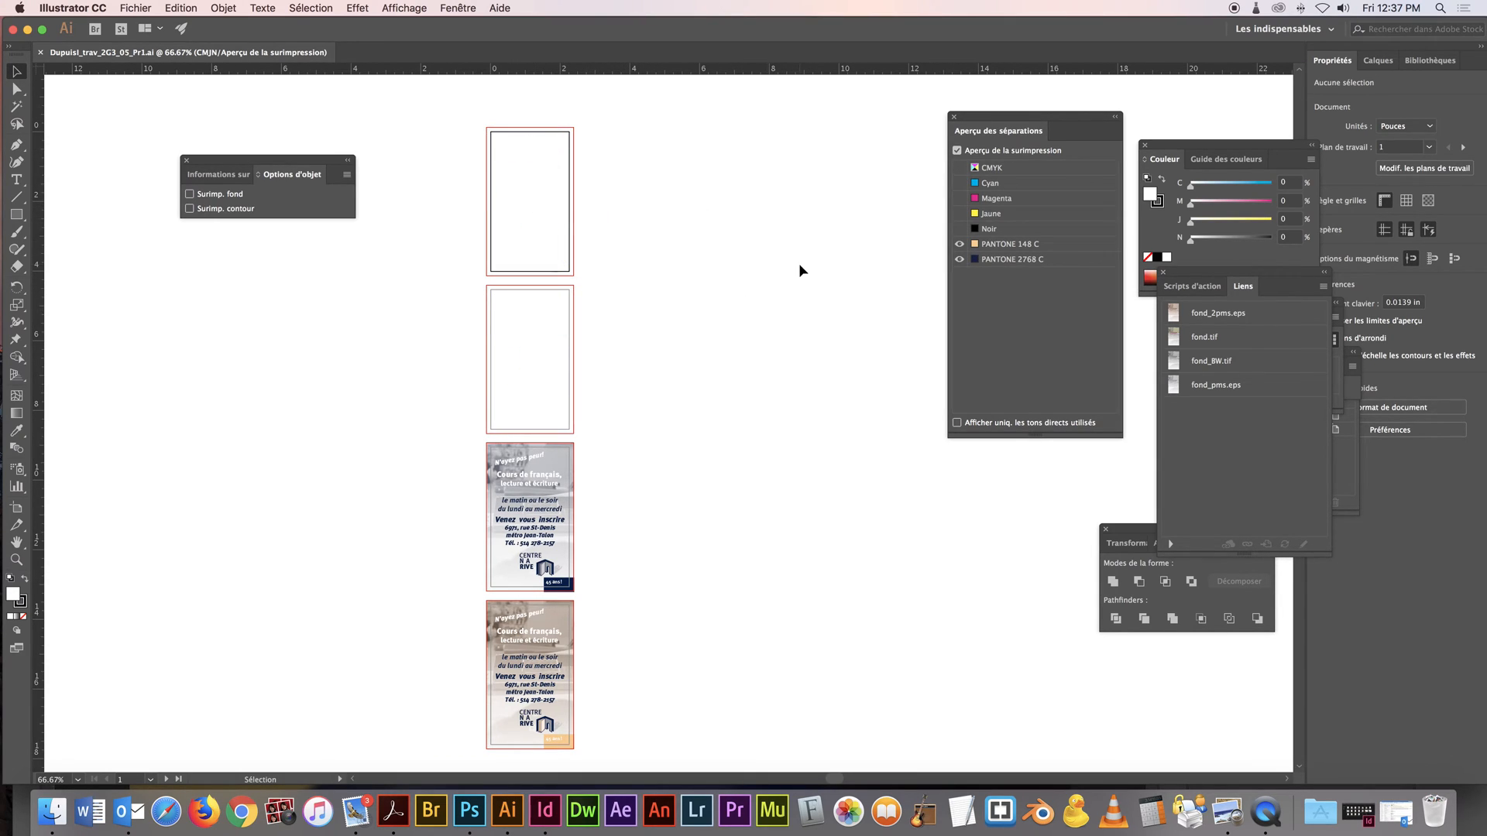
left_click(959, 168)
left_click(960, 229)
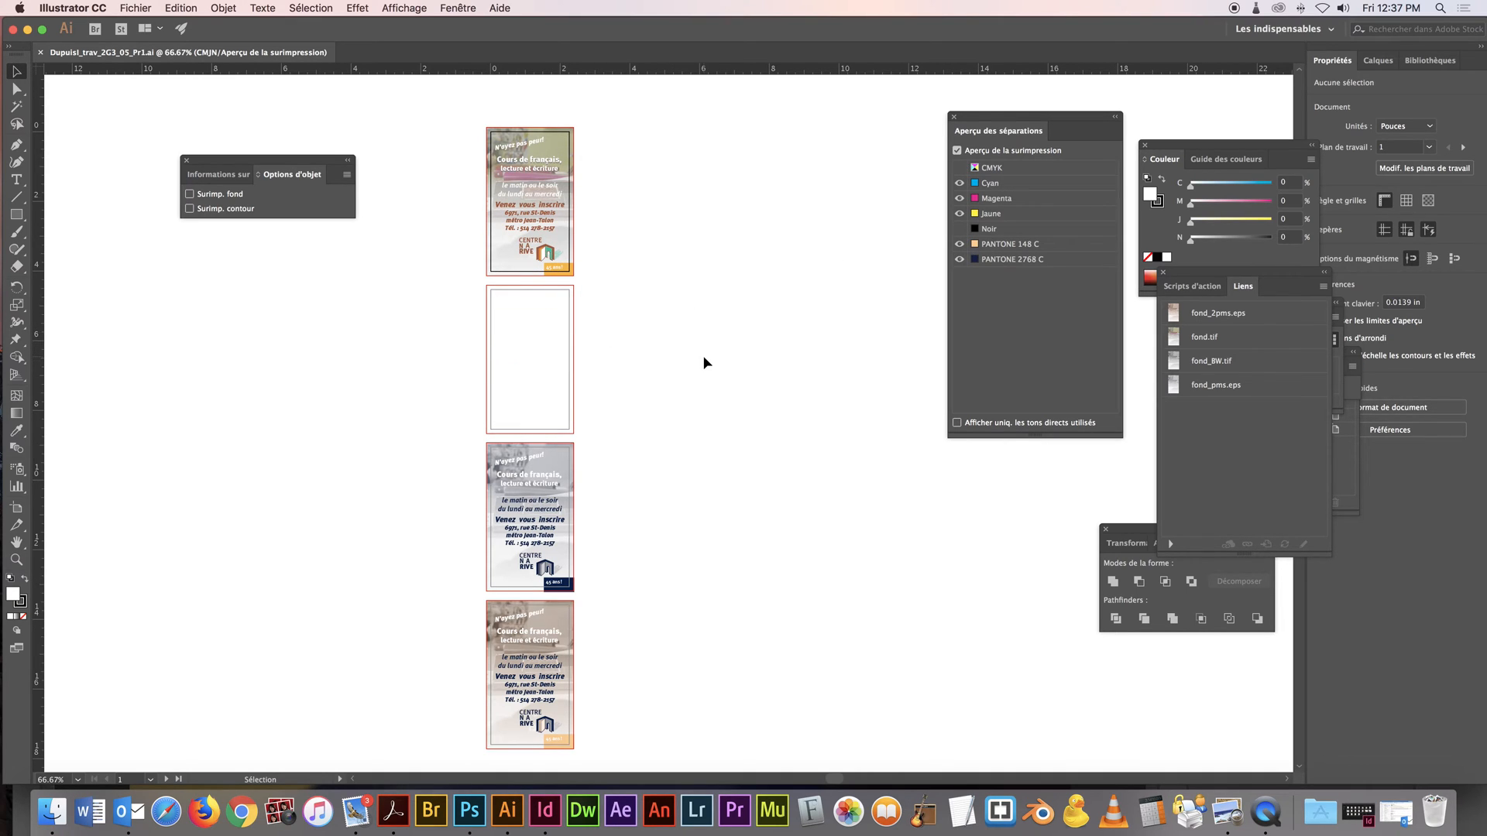
left_click(960, 229)
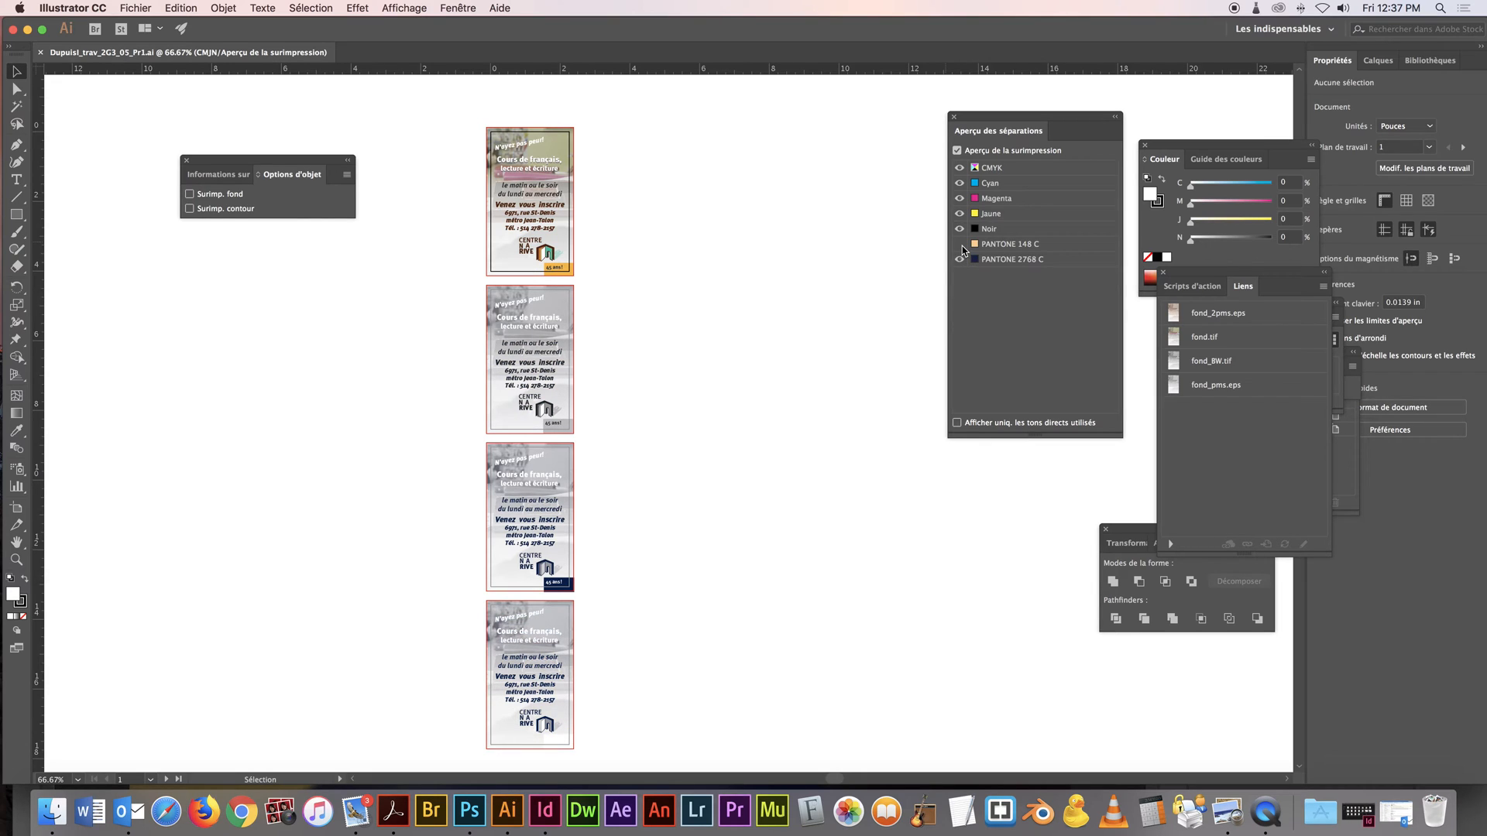
Inspect the spot colour separations by hiding PANTONE 2768 C and PANTONE 148 C and restoring both inks
left_click(960, 259)
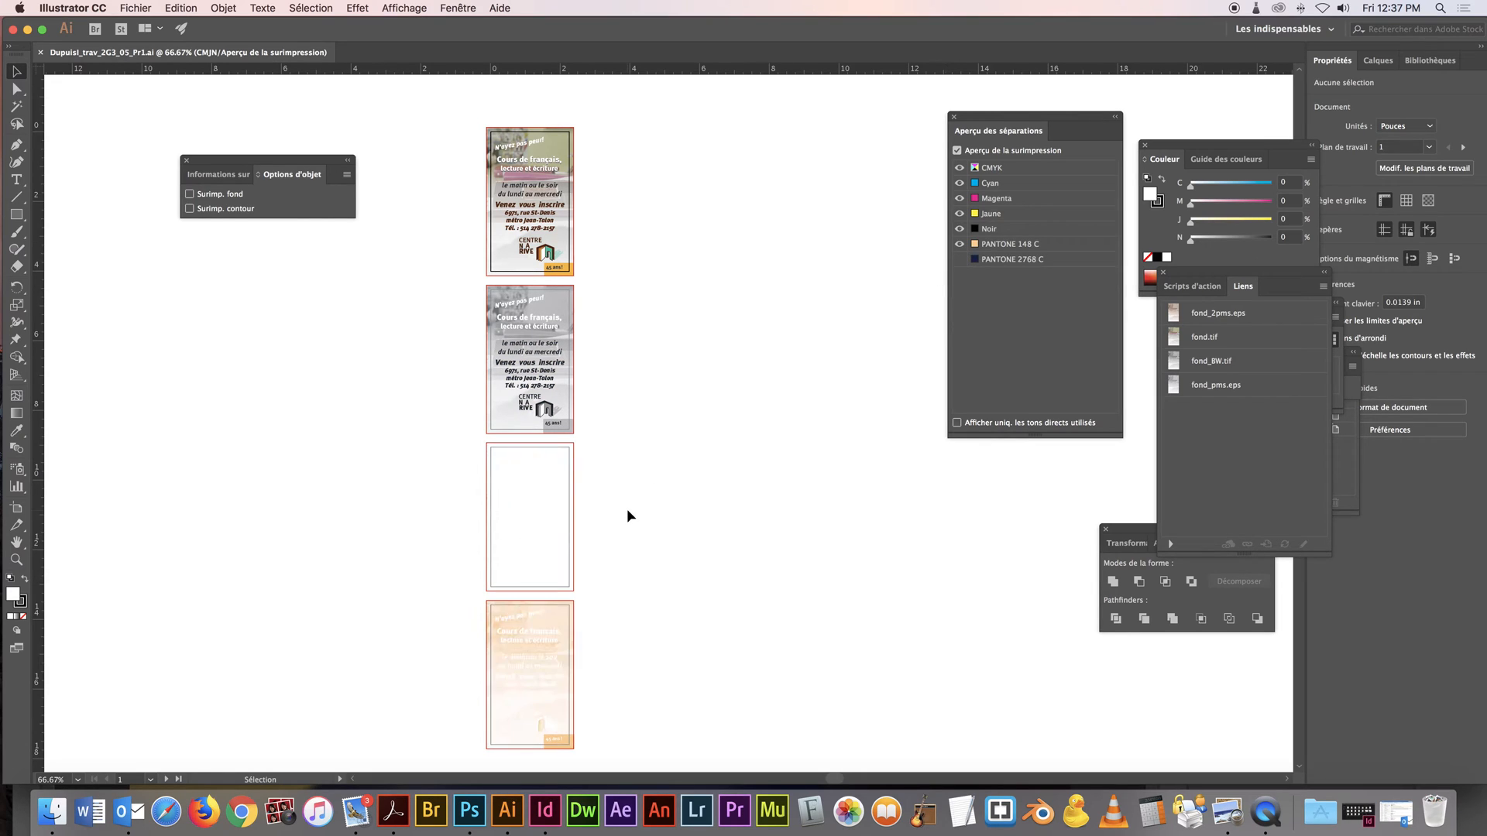
left_click(959, 244)
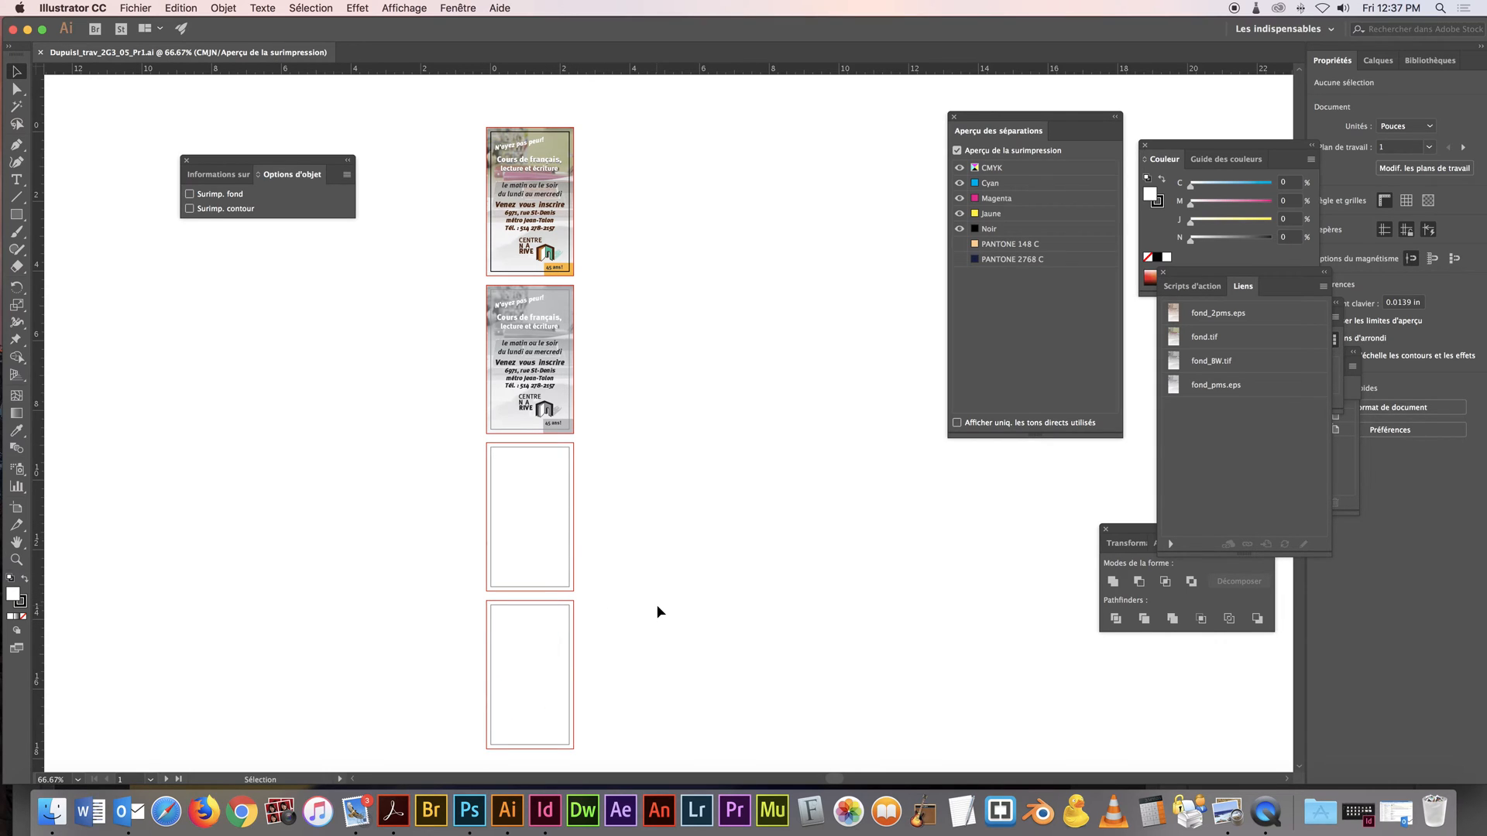
left_click(959, 259)
left_click(960, 244)
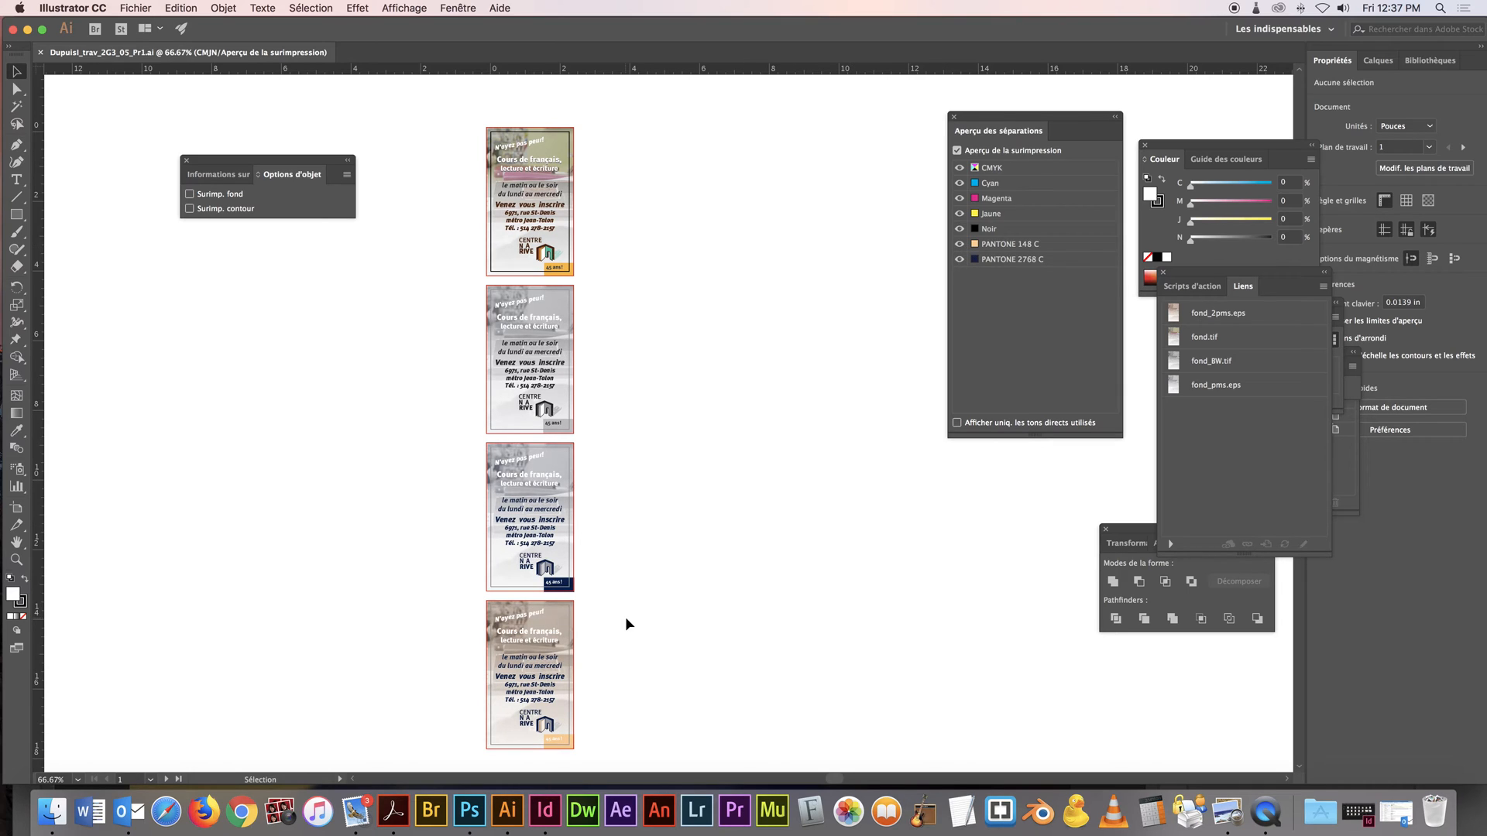
Create a new portrait document 2,25 in wide and 3,75 in high with a 0,125 in bleed on all sides
left_click(136, 8)
left_click(149, 24)
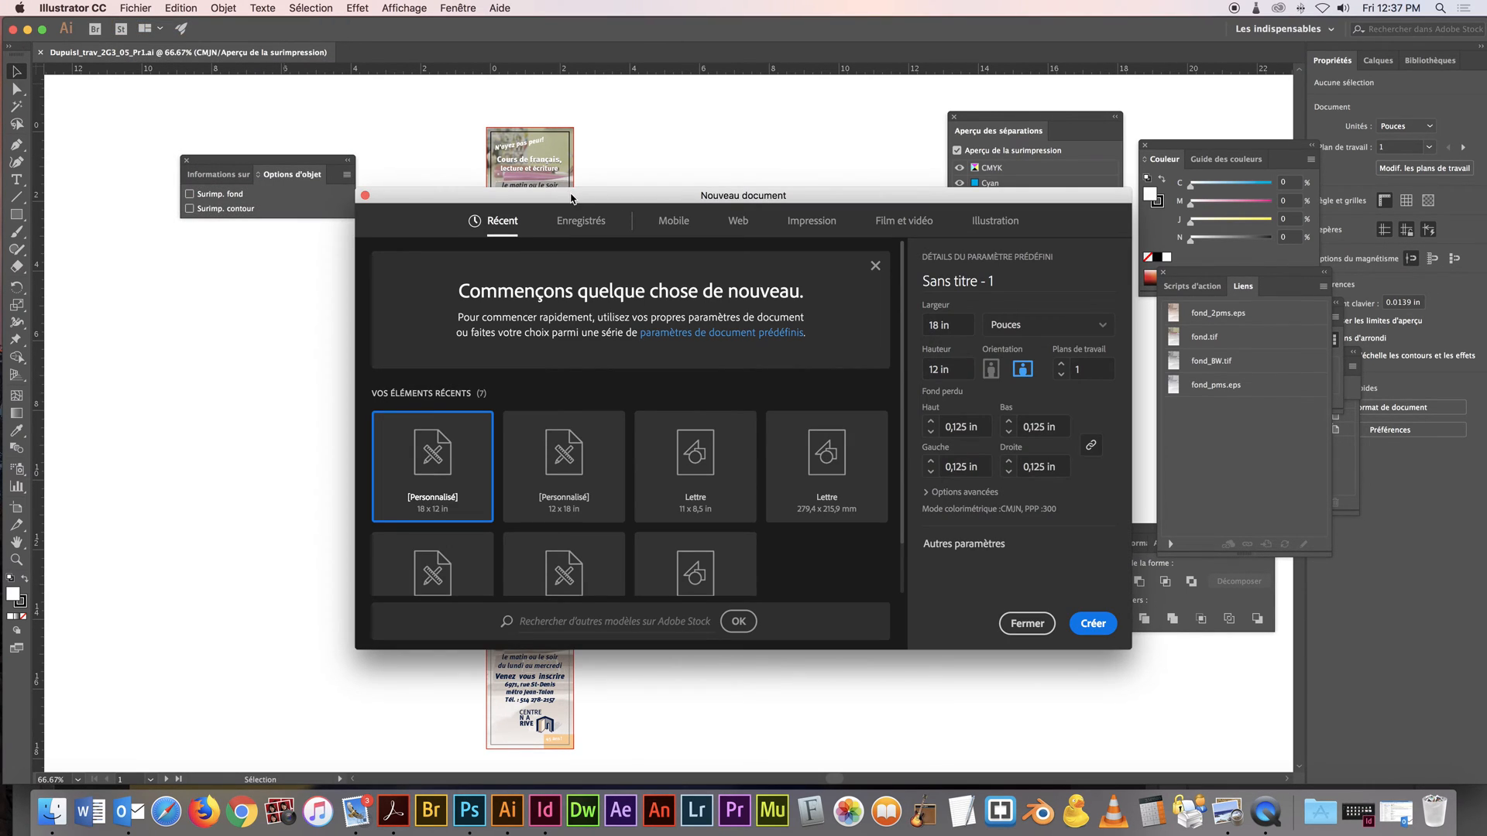
left_click_drag(571, 199, 547, 189)
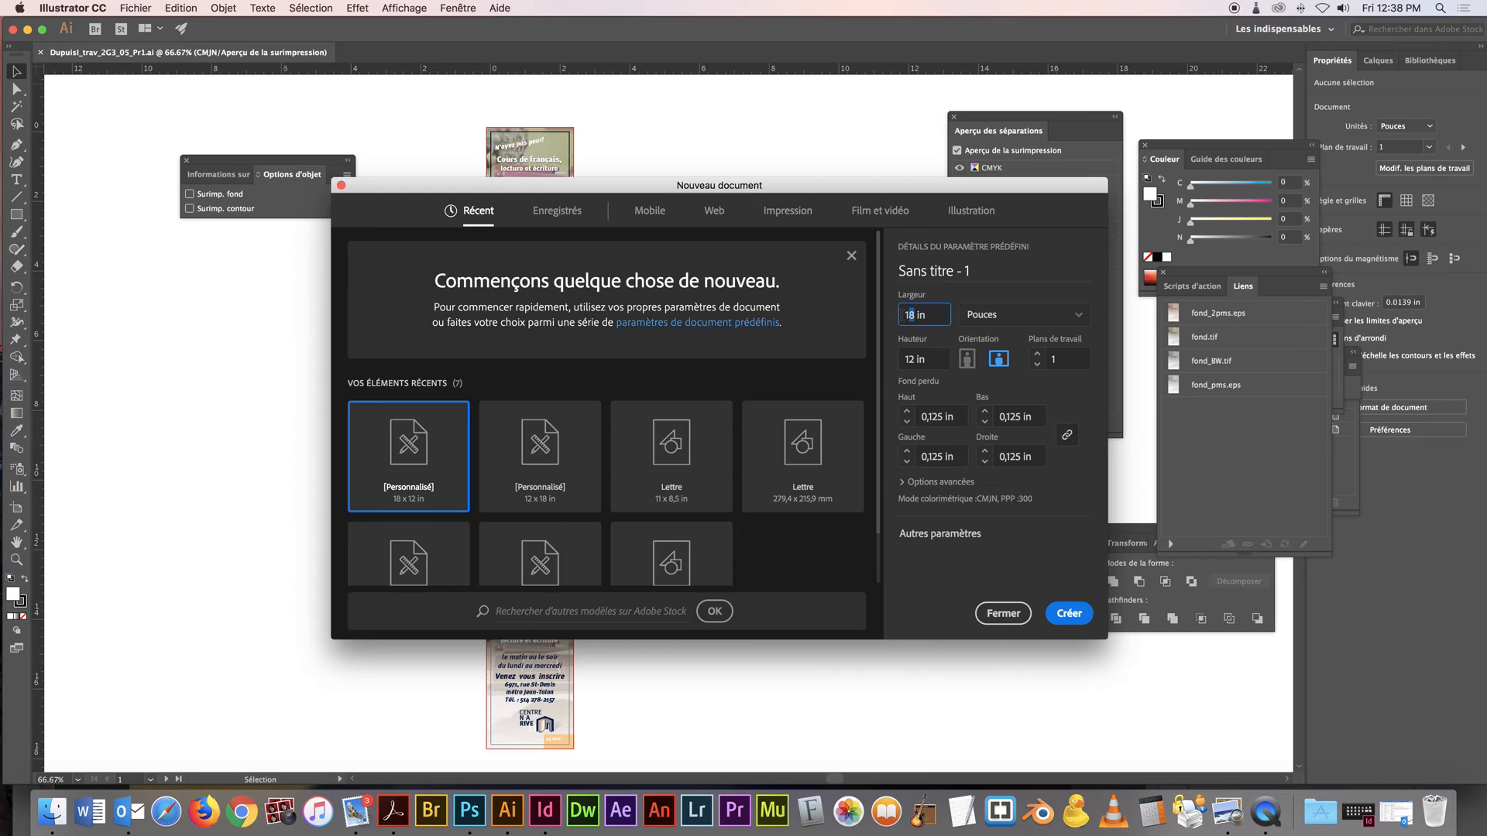
left_click(1012, 315)
left_click(1012, 316)
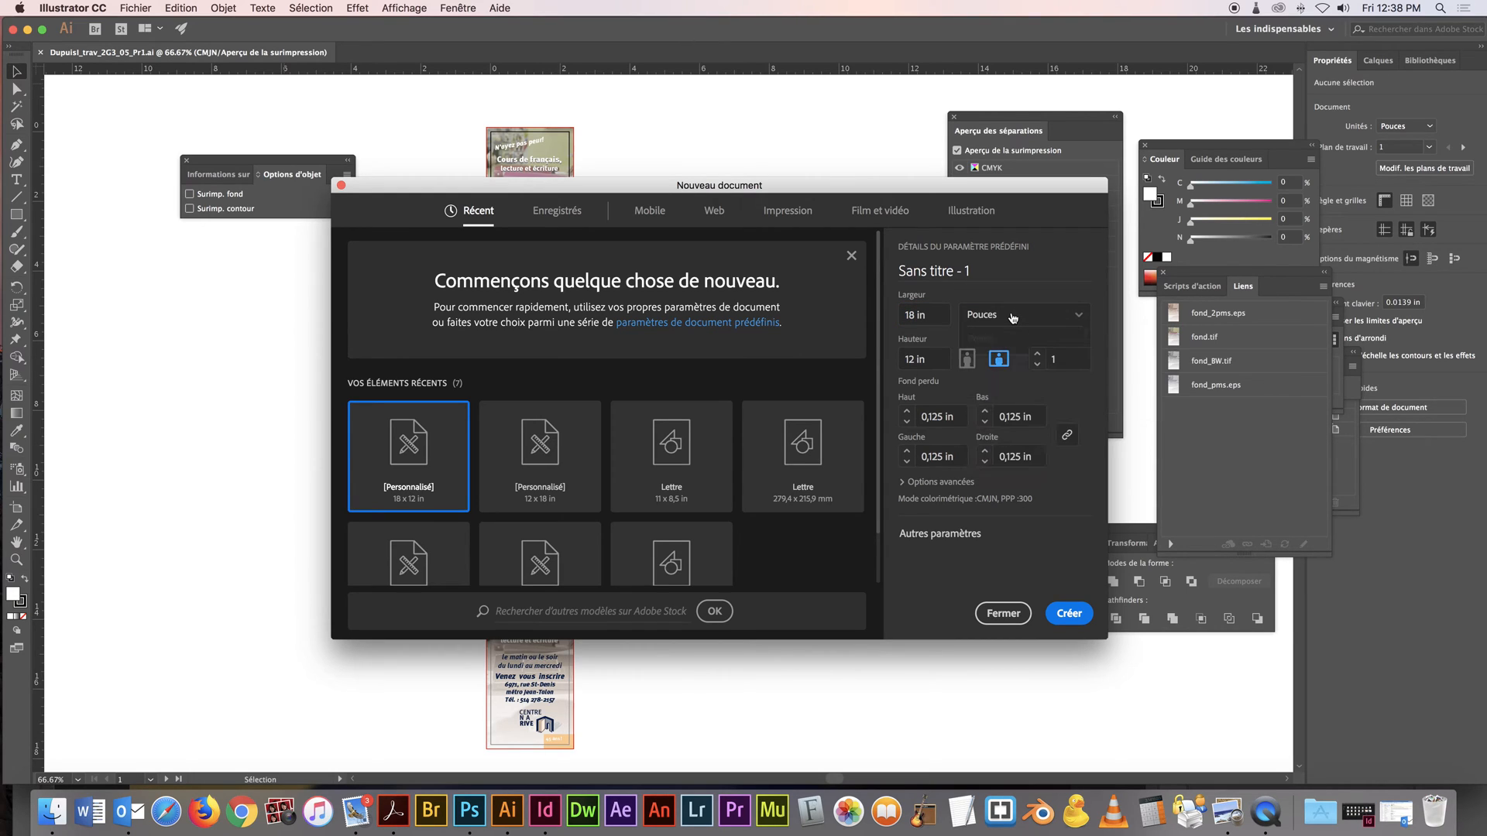
left_click(915, 316)
type("2.25")
left_click(908, 358)
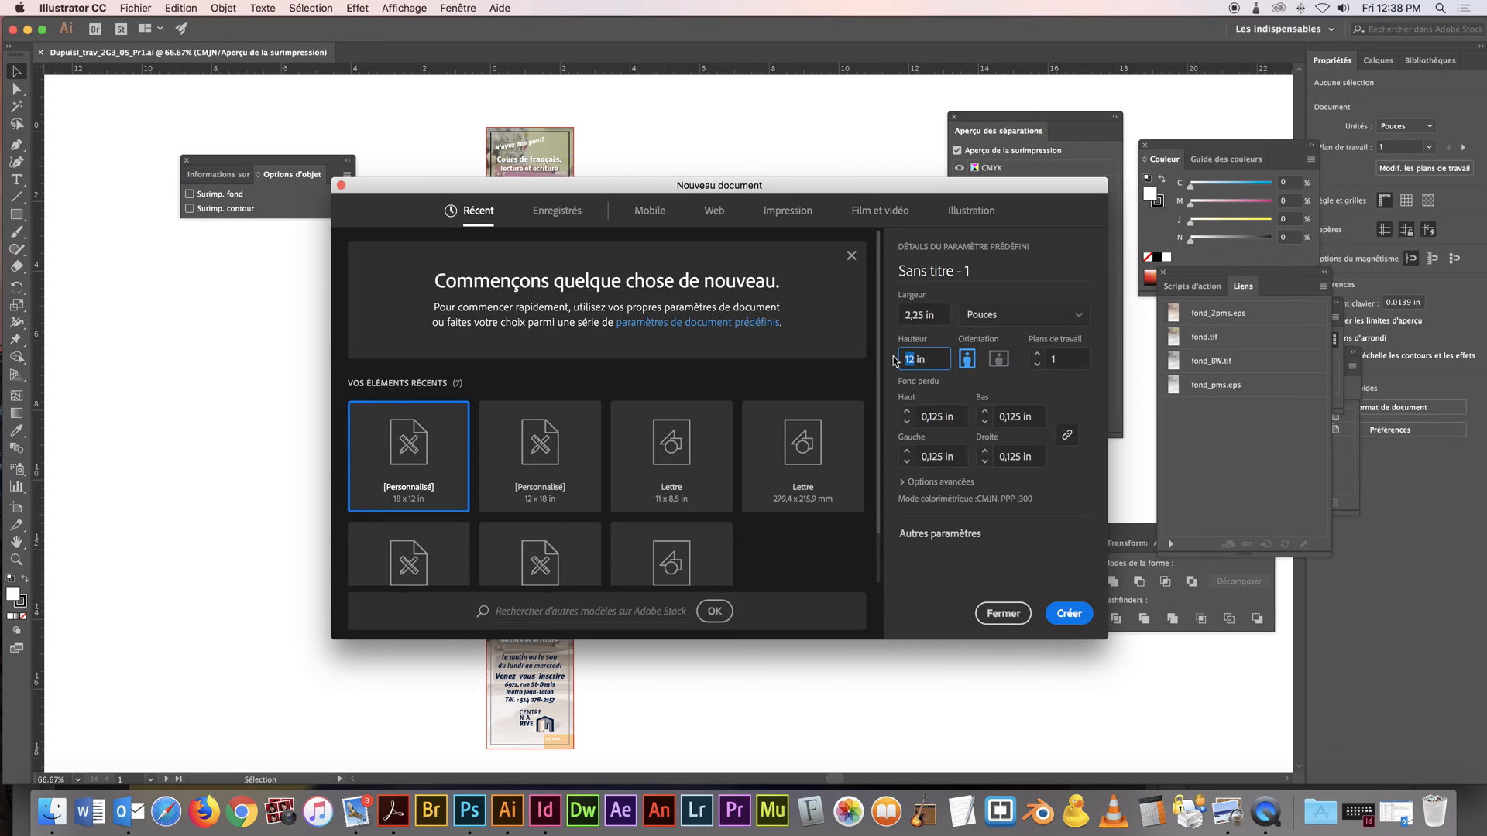
type("3,75")
left_click(949, 418)
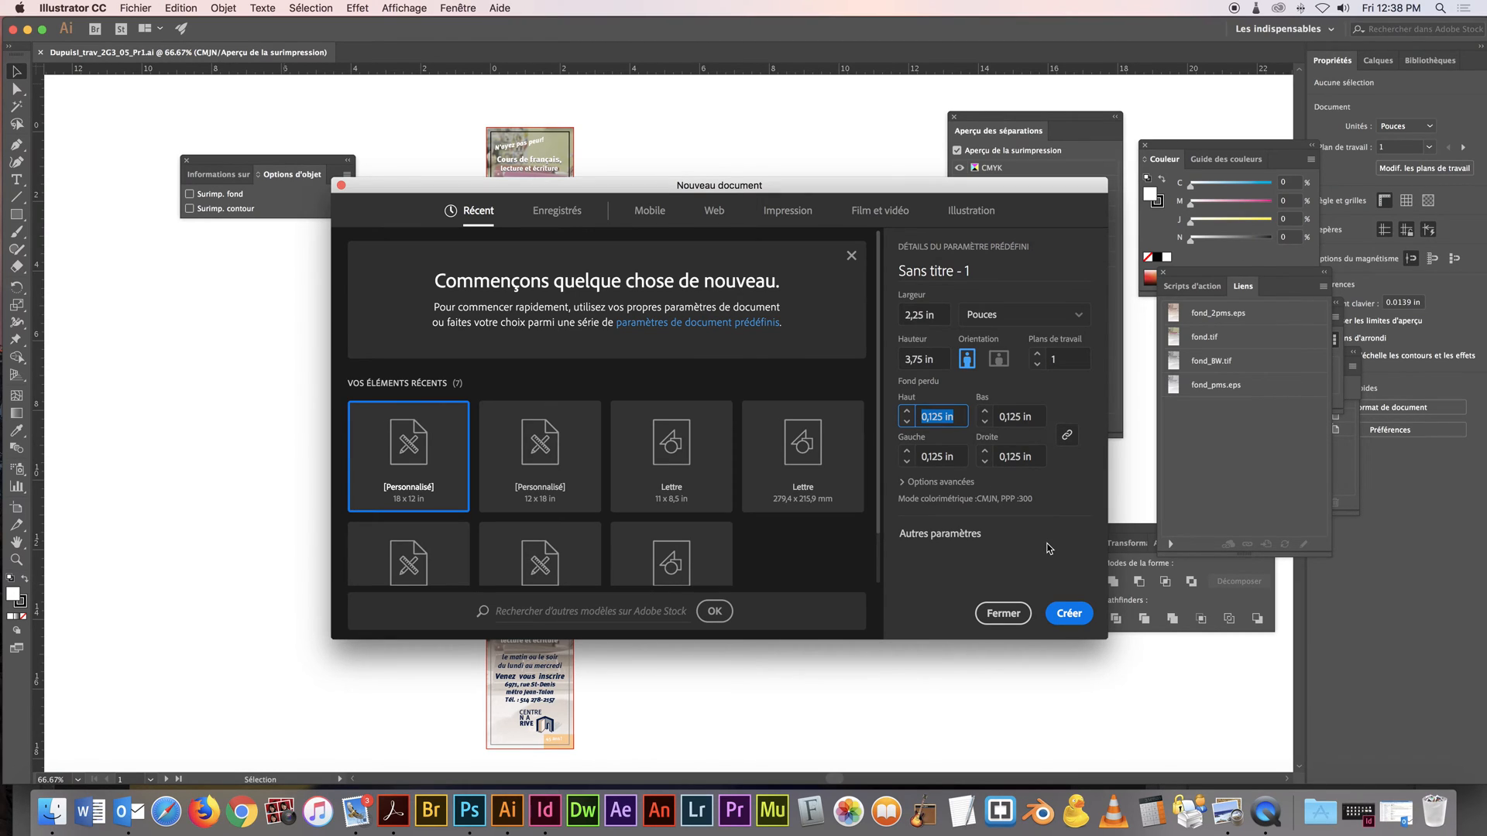
left_click(1066, 612)
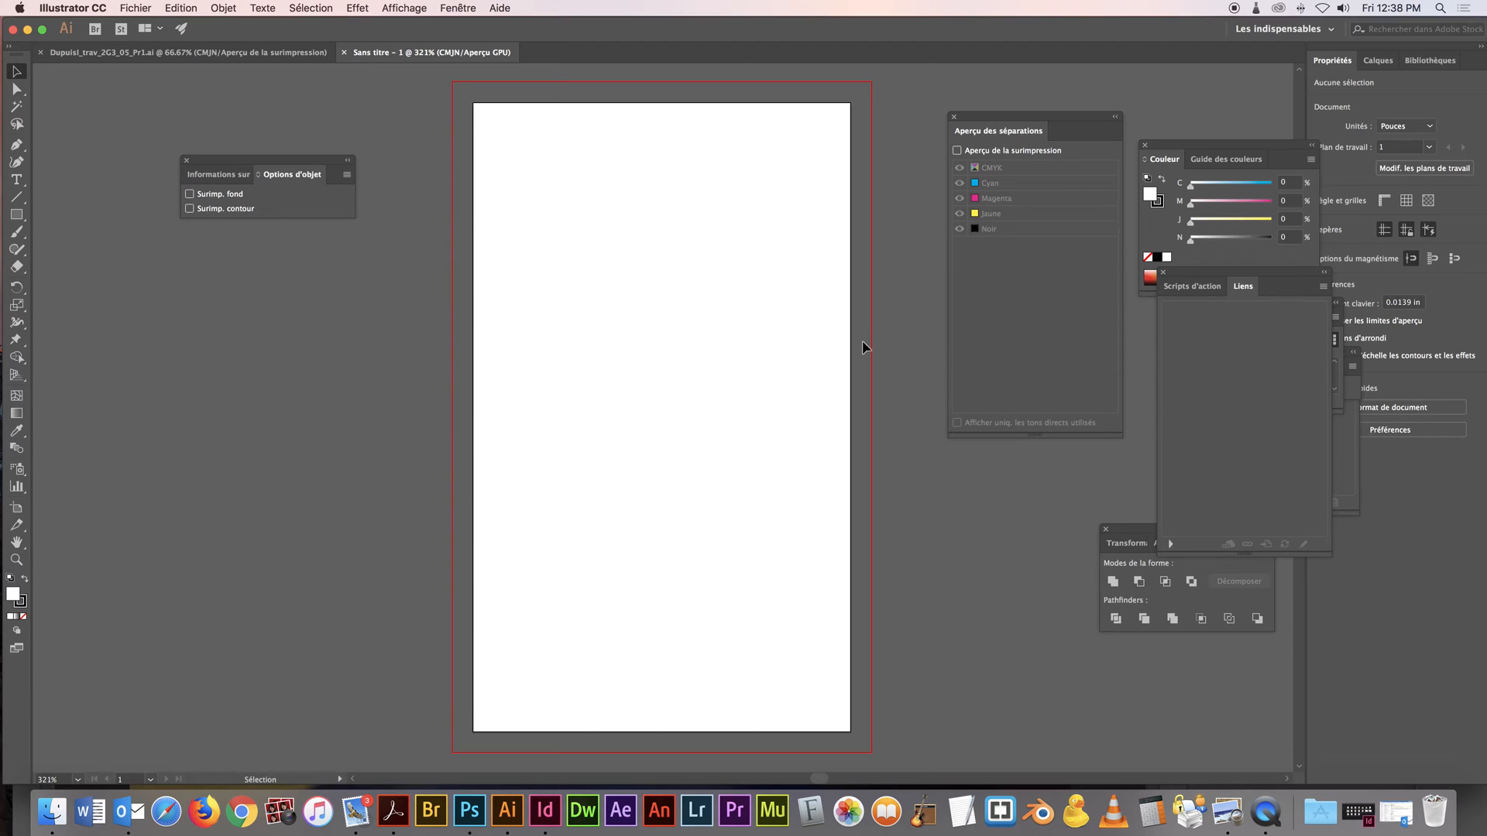
Begin saving the new document under another name on the Bureau and start a new folder there
left_click(132, 7)
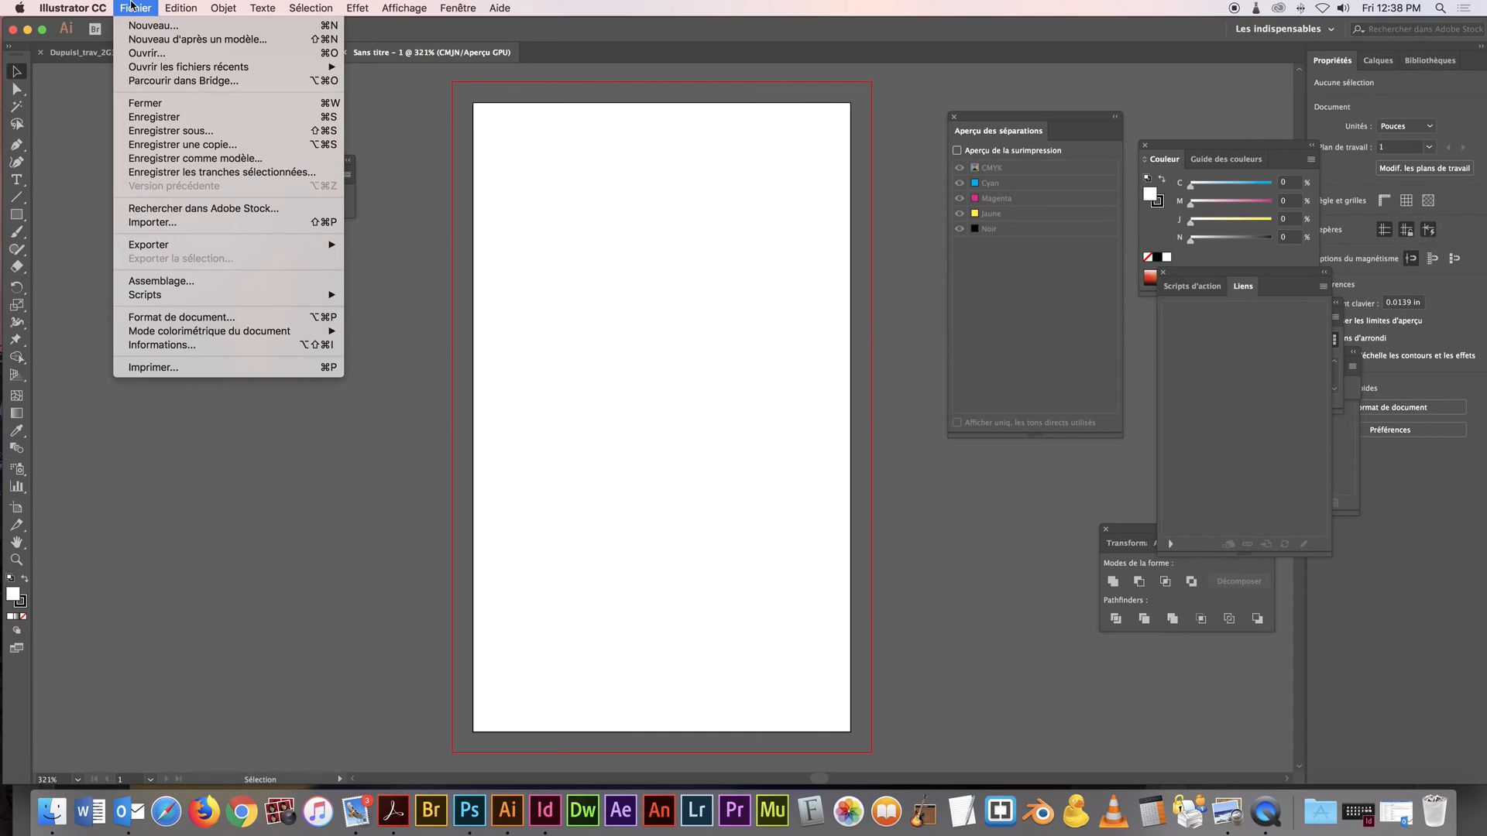
left_click(209, 132)
left_click(542, 286)
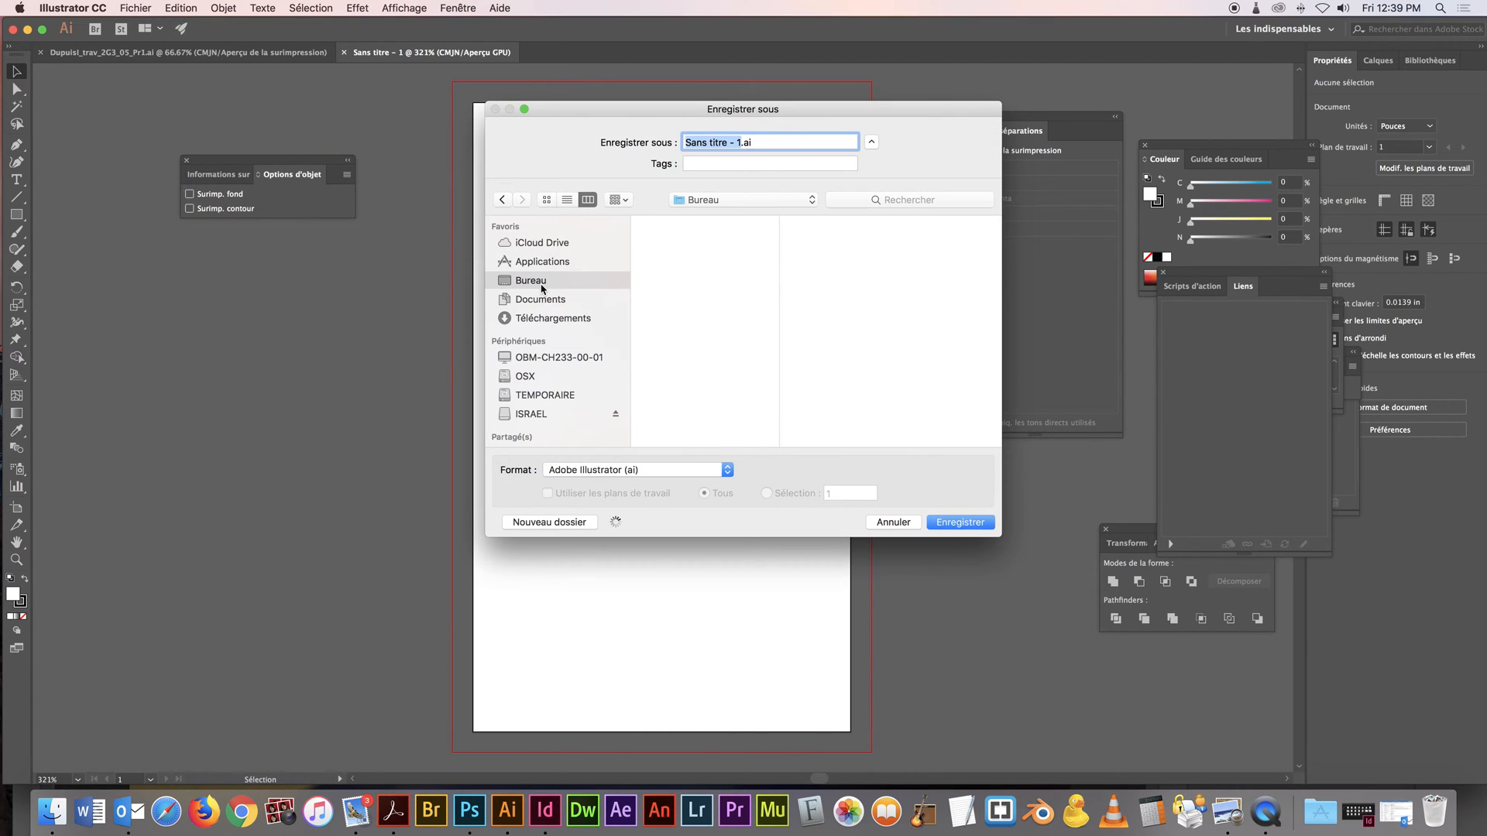
left_click(569, 522)
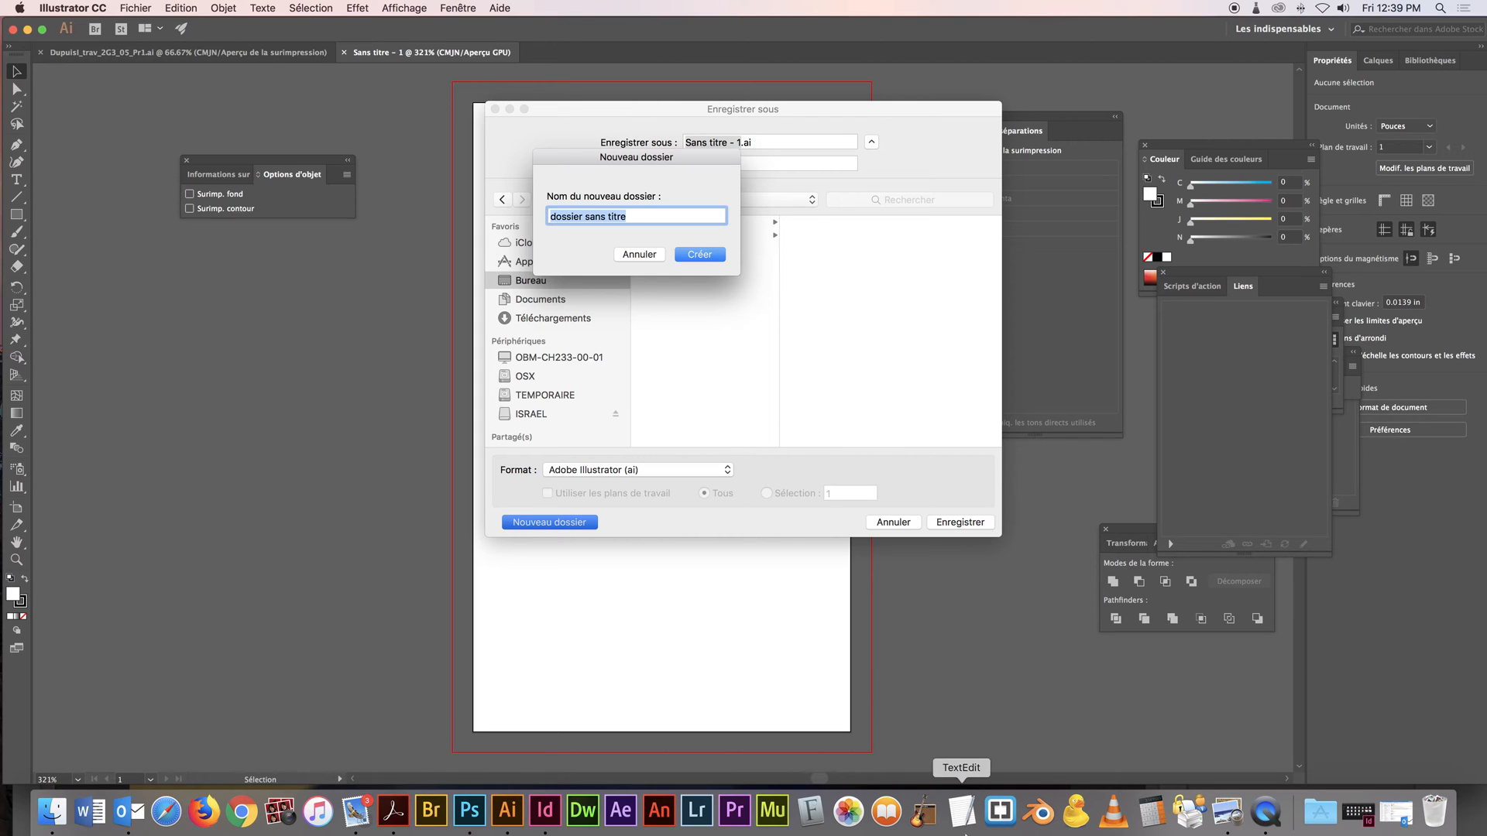
Copy the required folder name NomP_2G3_Gr_Pr1 from Projet1_cartons_Devis.pdf in Aperçu and paste it as the new folder's name in Illustrator
left_click(1222, 821)
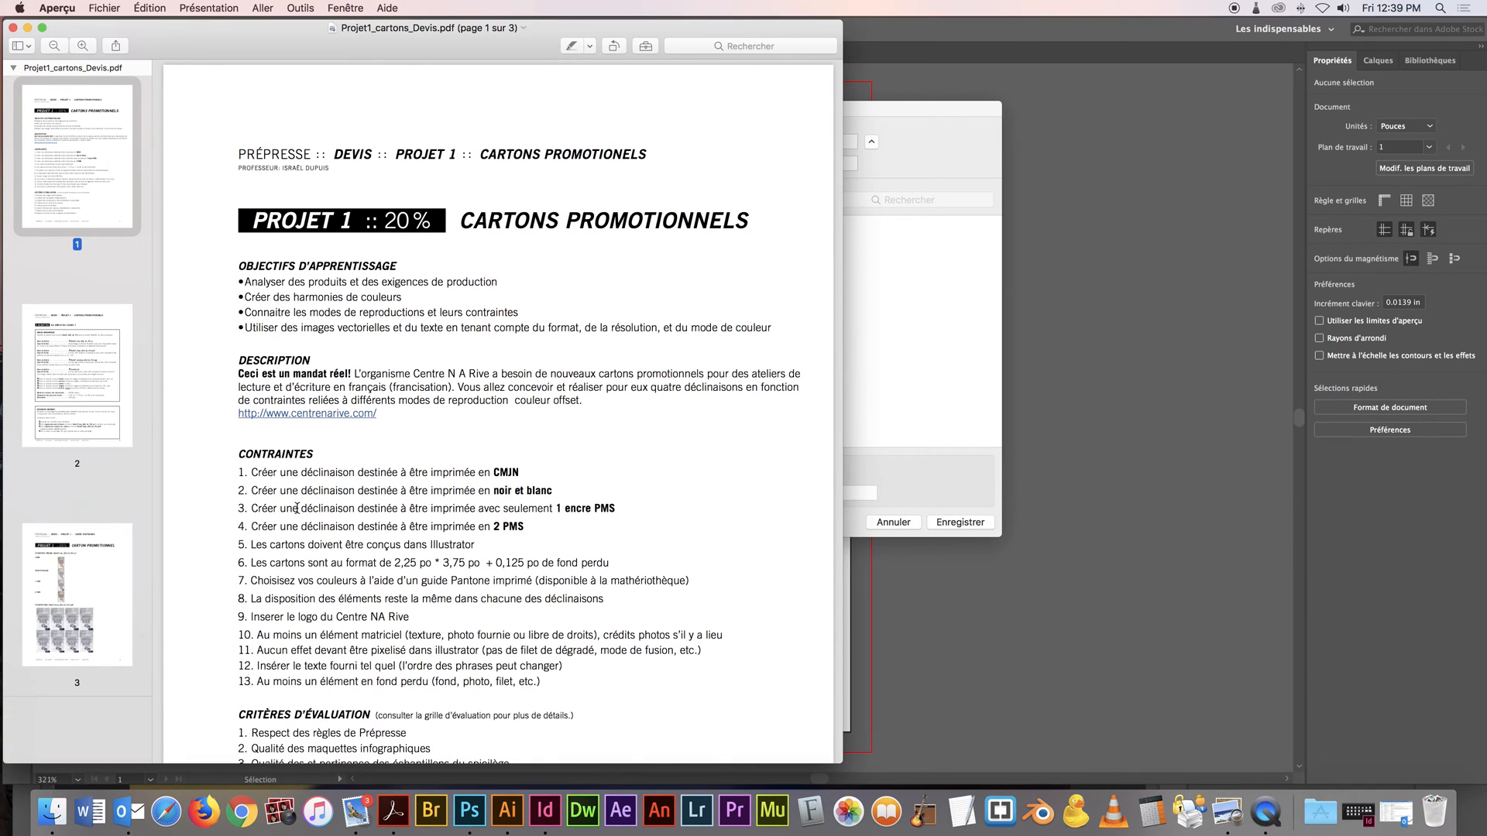
scroll(364, 478, "down", 15)
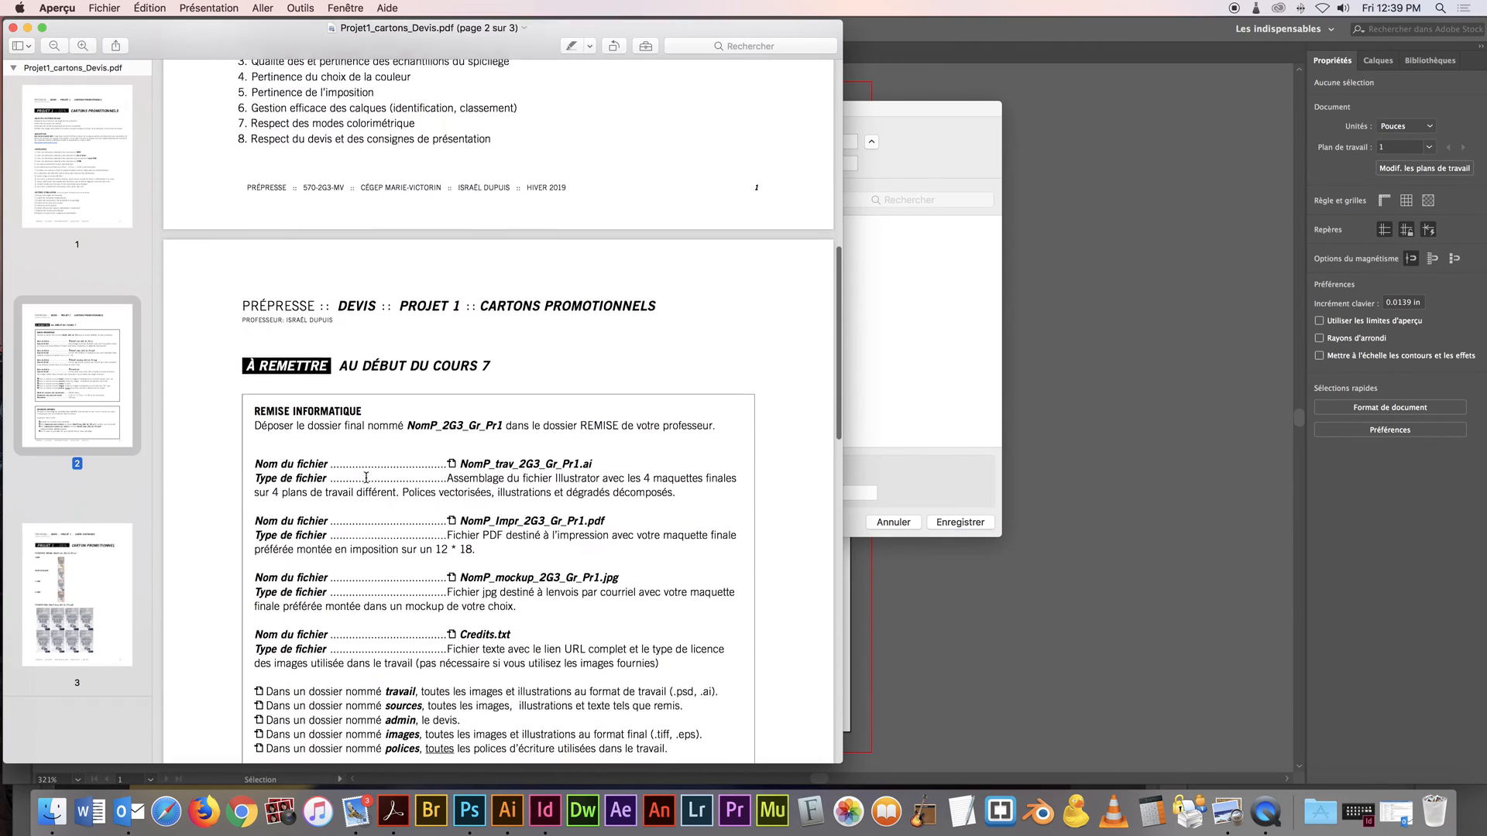
left_click_drag(503, 392, 408, 393)
key("super+c")
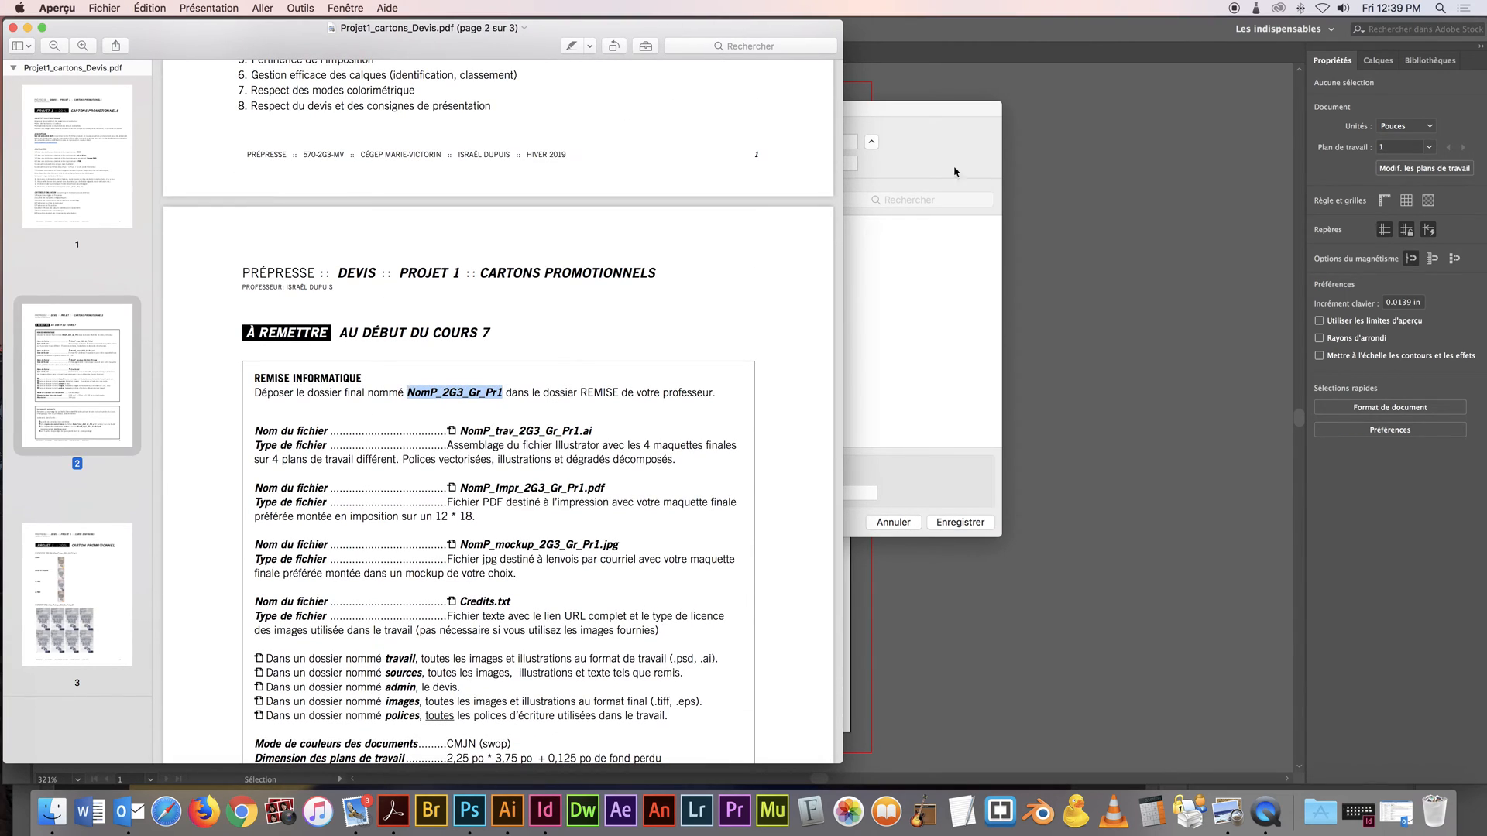
left_click(998, 113)
key("super+v")
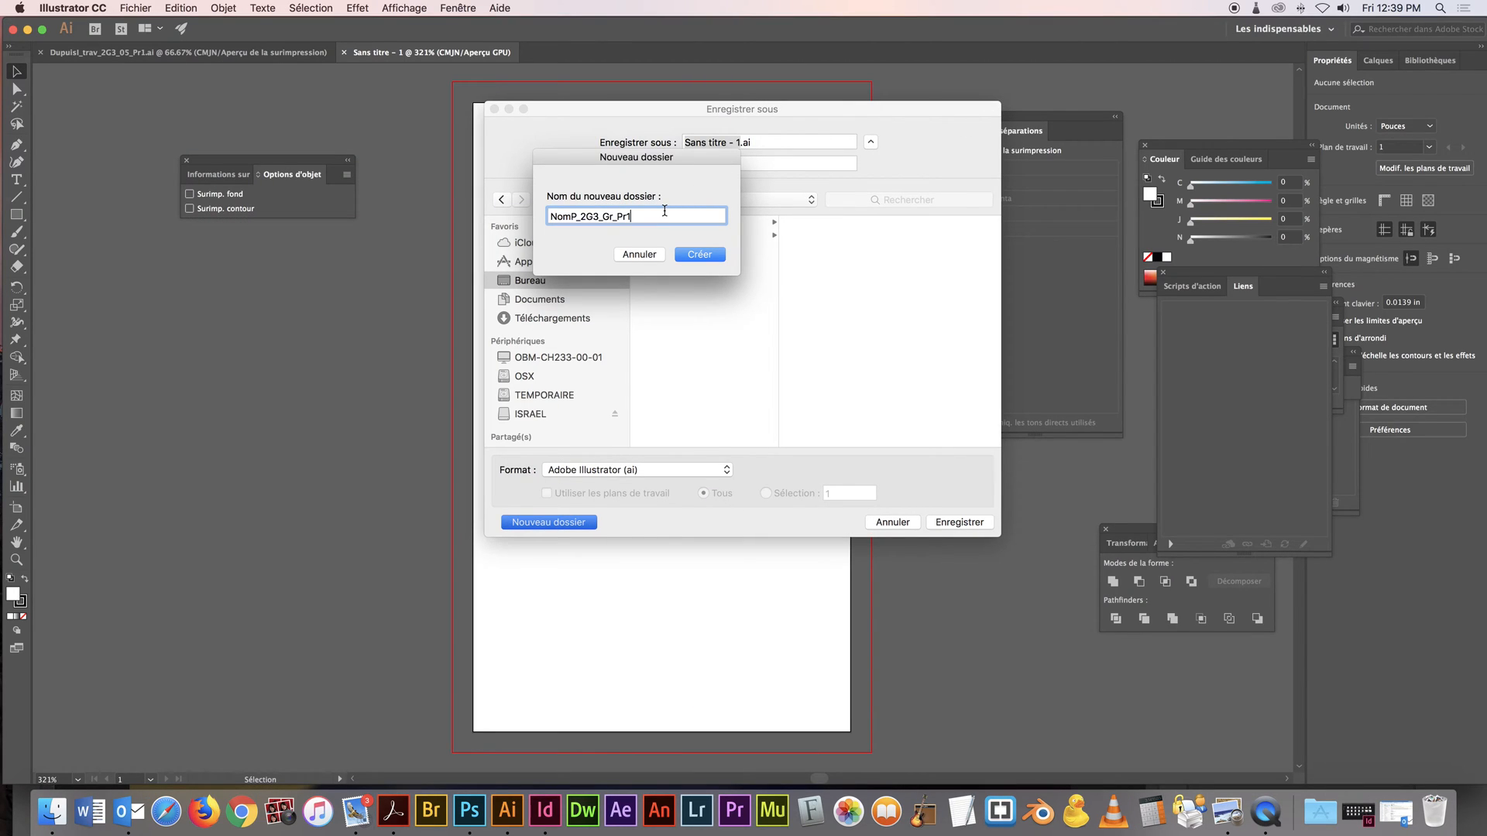
Replace NomP in the folder name with the author's surname and initial, then create the folder and select it
left_click_drag(567, 217, 516, 212)
type("Dupuis")
key("Delete")
type("l")
left_click(700, 254)
left_click(733, 225)
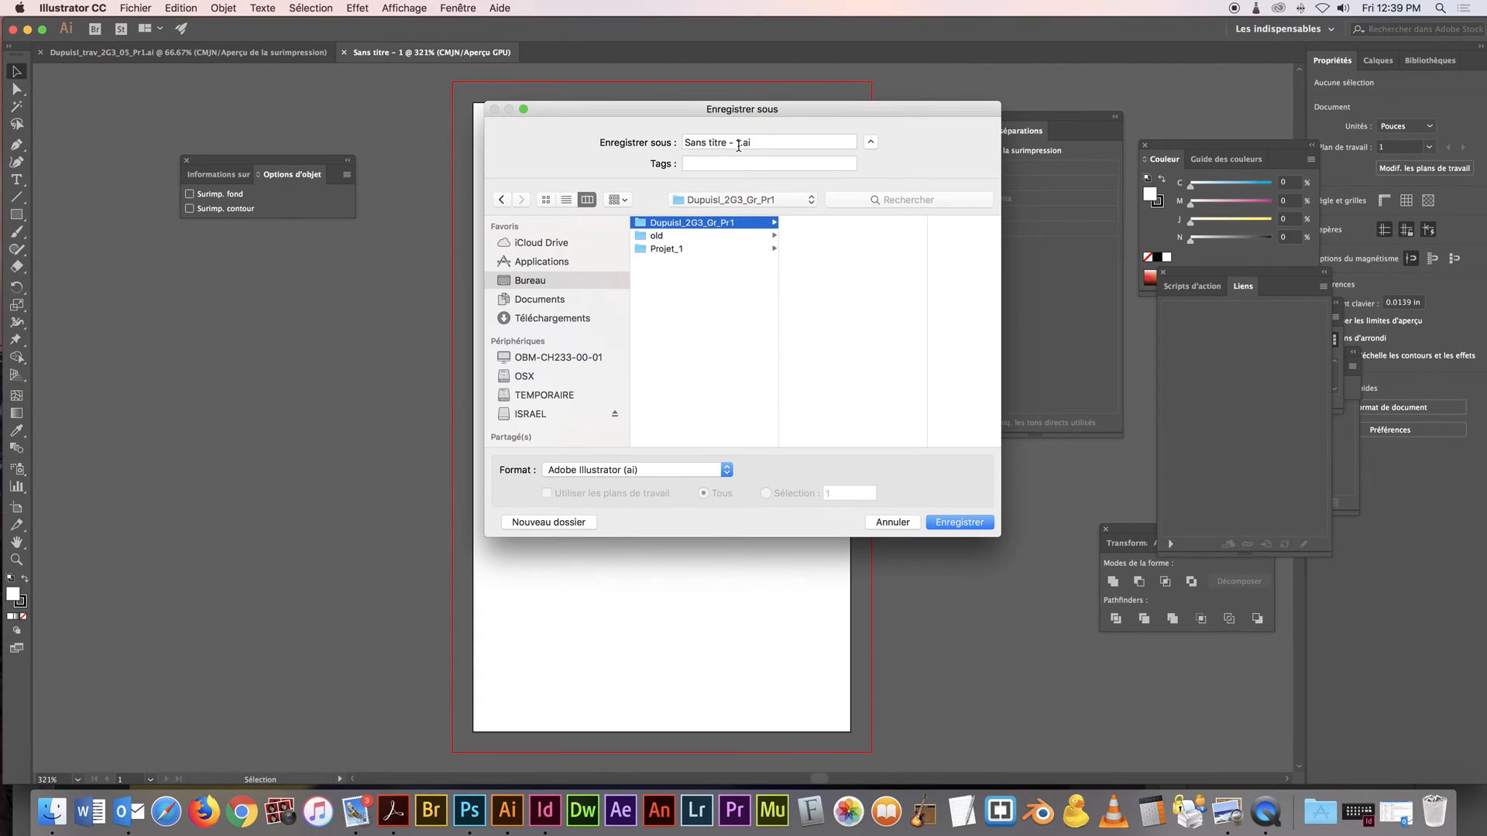
Copy the required working file name NomP_trav_2G3_Gr_Pr1 from the brief in Aperçu and paste it as the document's name in Illustrator
left_click_drag(741, 145, 636, 143)
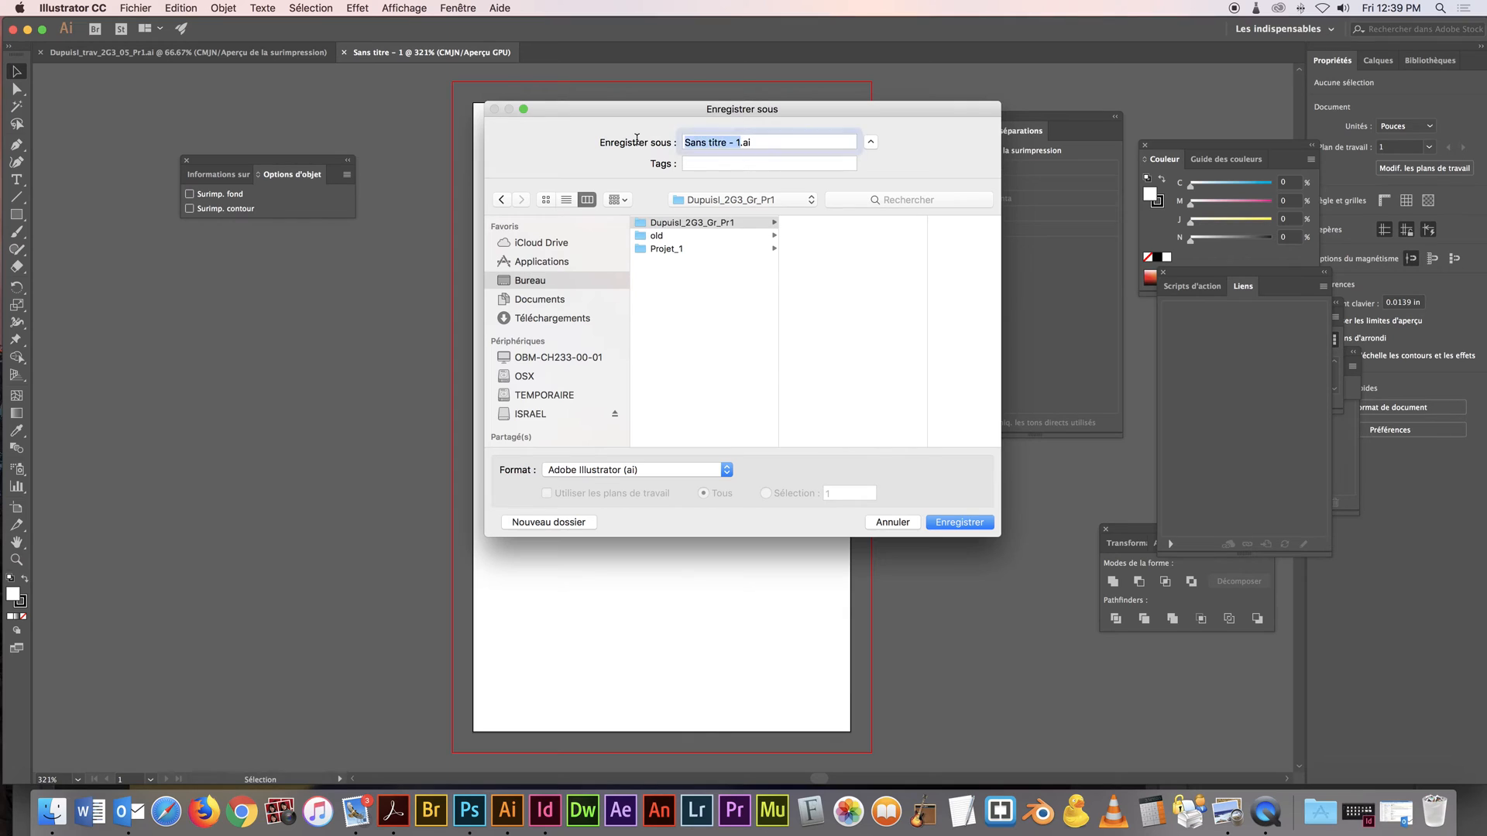
key("super+v")
key("super+Tab")
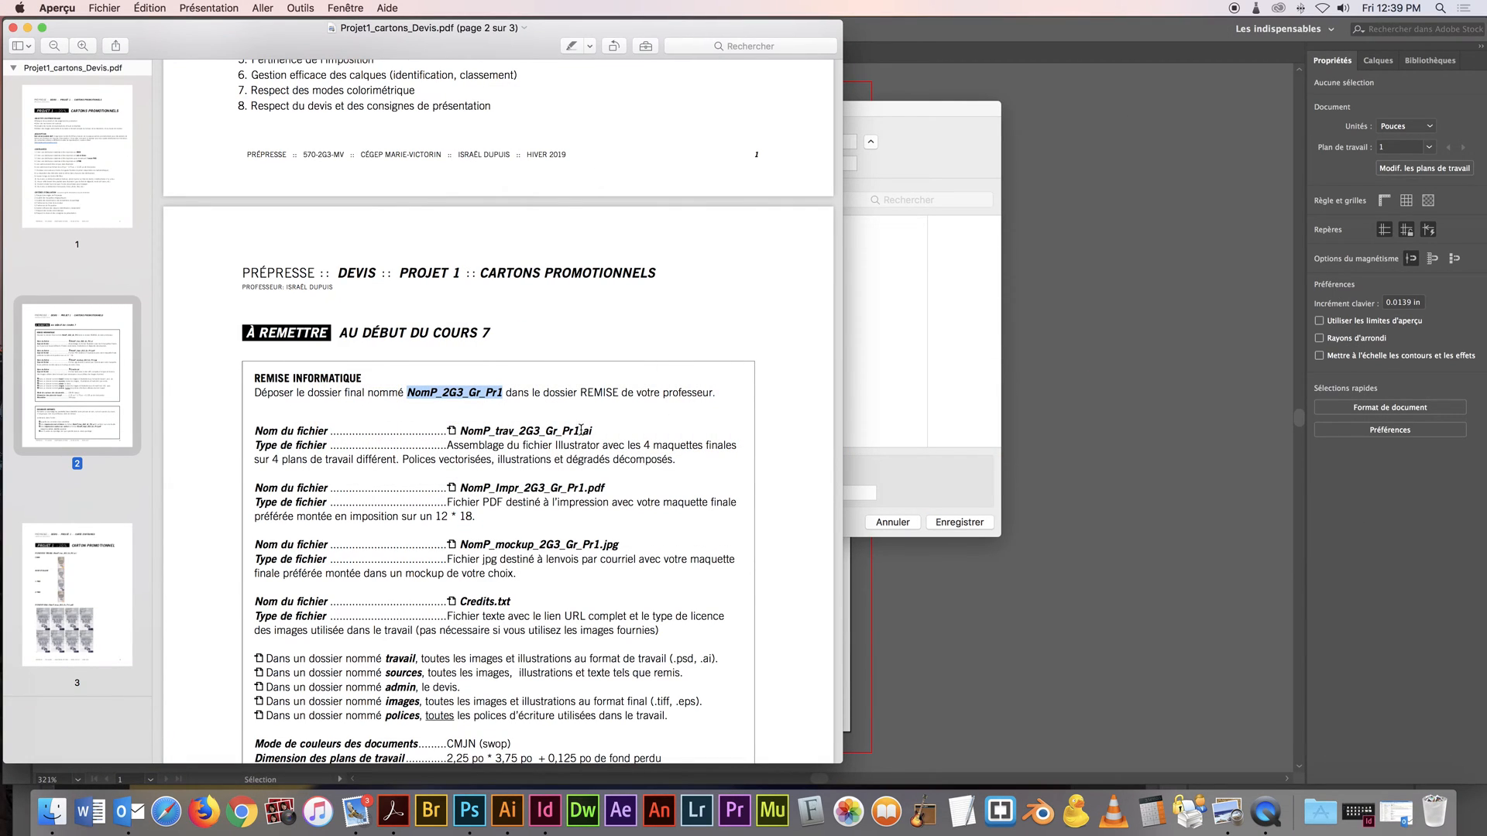
left_click_drag(580, 431, 458, 425)
key("super+c")
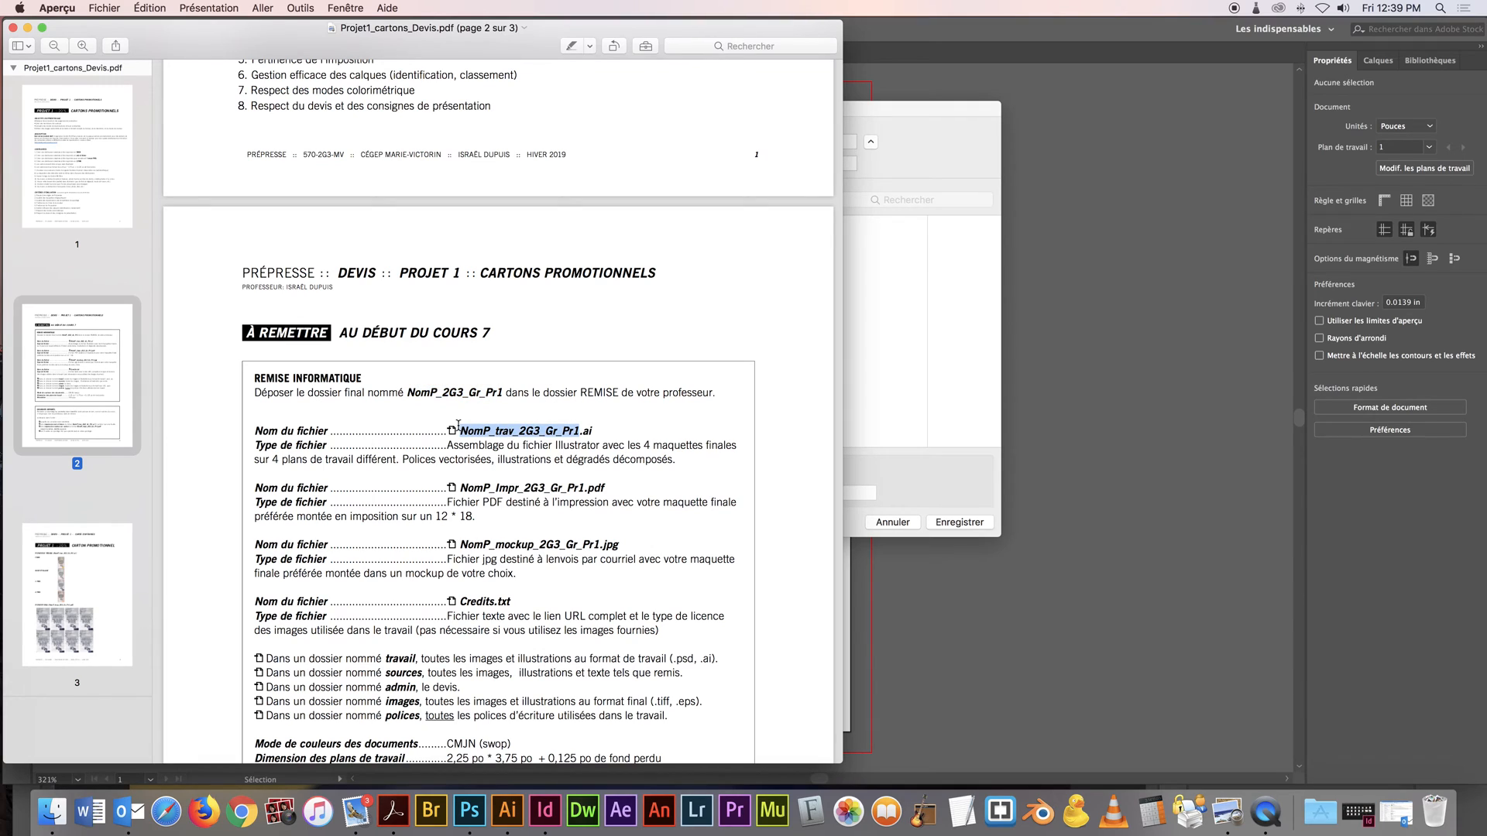
left_click(921, 294)
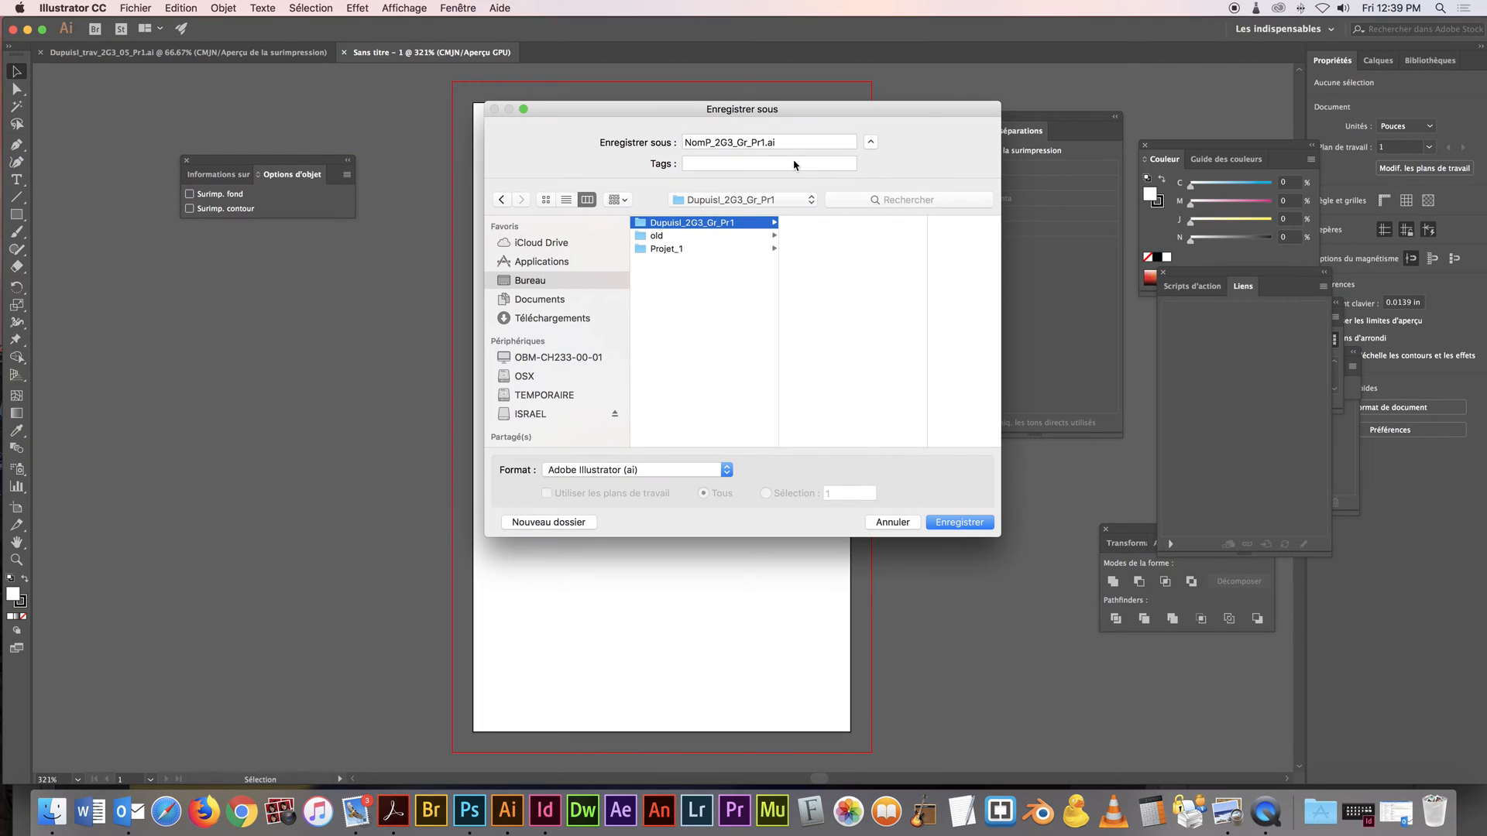
left_click_drag(765, 142, 658, 142)
key("super+v")
Replace NomP in the file name with the author's surname and initial, and save the Adobe Illustrator file in the new project folder
type("Dupuis")
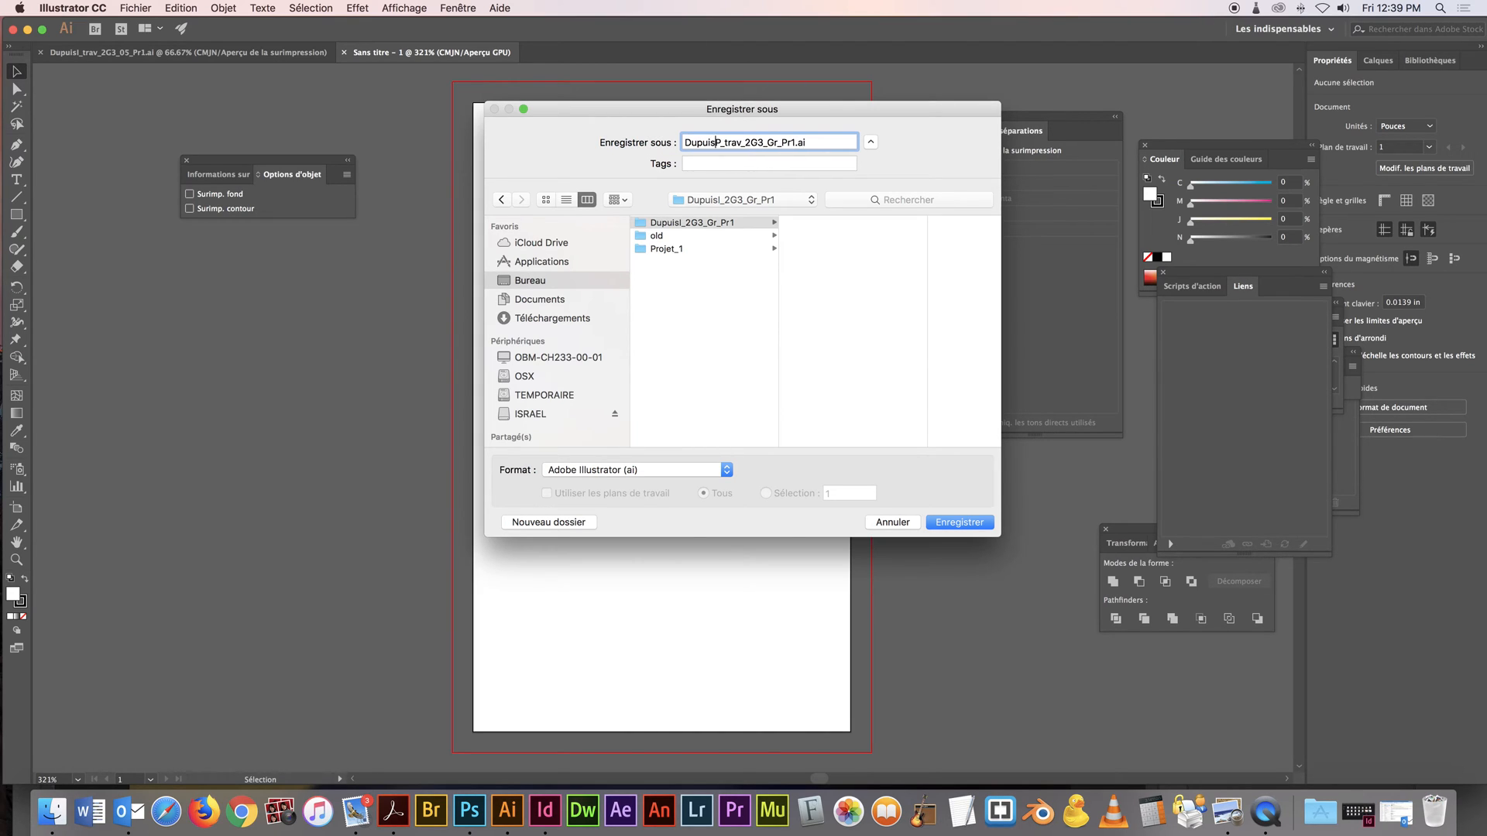
key("BackSpace")
type("l")
left_click(733, 226)
left_click(965, 523)
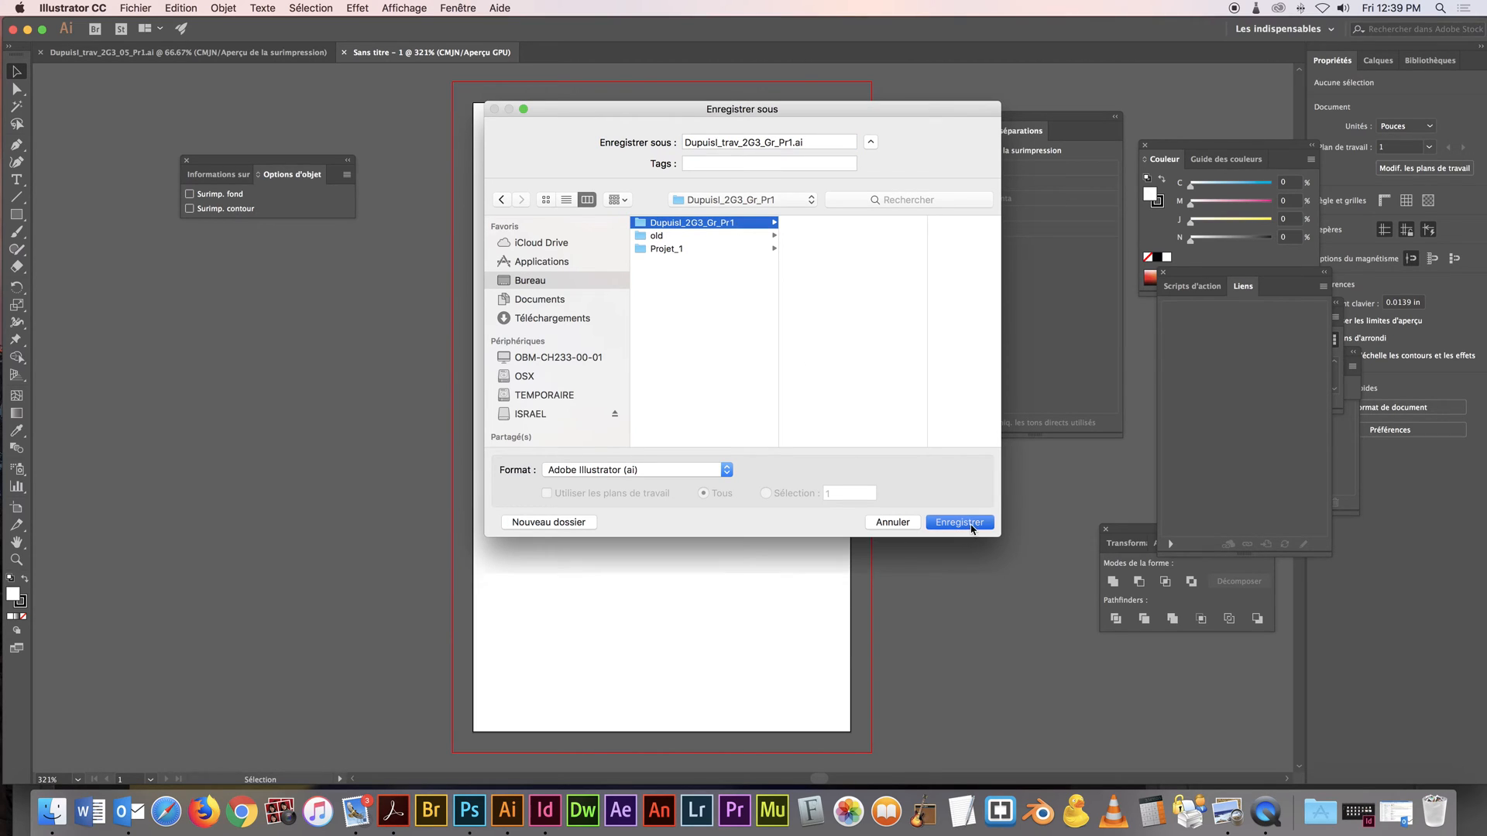
left_click(1228, 700)
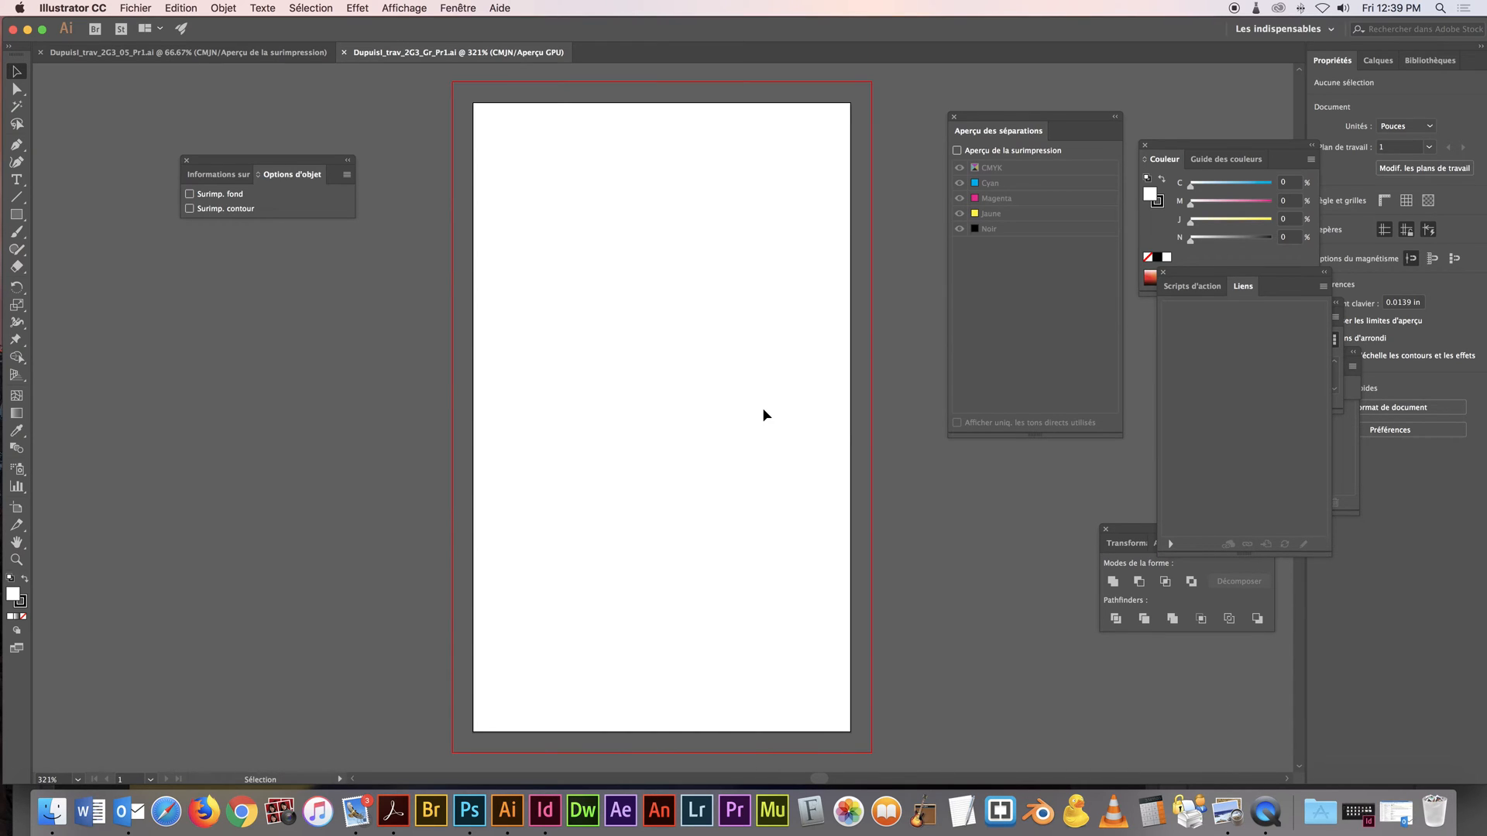
Detach the layer list beside the artboard and add three new layers to the document
left_click(1373, 66)
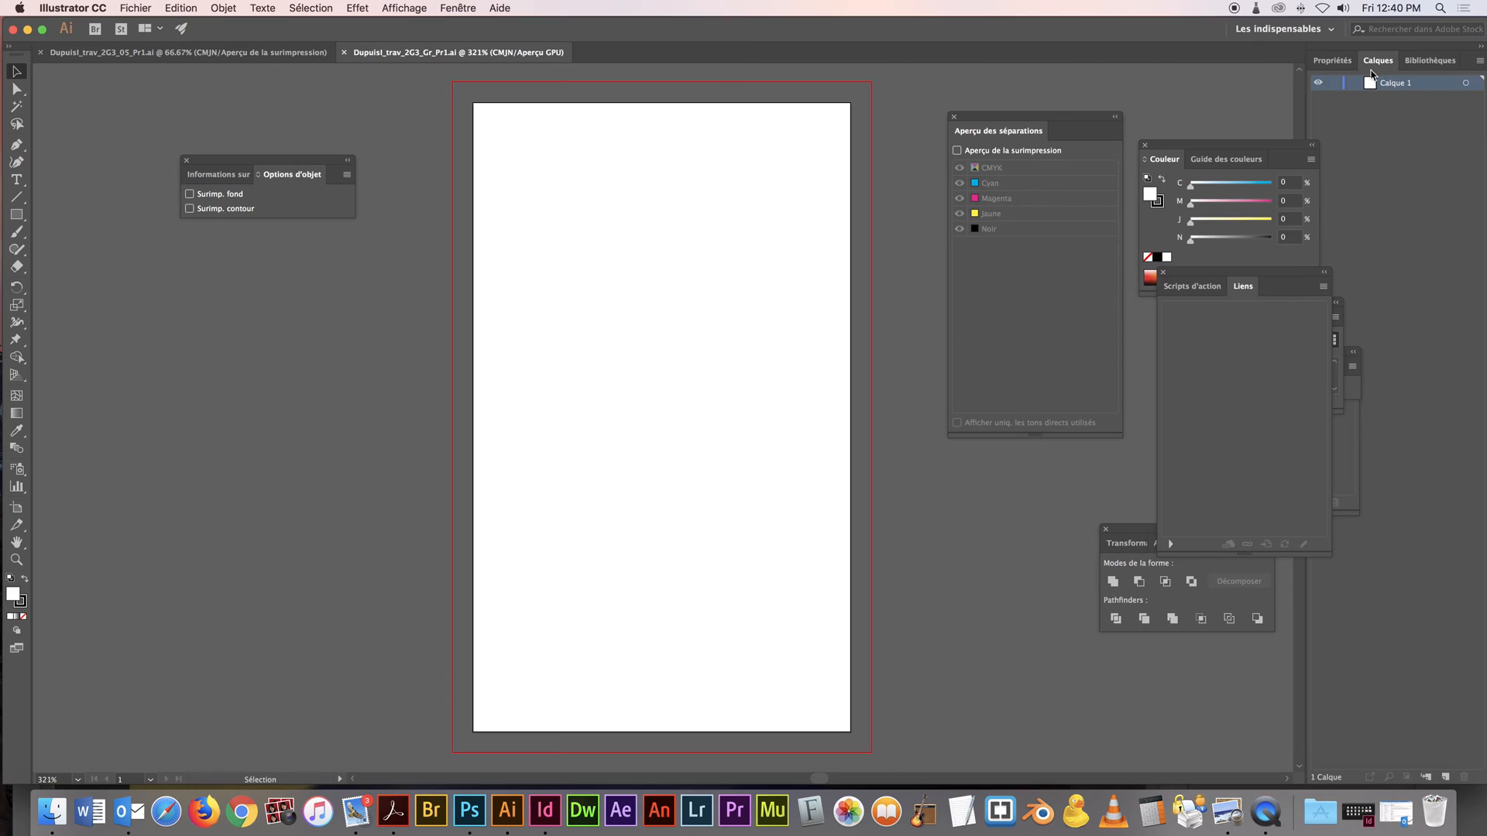
left_click_drag(1379, 63, 931, 88)
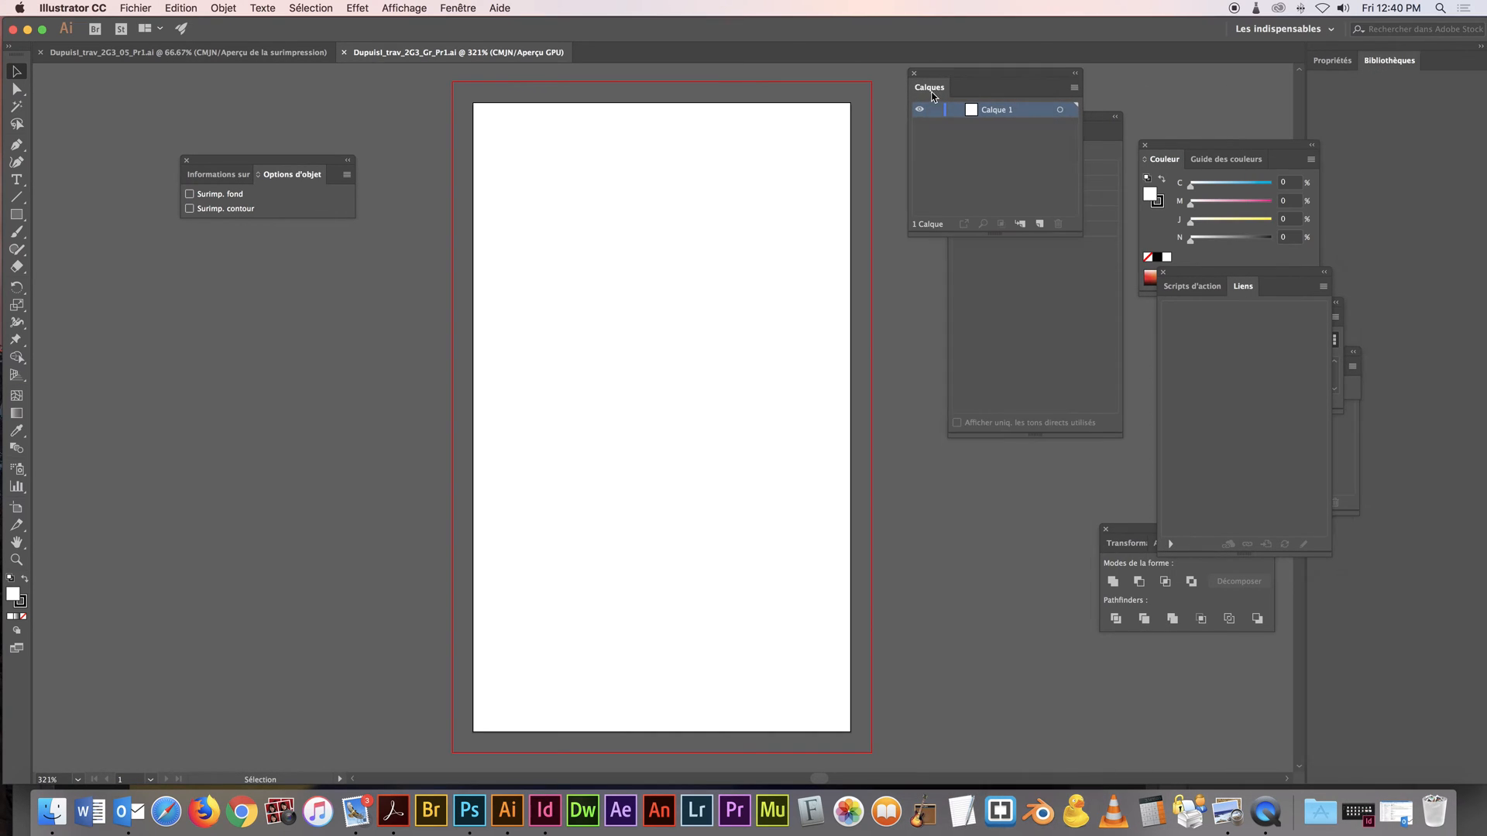
left_click(1040, 224)
left_click(1042, 223)
left_click(1042, 223)
Rename the topmost layer texte and the layer directly beneath it images_mat
double_click(1011, 156)
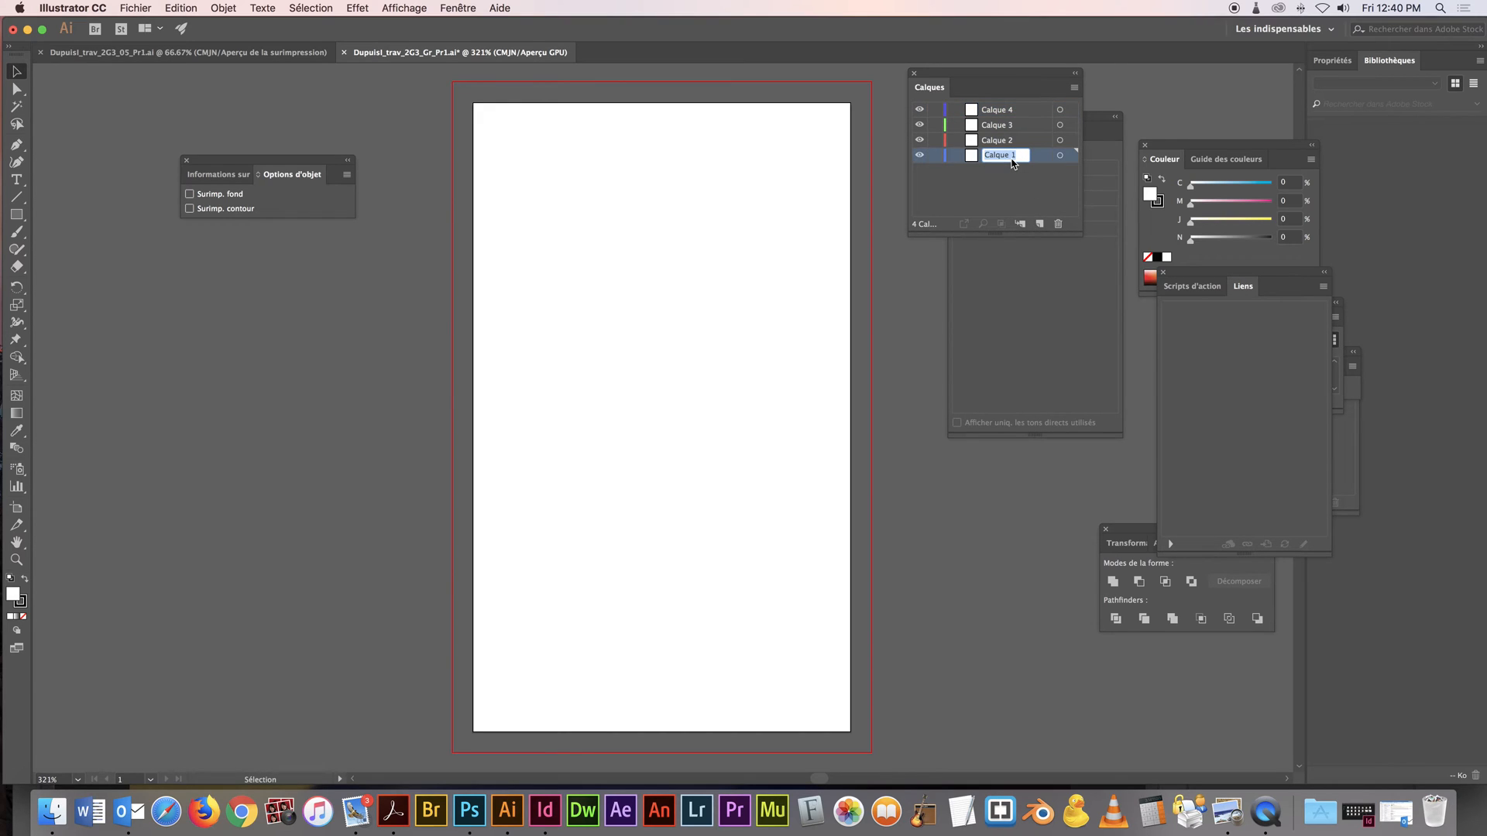
double_click(1003, 109)
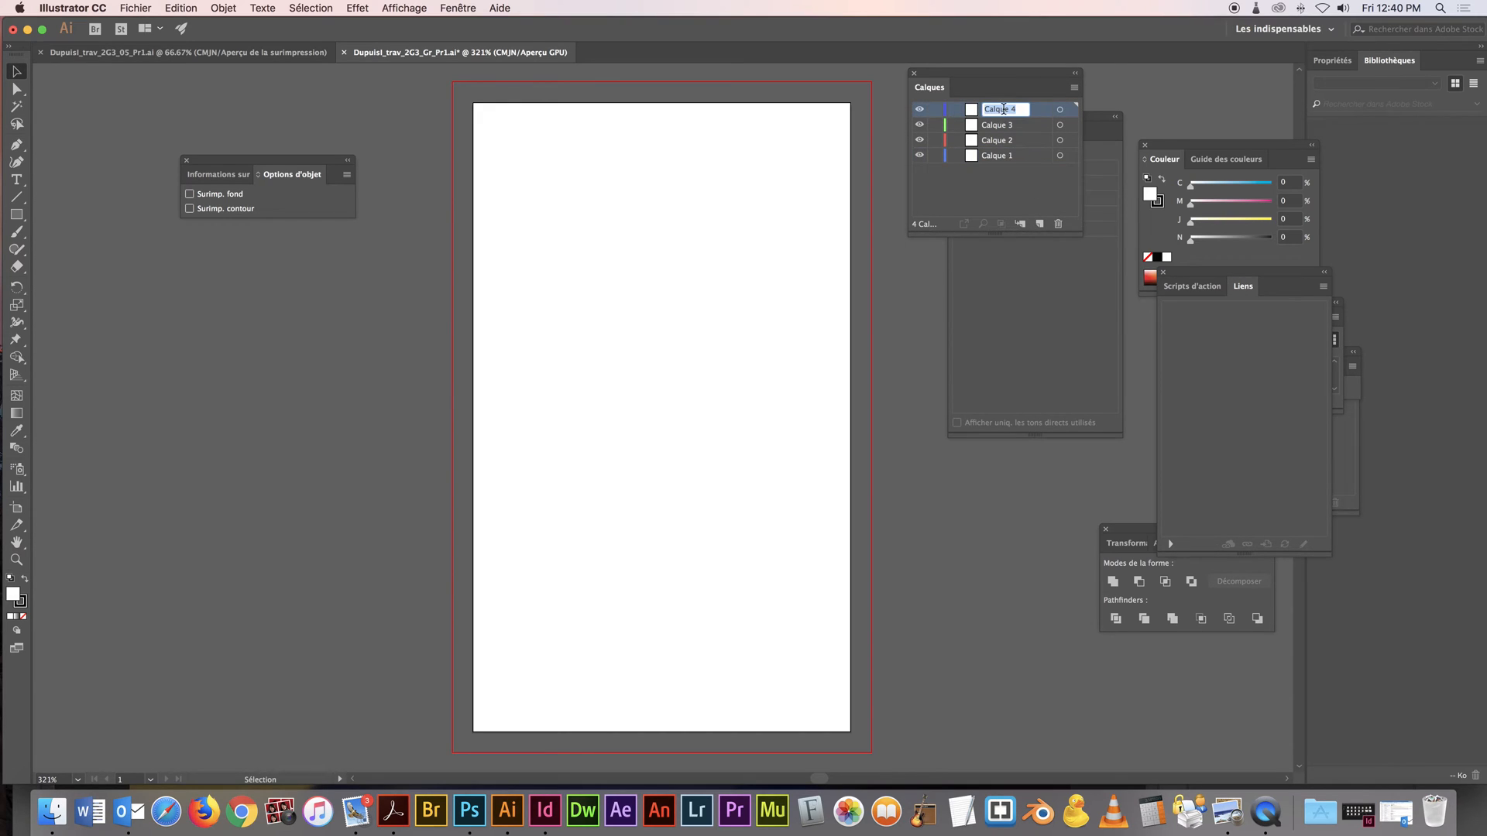
type("texte")
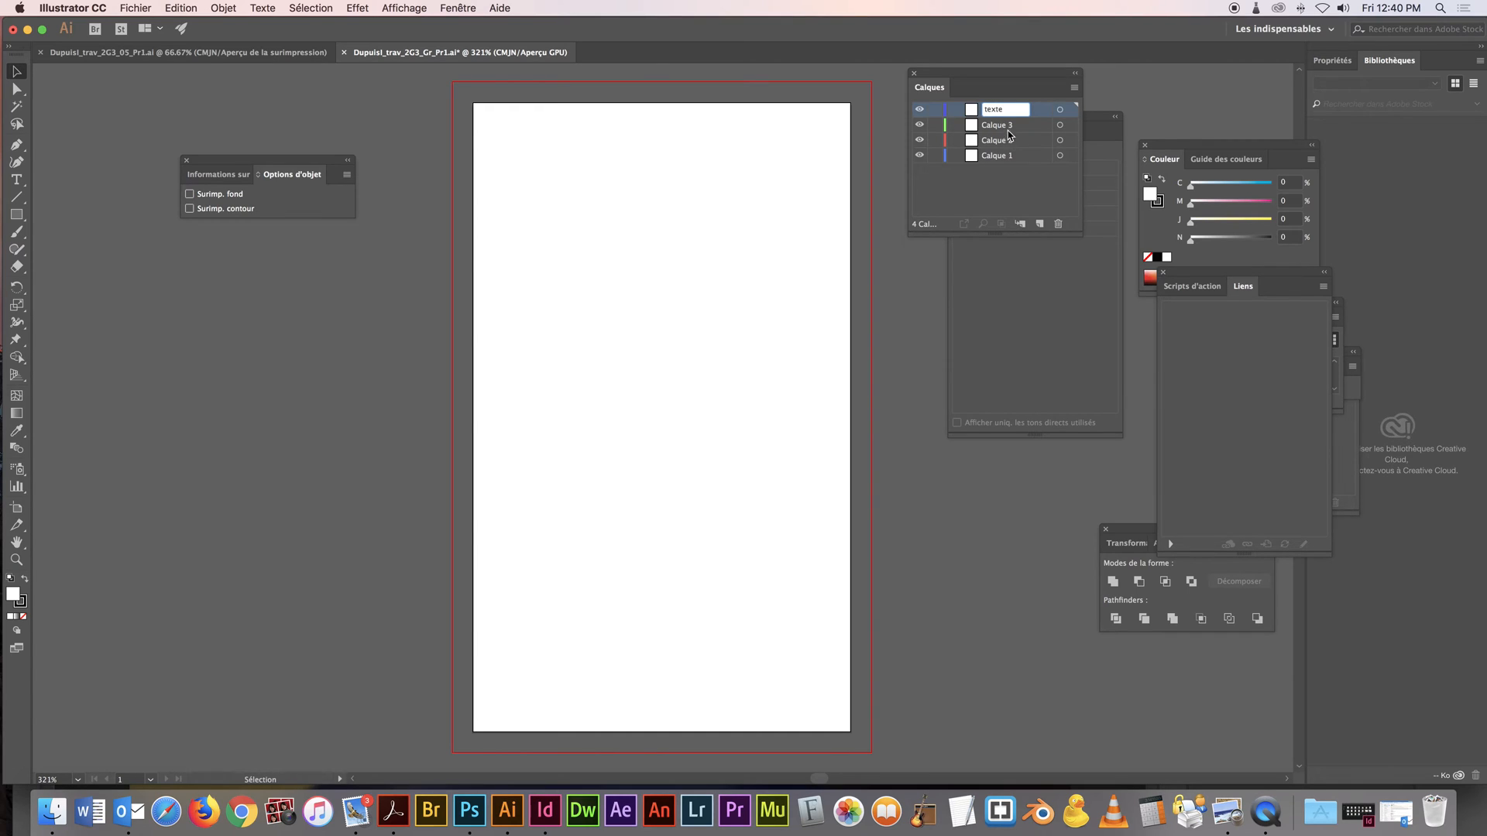
double_click(1006, 127)
type("images")
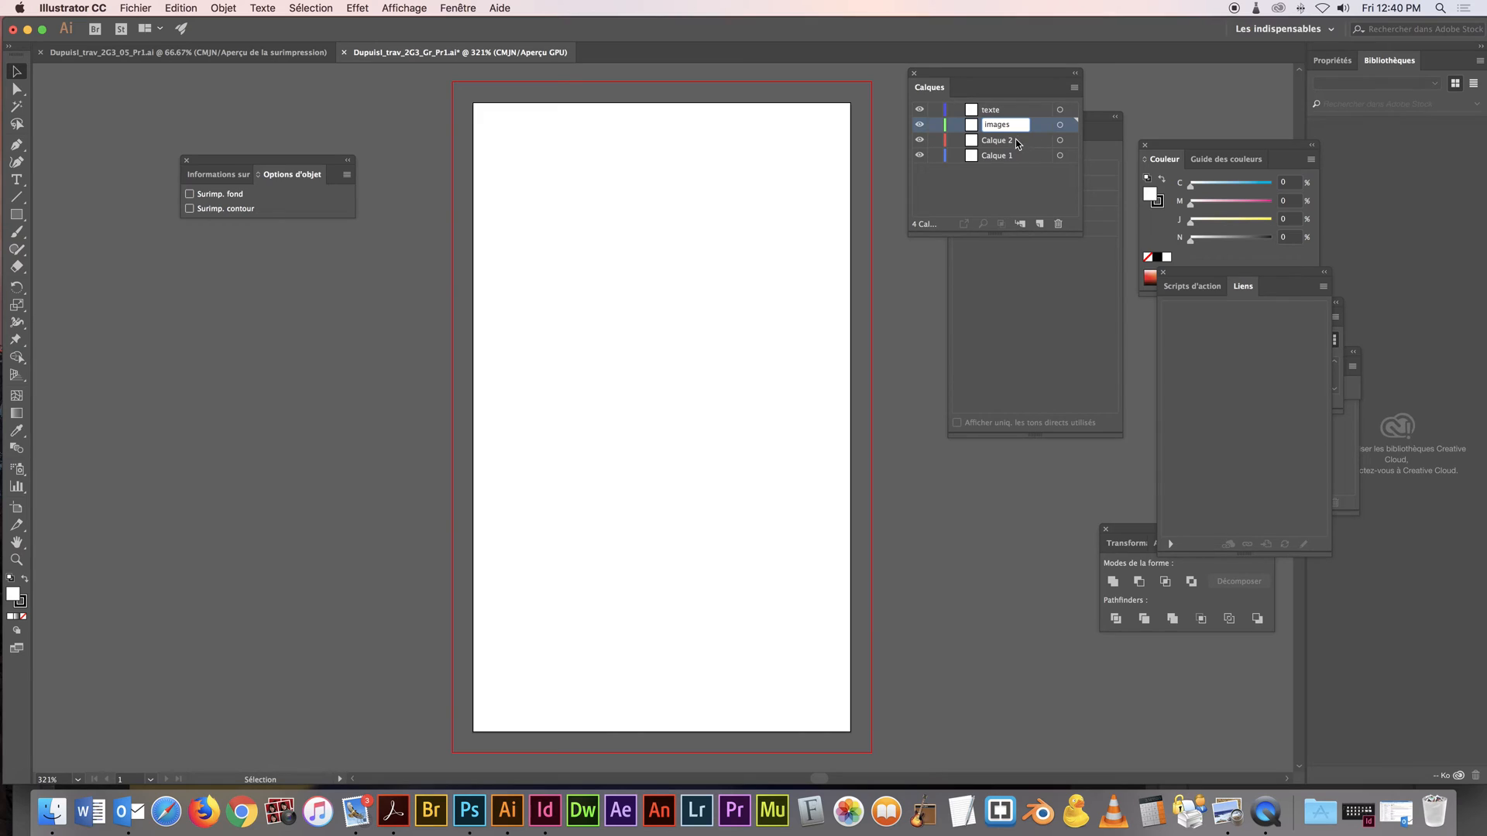
type("_mat")
Rename the third layer images_vecto and the bottommost layer fond
double_click(1009, 140)
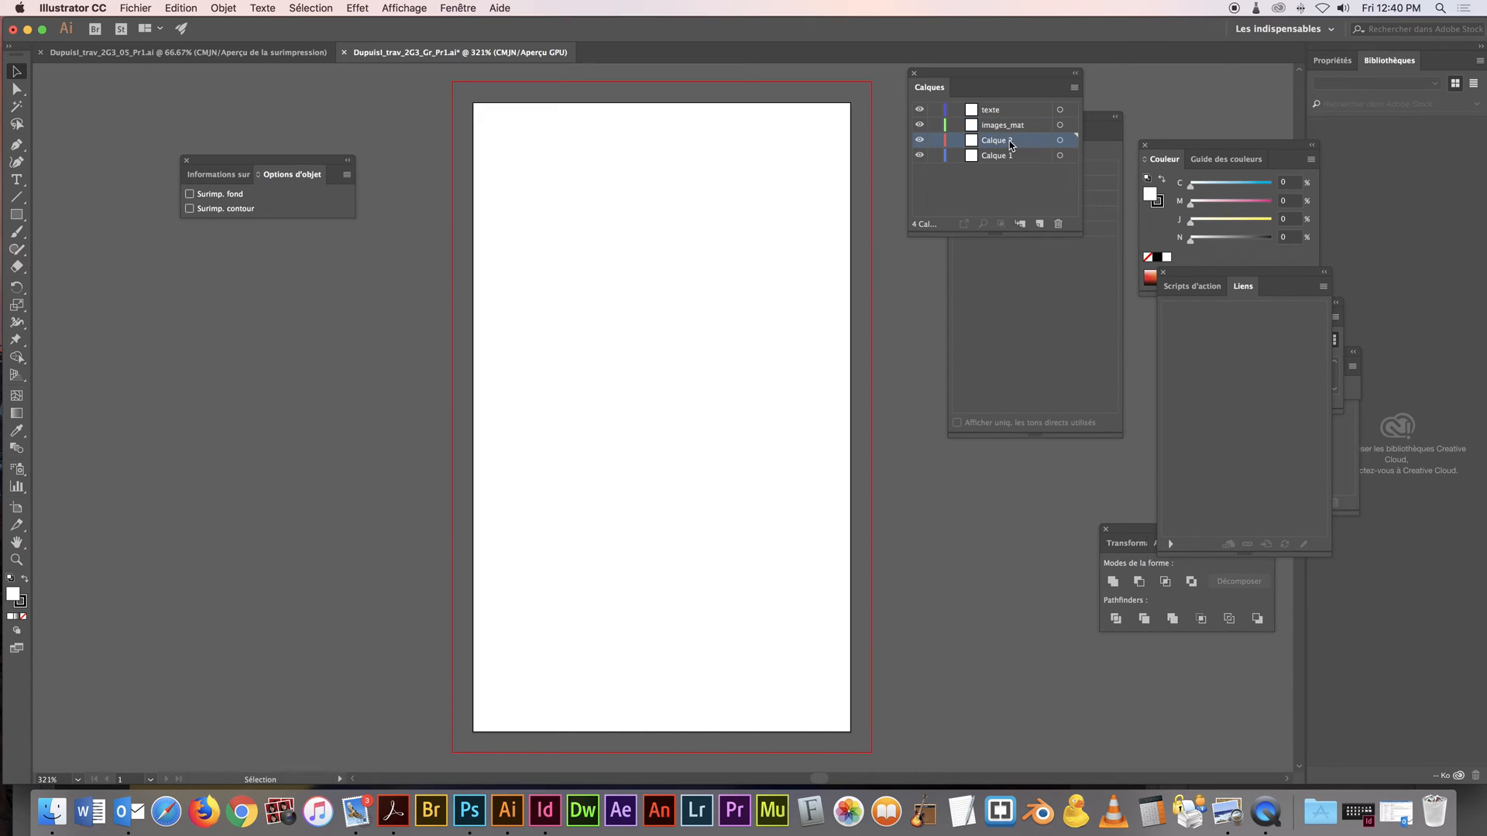
type("imaa")
key("BackSpace")
type("ges_vecto")
key("Return")
double_click(992, 155)
type("fond")
key("Return")
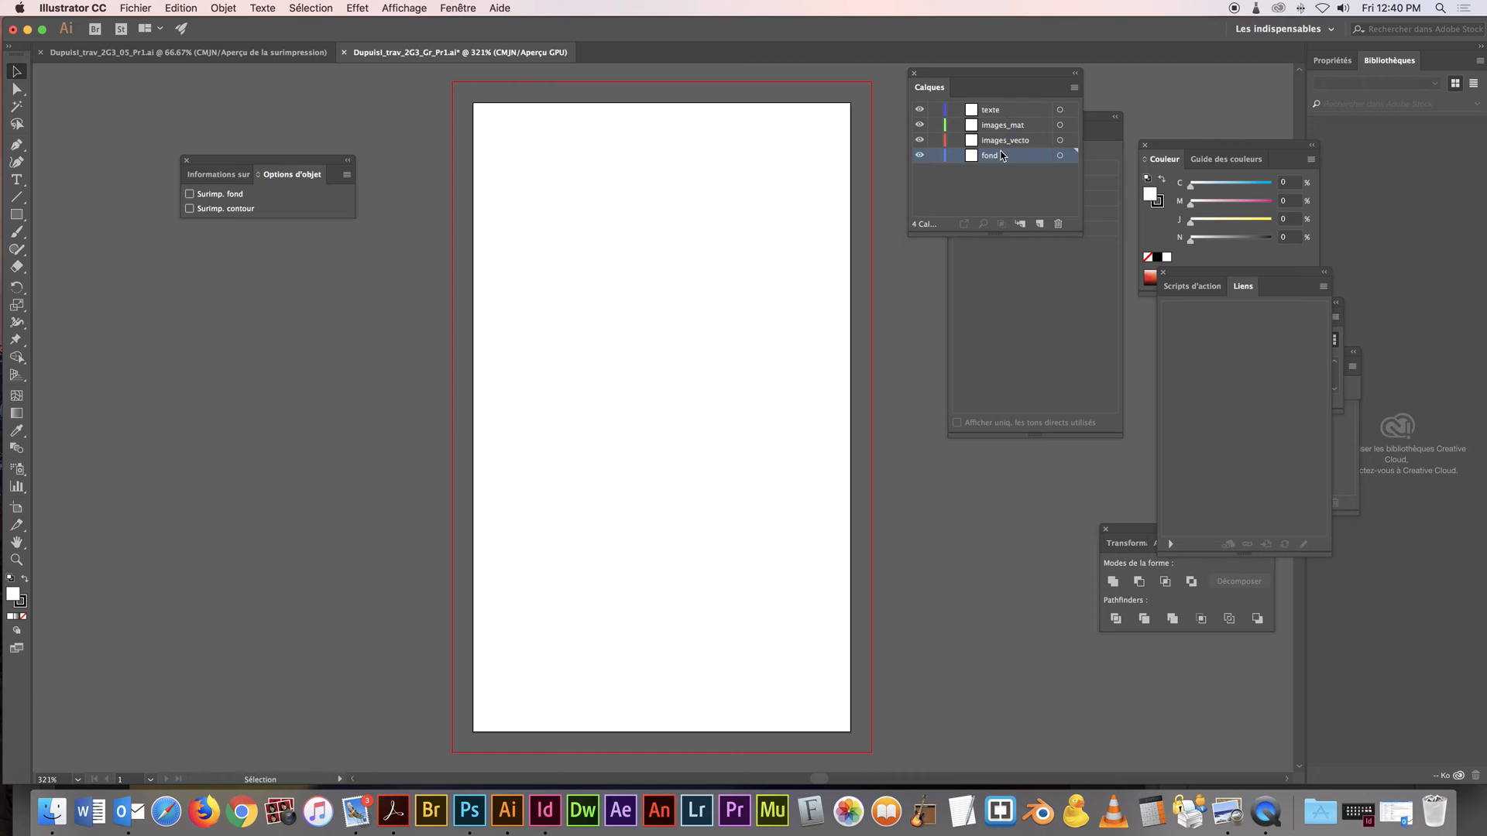
Make texte the active layer of the card document and switch to Photoshop, where the IMG_0833.JPG photo is open
left_click(260, 55)
left_click(1008, 110)
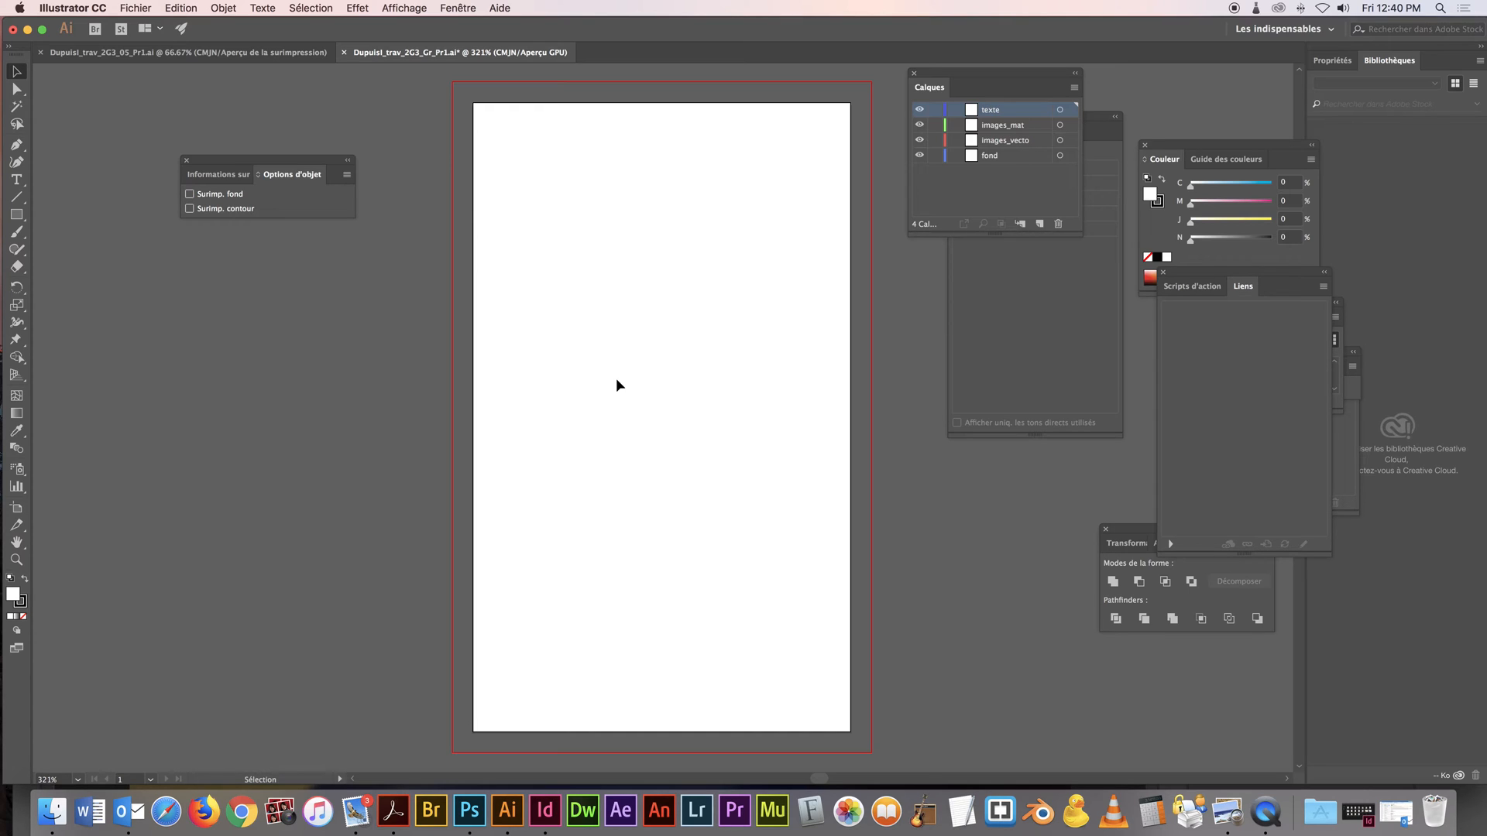
left_click(469, 811)
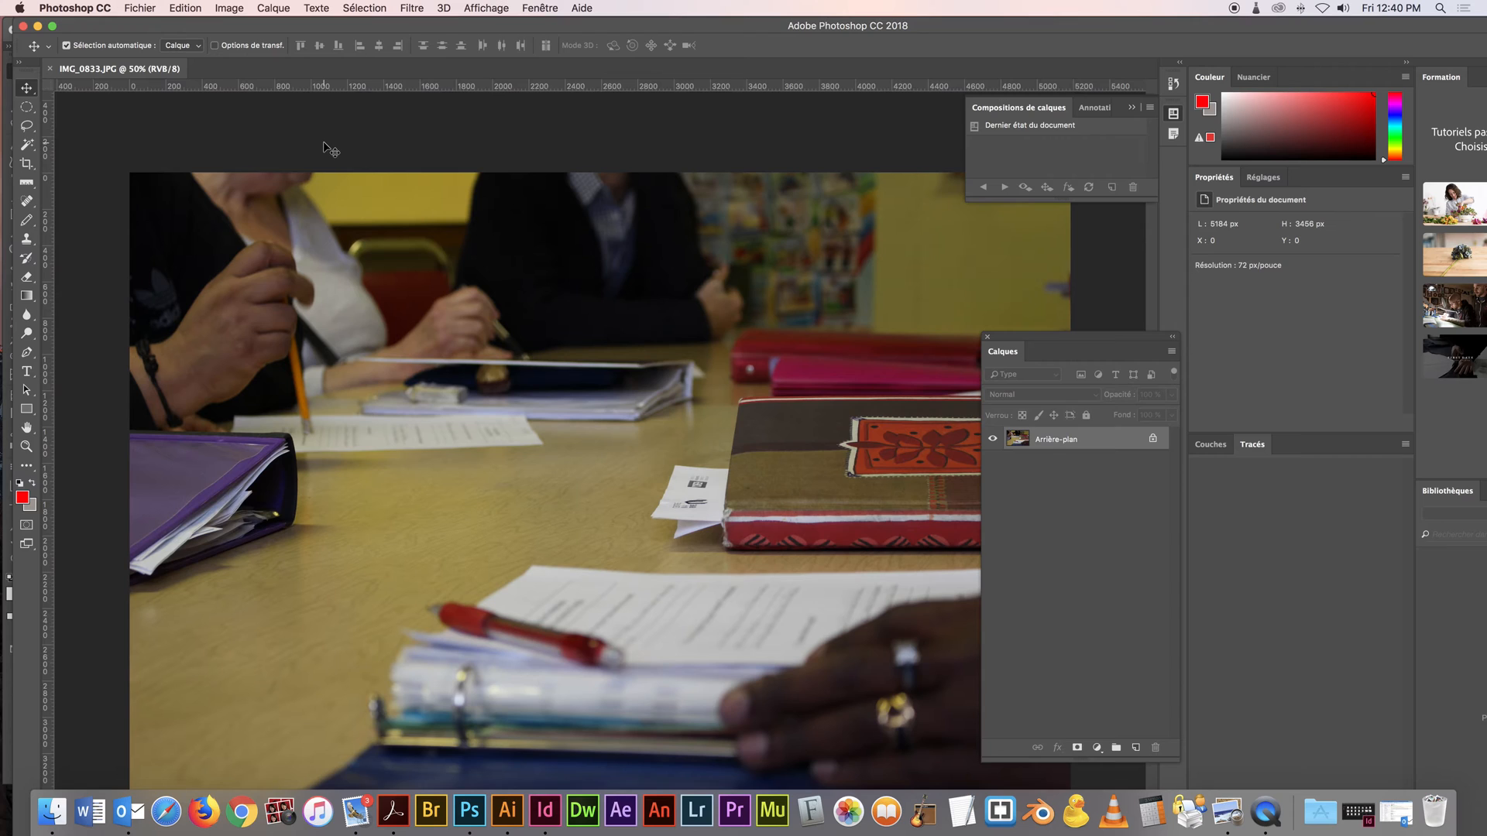
left_click(26, 164)
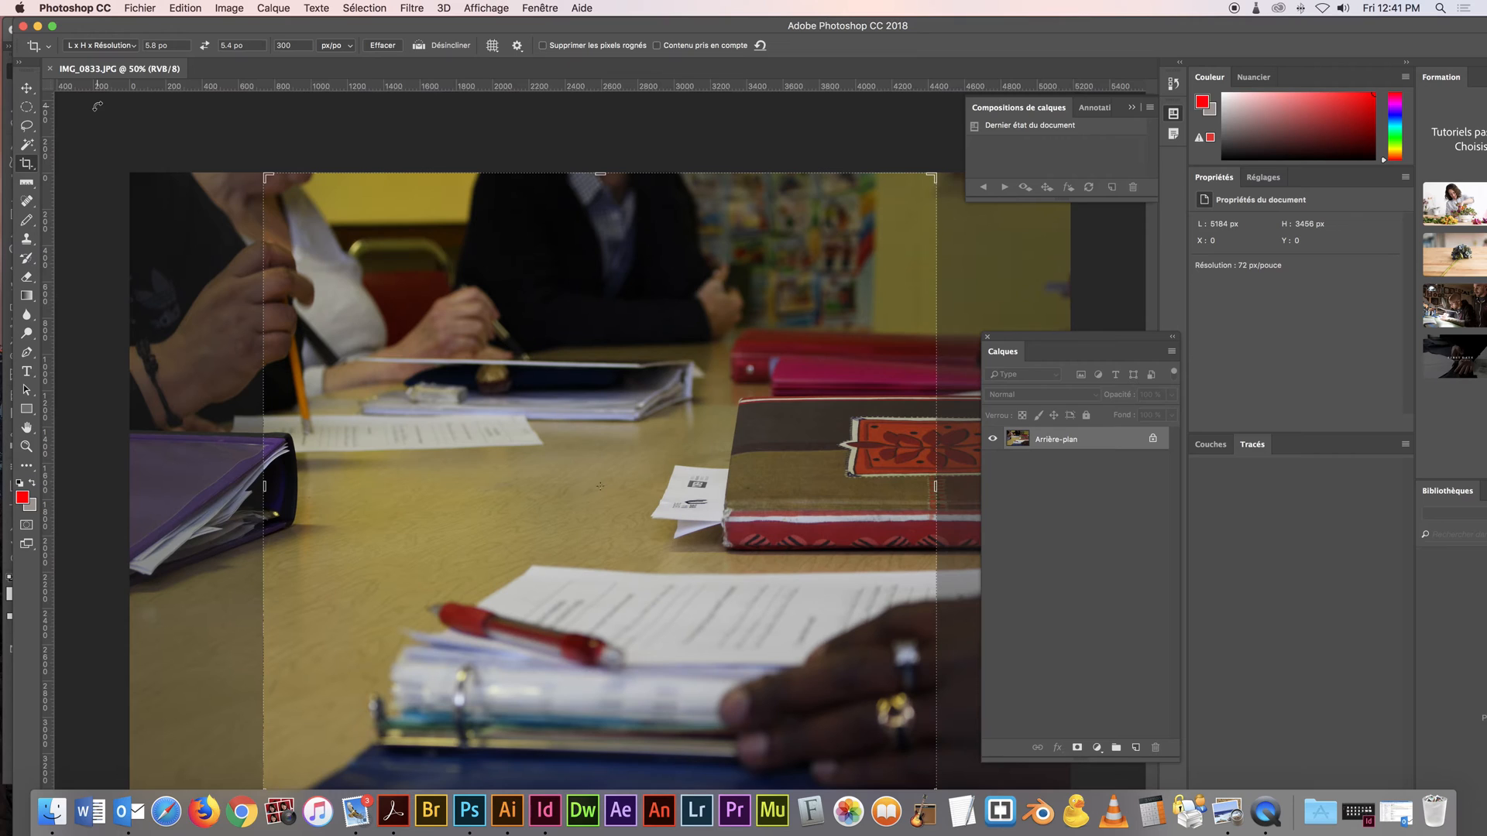
key("super+Tab")
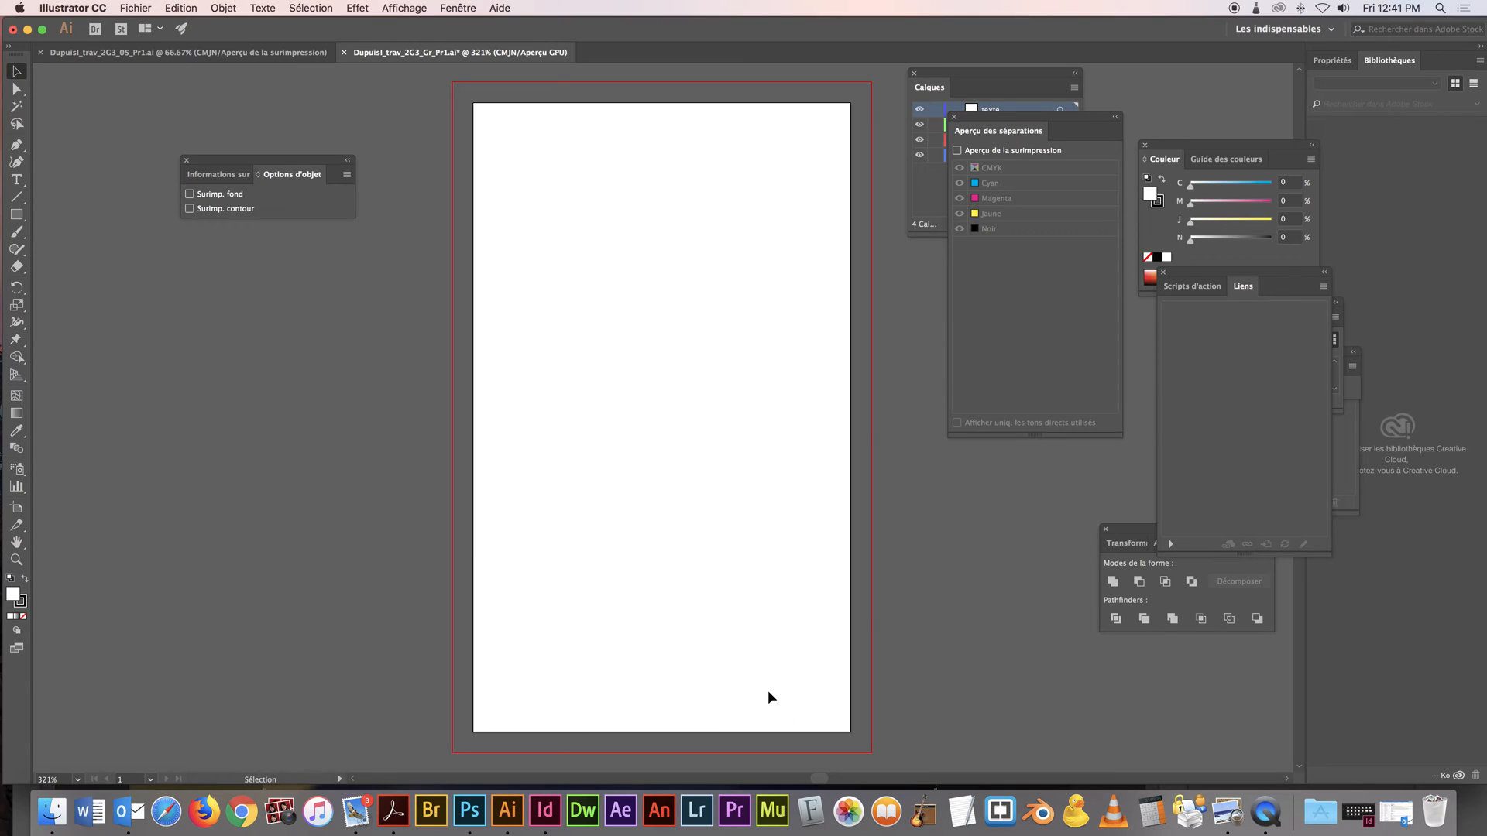
key("super+Tab")
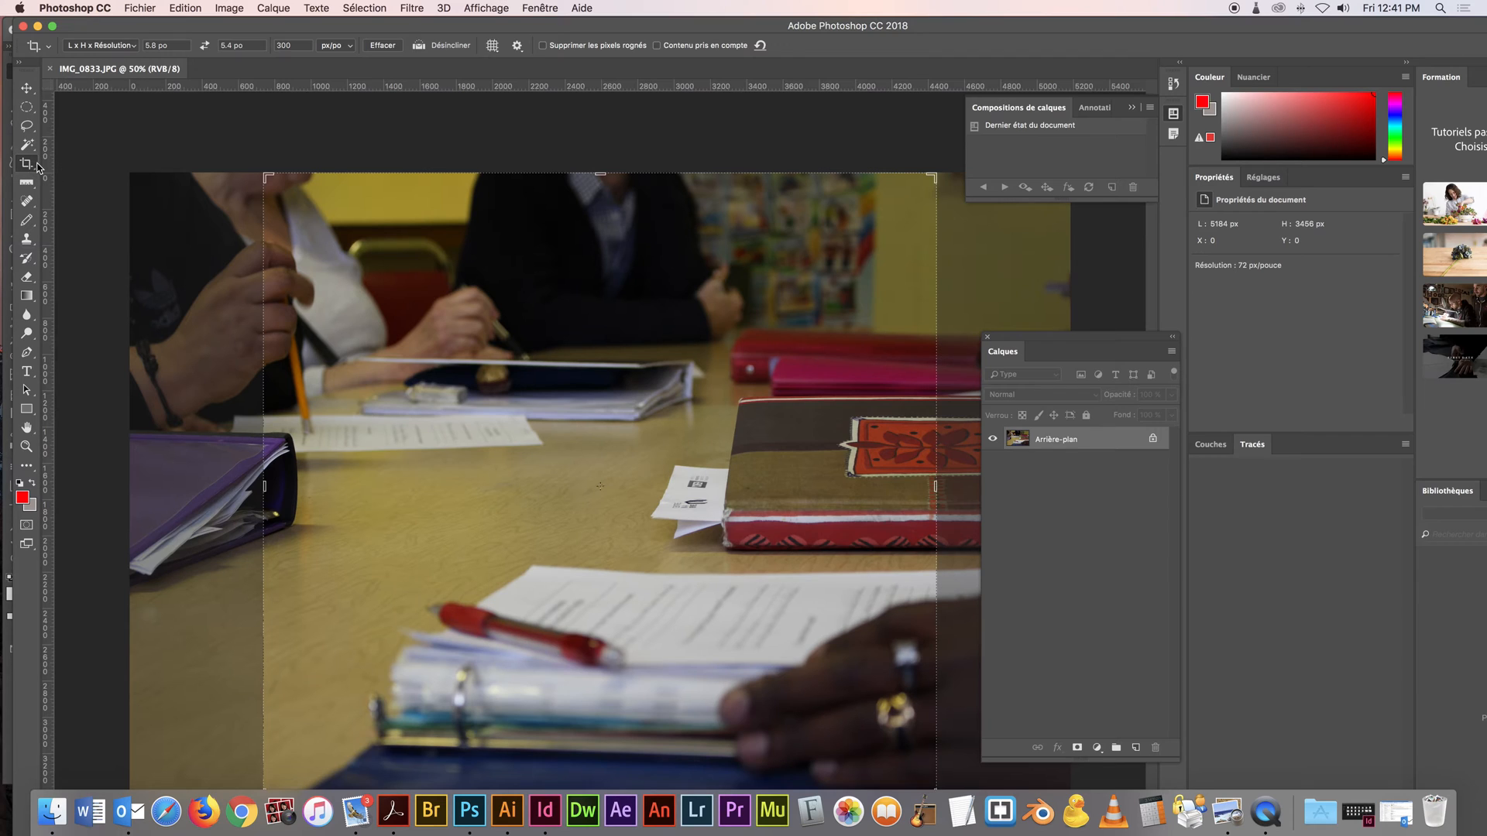
Turn off resampling for the IMG_0833.JPG photo and set its resolution to 300 pixels per inch
key("super+alt+i")
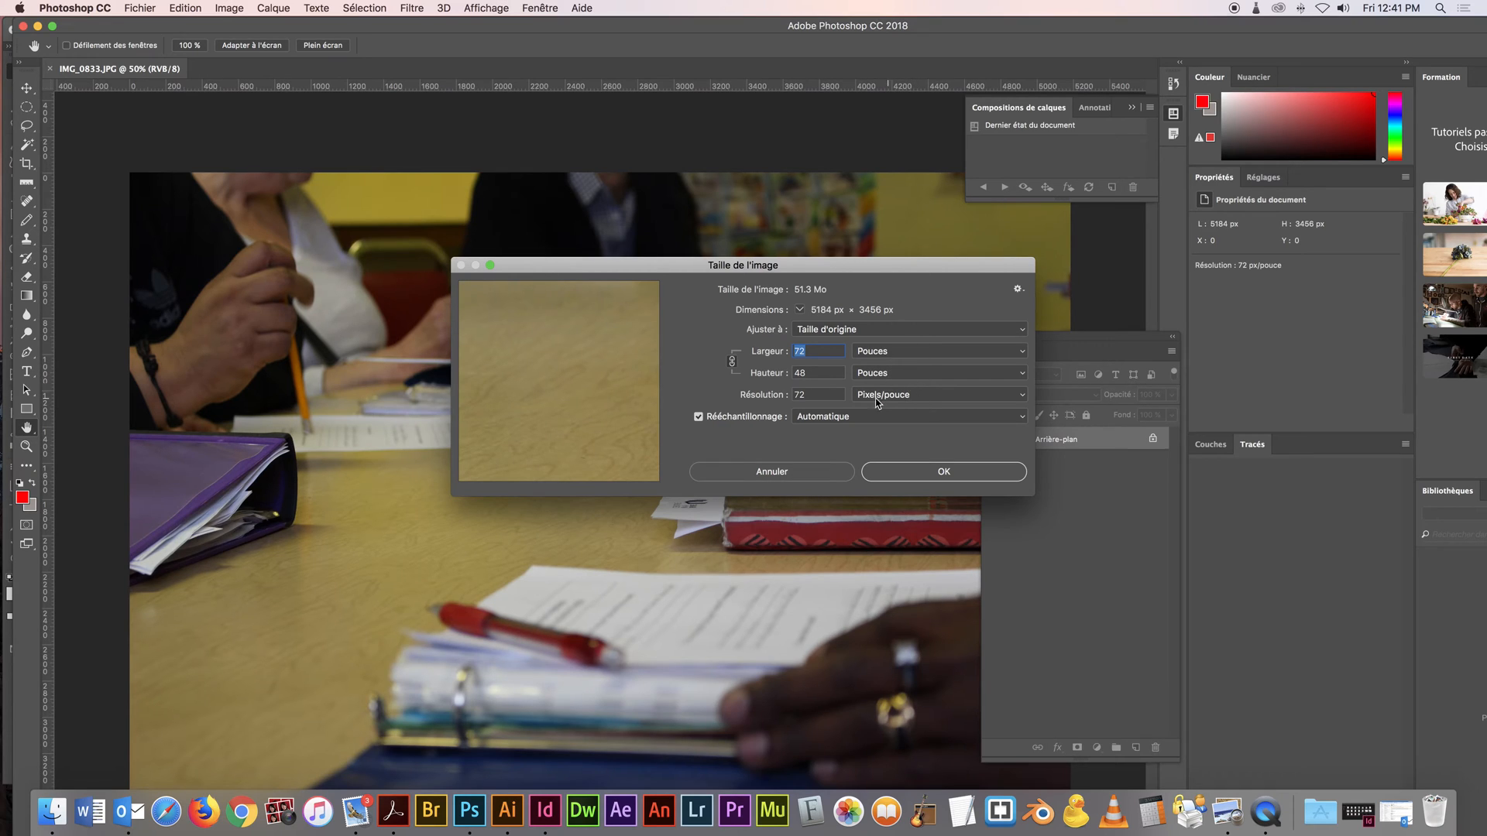
left_click(781, 396)
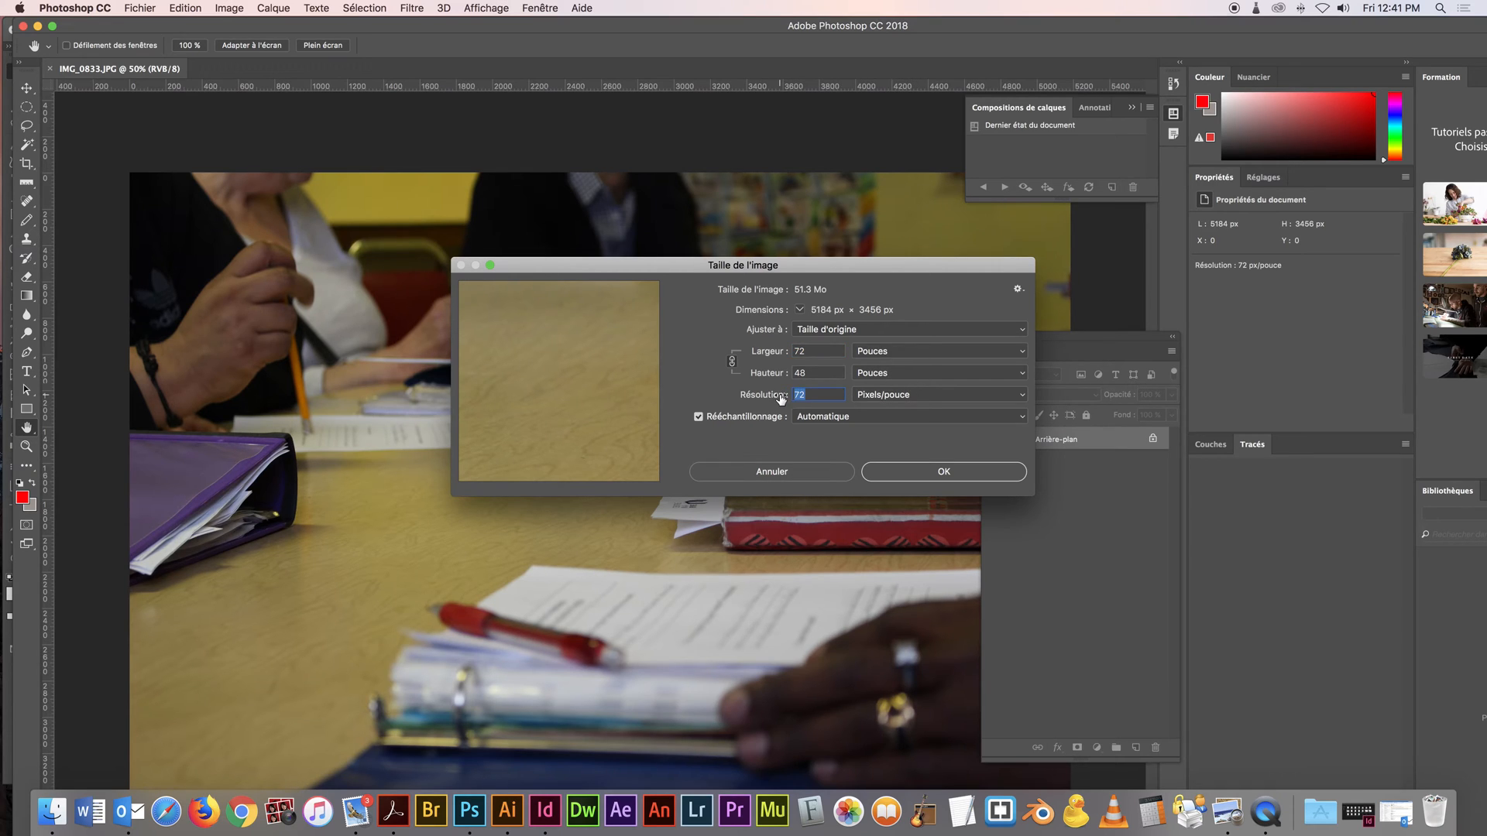
left_click(698, 418)
type("300")
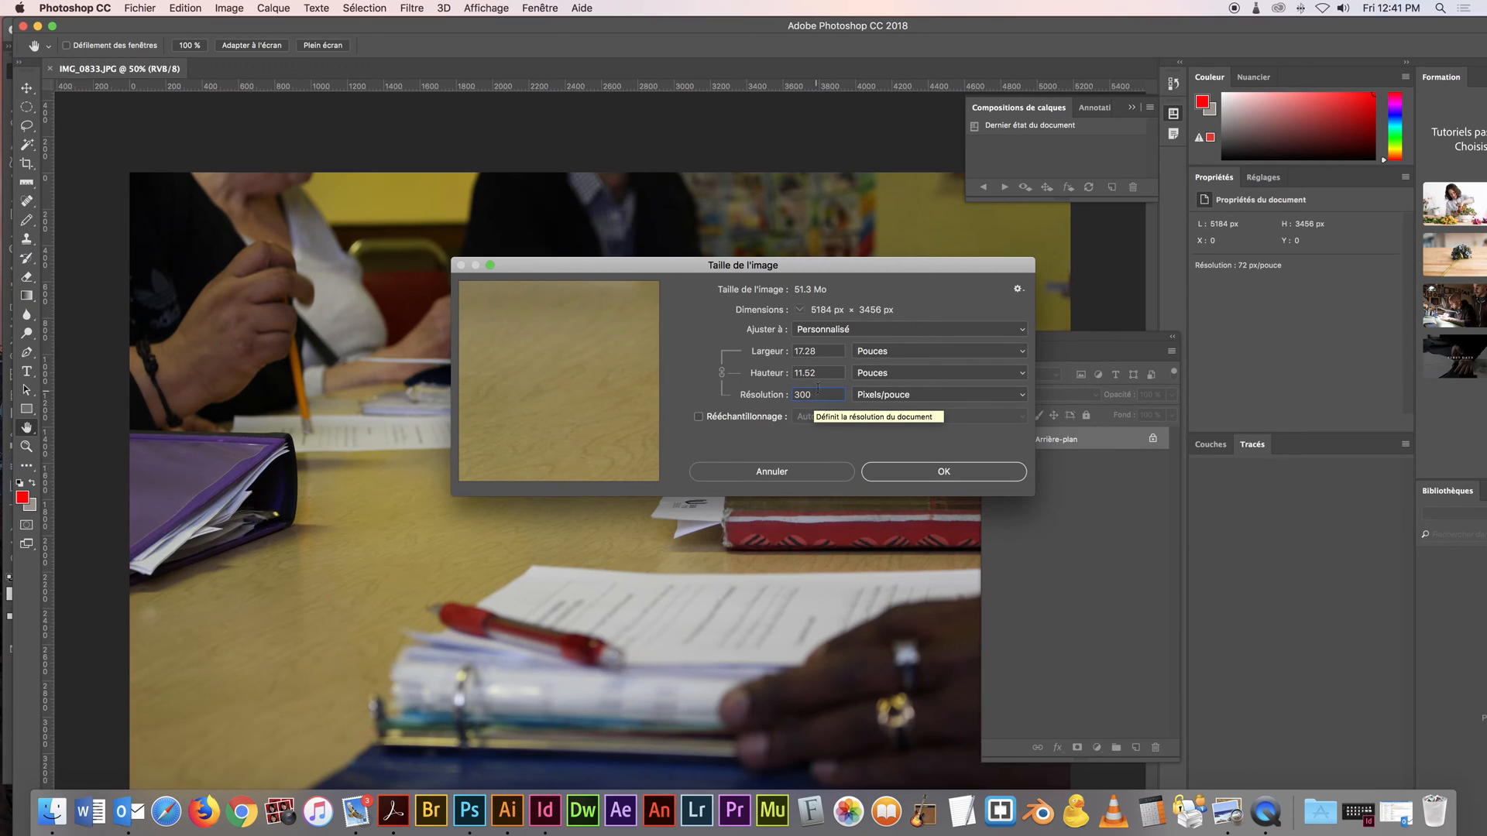
left_click_drag(813, 392, 708, 412)
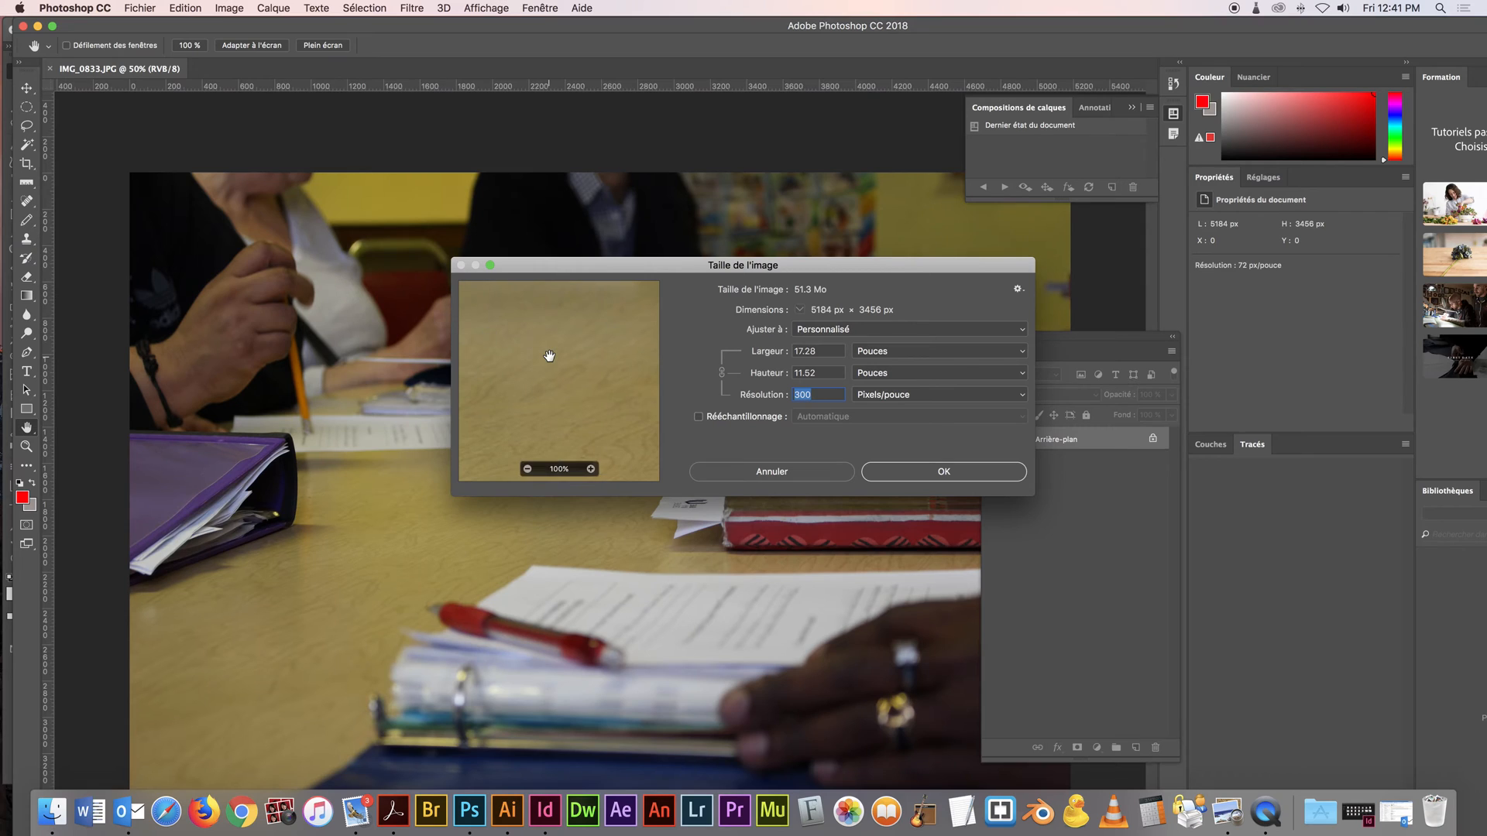
left_click(923, 471)
Start the Crop tool with the L x H x Résolution preset and set the crop width to 2.5 po
key("c")
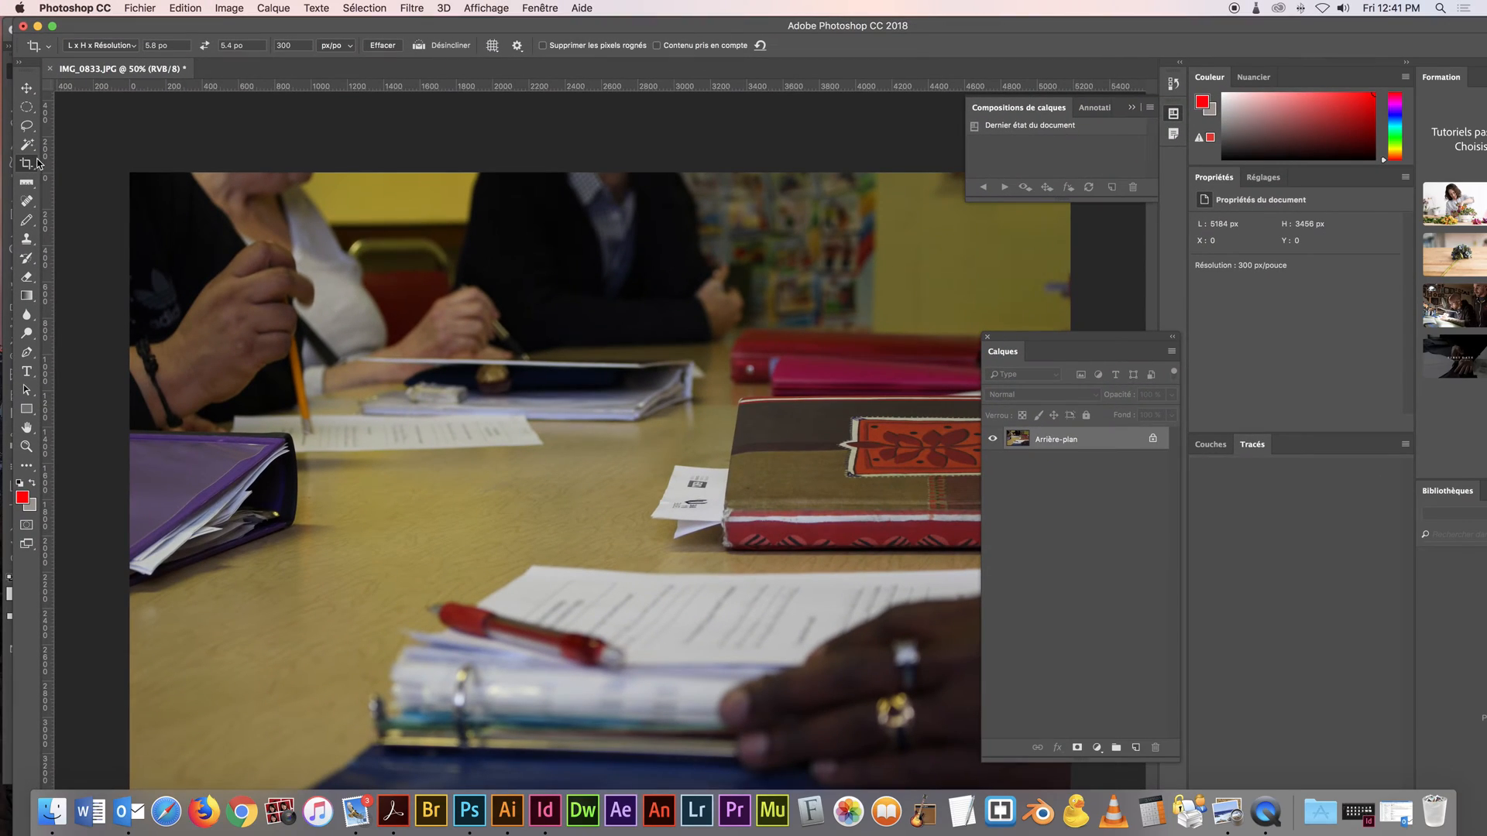
left_click(126, 48)
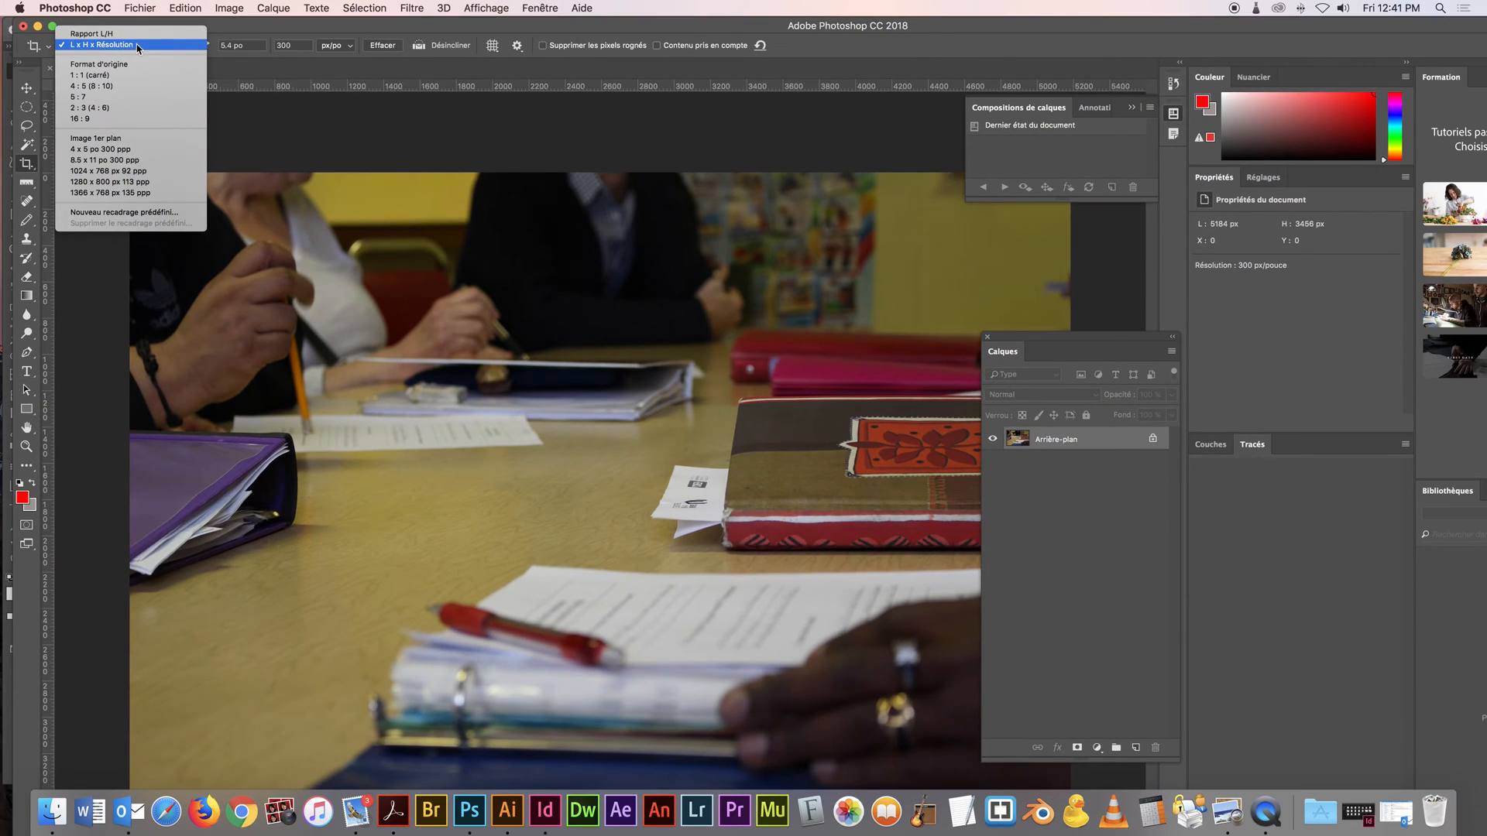
left_click(138, 45)
left_click_drag(155, 44, 144, 46)
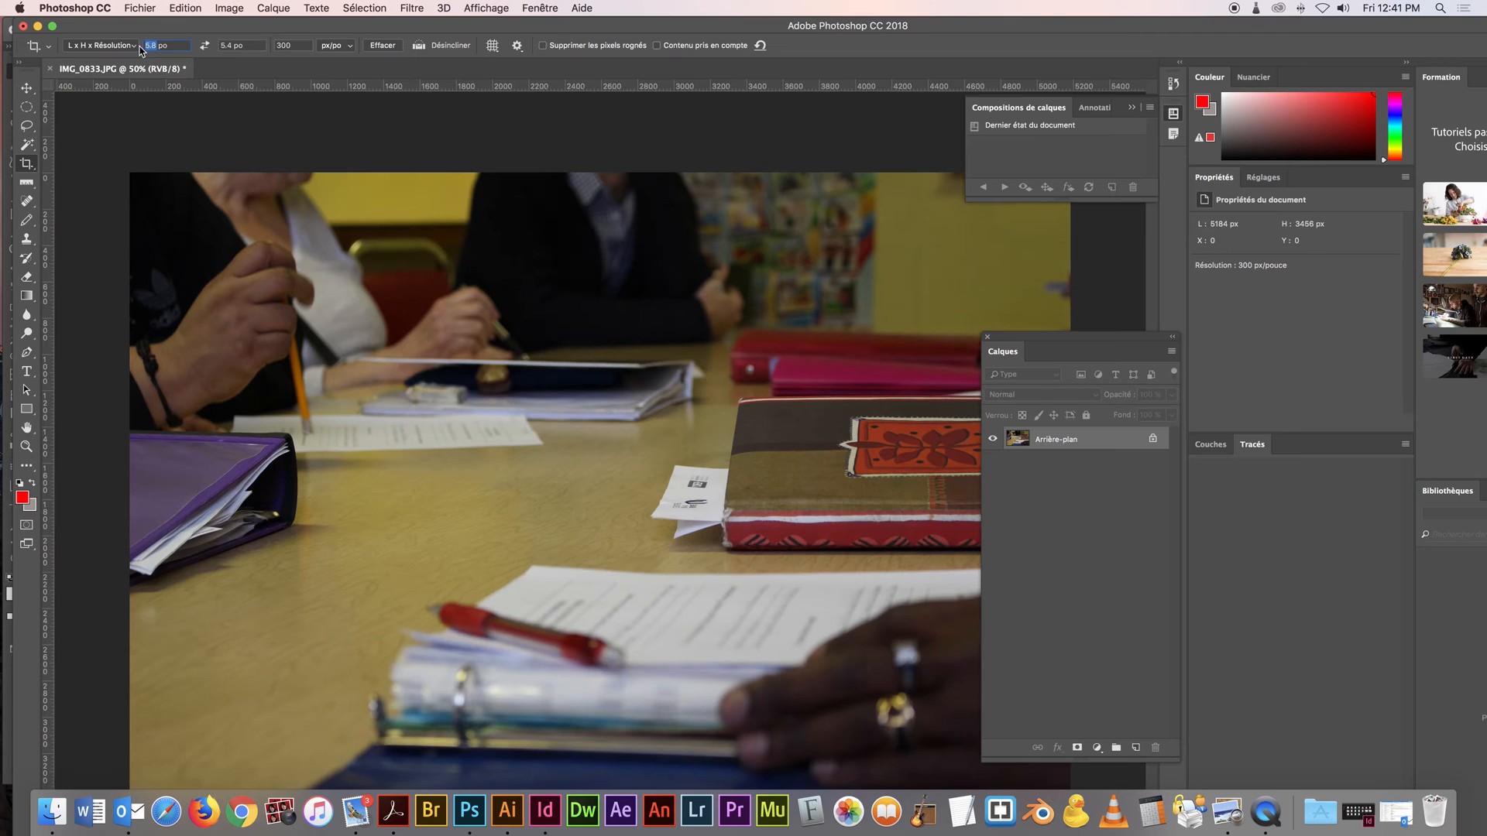
key("super+Tab")
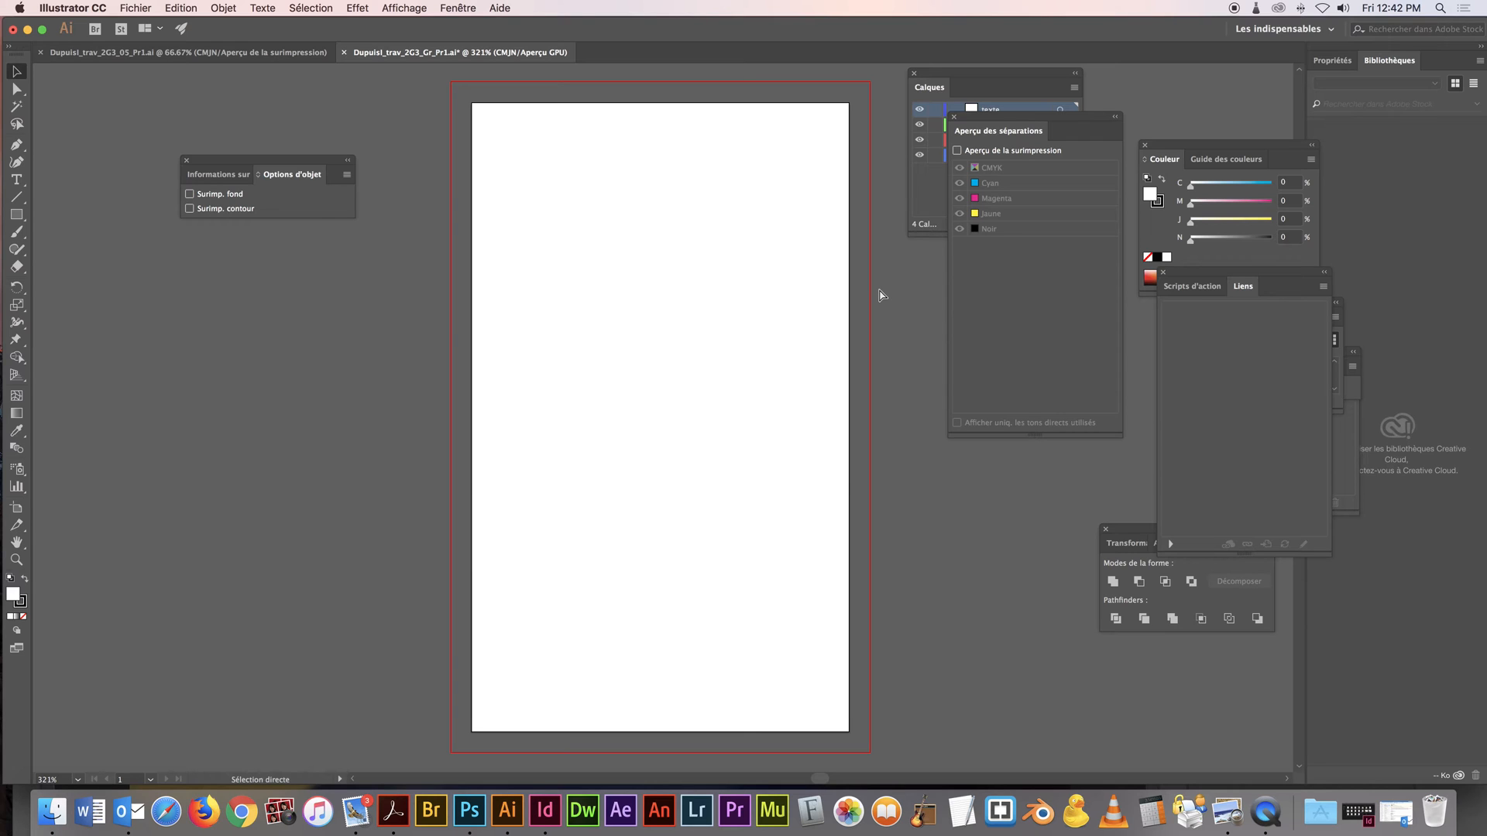
key("super+Tab")
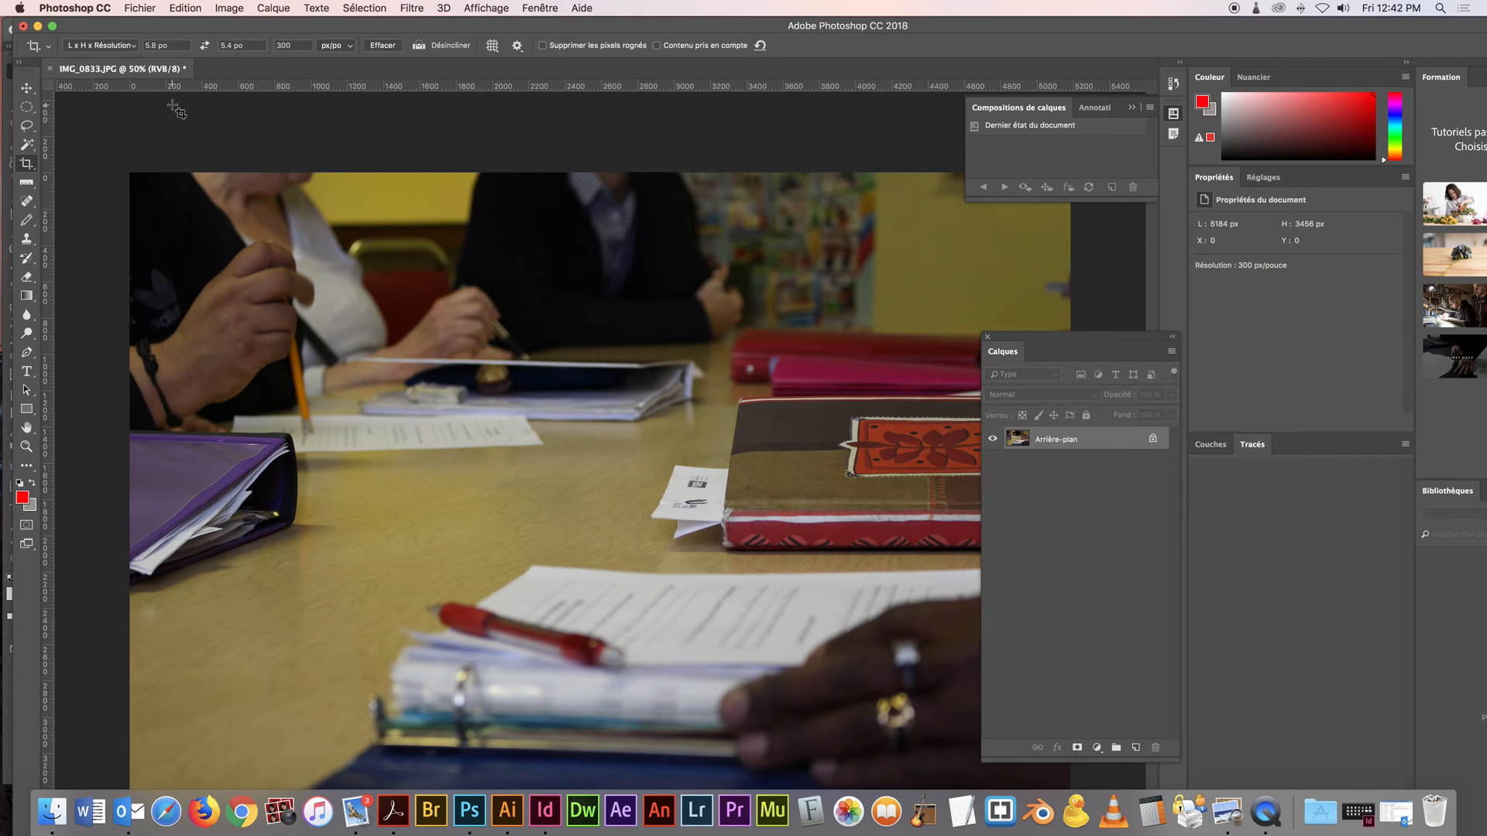
key("super+Tab")
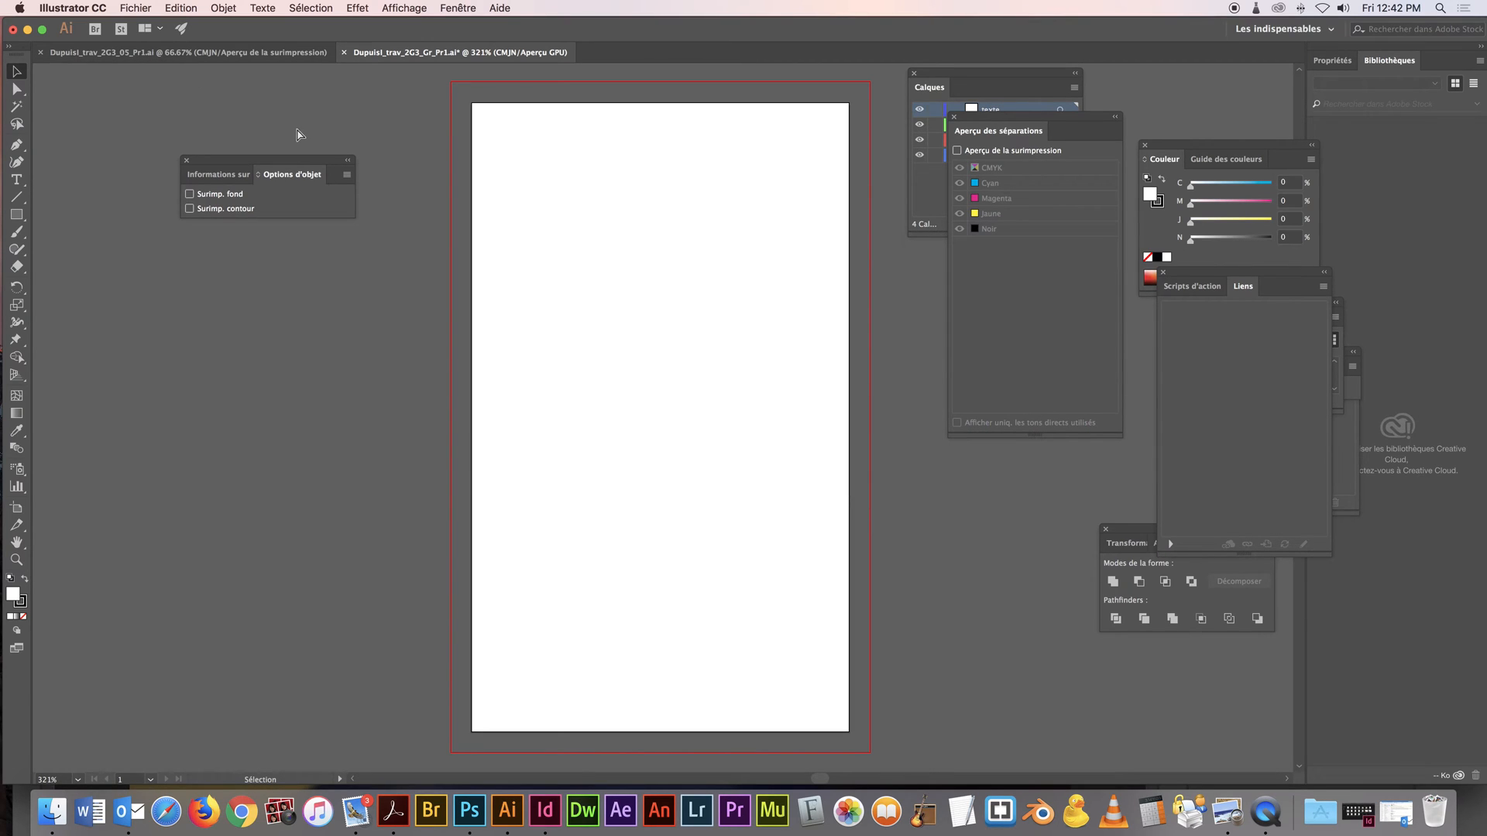
key("super+Tab")
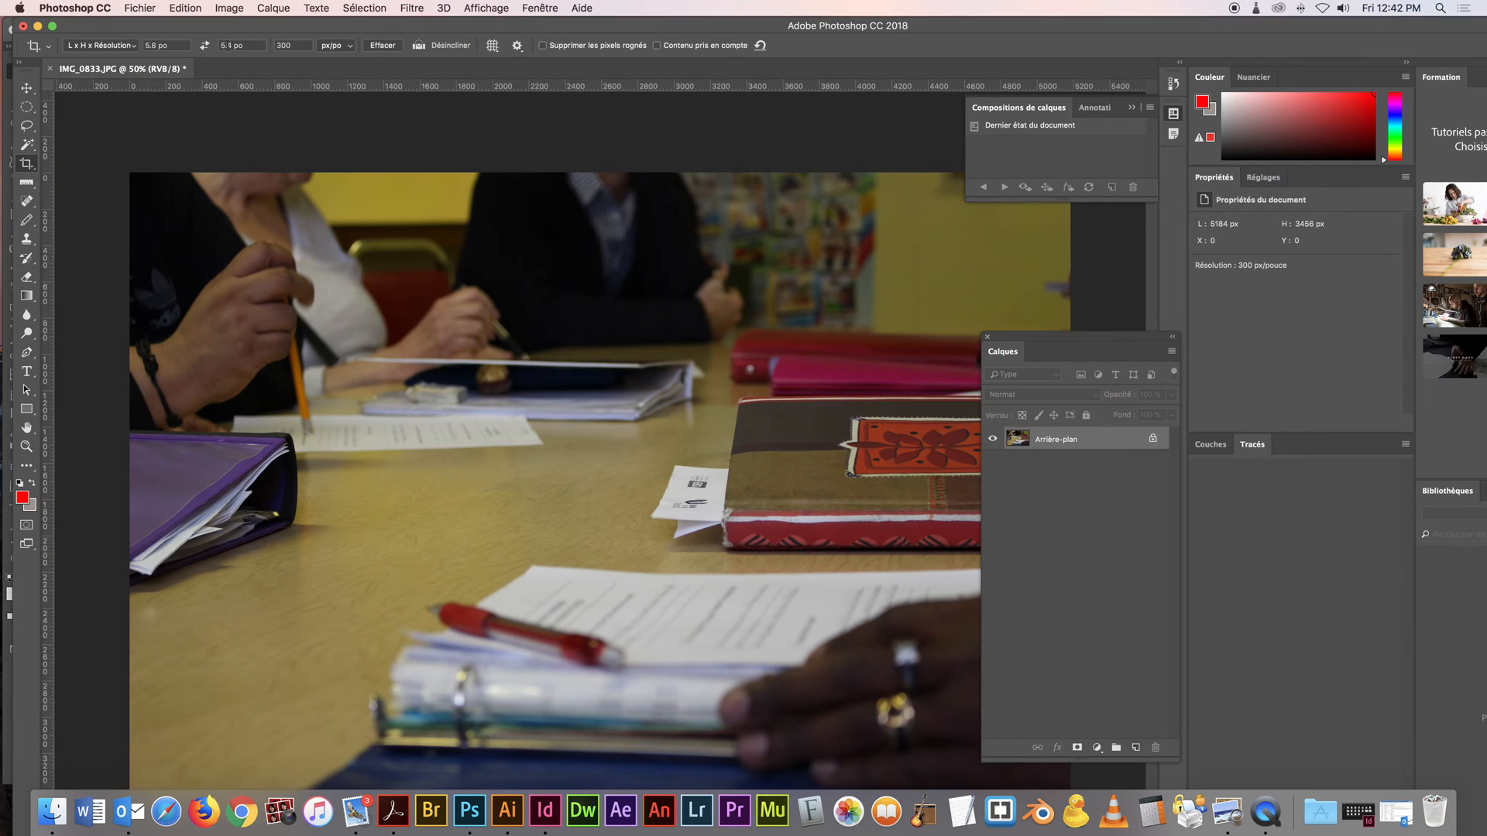
left_click_drag(151, 45, 144, 46)
type("2.")
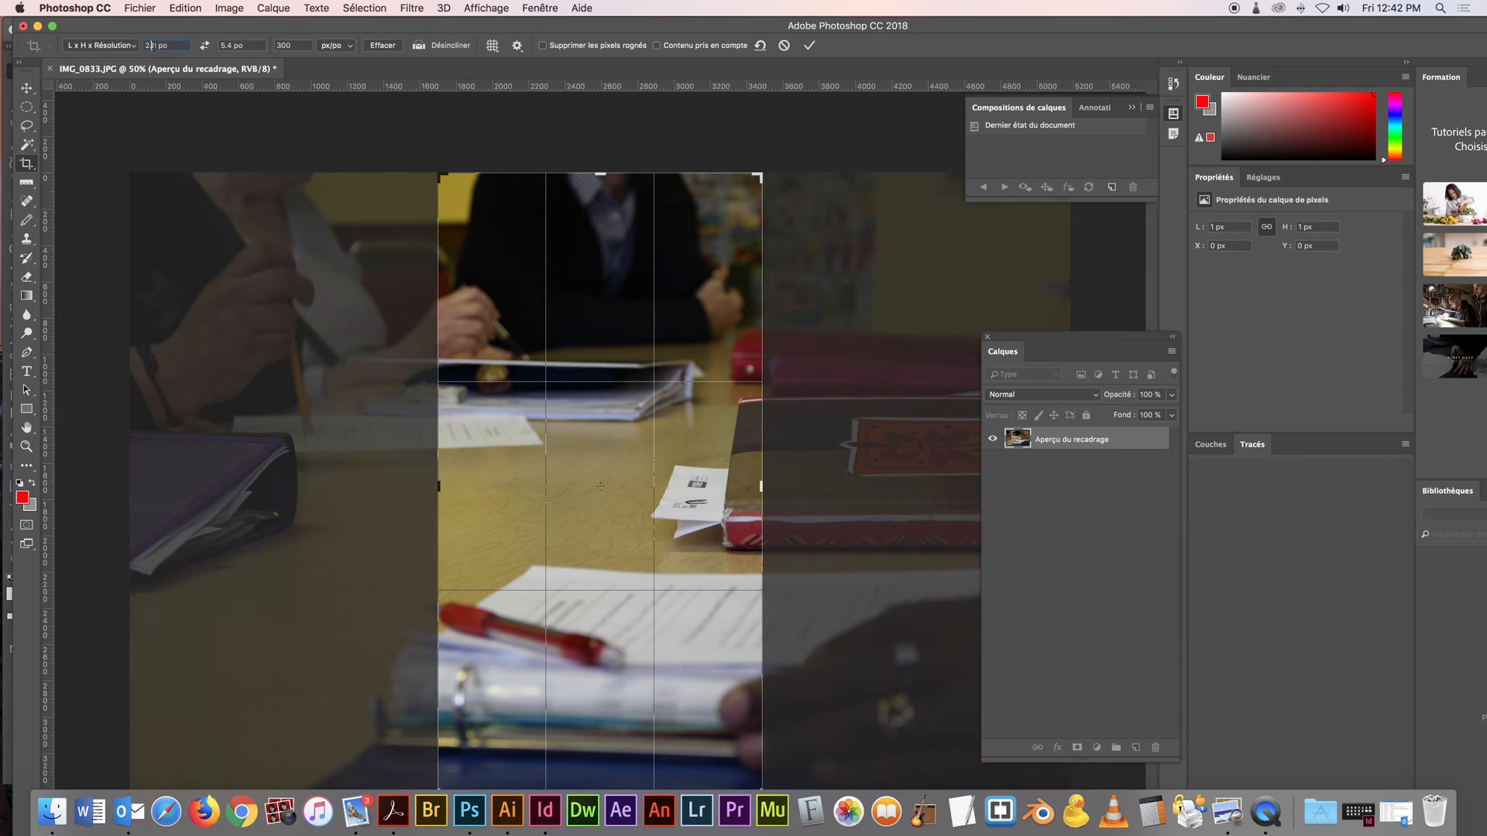
type("5")
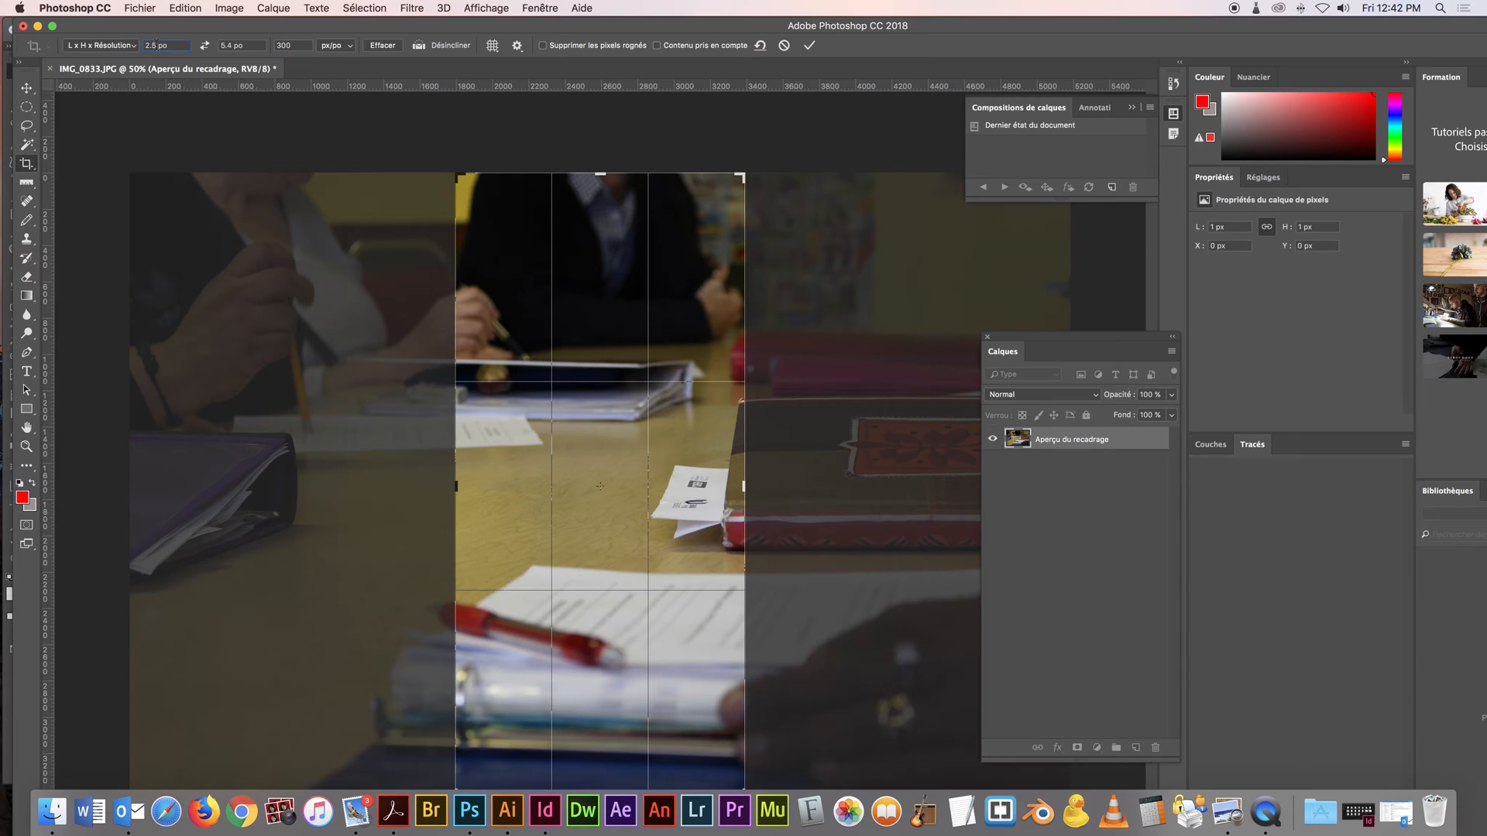
Set the crop height to 4 po, keeping the resolution at 300 px/po
left_click(232, 45)
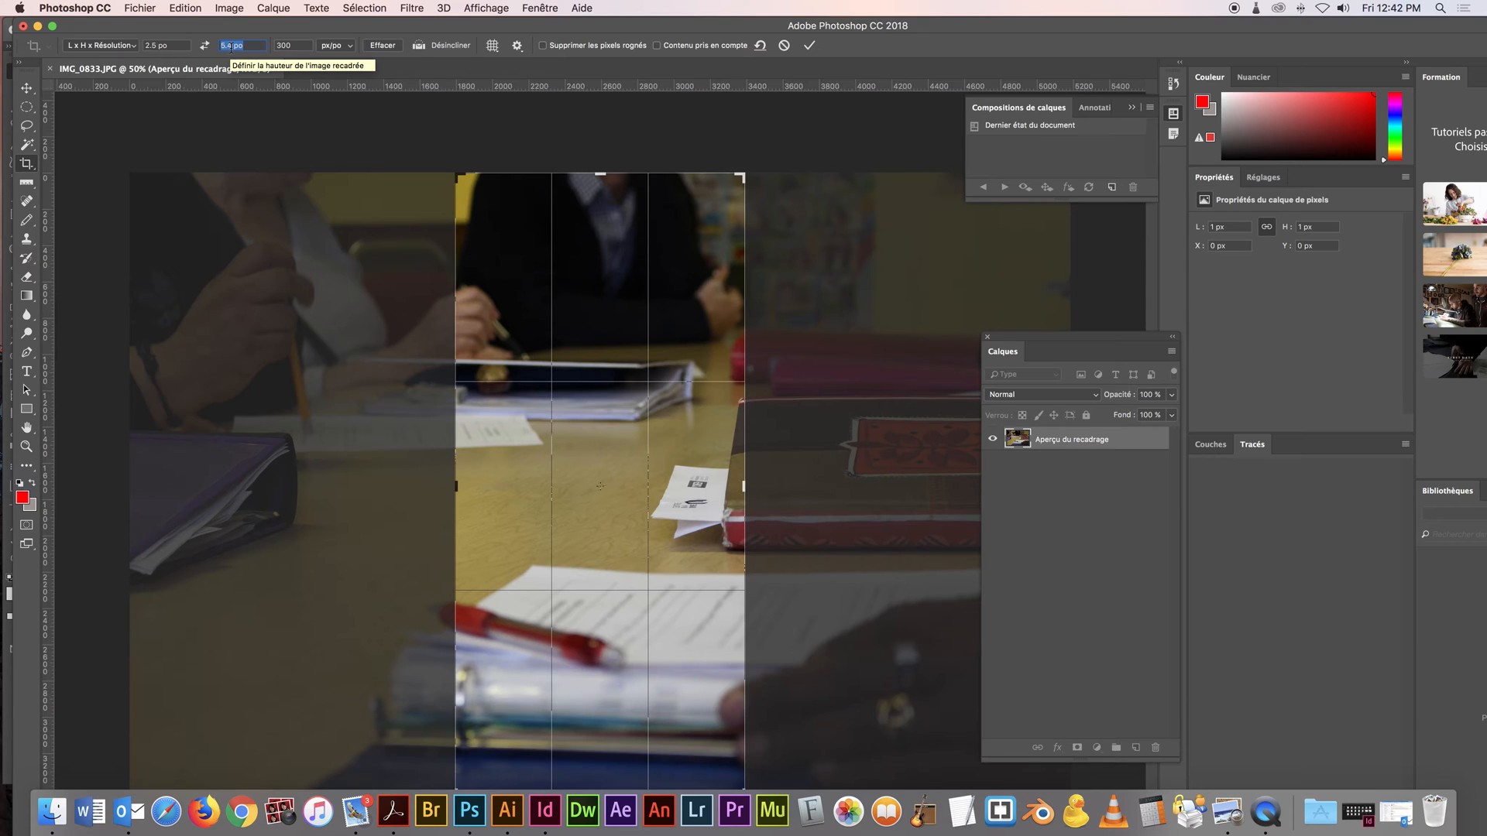
key("super+Tab")
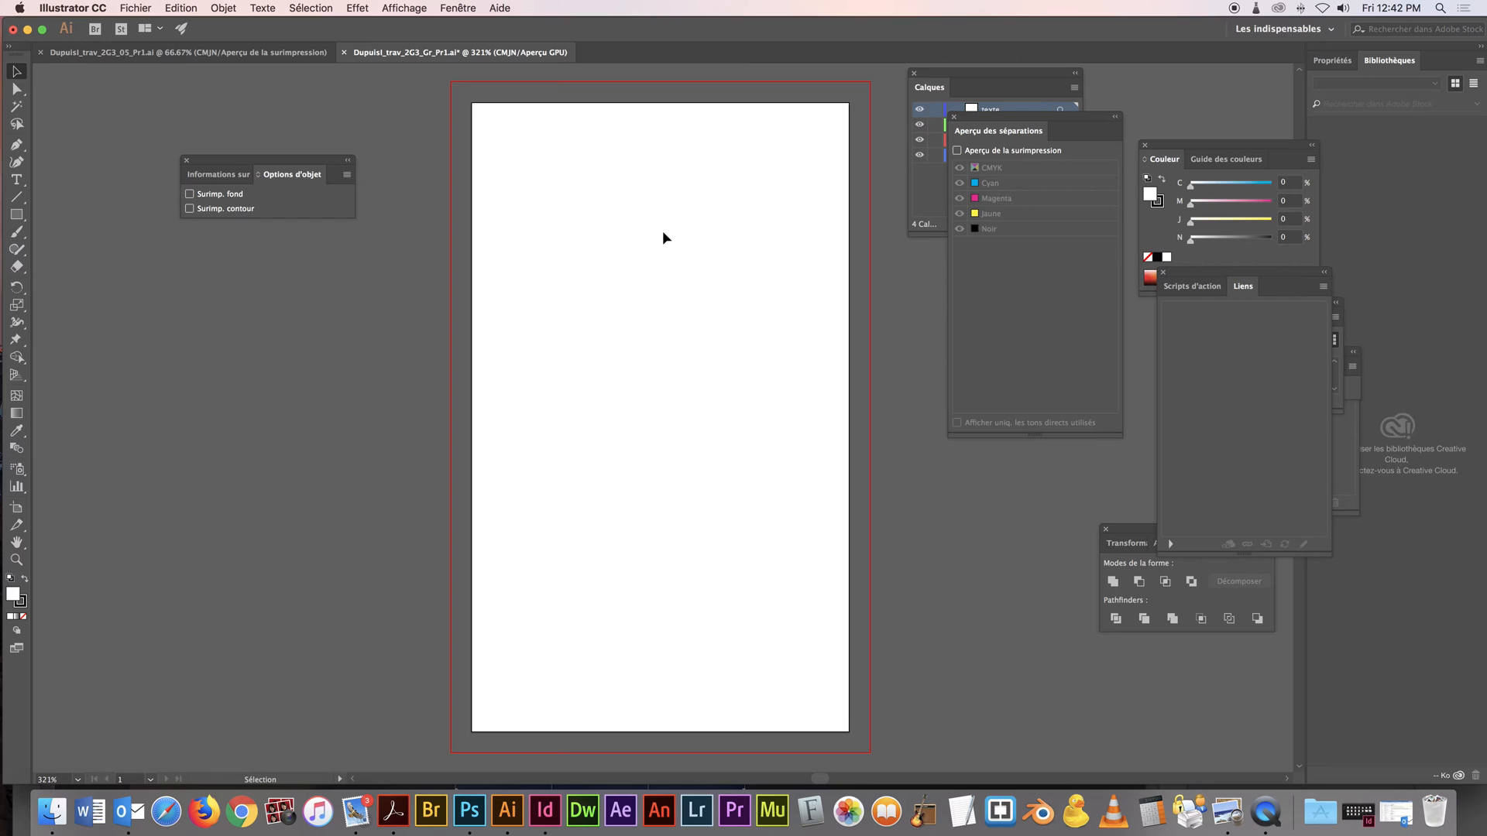
key("super+Tab")
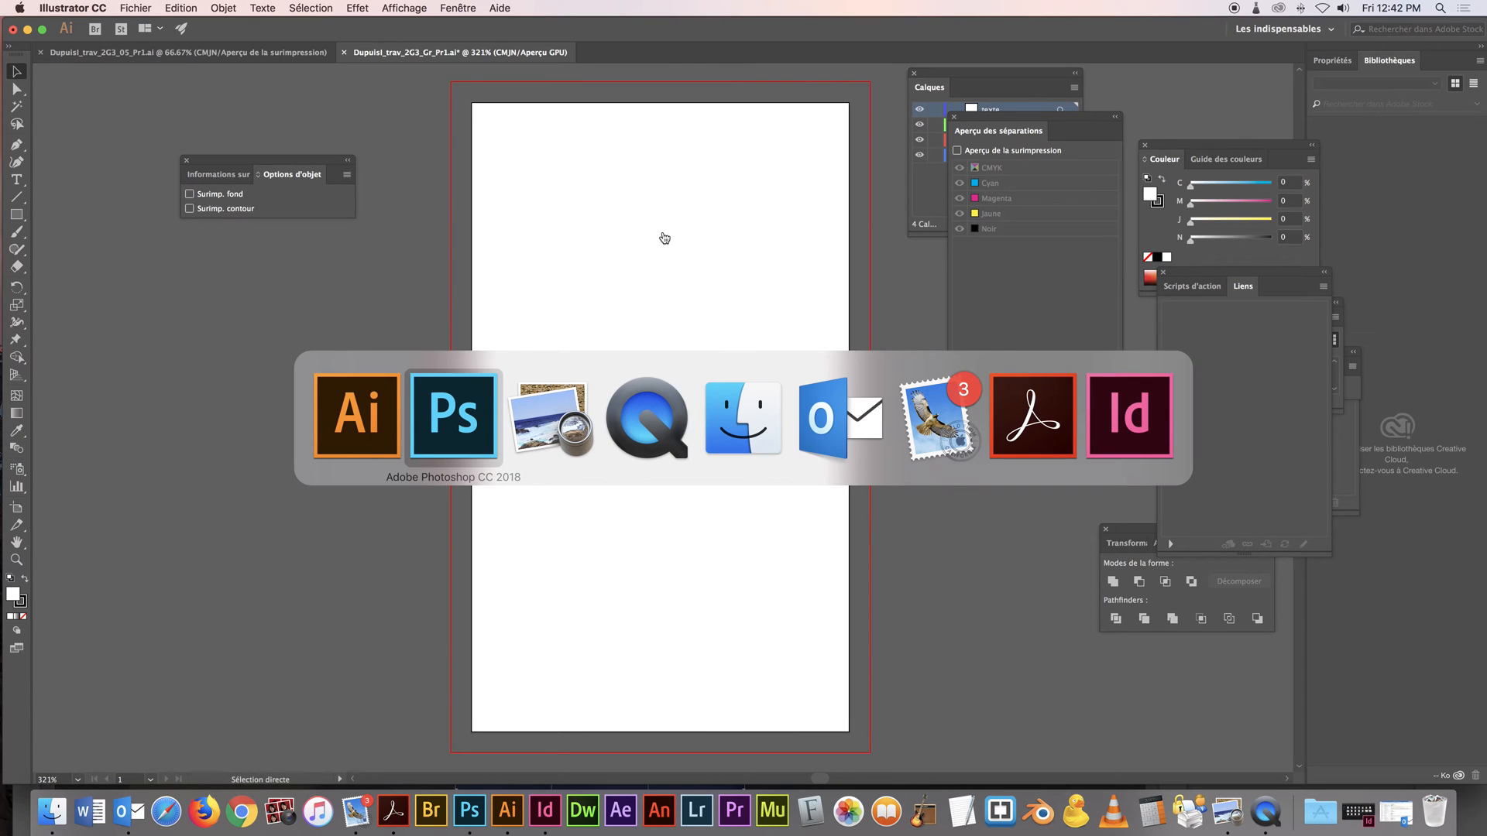
double_click(222, 45)
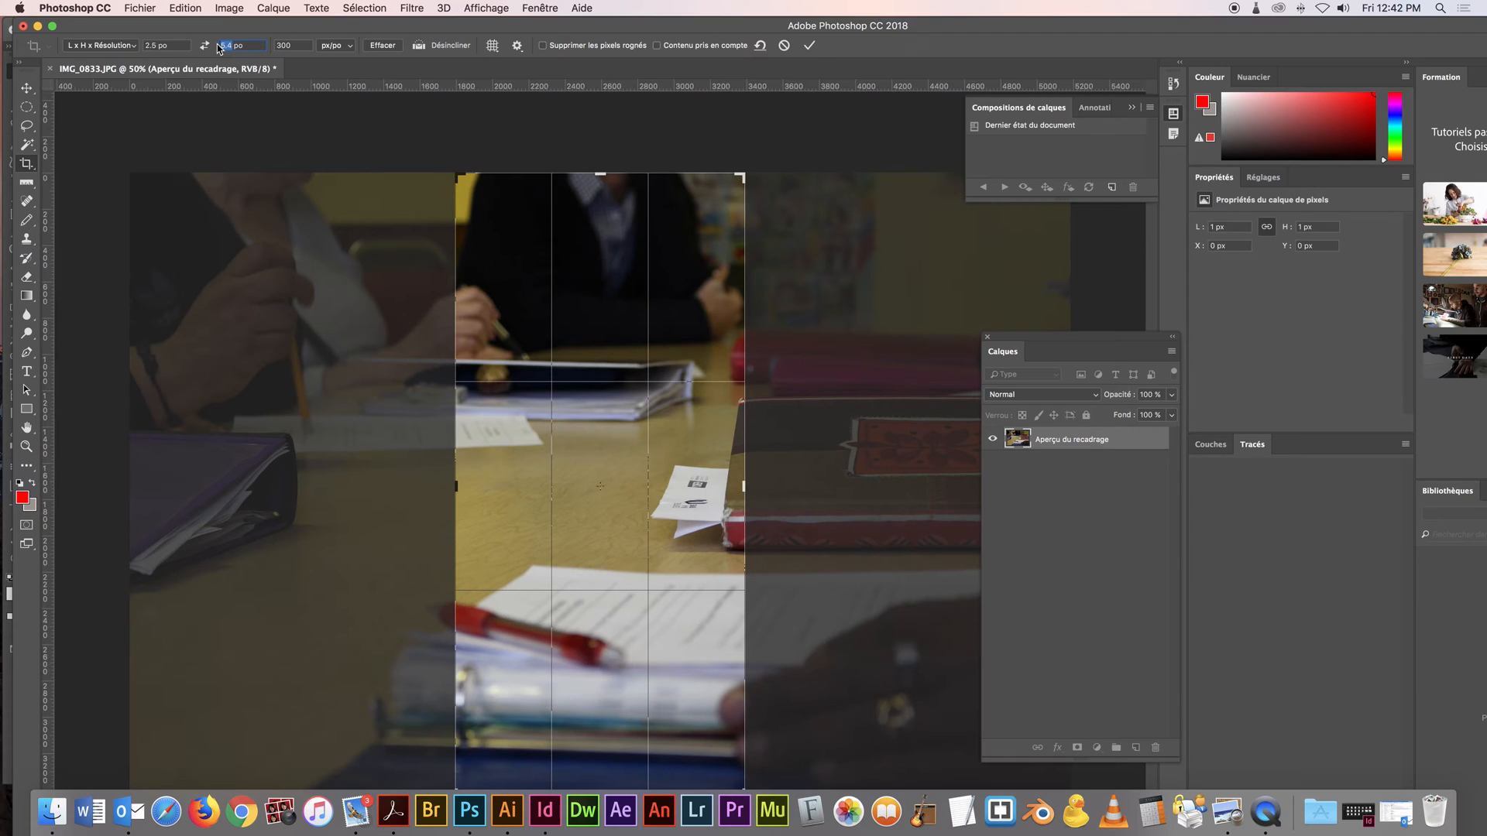
type("4")
double_click(300, 45)
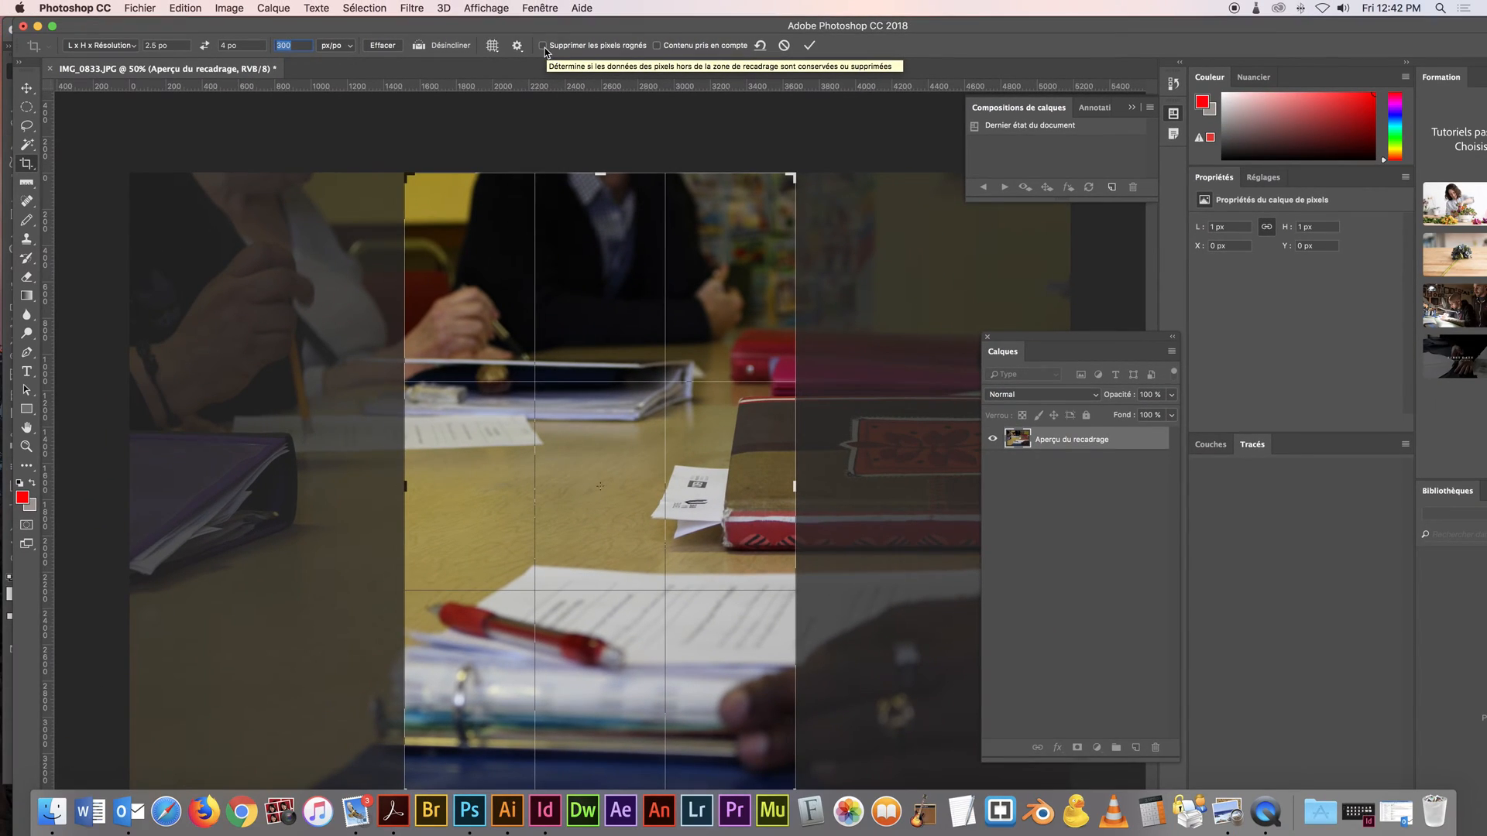
Shrink and reposition the crop frame around the notebook, the papers and the hand, keeping it inside the photo's lower edge
left_click_drag(676, 439, 599, 433)
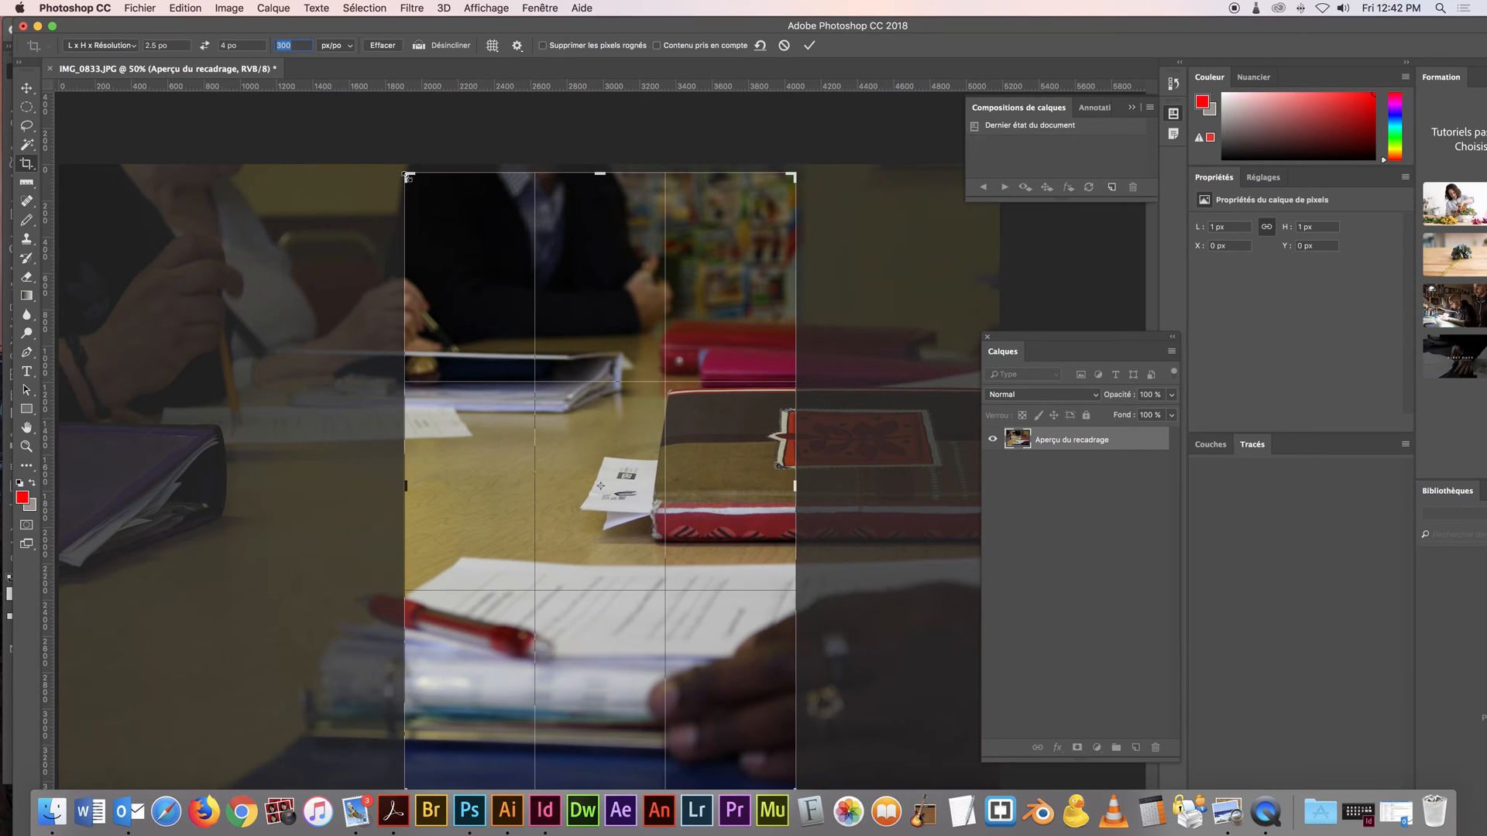
left_click_drag(407, 176, 437, 225)
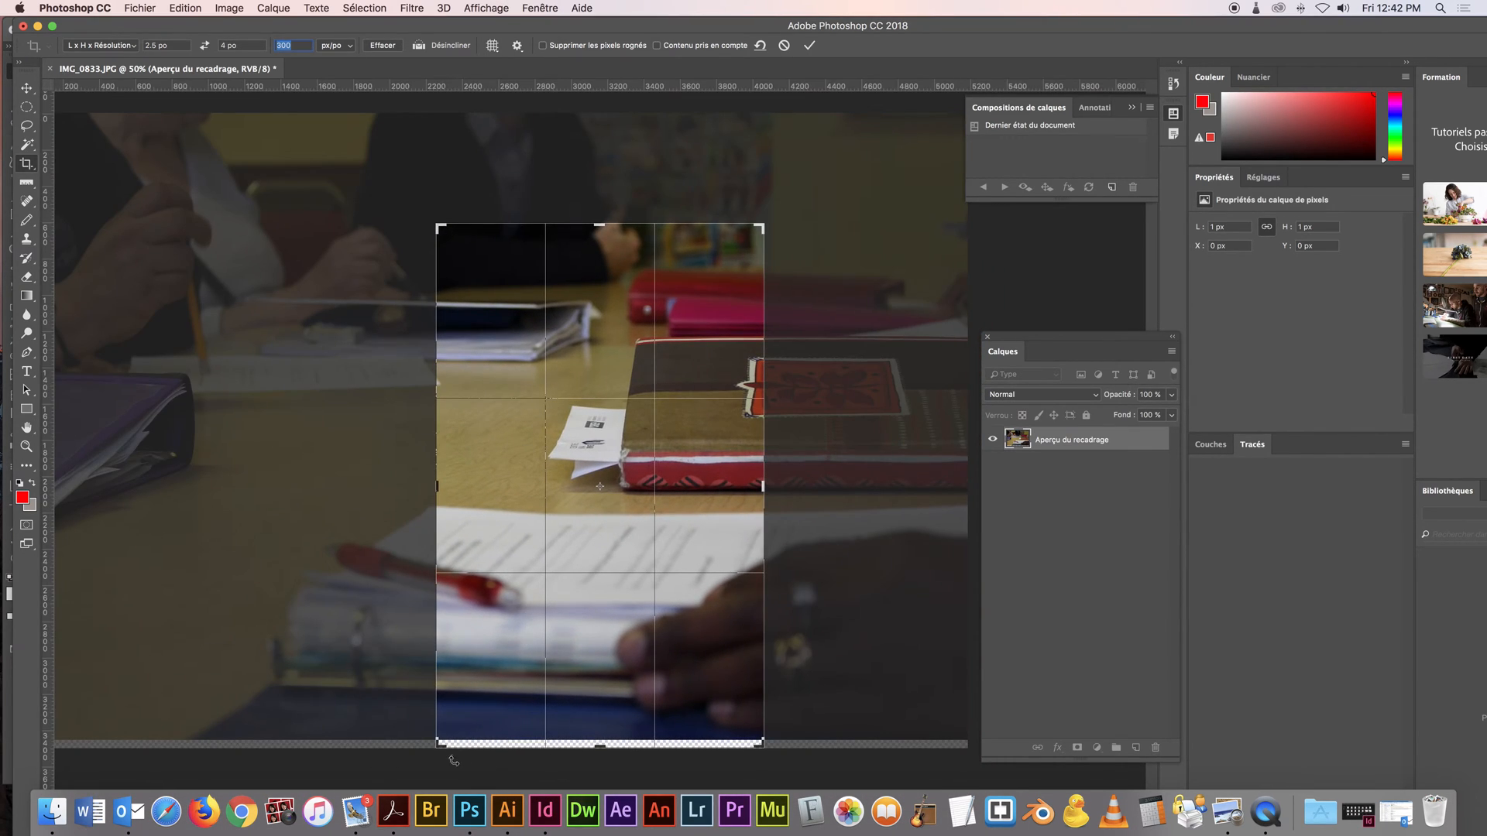
left_click_drag(438, 745, 443, 742)
left_click_drag(601, 635, 579, 637)
left_click_drag(436, 229, 432, 219)
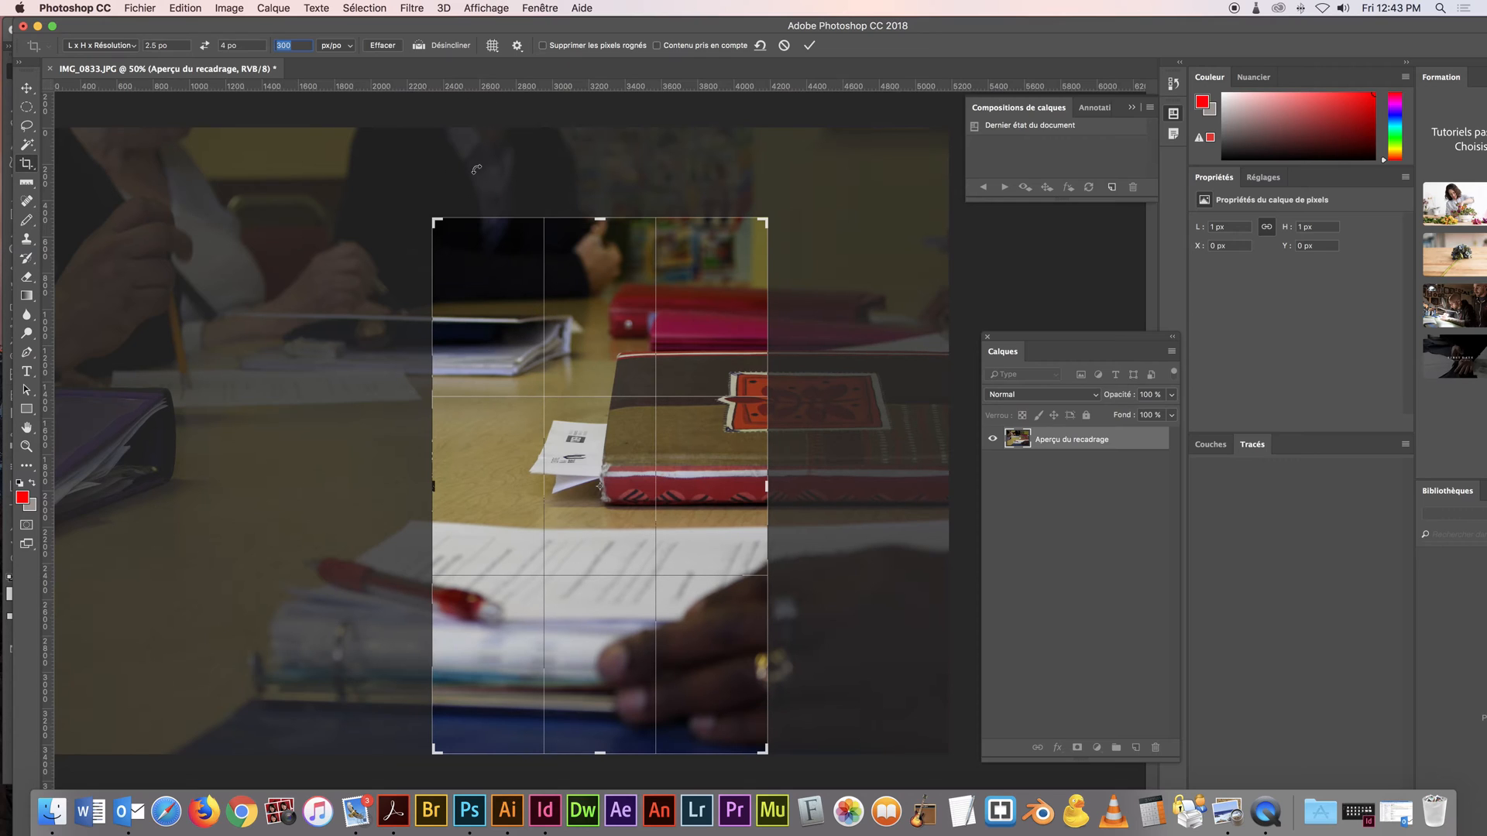
Switch the crop overlay to Spirale d'or and apply the crop to the photo
left_click(493, 49)
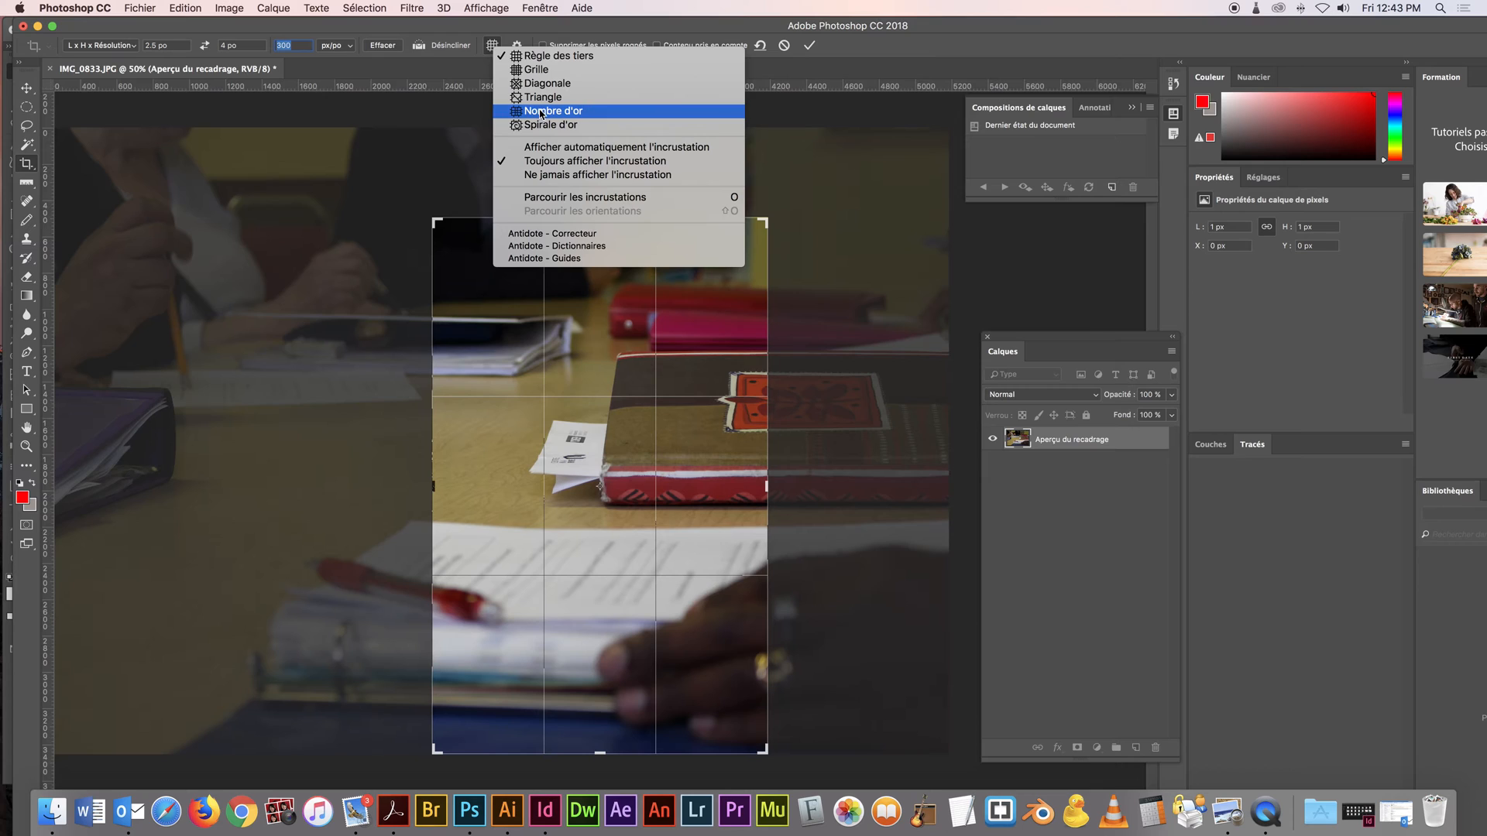
left_click(540, 127)
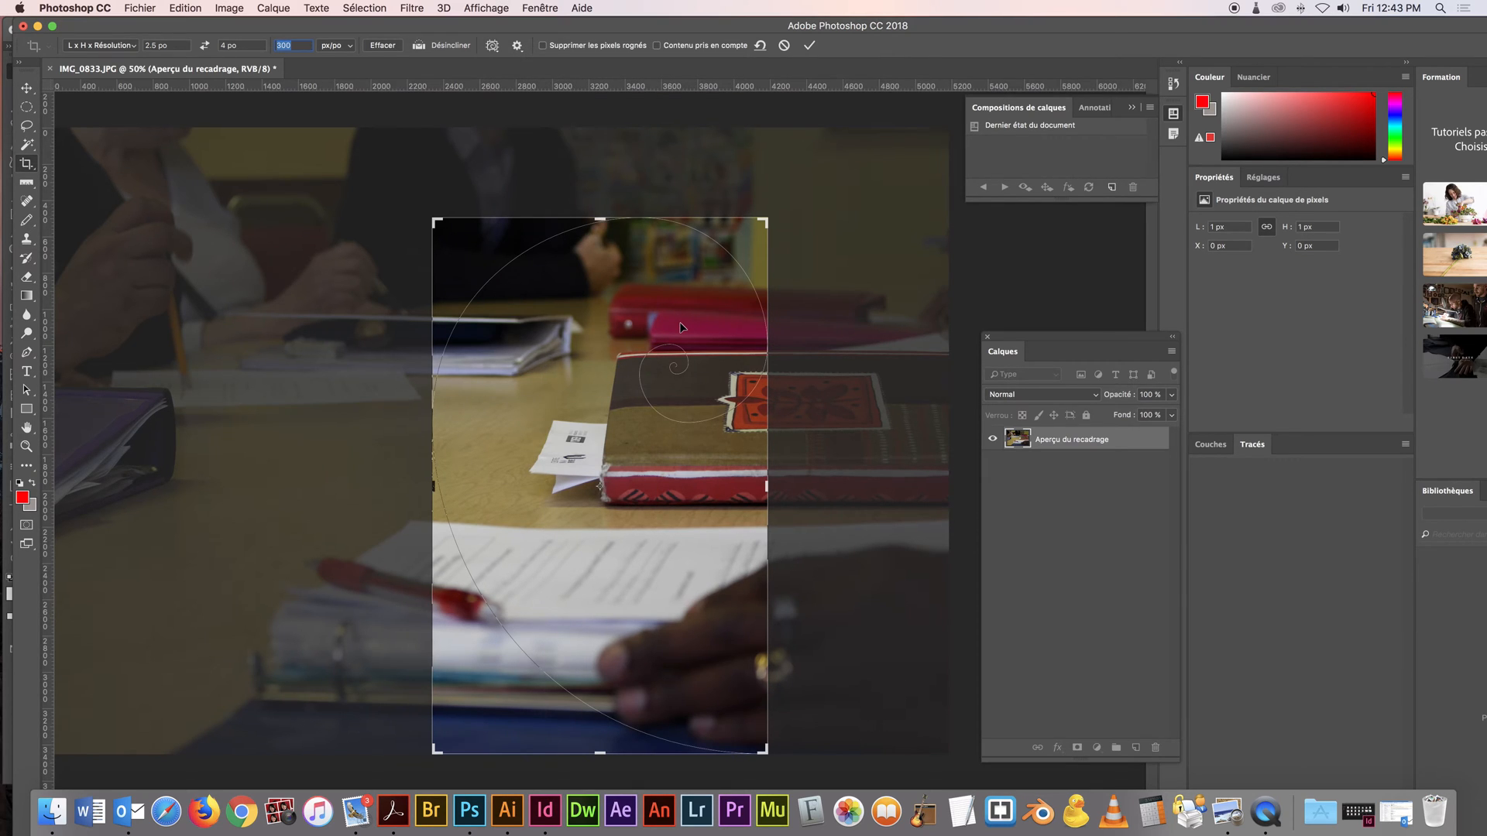
key("Return")
key("Return")
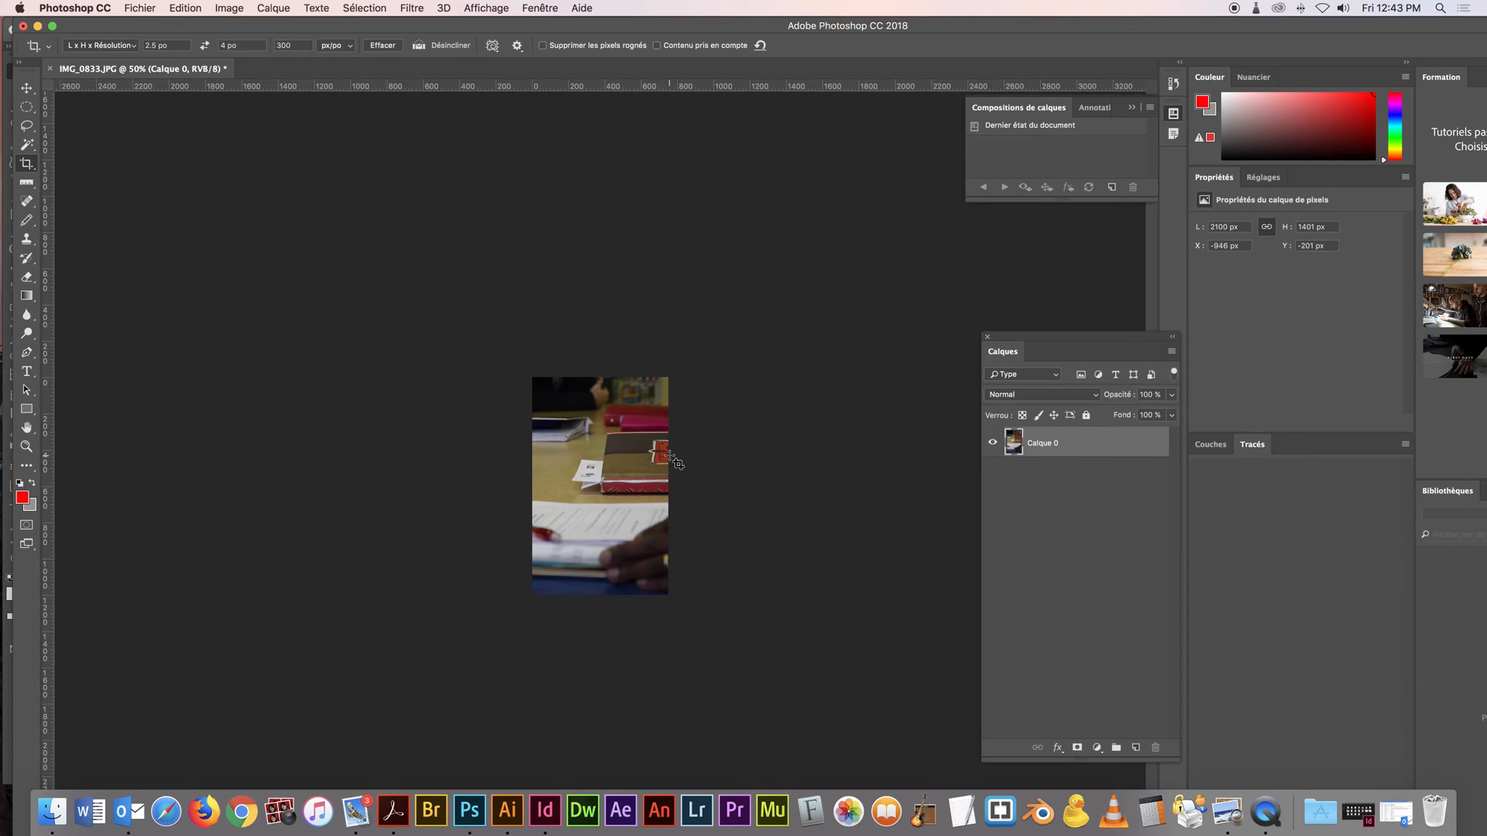
Enlarge the cropped photo and check its width, height and resolution in the image size settings
left_click(665, 496)
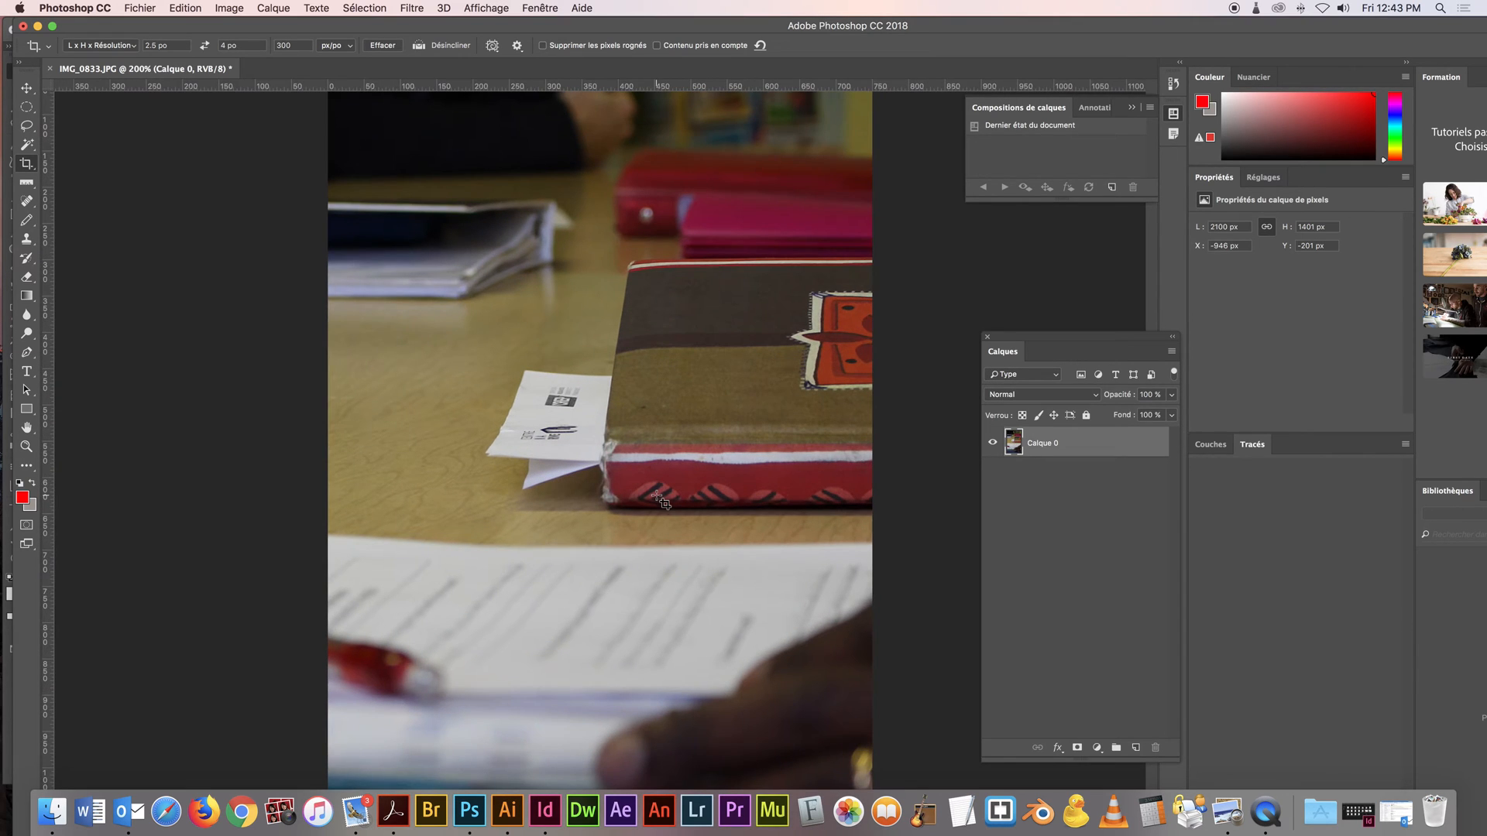
key("super+alt+i")
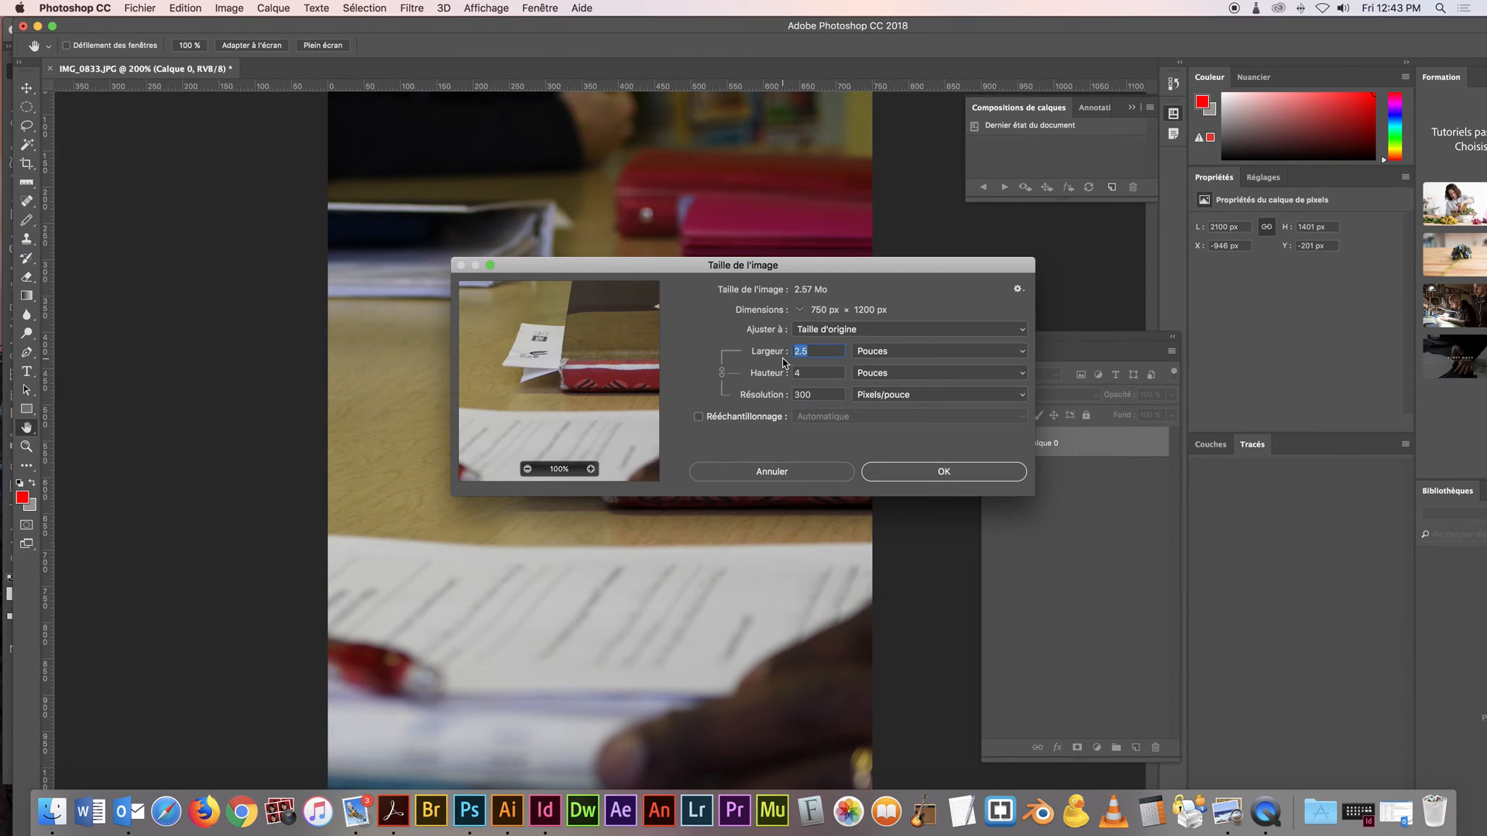
key("Tab")
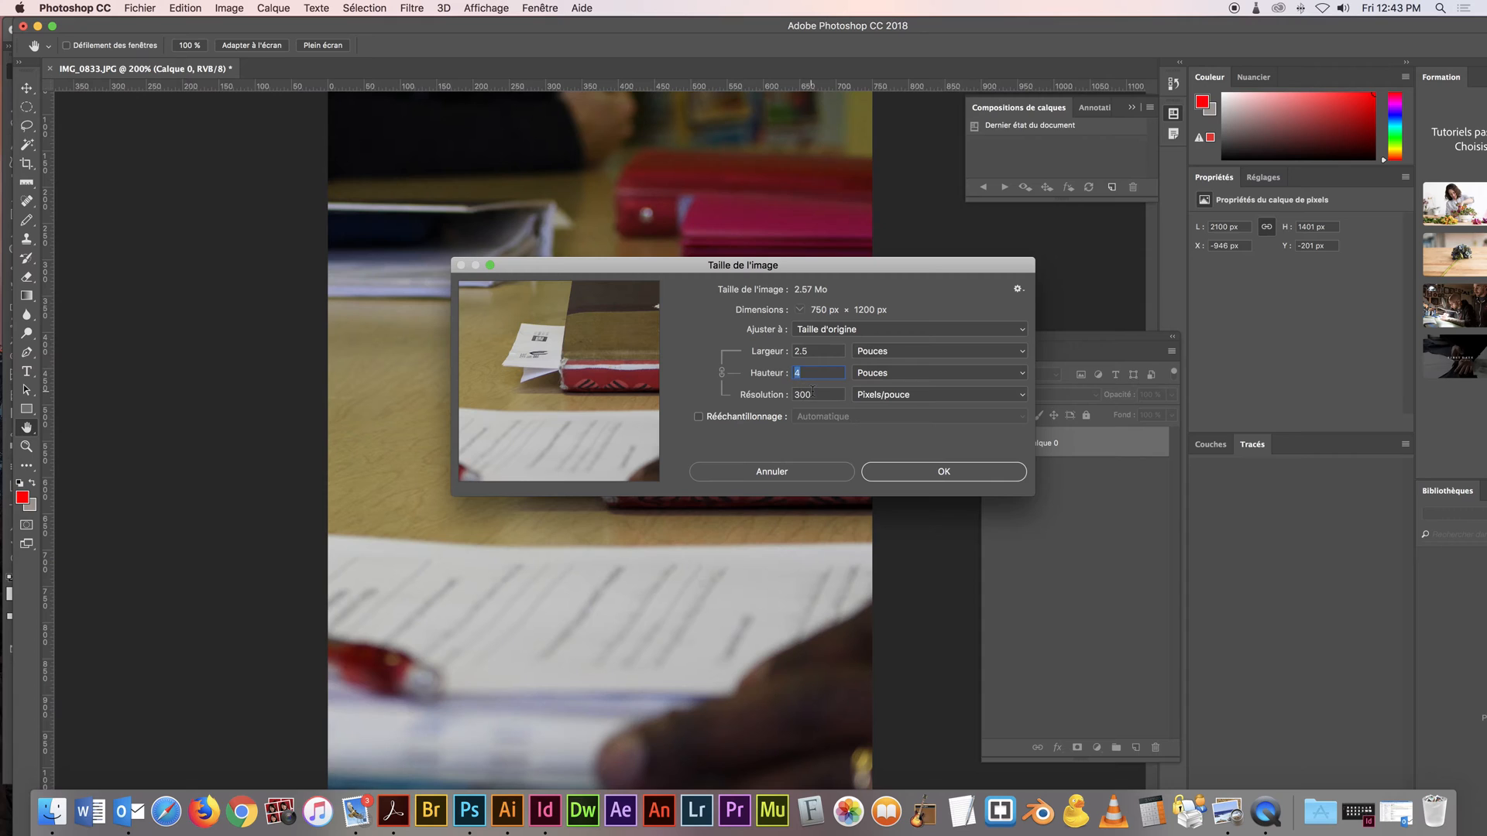
key("Tab")
left_click(944, 472)
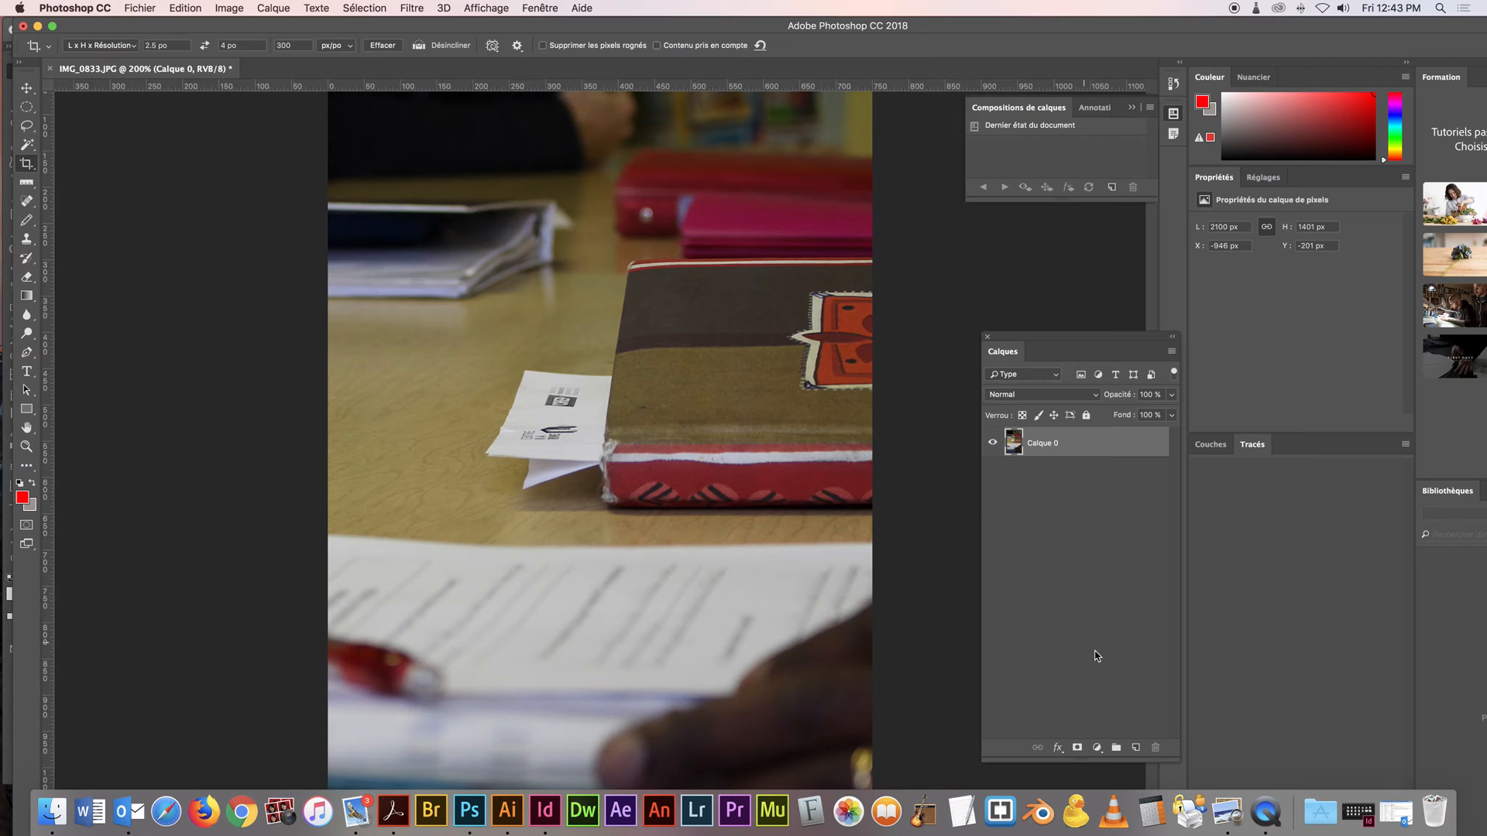
Add a Courbes adjustment layer above the photo and shape a slight S-curve, raising the light tones and lowering input 62 to output 54
left_click(1097, 747)
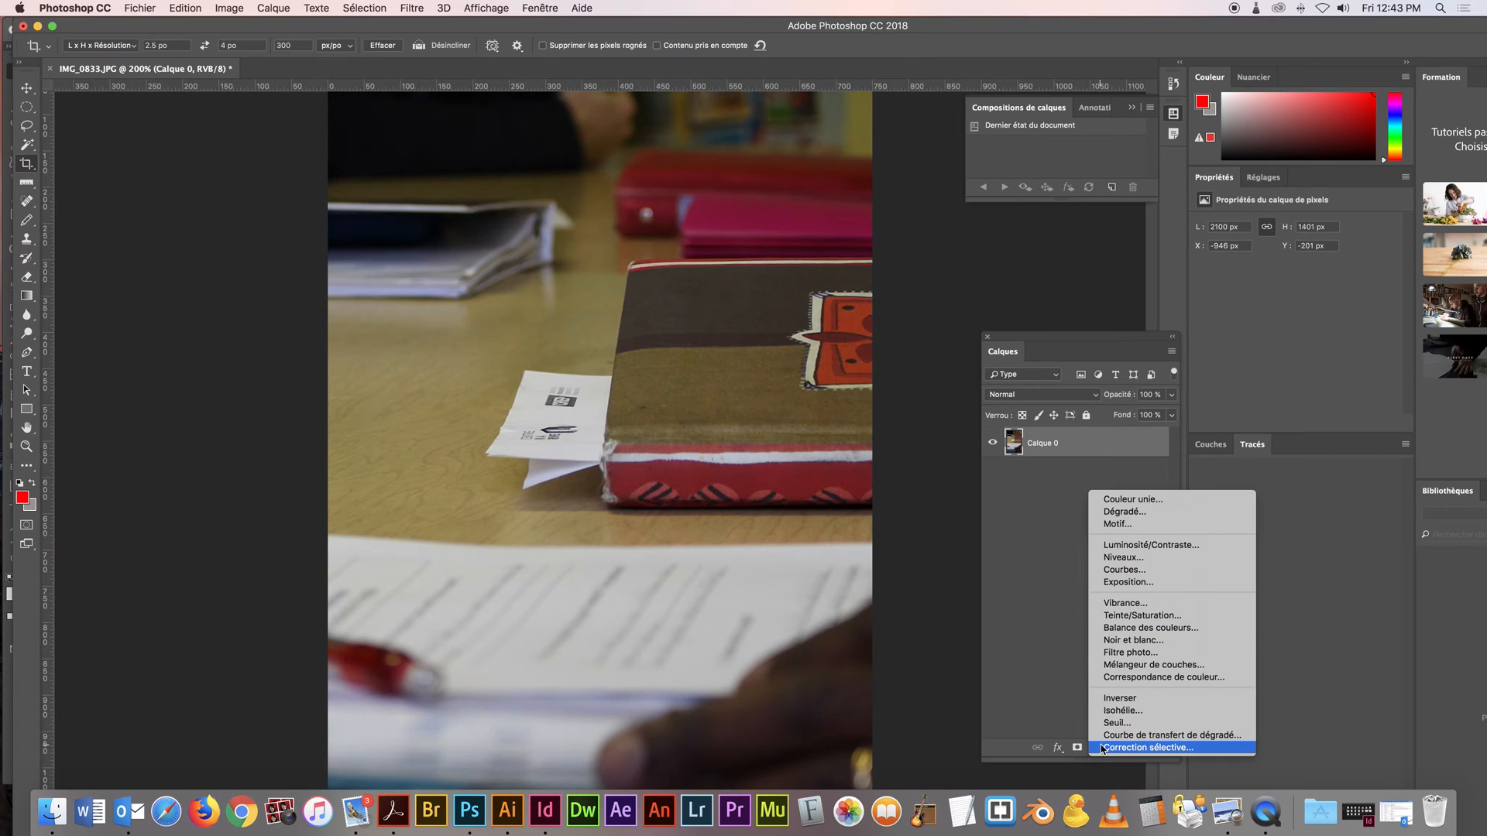
left_click(1171, 570)
left_click(1284, 355)
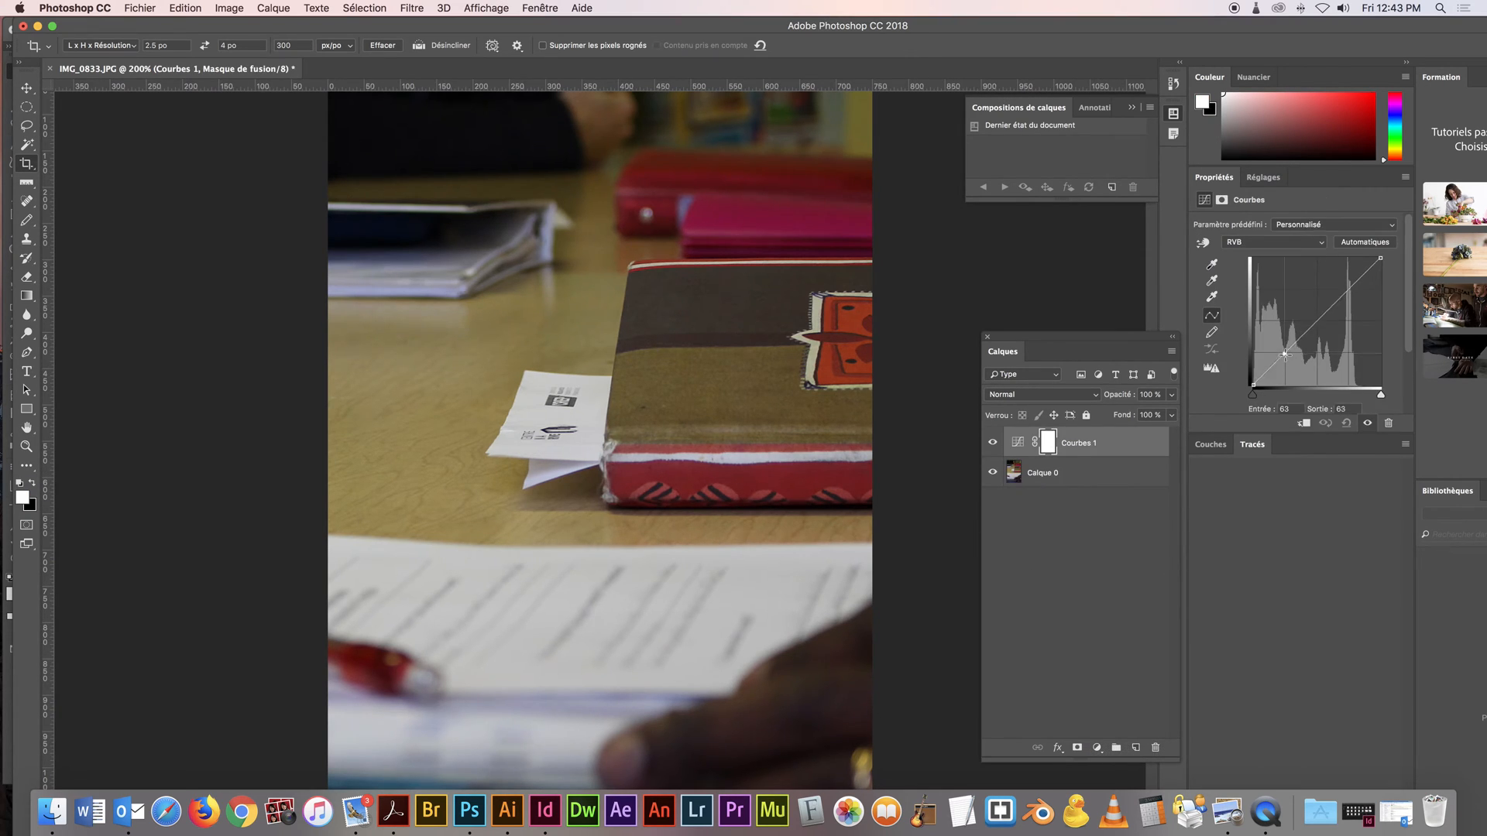
left_click_drag(1322, 323, 1284, 360)
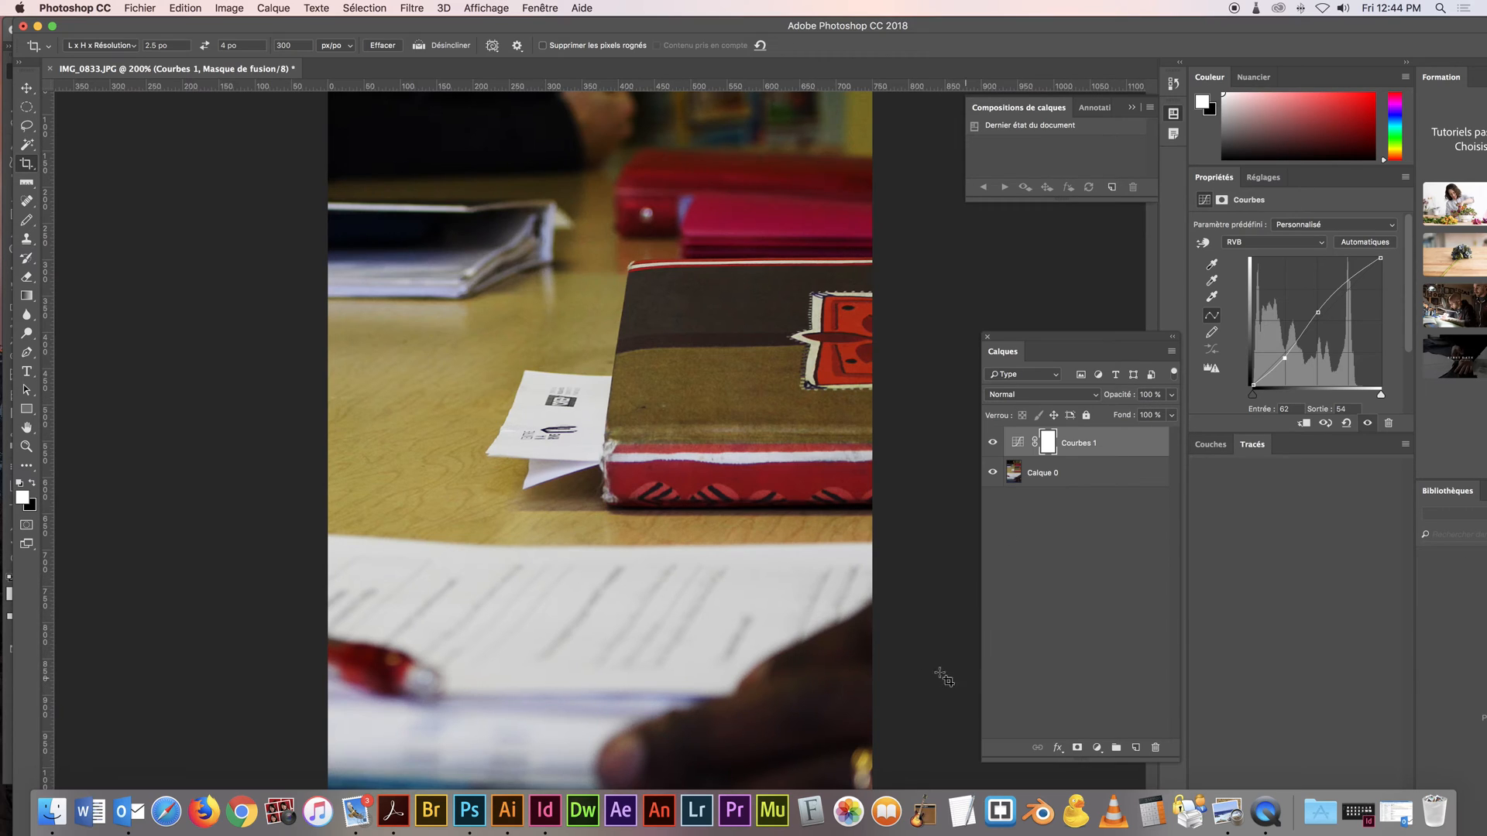
Make a rectangular selection of about 608 × 1064 px just inside the photo's edges and add a new empty layer above the Courbes adjustment
left_click(840, 655, "alt")
left_click(840, 655, "alt")
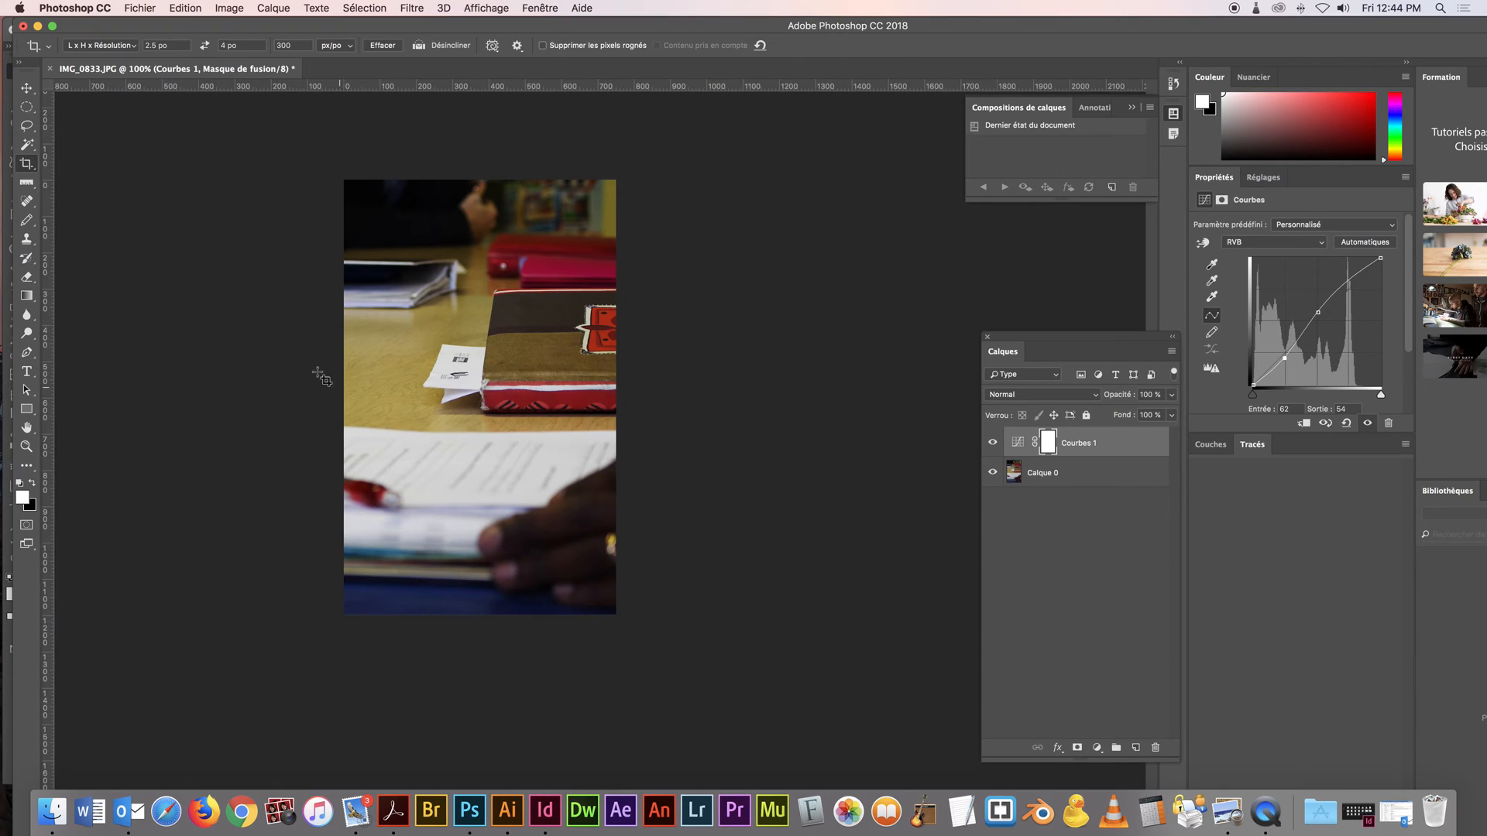
left_click(26, 106)
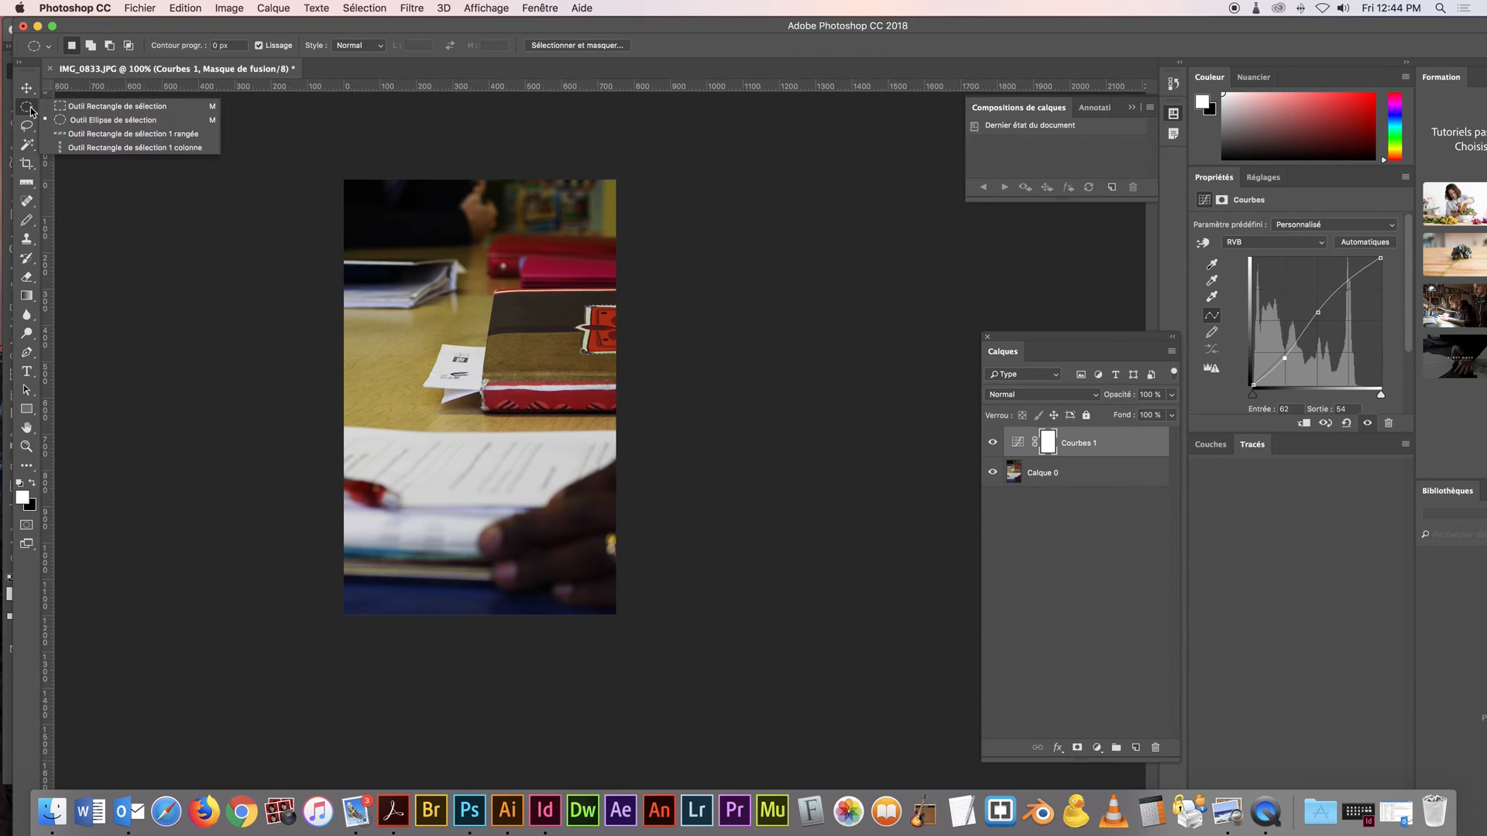
left_click(93, 107)
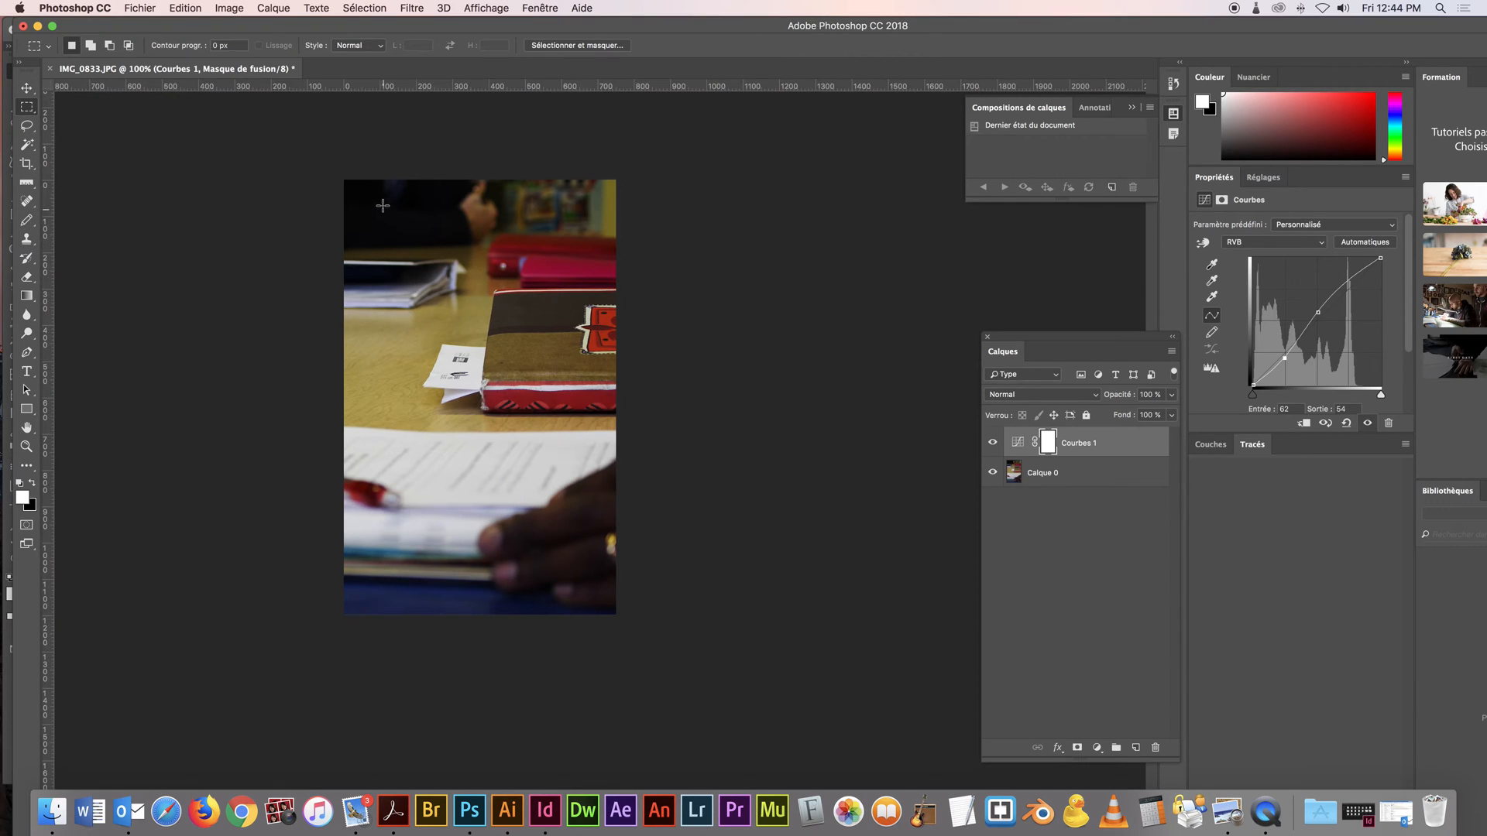
left_click_drag(371, 197, 594, 587)
key("alt+shift+super+n")
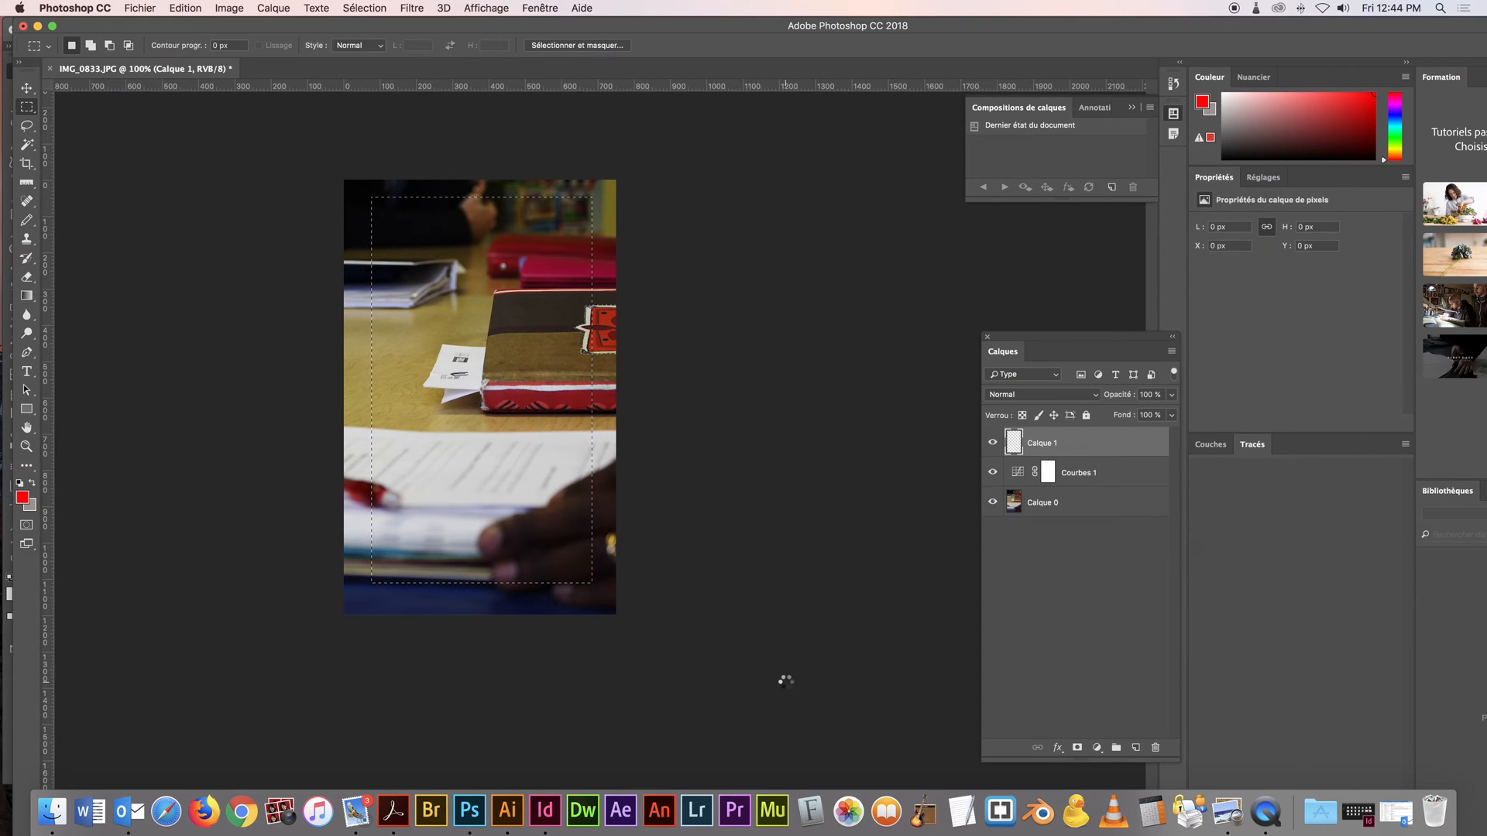
Replace the trial red fill with a white fill in the rectangle on the new layer and set the layer's opacity to 30 %
key("alt+BackSpace")
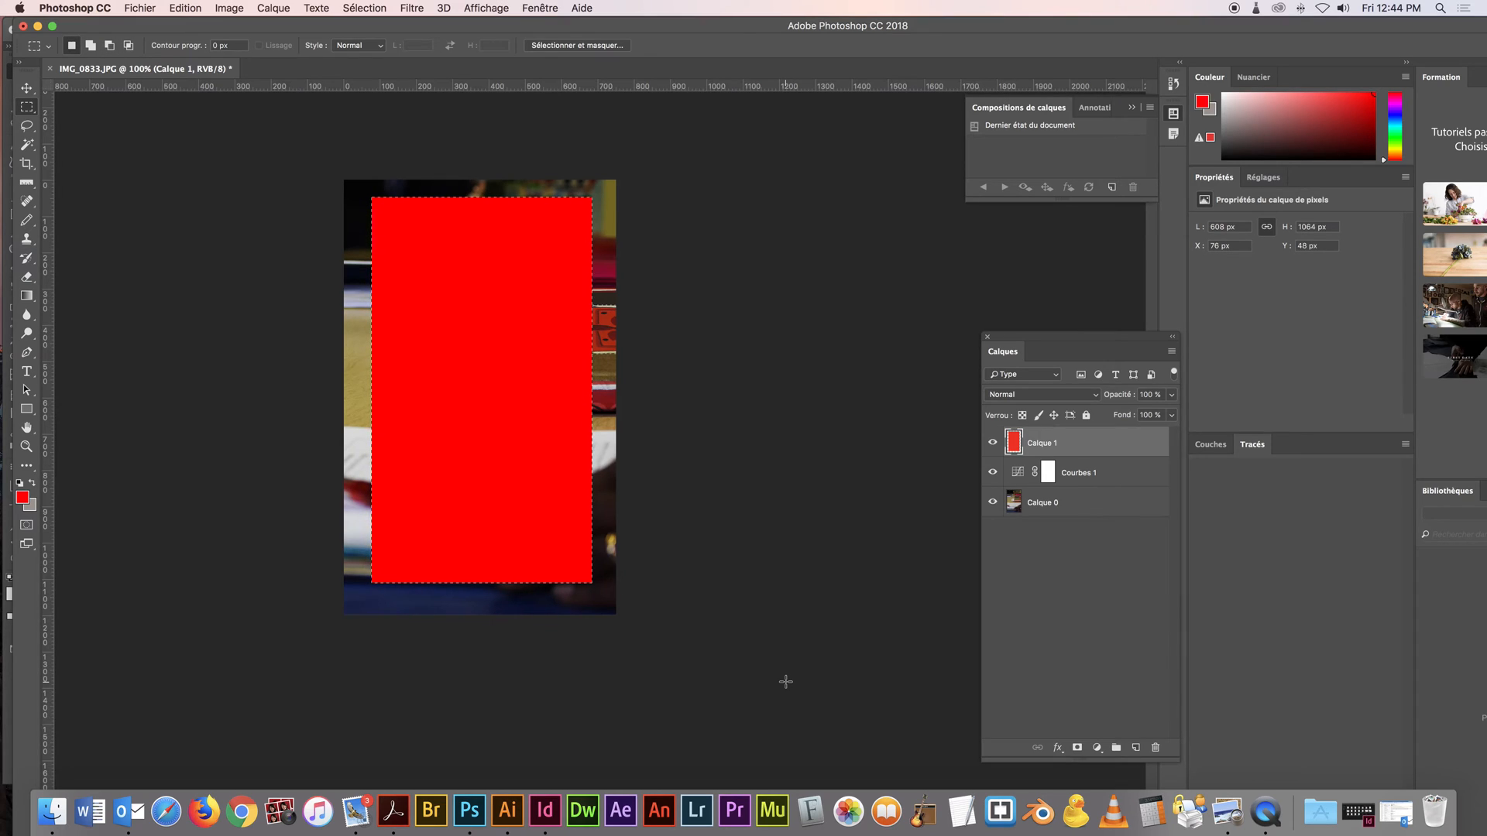
key("super+z")
key("d")
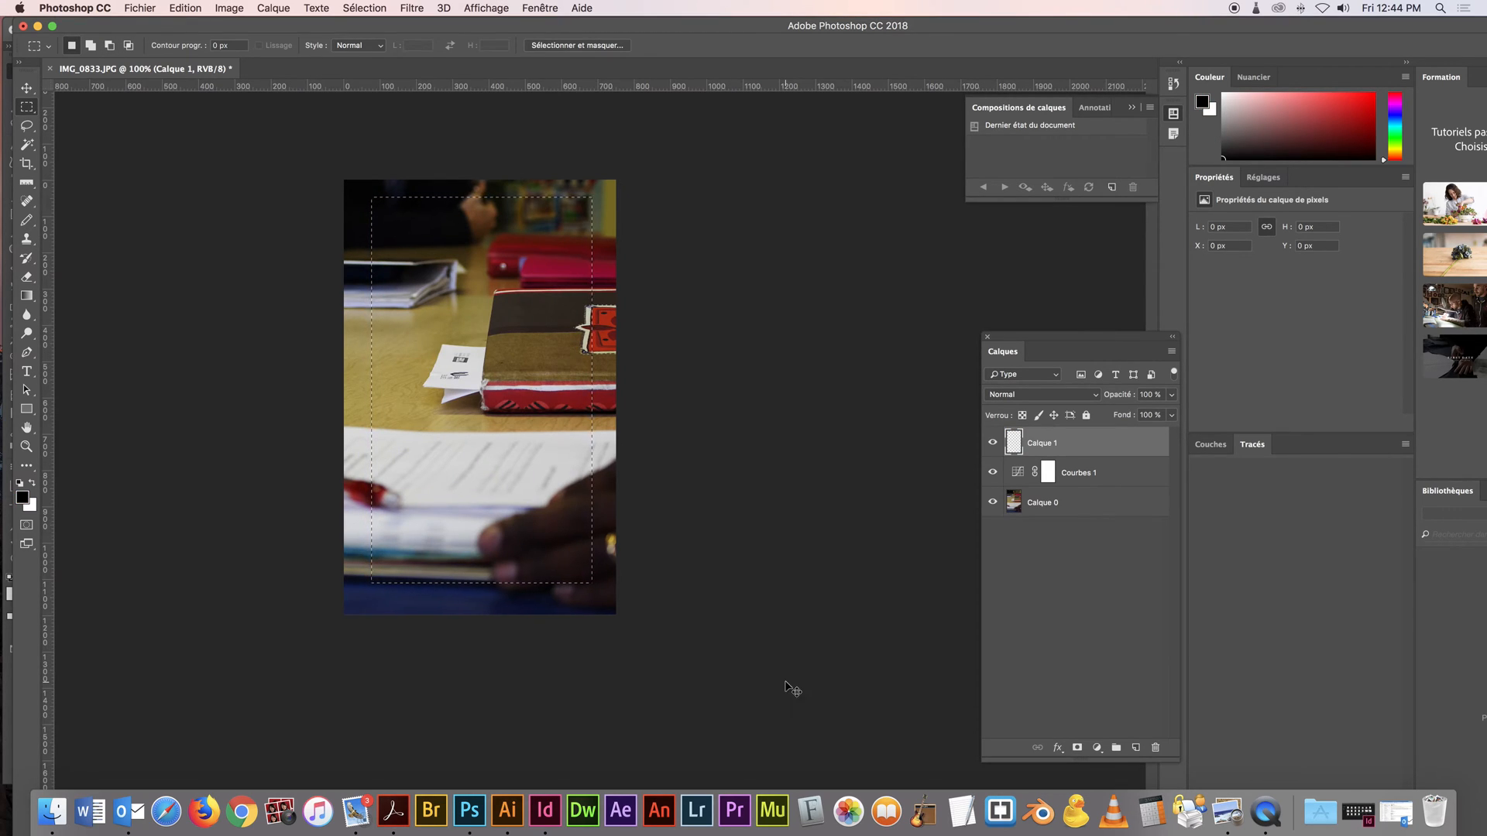
key("super+BackSpace")
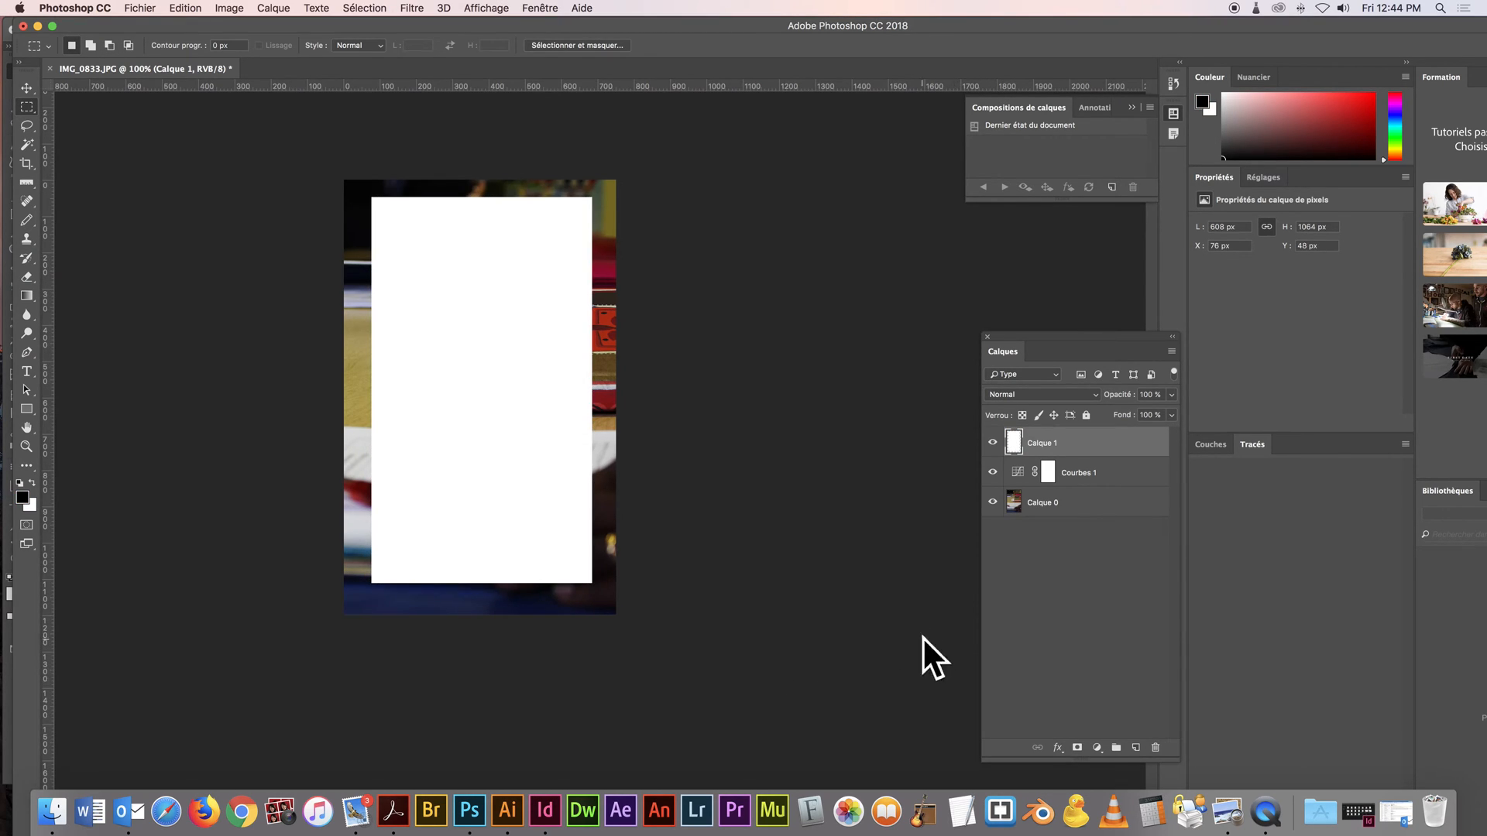
key("3")
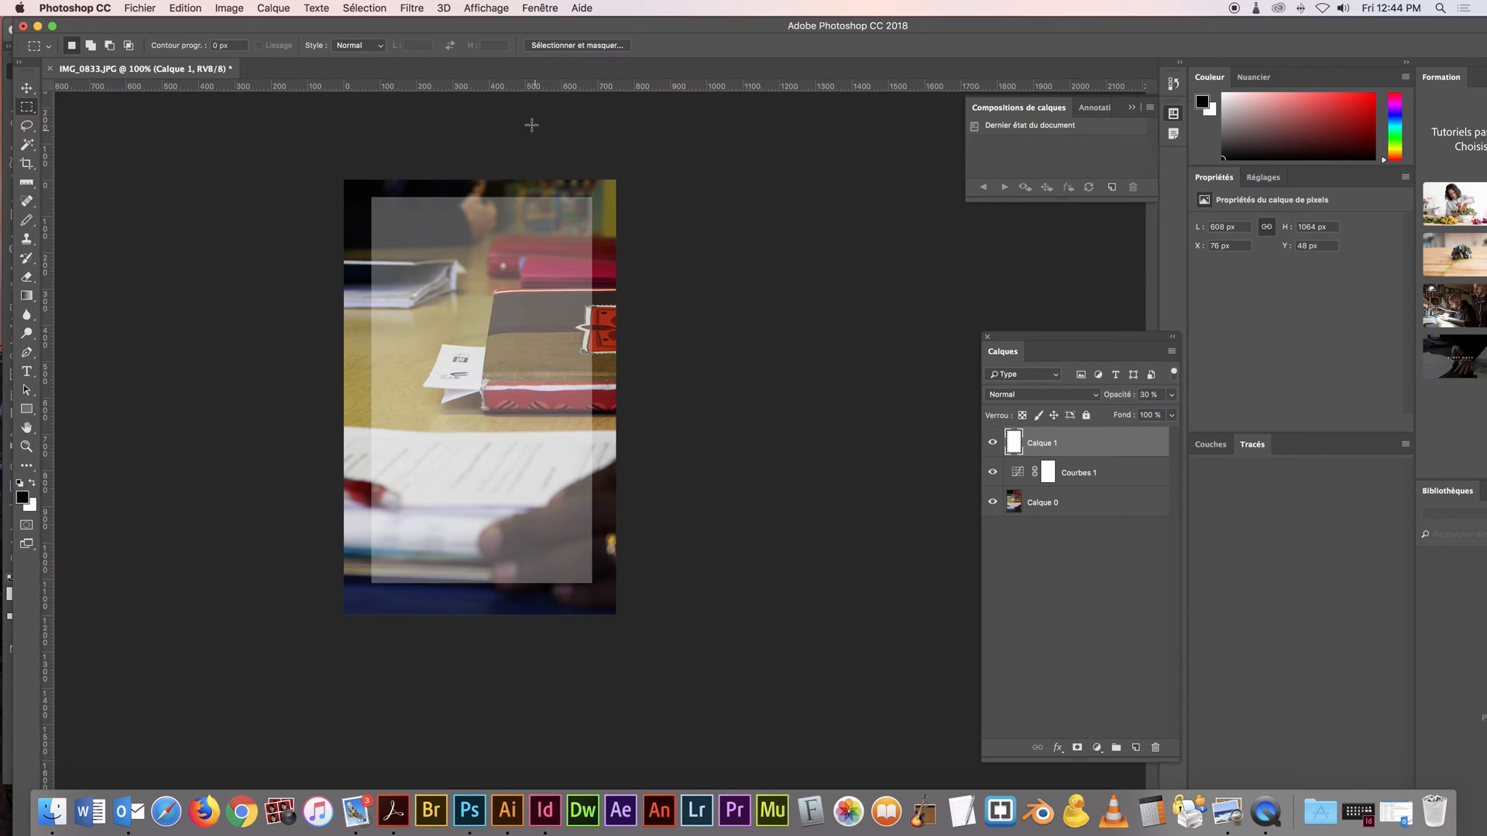
Convert the white rectangle layer to a smart object and apply a Flou gaussien filter with a radius of 13.4 pixels
right_click(1075, 447)
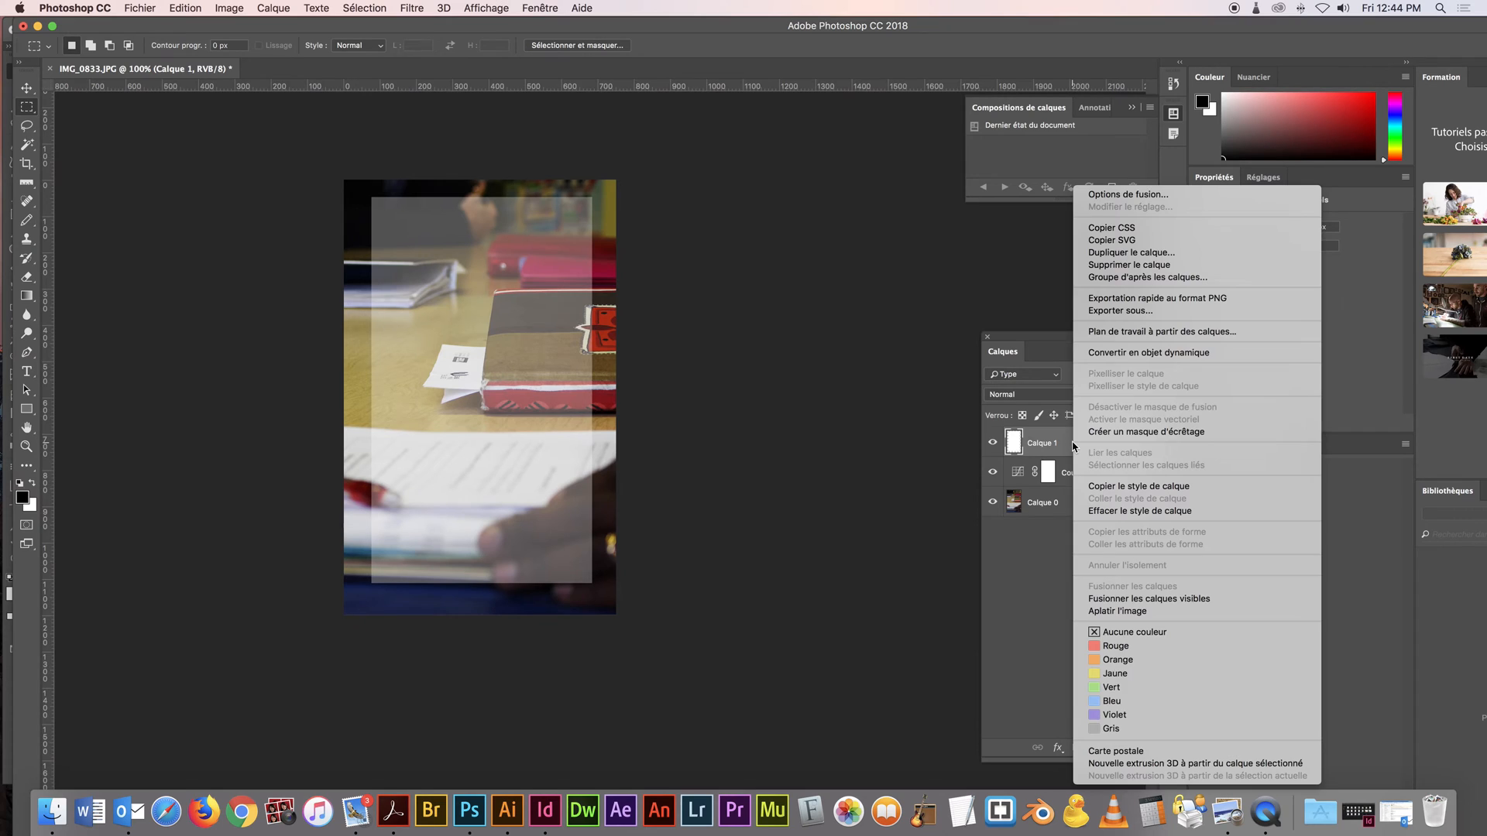
left_click(1148, 352)
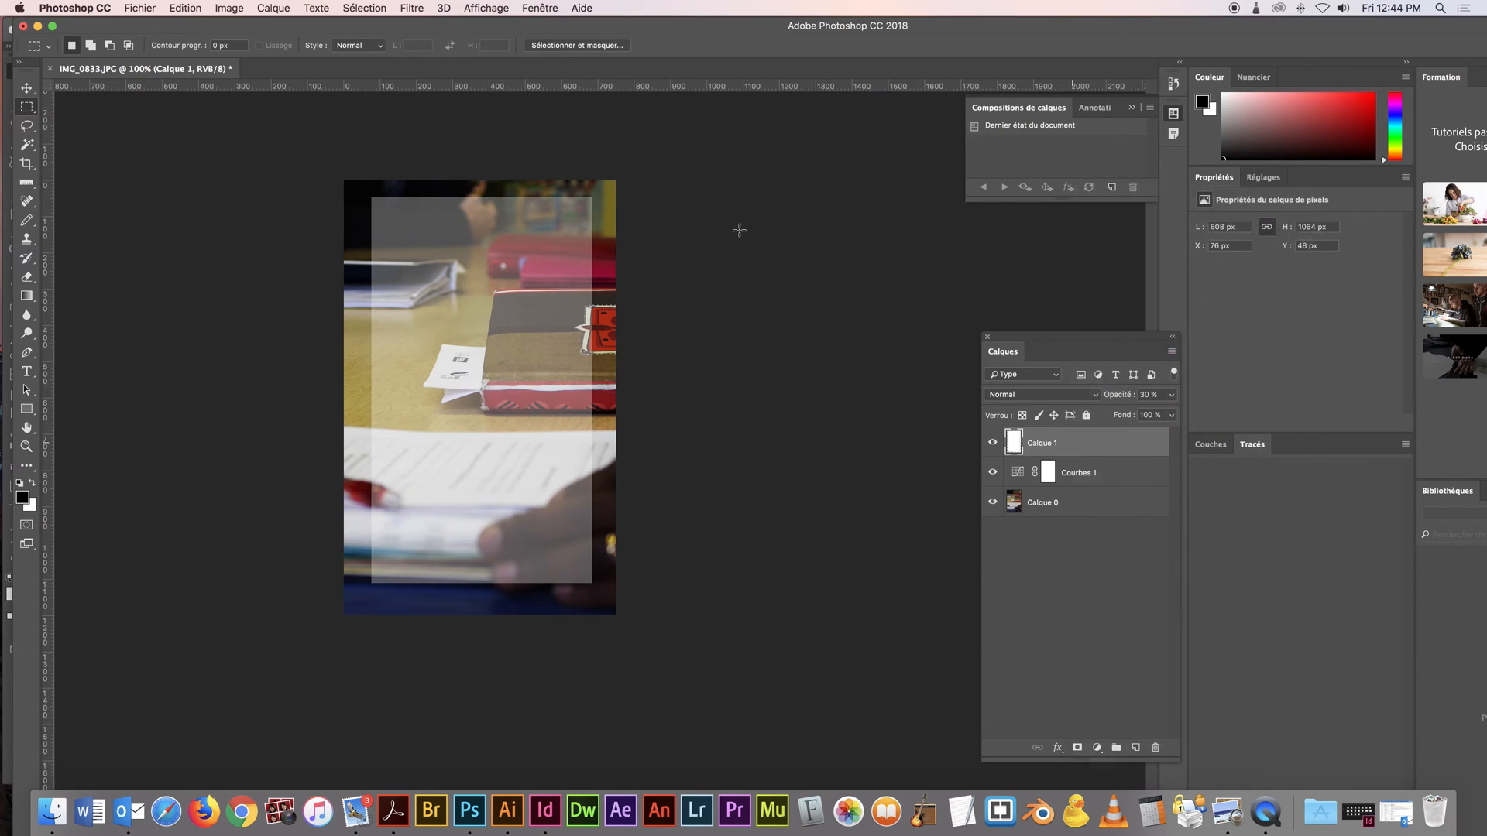
left_click(398, 11)
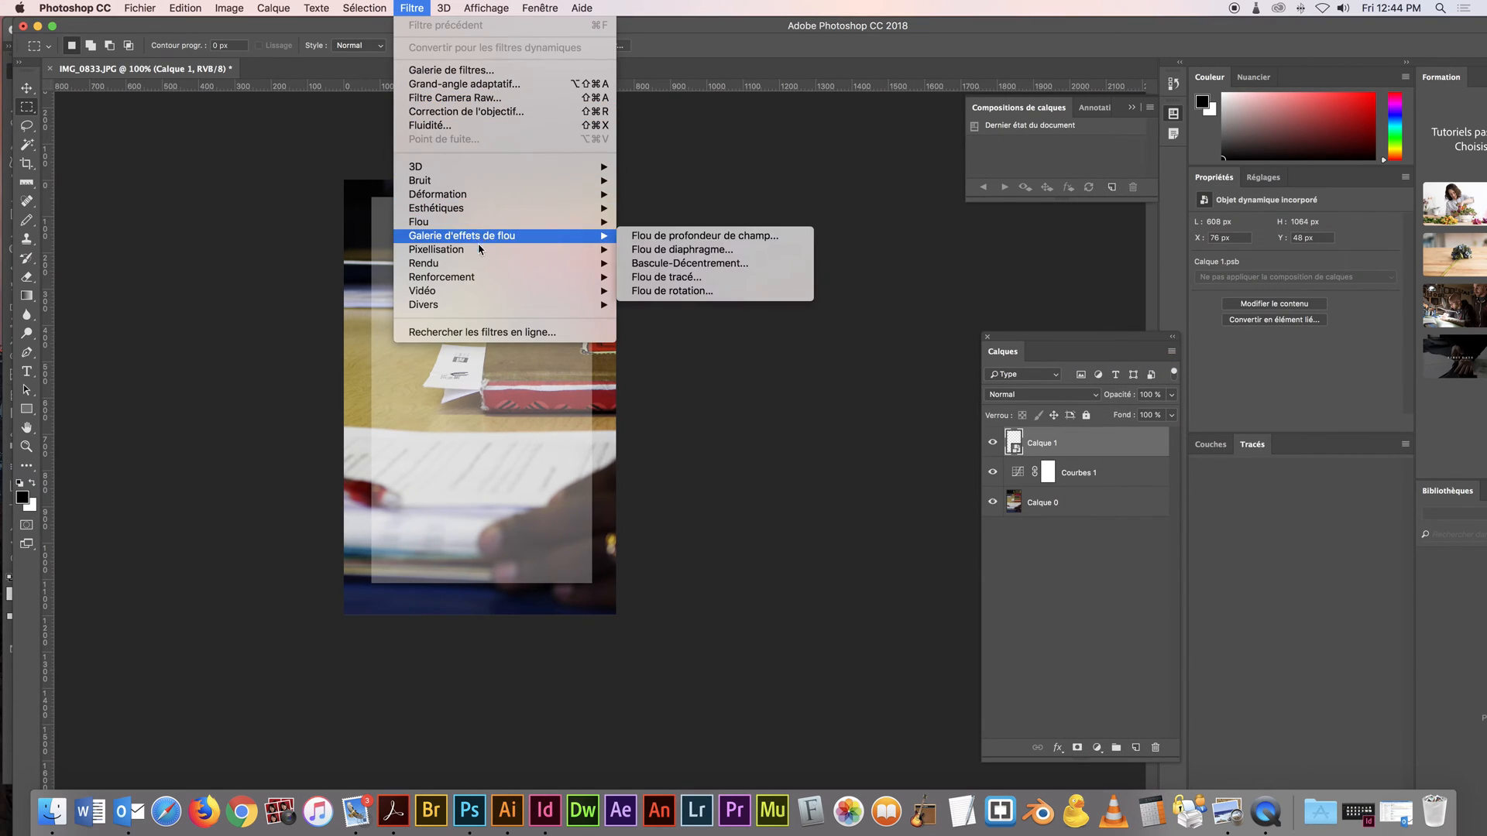
mouse_move(615, 225)
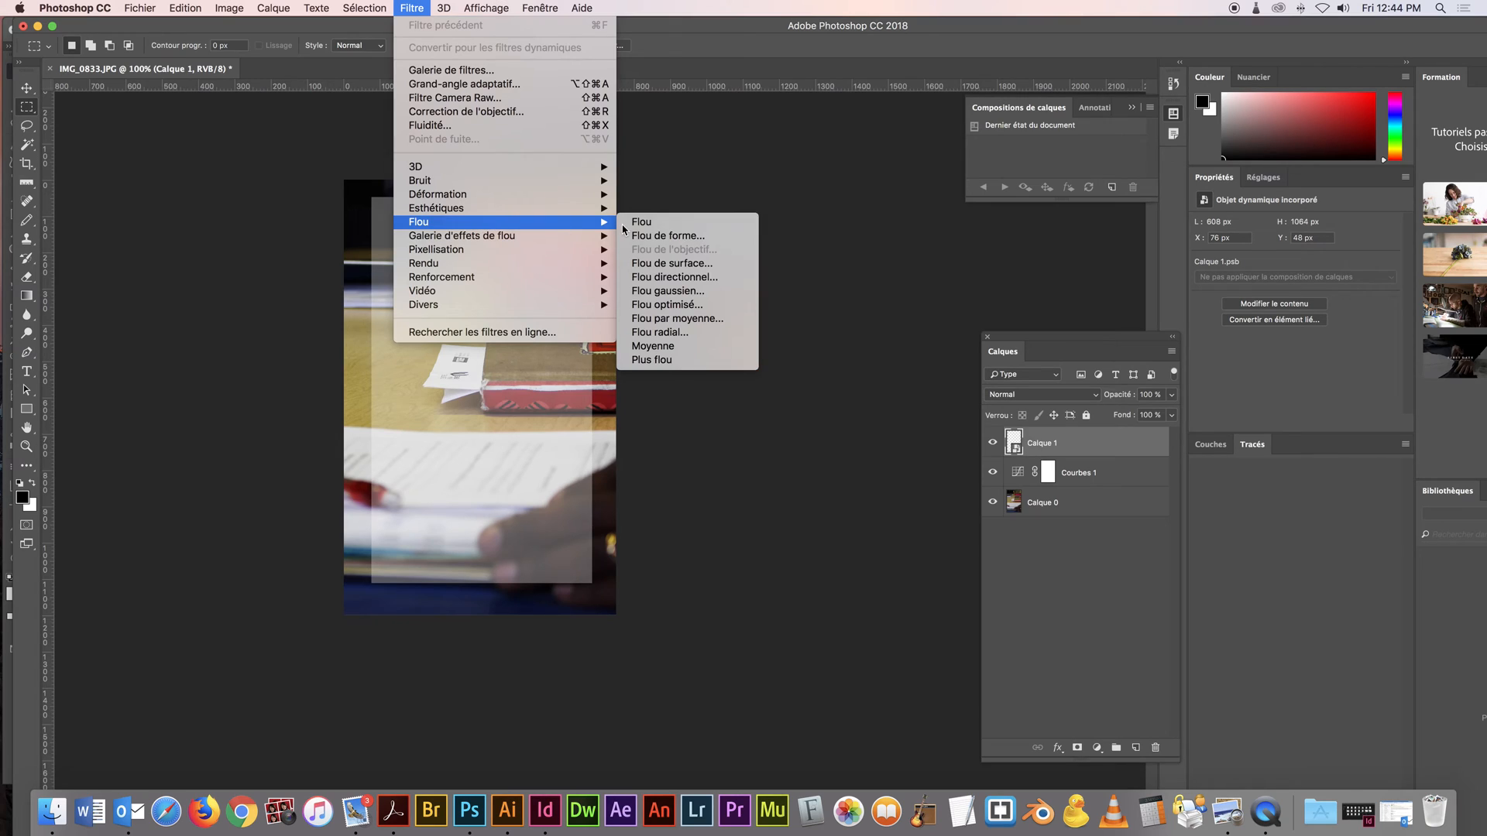
left_click(697, 290)
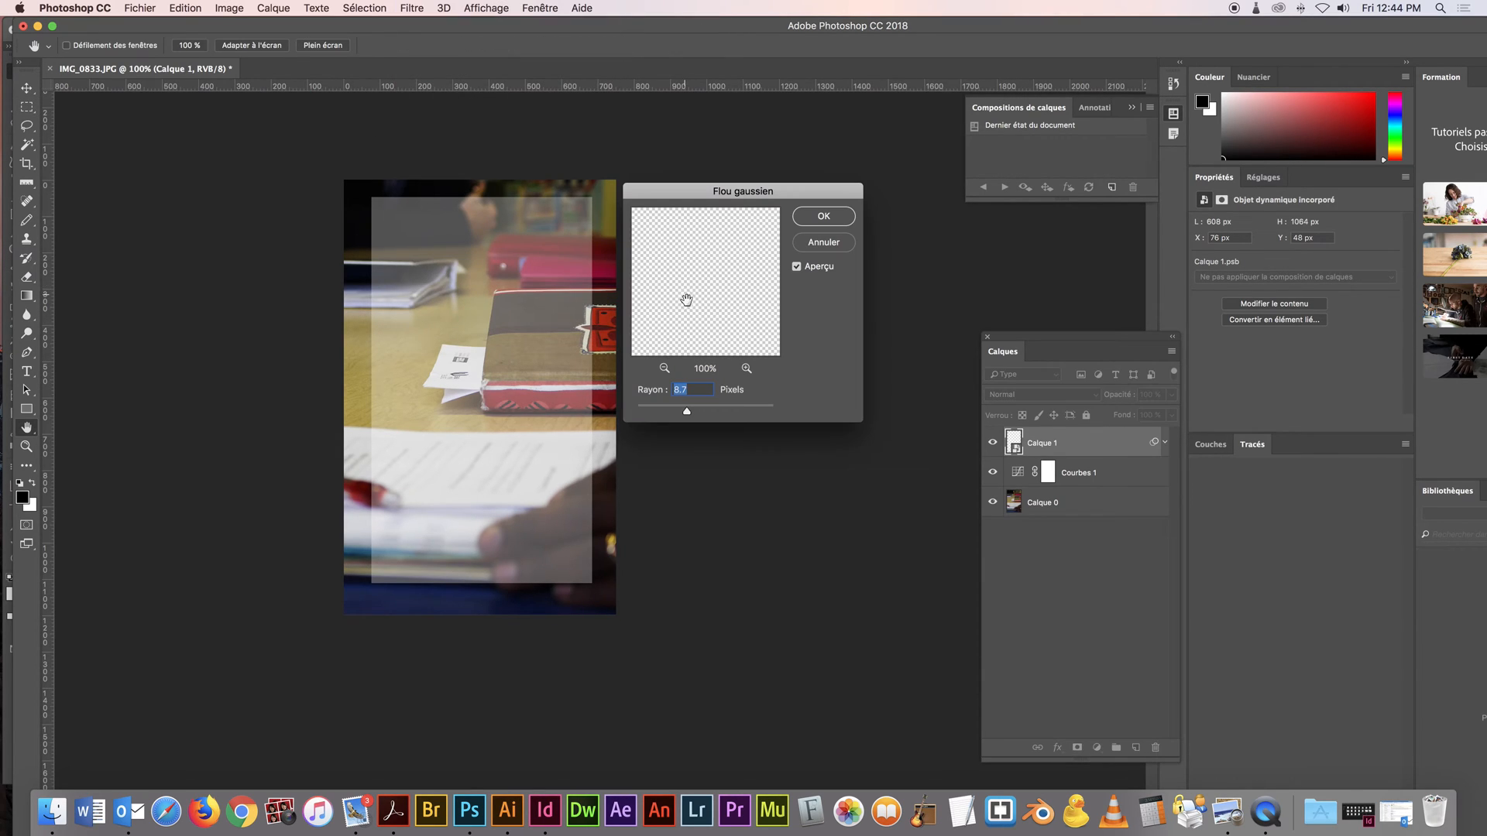
left_click(833, 222)
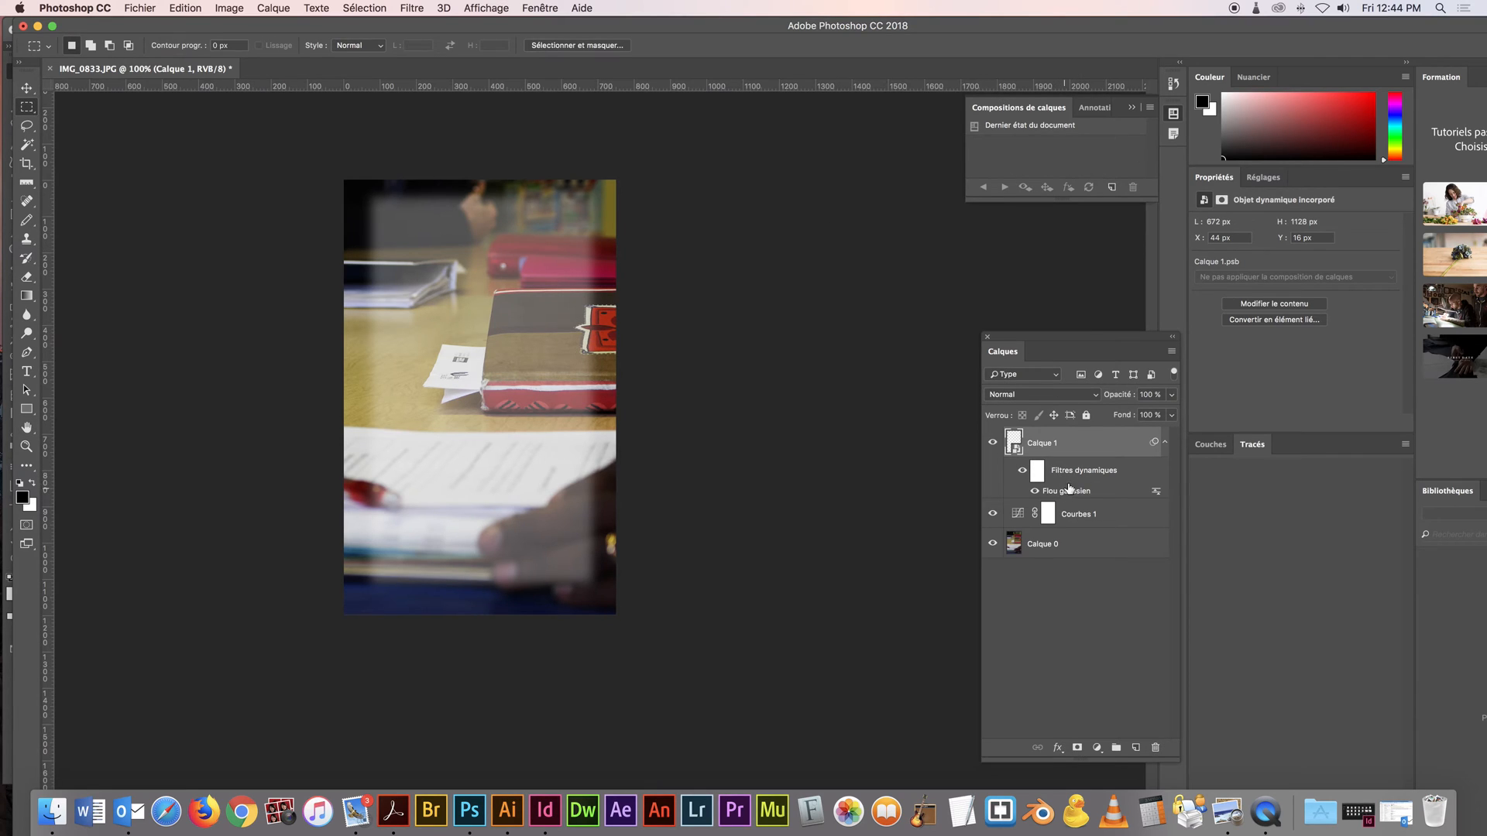
Reduce the rectangle's Flou gaussien radius to 5.8 pixels
double_click(1070, 491)
left_click_drag(695, 415, 677, 415)
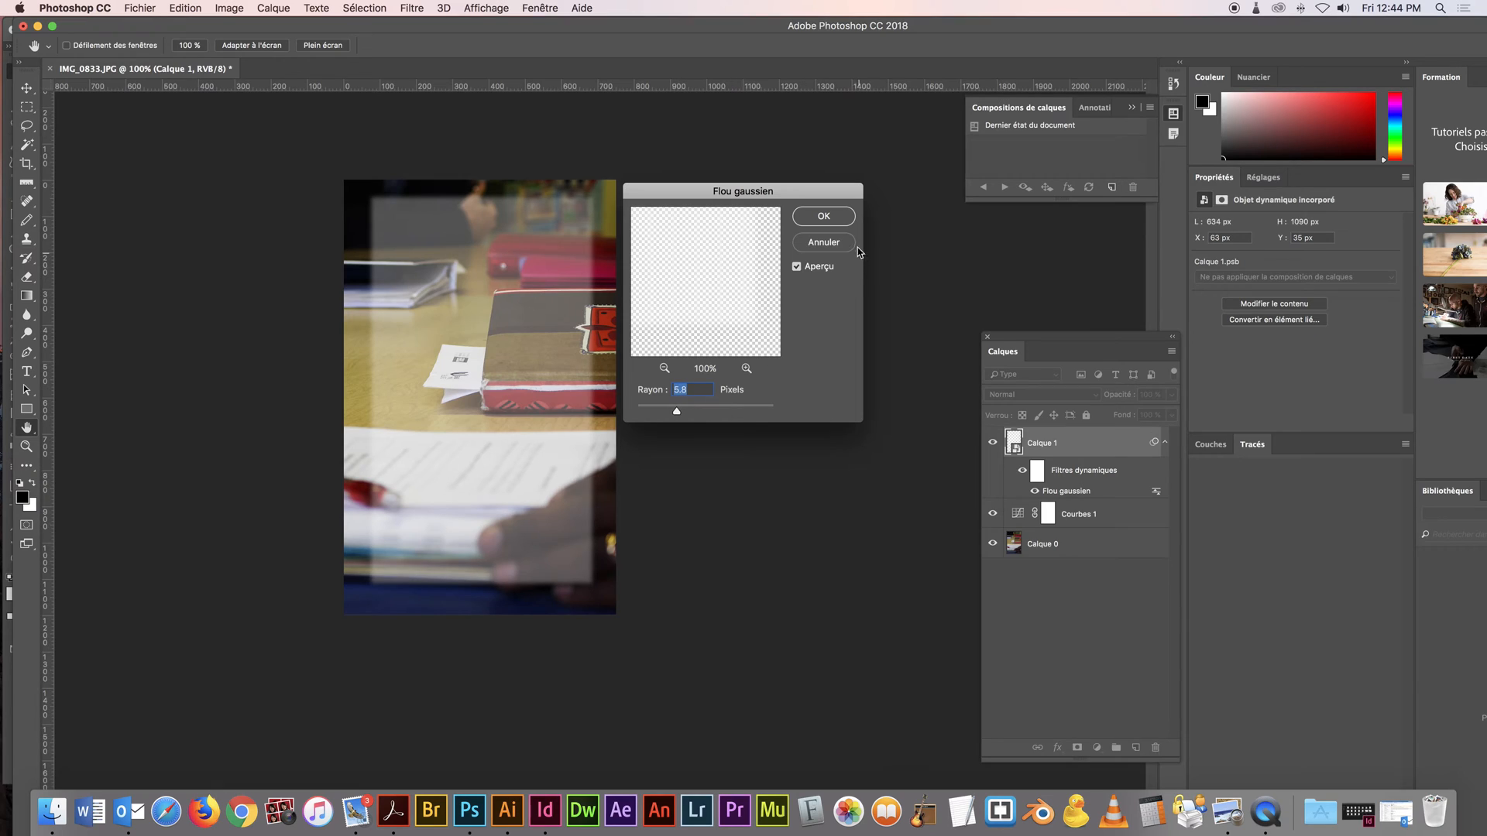
left_click(824, 217)
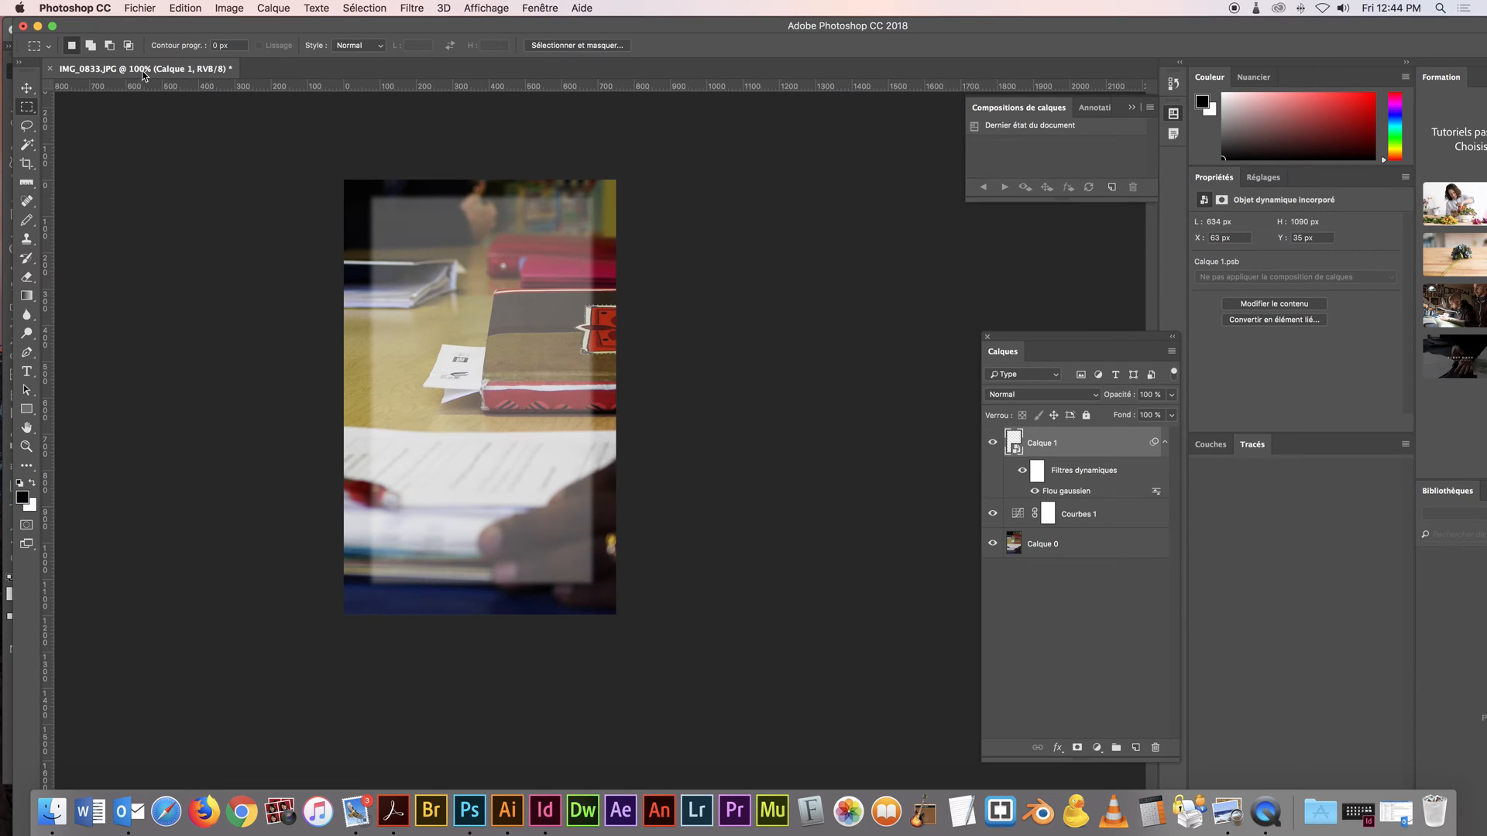
Start saving the photo as a layered Photoshop file and create a folder named travail inside the 2G3_Gr_Pr1 project folder on the desktop
left_click(142, 7)
left_click(271, 165)
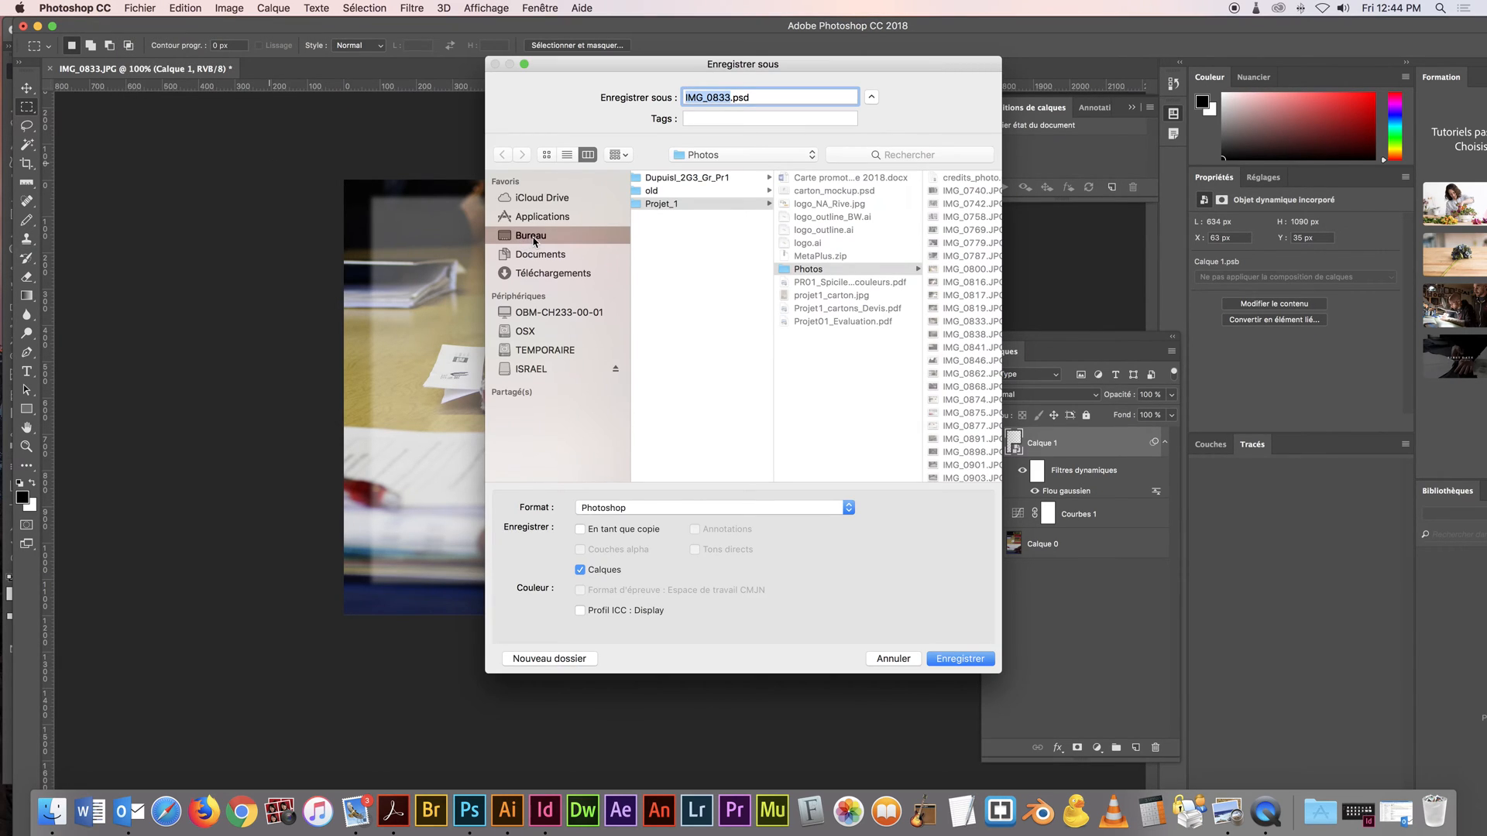
left_click(531, 240)
left_click(707, 183)
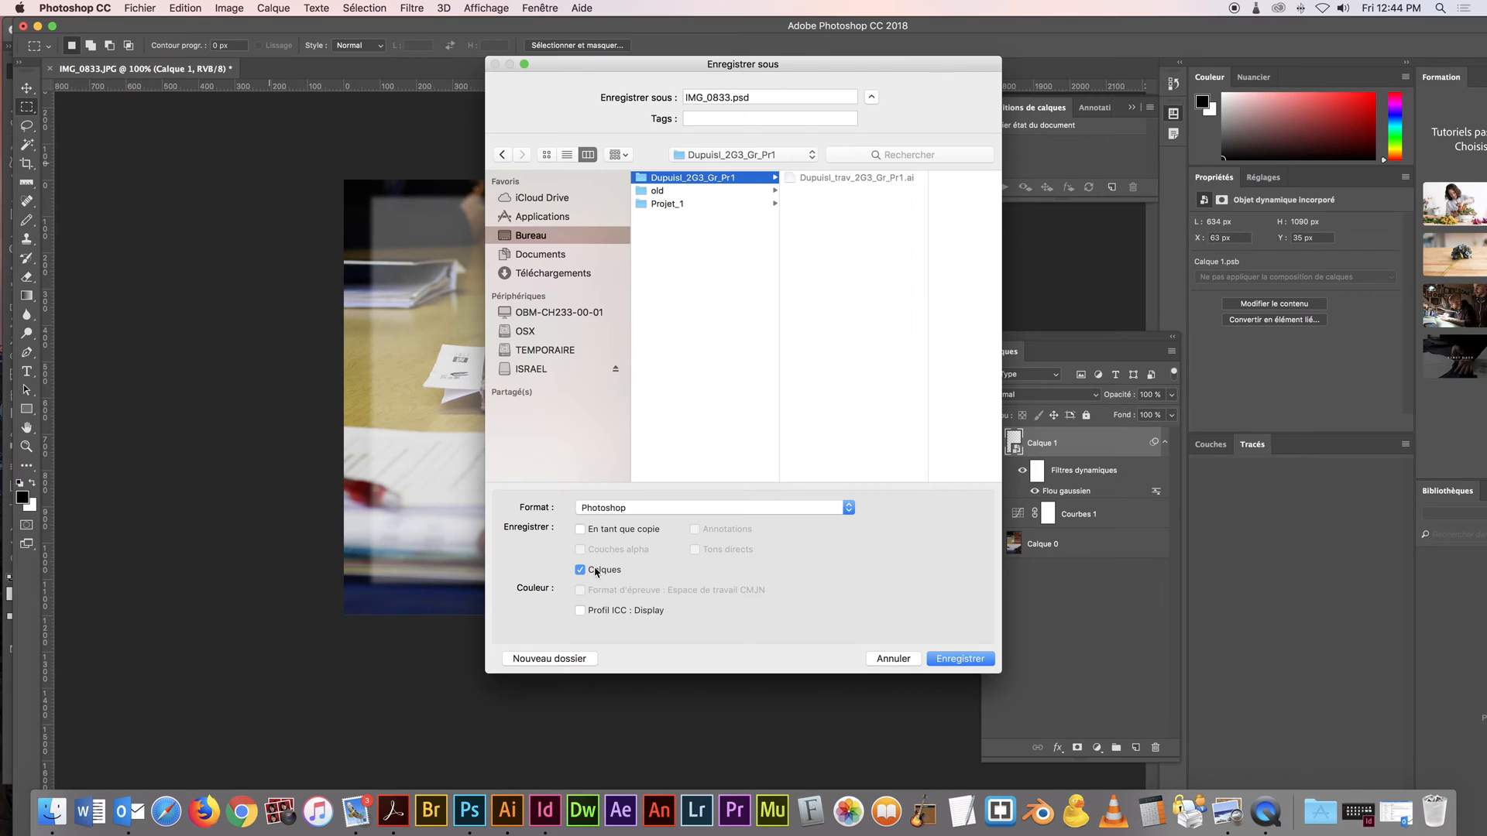
left_click(573, 659)
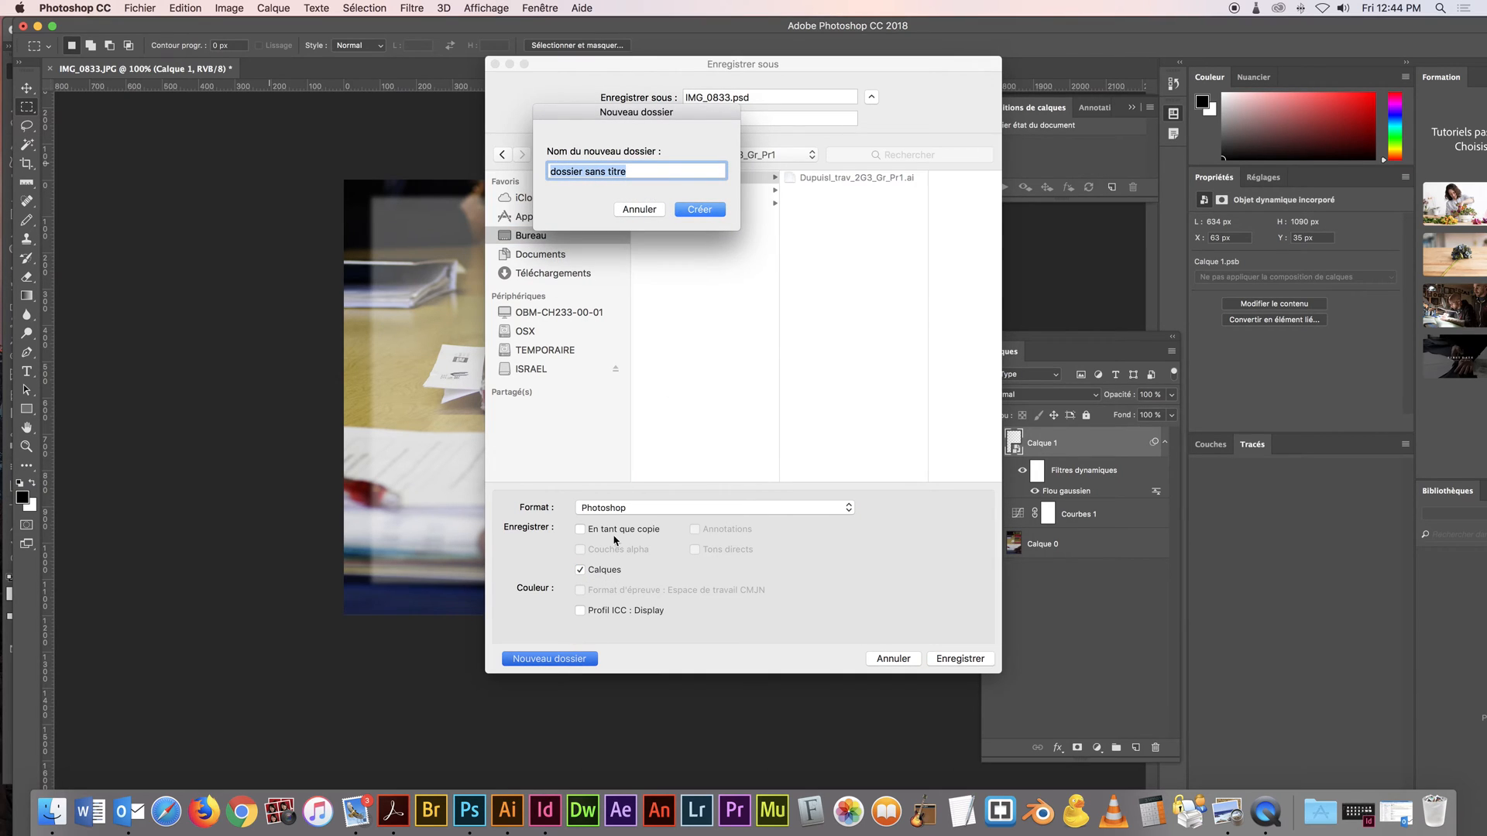
type("tra")
key("Return")
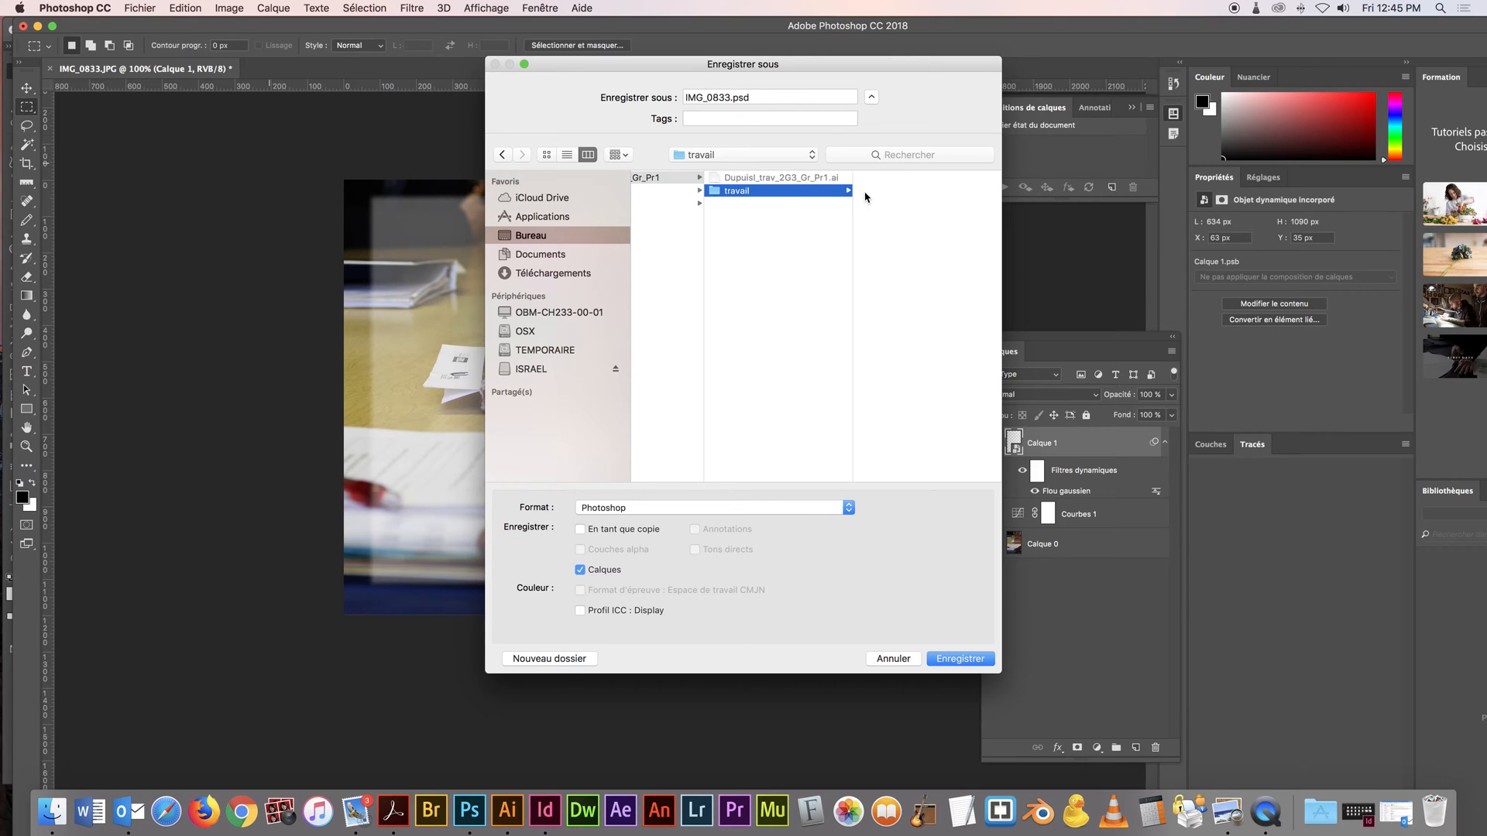
Save the document as IMG_0833.psd in the travail folder and close it
left_click(952, 660)
left_click(979, 336)
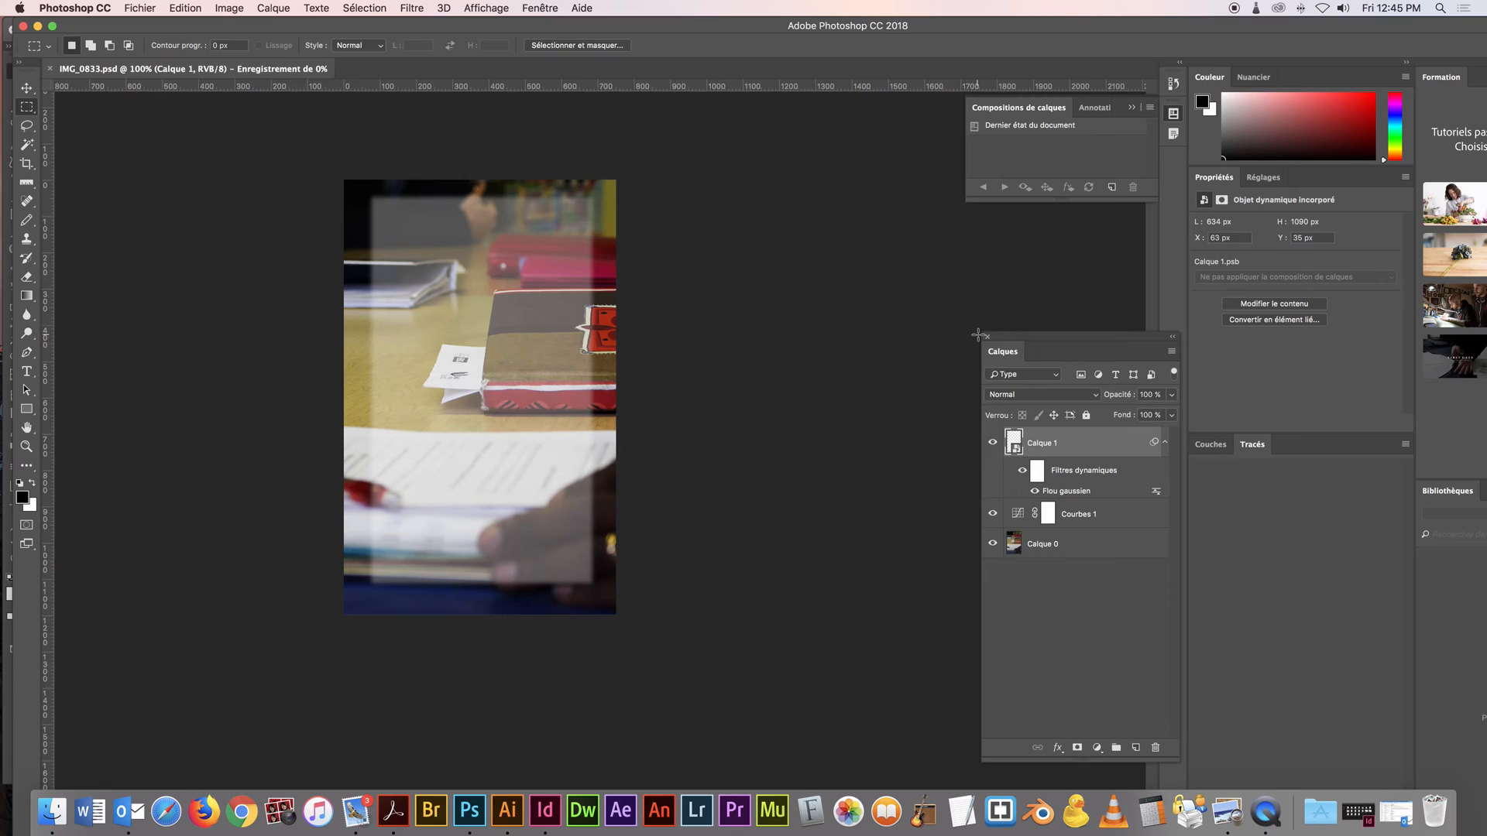
left_click(51, 70)
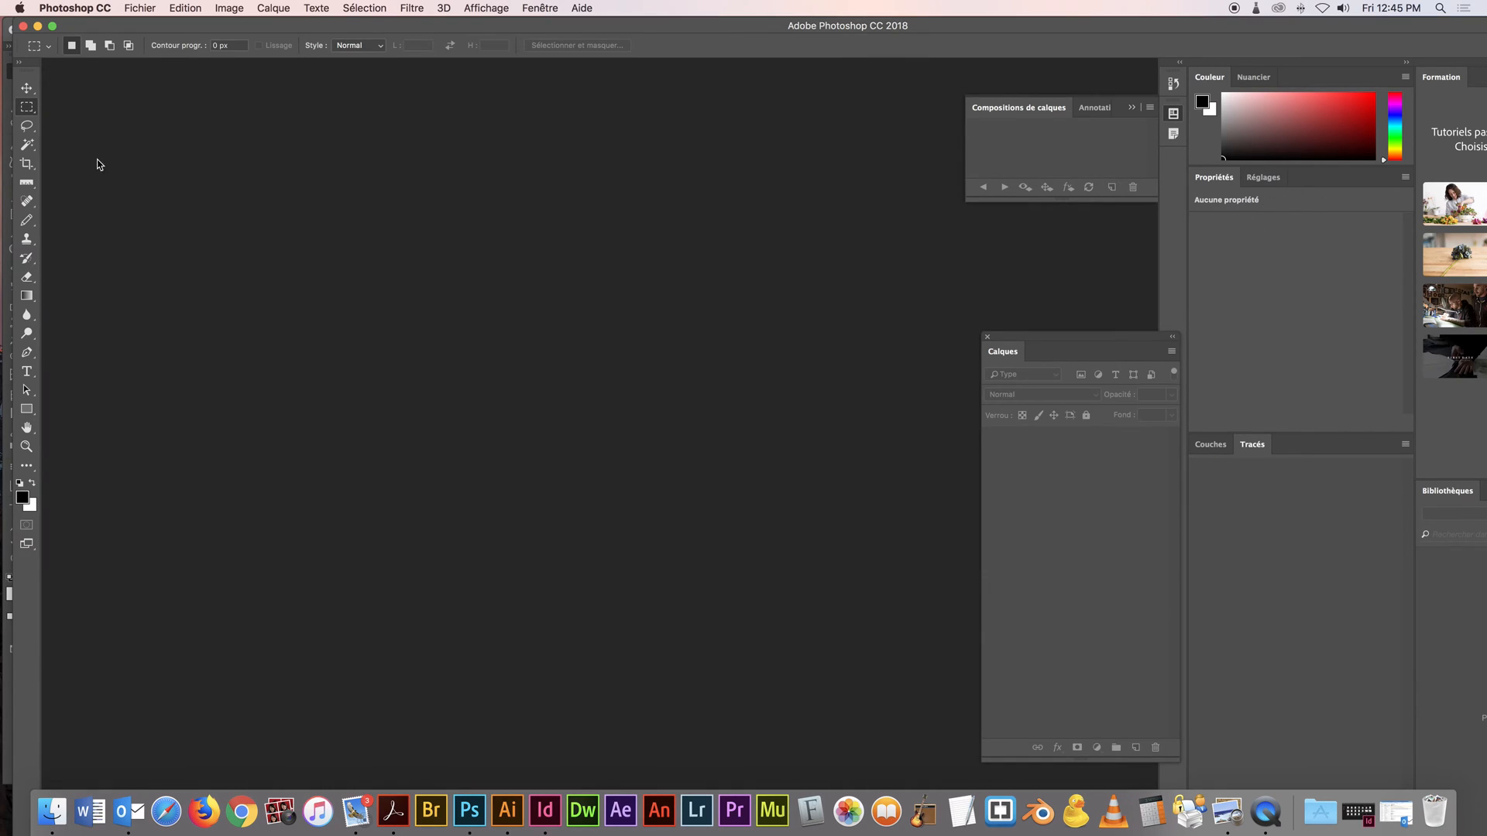
Switch to Finder and look through the Projet_1 folder on the desktop and its Photos subfolder
left_click(66, 823)
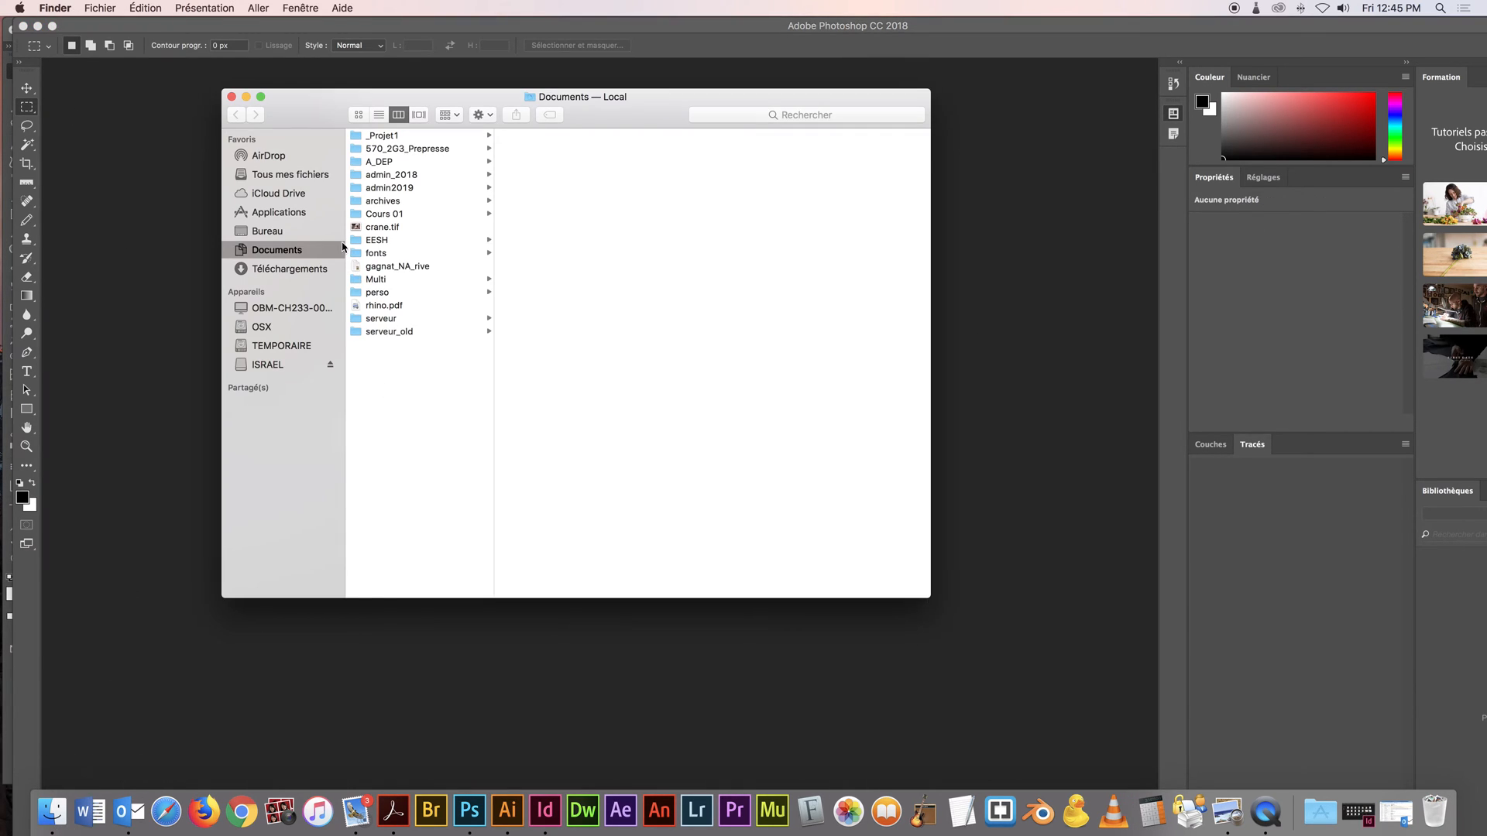
left_click(307, 236)
left_click(412, 161)
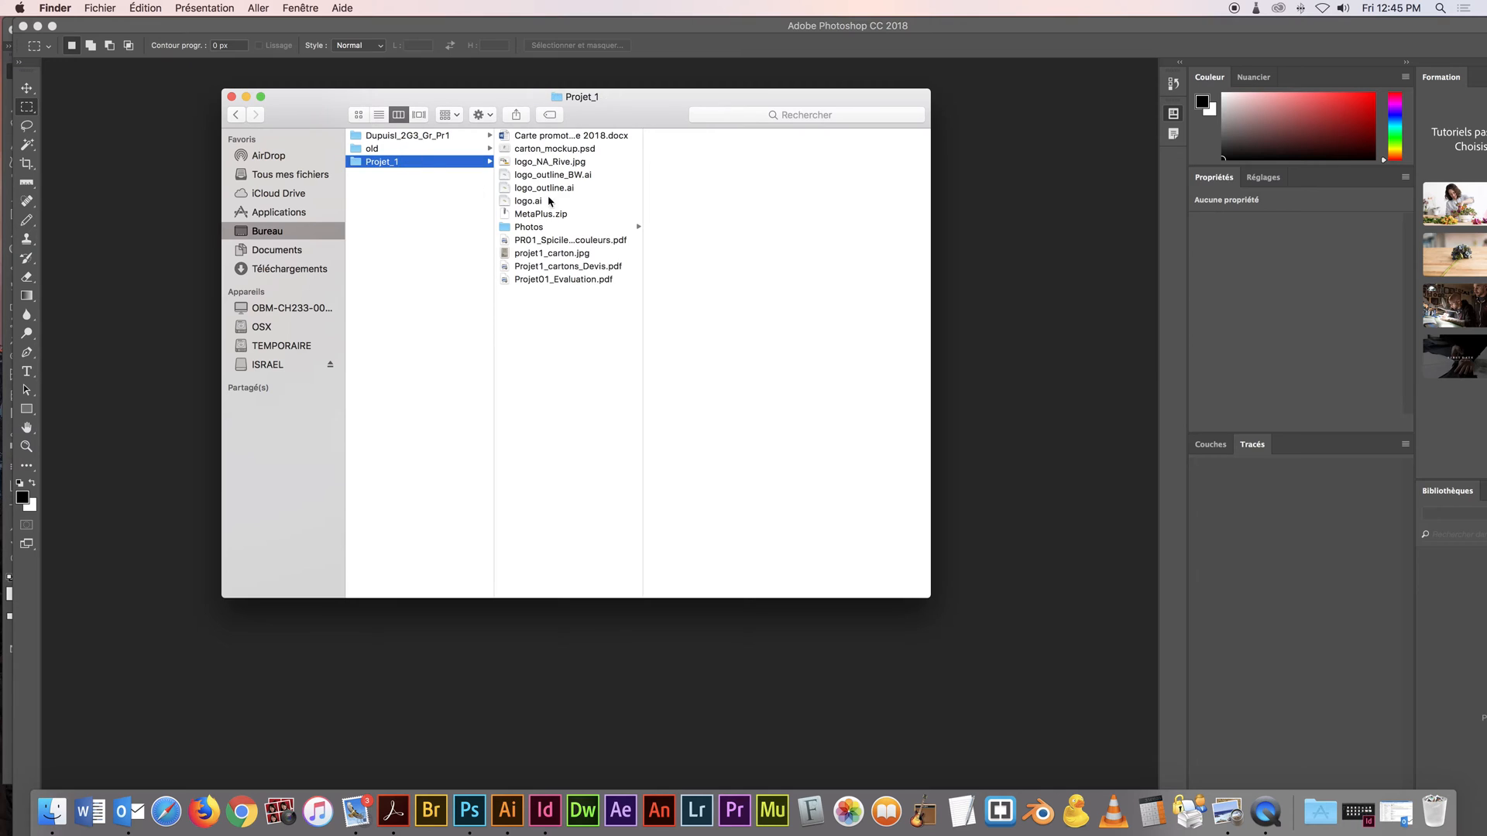
left_click(566, 228)
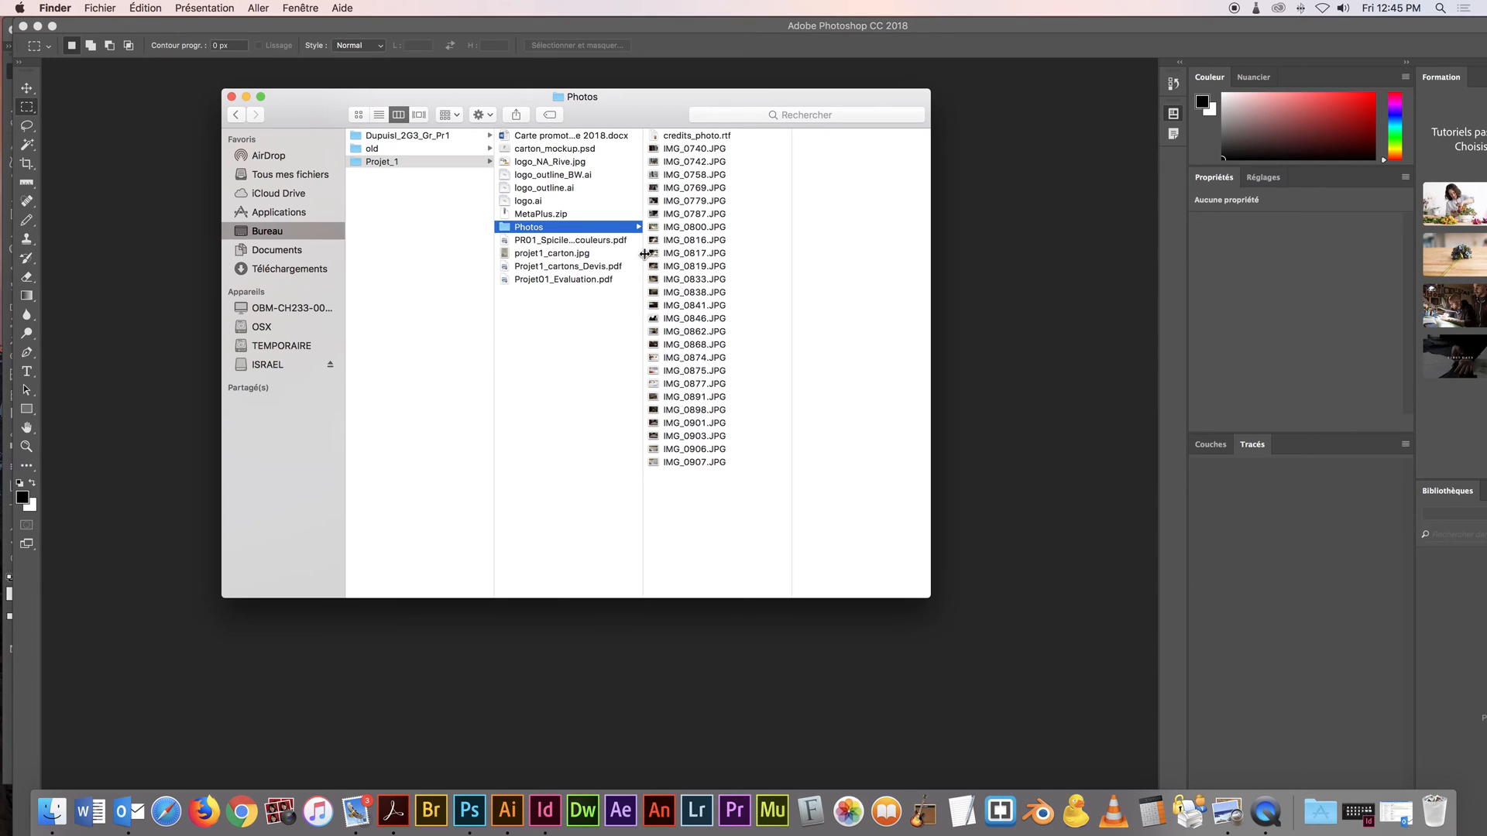
left_click(409, 136)
left_click(411, 161)
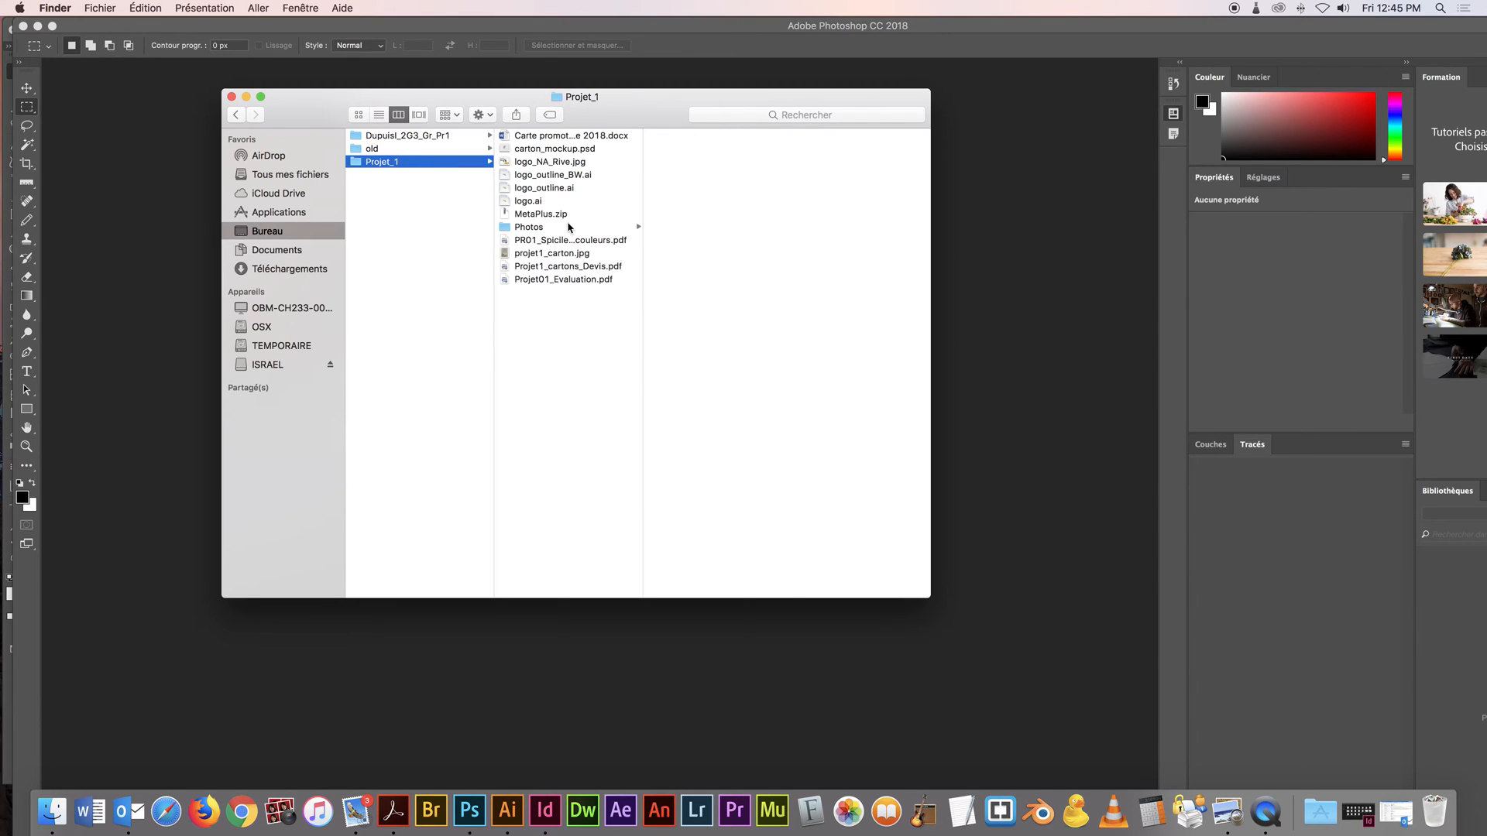
left_click(569, 227)
Create a folder named sources inside the 2G3_Gr_Pr1 project folder, beside travail
left_click(420, 137)
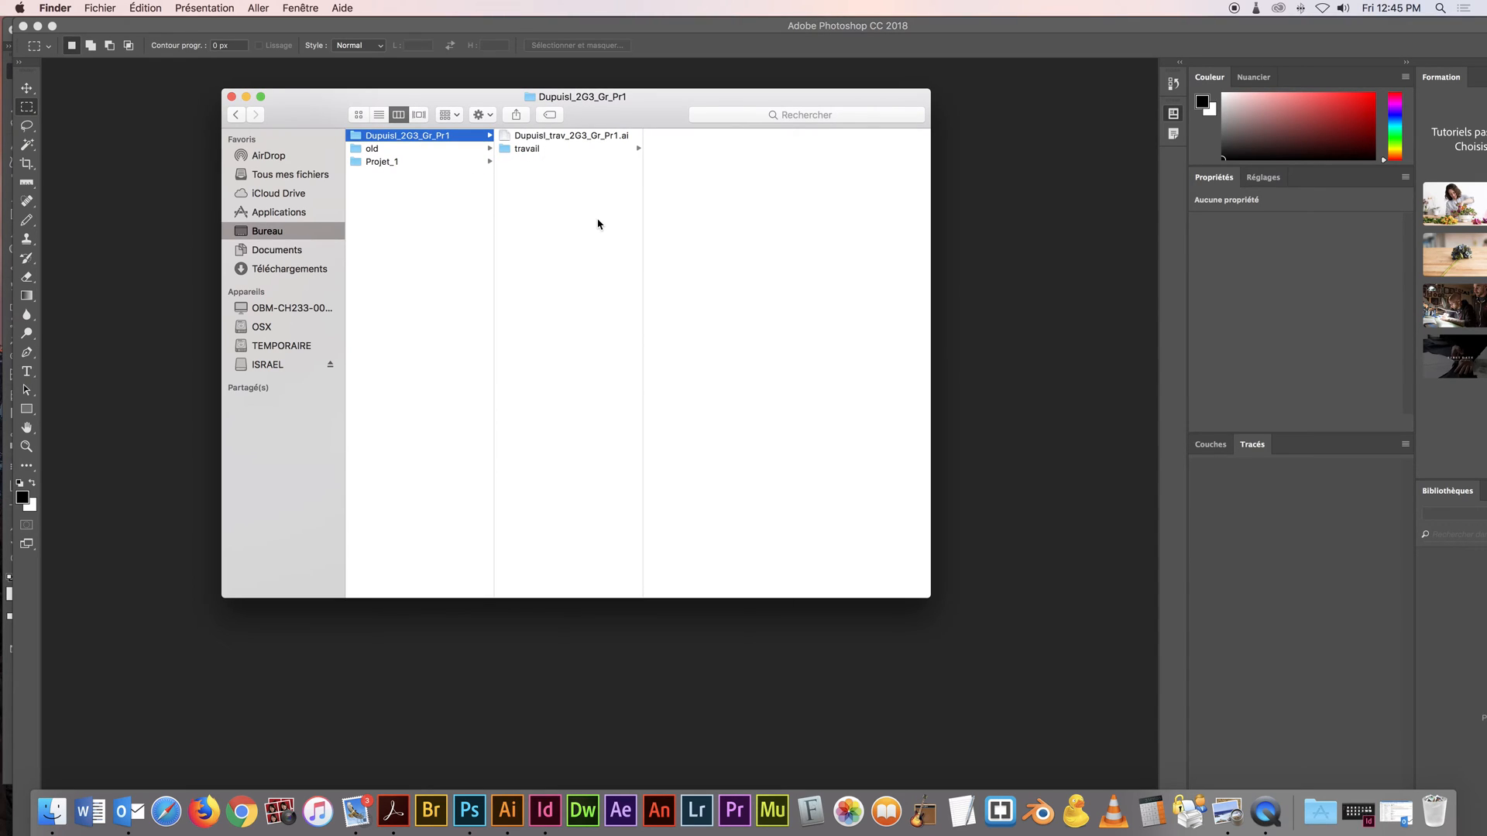
right_click(598, 224)
left_click(620, 229)
type("s")
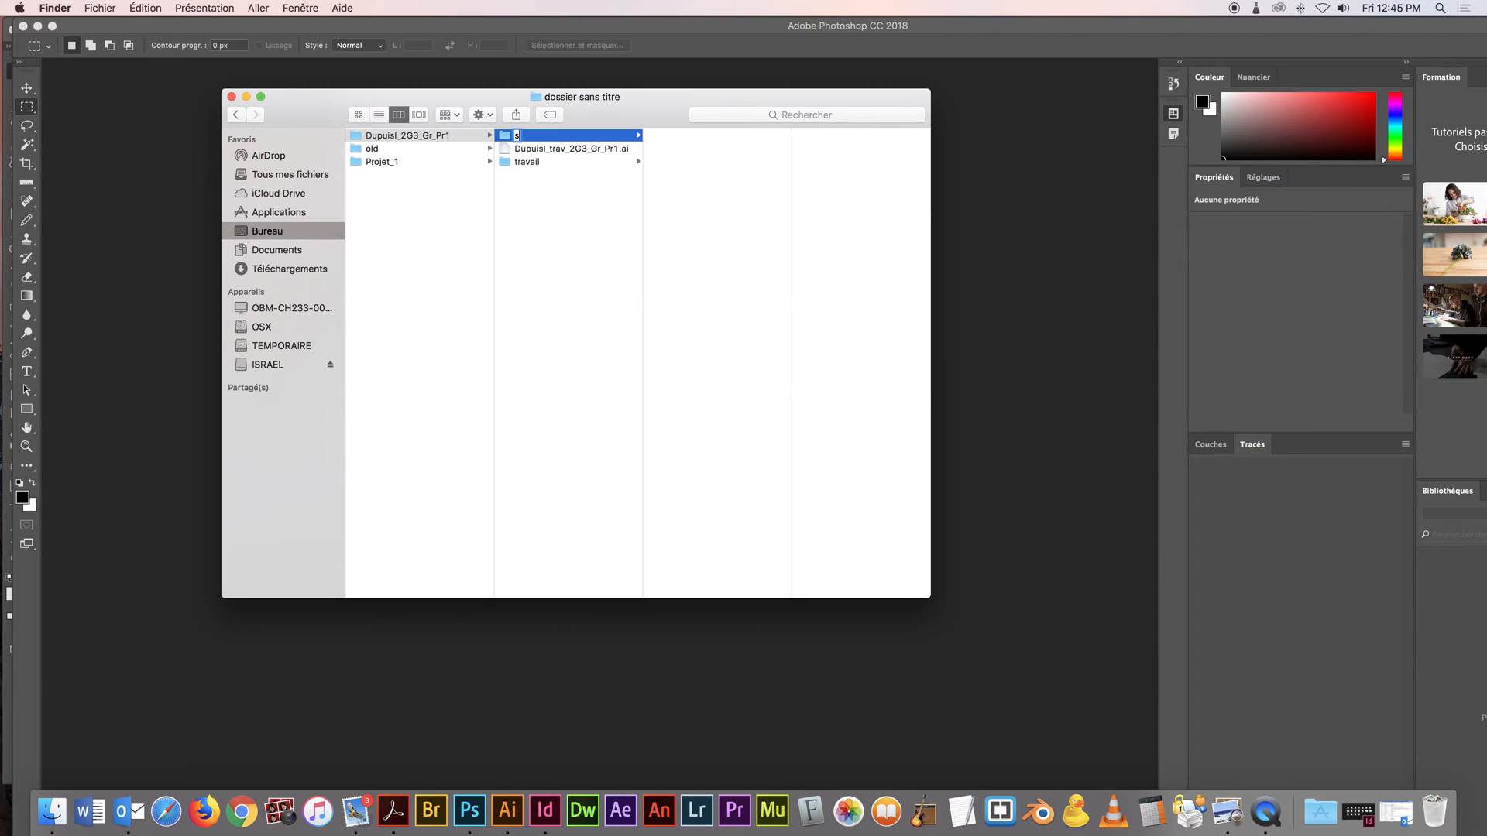
type("ource")
key("Return")
Put the photo IMG_0816.JPG from Projet_1's Photos folder into the sources folder and preview it there
left_click(419, 161)
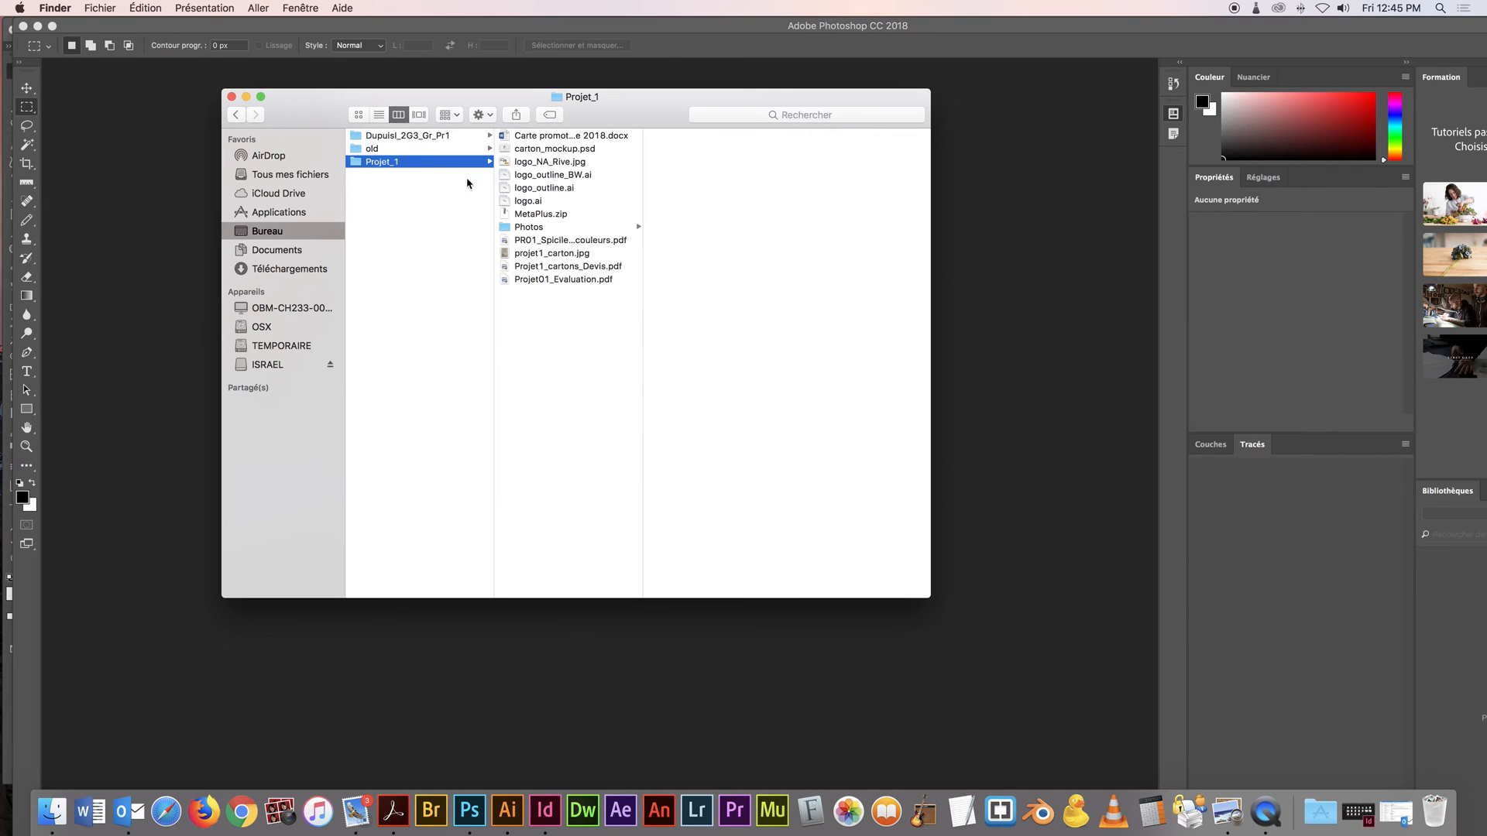
left_click(545, 230)
left_click(701, 243)
left_click_drag(672, 246, 540, 152)
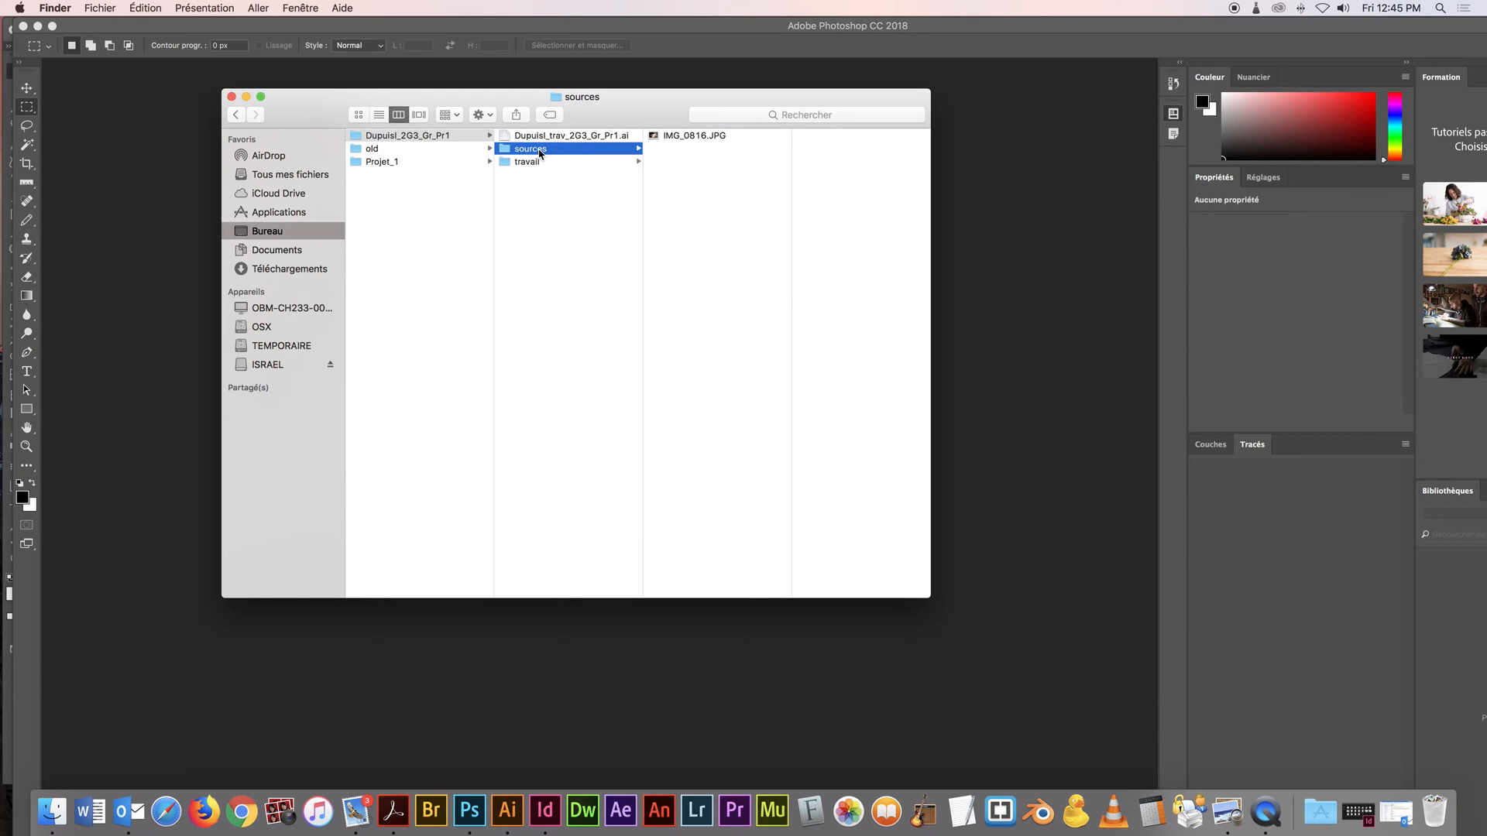
left_click(681, 137)
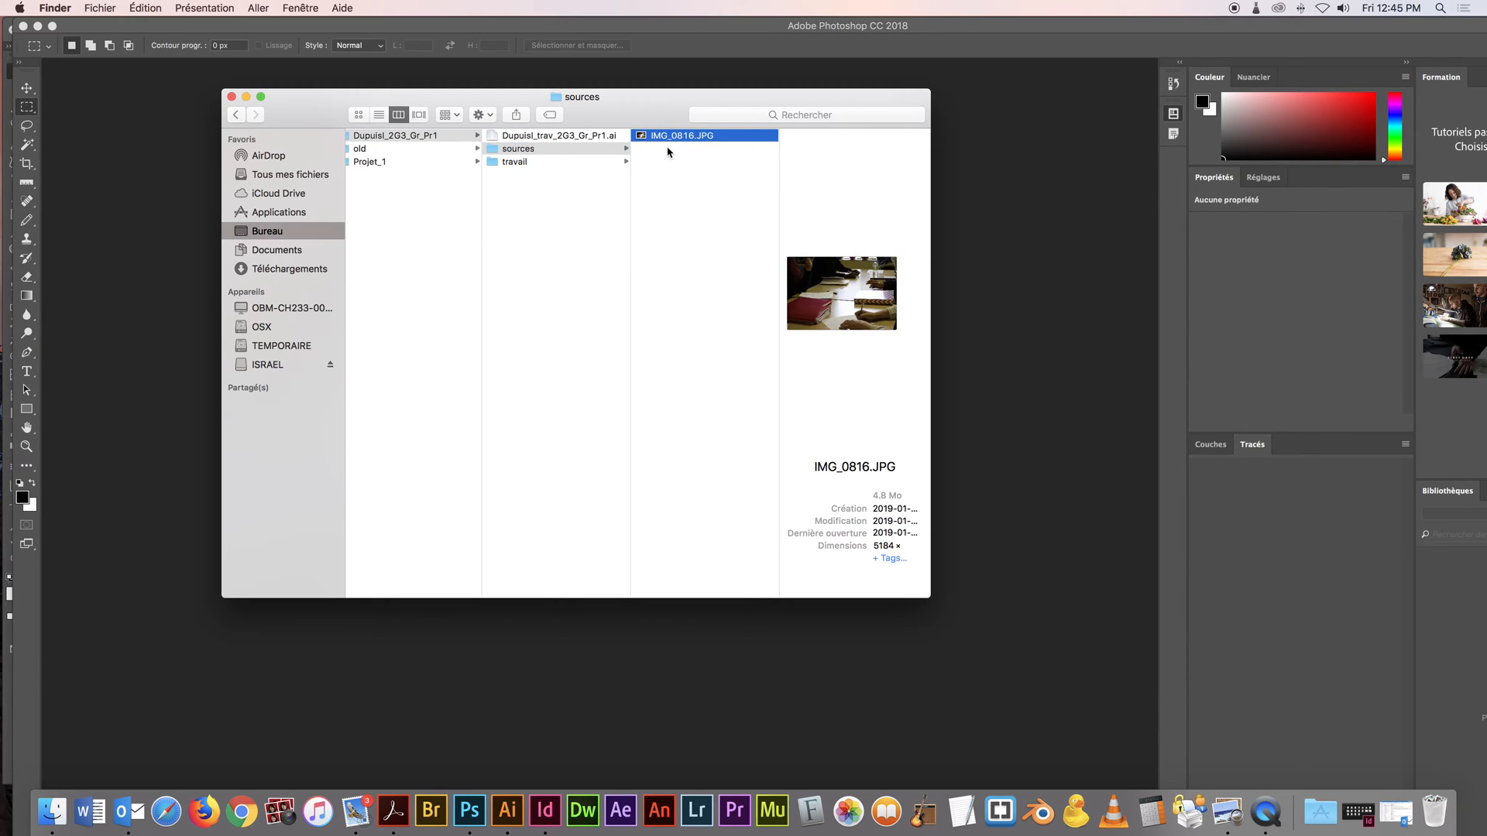
Rename IMG_0833.psd in the travail folder to fond.psd
left_click(553, 162)
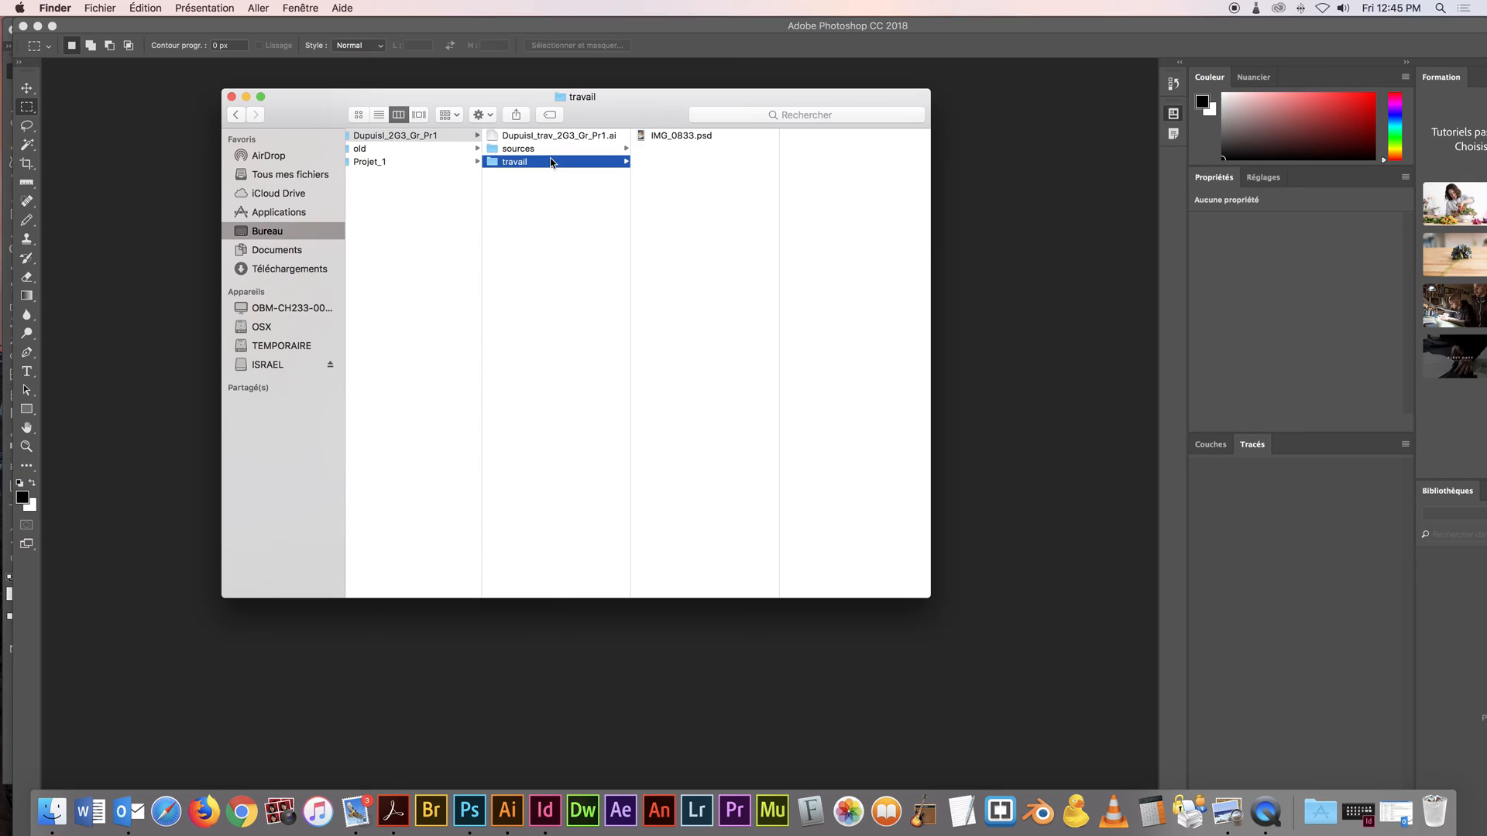
left_click(662, 137)
key("Return")
type("tond")
key("Return")
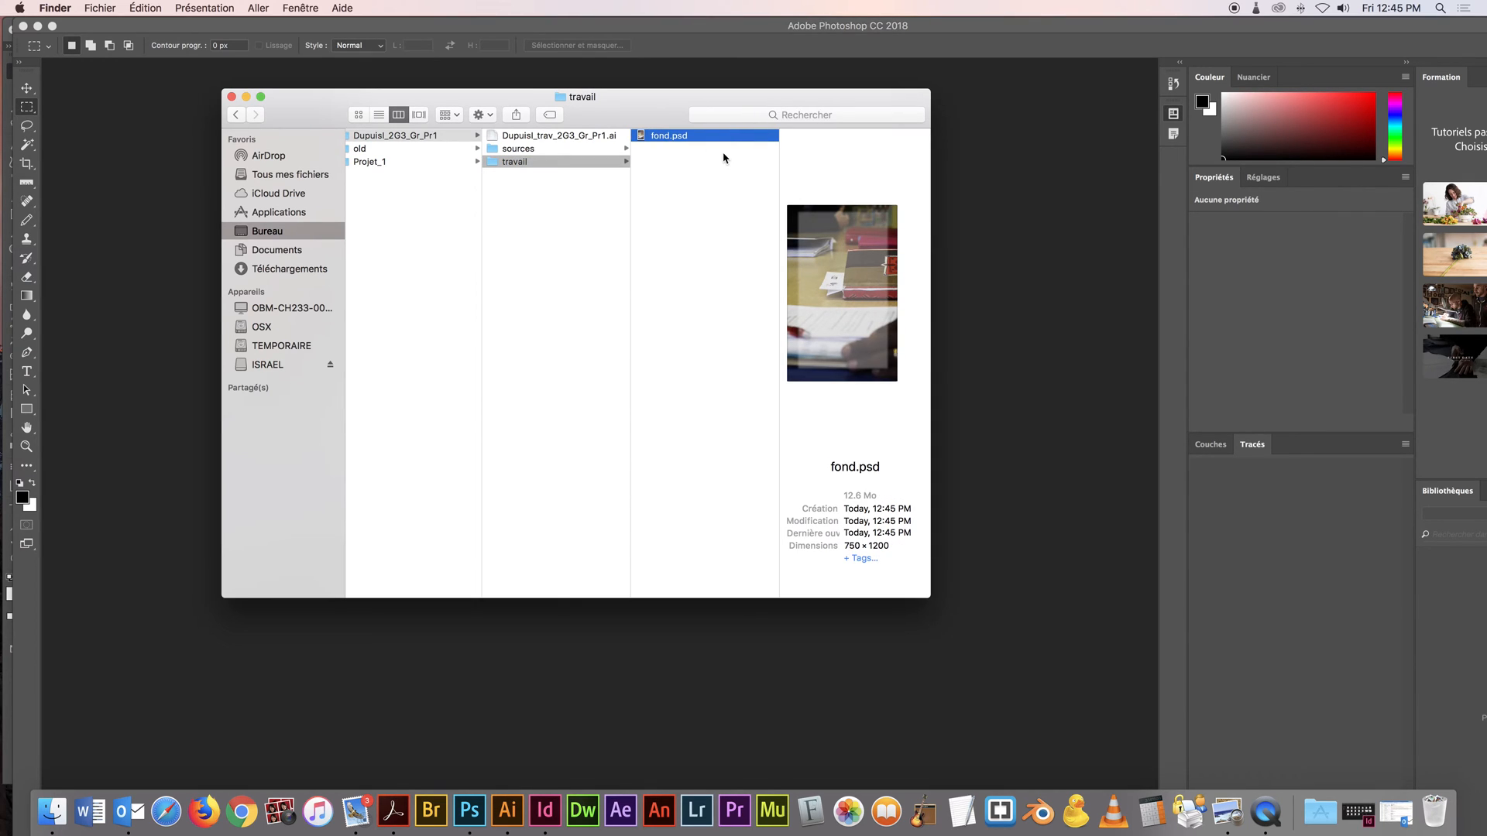
Switch to Illustrator and make fond the active layer of the card document
key("super+Tab")
key("super+Tab")
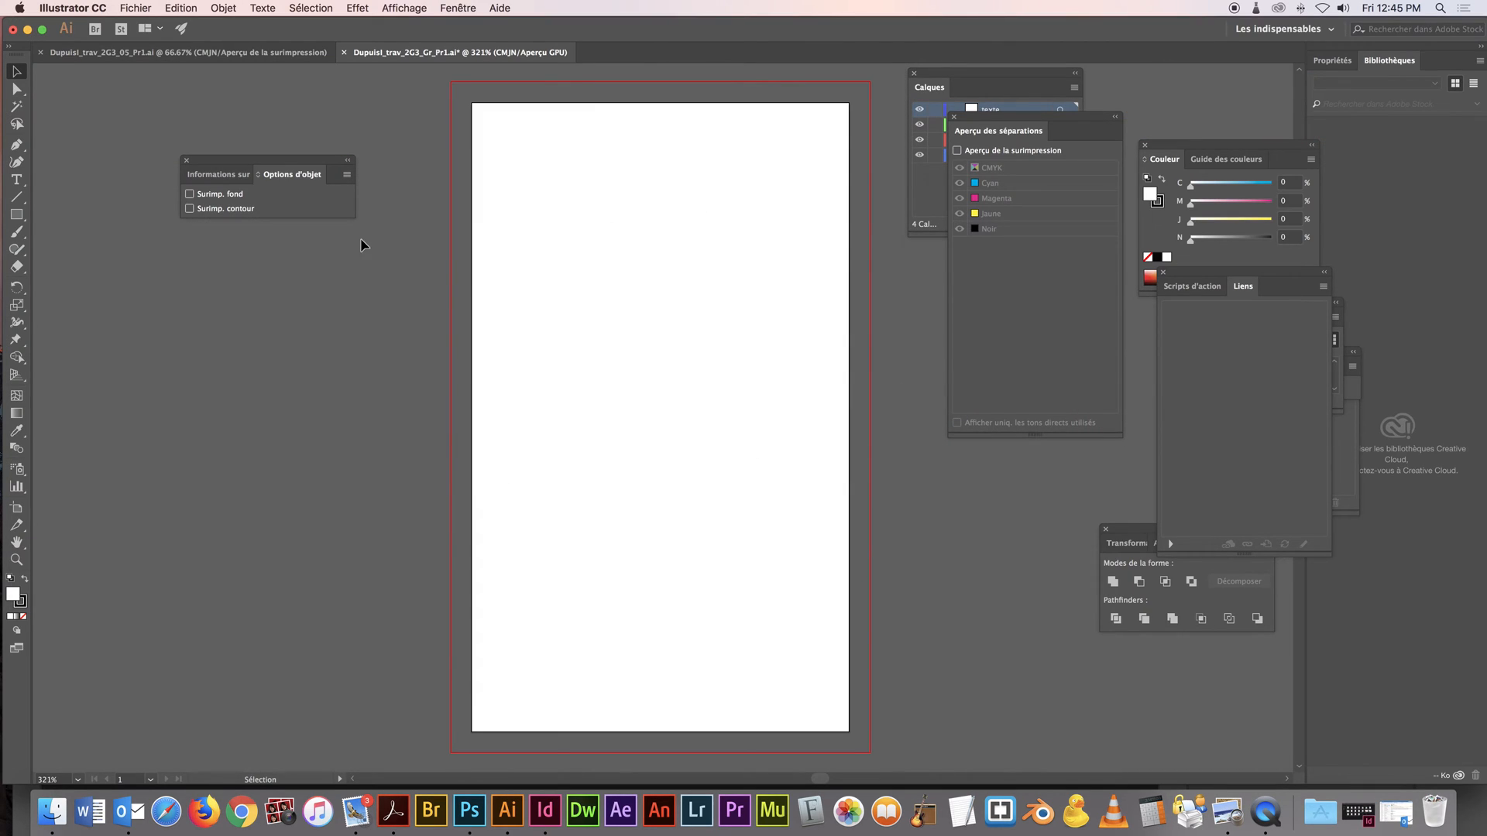
left_click(137, 6)
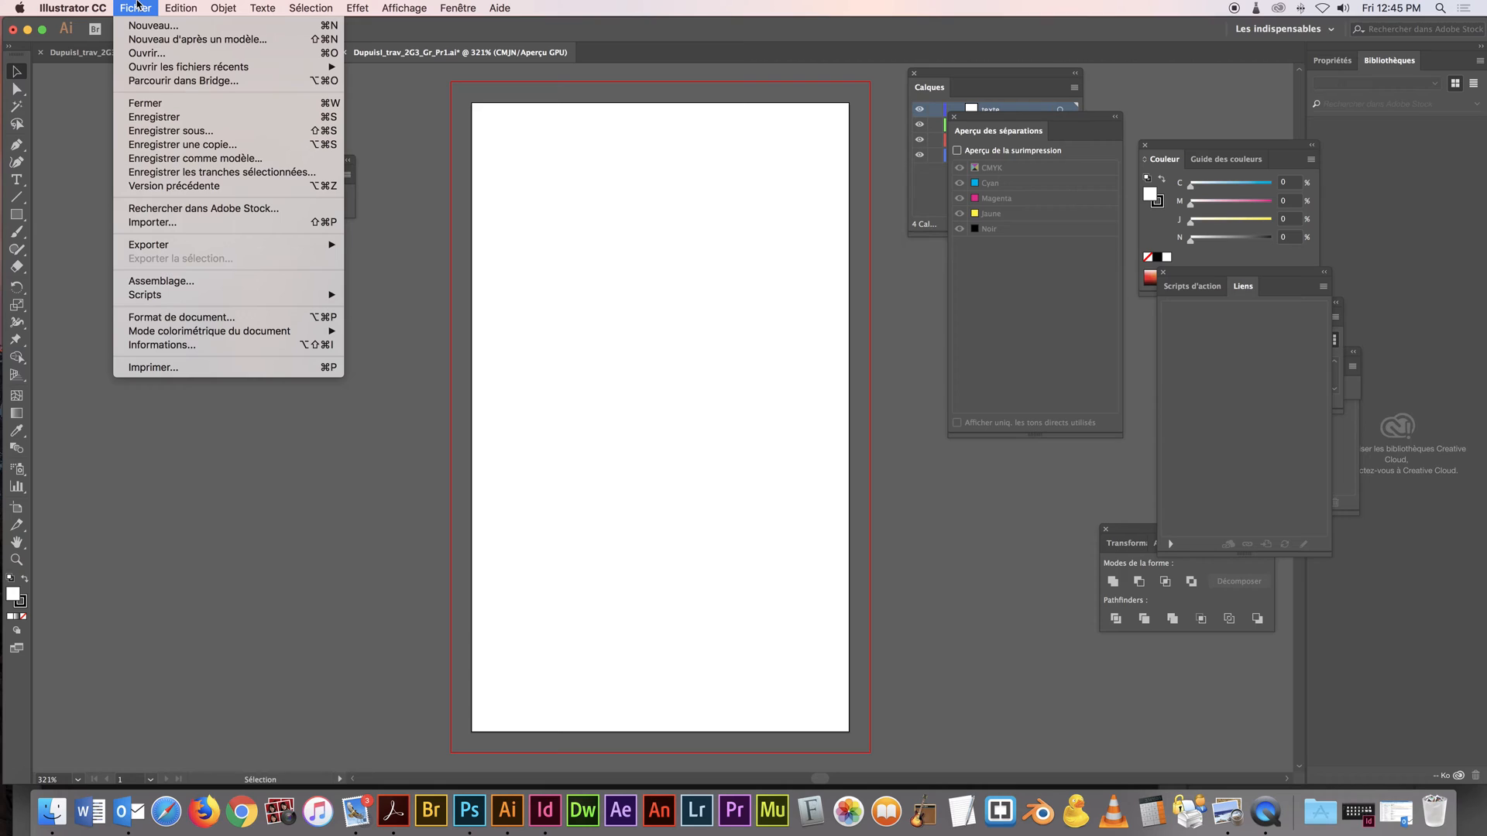
mouse_move(162, 8)
left_click(927, 77)
left_click(930, 87)
left_click(994, 153)
Place fond.psd from the travail folder as a linked image filling the card to its bleed, and make the texte layer active
left_click(134, 6)
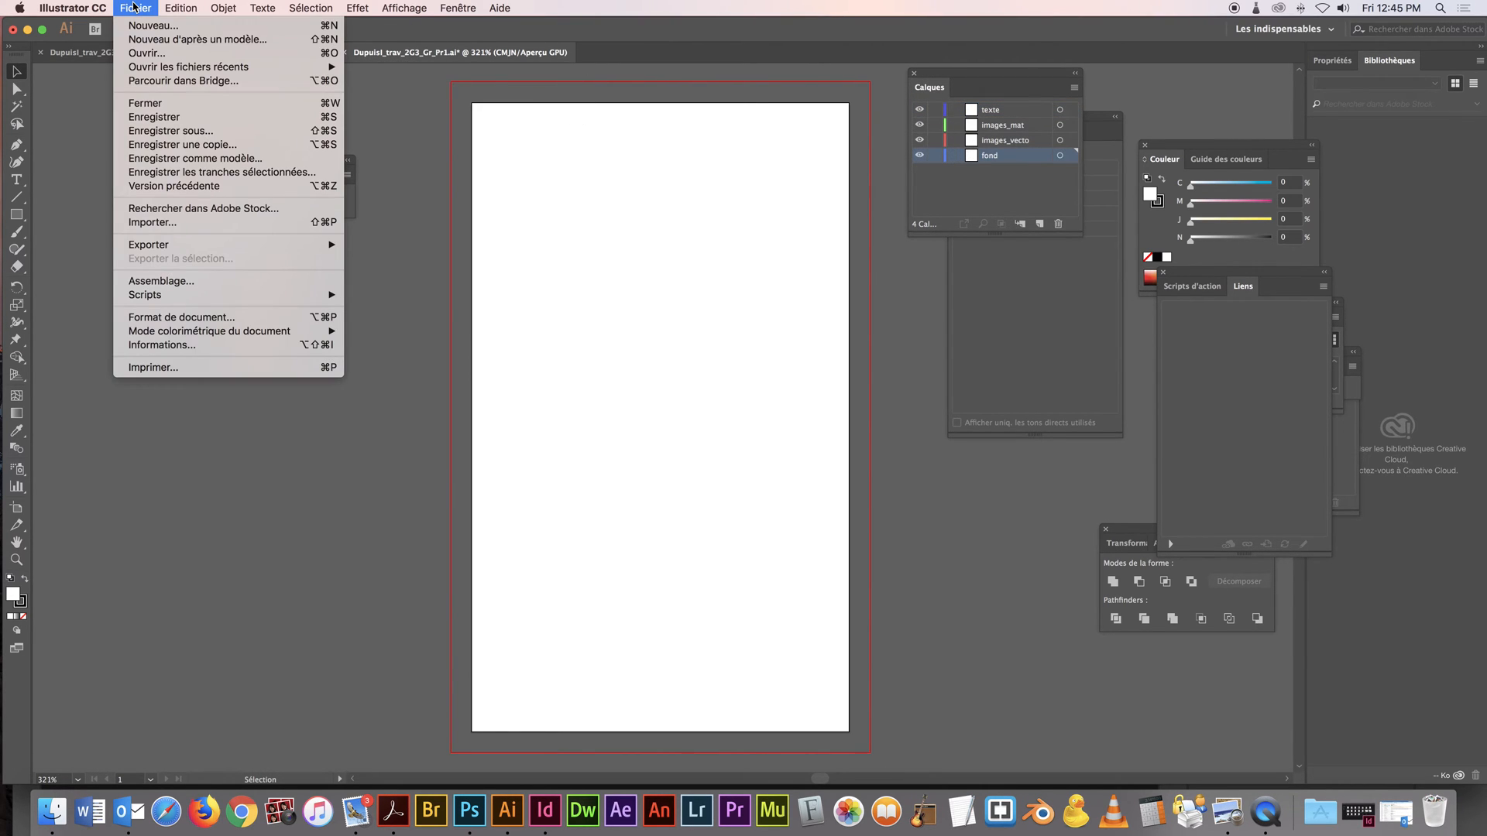
left_click(216, 222)
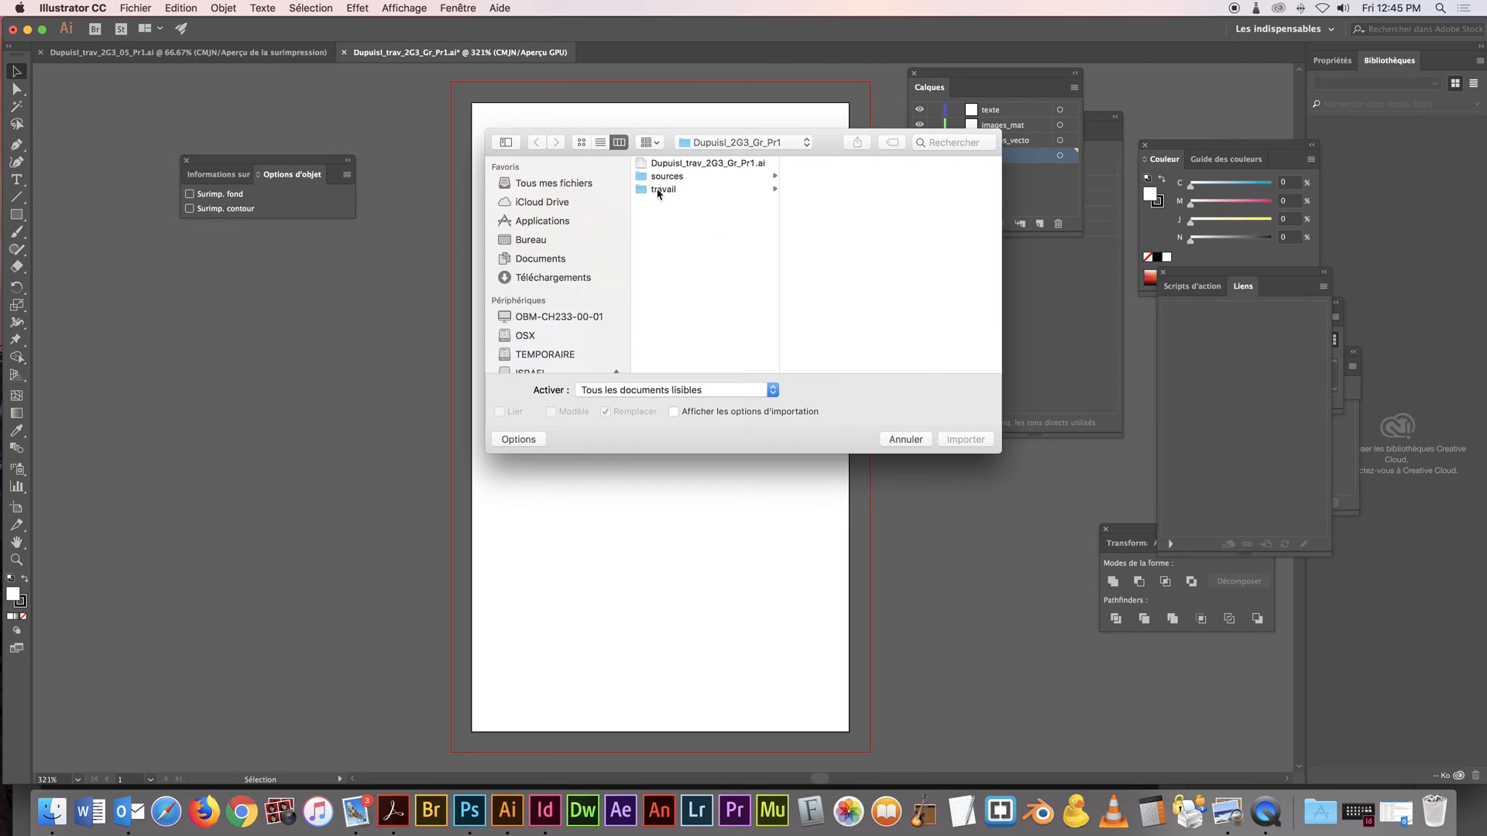
left_click(736, 177)
left_click(710, 189)
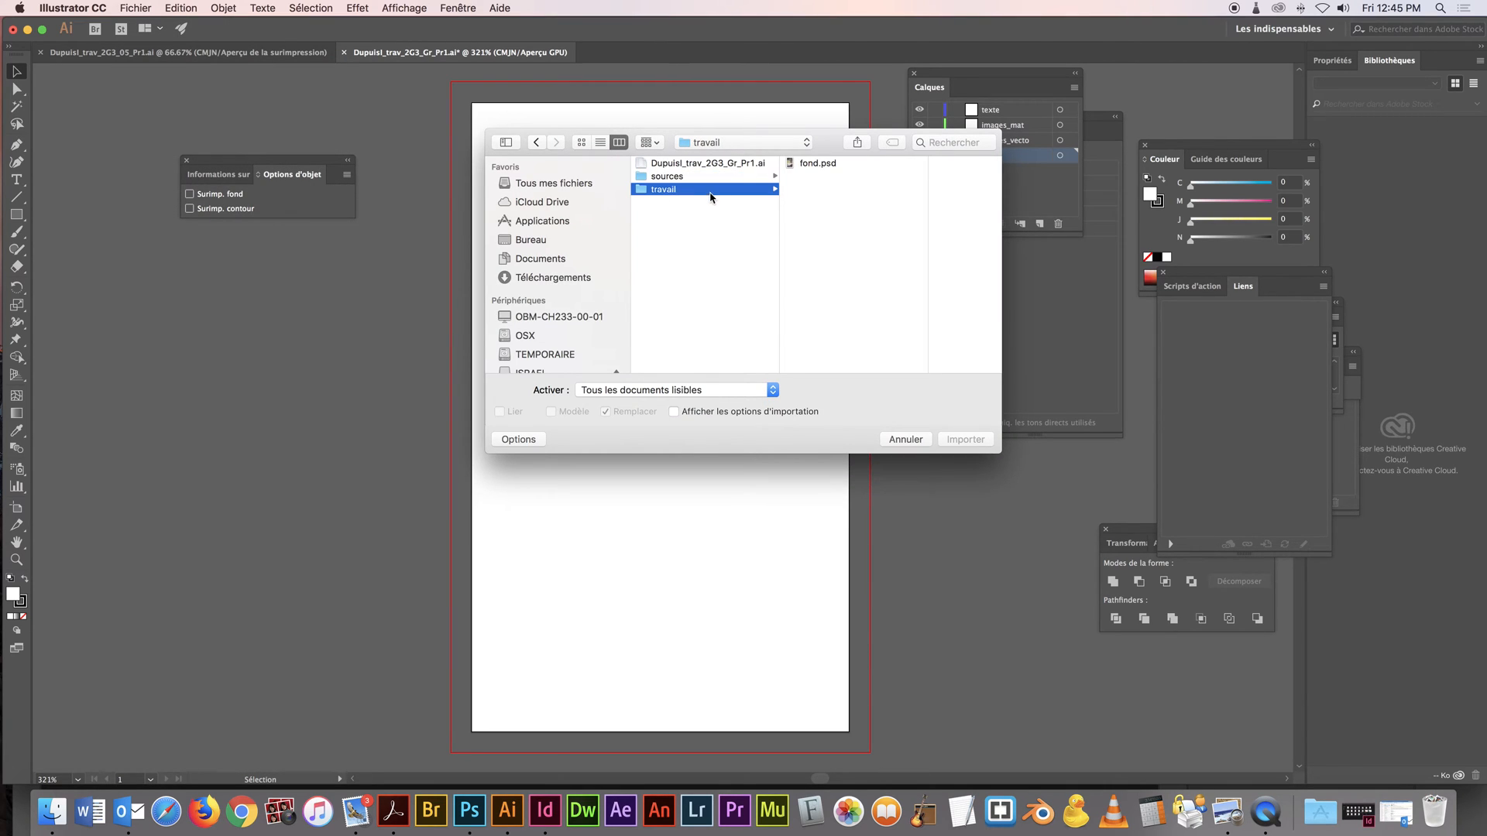
left_click(827, 163)
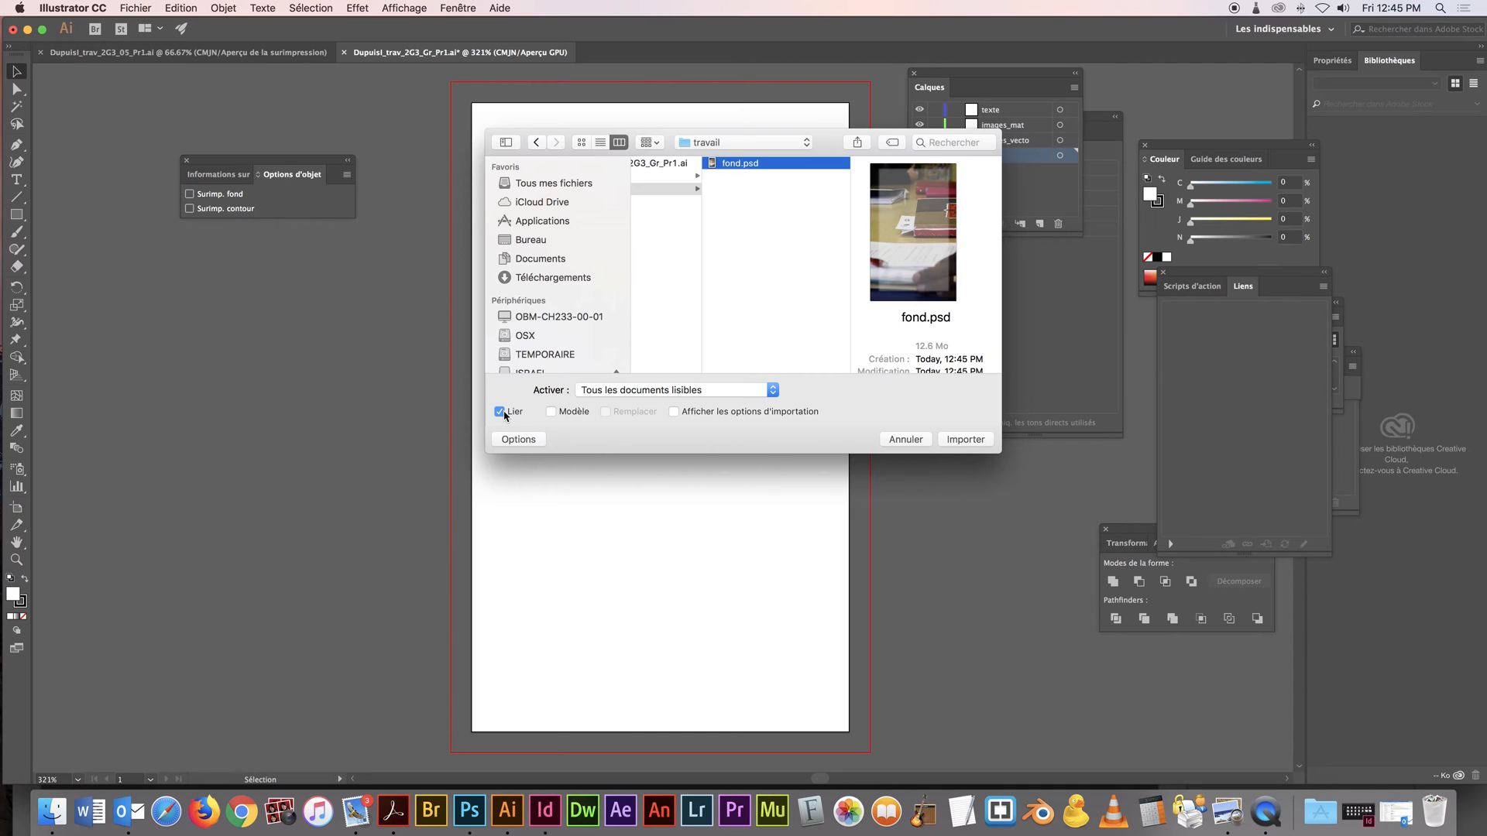
left_click(965, 439)
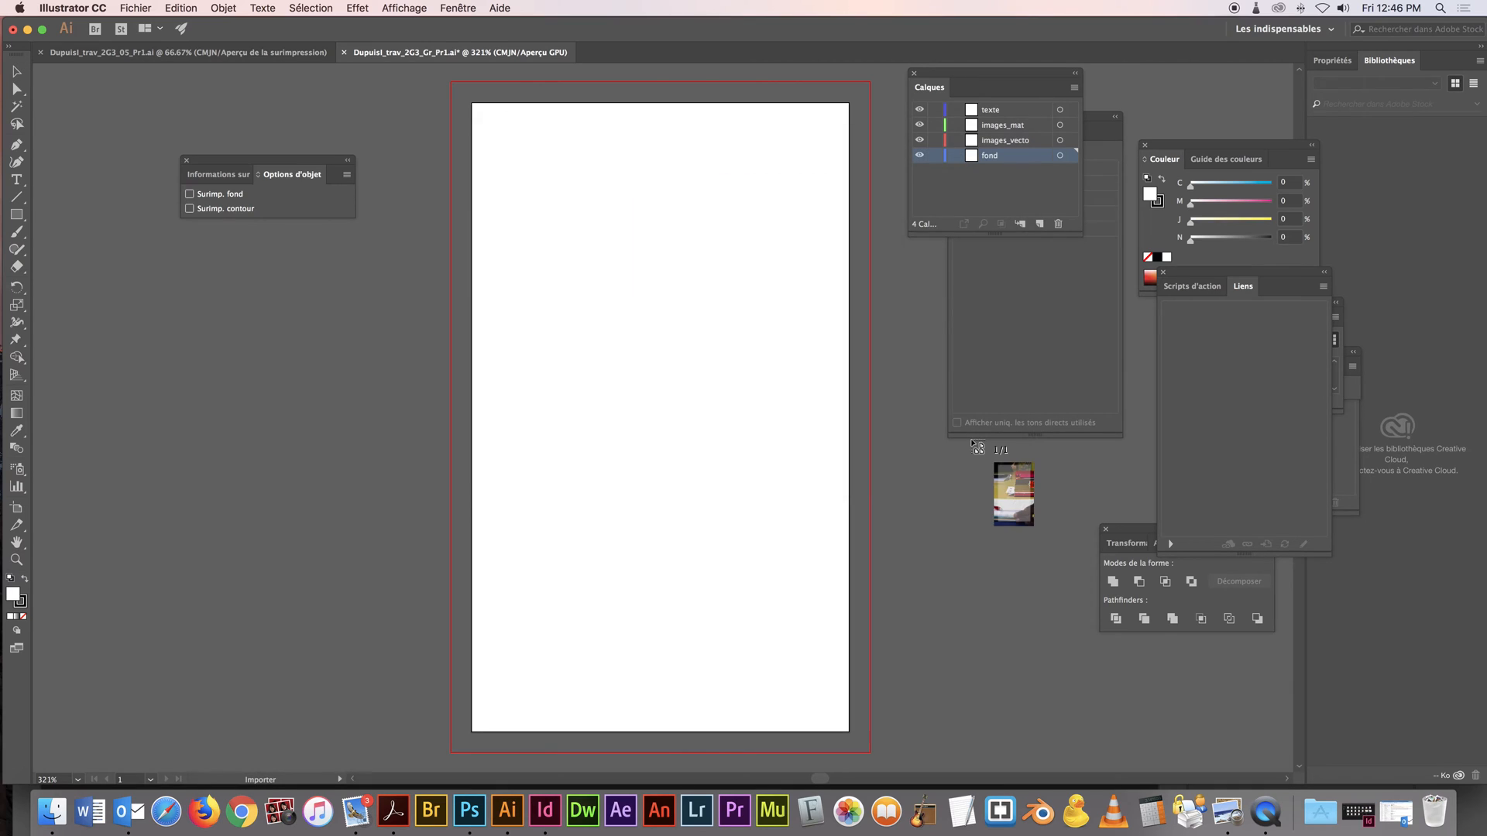
left_click(550, 304)
left_click_drag(705, 403, 605, 180)
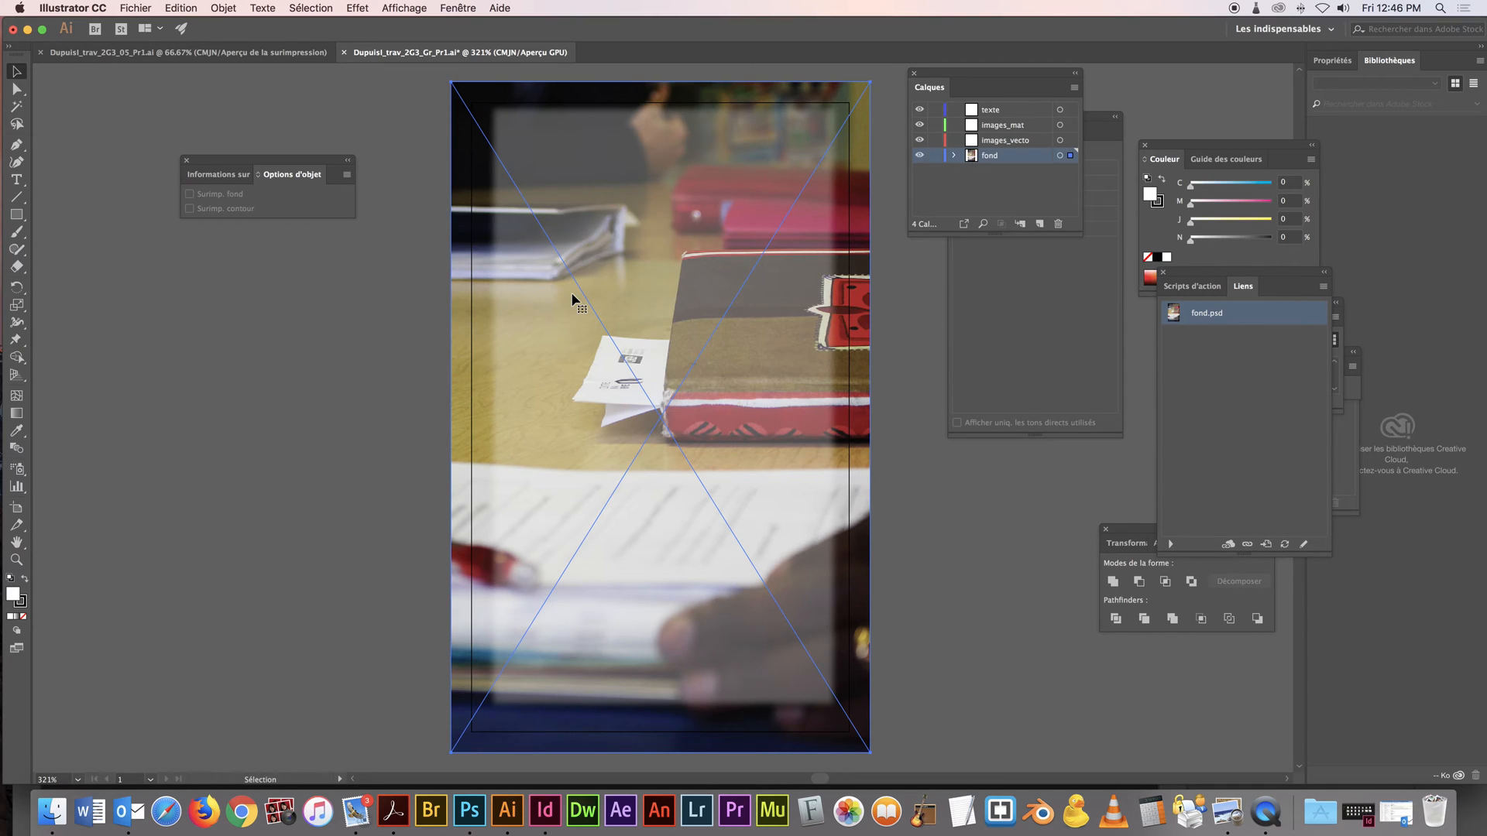
left_click(993, 113)
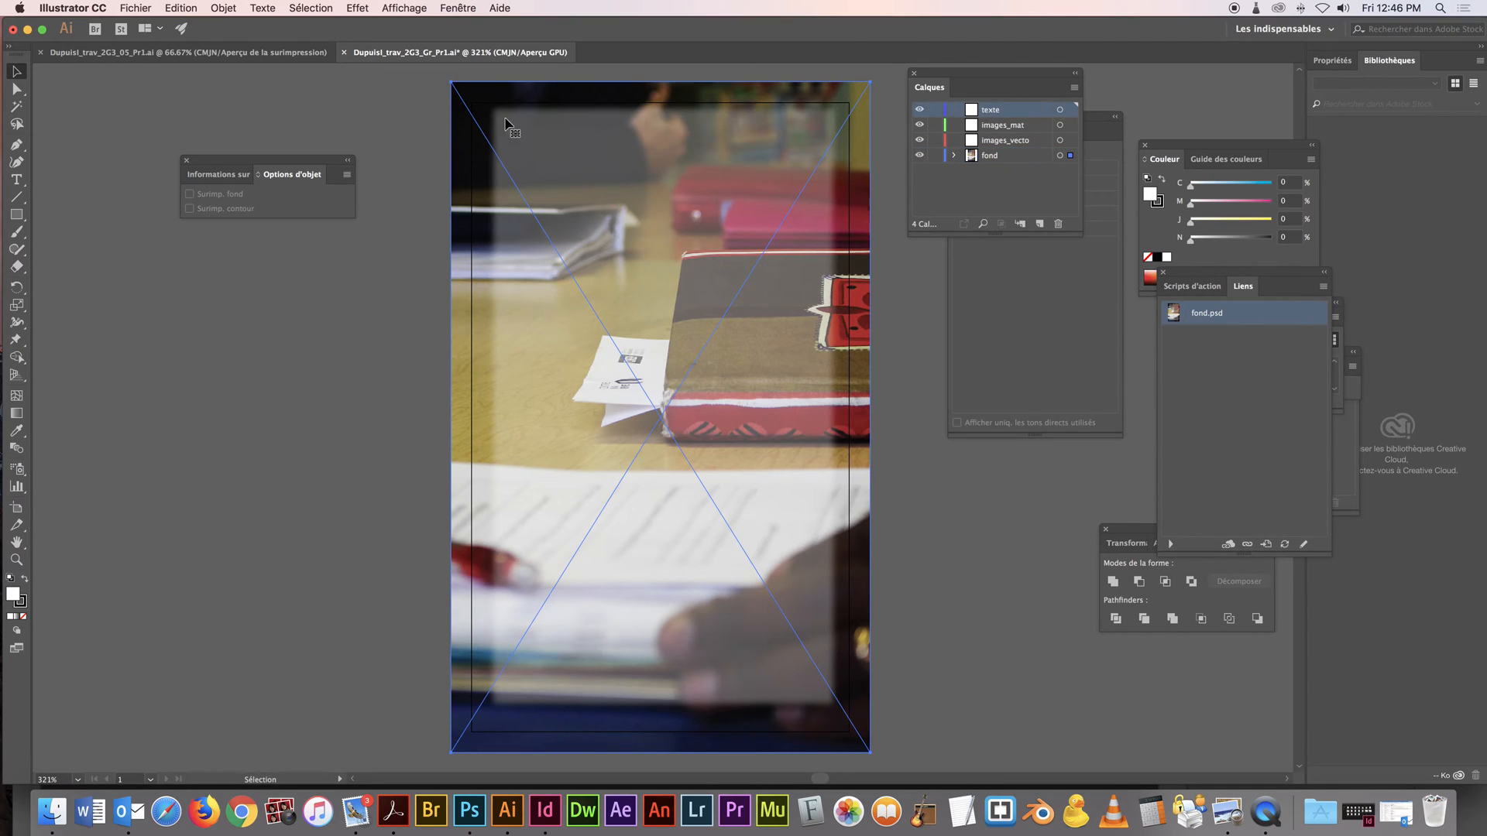
Draw a text area across the upper part of the white panel and enter NAUYES in it
left_click(17, 179)
left_click_drag(507, 134, 801, 232)
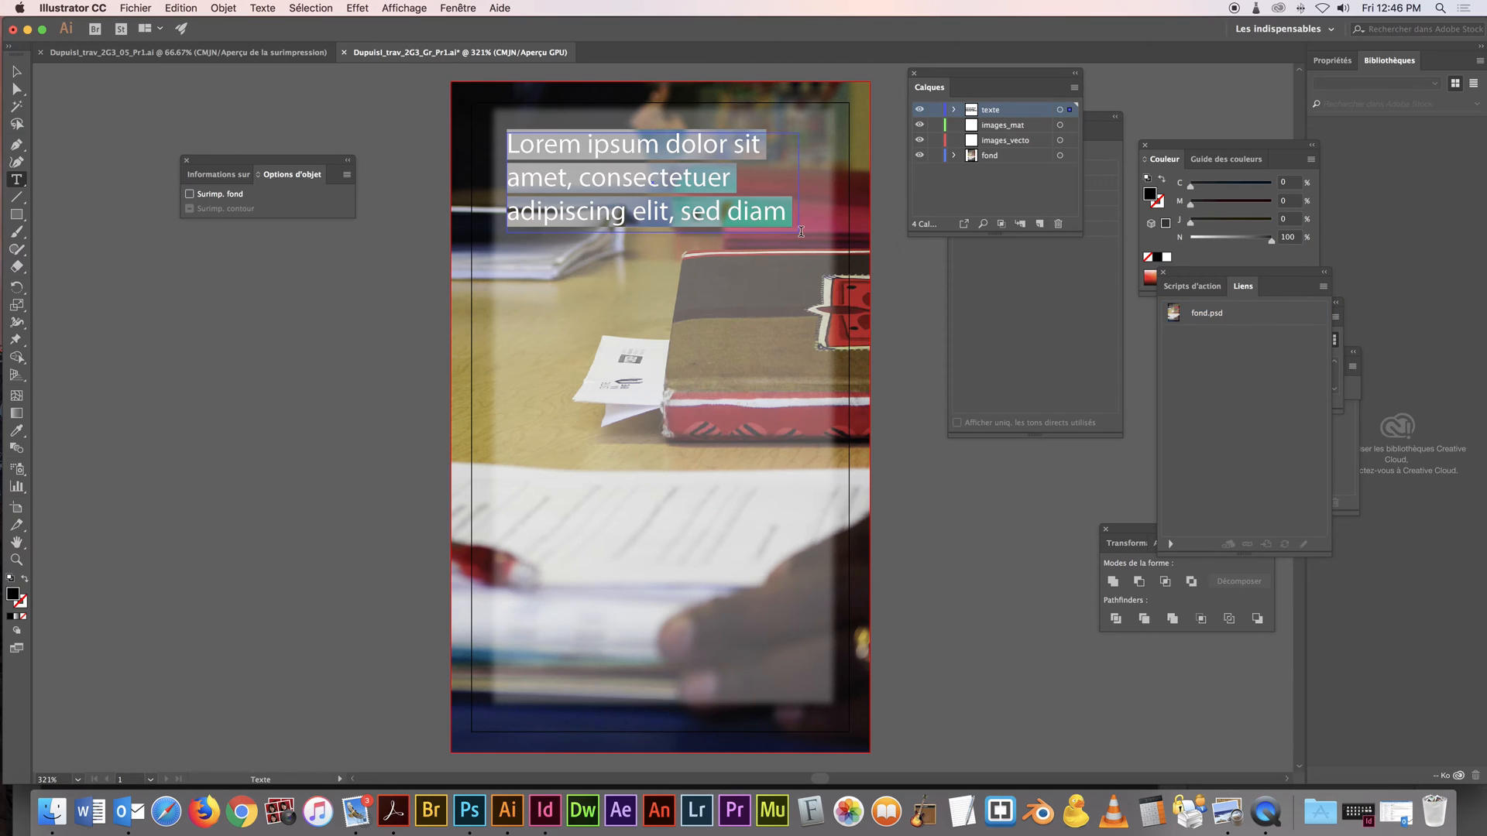
type("NAUYES")
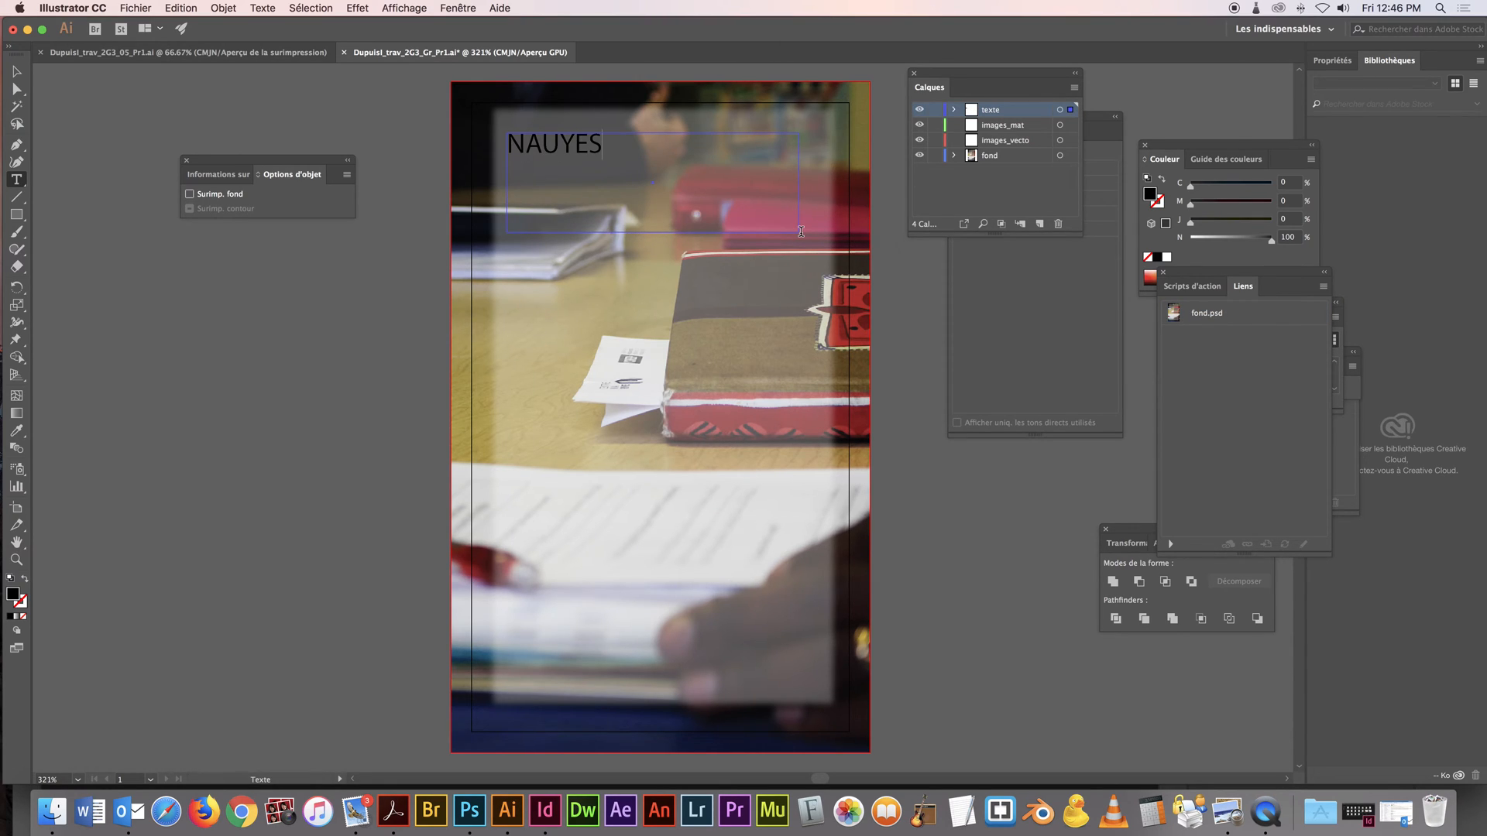
Show the character settings for the word NAUYES, browse the font list, and close the settings
left_click_drag(602, 145, 508, 139)
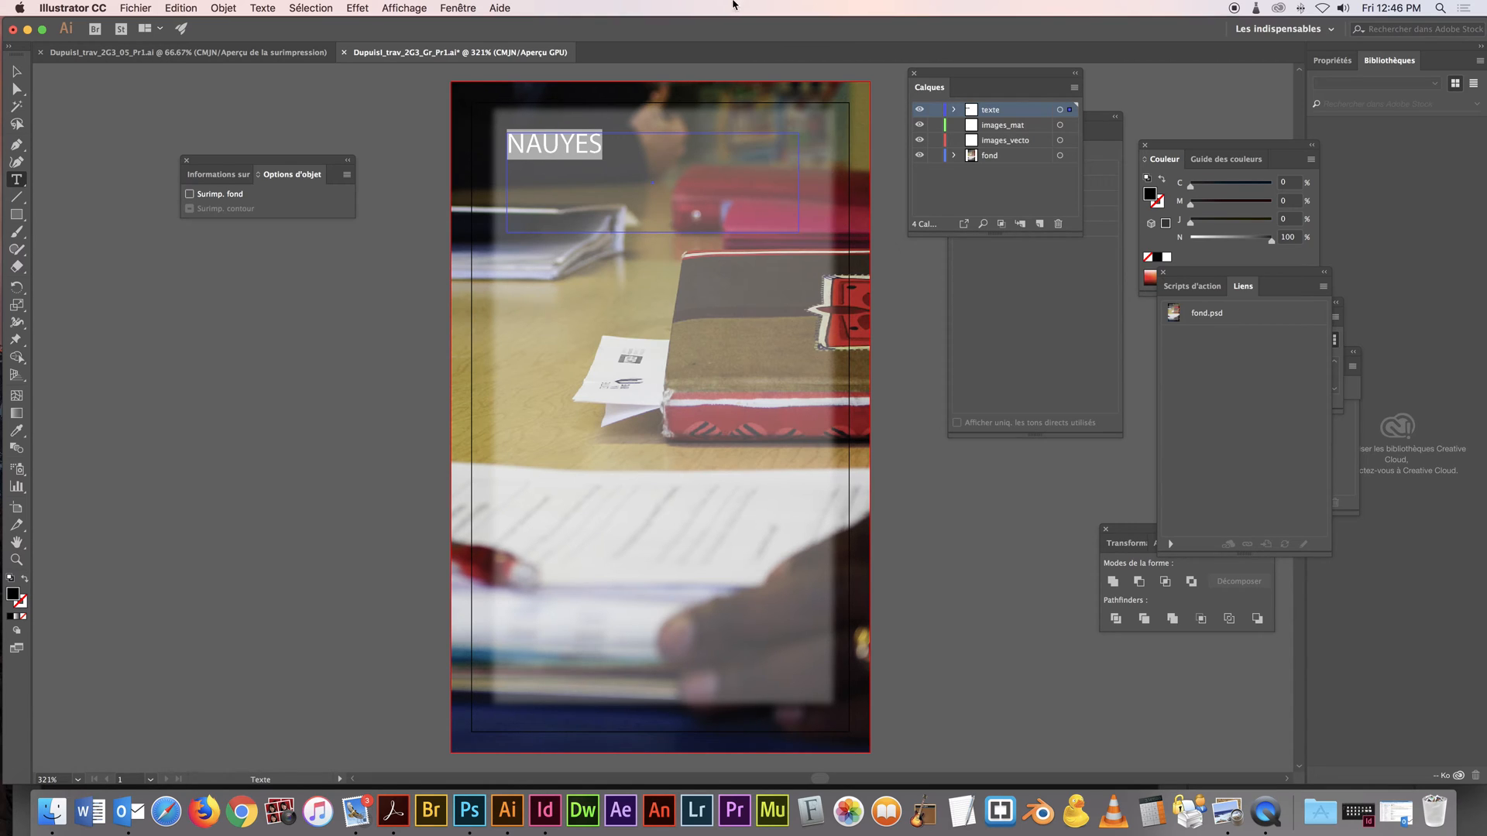
left_click(464, 8)
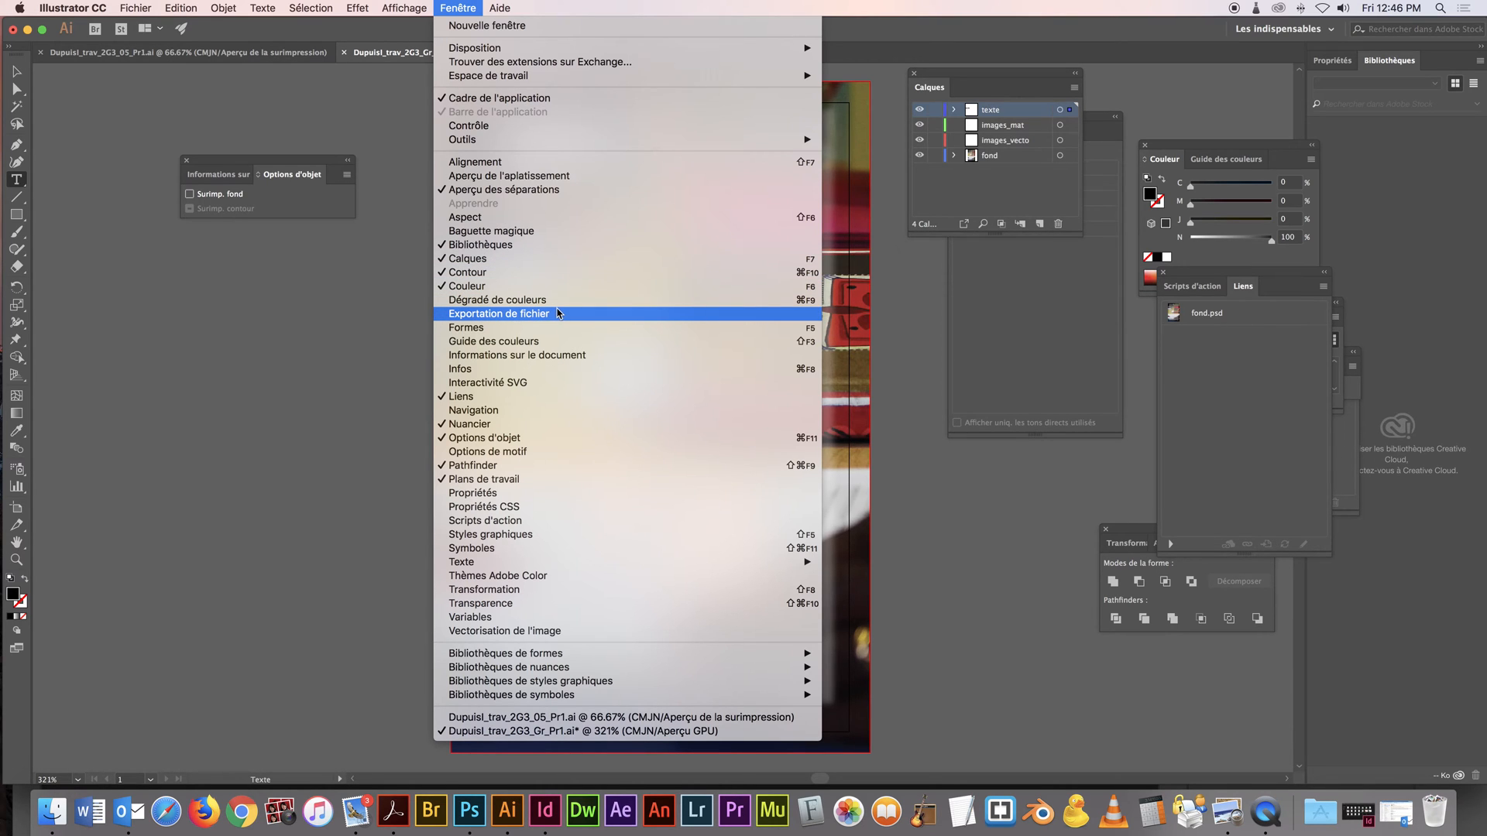
left_click(588, 560)
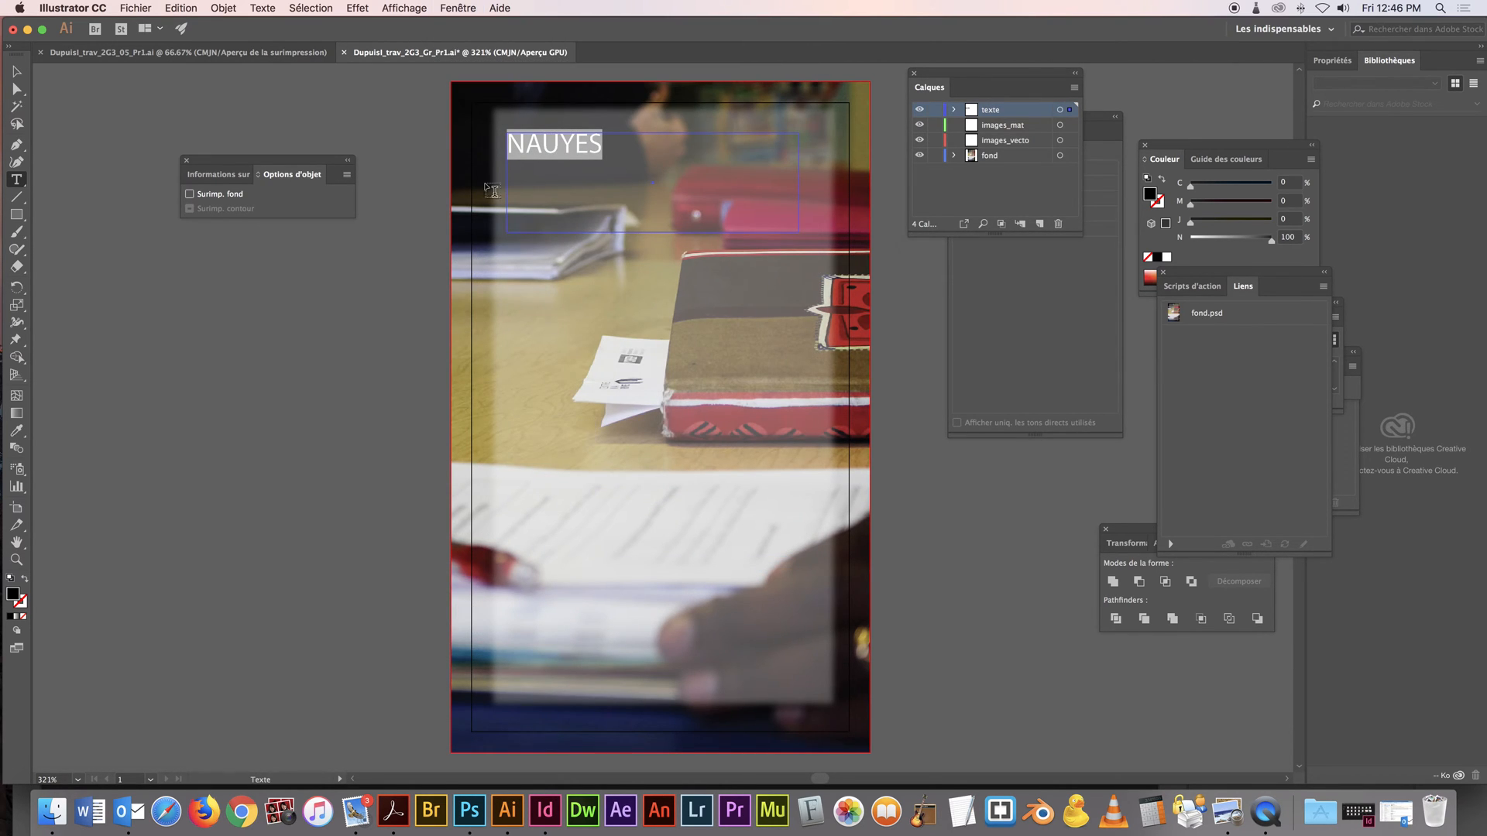
left_click(471, 8)
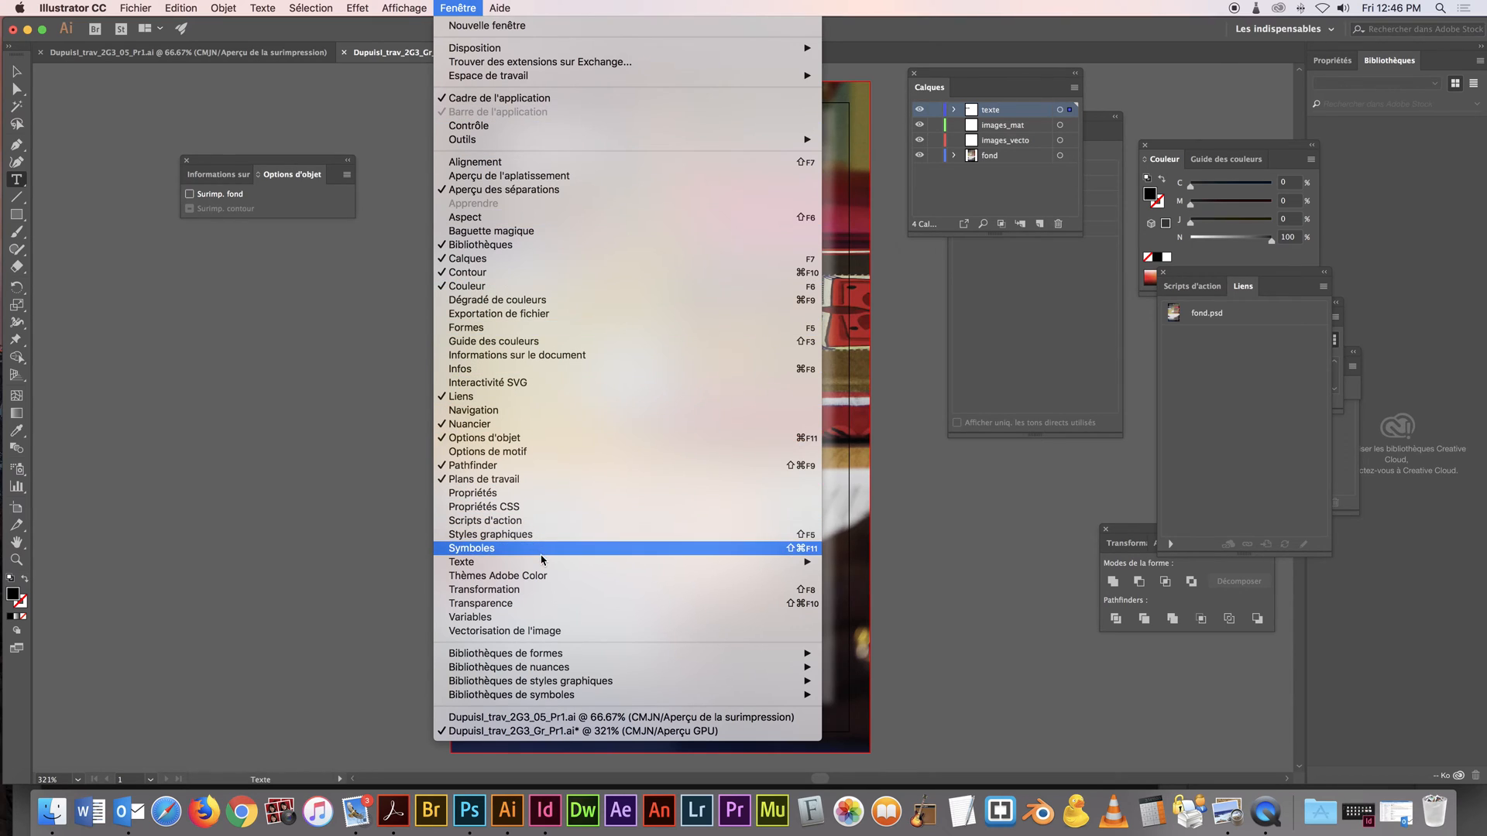
mouse_move(542, 561)
left_click(879, 567)
left_click_drag(560, 107, 338, 133)
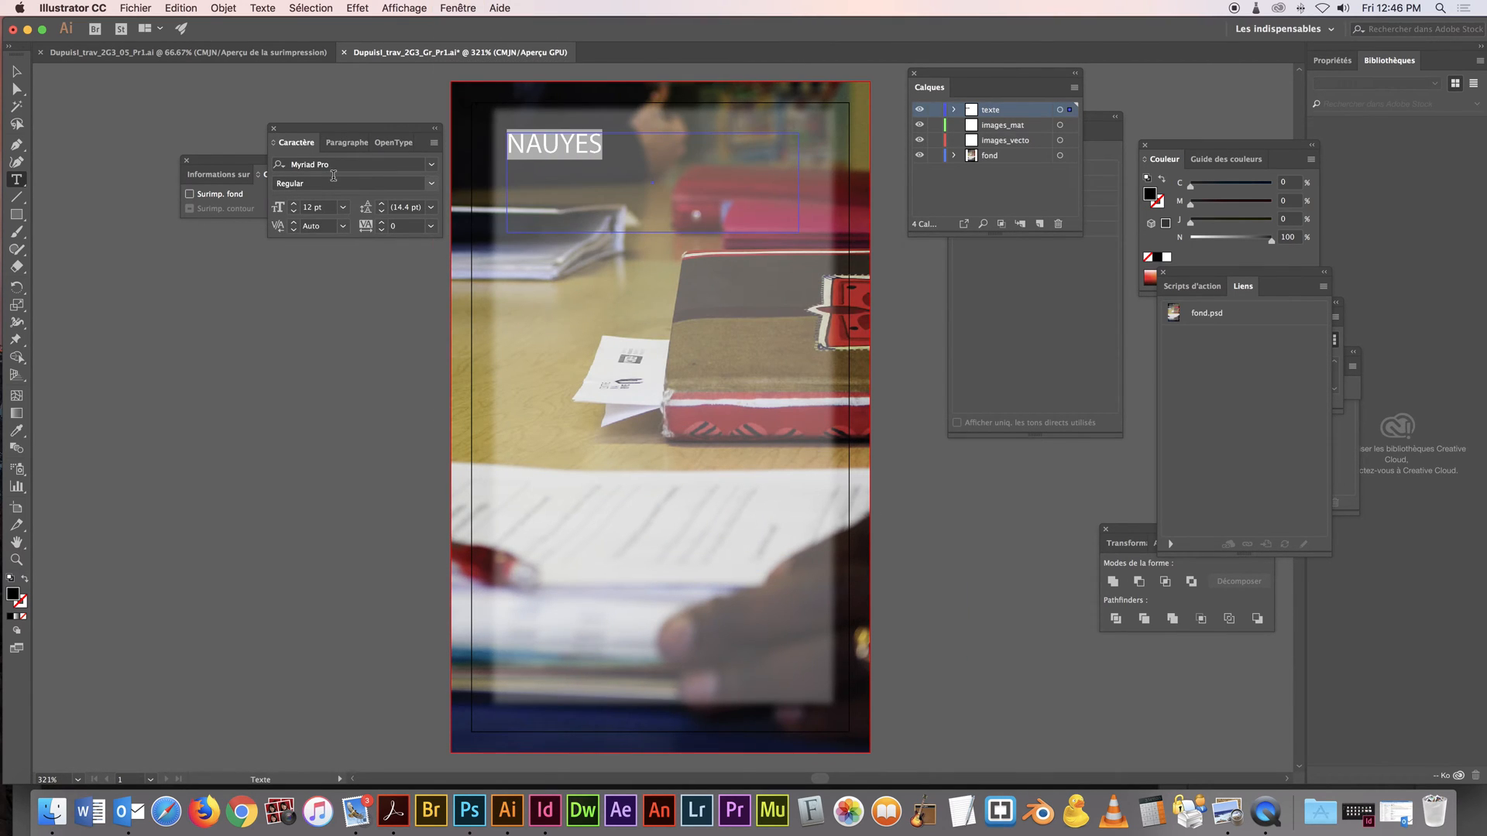
left_click(434, 168)
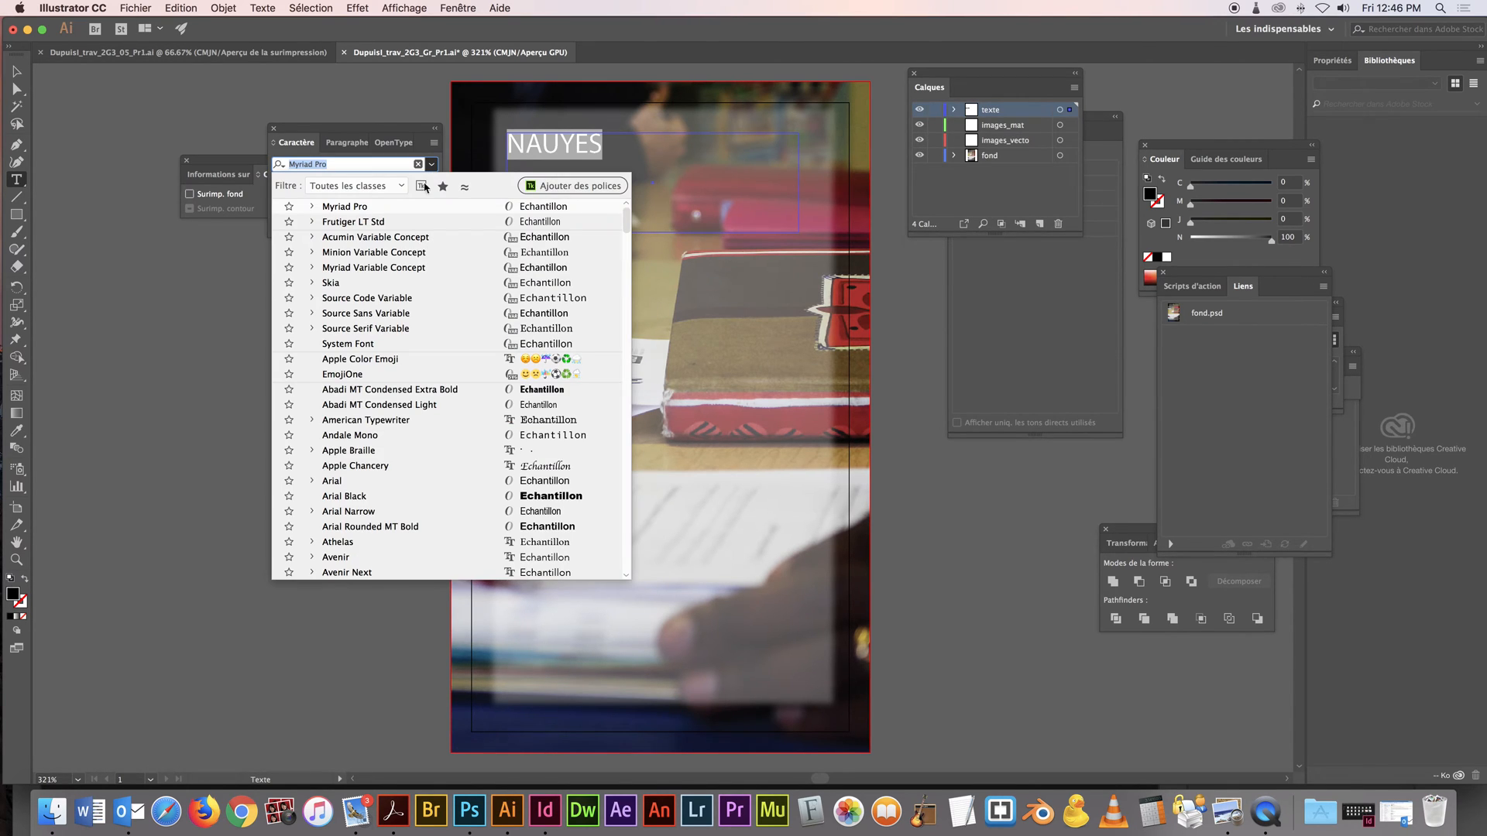
left_click(422, 271)
left_click(273, 129)
left_click(273, 128)
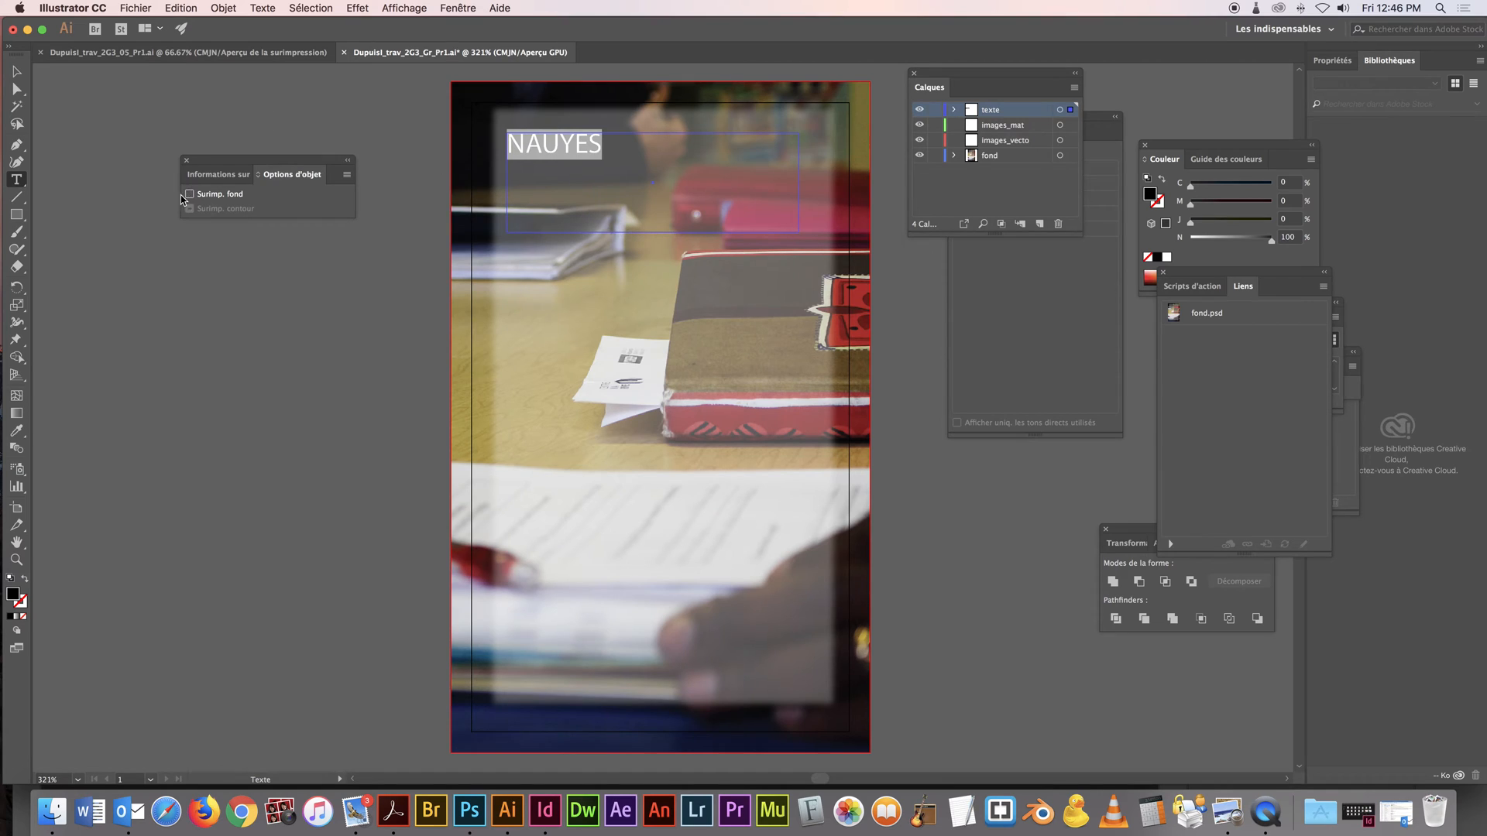
left_click(18, 74)
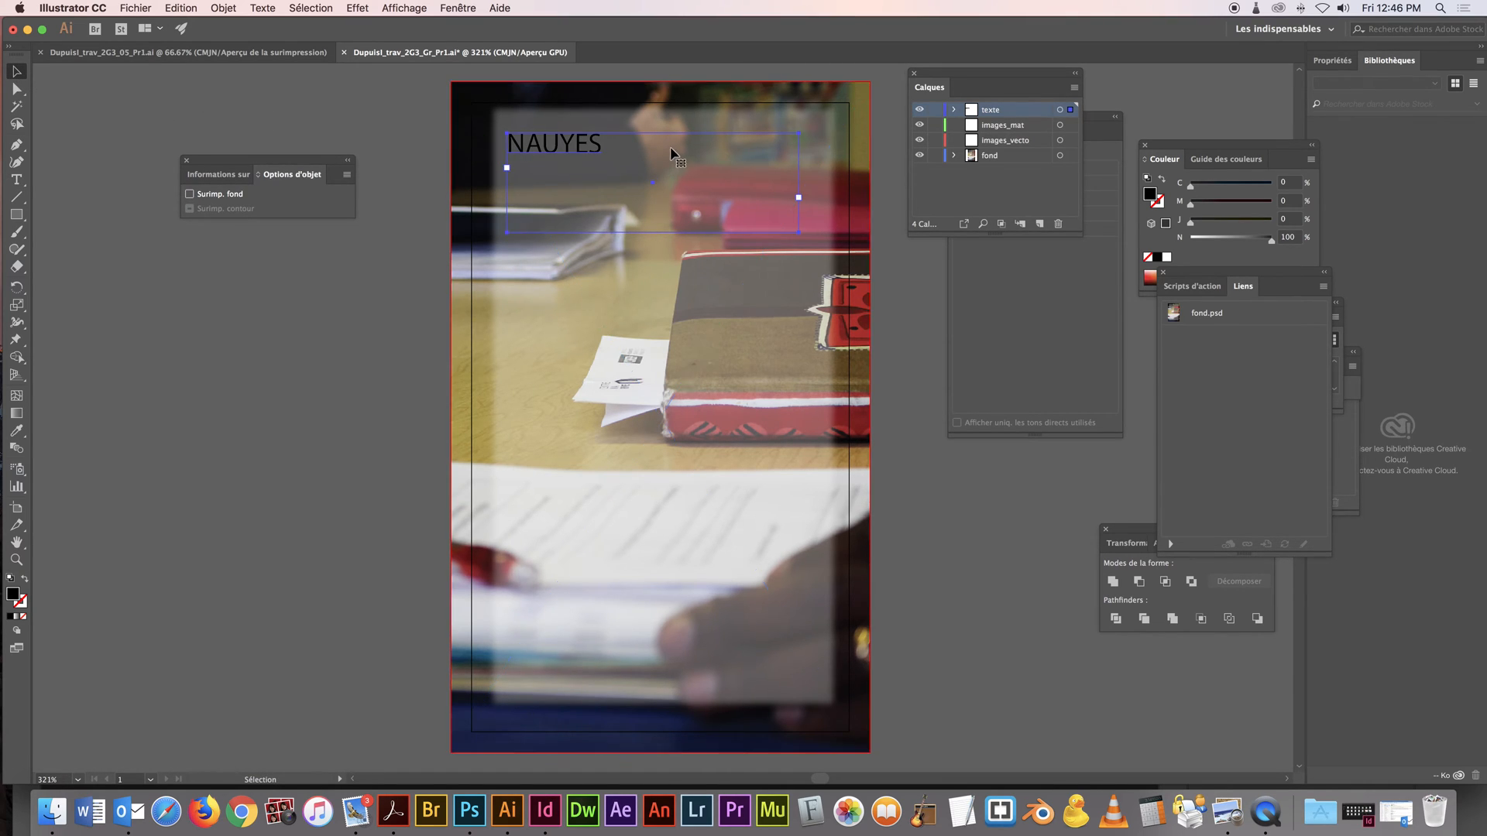
In the trav_2G3_05_Pr1 document, zoom to the first card and copy its slogan, course title, schedule and registration text blocks
left_click(249, 54)
key("super+space")
left_click(558, 169, "super")
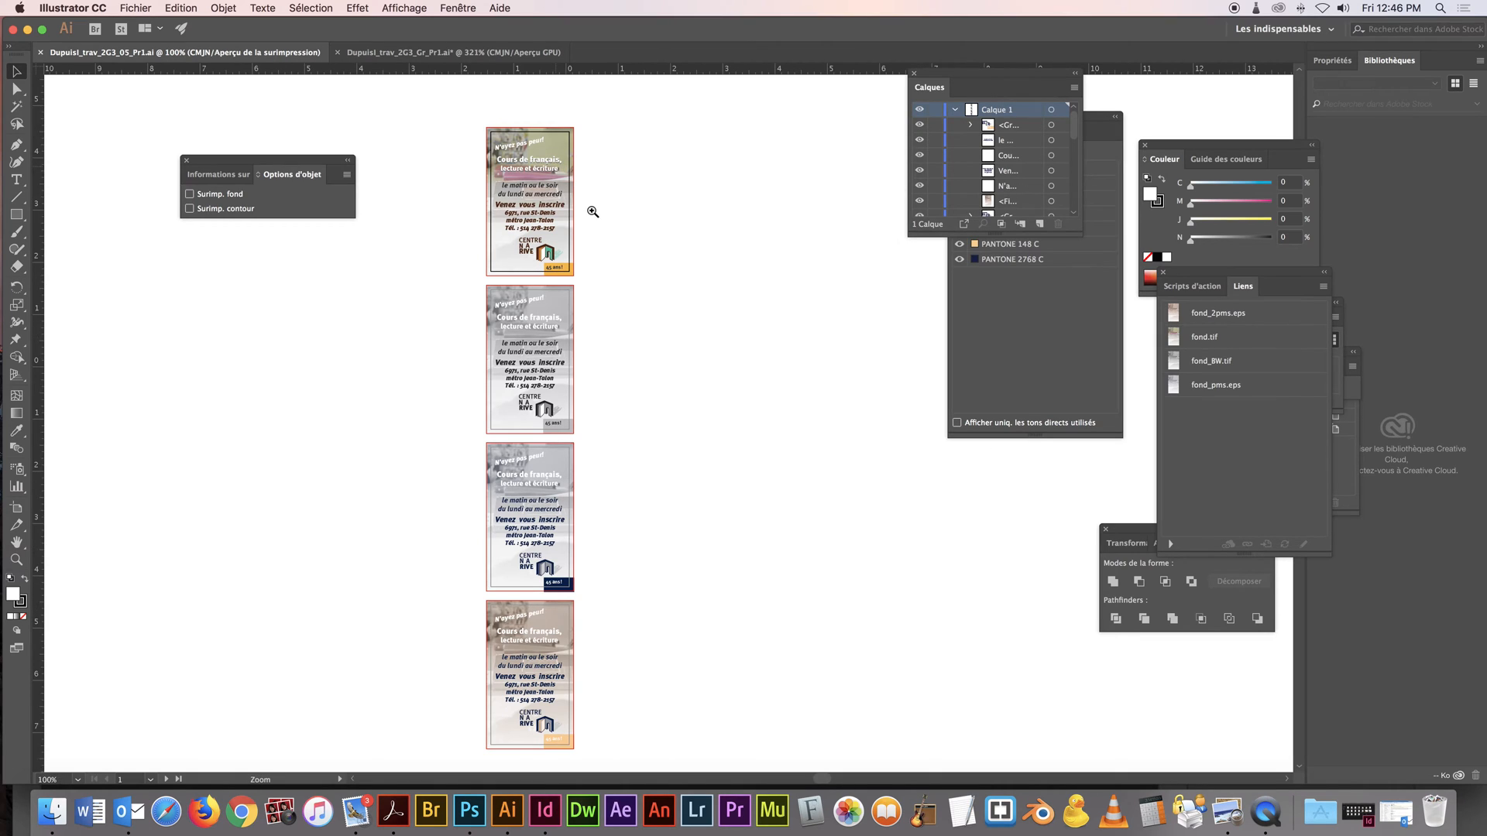
left_click(714, 378, "super")
left_click(628, 383)
left_click(603, 425, "shift")
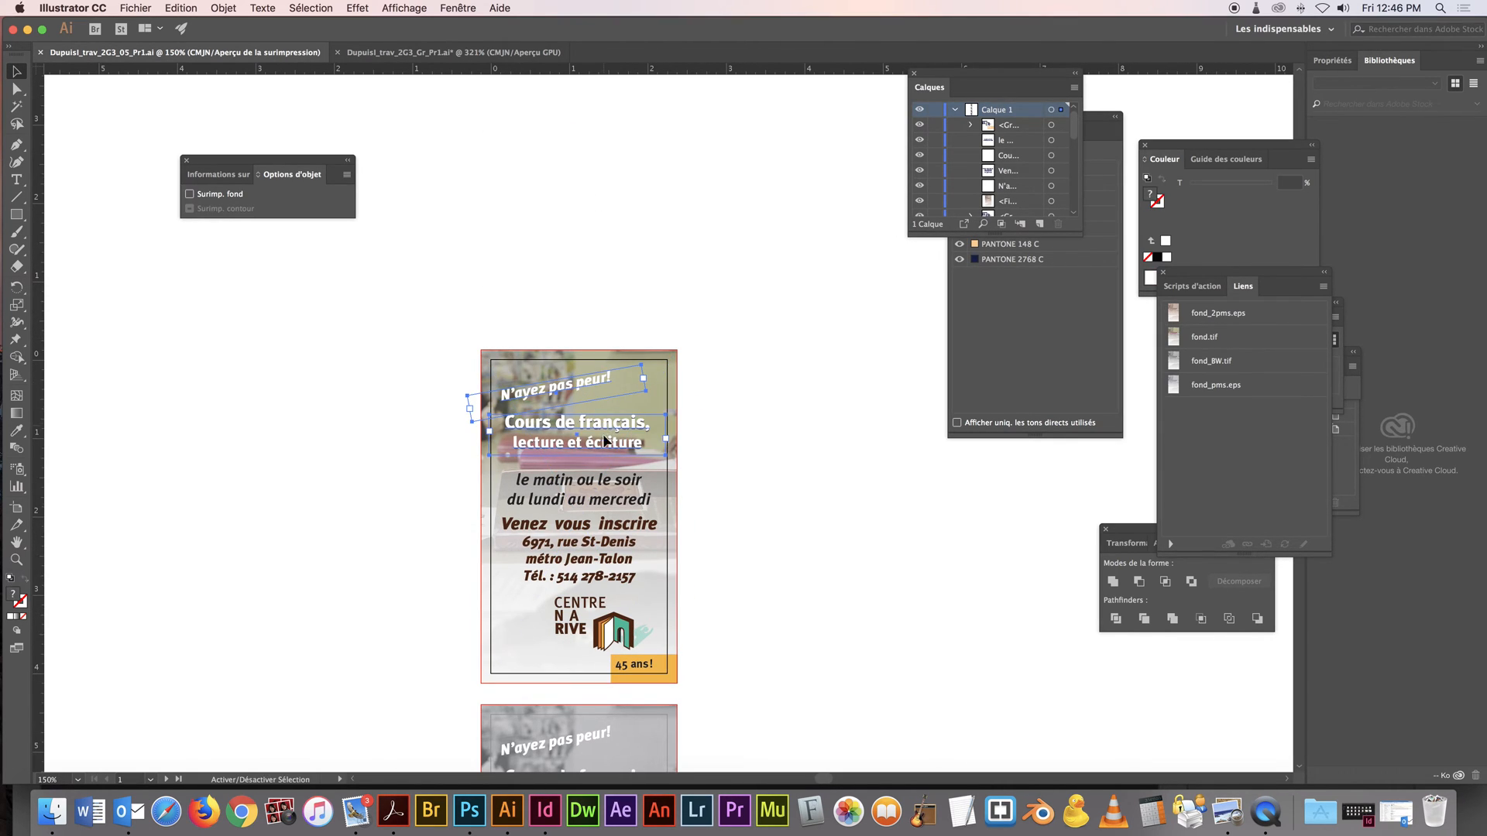
left_click(612, 499, "shift")
left_click(607, 534, "shift")
key("a")
Paste the copied text blocks into the 2G3_Gr_Pr1 card and move them up together over the white panel
left_click(418, 52)
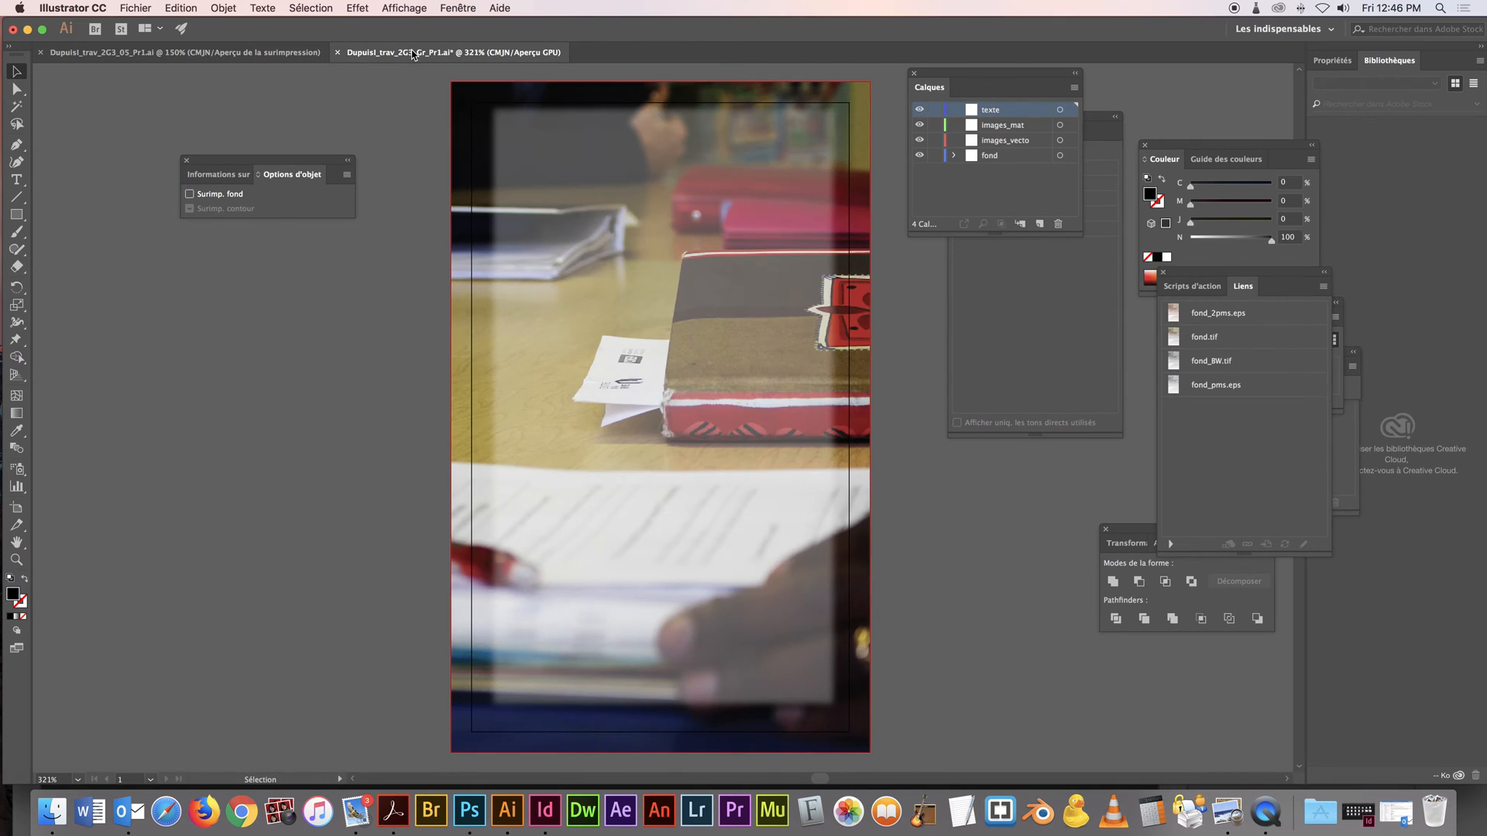
key("super+v")
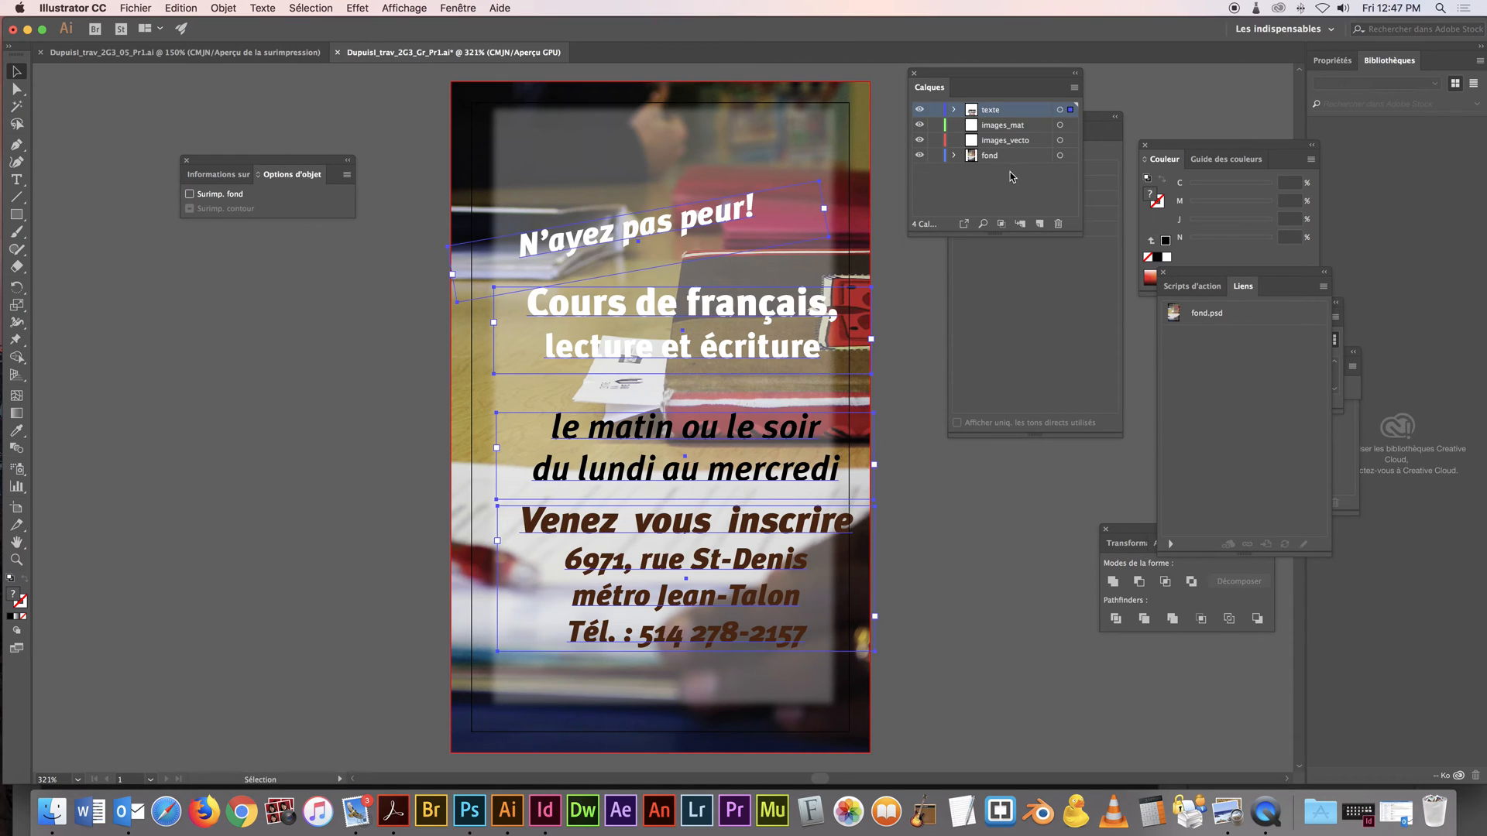
left_click_drag(713, 209, 697, 140)
left_click(740, 68)
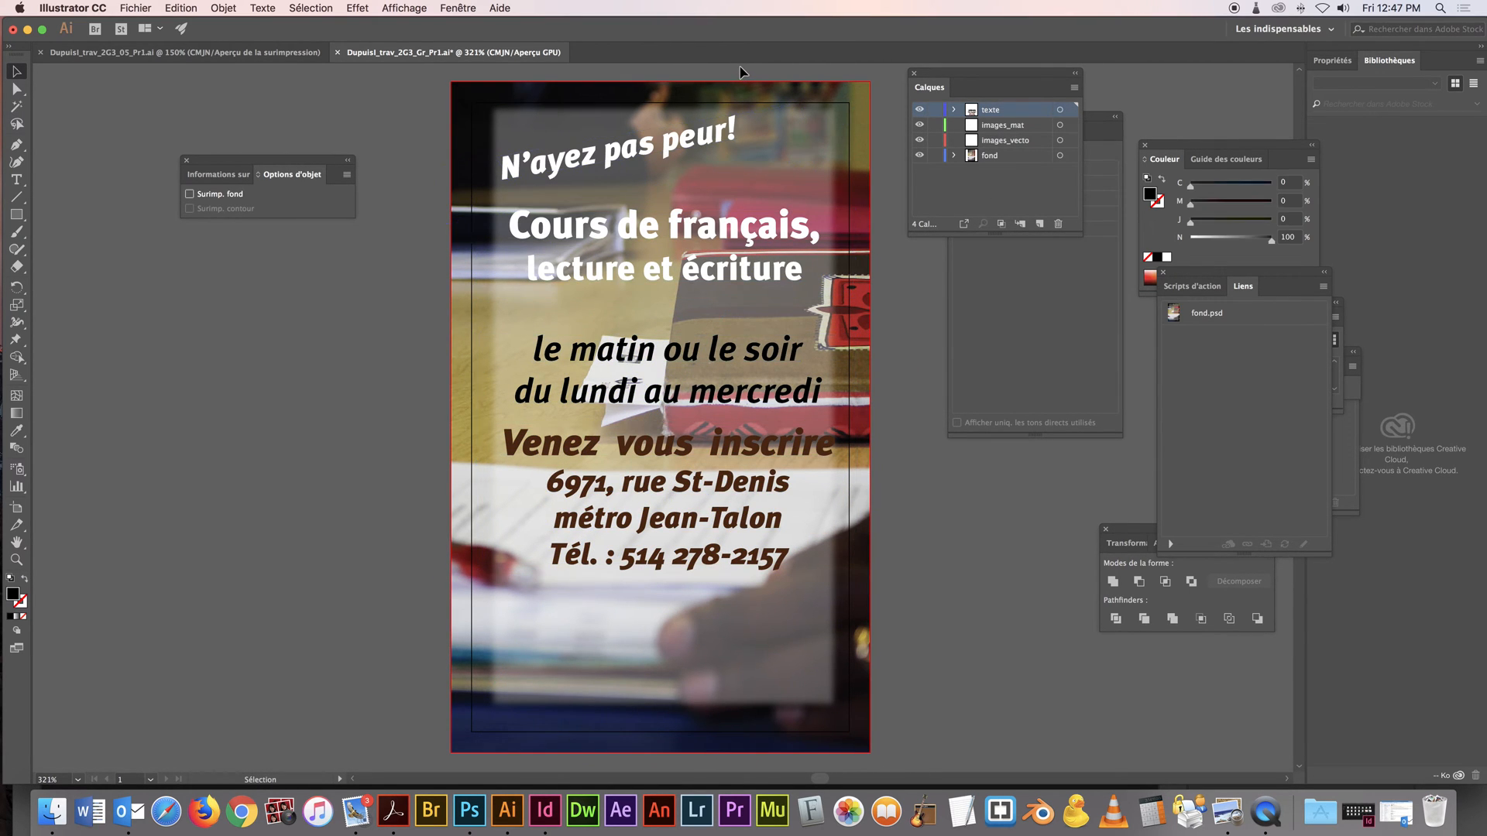
Try rotating the "Cours de français, lecture et écriture" text block counterclockwise with Free Transform, and undo the rotation
left_click(716, 130)
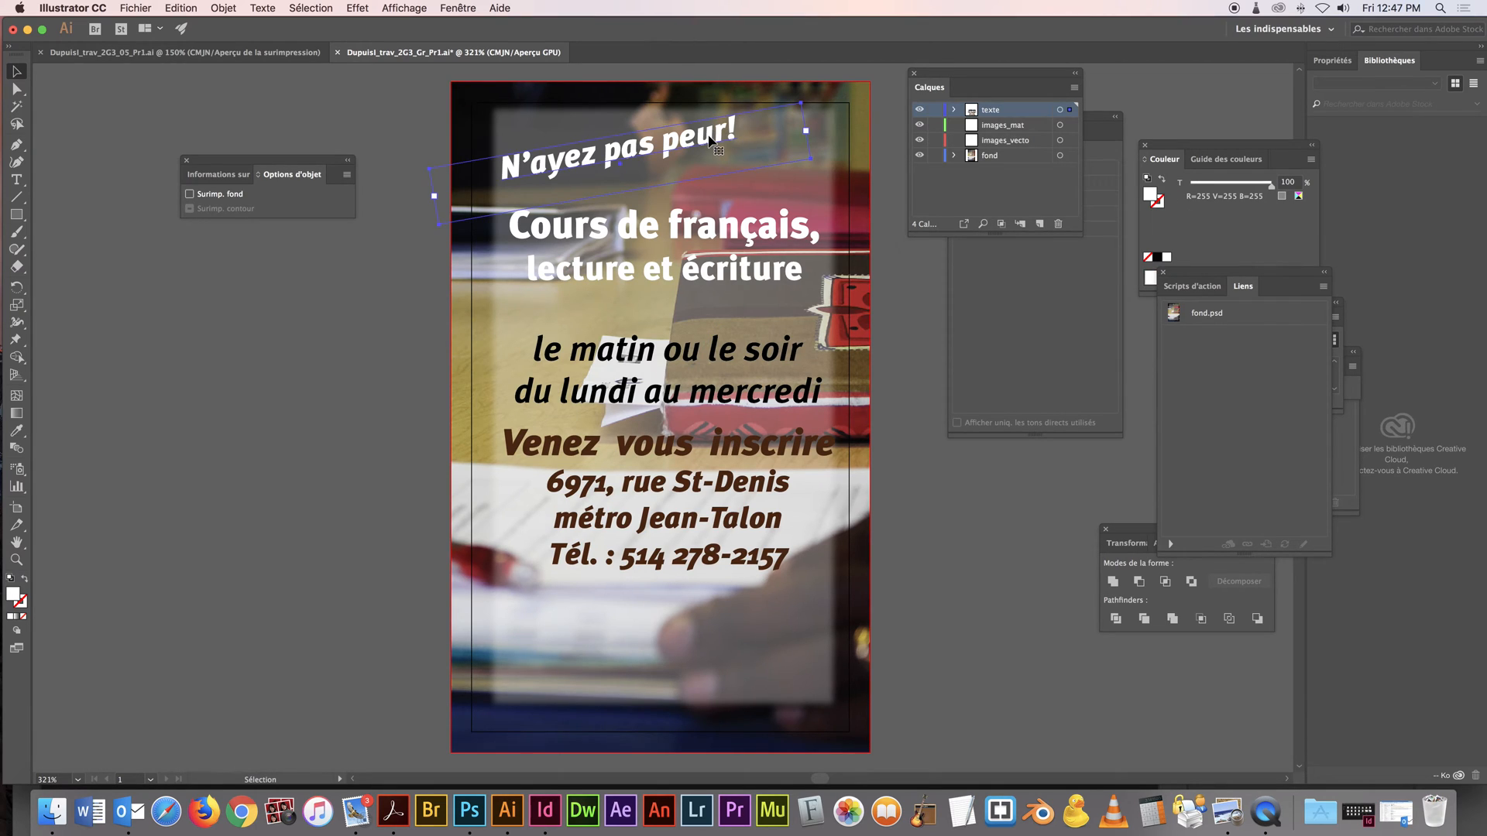
left_click(737, 232)
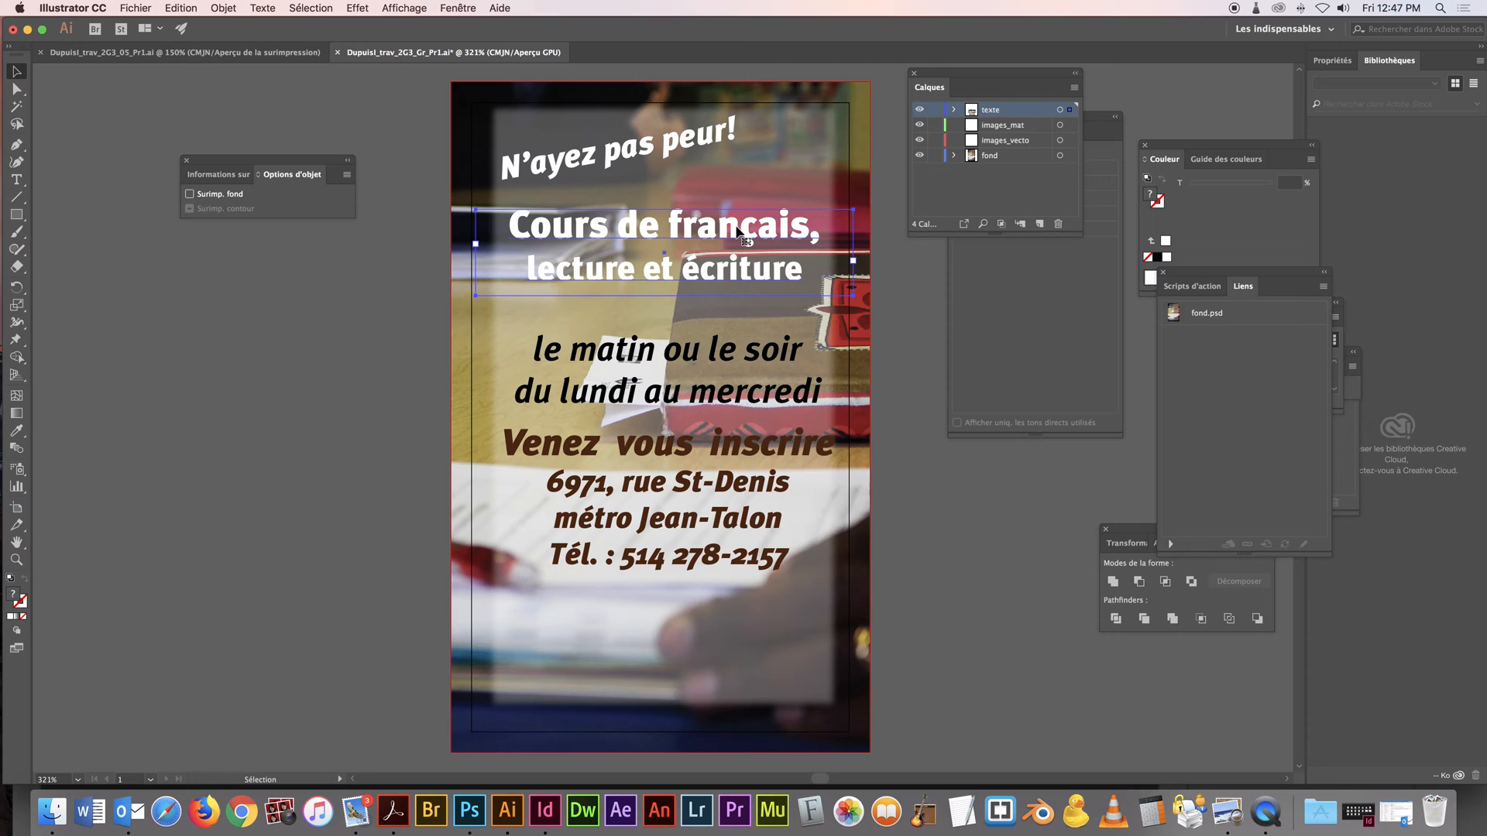
key("e")
left_click_drag(866, 209, 841, 180)
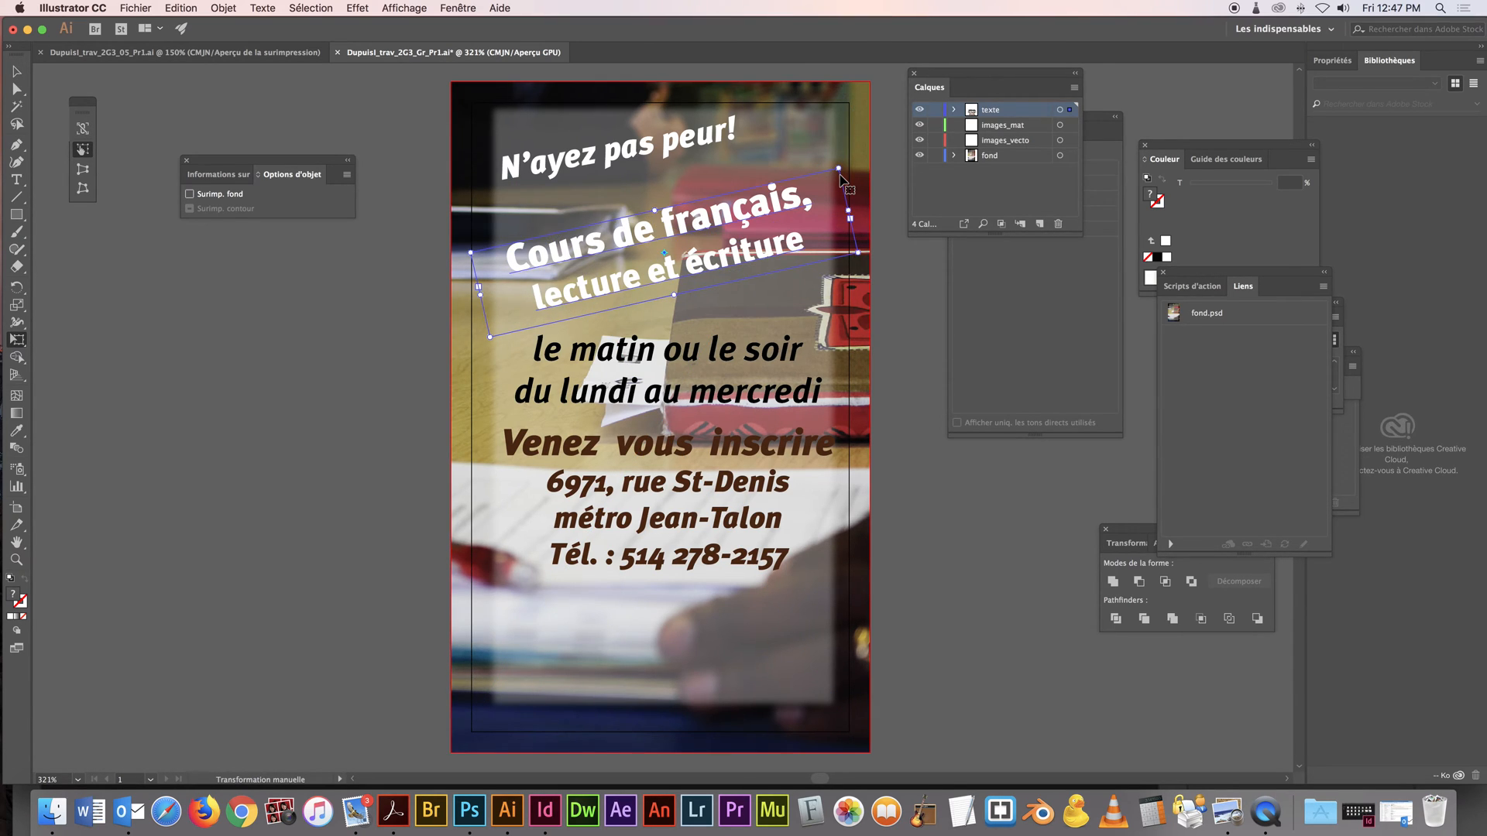
key("super+z")
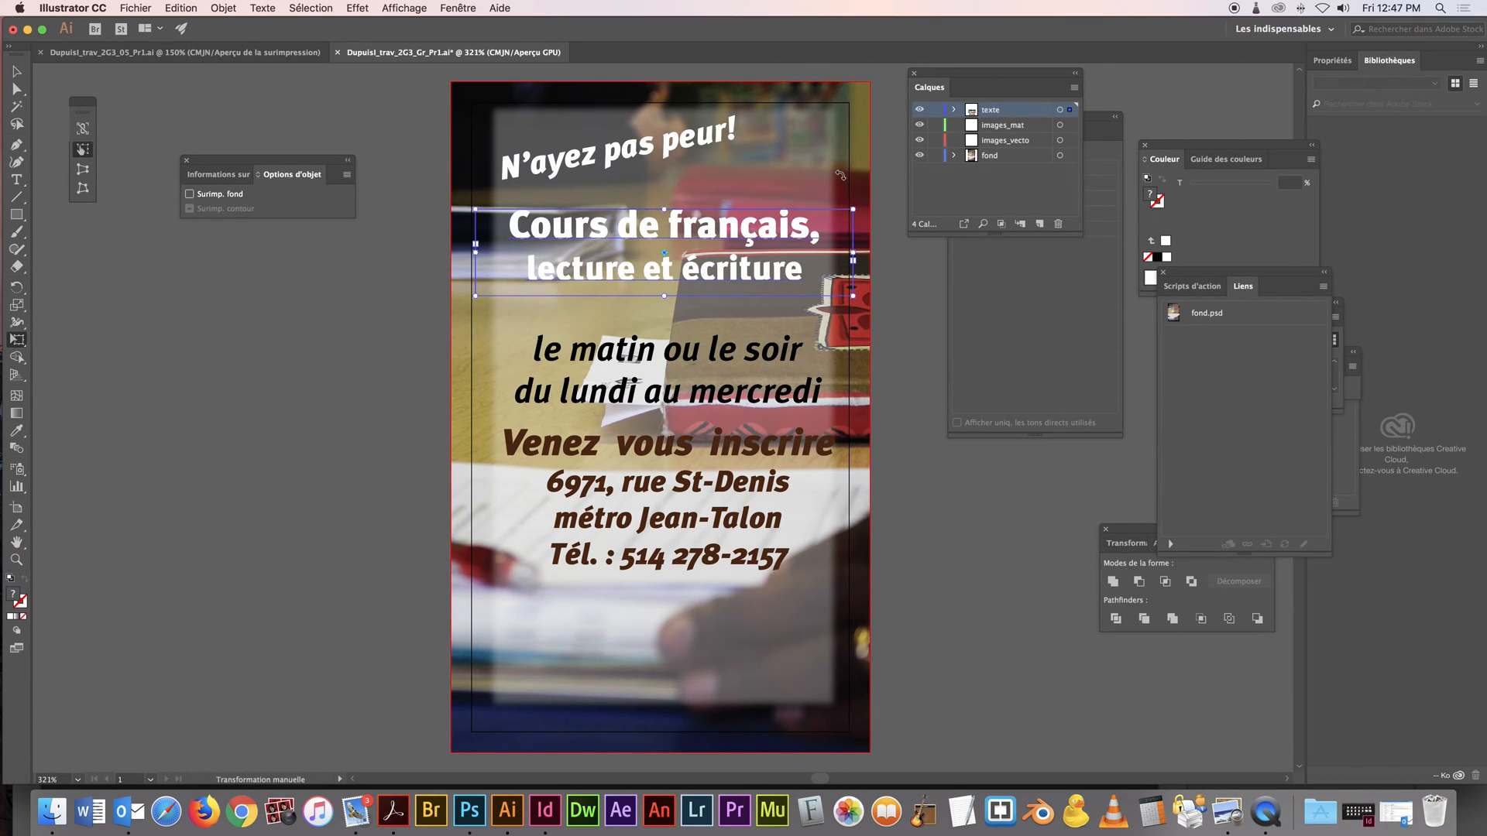
left_click(16, 71)
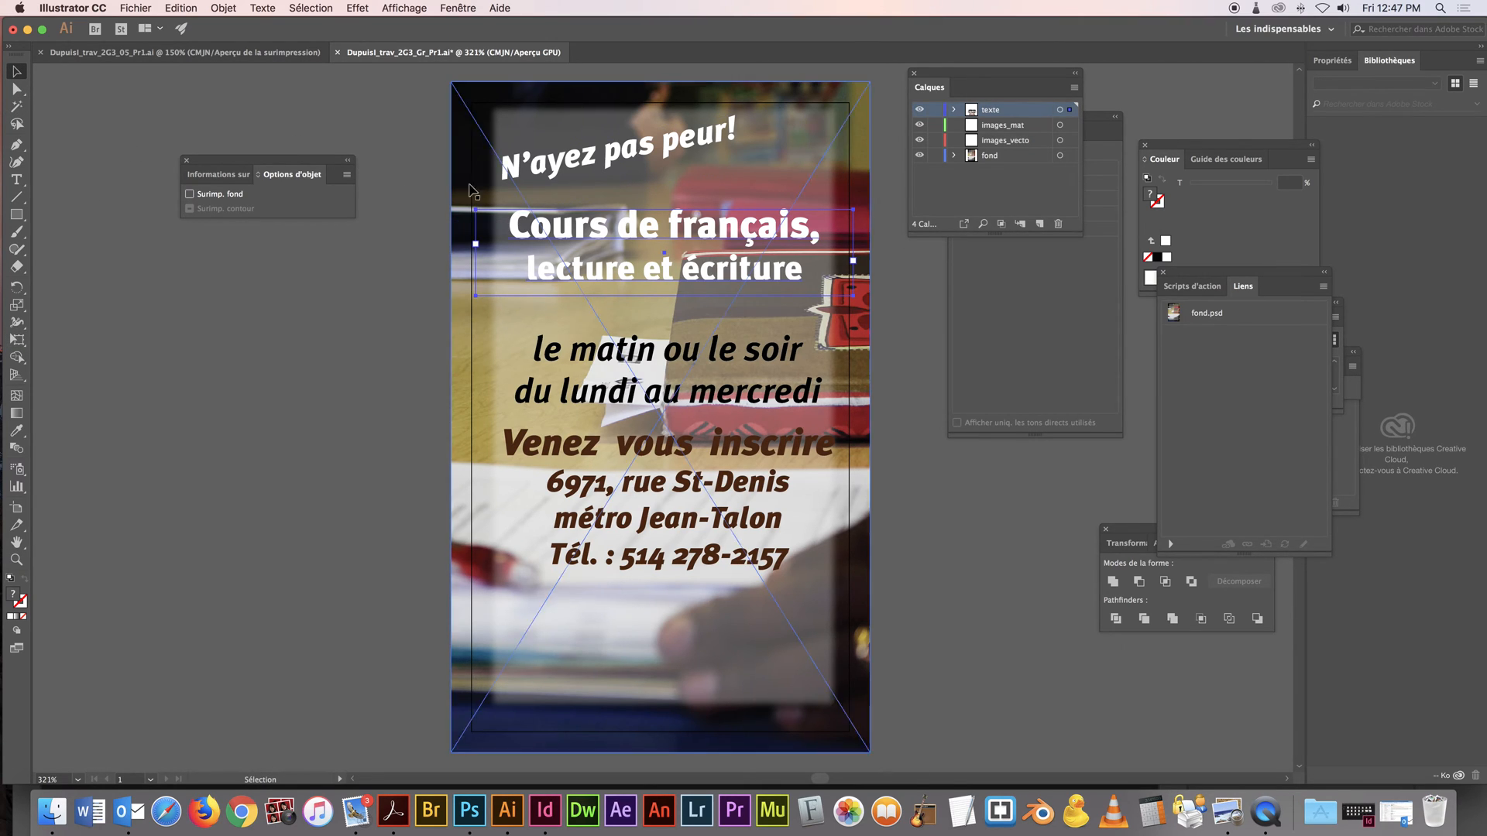
left_click(418, 7)
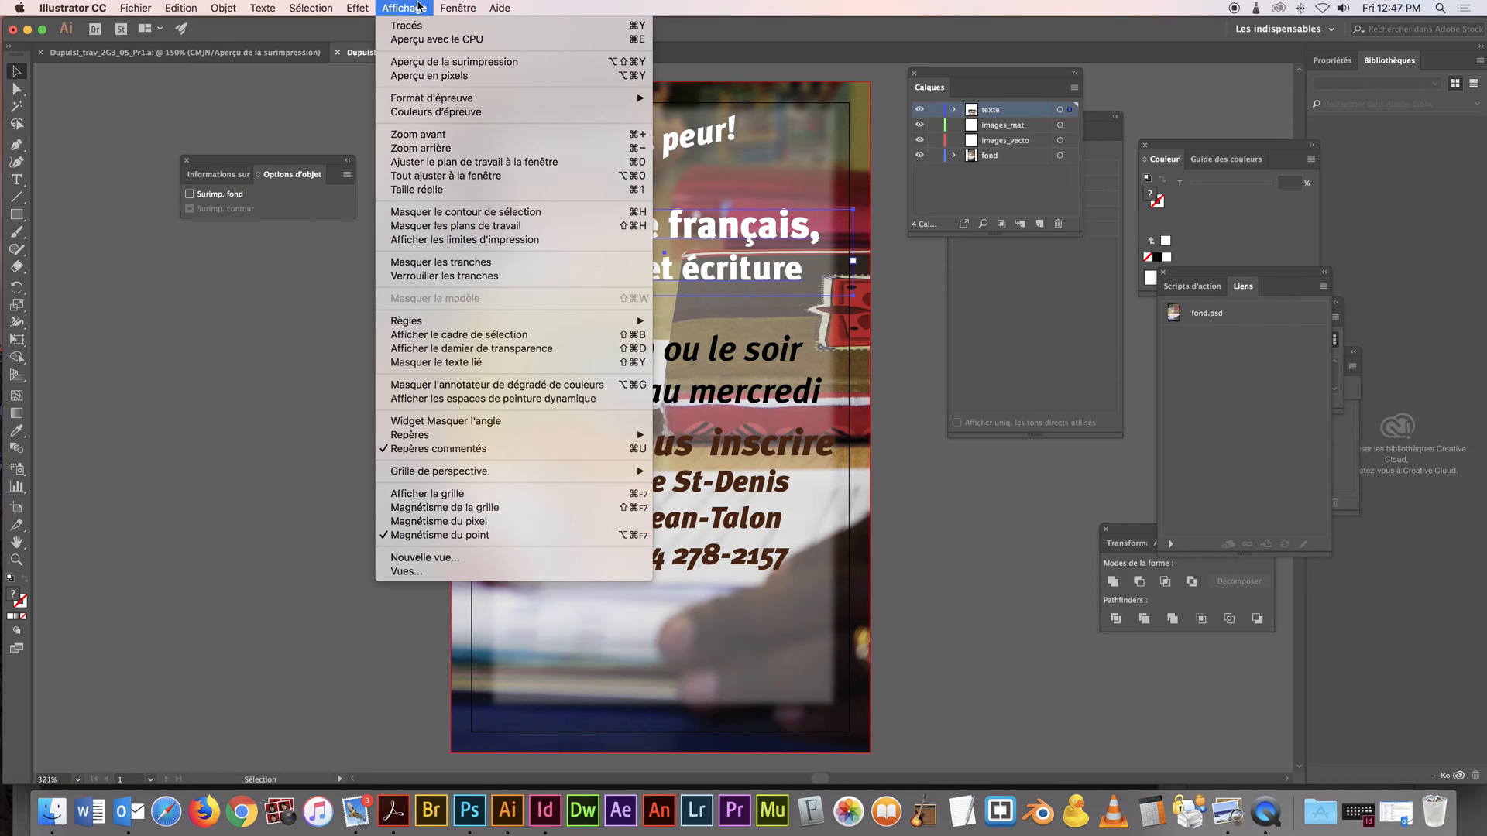
left_click(418, 7)
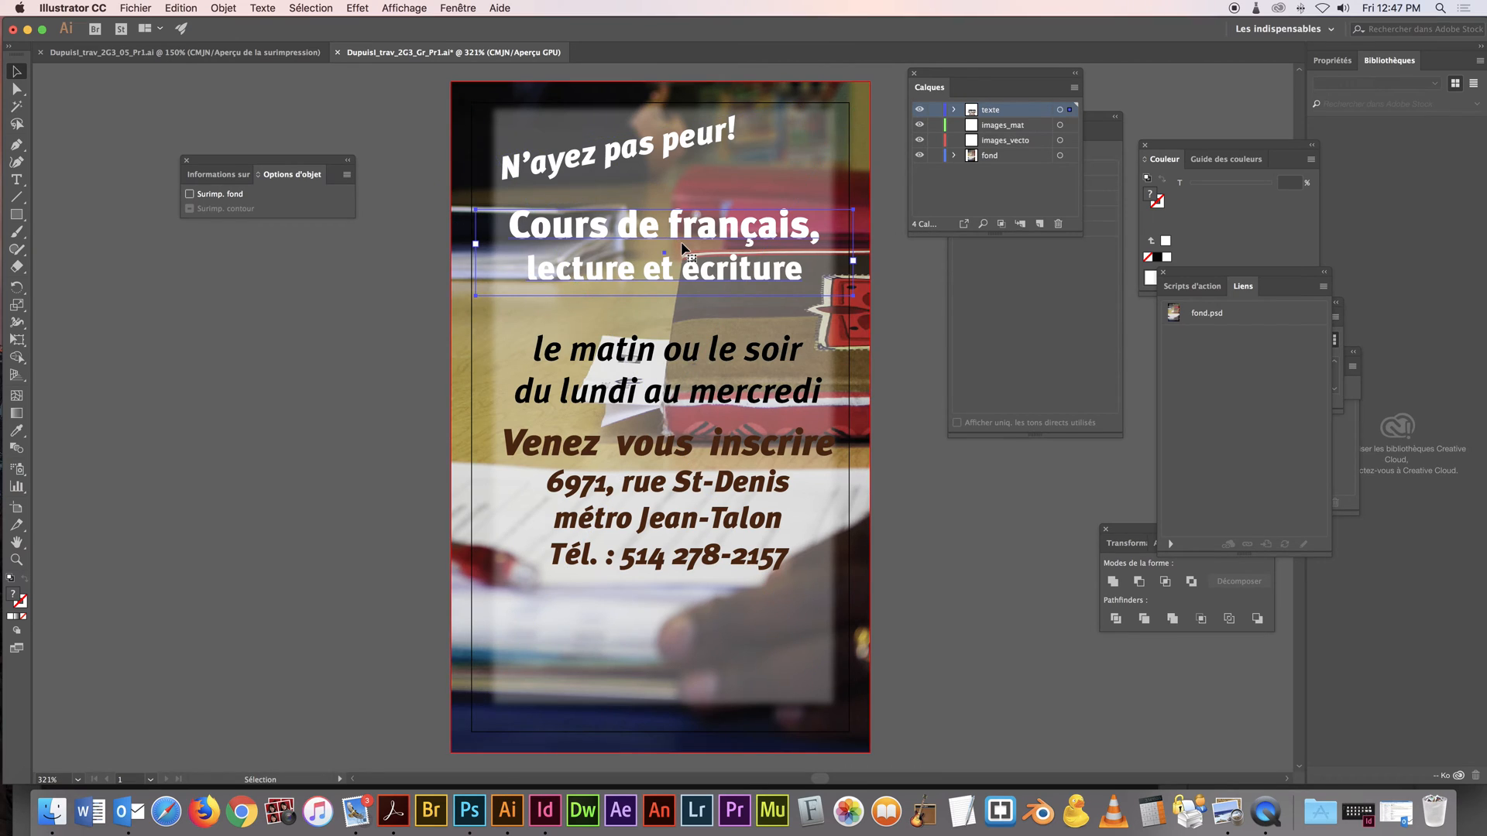
key("e")
left_click_drag(858, 209, 834, 177)
key("super+z")
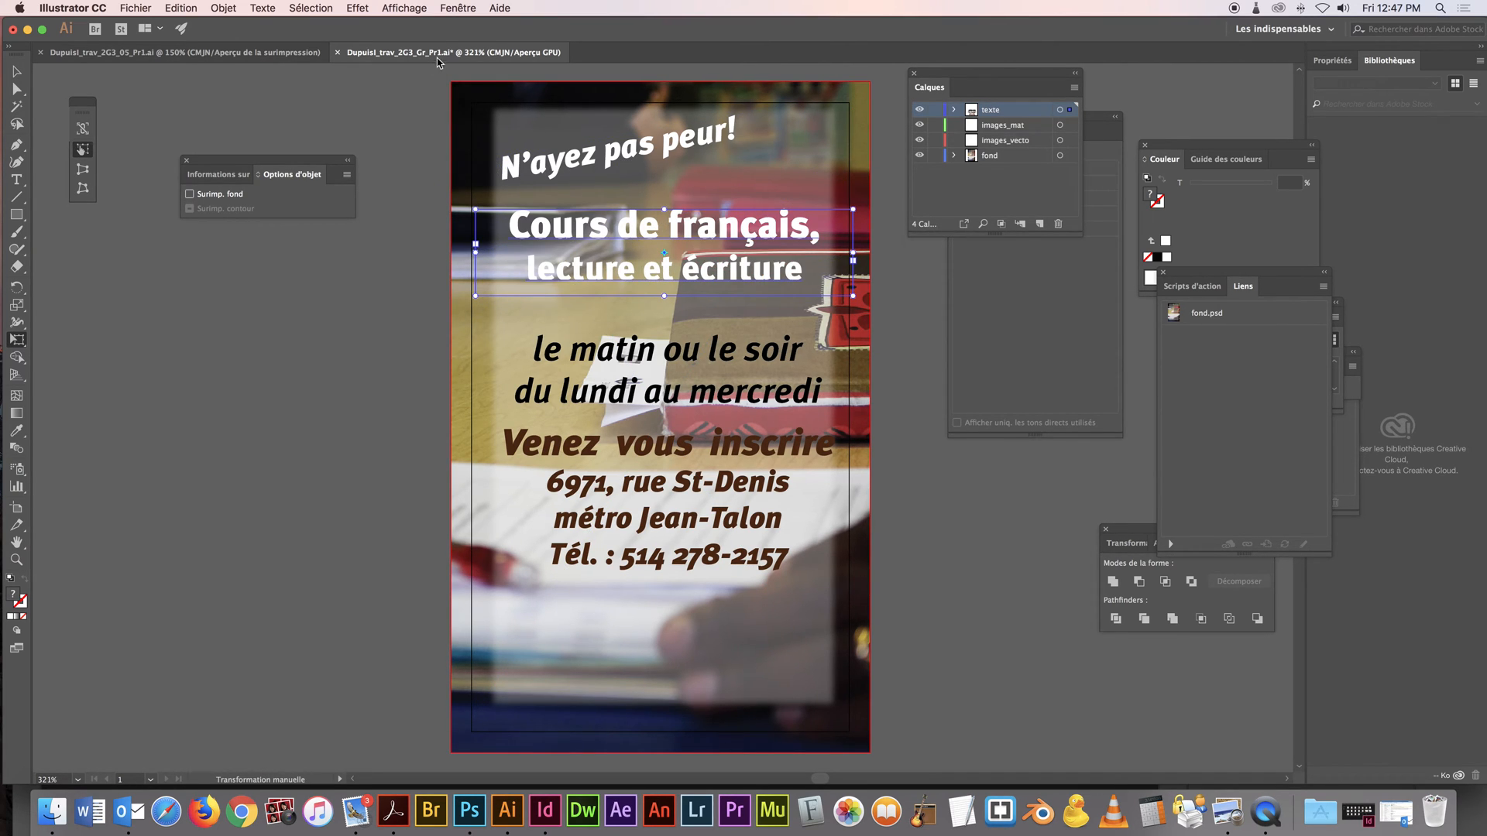
Show the character settings for the course title text and place them just below the object options, beside the card
left_click(457, 8)
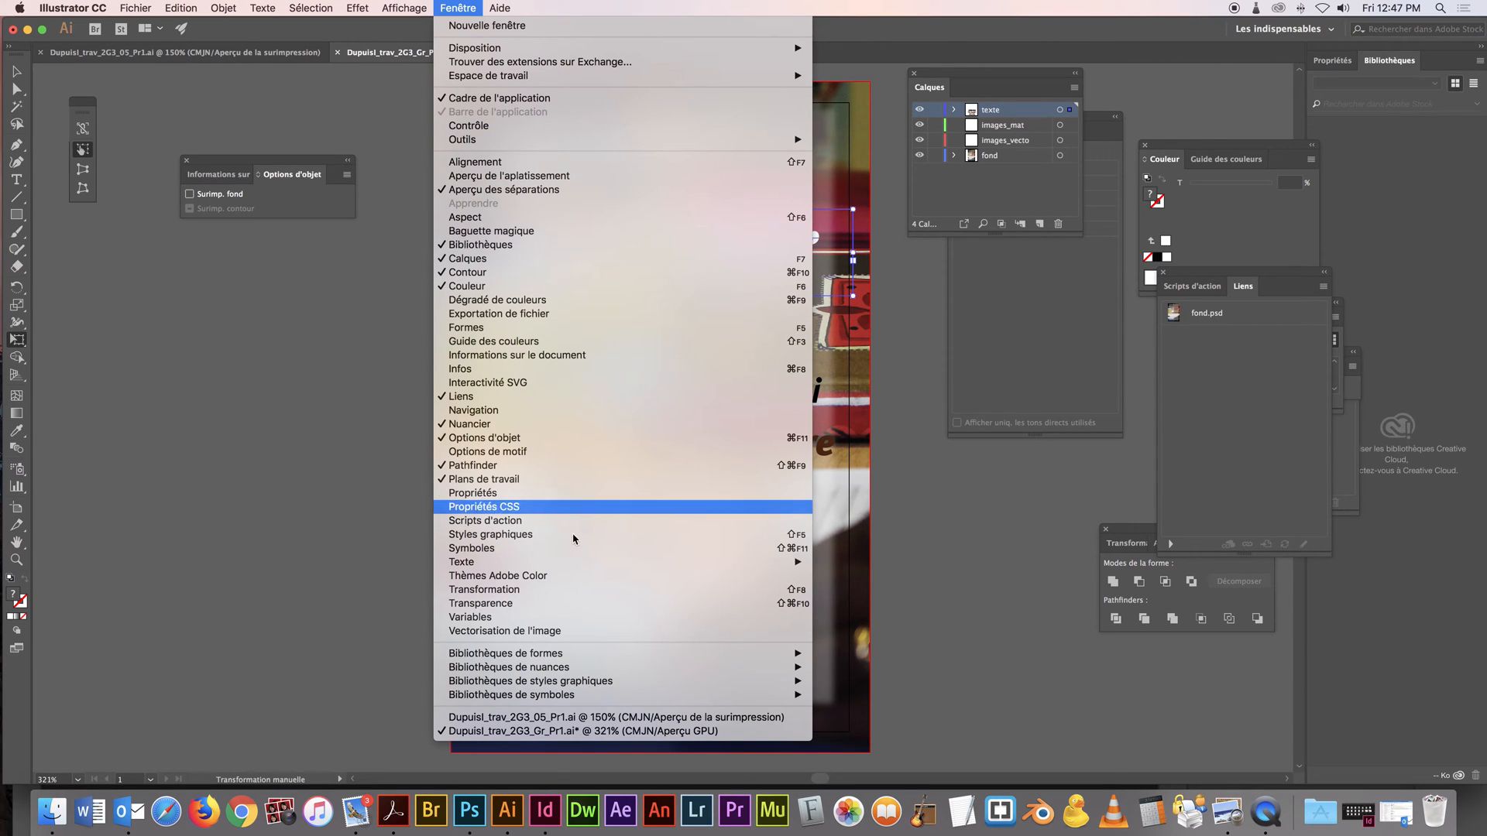
mouse_move(597, 563)
left_click(852, 563)
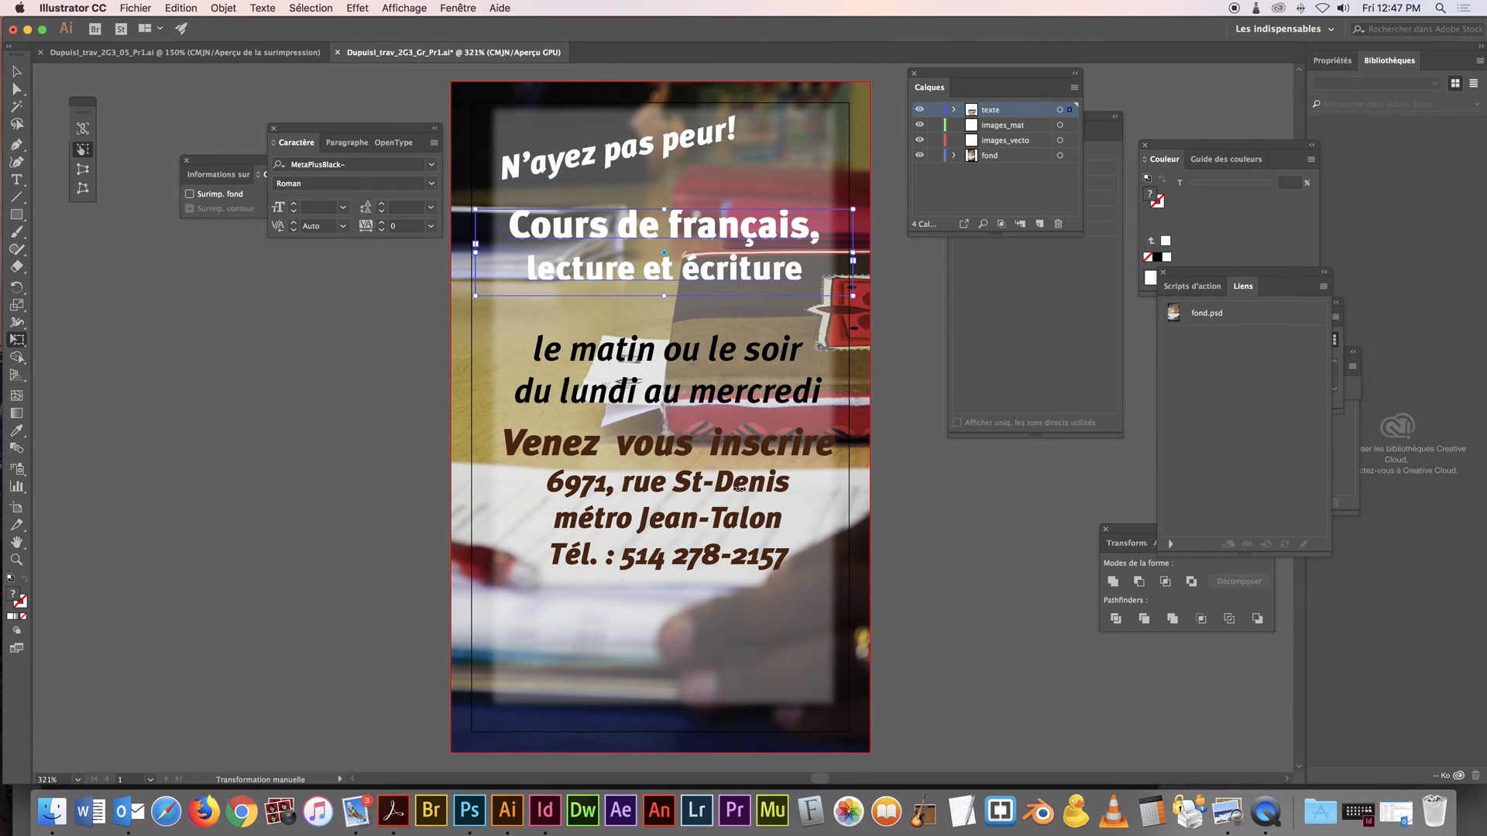
left_click_drag(306, 135, 249, 231)
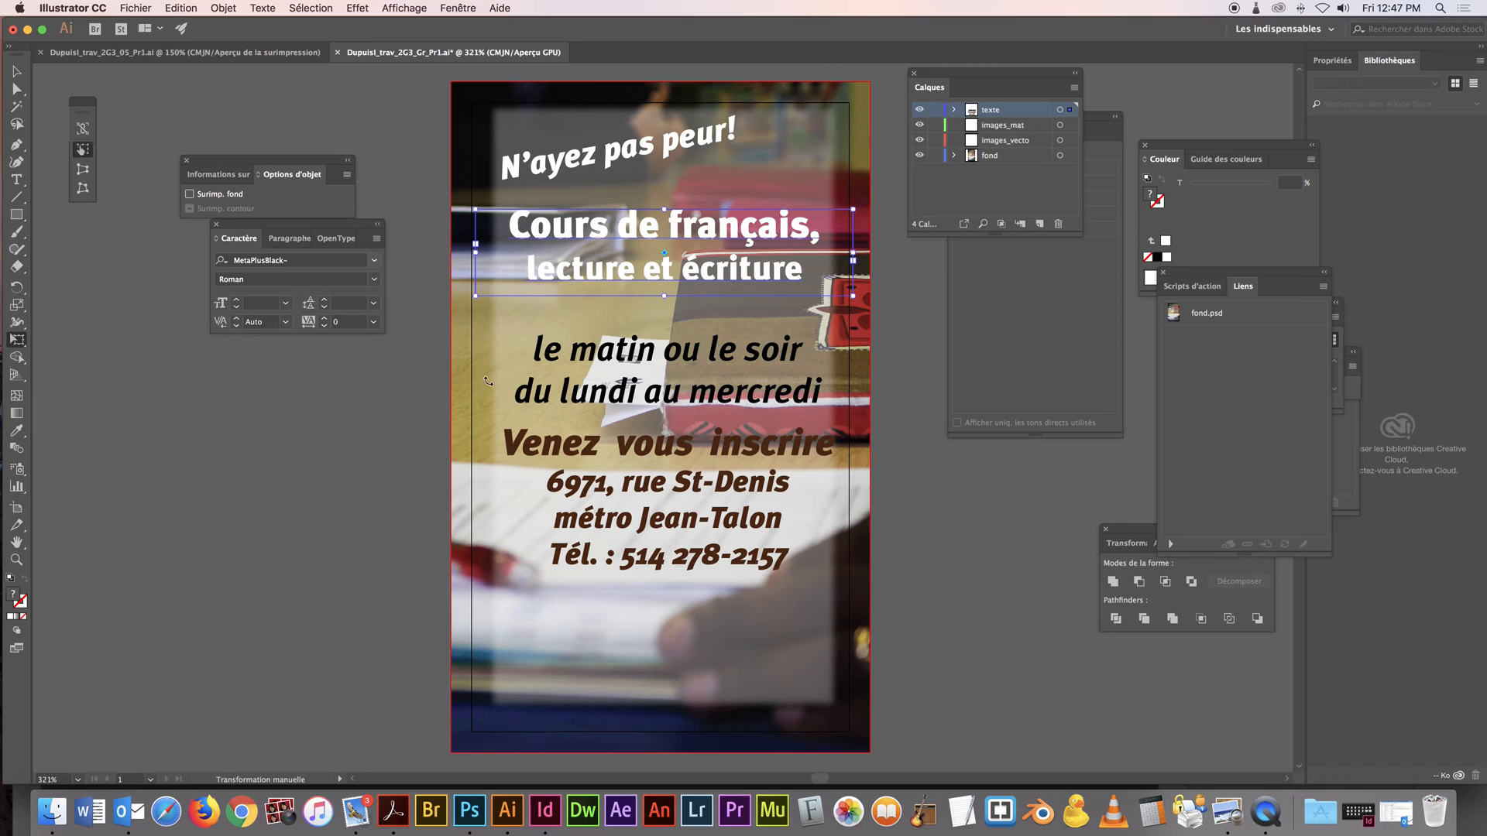
Undo the last moves of the text blocks and create an area-text placeholder about 1.13 by 0.32 in above the slogan
left_click(17, 179)
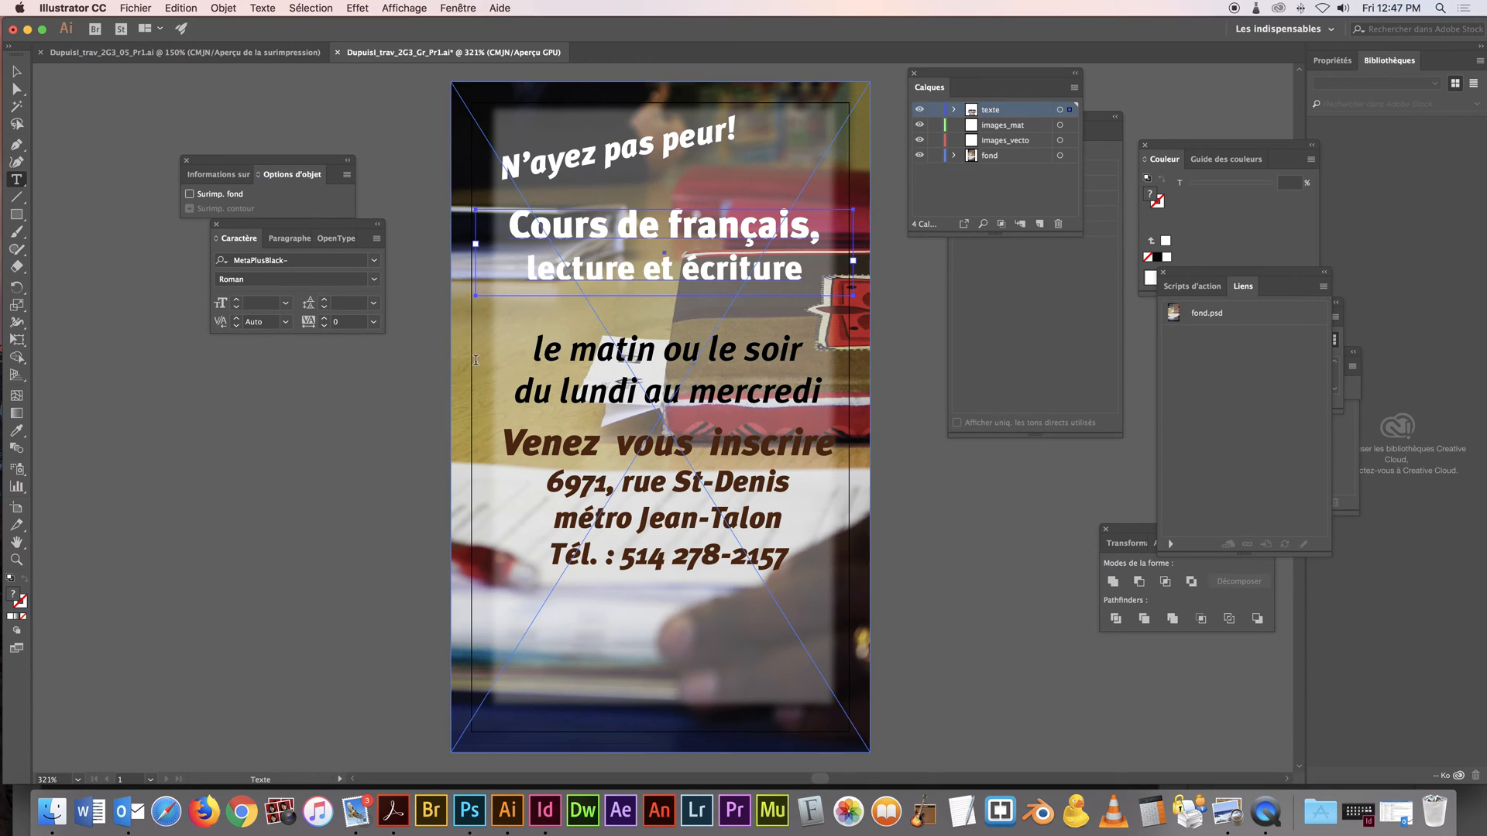
left_click_drag(533, 350, 558, 418)
key("super+z")
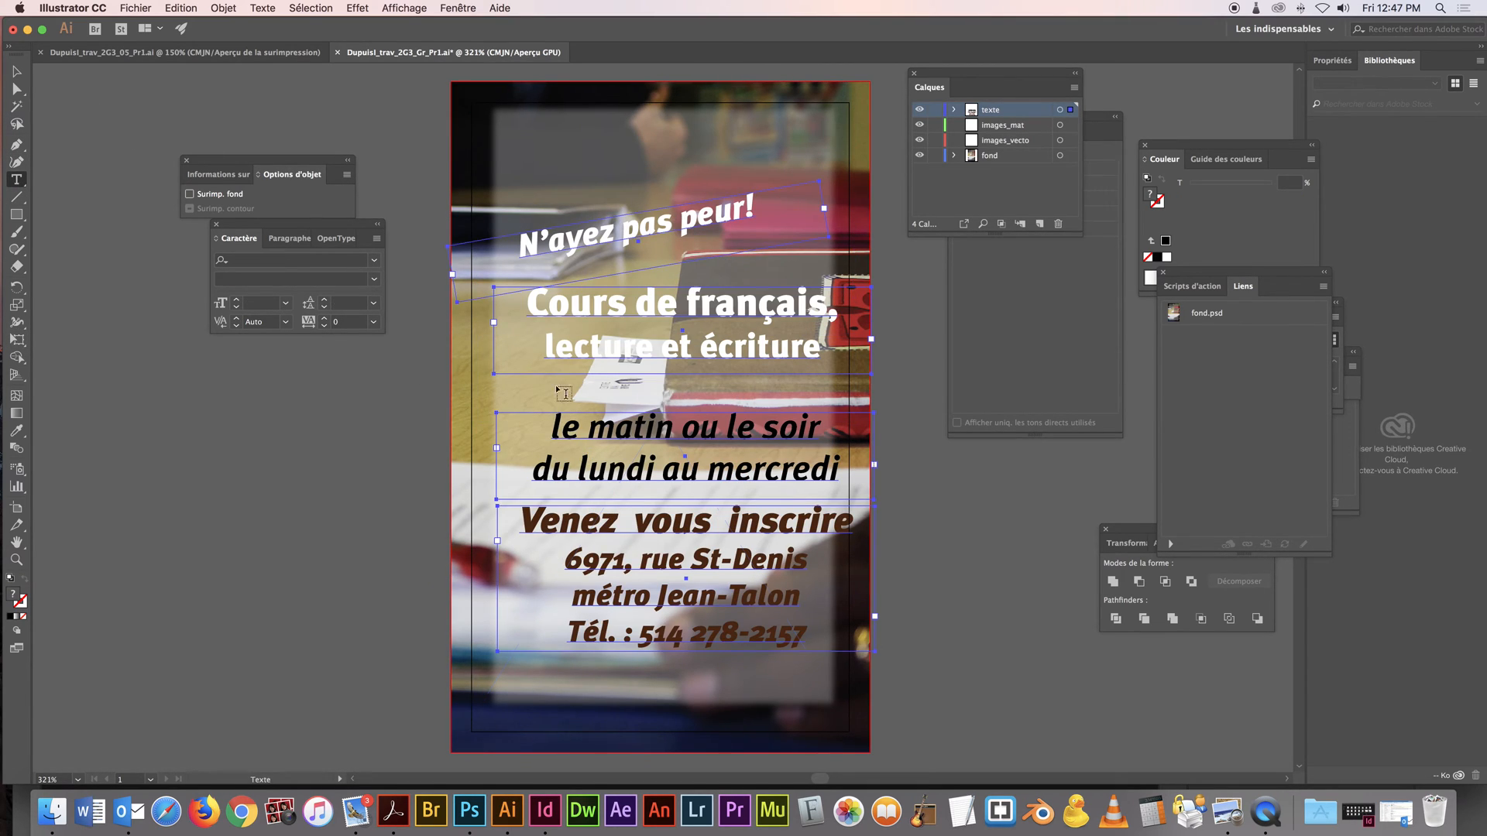
left_click_drag(517, 123, 707, 175)
key("Escape")
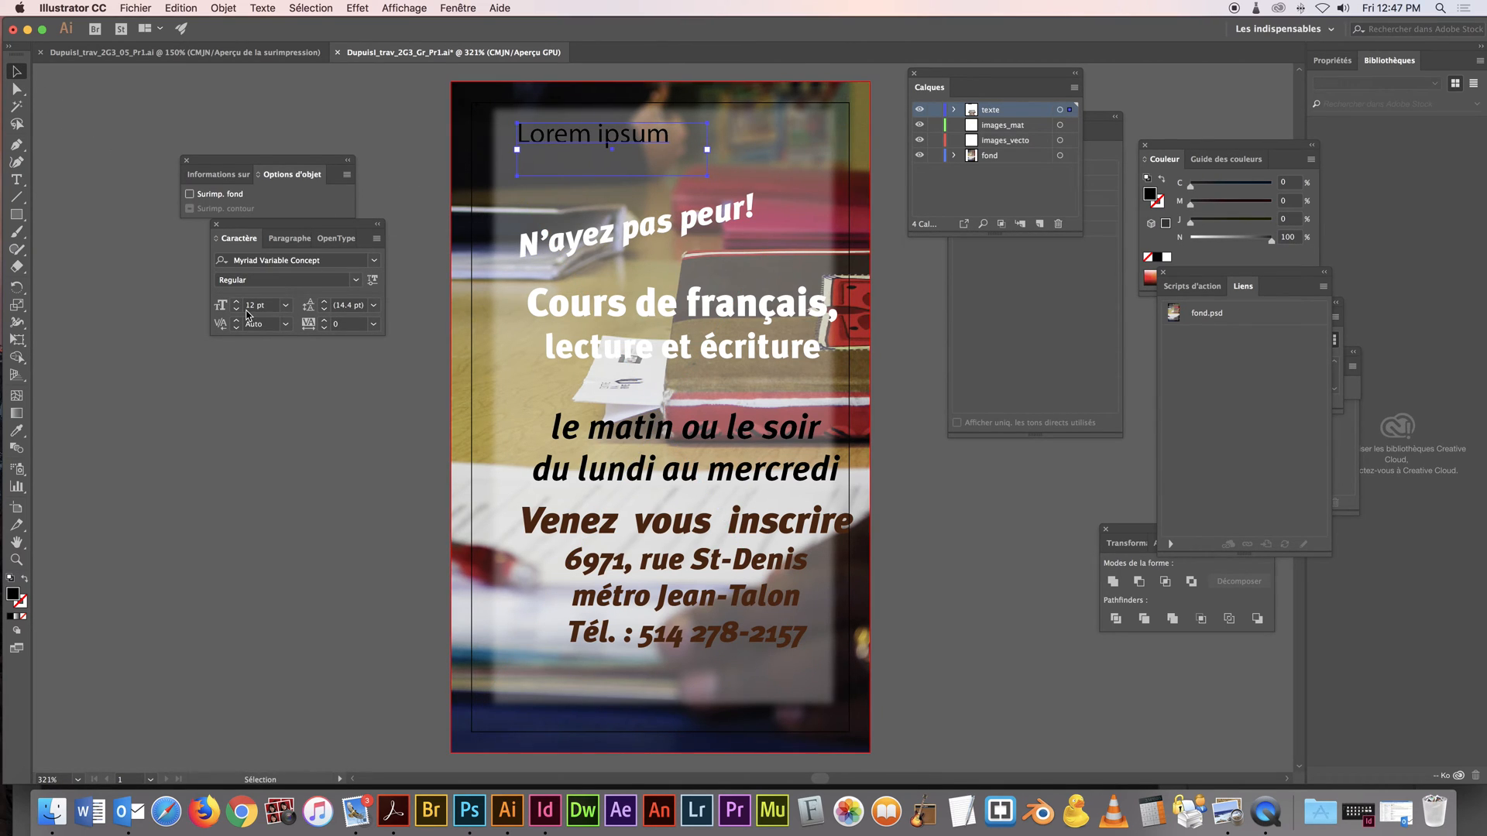
Show all character options, try the character rotation setting on the placeholder text, and check the paragraph options
left_click(377, 240)
left_click(411, 237)
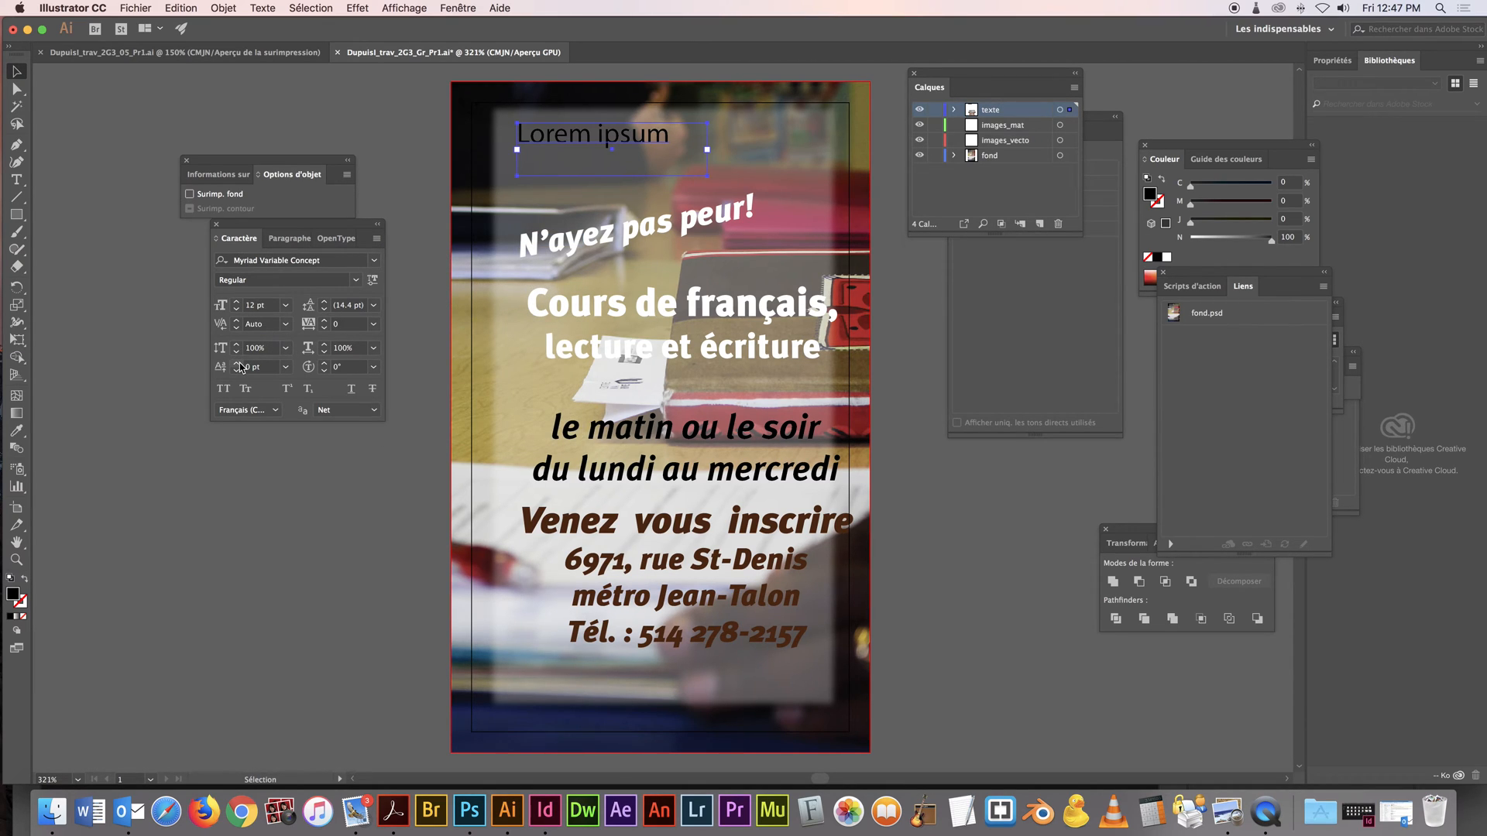
left_click(325, 364)
left_click(325, 364)
left_click(326, 364)
left_click(325, 364)
left_click(325, 364)
left_click(326, 364)
left_click(324, 371)
left_click(325, 371)
left_click(324, 371)
left_click(324, 371)
left_click(324, 371)
left_click(325, 371)
left_click(286, 246)
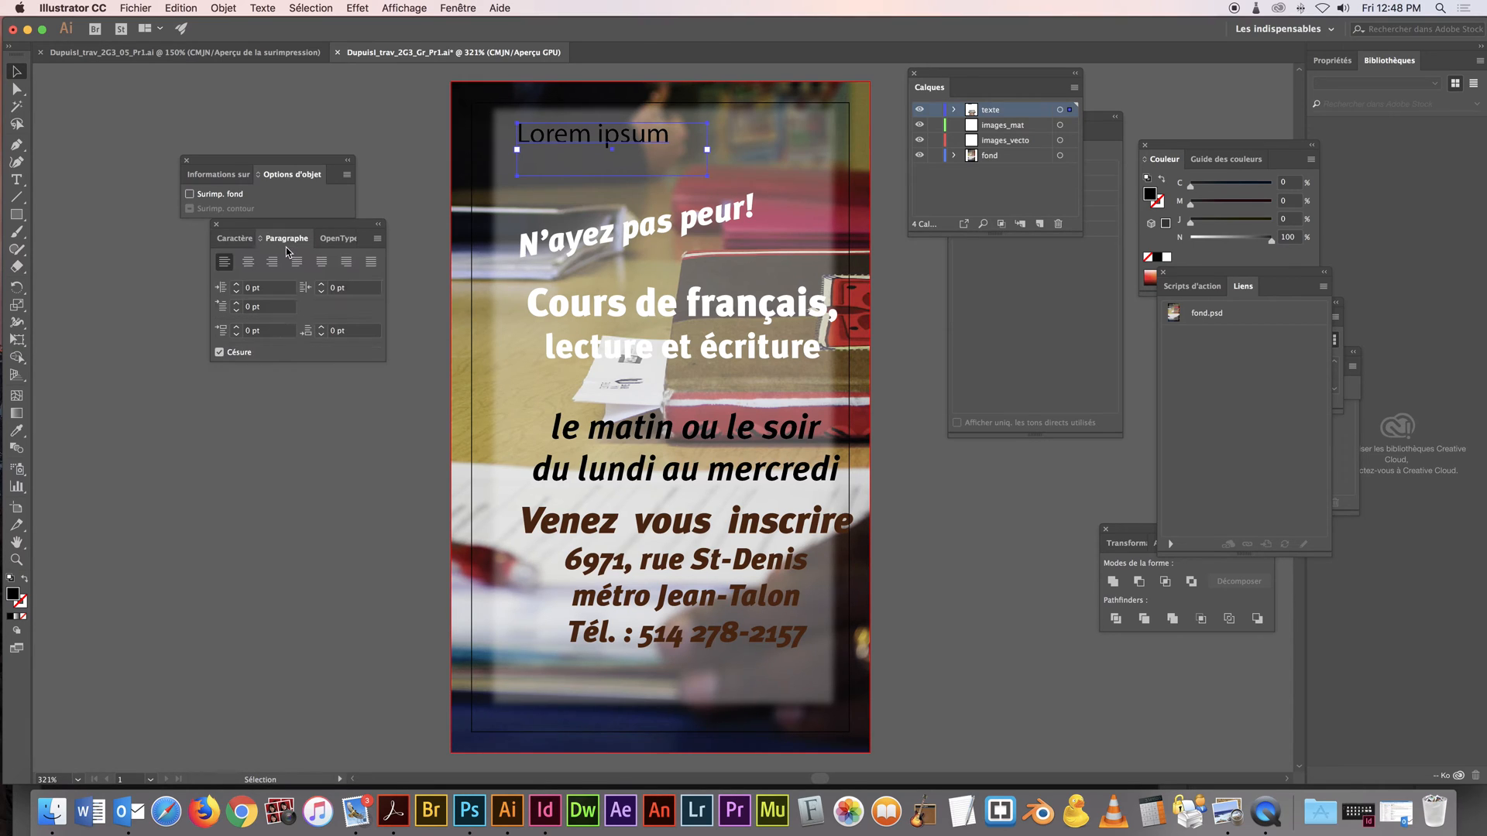
left_click(234, 242)
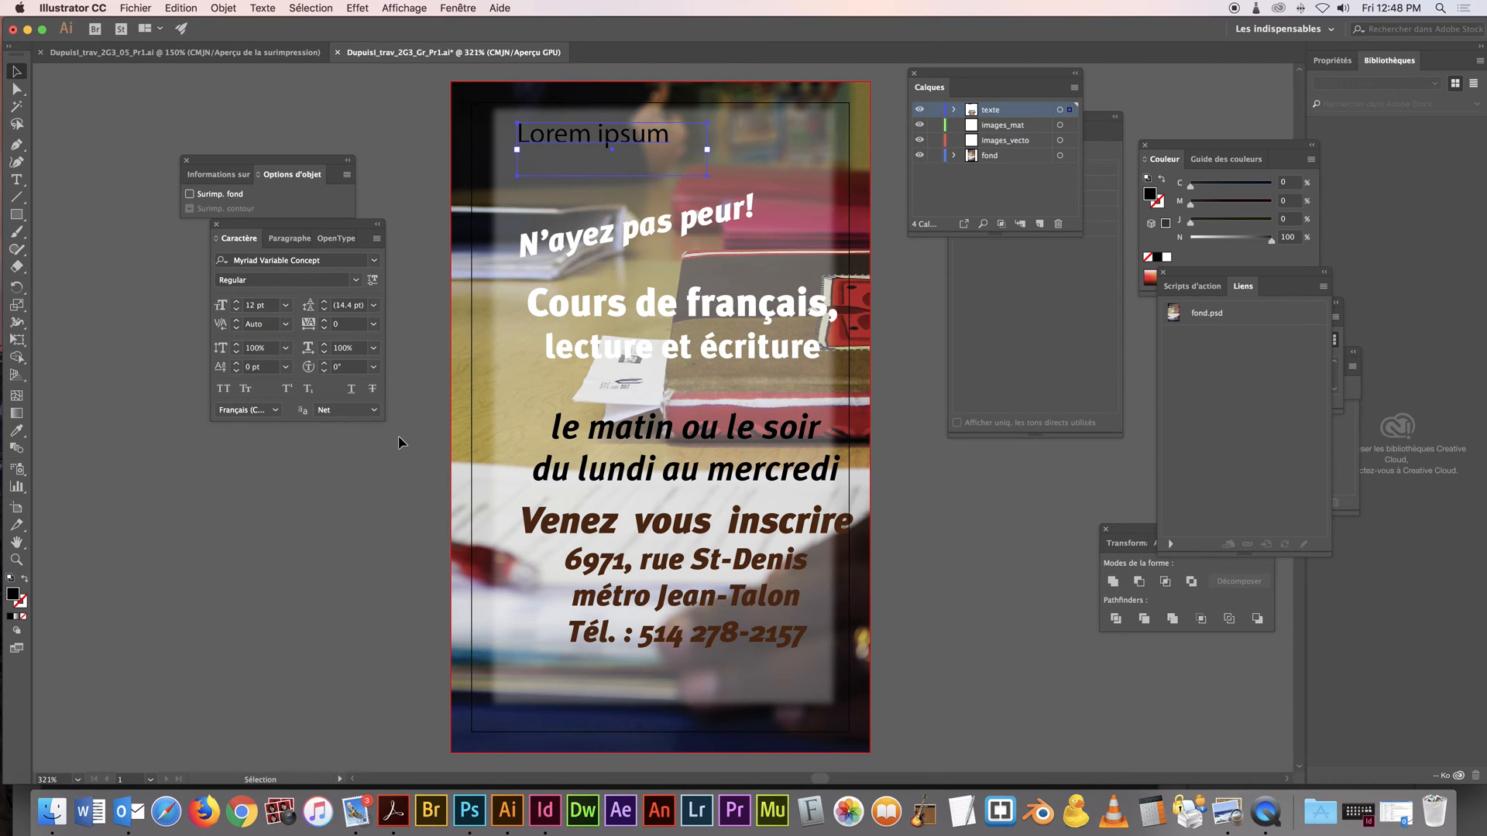
Show the Transform settings and place them beside the card, just below the layers list
left_click(463, 8)
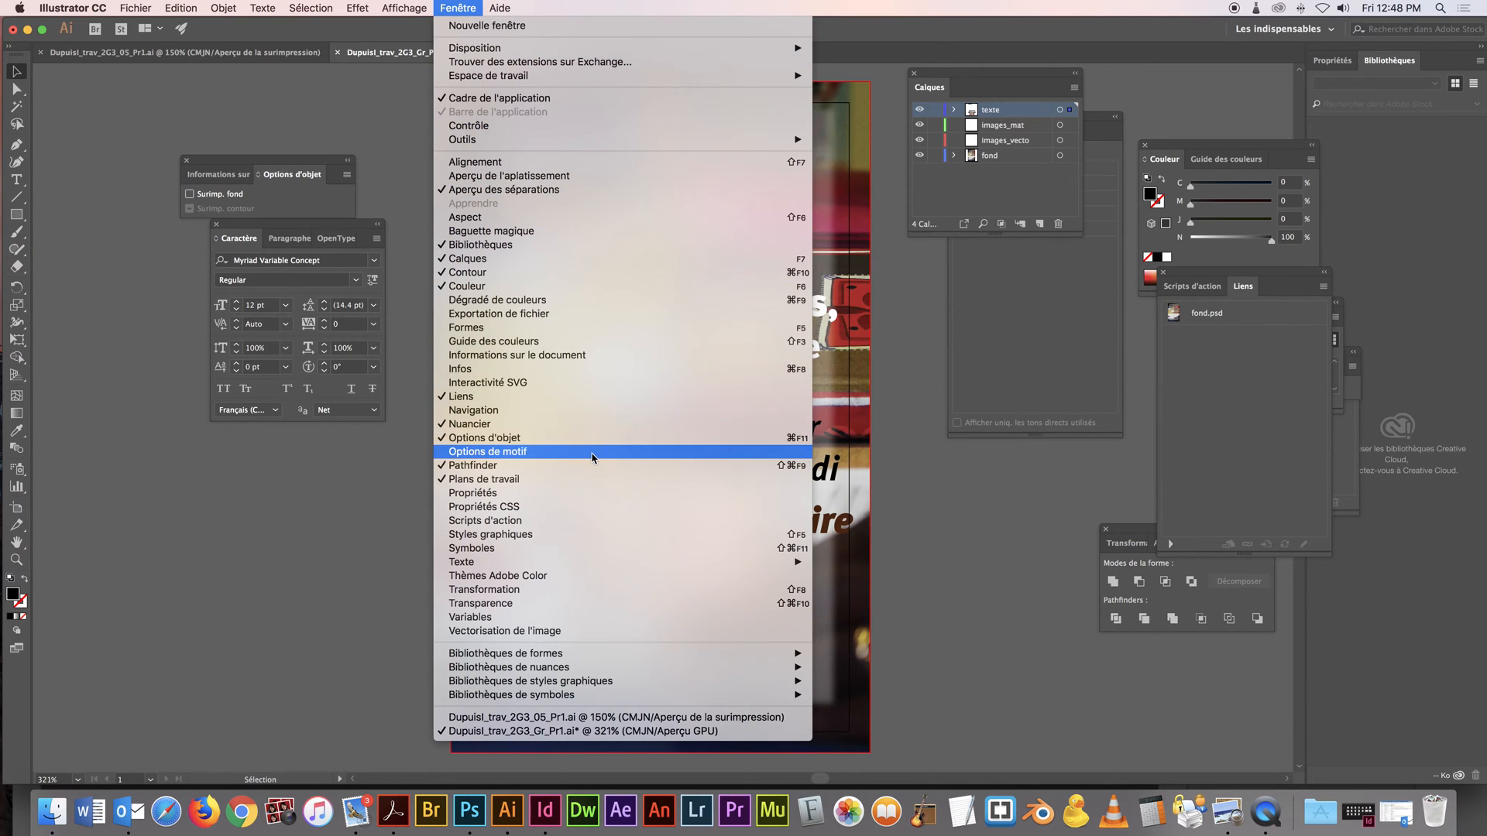
left_click(610, 589)
left_click_drag(1140, 534, 920, 258)
Try rotating the placeholder text to 90° and 60°, and delete the placeholder
left_click(954, 326)
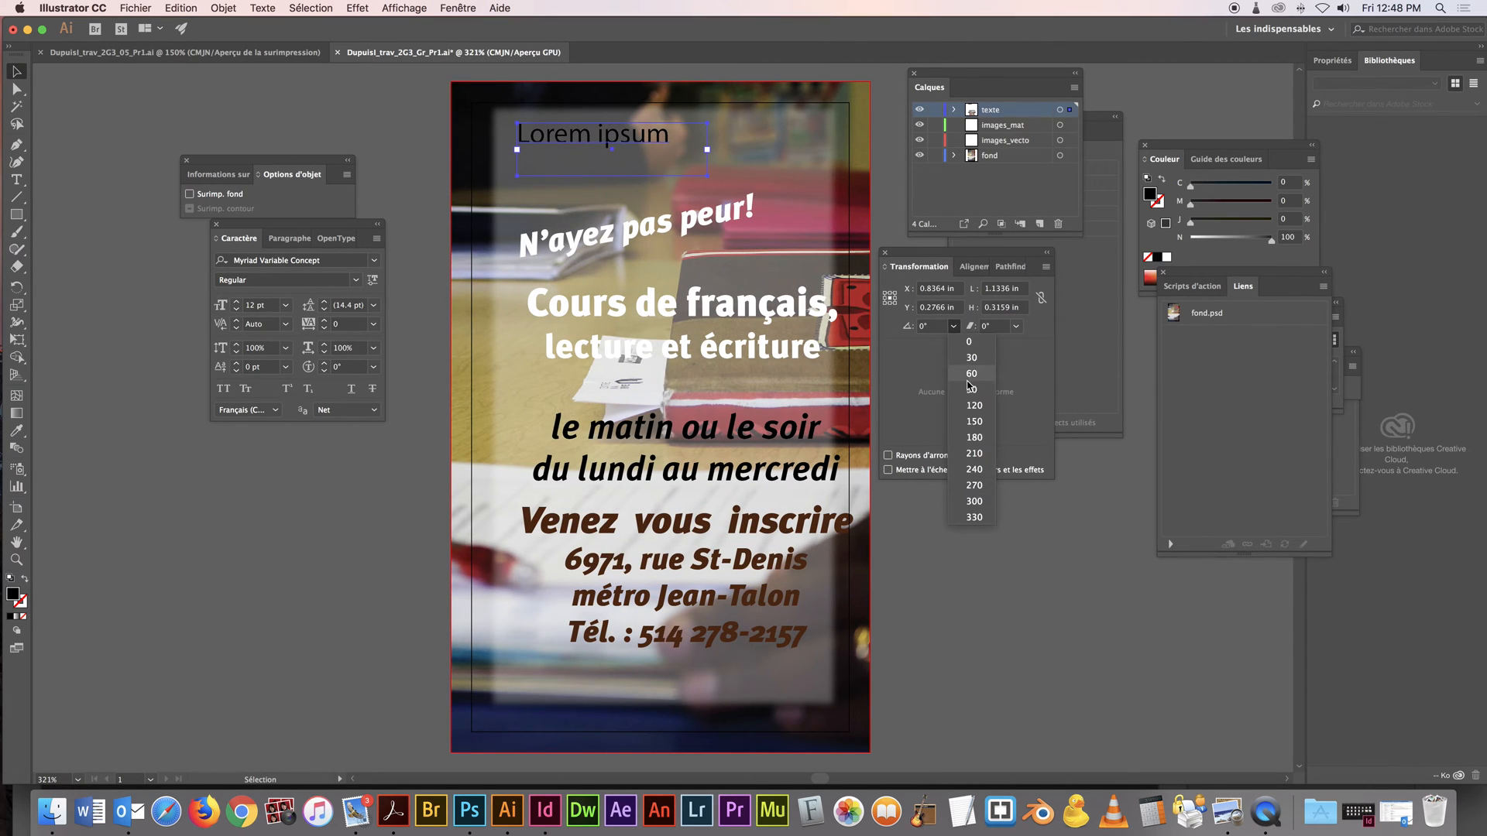
left_click(967, 392)
left_click(953, 326)
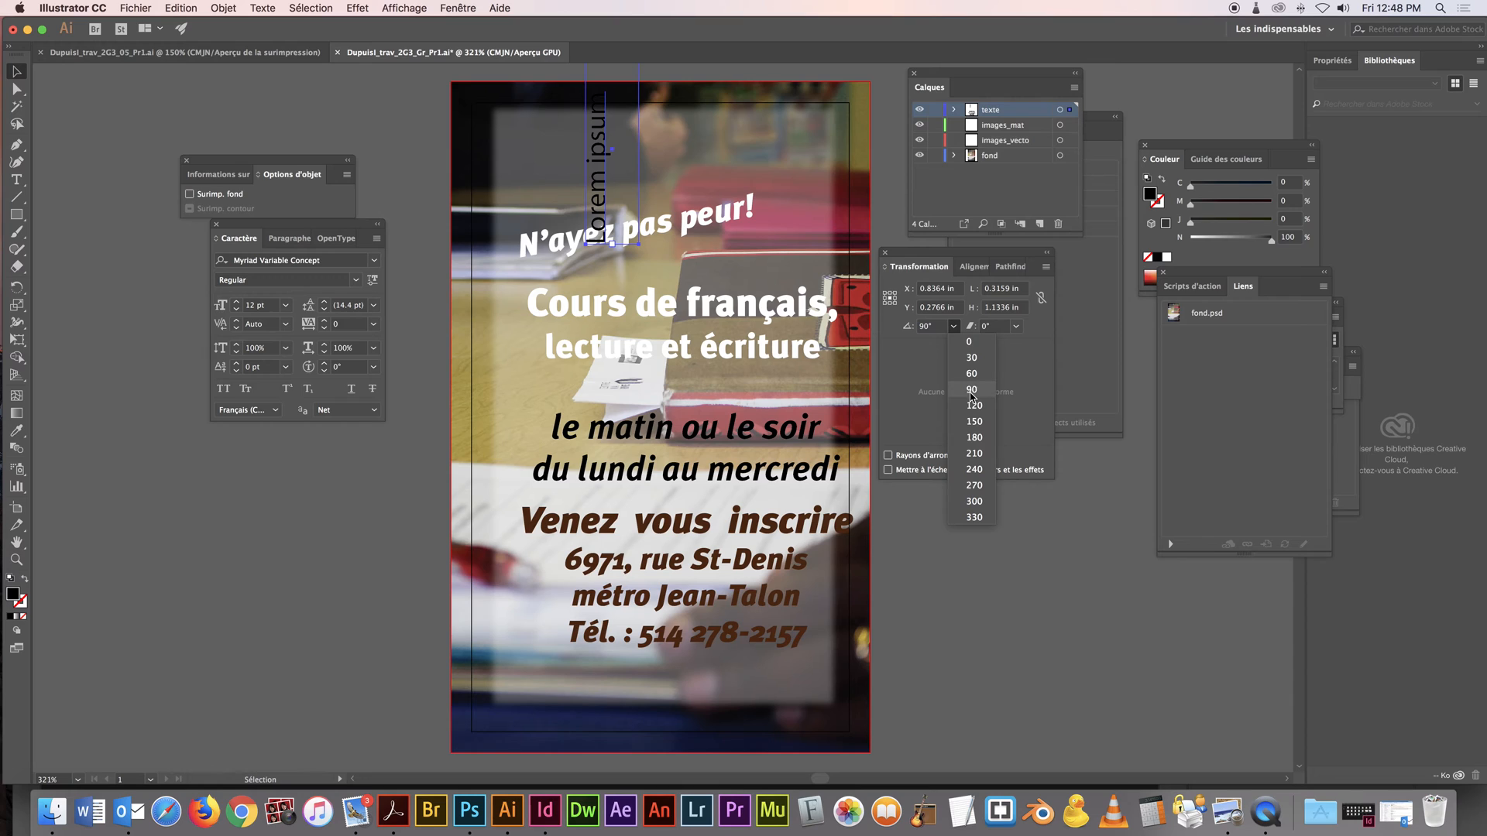
left_click(979, 378)
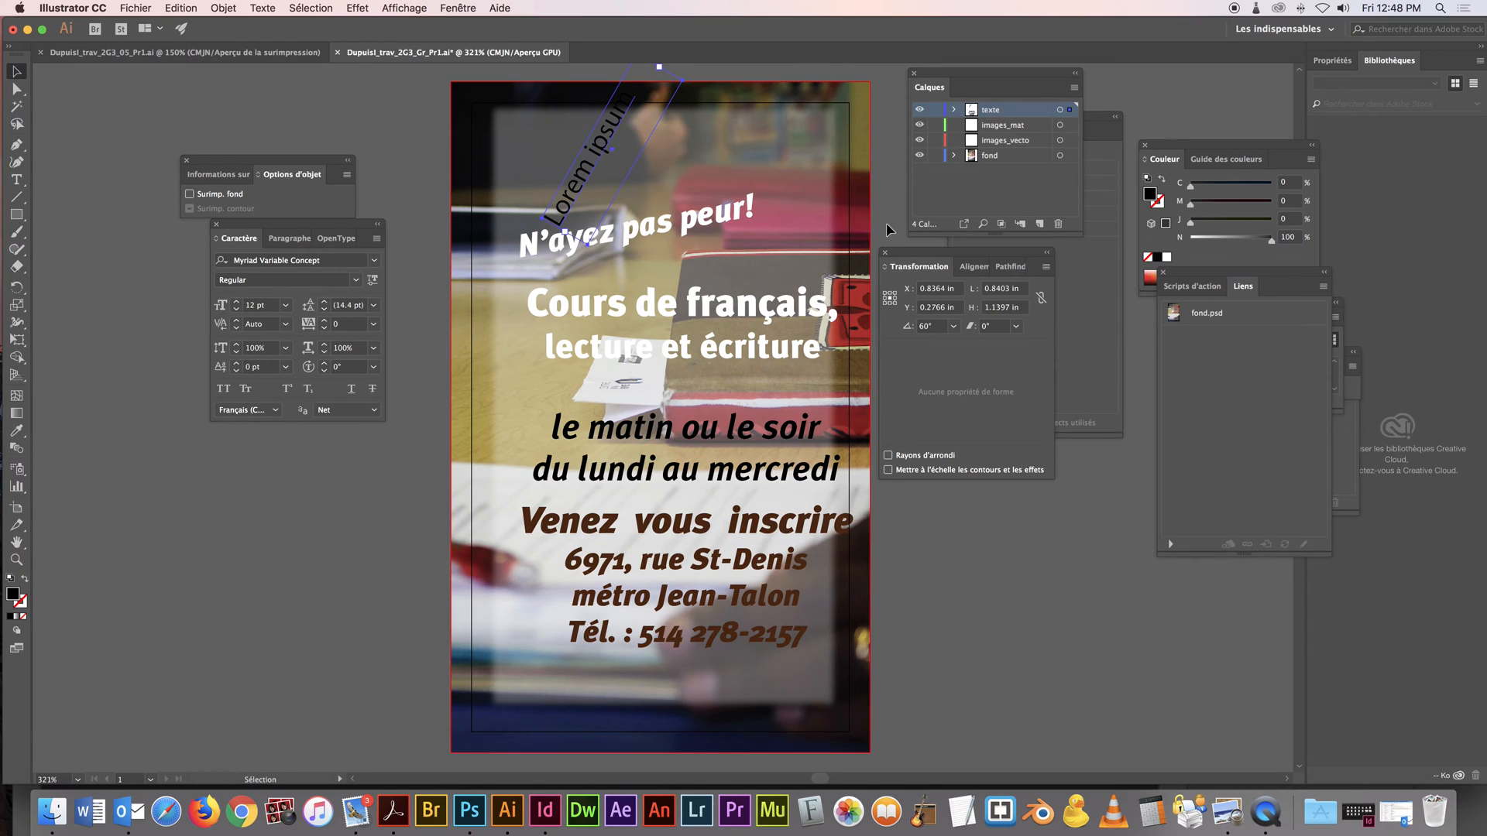
key("Delete")
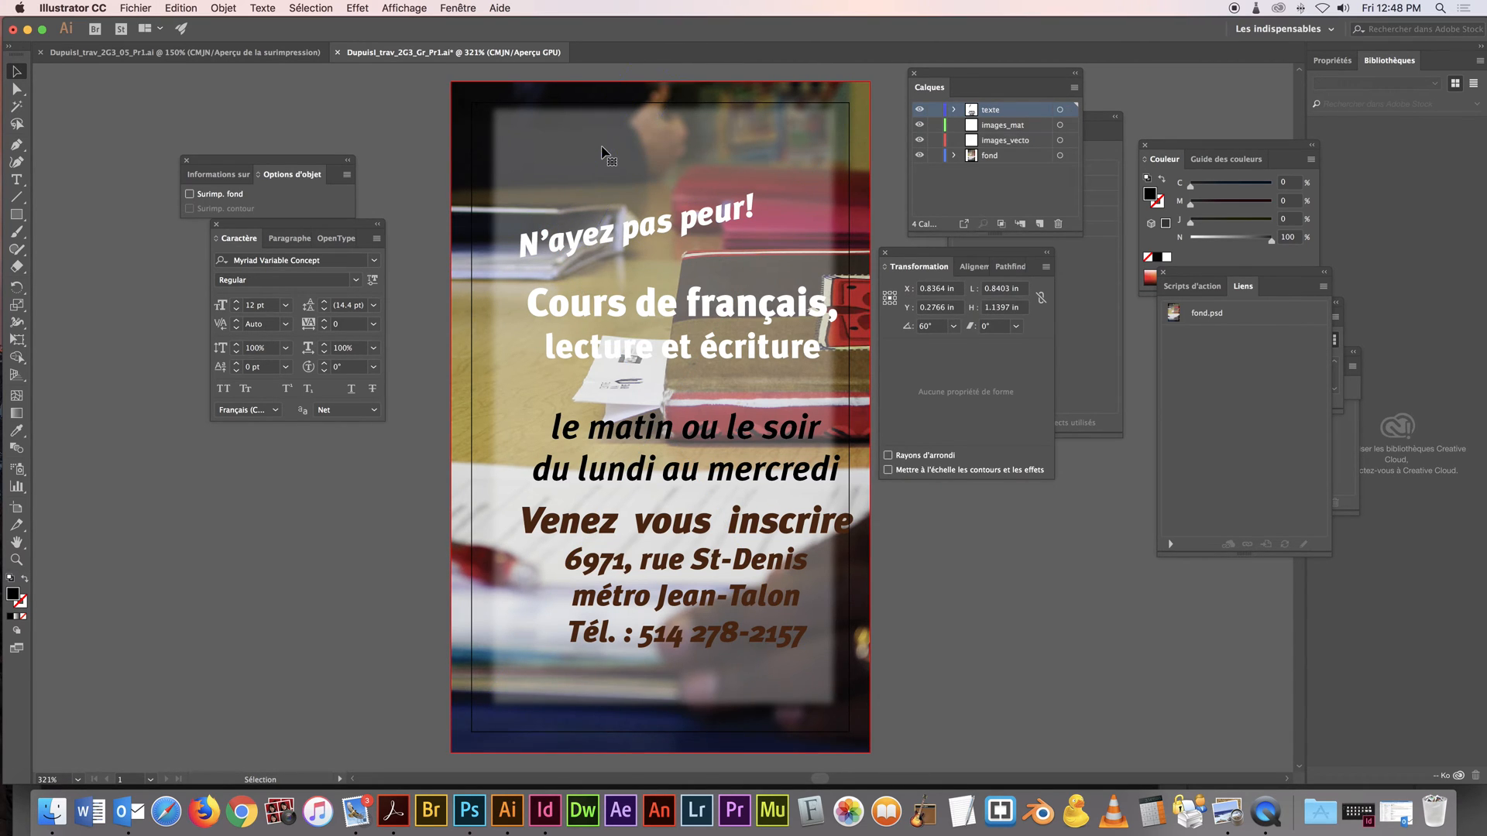
Move the slogan to the upper part of the white panel and the title, schedule and registration blocks together up beneath it
left_click(640, 237)
left_click_drag(639, 237, 622, 150)
left_click_drag(659, 314, 637, 242)
key("ctrl+z")
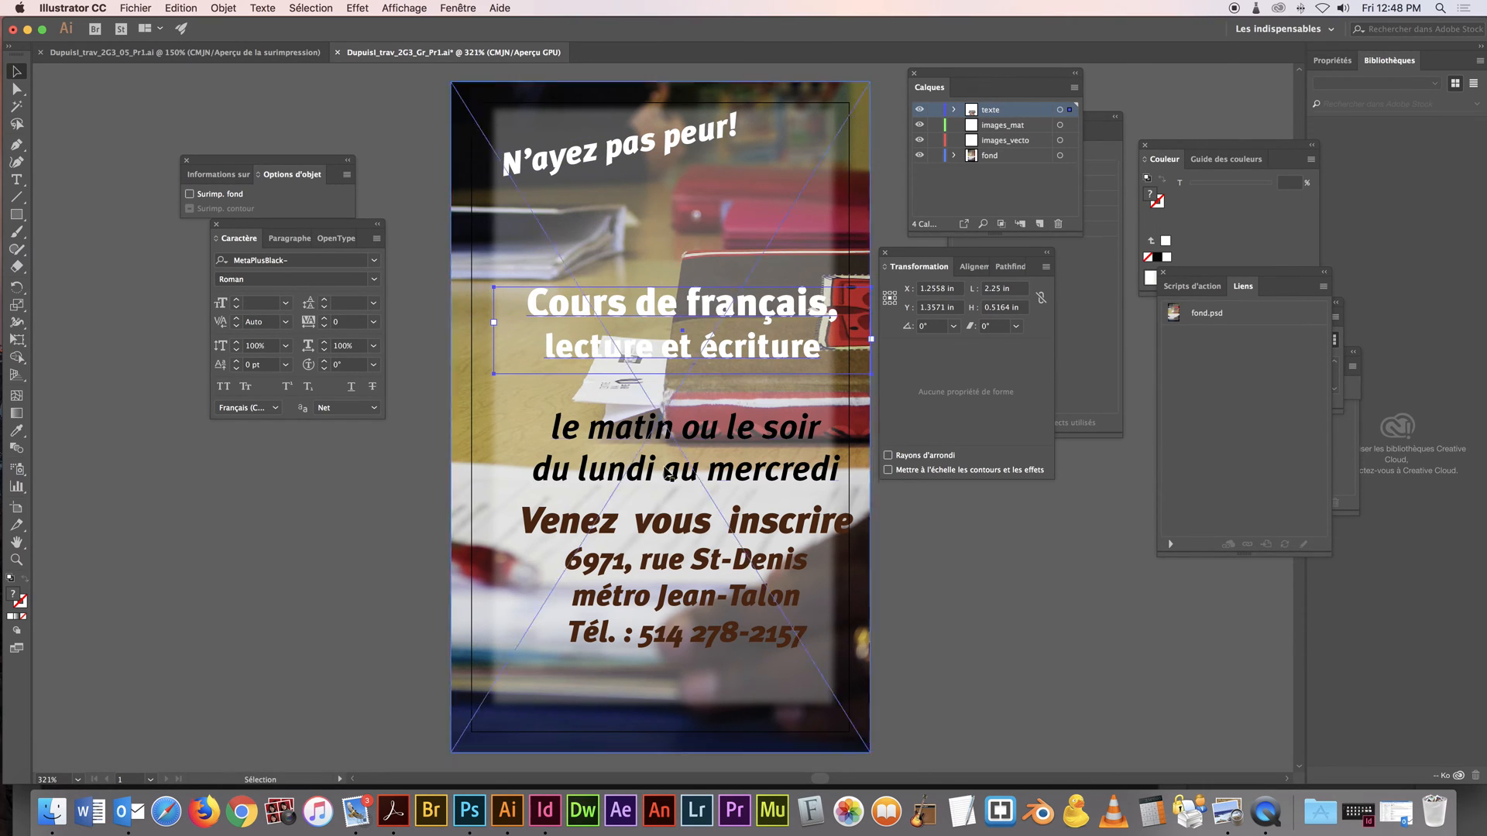
left_click(657, 480, "shift")
left_click(657, 529, "shift")
left_click_drag(657, 529, 639, 476)
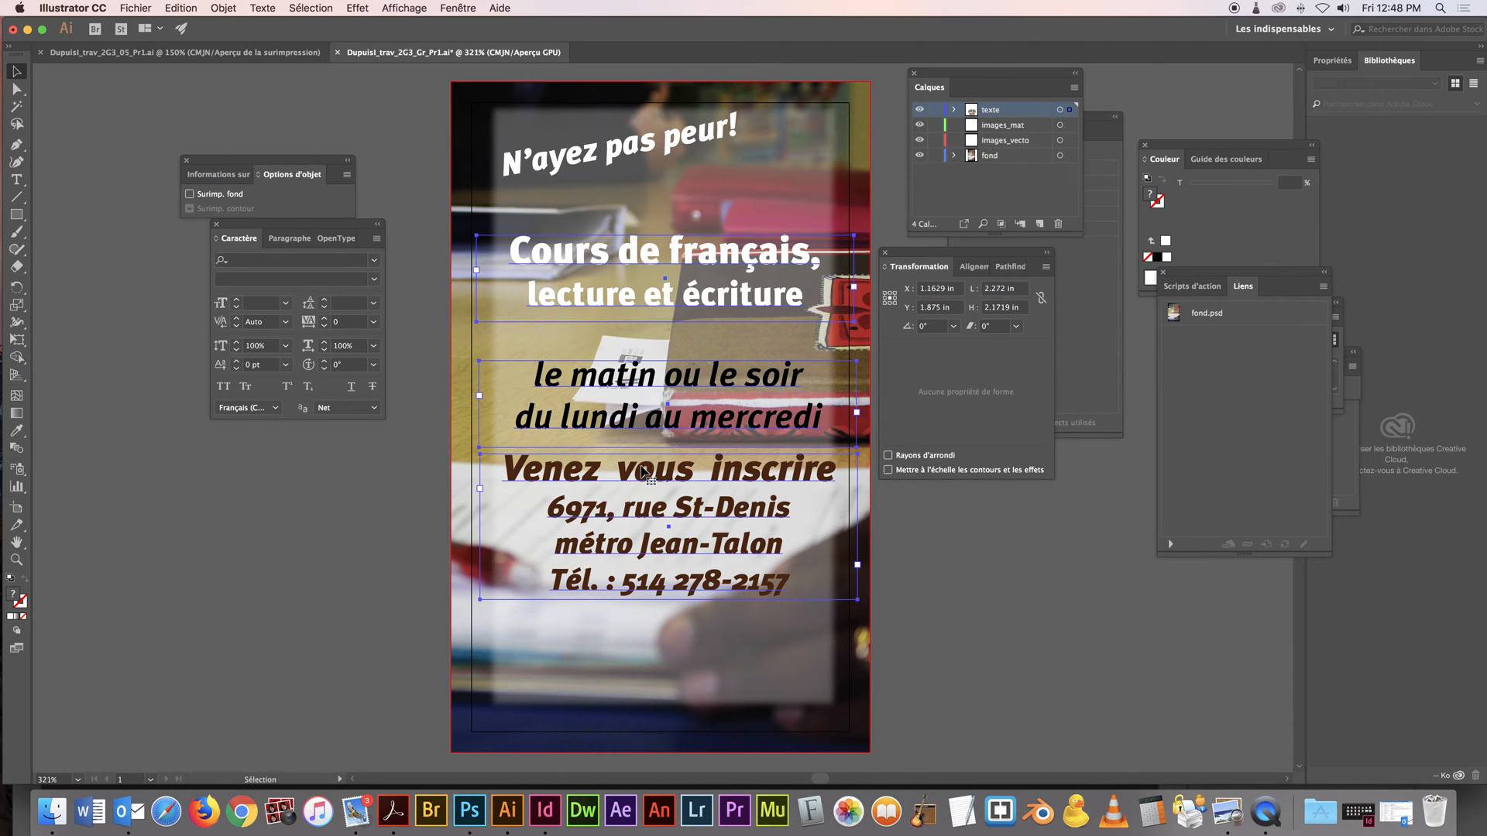
left_click_drag(768, 267, 768, 258)
left_click(398, 83)
Show the rulers and place two vertical and two horizontal guides framing the white panel's text area
left_click(16, 216)
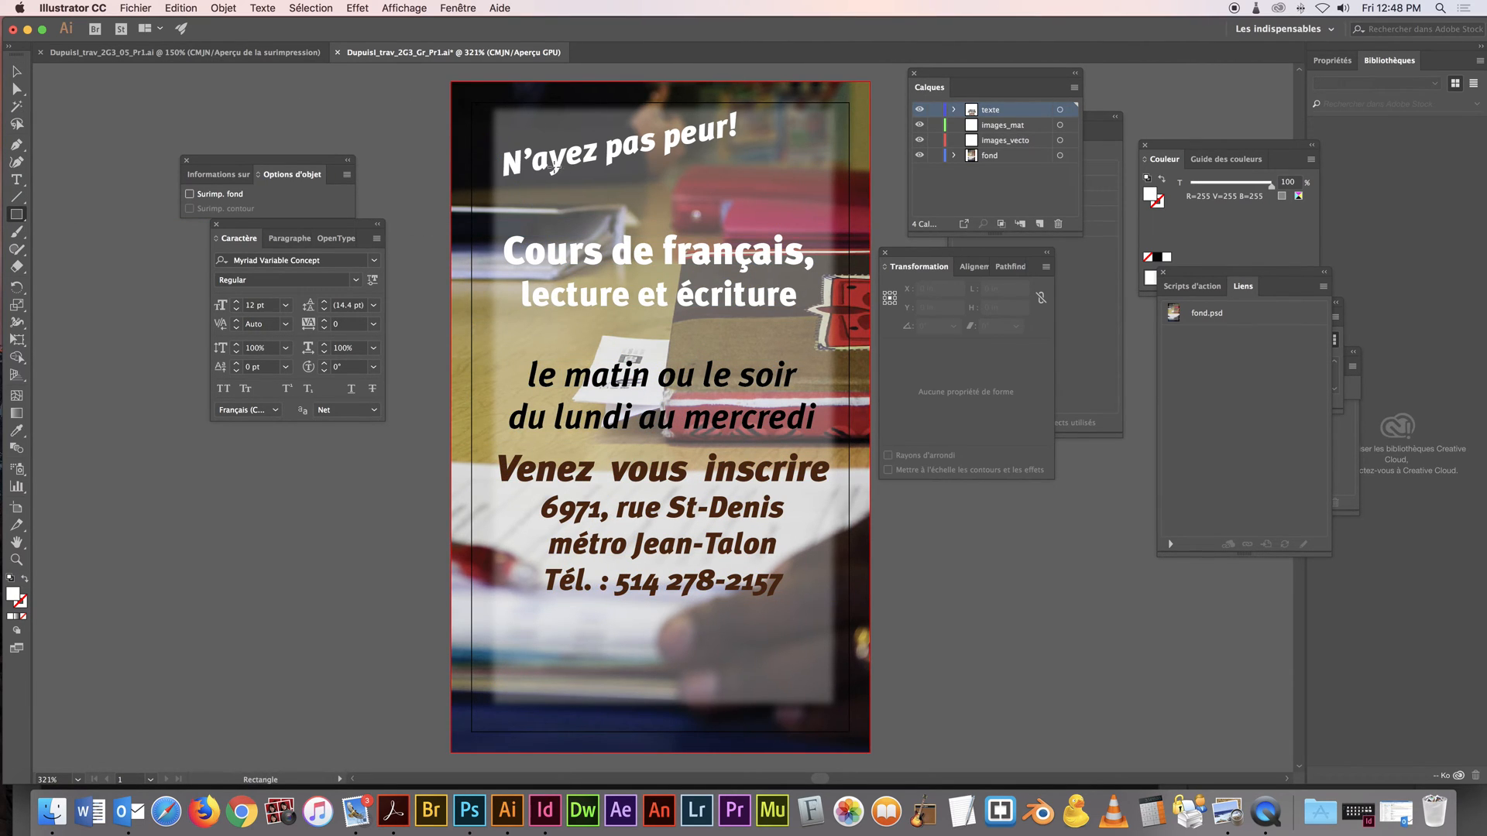
key("super+r")
left_click_drag(39, 161, 499, 180)
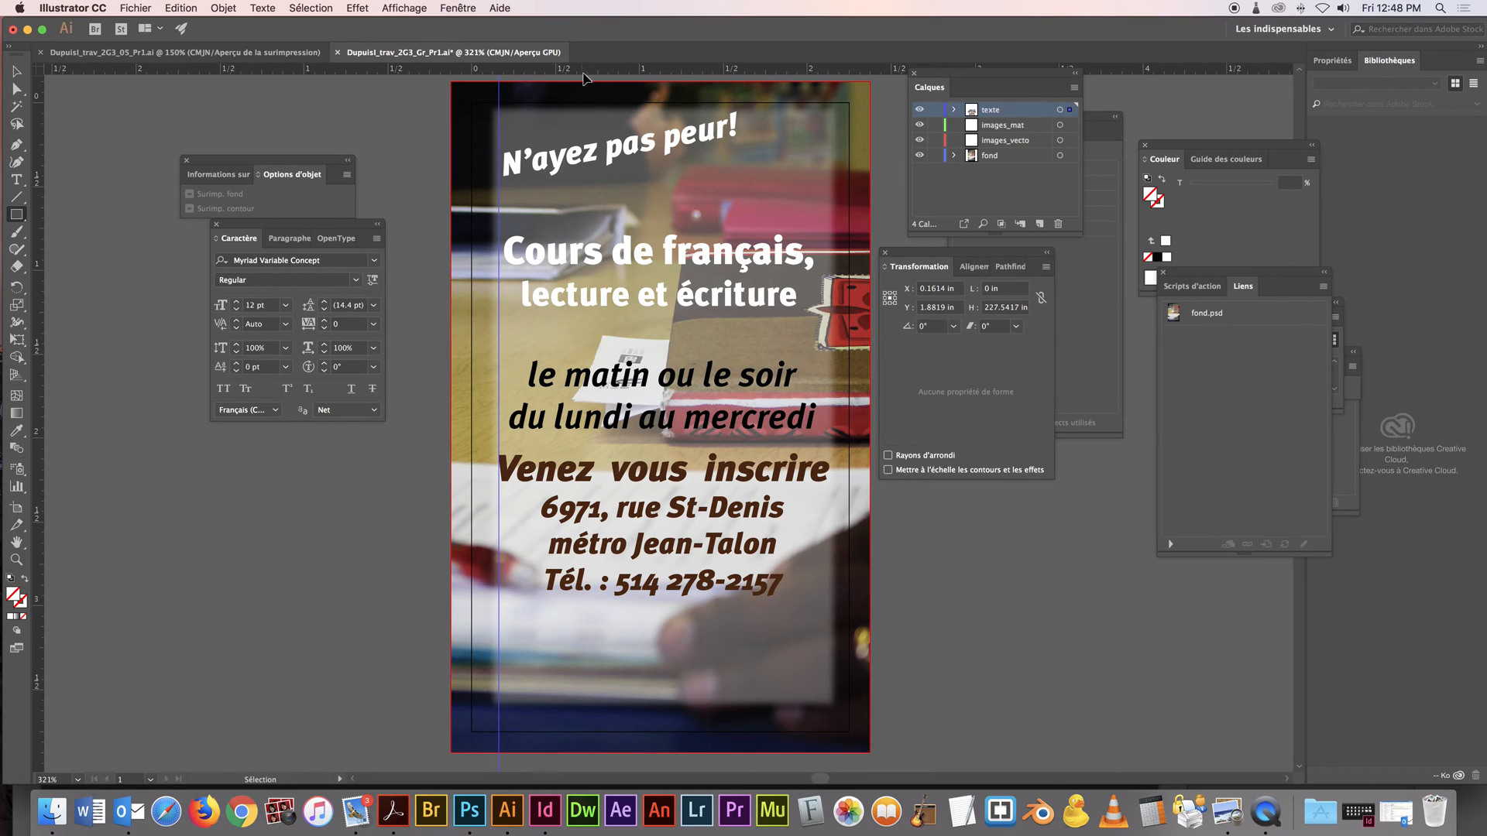
left_click_drag(586, 117, 587, 124)
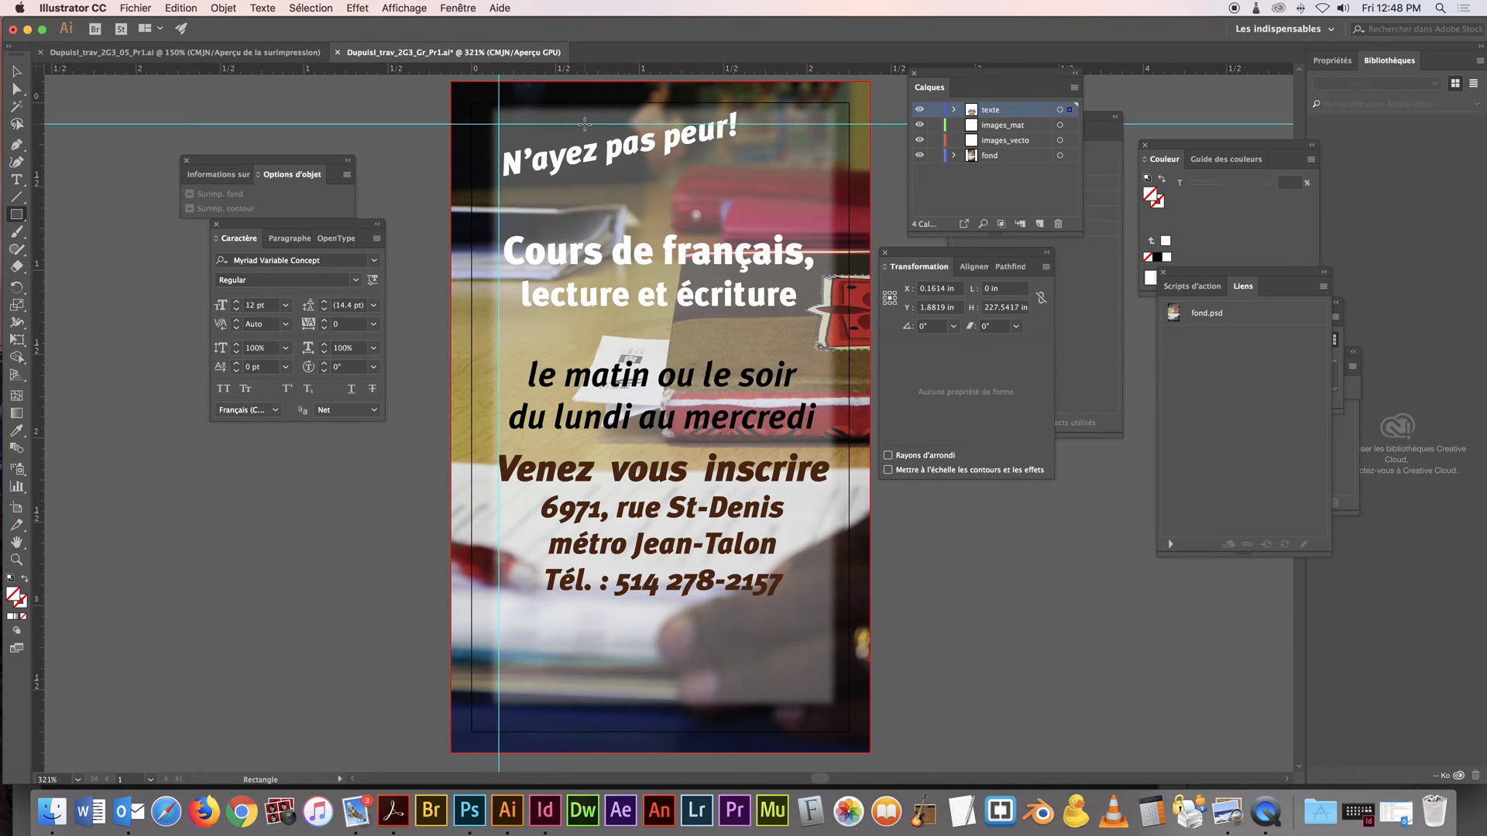
left_click_drag(837, 274, 826, 277)
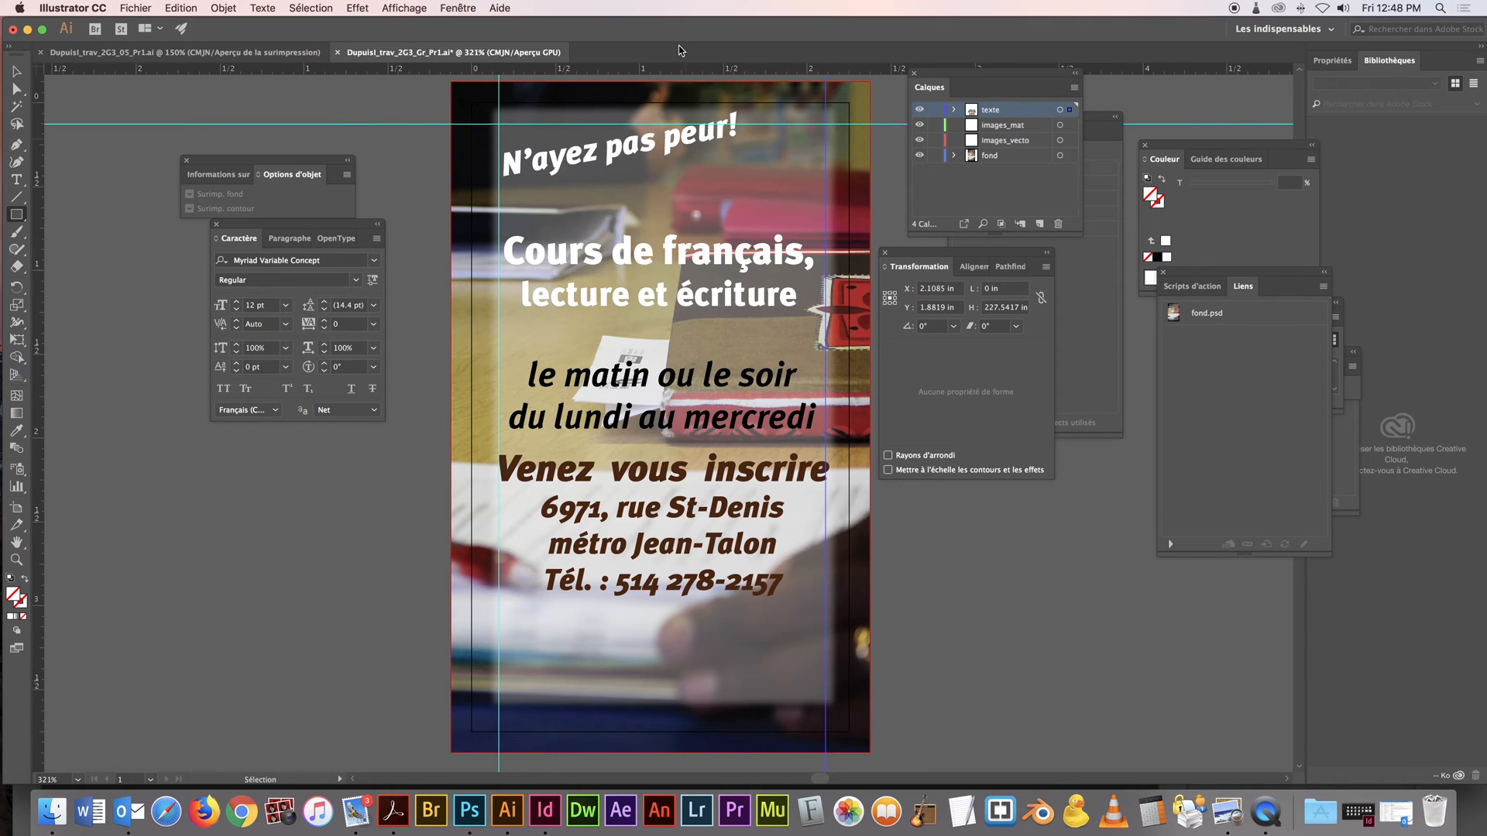
left_click_drag(676, 76, 726, 518)
left_click_drag(721, 686, 724, 707)
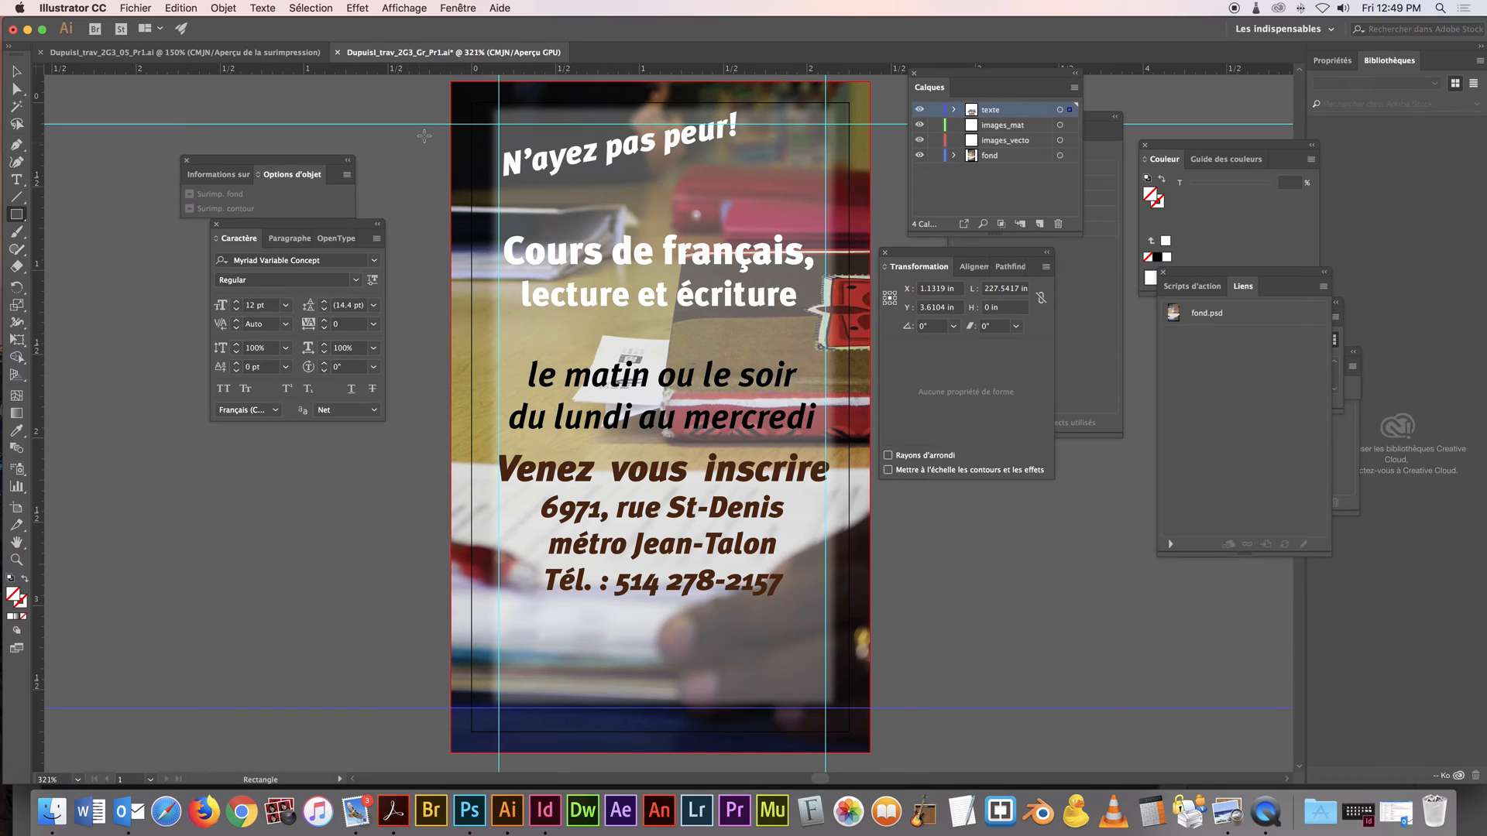
Scale the registration text block down to about 2.08 by 0.80 in between the vertical guides, and move the schedule block slightly up
left_click(16, 71)
left_click(653, 511)
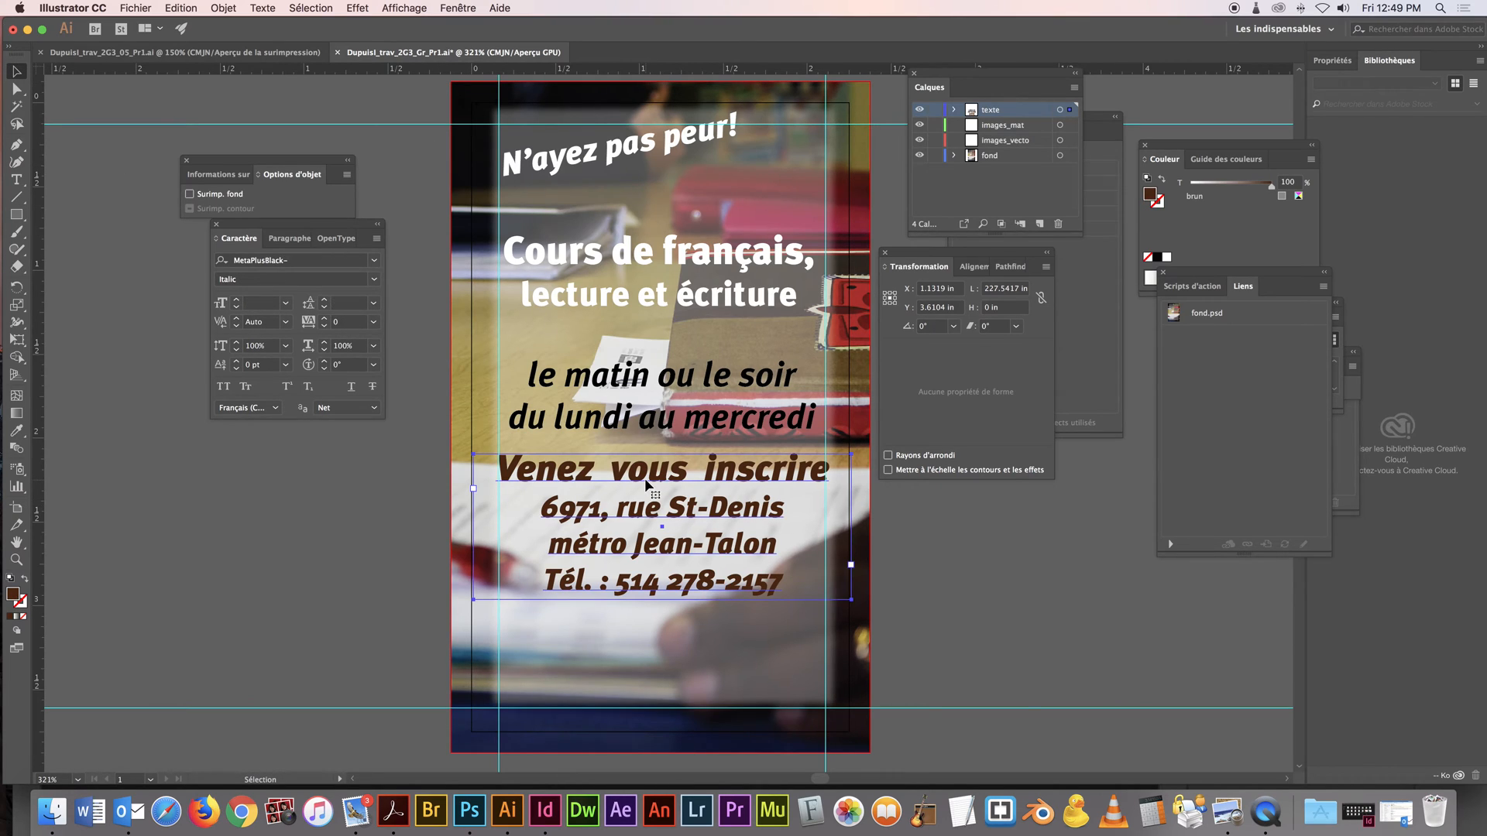
key("e")
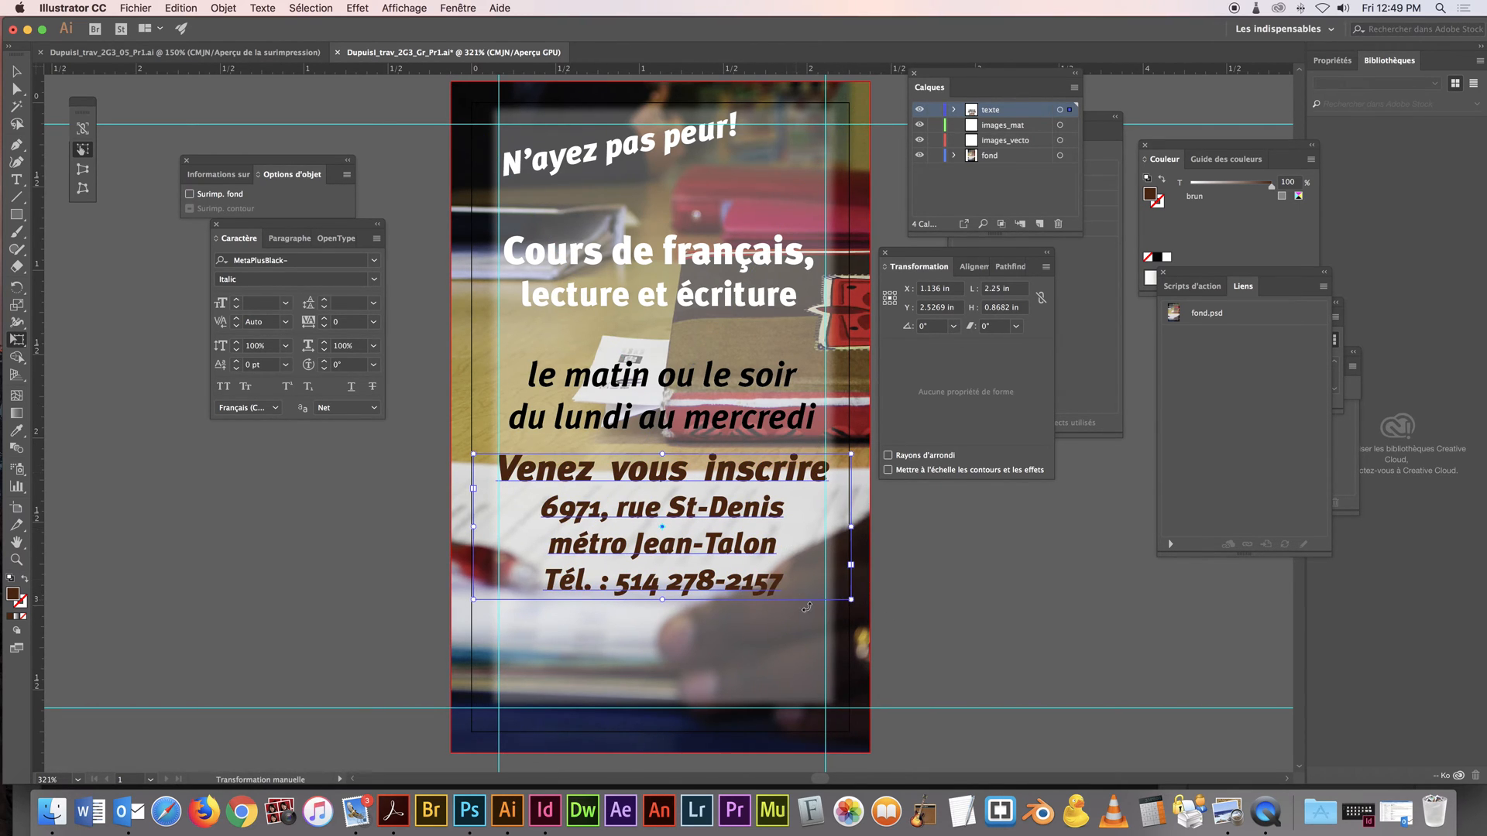
left_click_drag(851, 599, 822, 588)
key("v")
left_click_drag(691, 482, 778, 485)
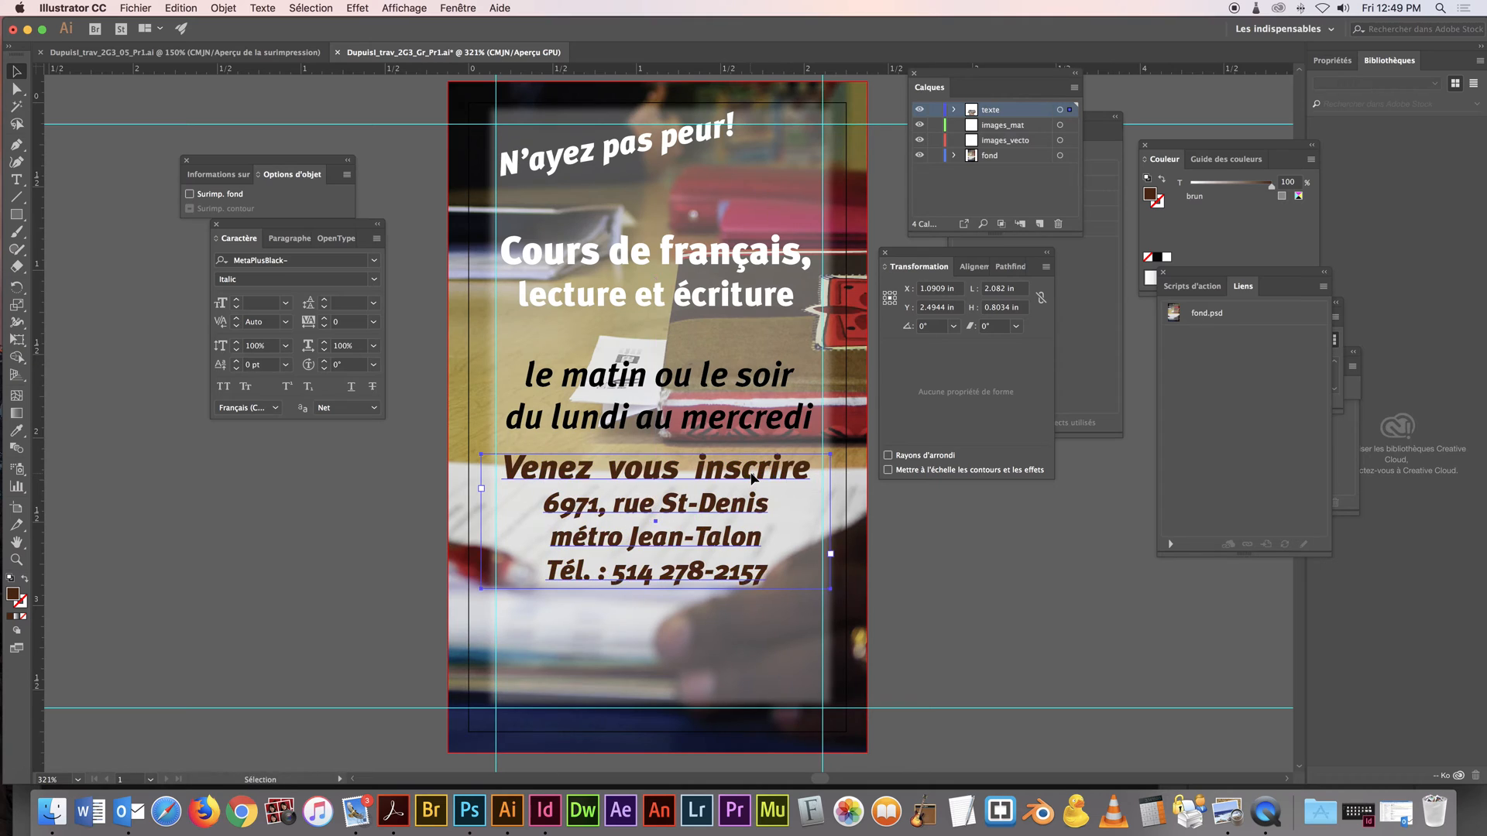
left_click(732, 395)
left_click(953, 564)
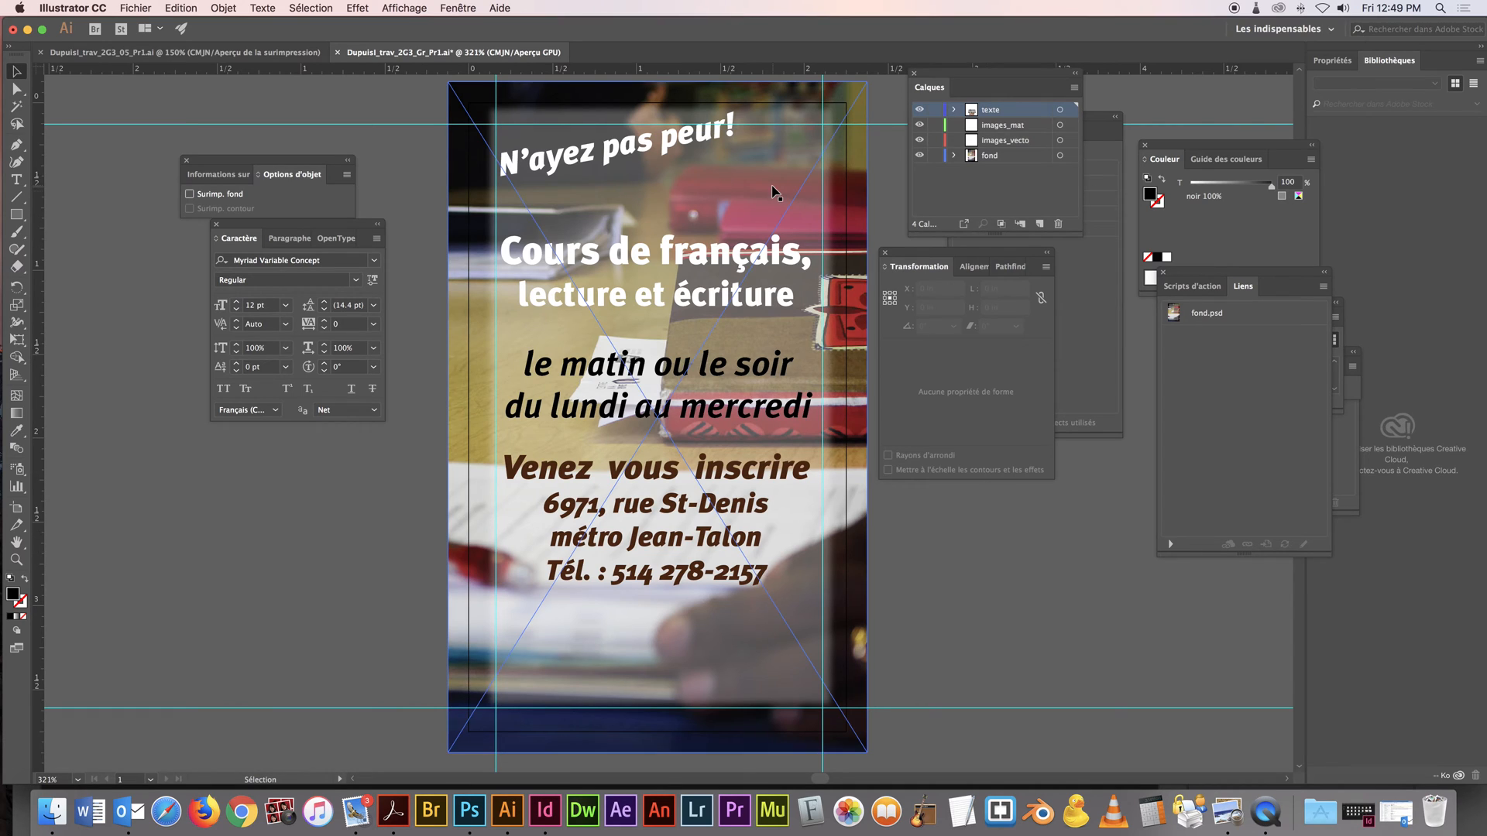
Select the course title and locate the Drop Shadow effect (Ombre portée) among the special effects without applying it
left_click(629, 252)
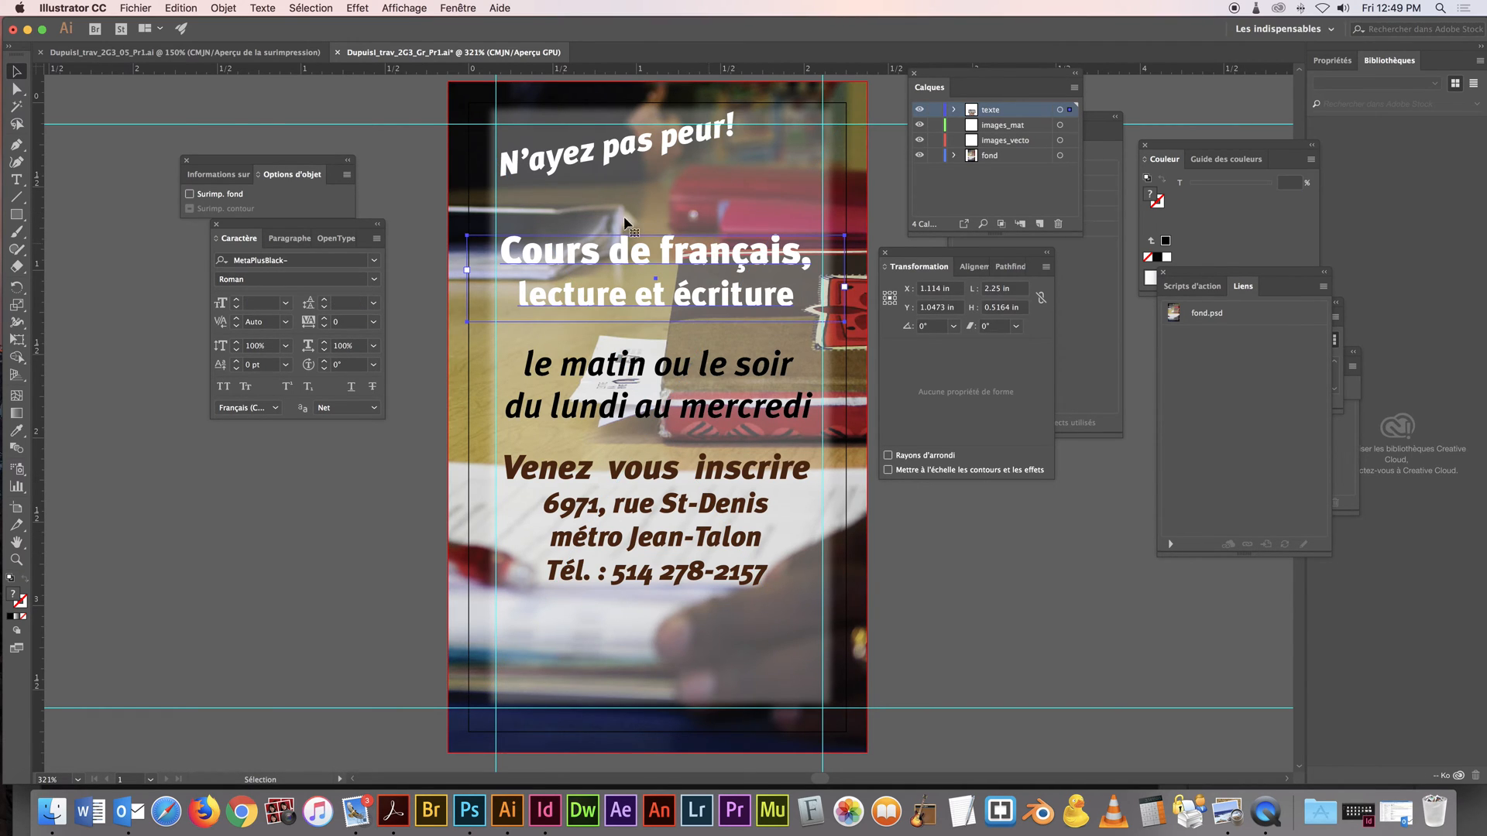
left_click(354, 9)
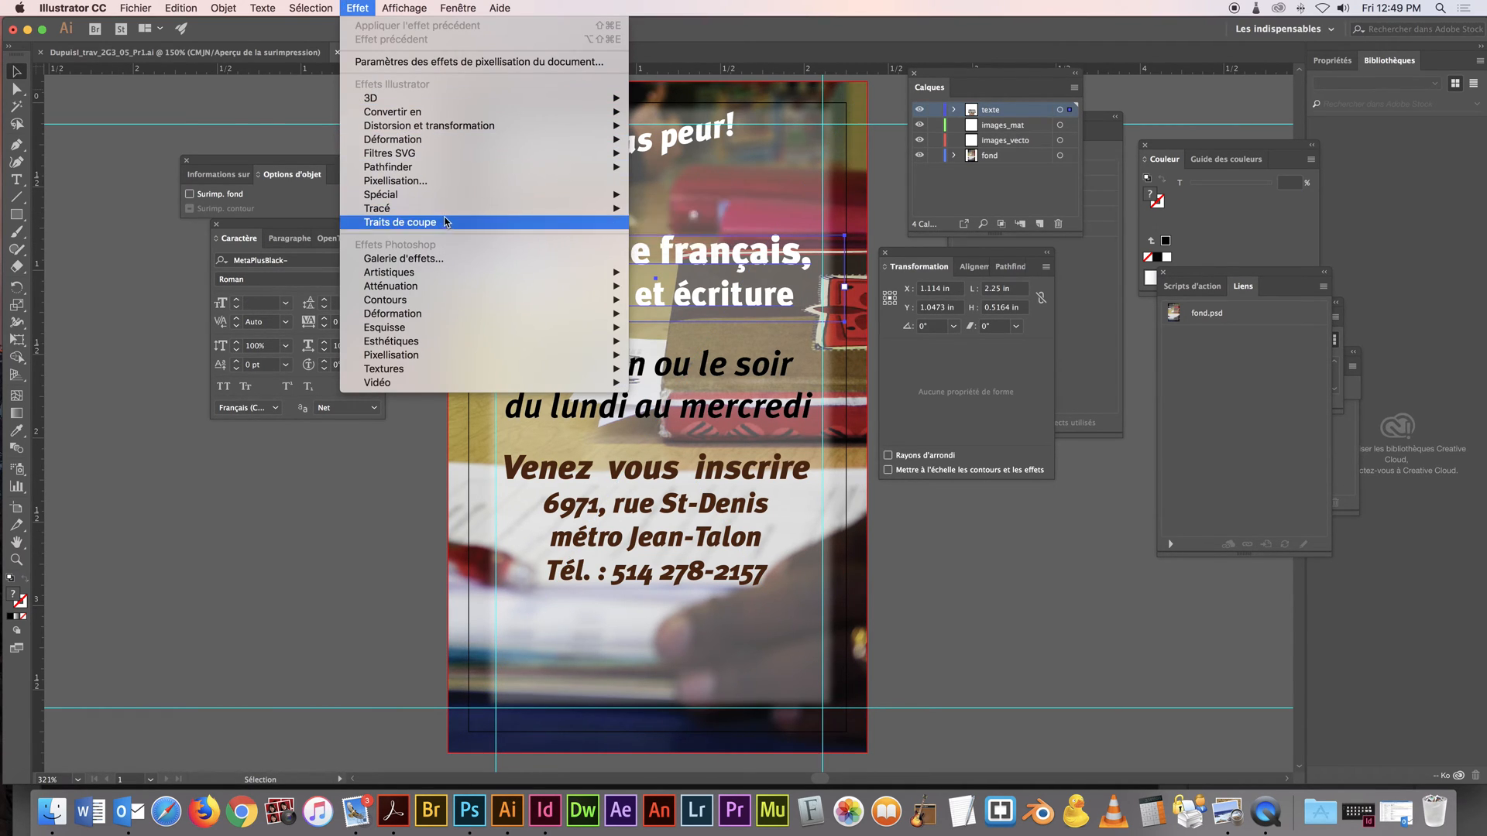
mouse_move(589, 196)
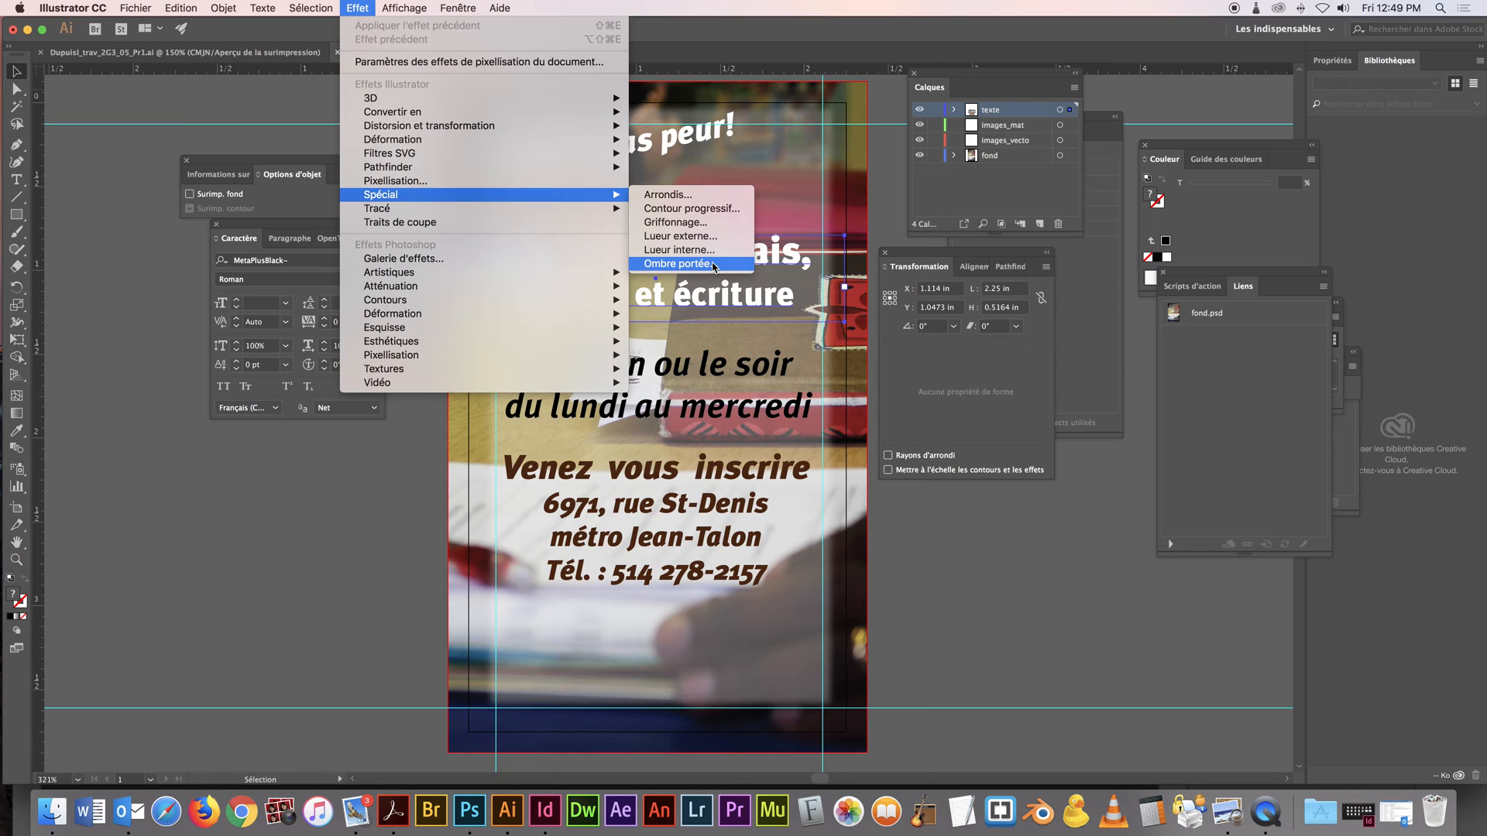
left_click(656, 265)
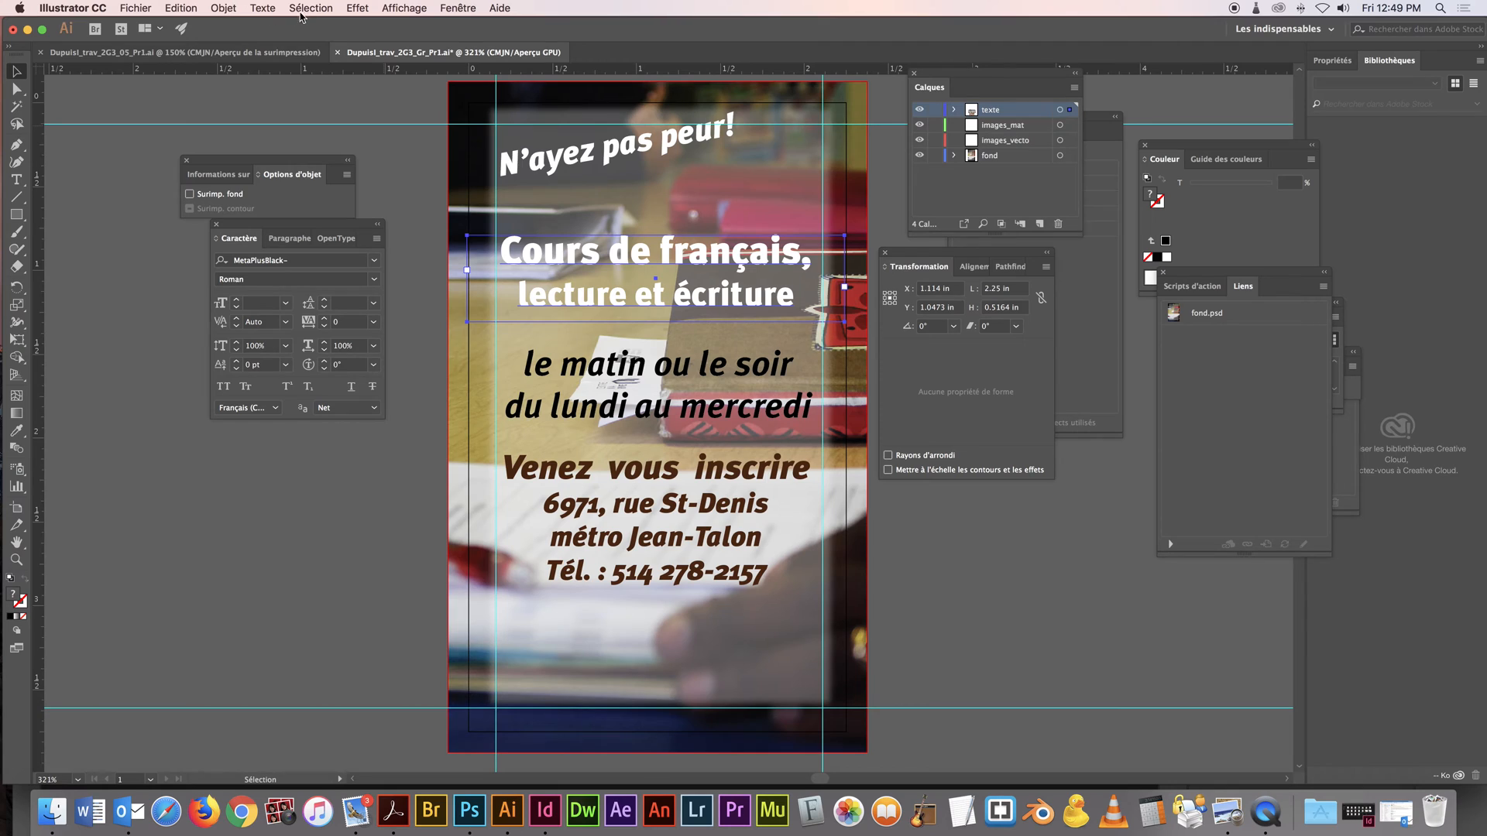
Paste a copy of the course title in front and nudge it slightly up and left from the original
left_click(198, 9)
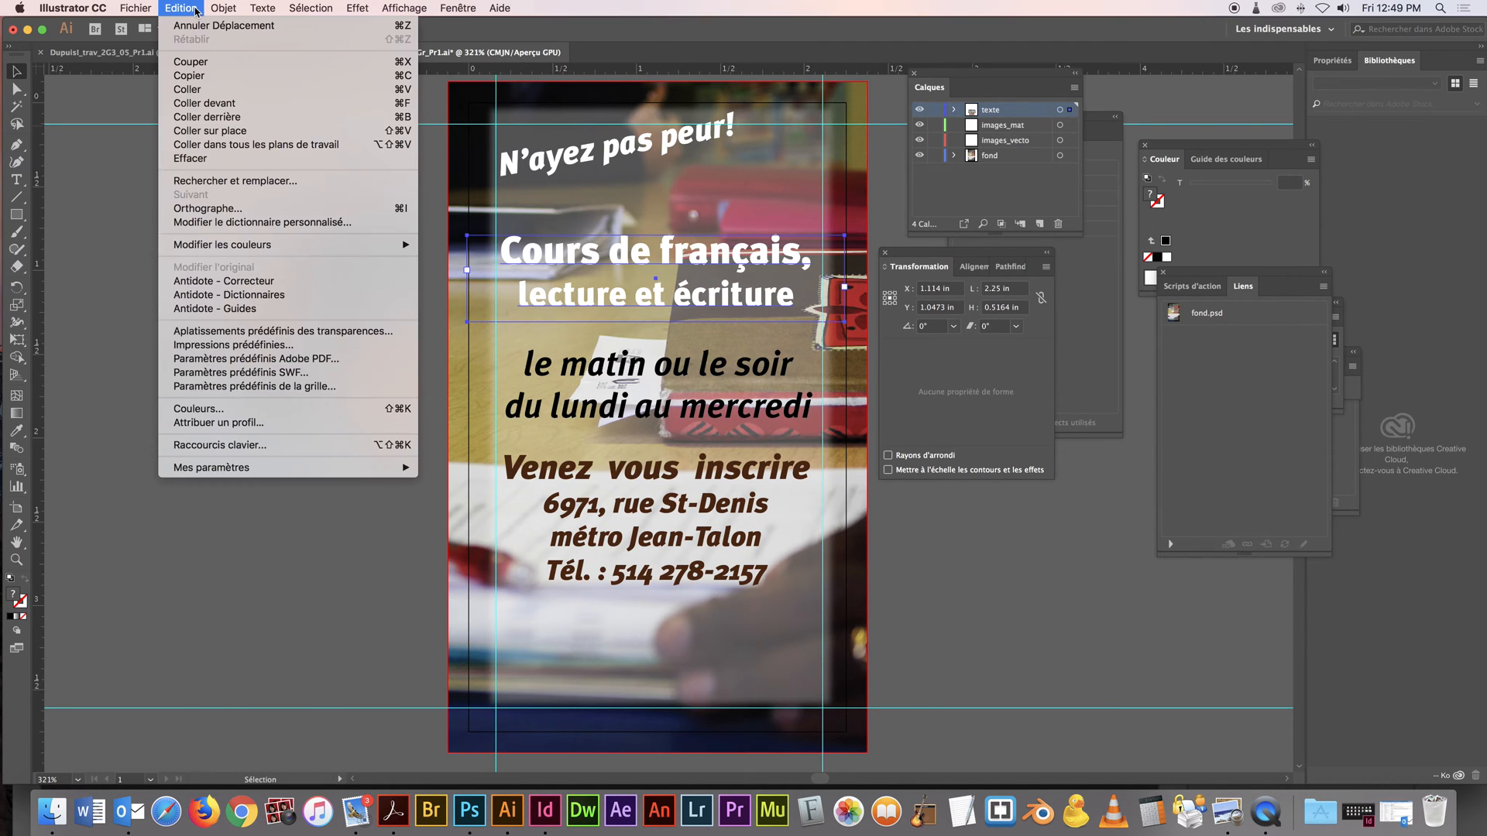
left_click(256, 107)
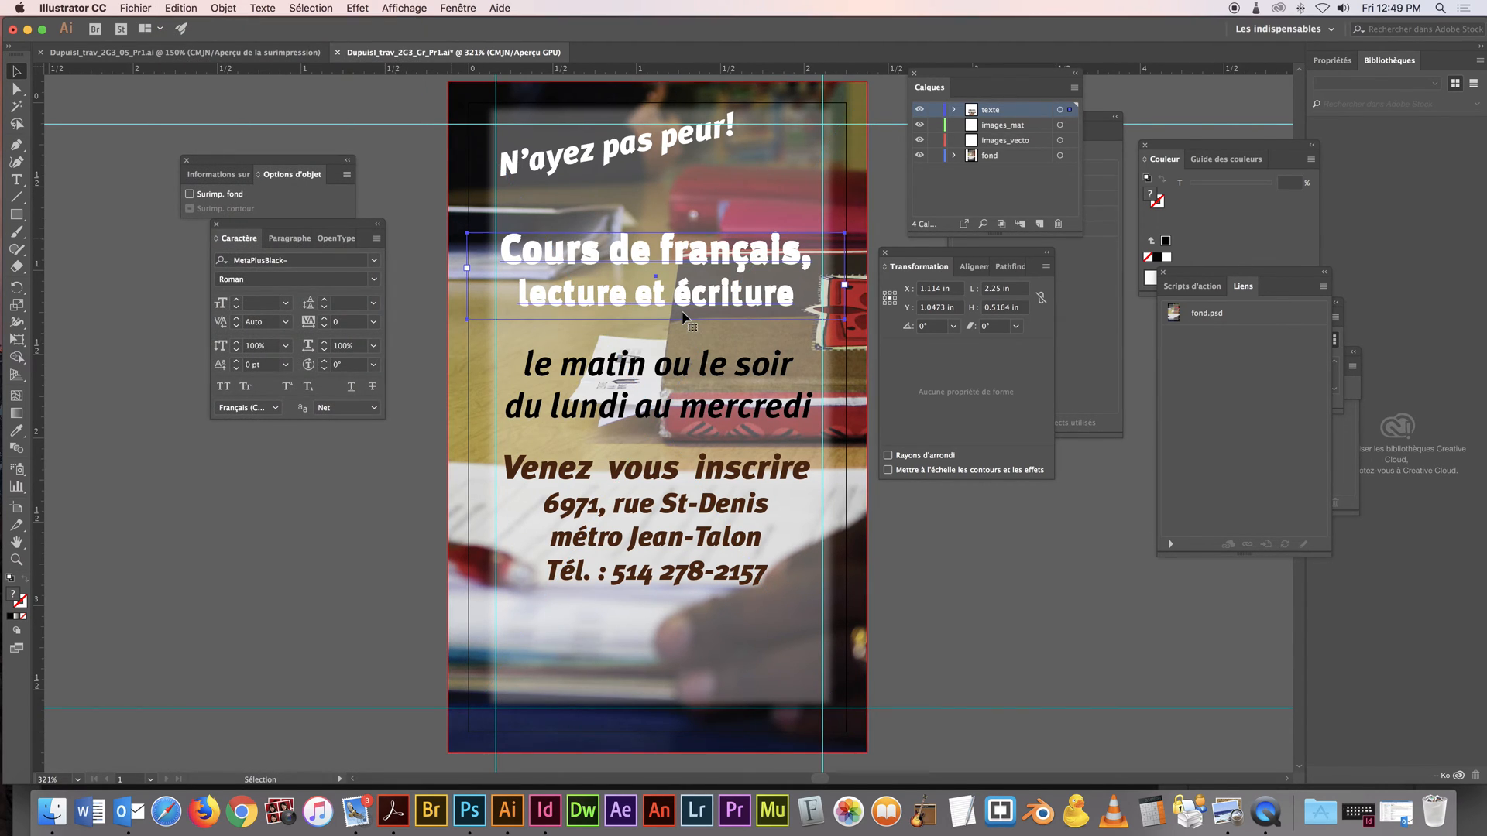
key("Left")
key("Right")
key("Down")
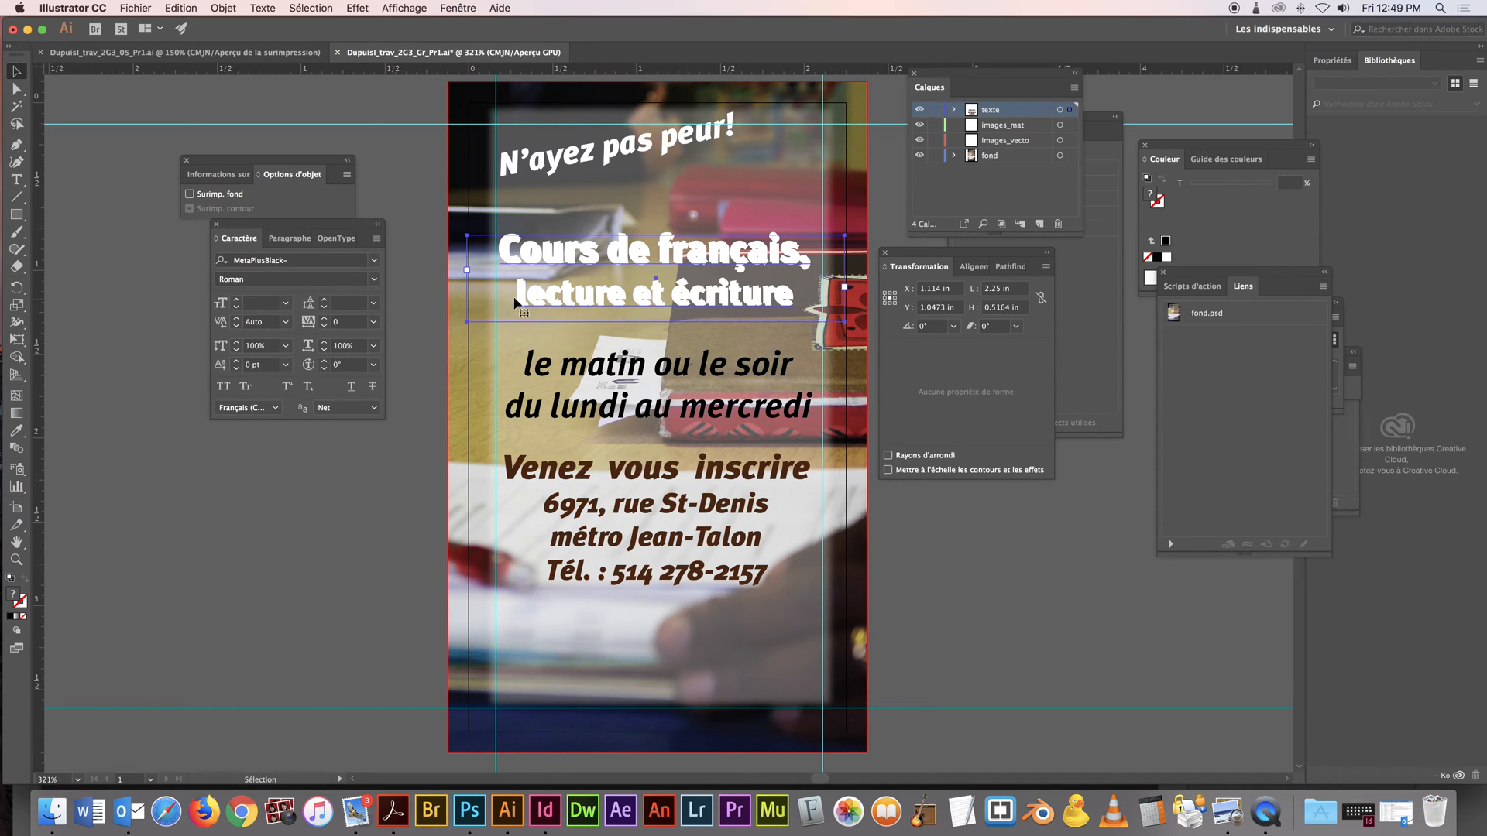
Give the rear course title a black fill with no stroke so it forms a hard shadow, and deselect it
left_click(11, 615)
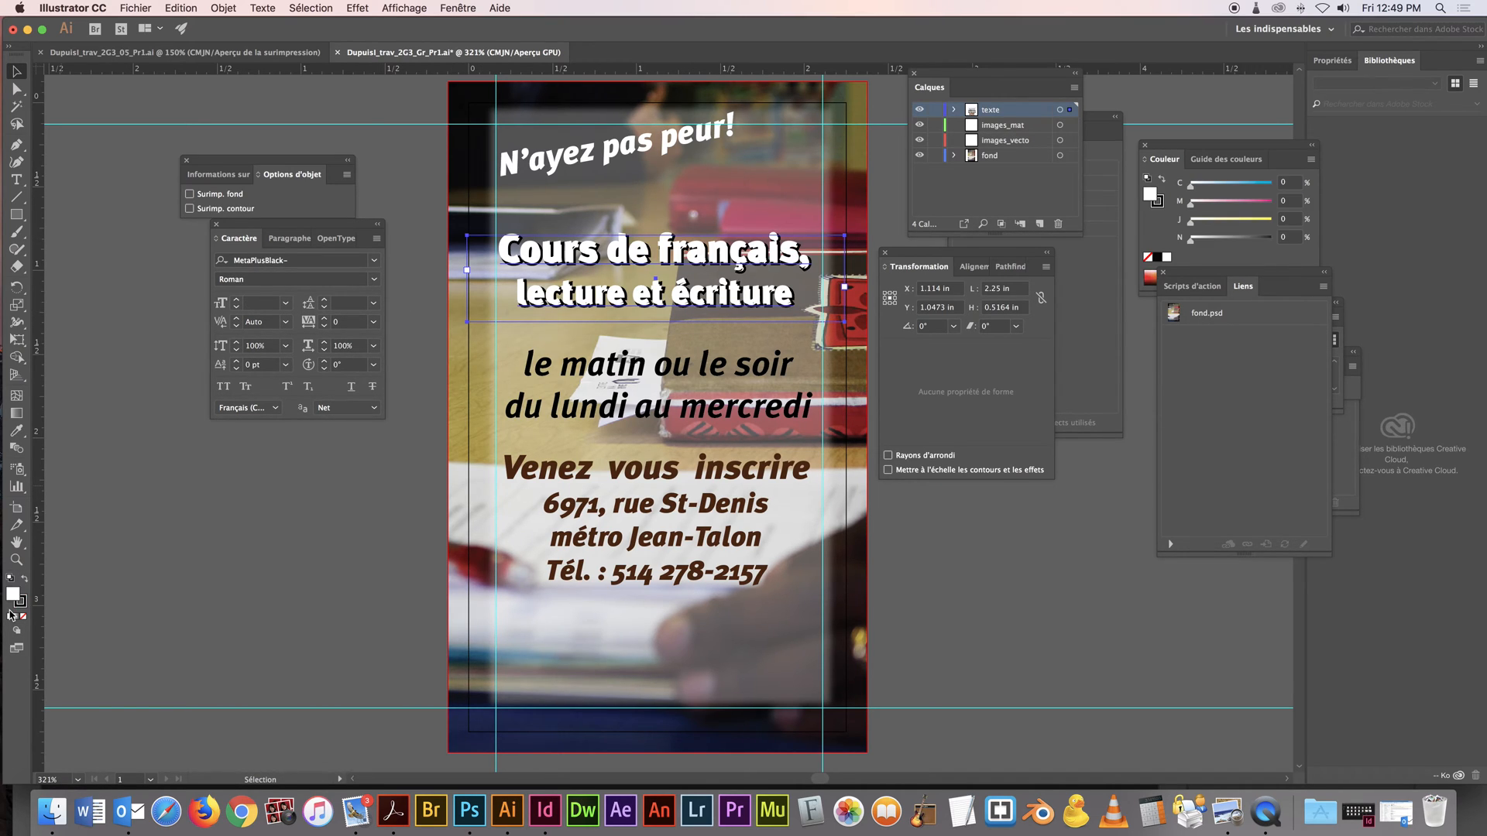
left_click(22, 582)
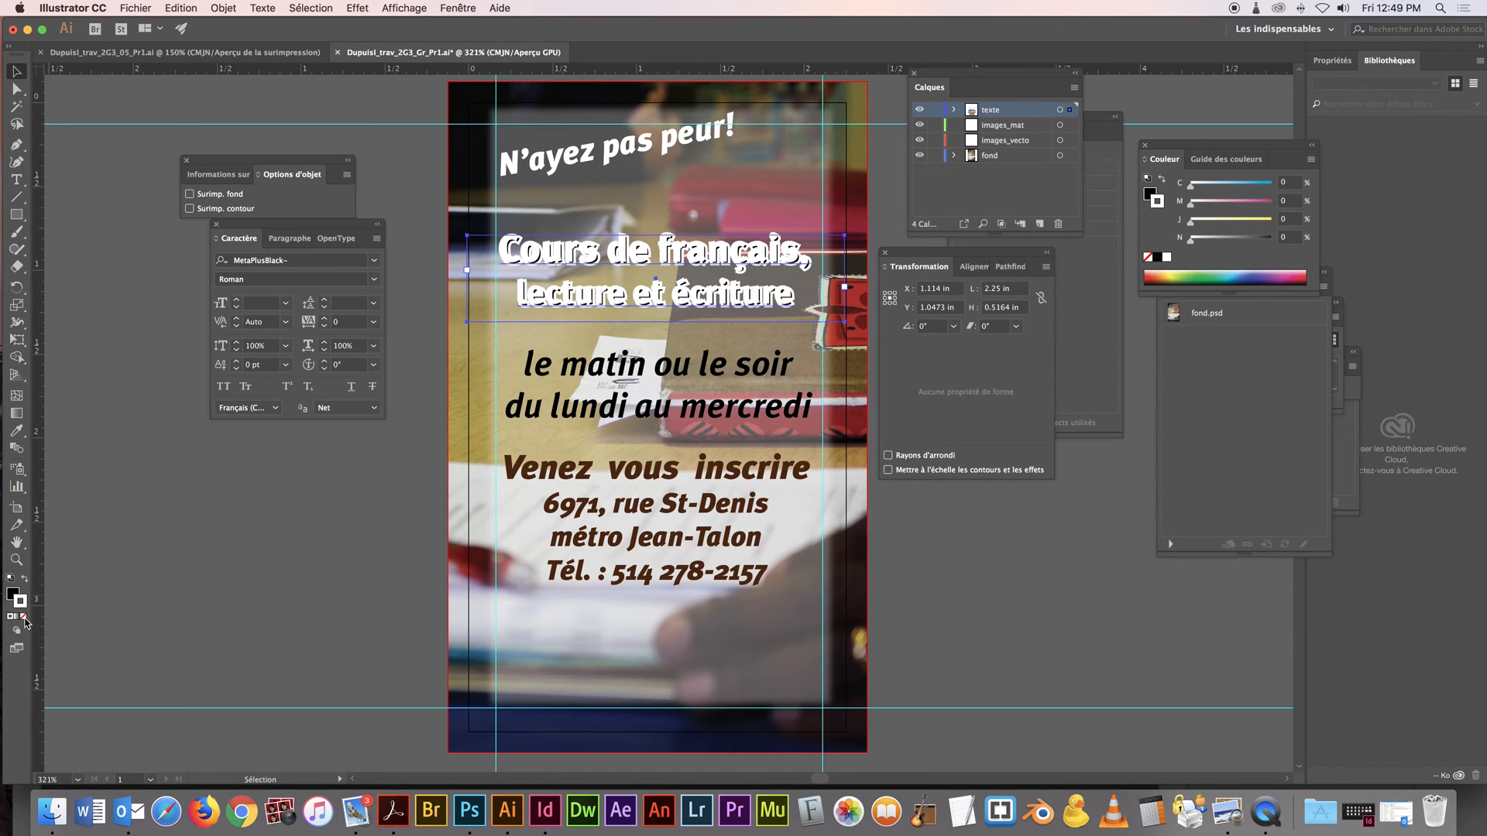
left_click(23, 617)
left_click(207, 556)
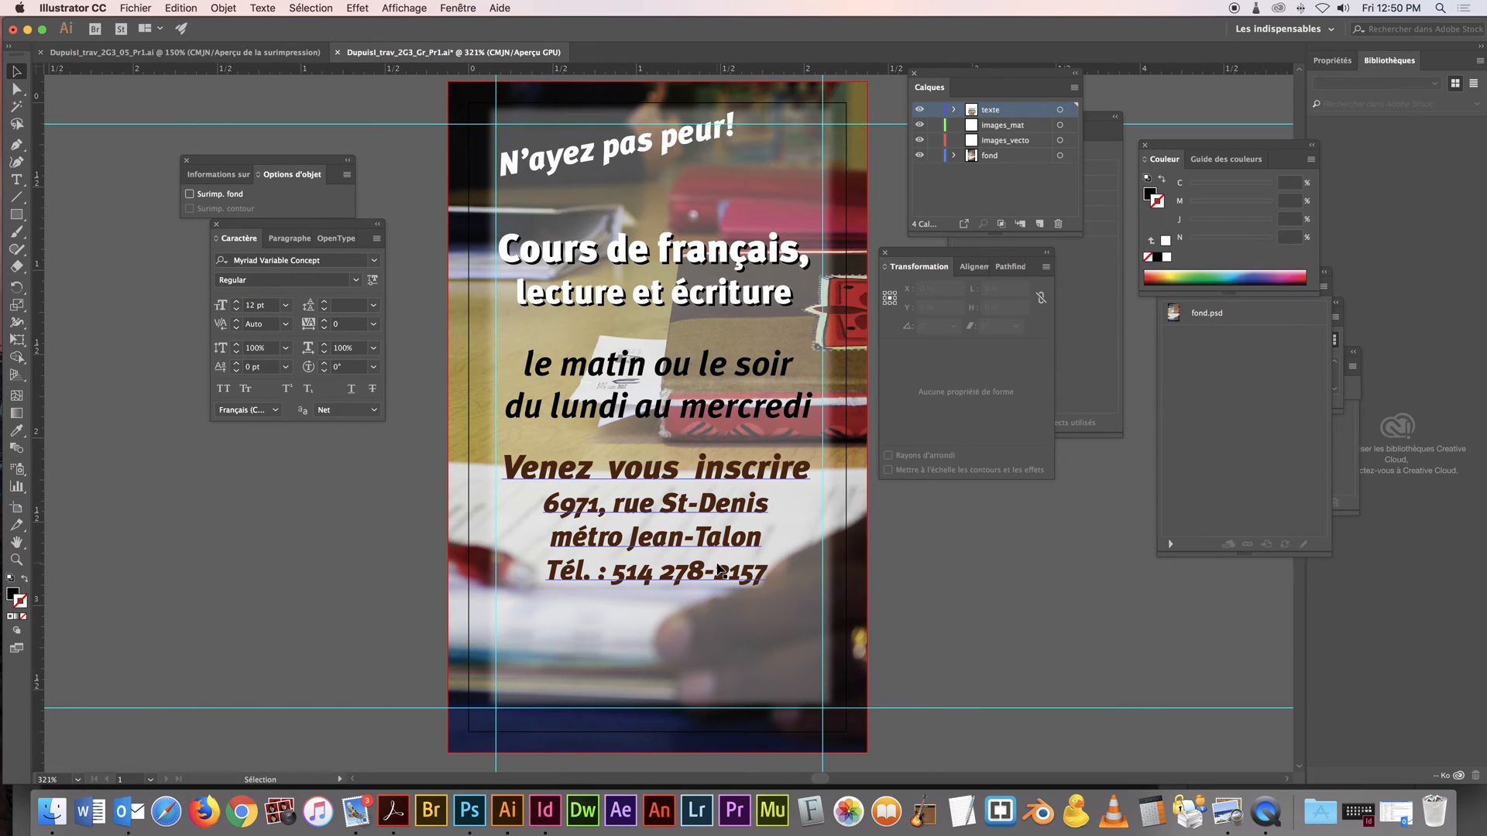
Switch to Finder and open logo_outline_BW.ai from the Projet_1 folder in Illustrator
left_click(52, 810)
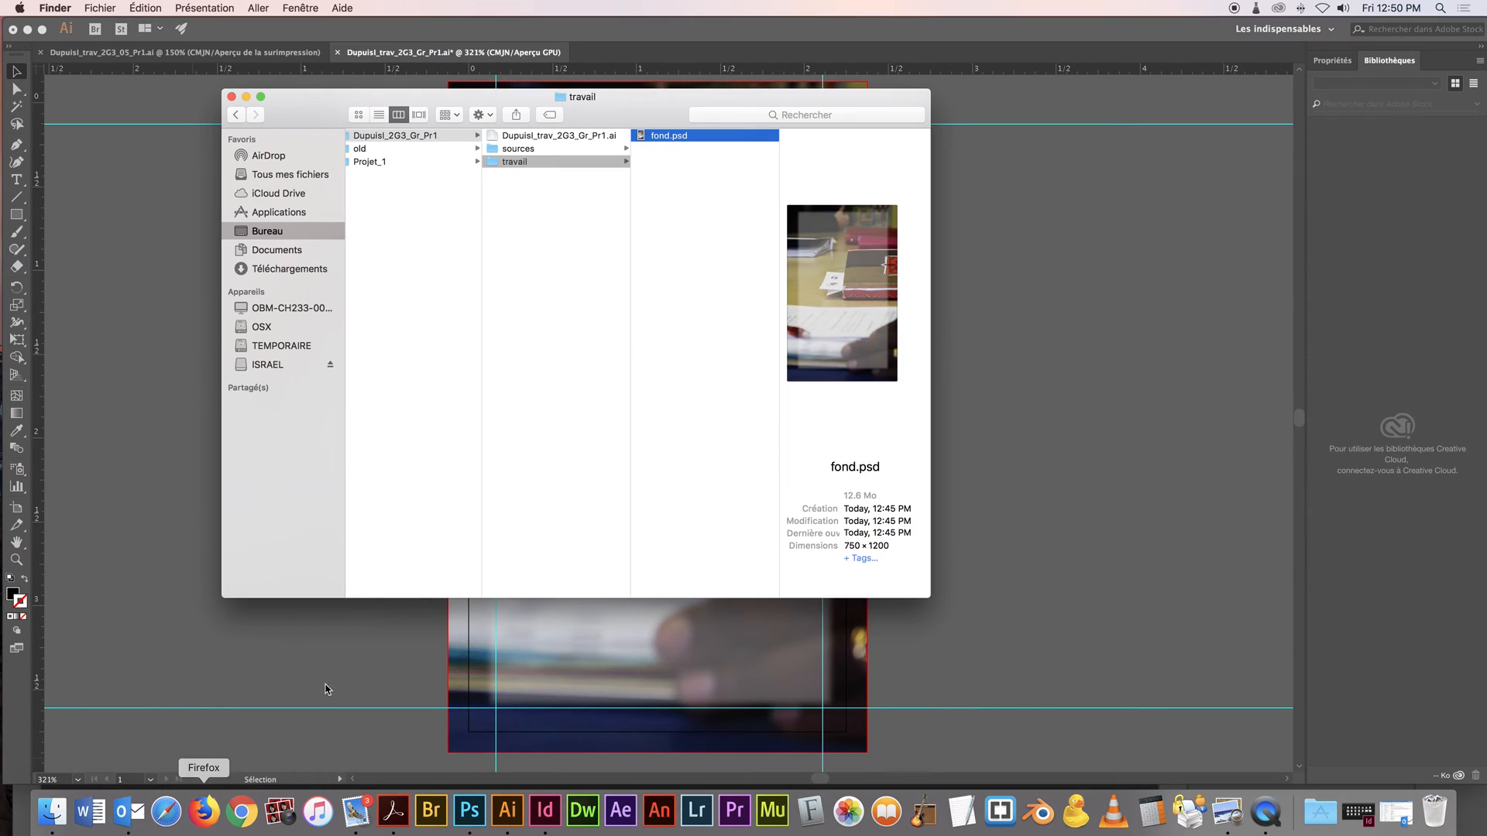
left_click(426, 163)
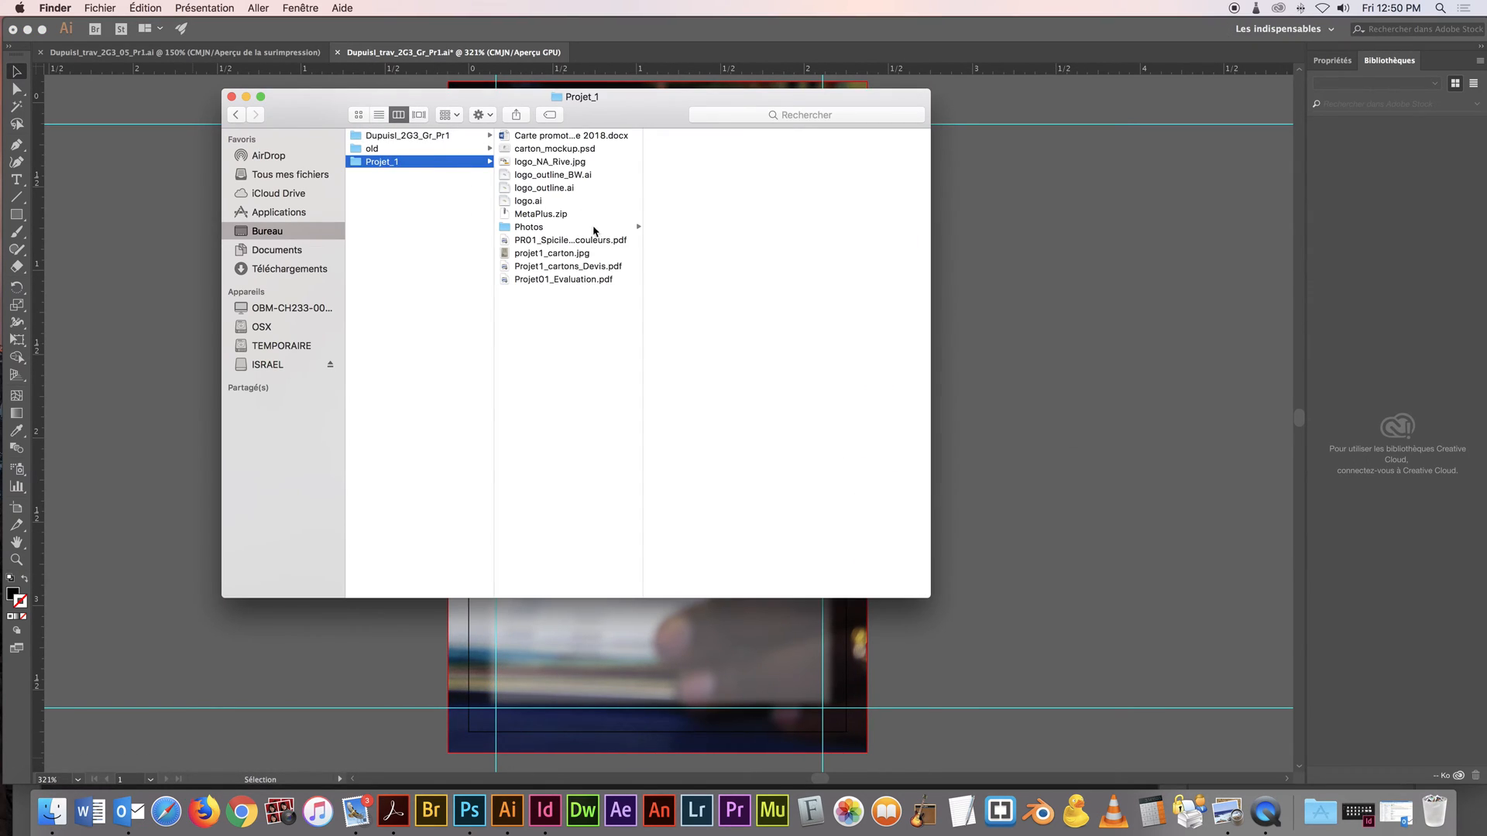
left_click(551, 175)
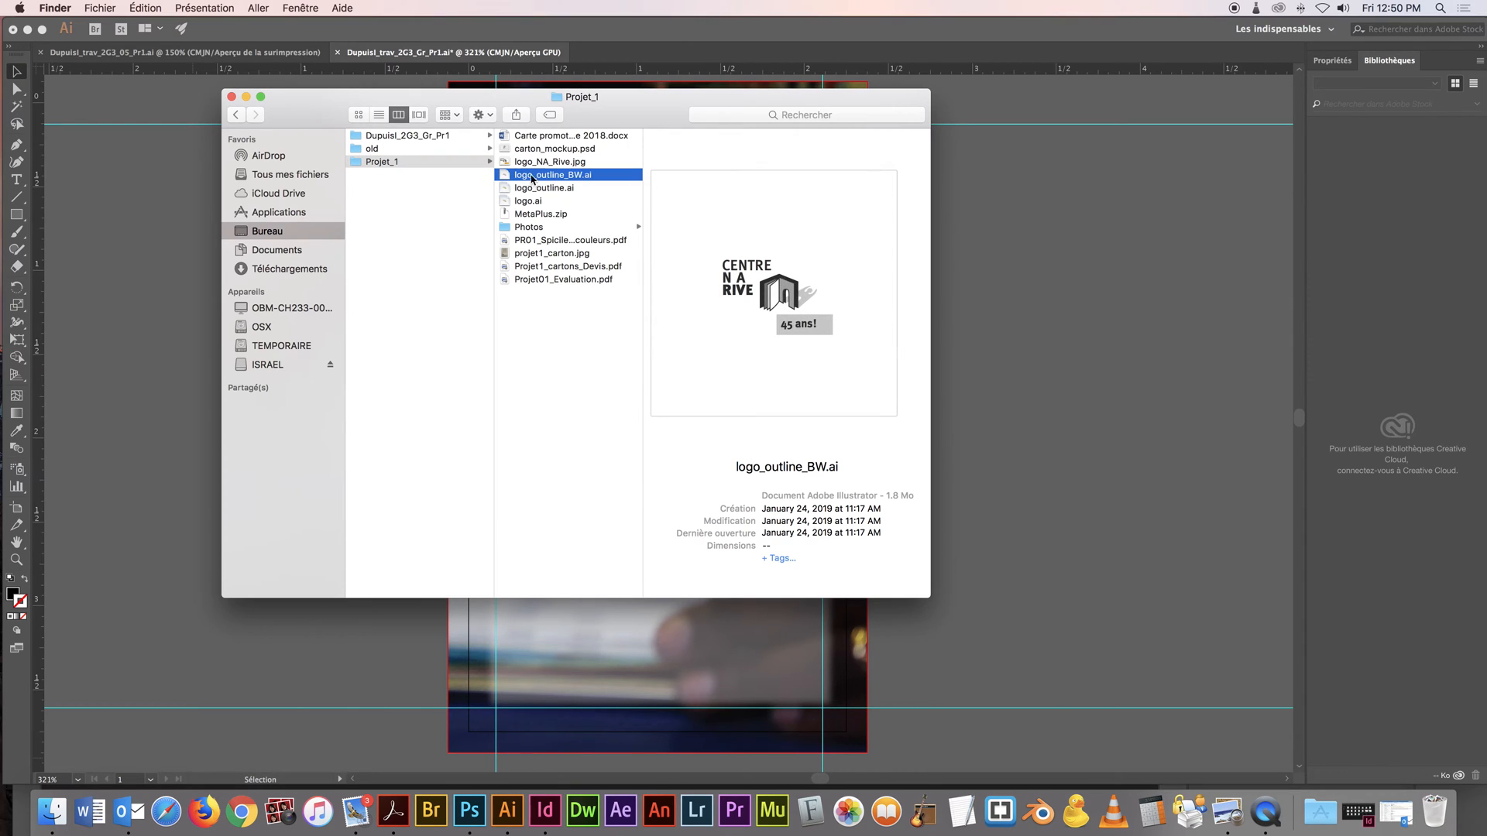
mouse_move(534, 176)
left_mouse_down()
mouse_move(422, 142)
mouse_move(548, 166)
mouse_move(533, 154)
left_mouse_up()
left_click(533, 155)
double_click(667, 151)
left_click(871, 480)
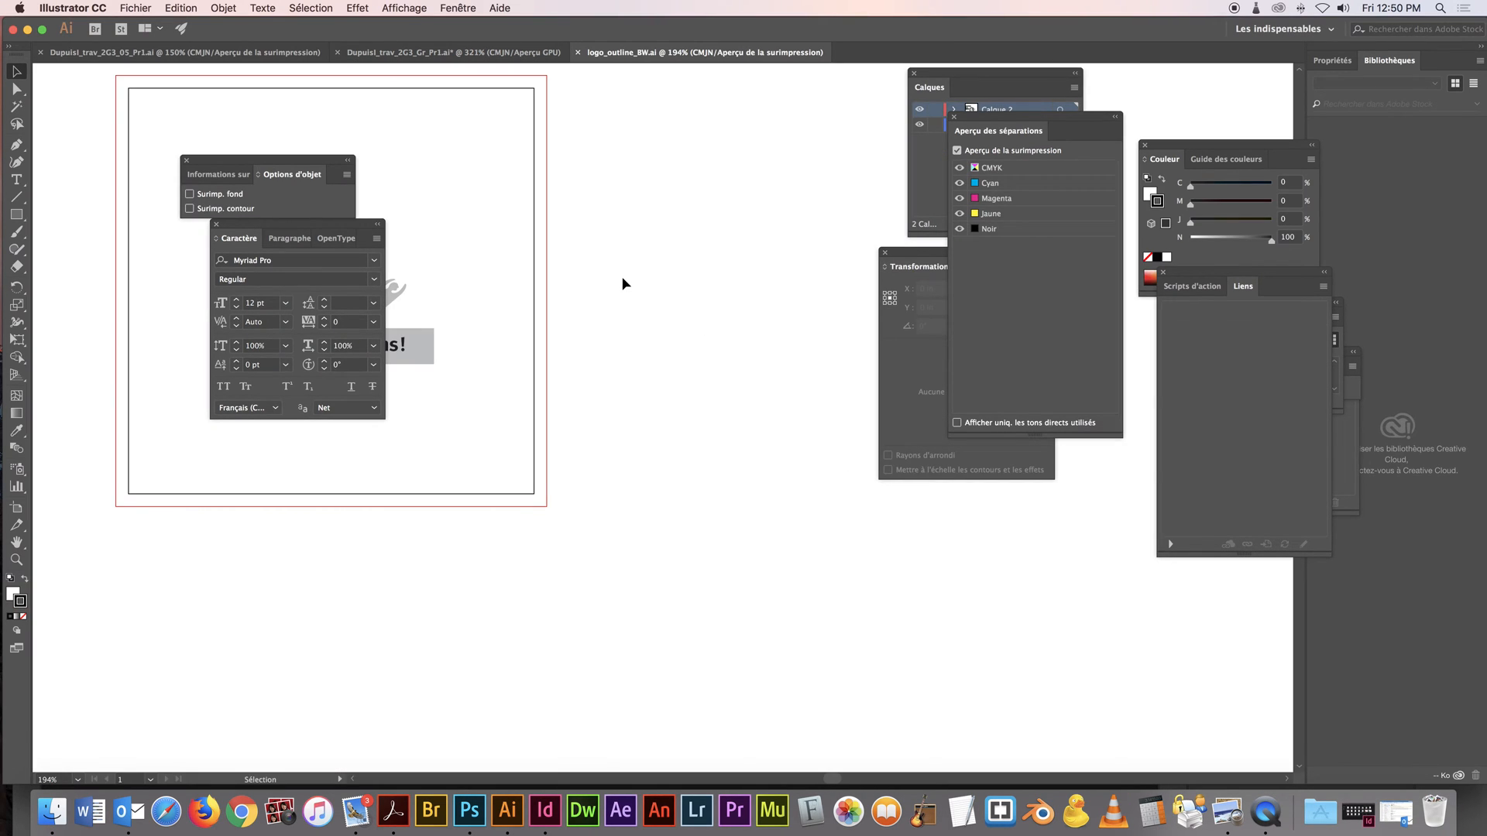
Move the object options and character settings off the logo artwork so the whole logo is visible
left_click_drag(292, 180, 759, 235)
left_click_drag(332, 224, 804, 280)
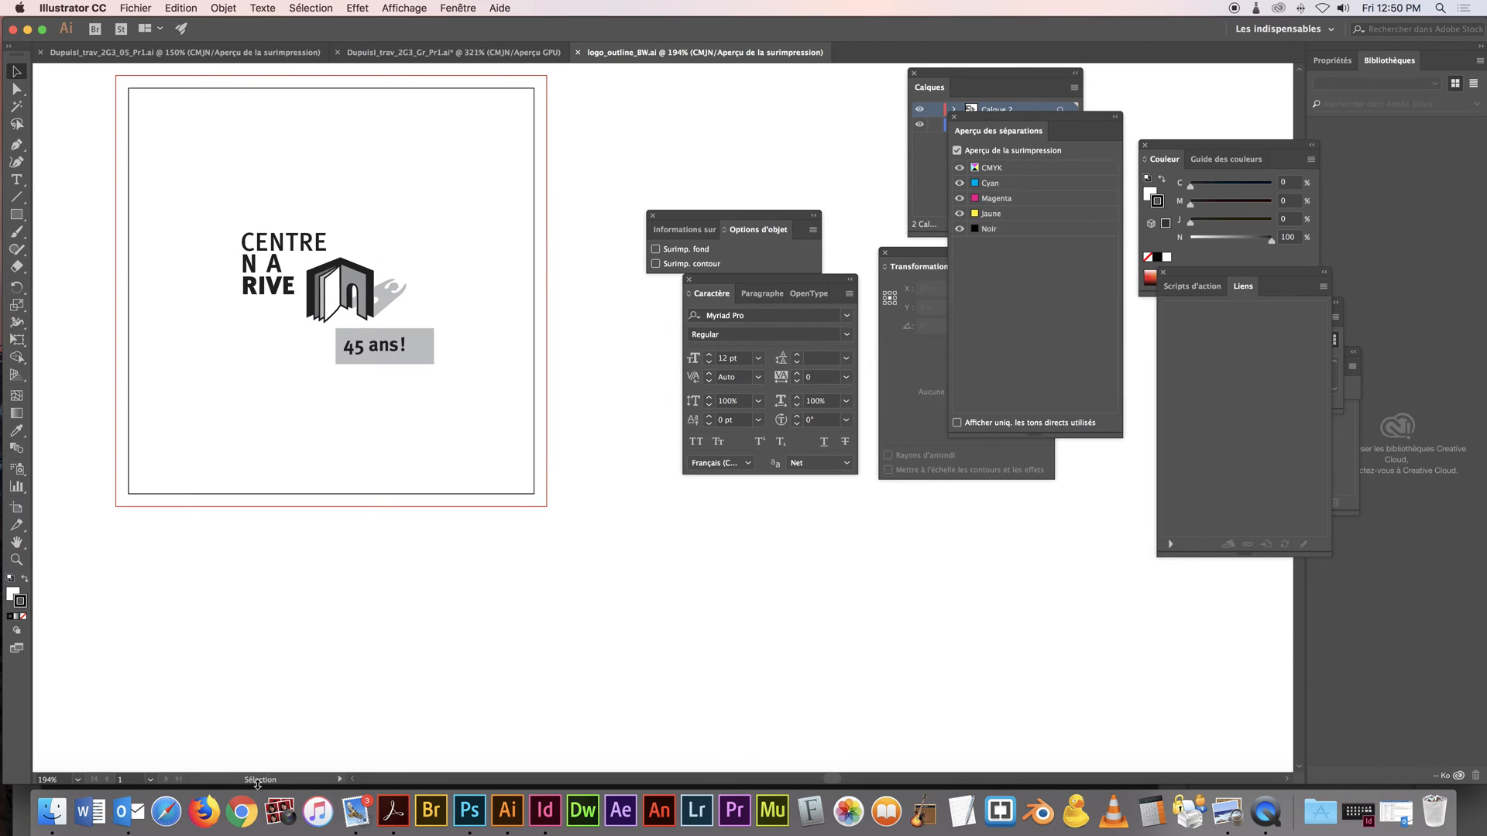
Switch to Finder and copy logo_outline.ai from the Projet_1 folder into the card project's sources folder
left_click(52, 811)
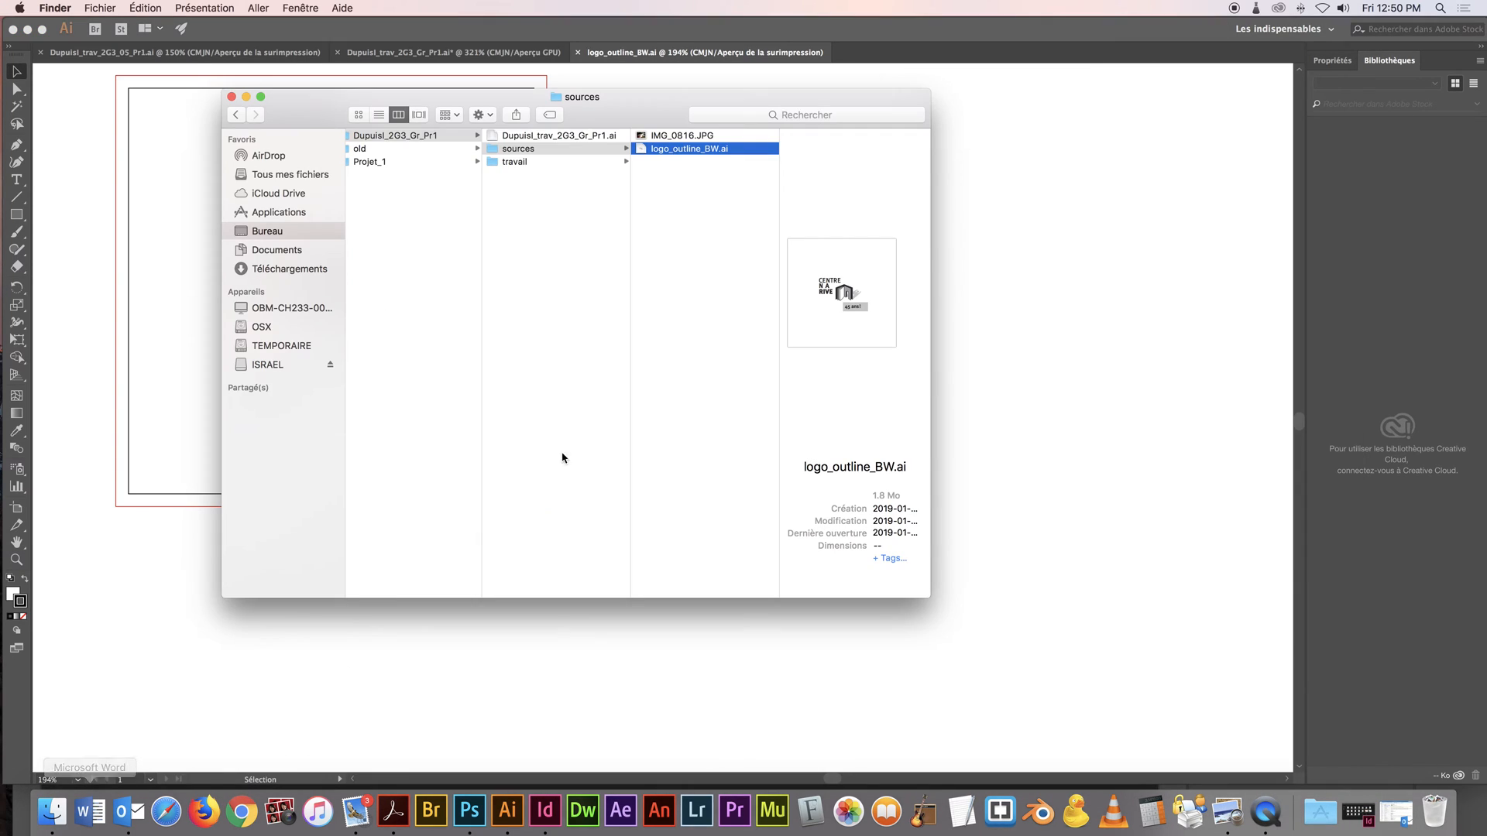
left_click(570, 162)
left_click(423, 162)
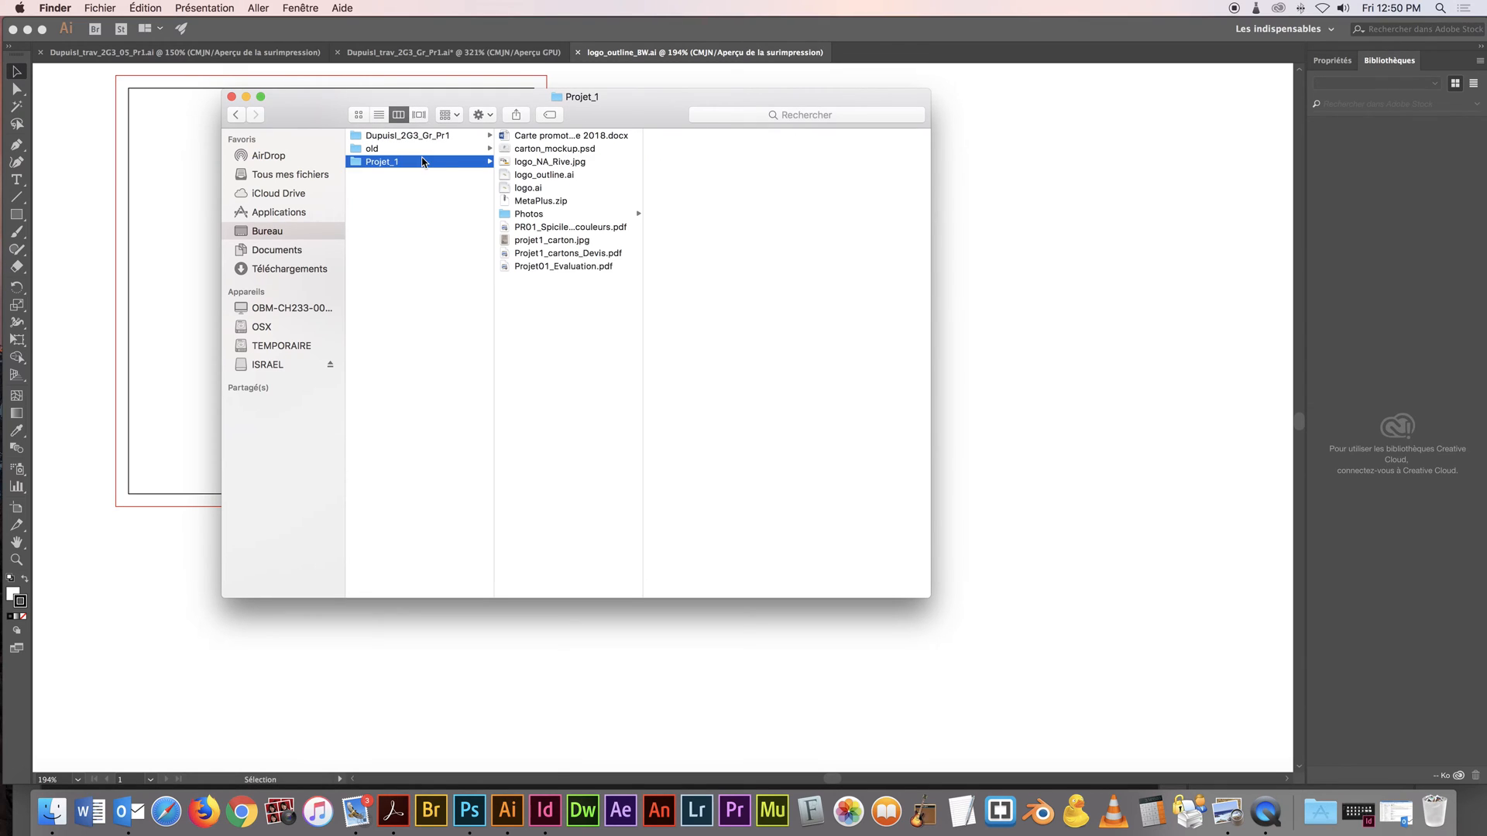
left_click(573, 215)
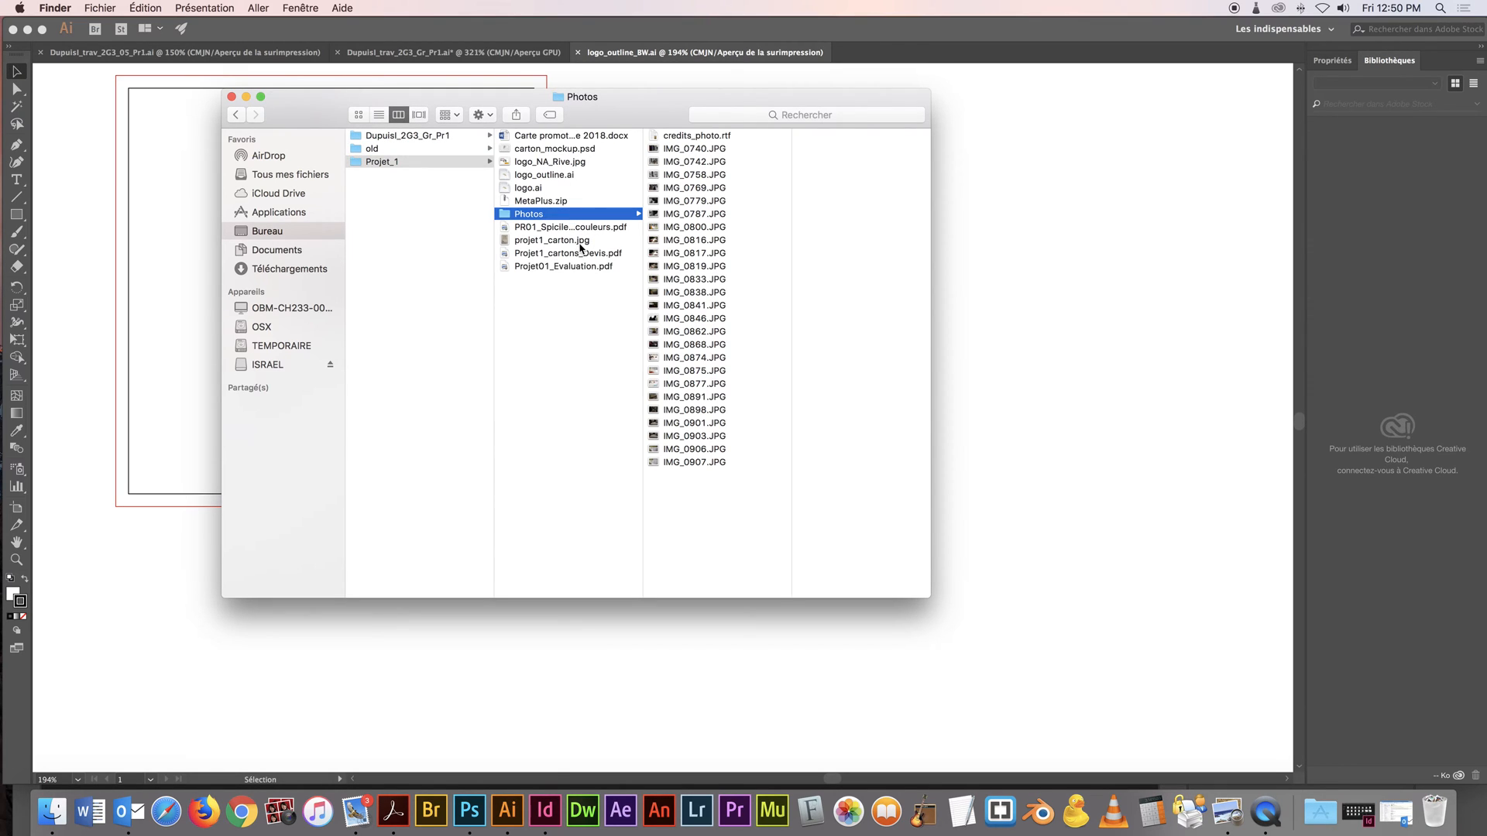
left_click(546, 175)
mouse_move(542, 177)
left_mouse_down()
mouse_move(394, 155)
mouse_move(402, 141)
mouse_move(525, 154)
left_mouse_up()
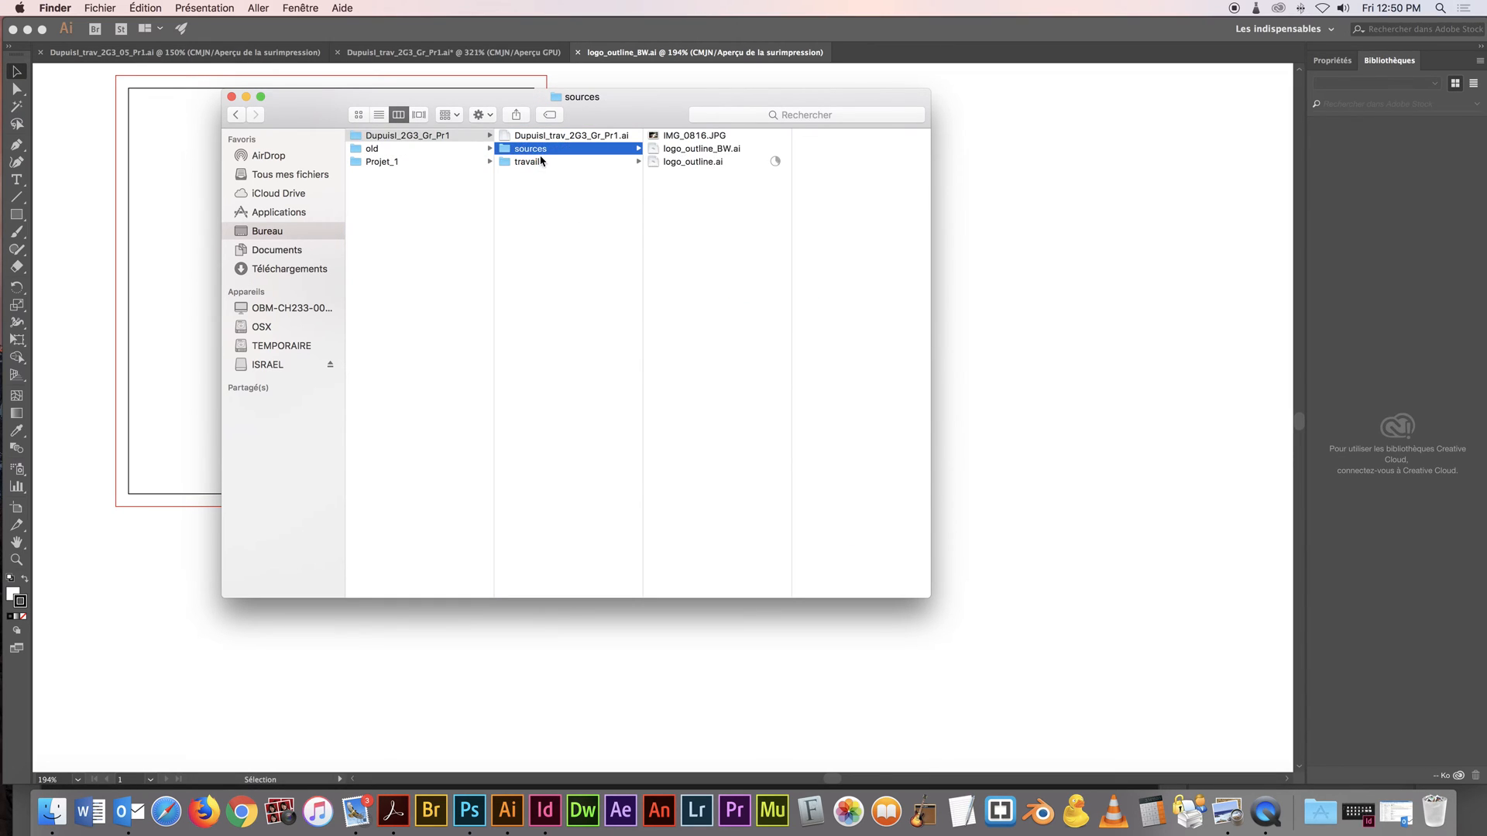
Open logo_outline.ai from the sources folder in Illustrator, discarding its embedded colour profile, and check its artwork
left_click(660, 163)
double_click(639, 162)
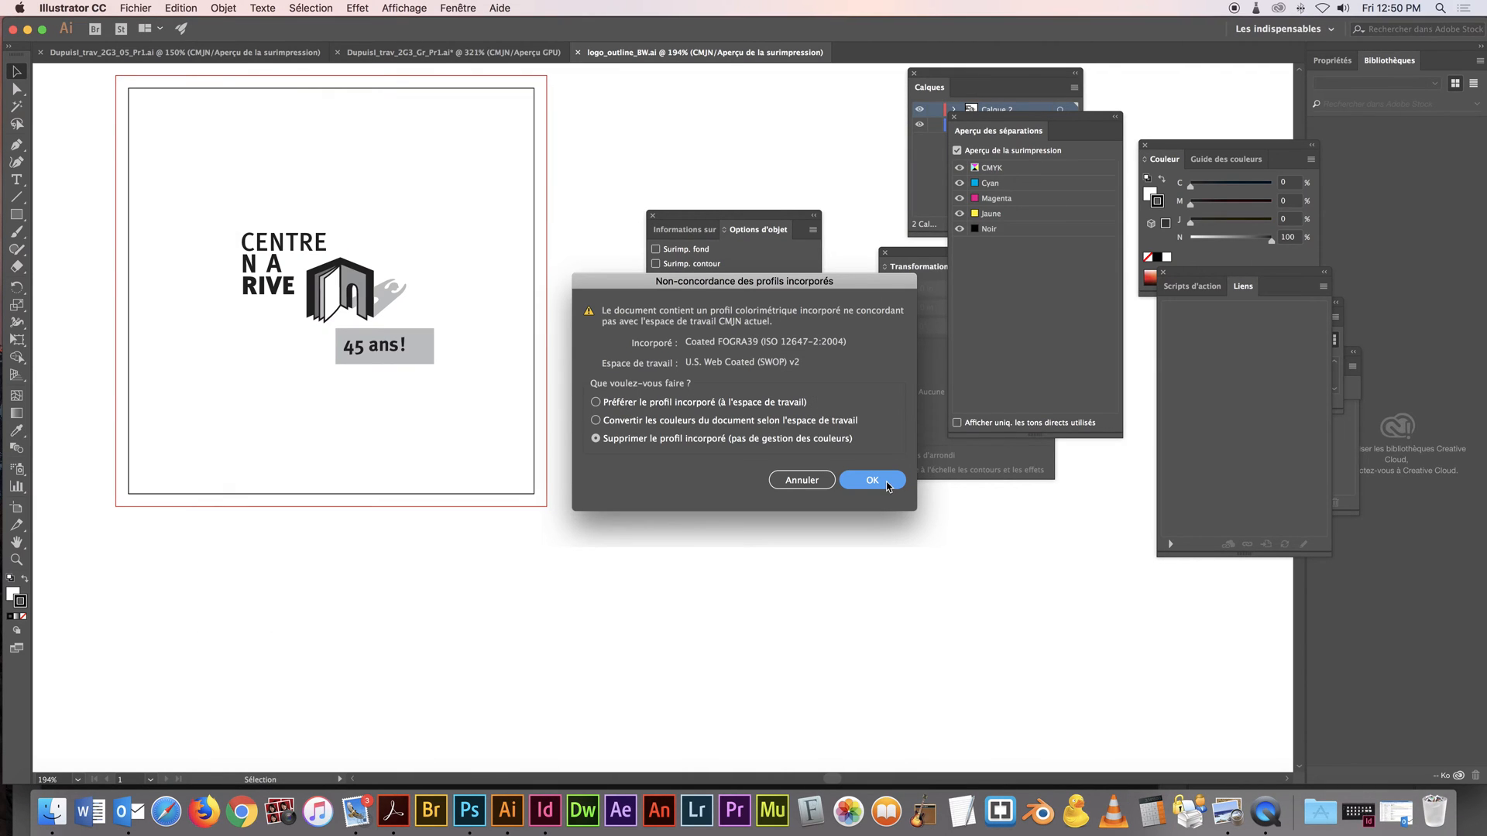
left_click(872, 480)
left_click_drag(206, 172, 464, 415)
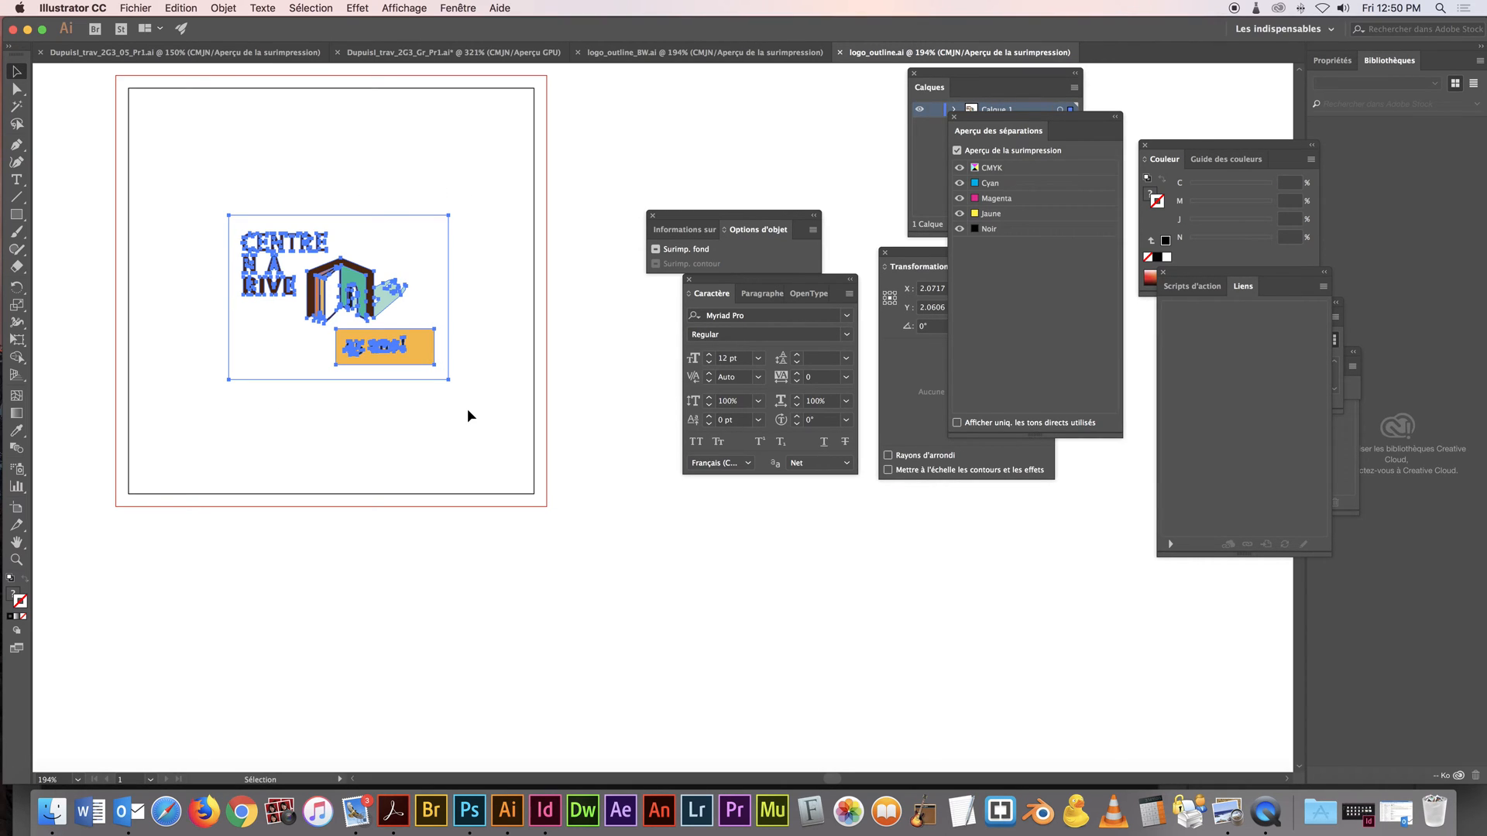
left_click(467, 407)
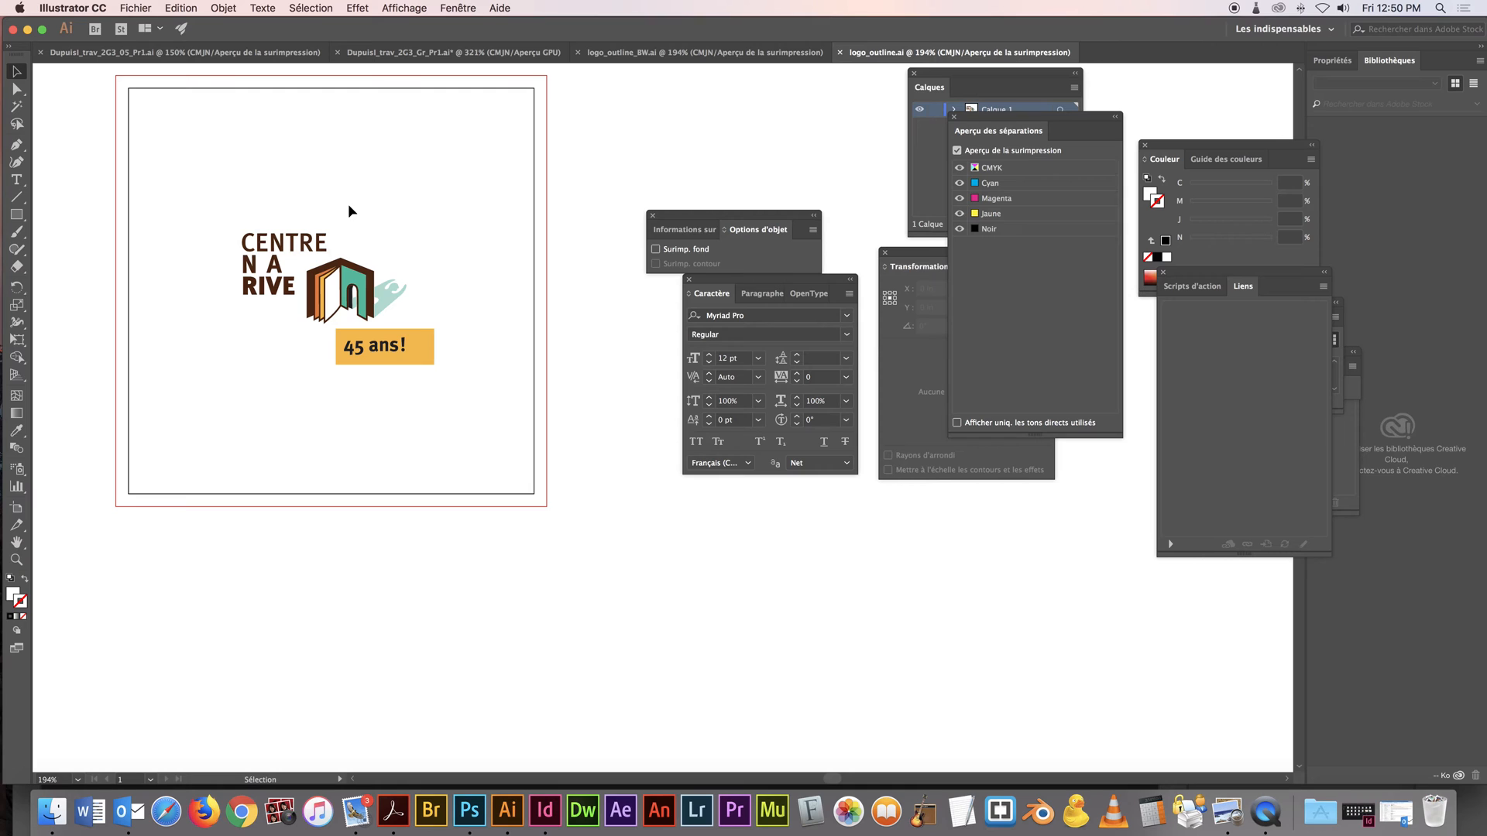
Copy all the colour logo artwork from logo_outline.ai and paste it into the card document
left_click(249, 52)
left_click(434, 52)
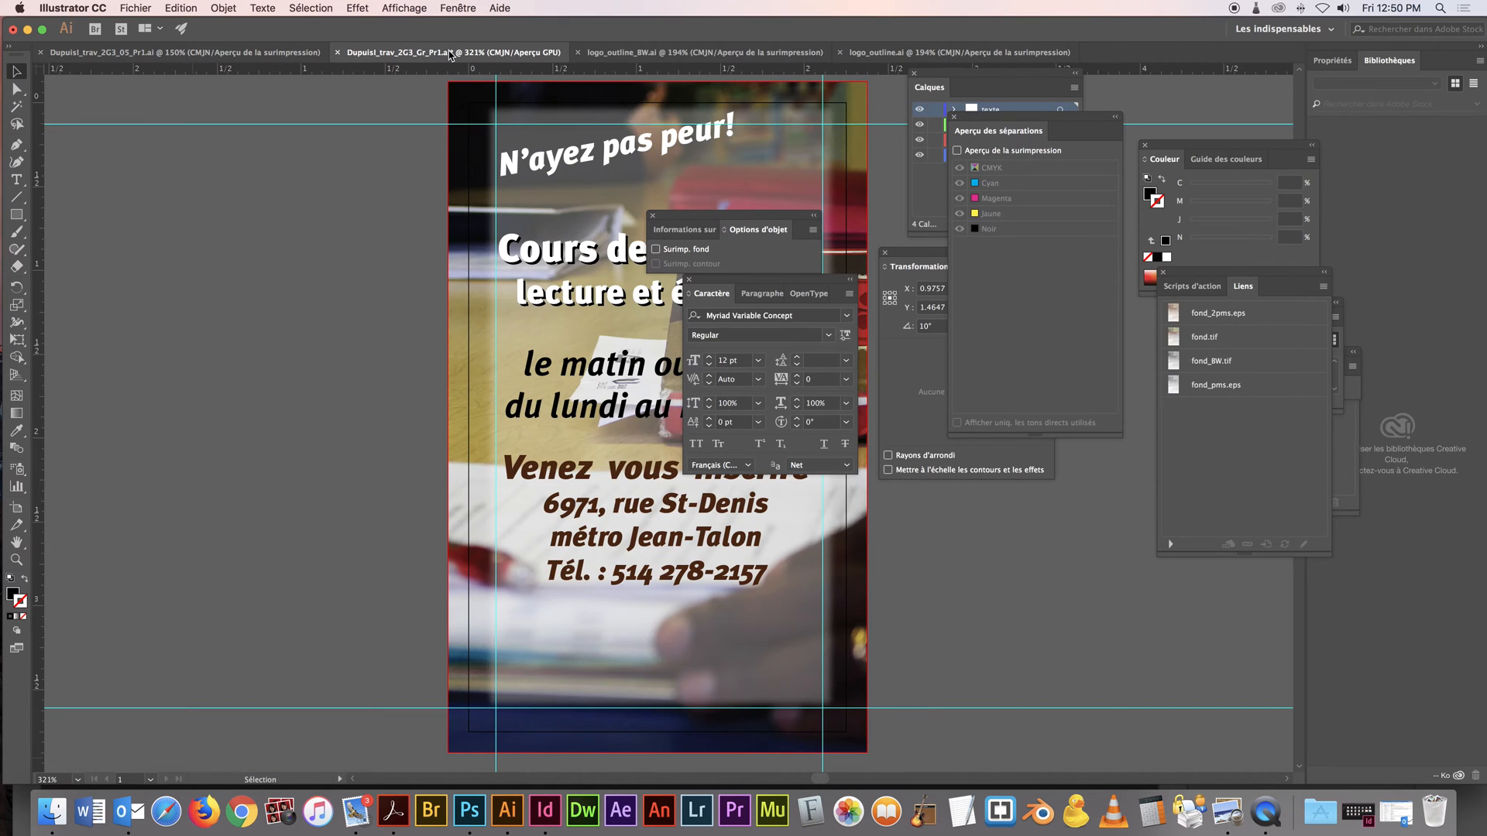
scroll(619, 388, "right", 5)
scroll(620, 388, "down", 1)
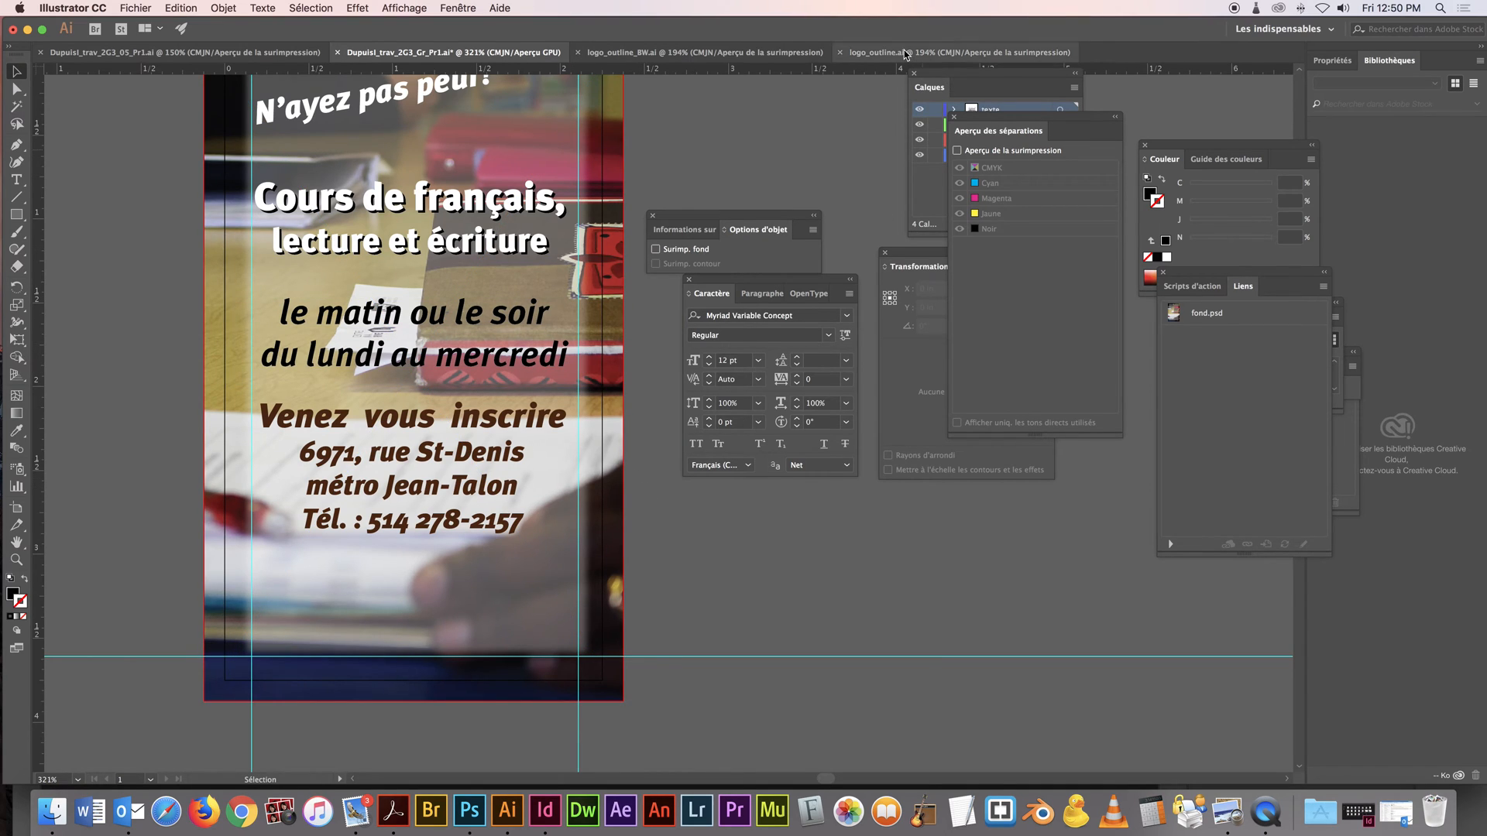
left_click(960, 52)
key("super+a")
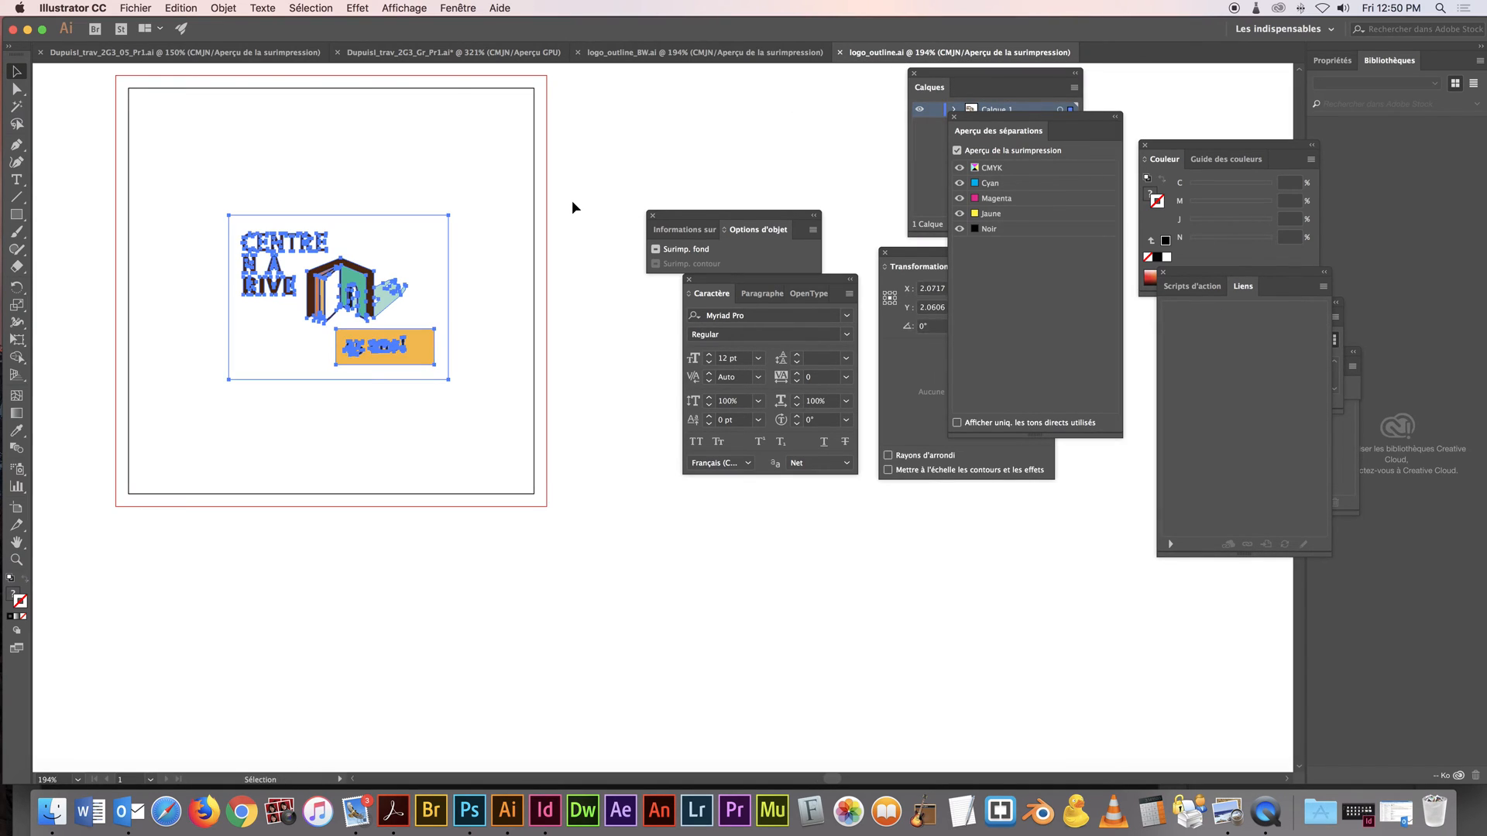
left_click(457, 53)
key("super+v")
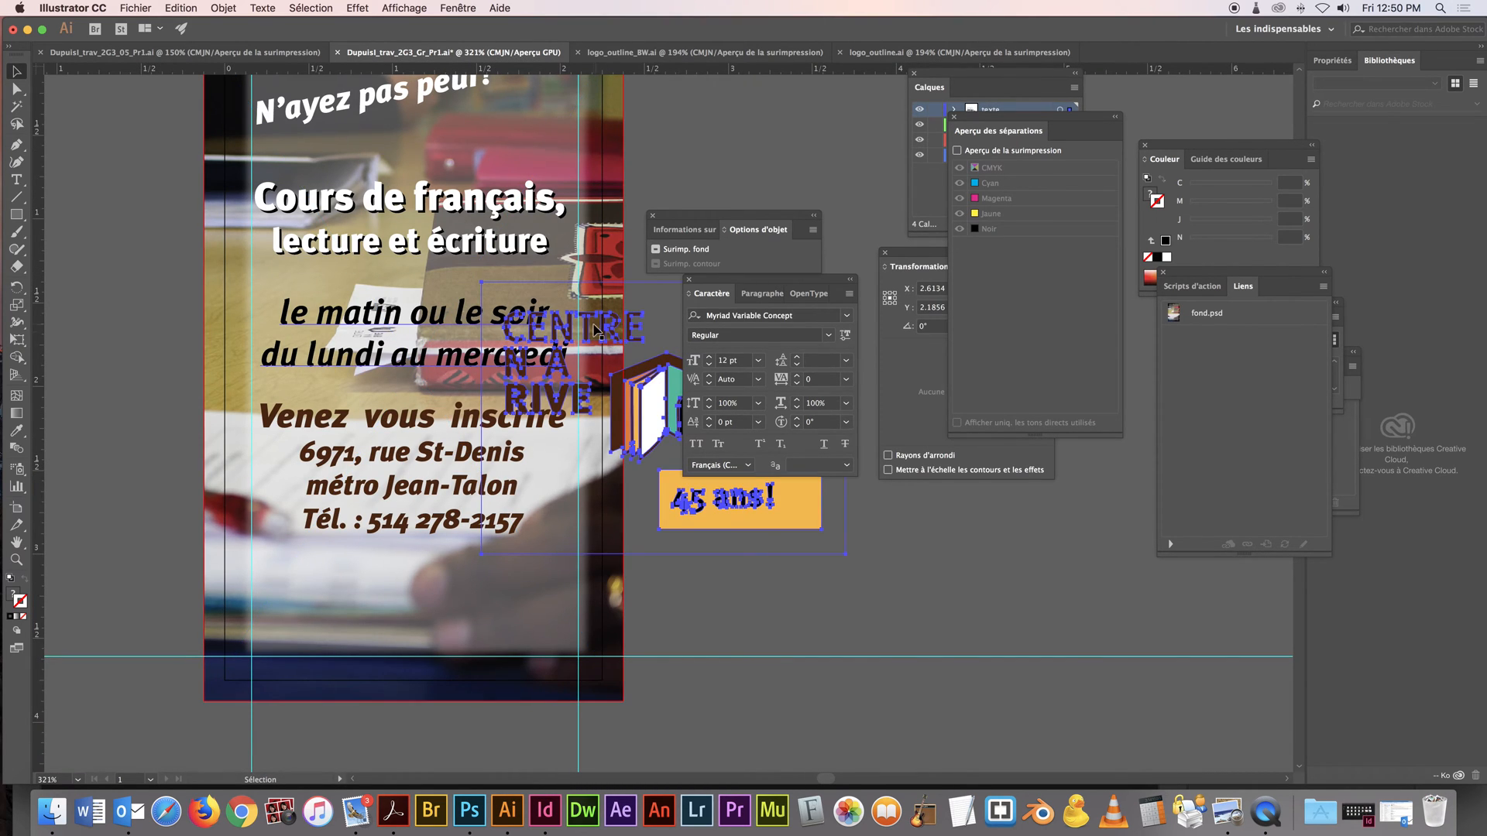
Scale the pasted logo down with Free Transform, place it beneath the telephone line above the lower guide, and deselect it
key("e")
left_click_drag(482, 282, 637, 401)
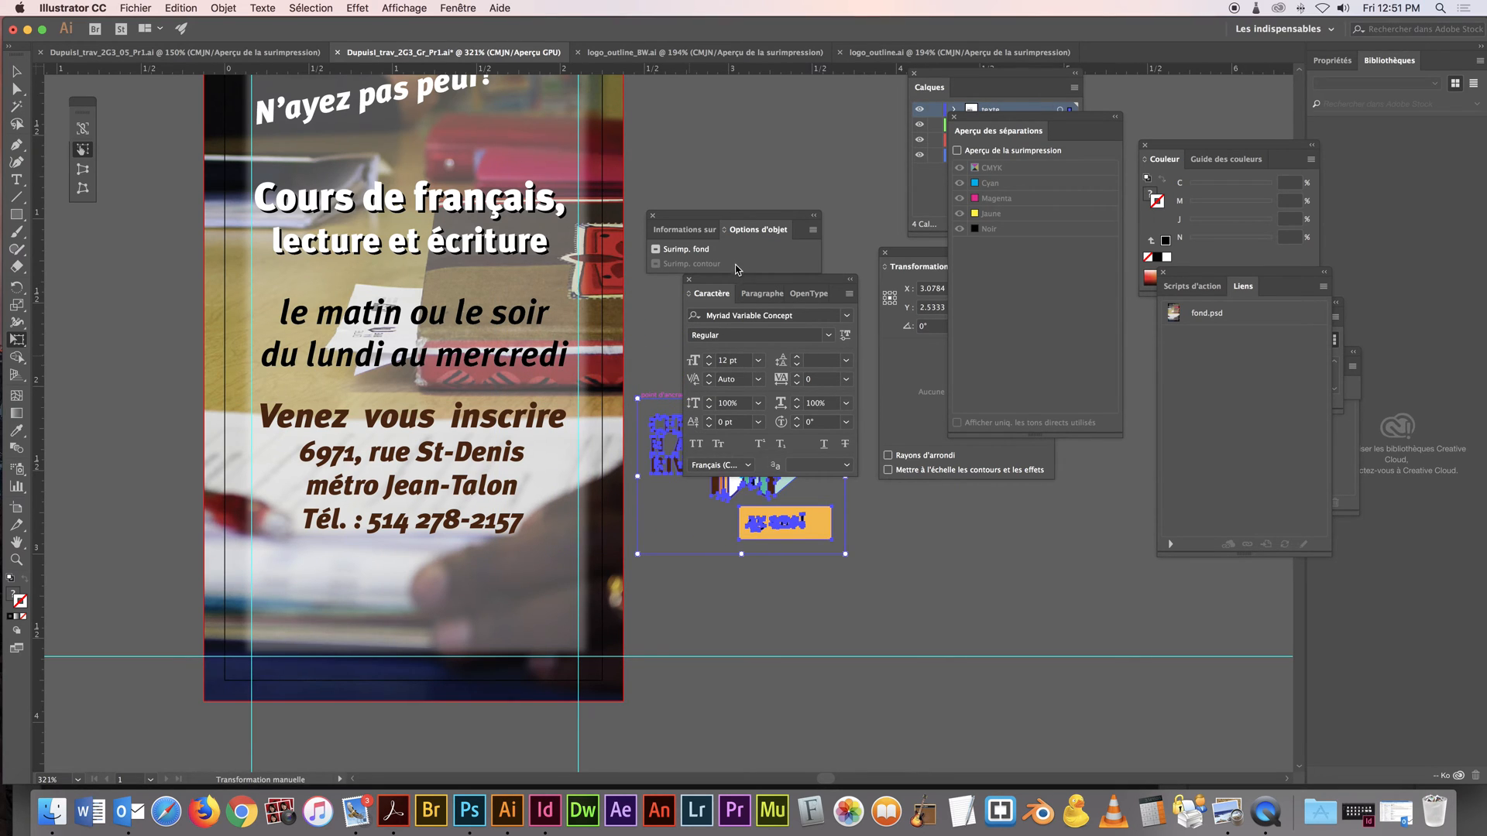
left_click_drag(736, 281, 976, 284)
left_click_drag(724, 477, 406, 569)
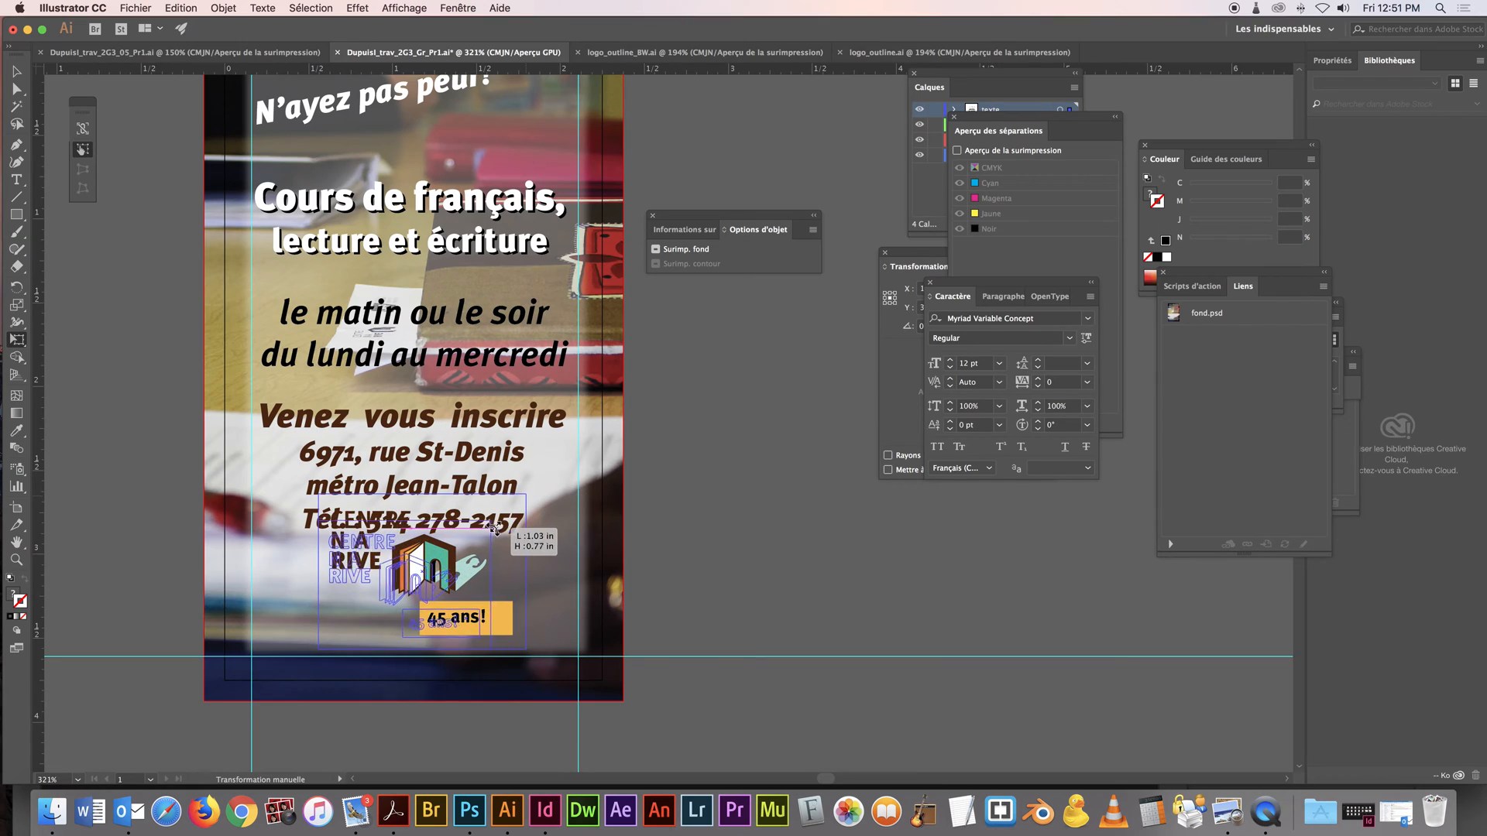
left_click_drag(525, 496, 449, 553)
left_click_drag(399, 595, 439, 597)
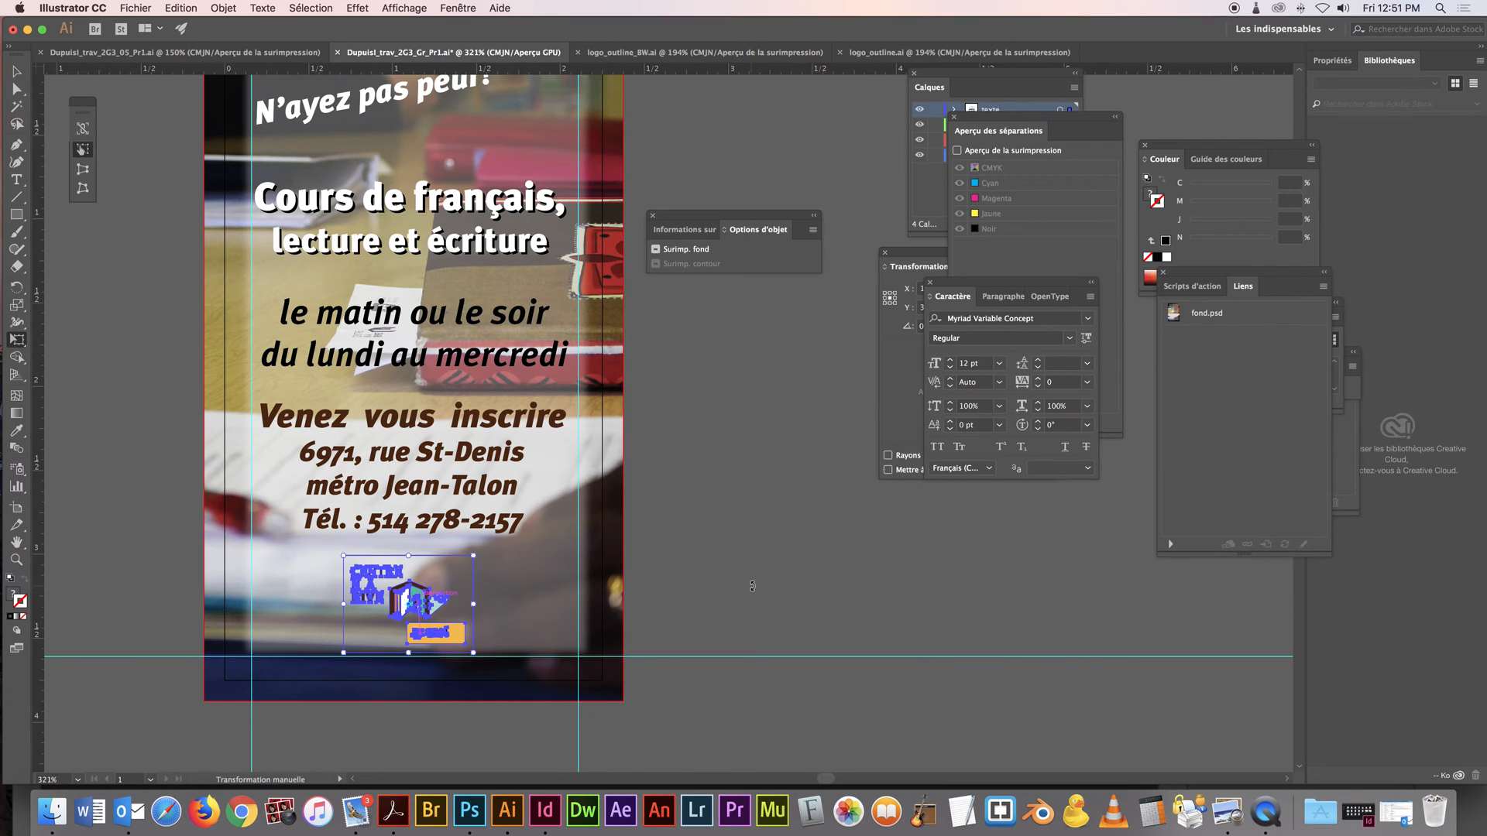
key("v")
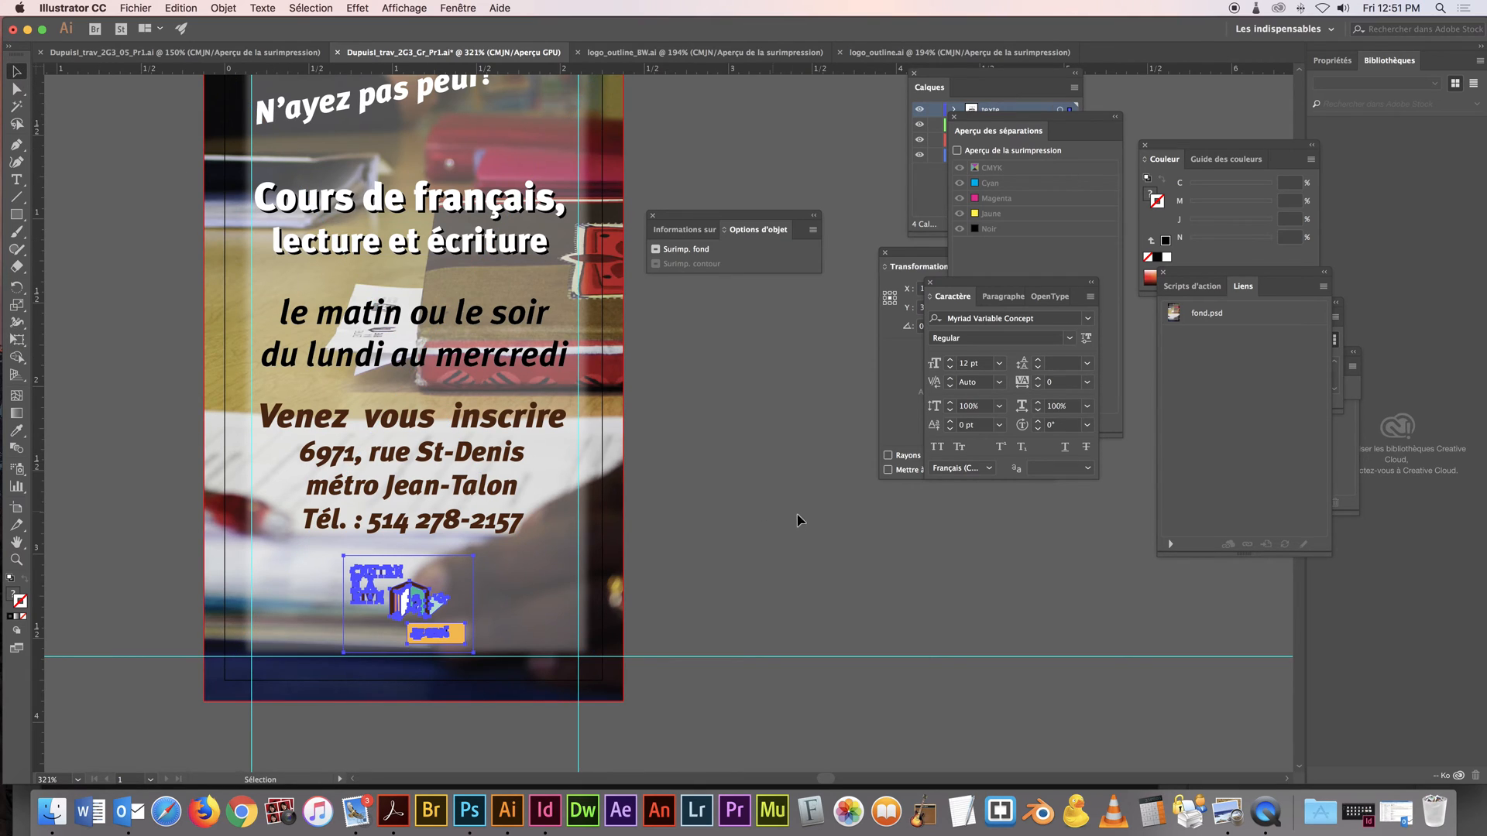
left_click(783, 486)
left_click(408, 602)
left_click(828, 598)
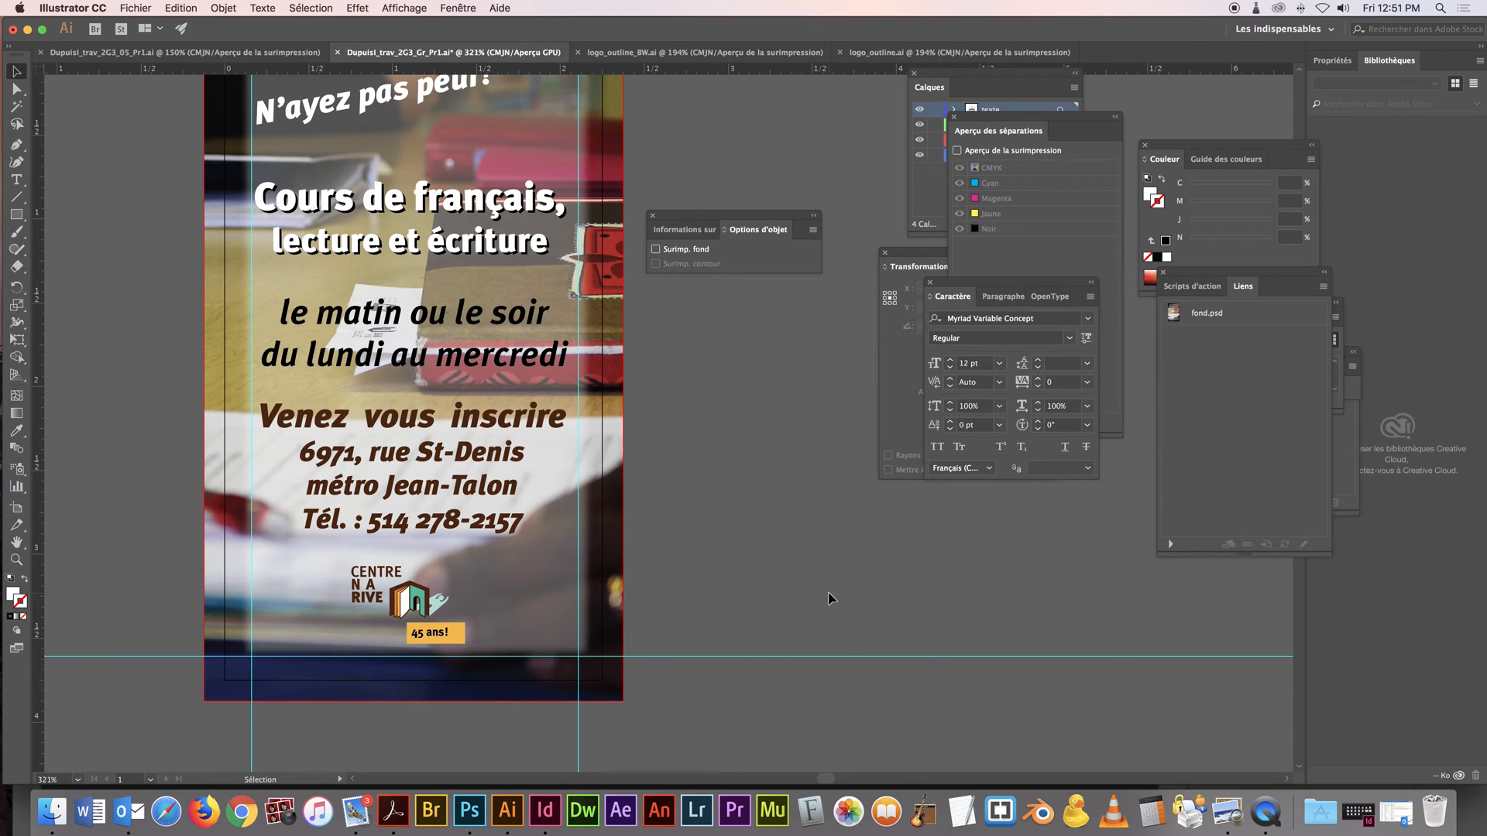
Select the whole logo, align it horizontally to the centre of the artboard, and deselect it
left_click(617, 611)
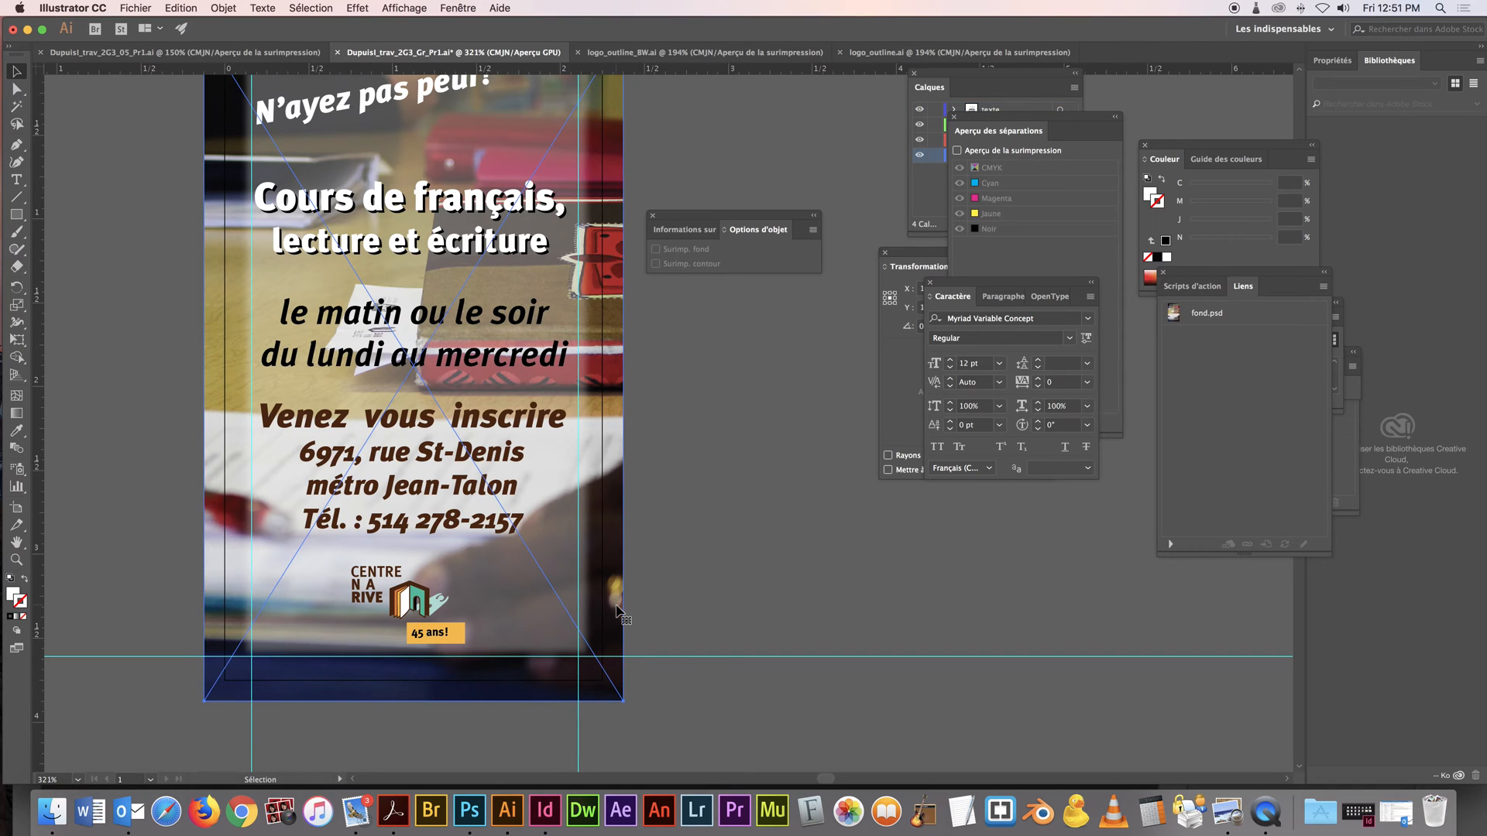
key("a")
key("v")
left_click_drag(514, 680, 302, 570)
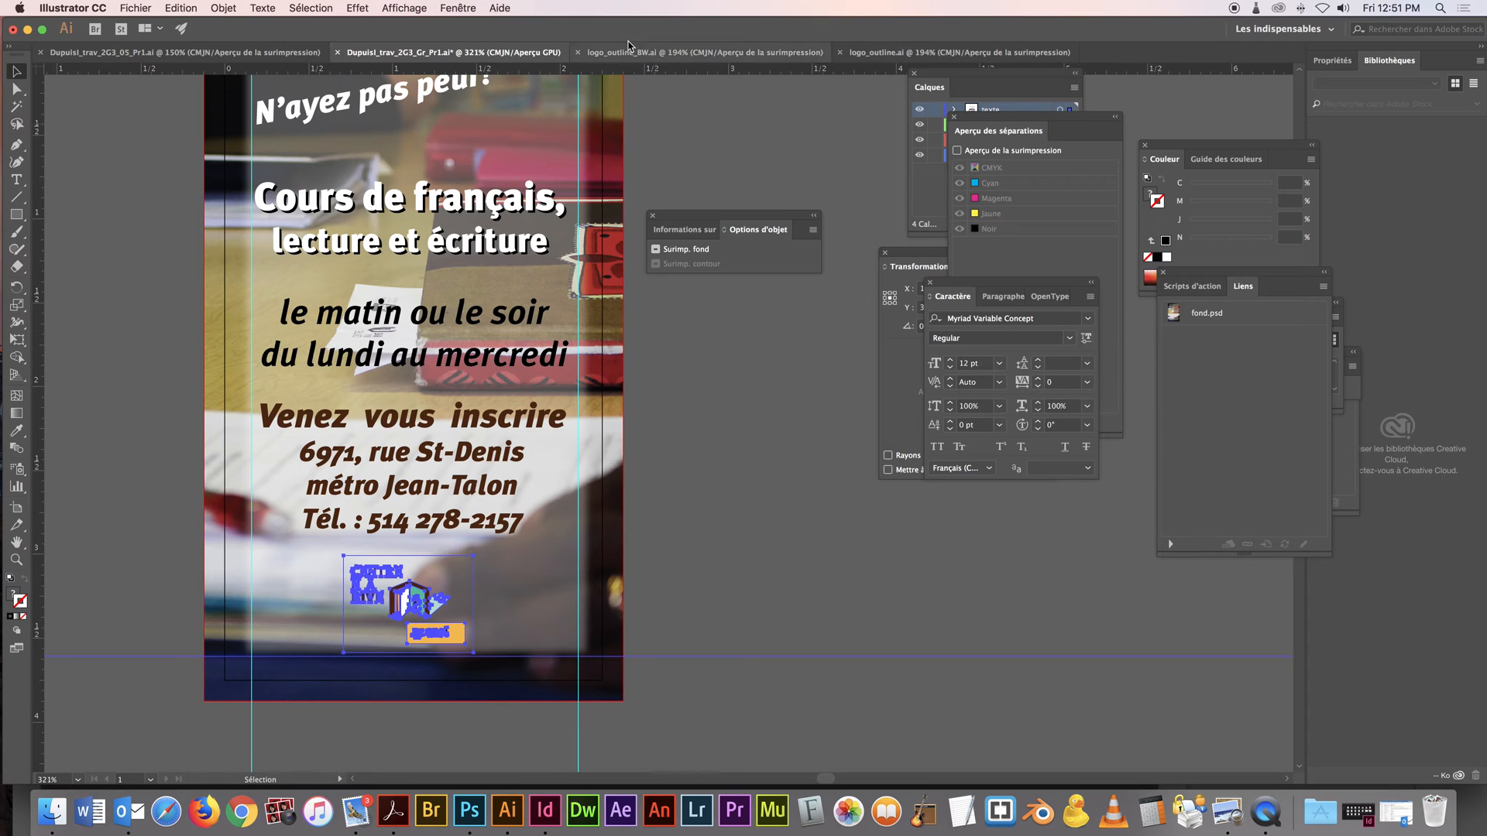
left_click(462, 6)
left_click(505, 165)
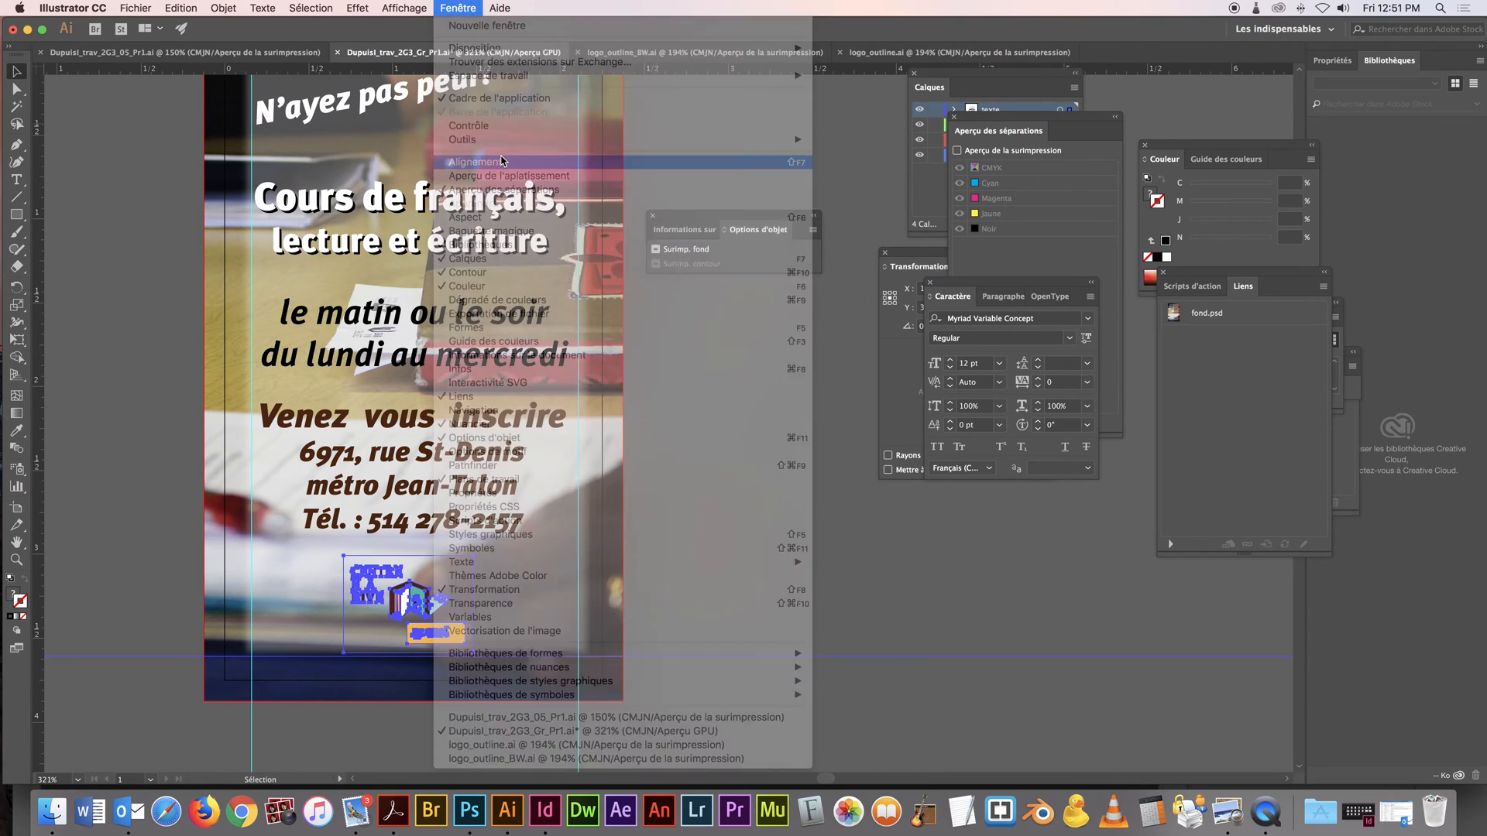
left_click_drag(946, 256, 838, 260)
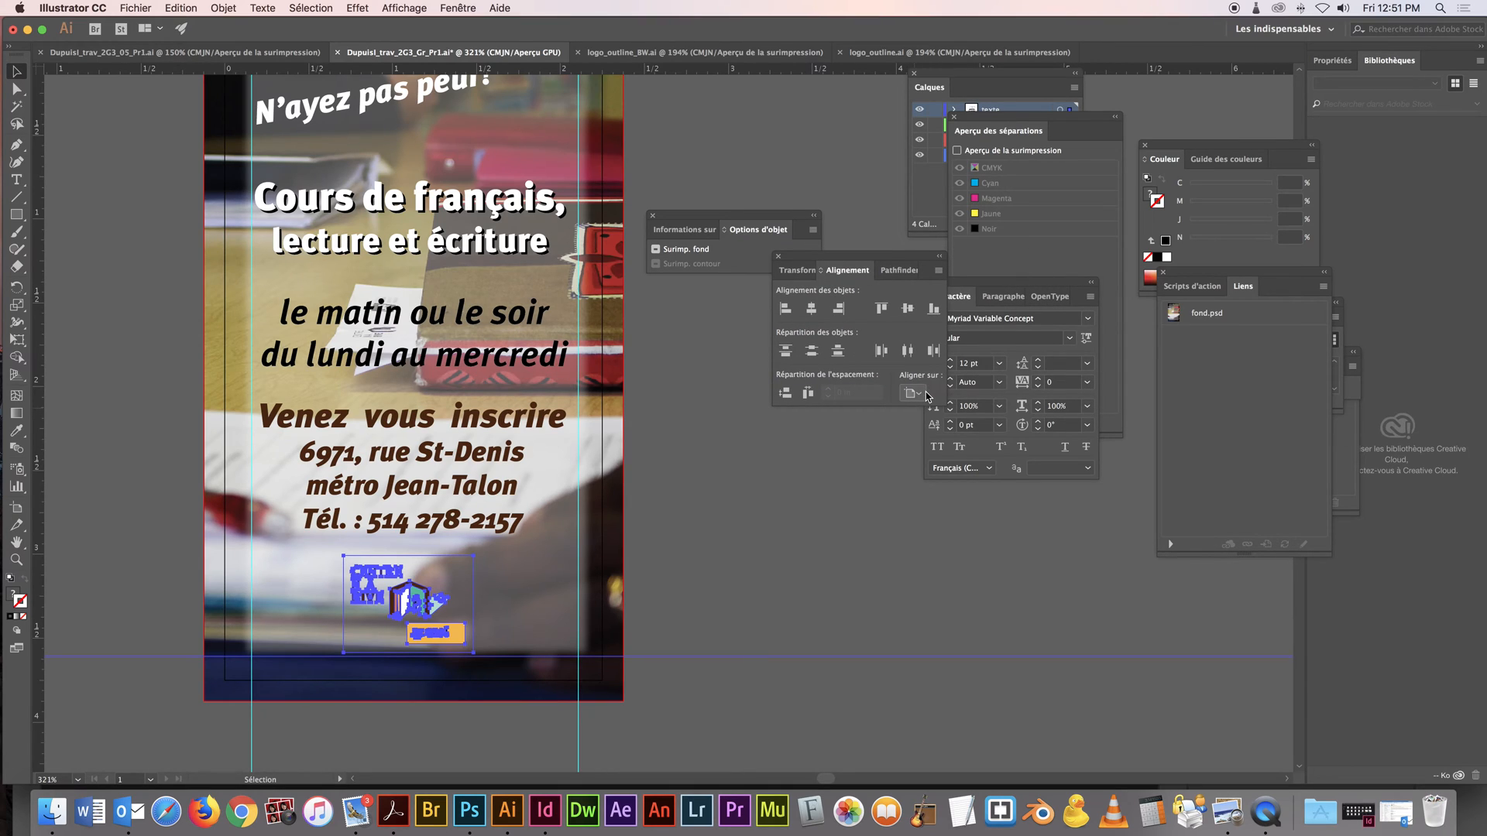
left_click(914, 393)
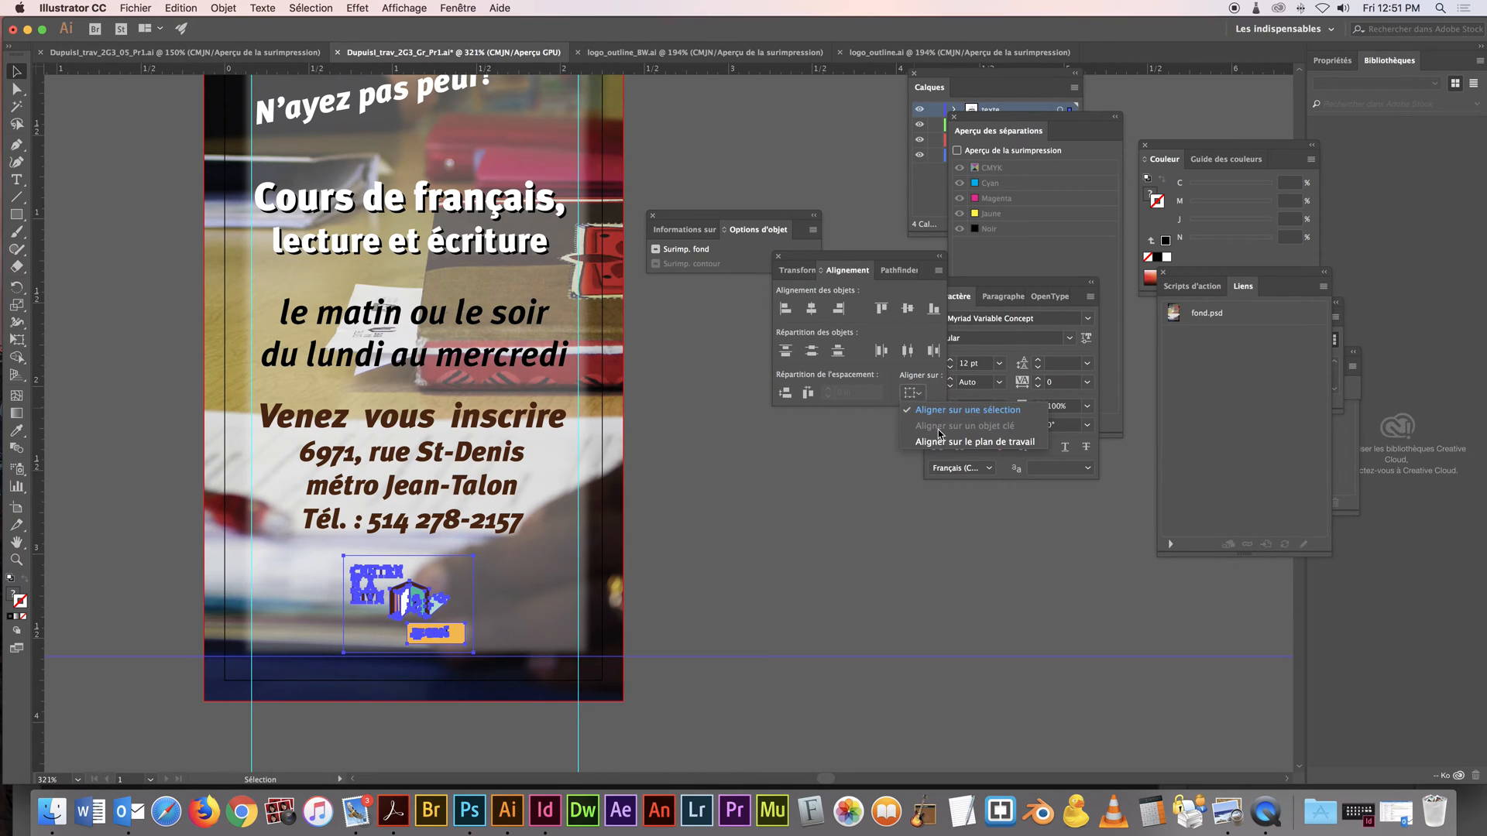
left_click(956, 439)
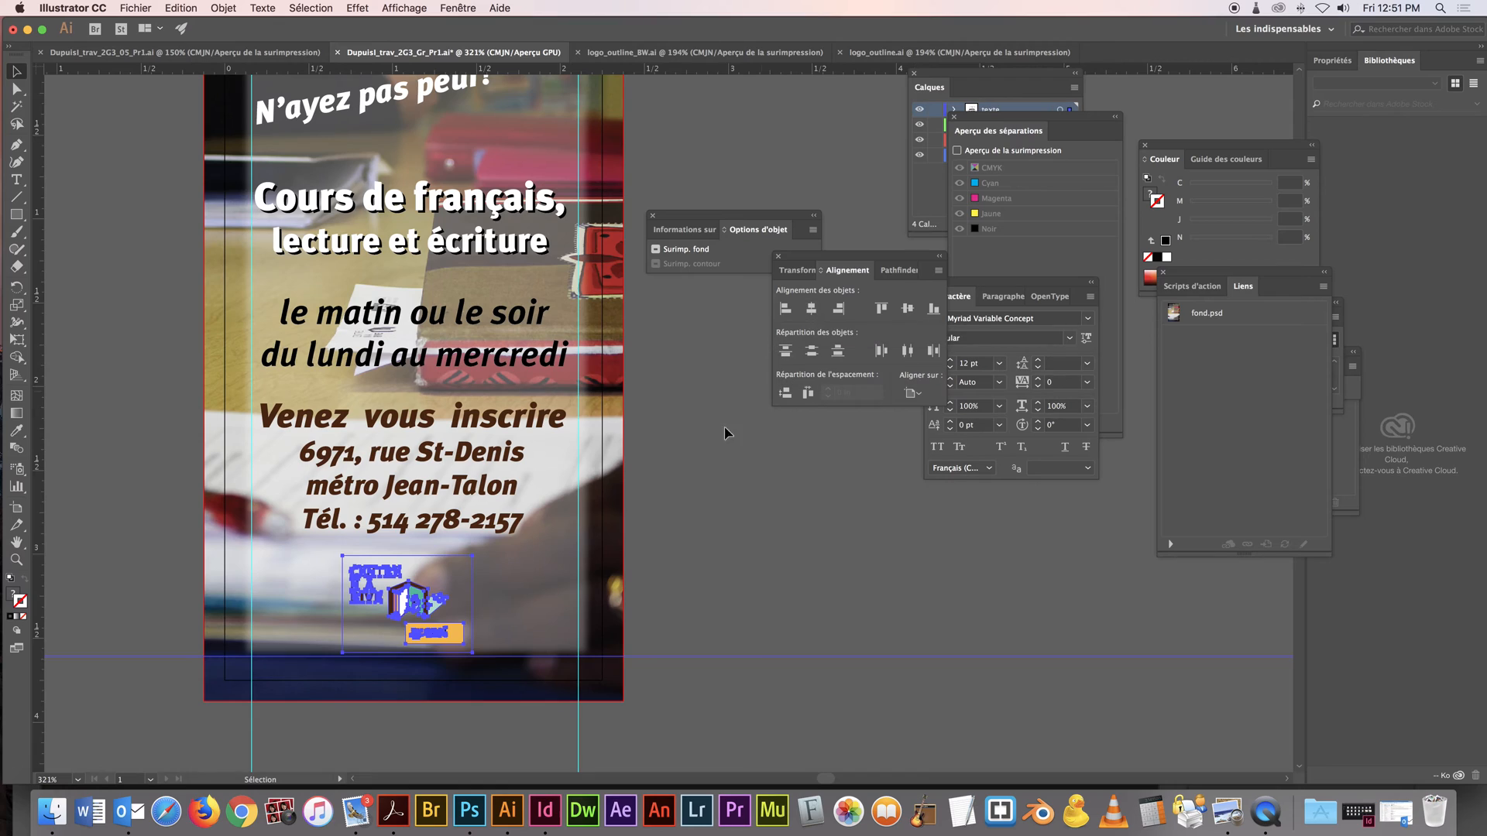
left_click(674, 512)
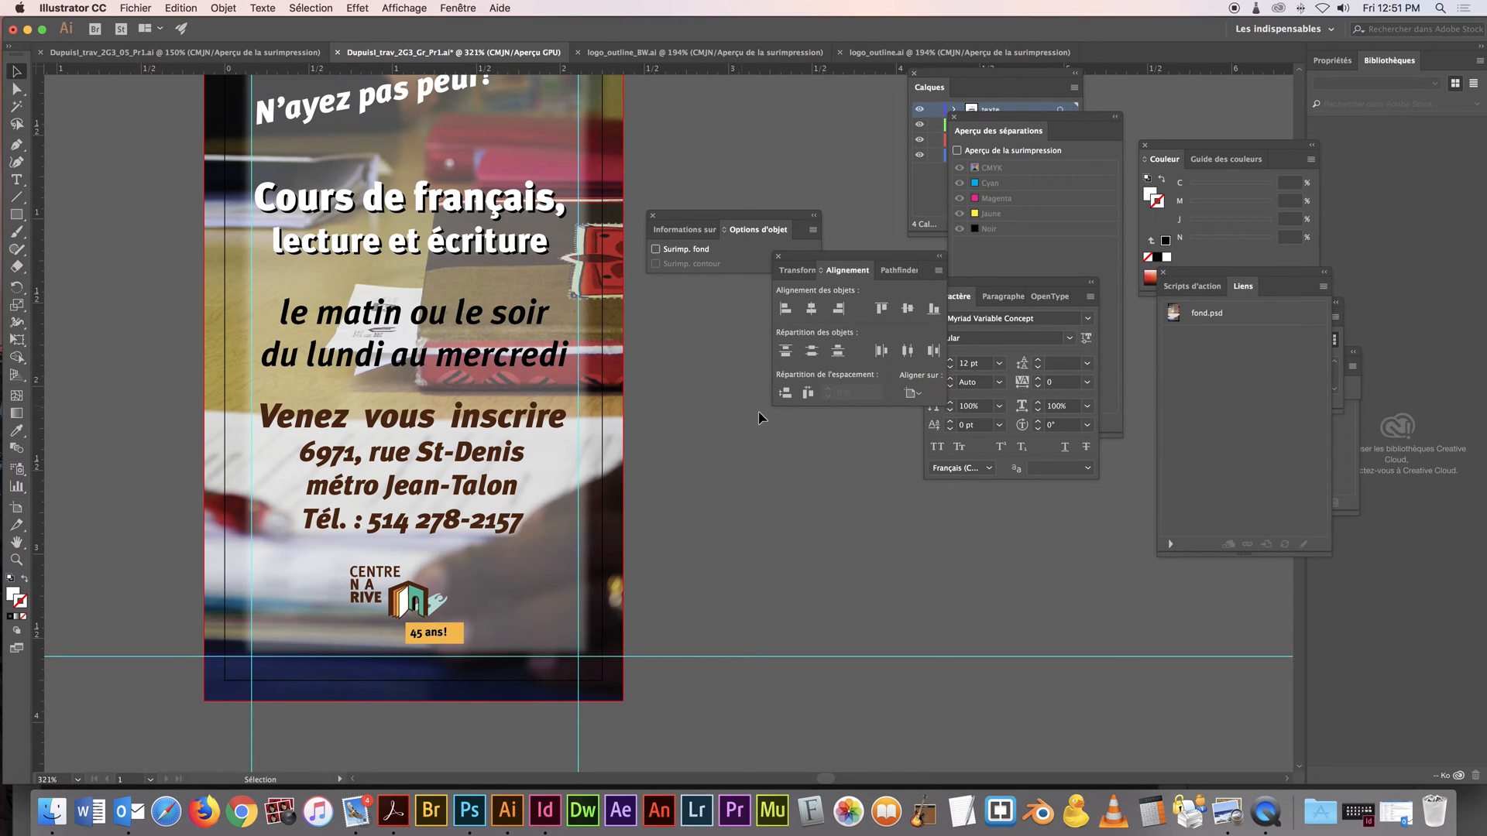
Bring the whole card into view at 200%, switch to Photoshop and open fond.psd
left_click_drag(689, 231, 801, 235)
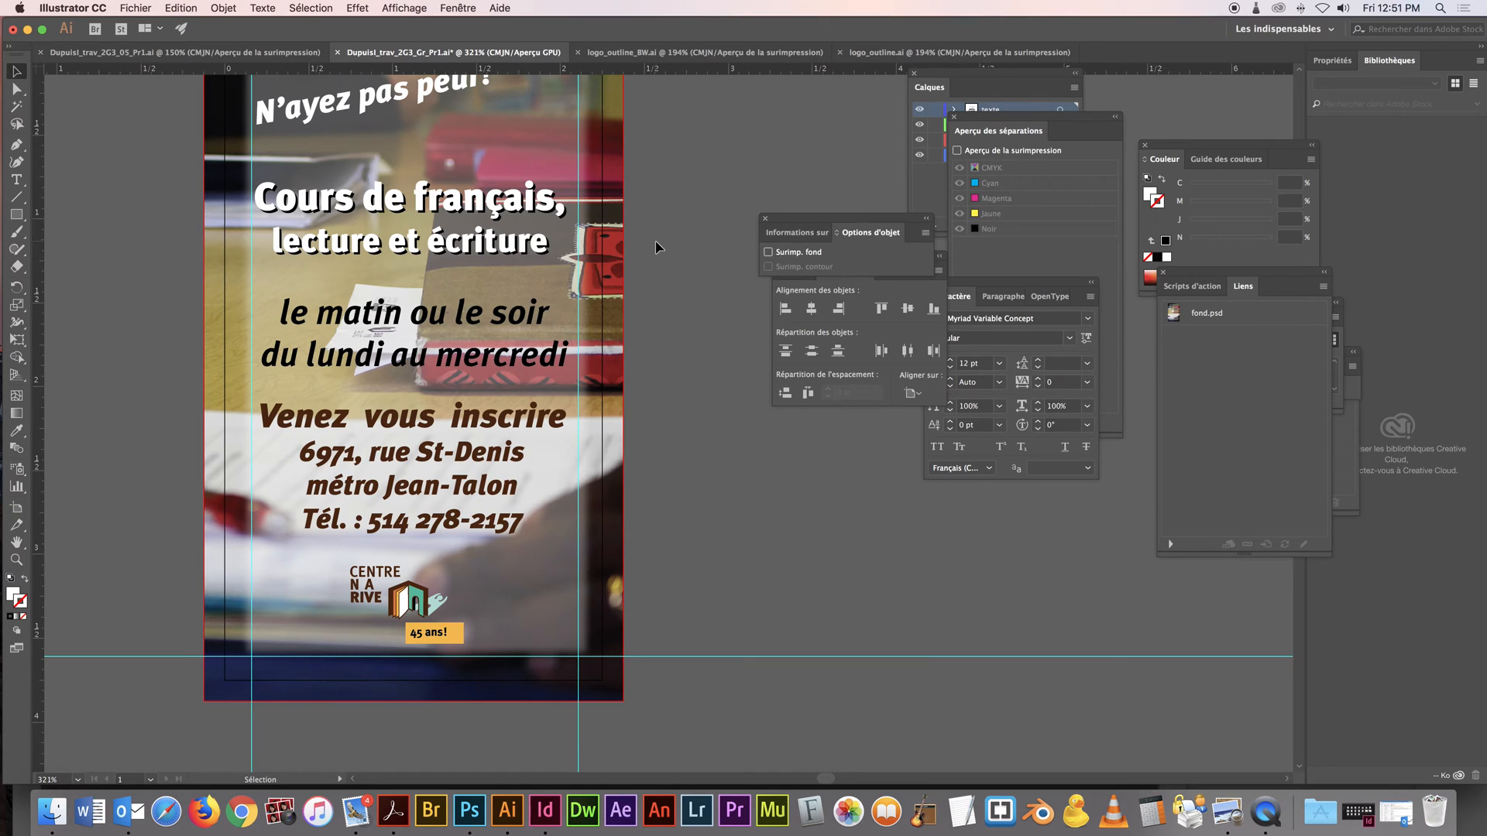
left_click(541, 512, "alt+super")
left_click(575, 497, "alt+super")
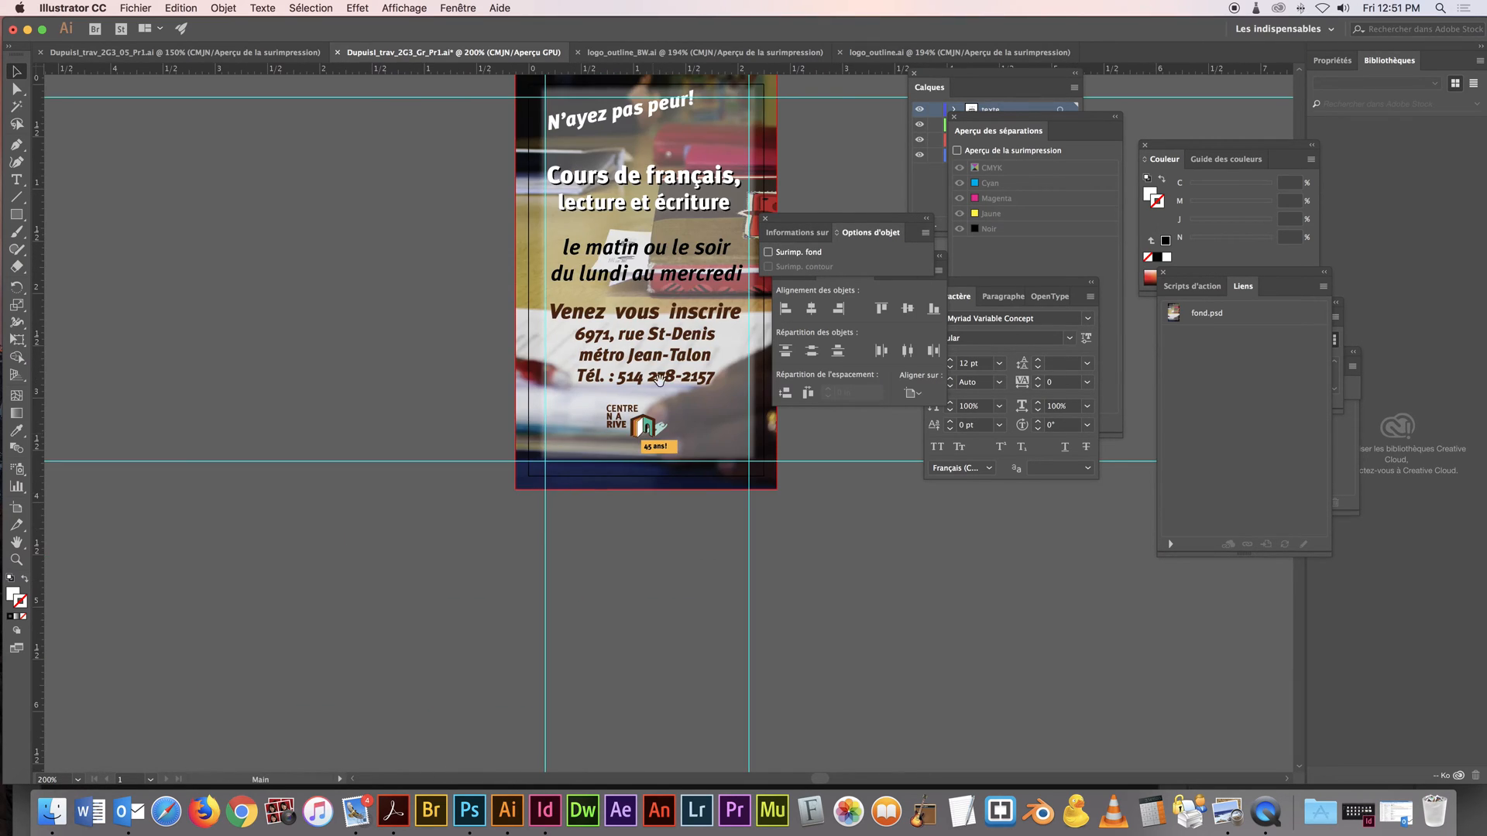
left_click_drag(659, 394, 560, 485)
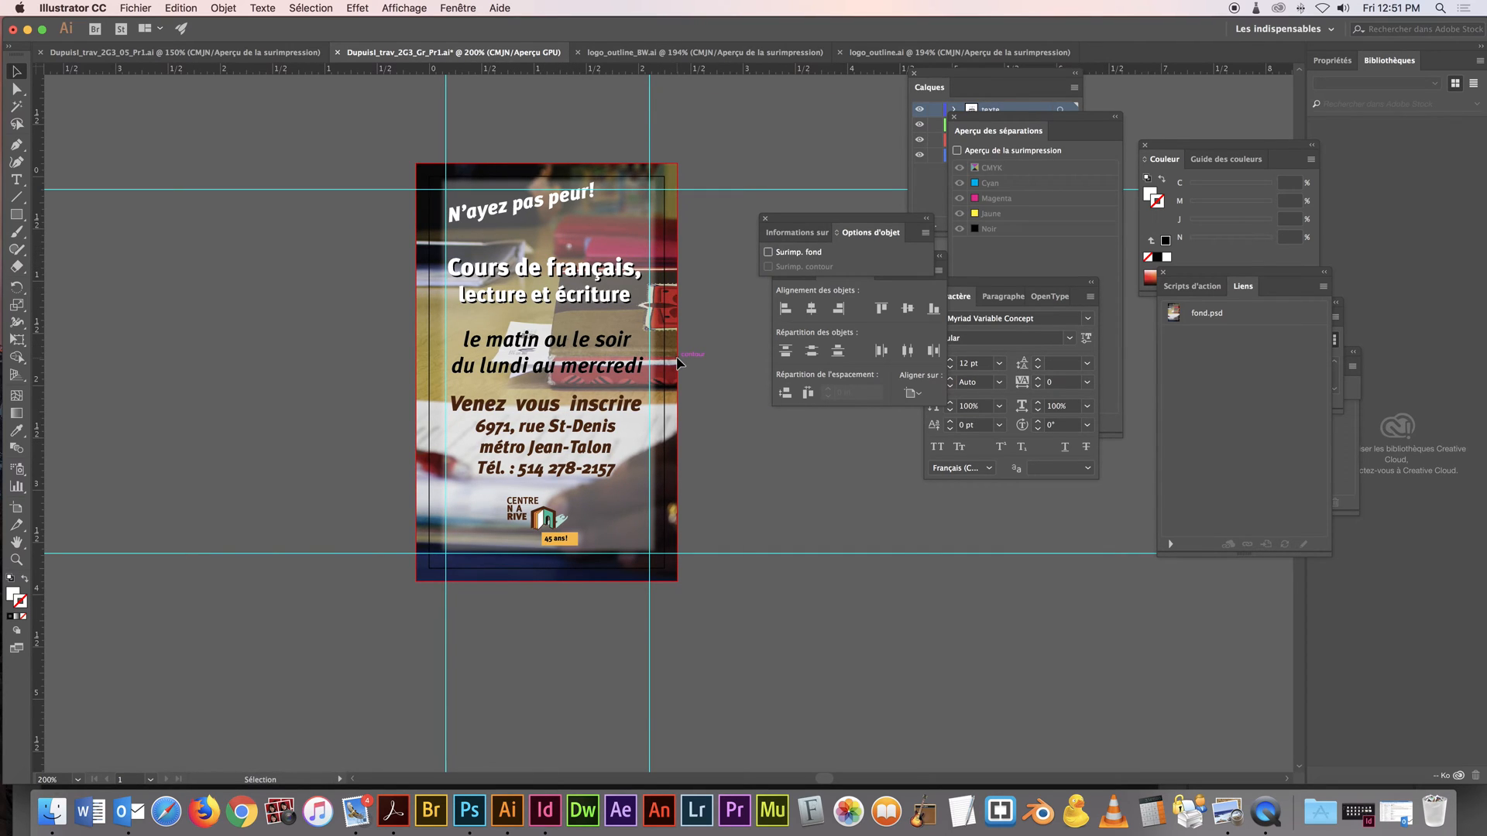
left_click(470, 810)
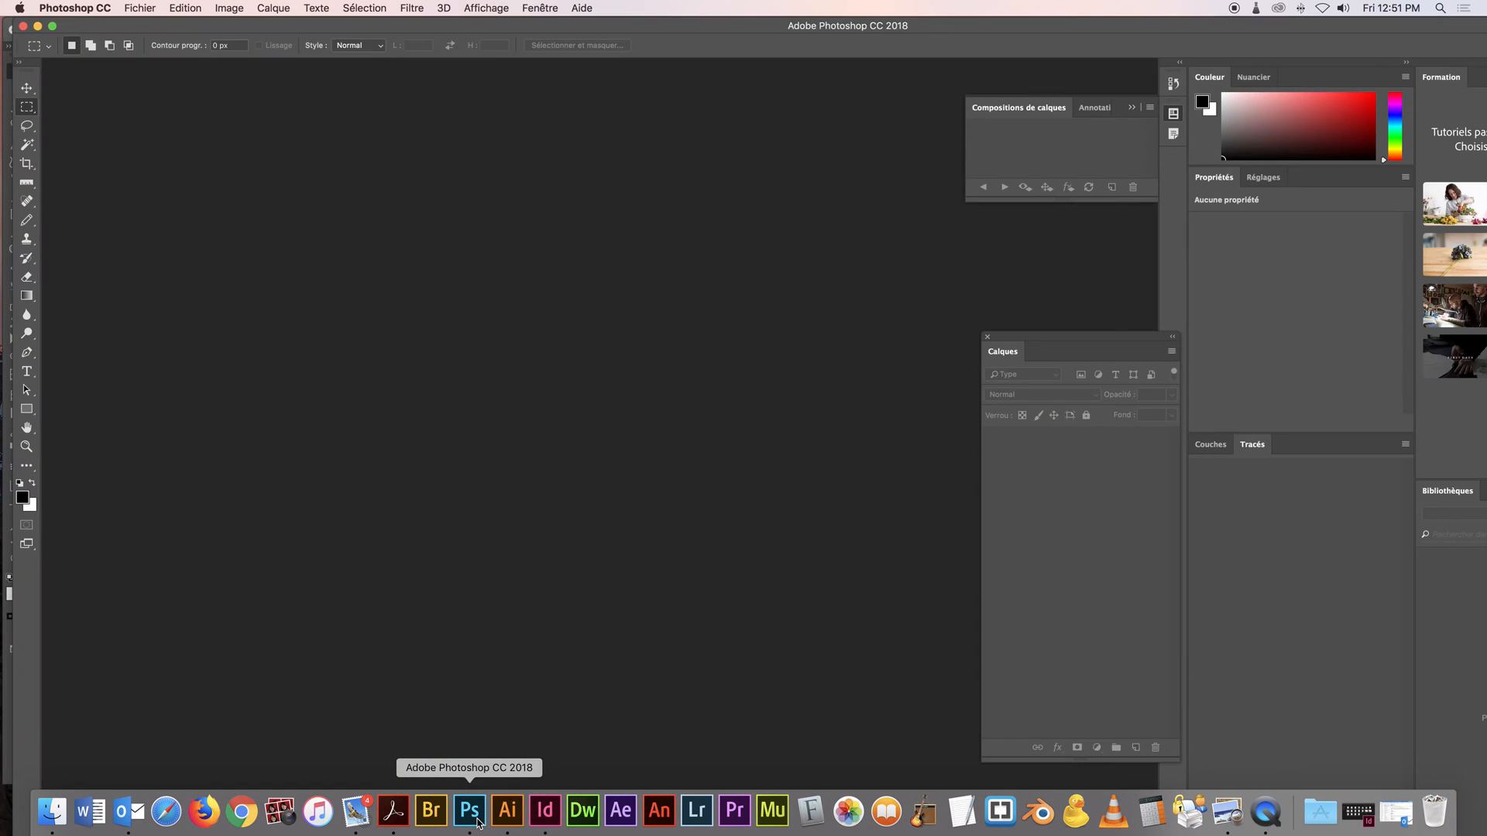
left_click(148, 15)
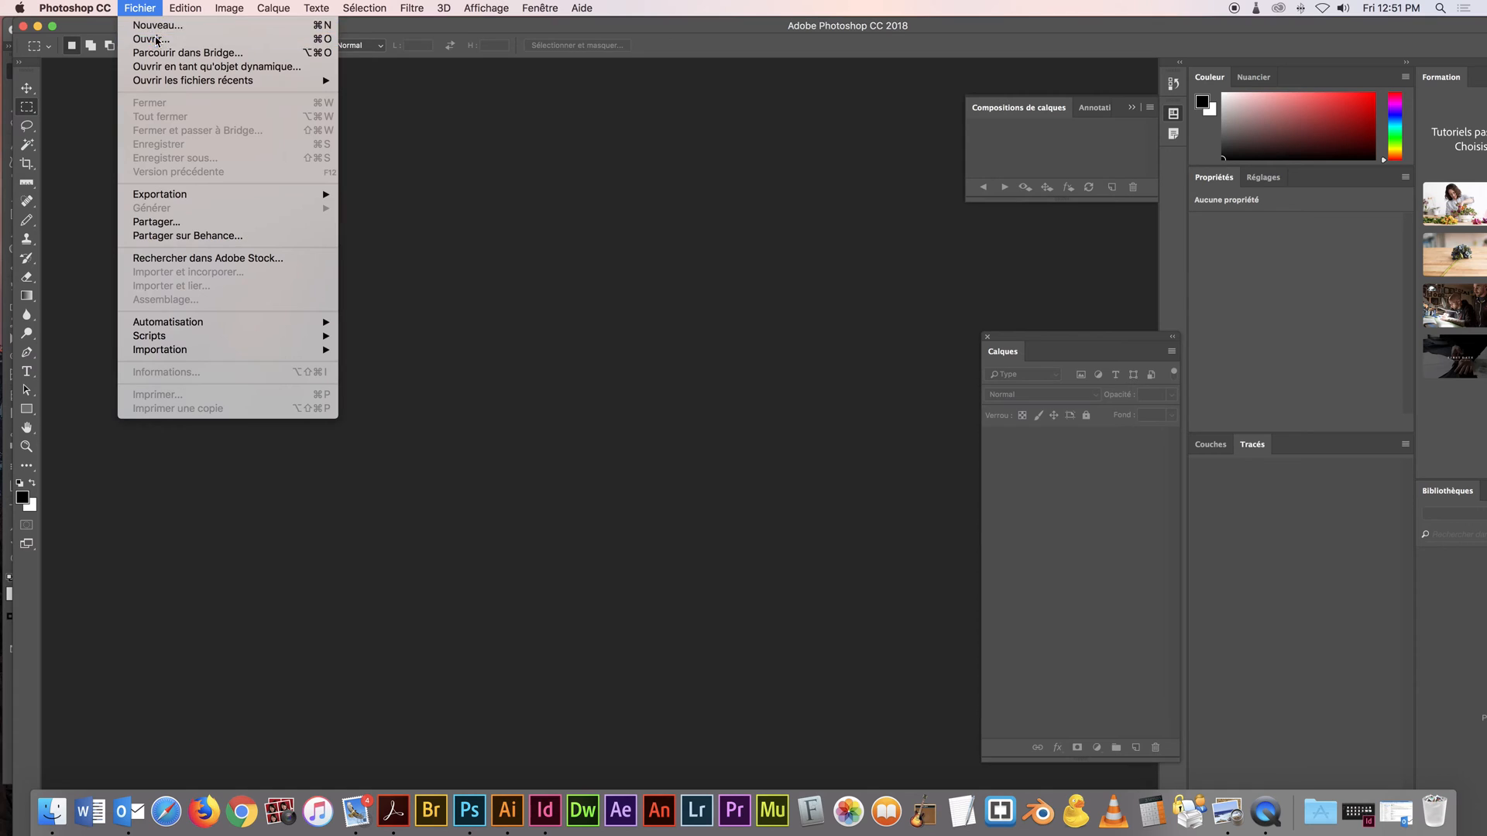
left_click(158, 40)
left_click(667, 163)
left_click(968, 439)
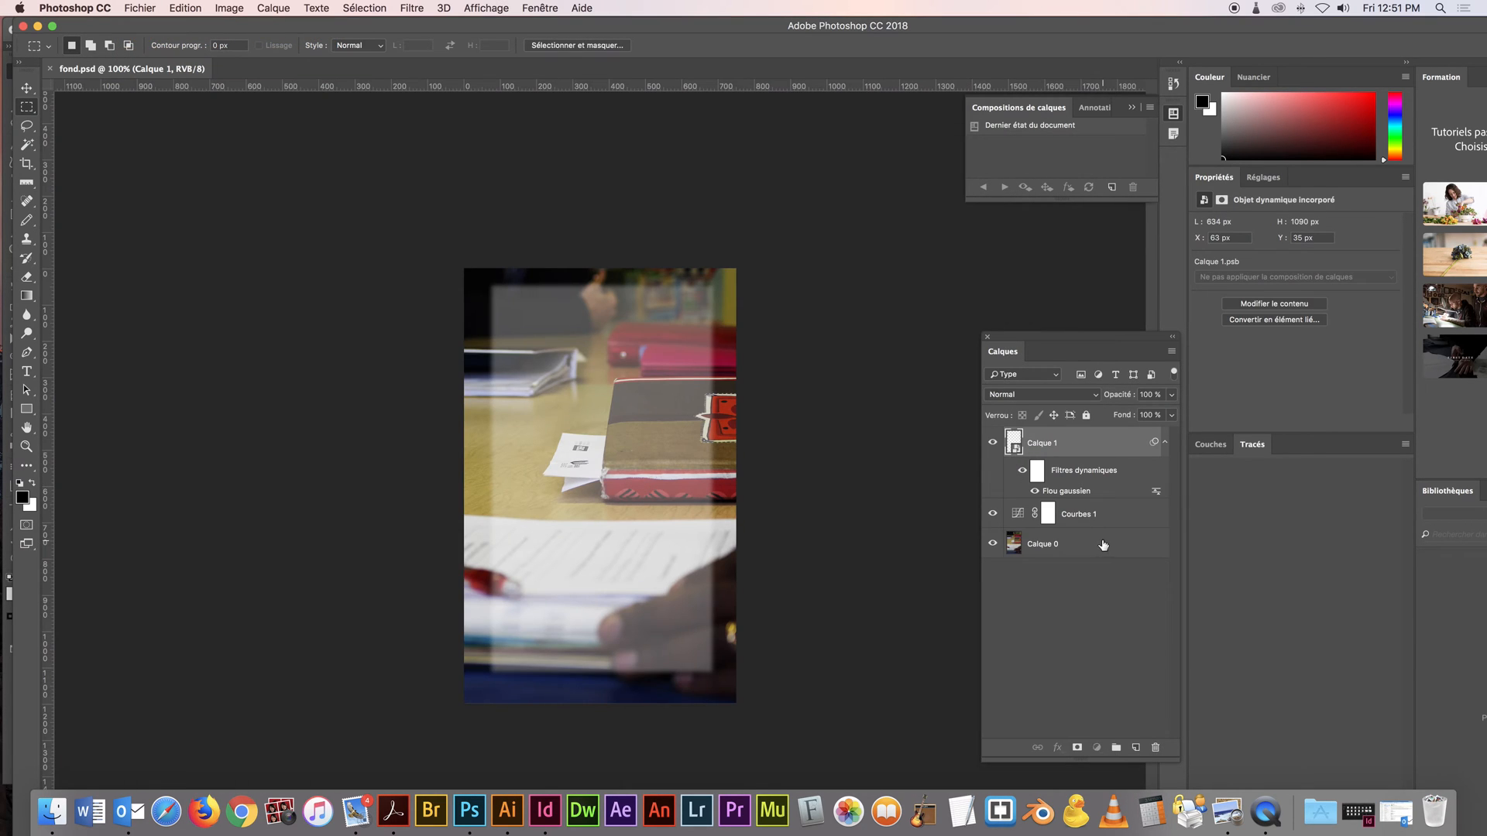
Reduce the opacity of the photo layer Calque 0 to 70%
left_click(1102, 546)
key("5")
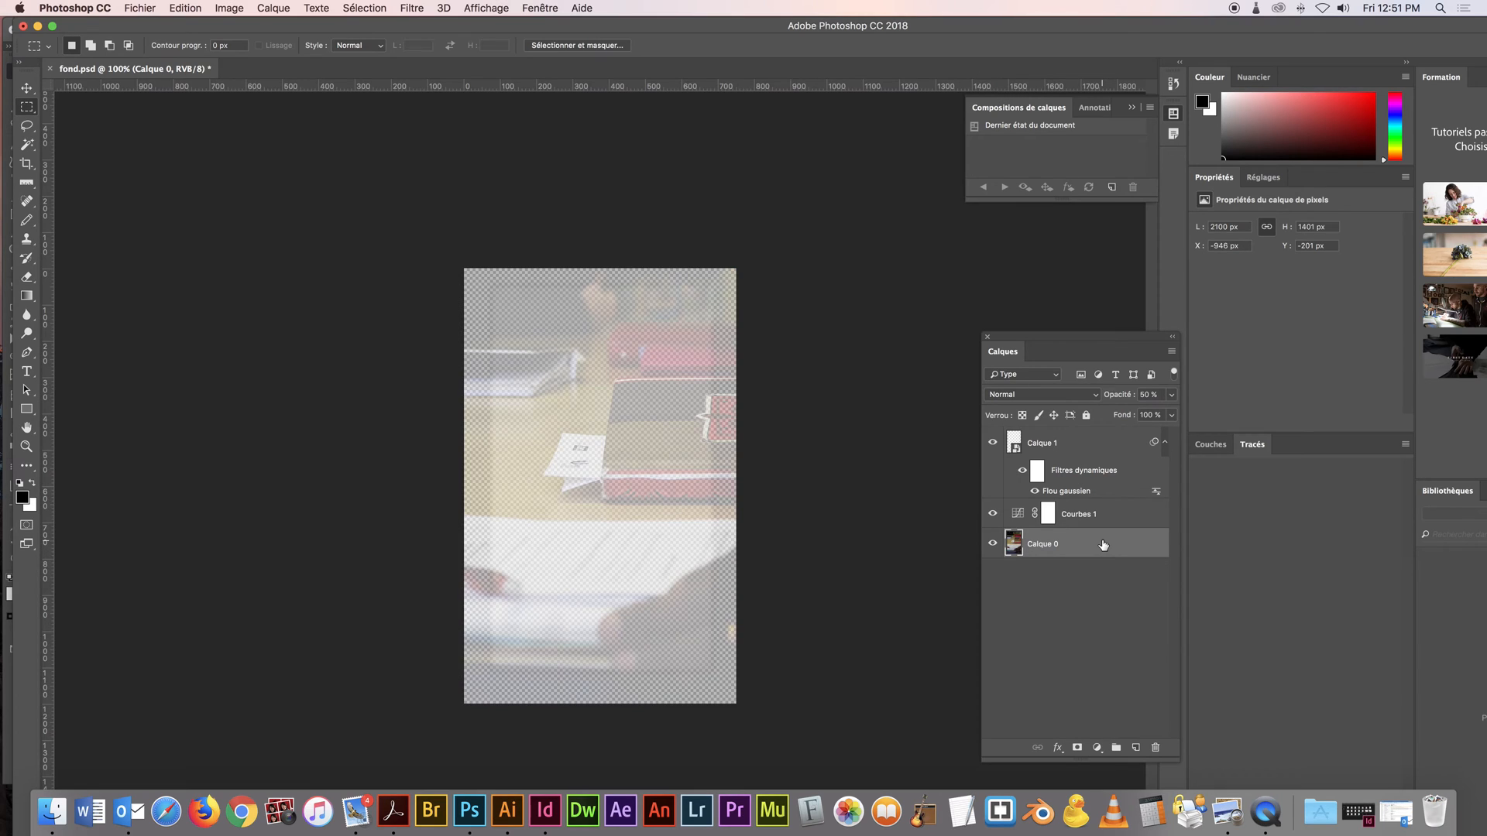
key("7")
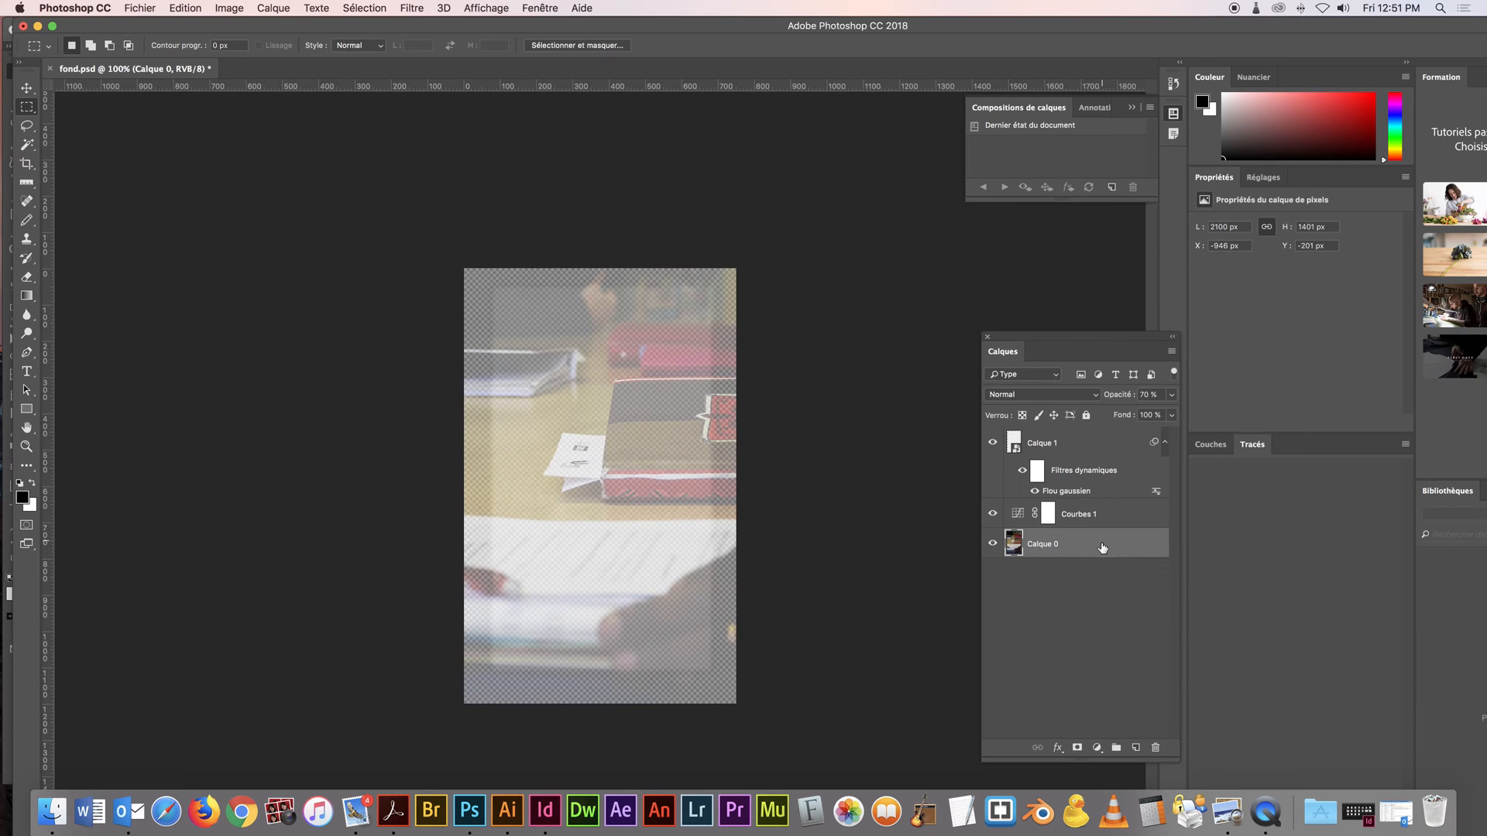
Add a new layer beneath Calque 0 and fill it with white
left_click(1136, 747)
left_click_drag(1092, 558, 1090, 594)
key("super+BackSpace")
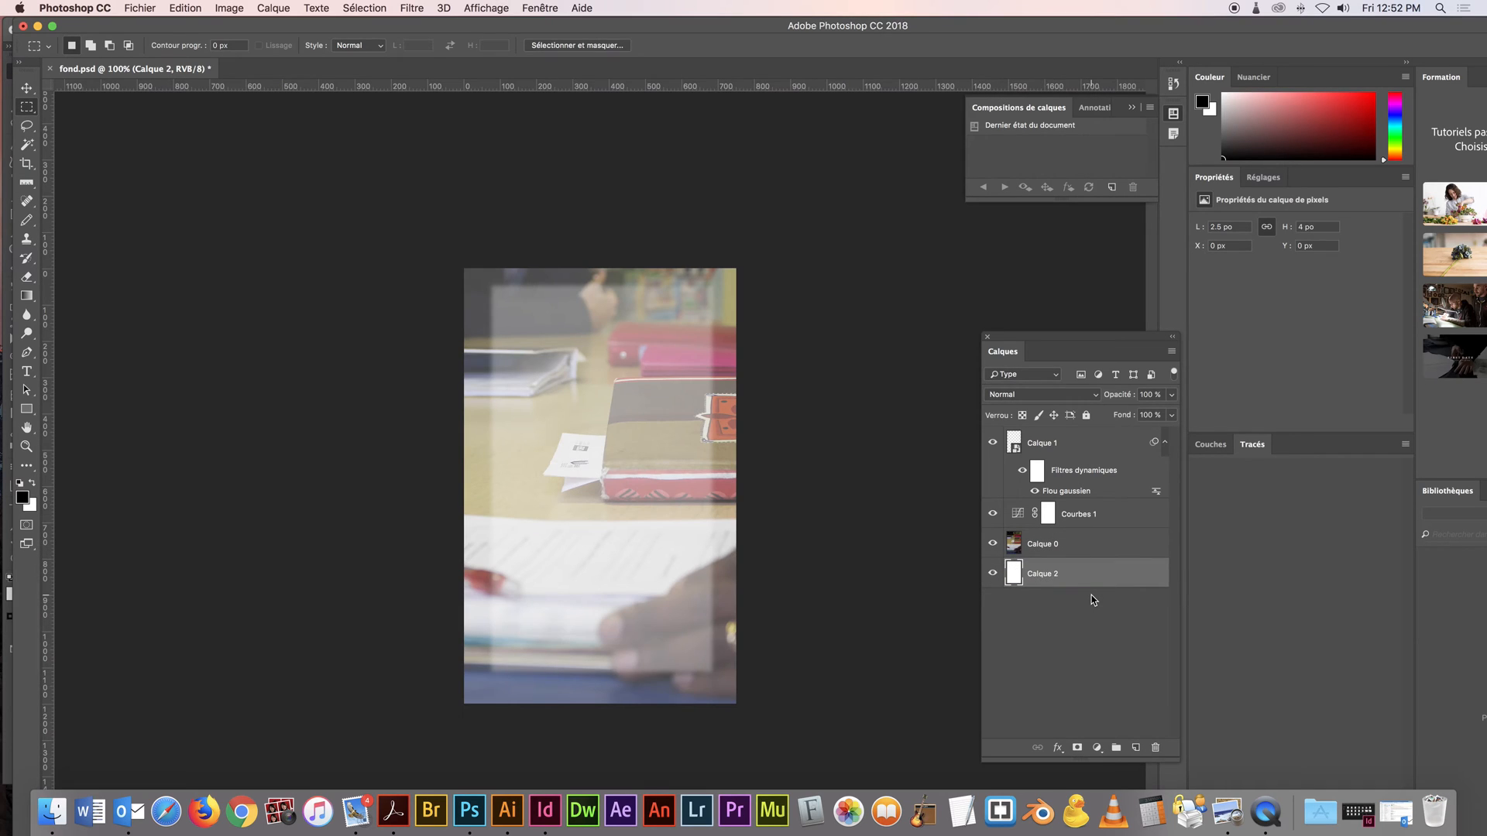
Save fond.psd, switch back to Illustrator and update the modified linked background in the card
key("super+s")
key("super+Tab")
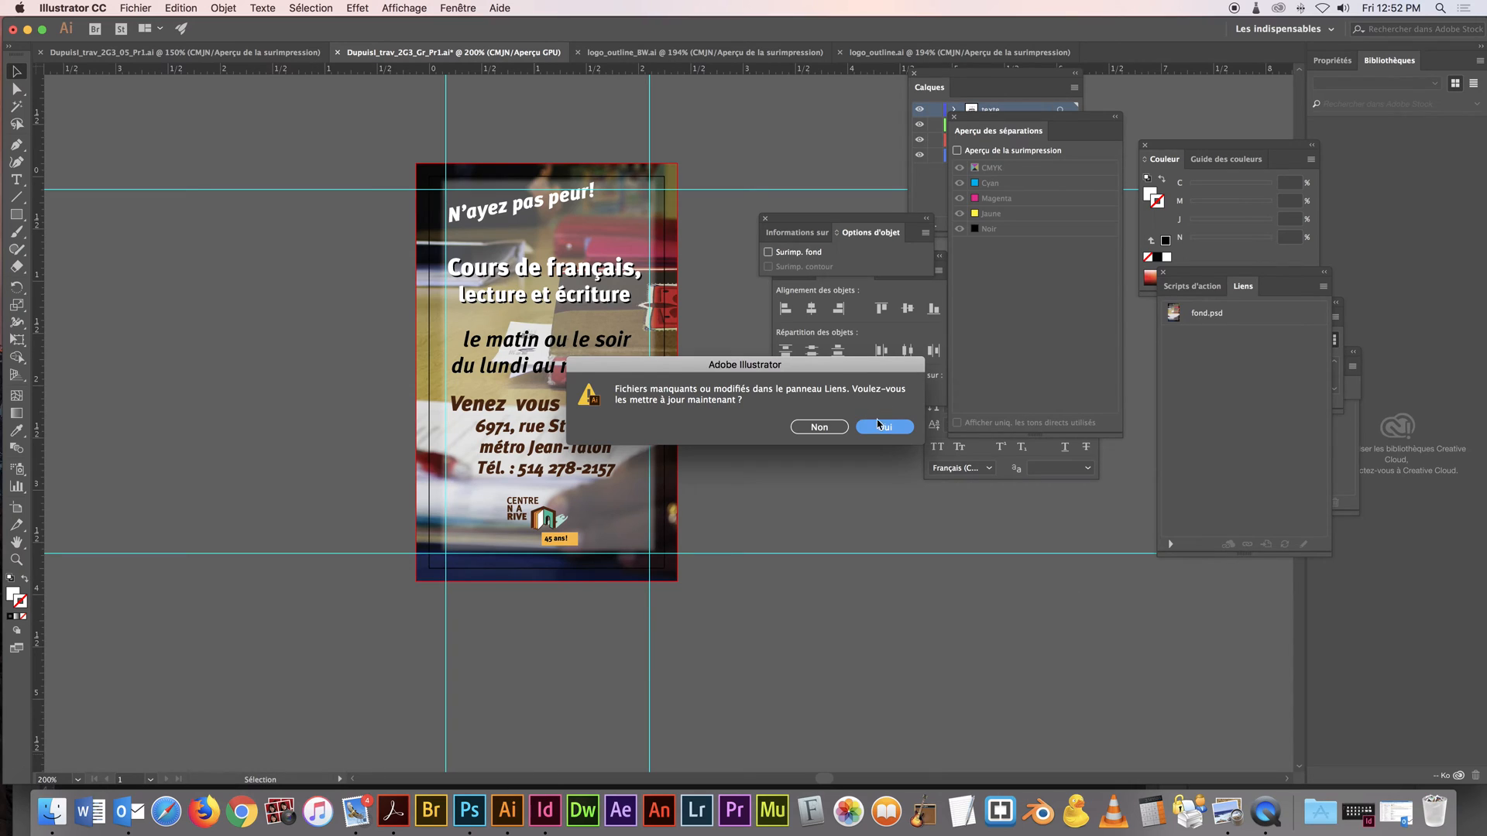
left_click(884, 427)
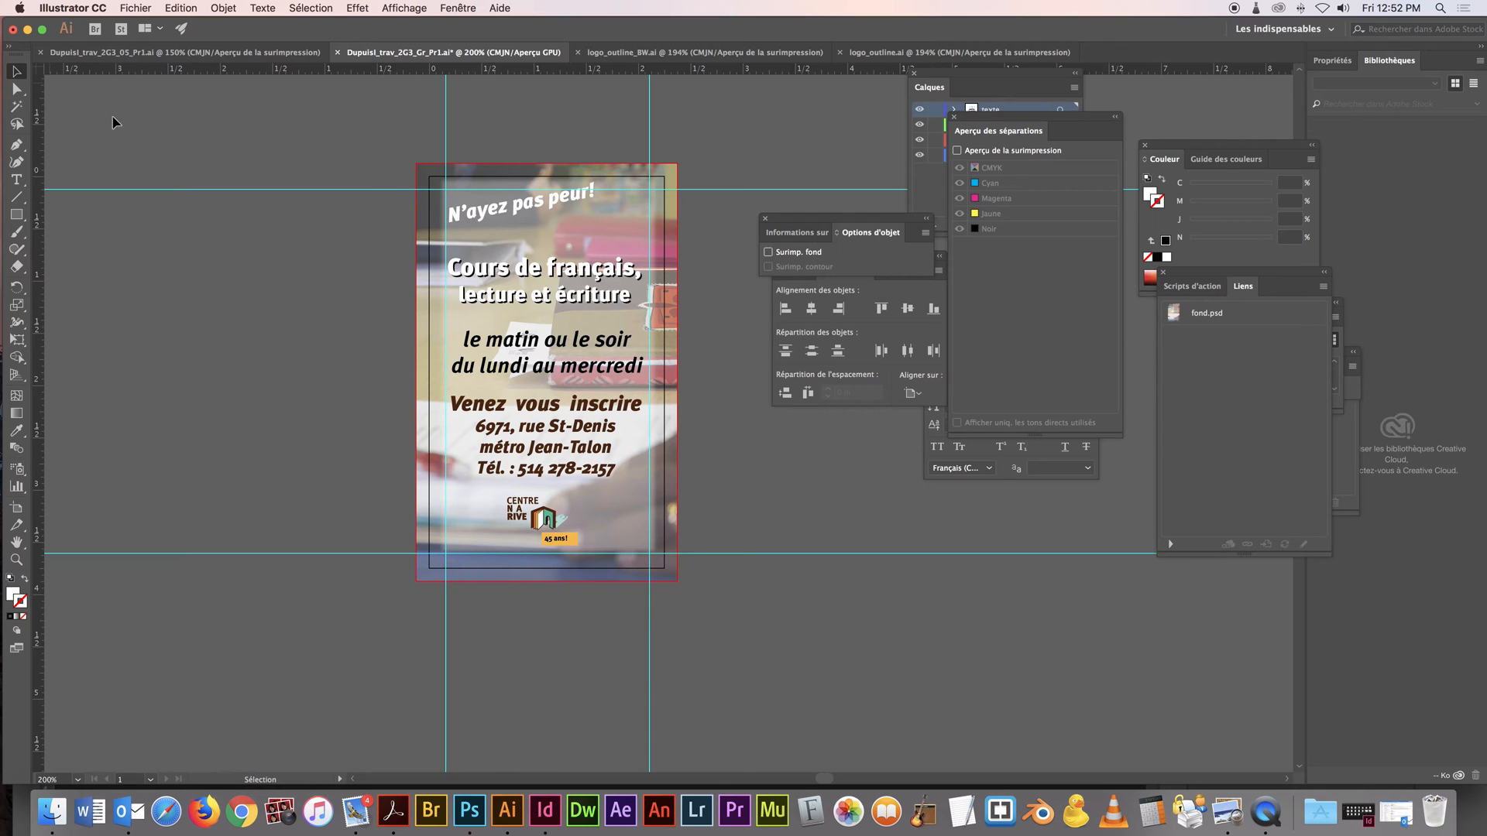
Show the artboards list beside the card and select Plan de travail 1
scroll(463, 343, "down", 4)
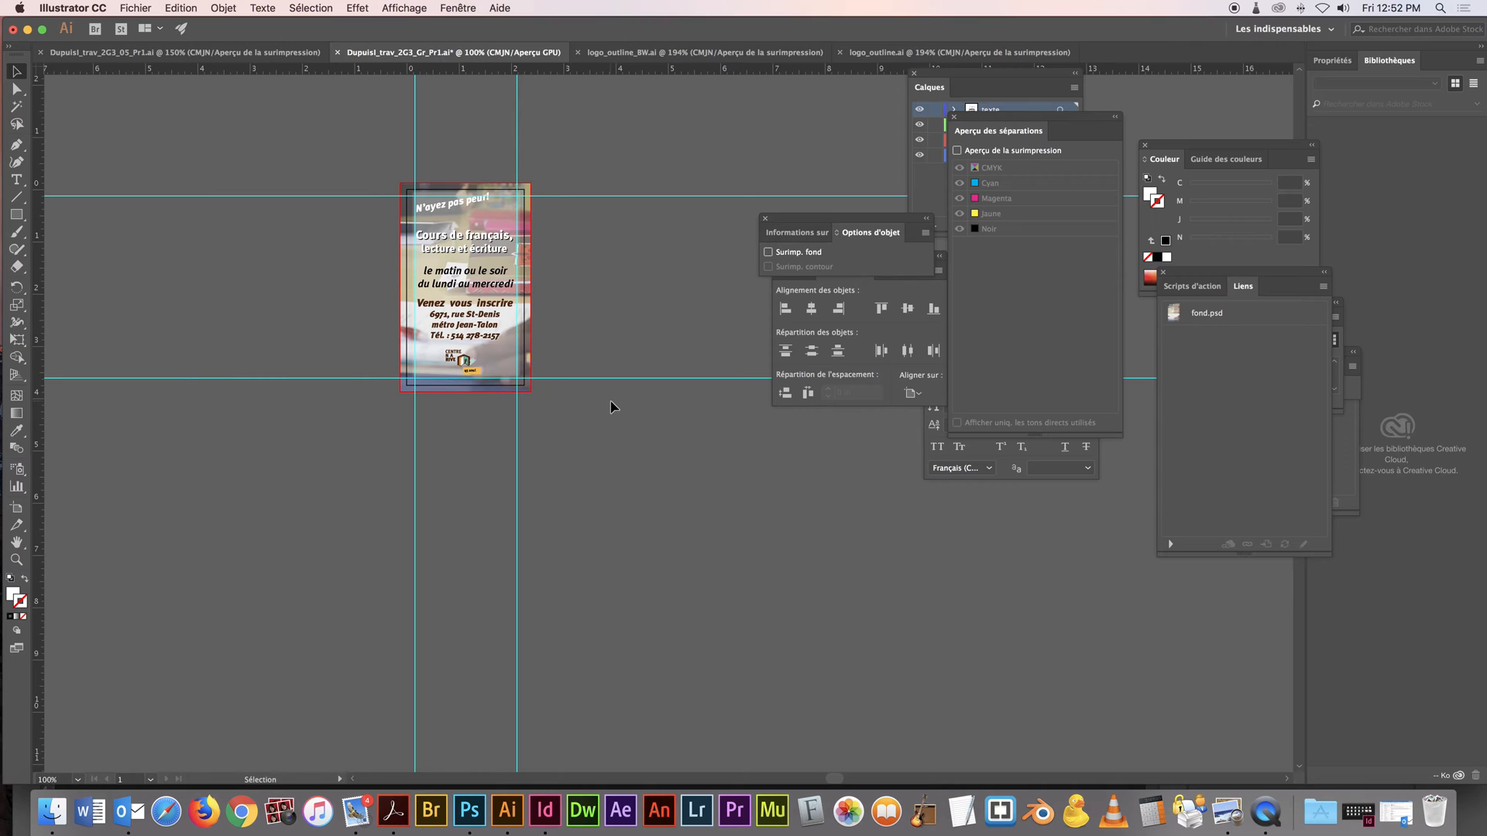
left_click(457, 8)
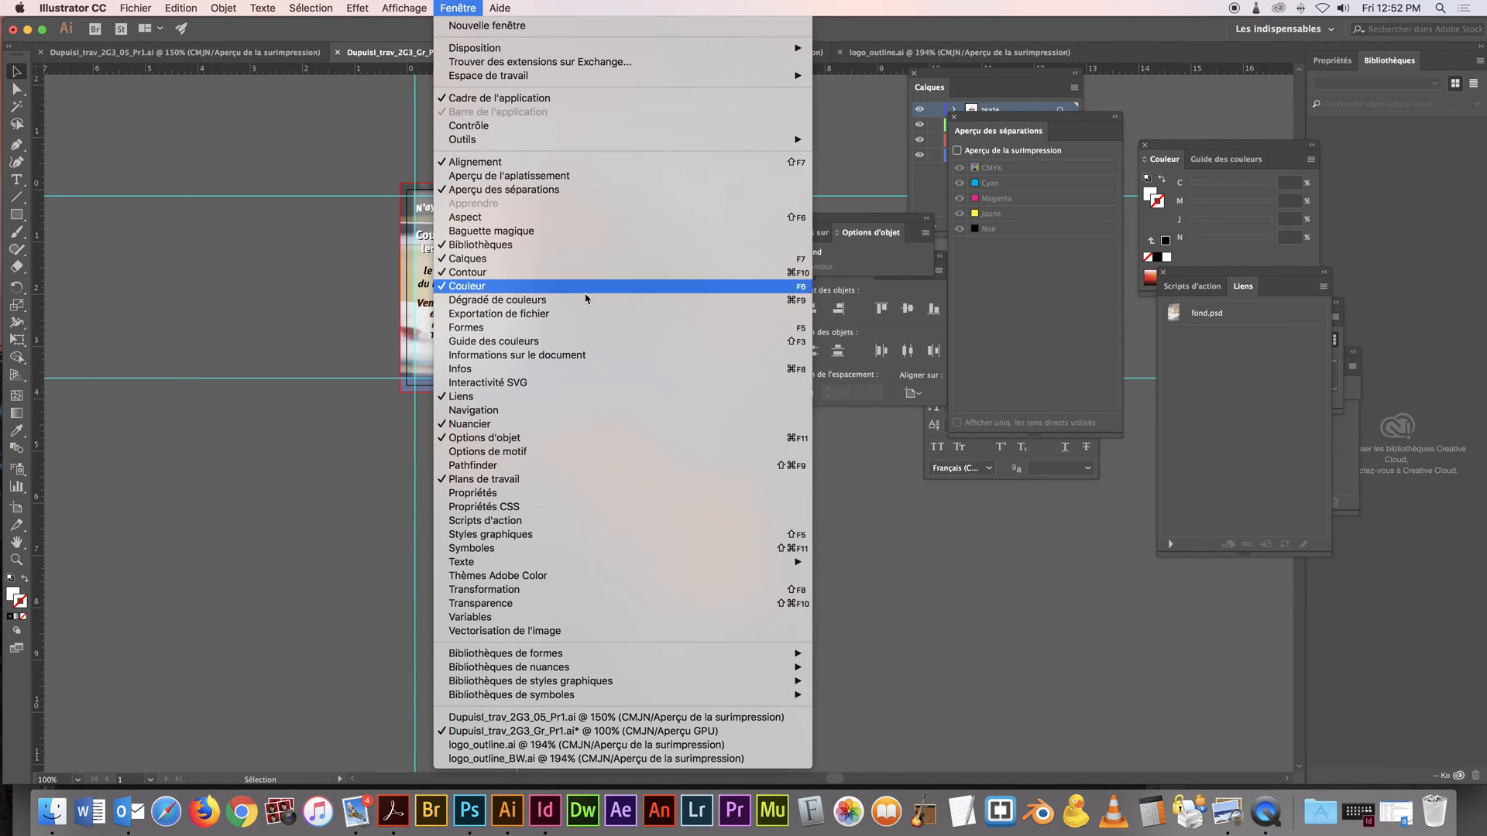
left_click(586, 481)
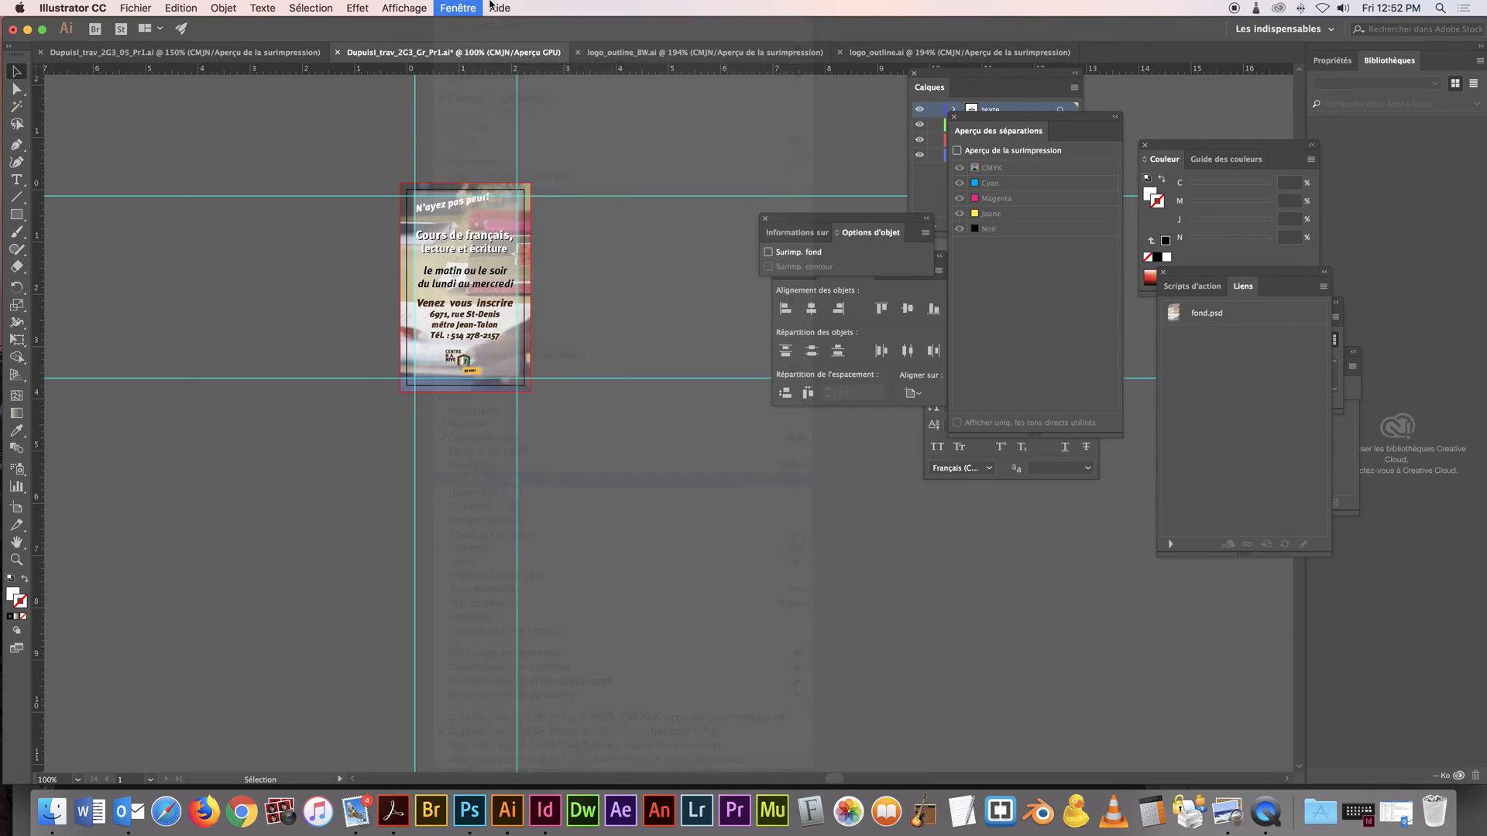
left_click(458, 8)
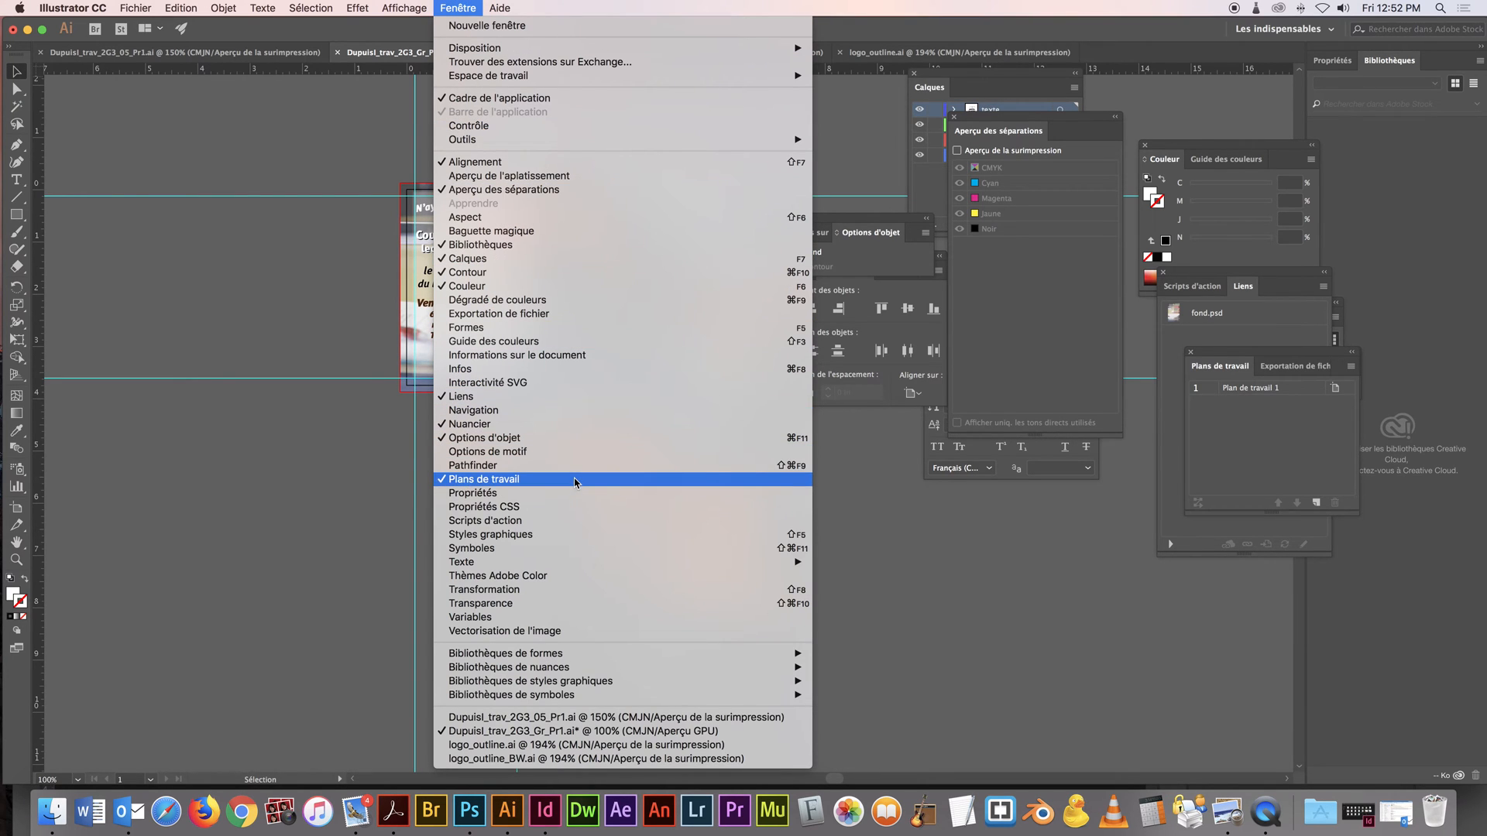
left_click(1237, 351)
left_click_drag(1236, 352, 597, 153)
left_click(633, 196)
Try to duplicate Plan de travail 1 with its background still locked, and undo the duplication
left_click(714, 170)
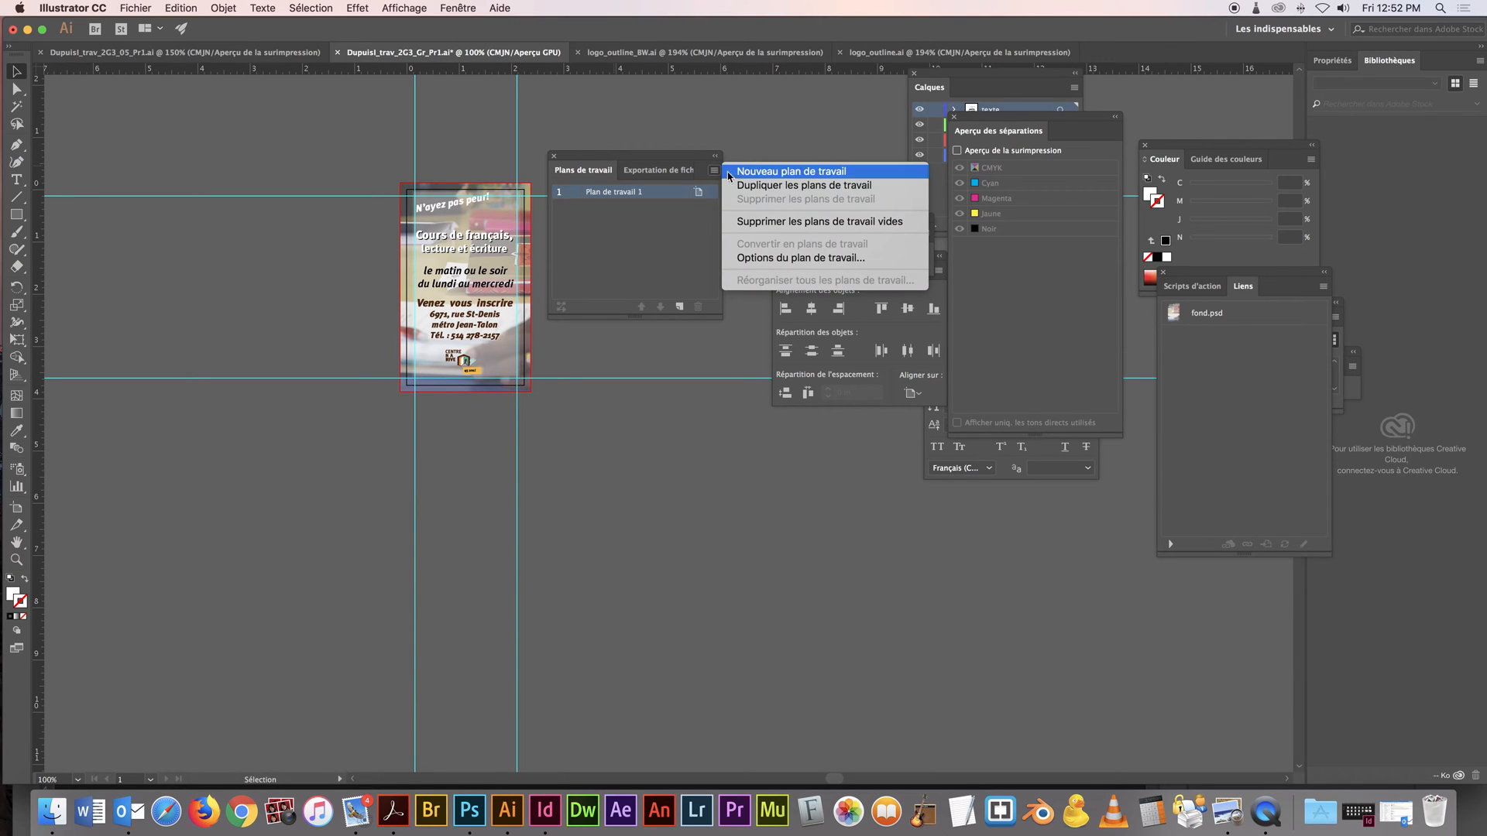
left_click(761, 186)
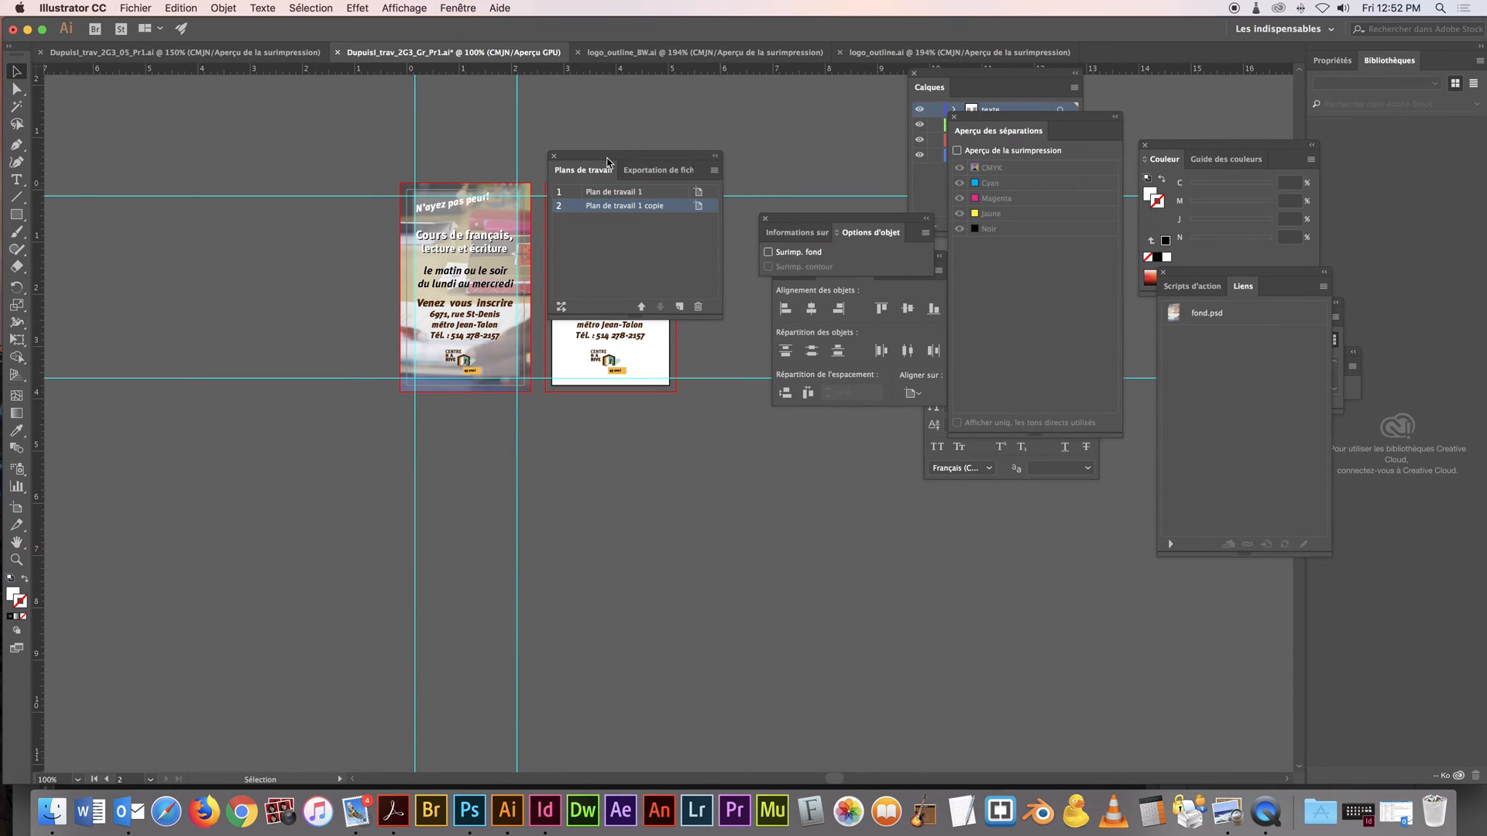
left_click_drag(608, 162, 1114, 269)
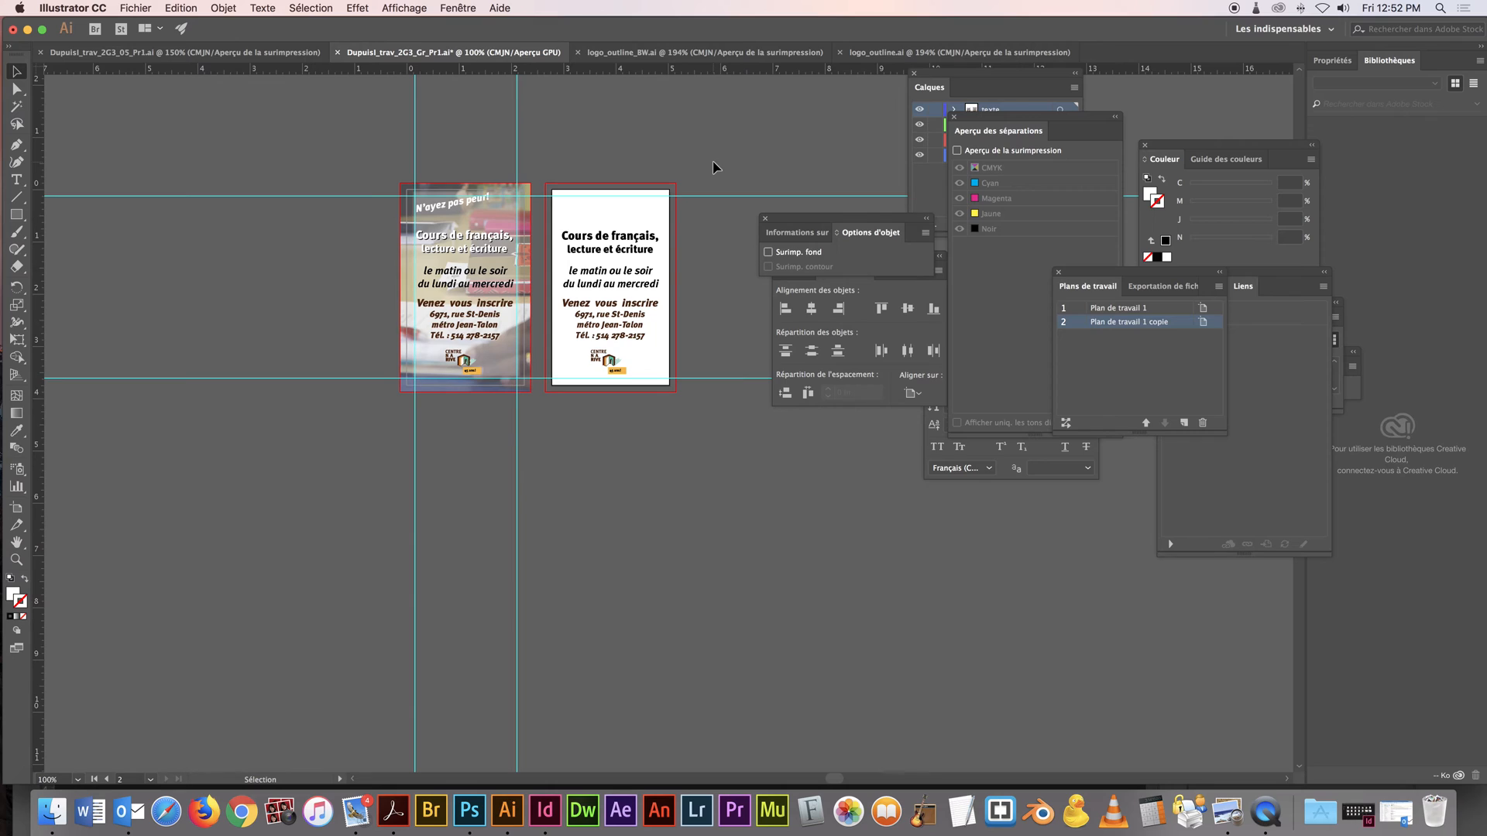
key("super+z")
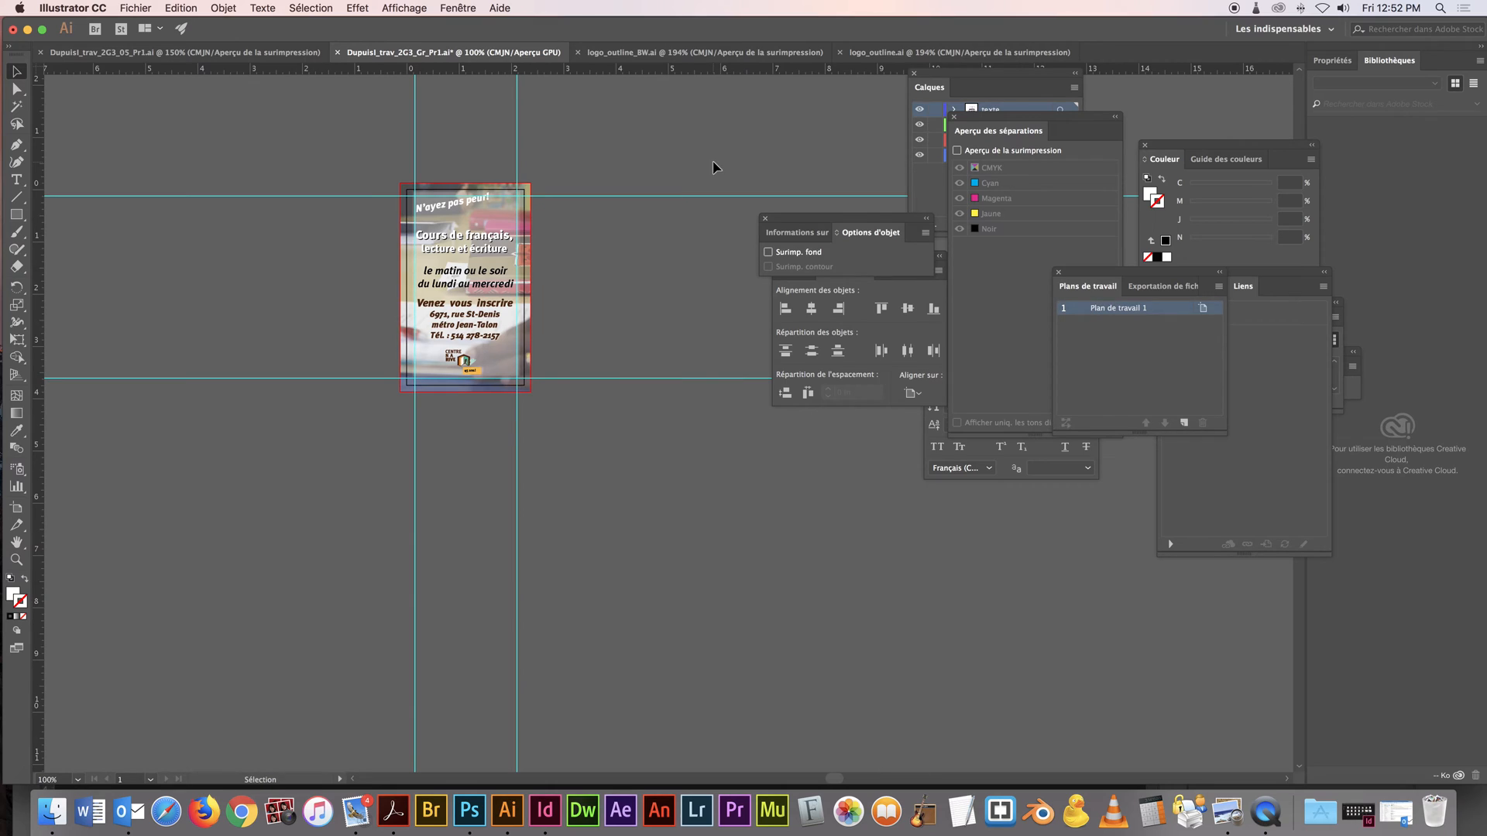
Unlock all locked objects in the card, including the linked background image
left_click(229, 6)
left_click(271, 103)
left_click(648, 152)
left_click_drag(1103, 274, 580, 186)
key("super+0")
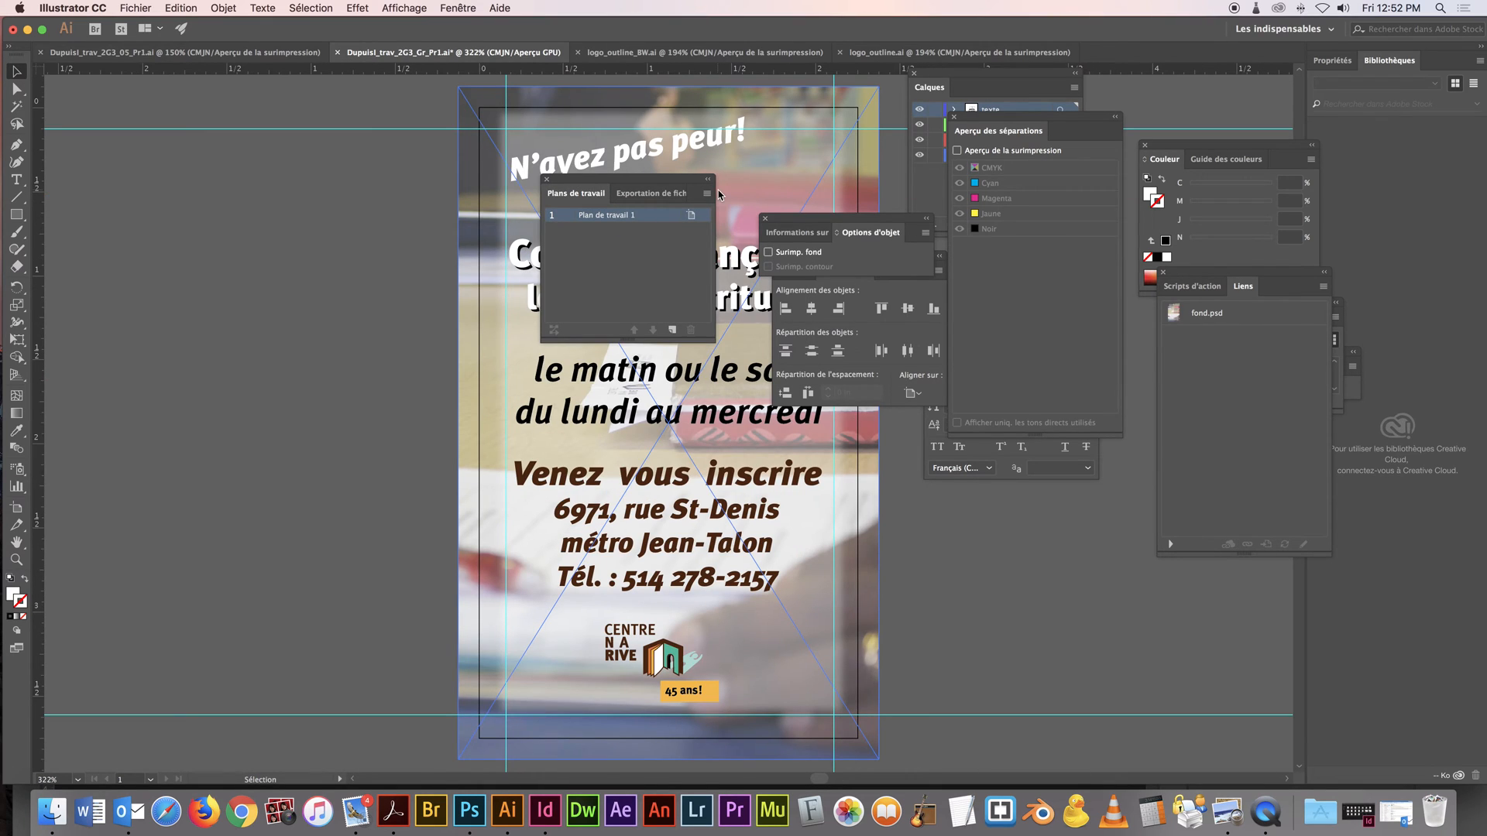
Duplicate Plan de travail 1 with all its artwork and bring both cards into view at 200%
left_click(708, 194)
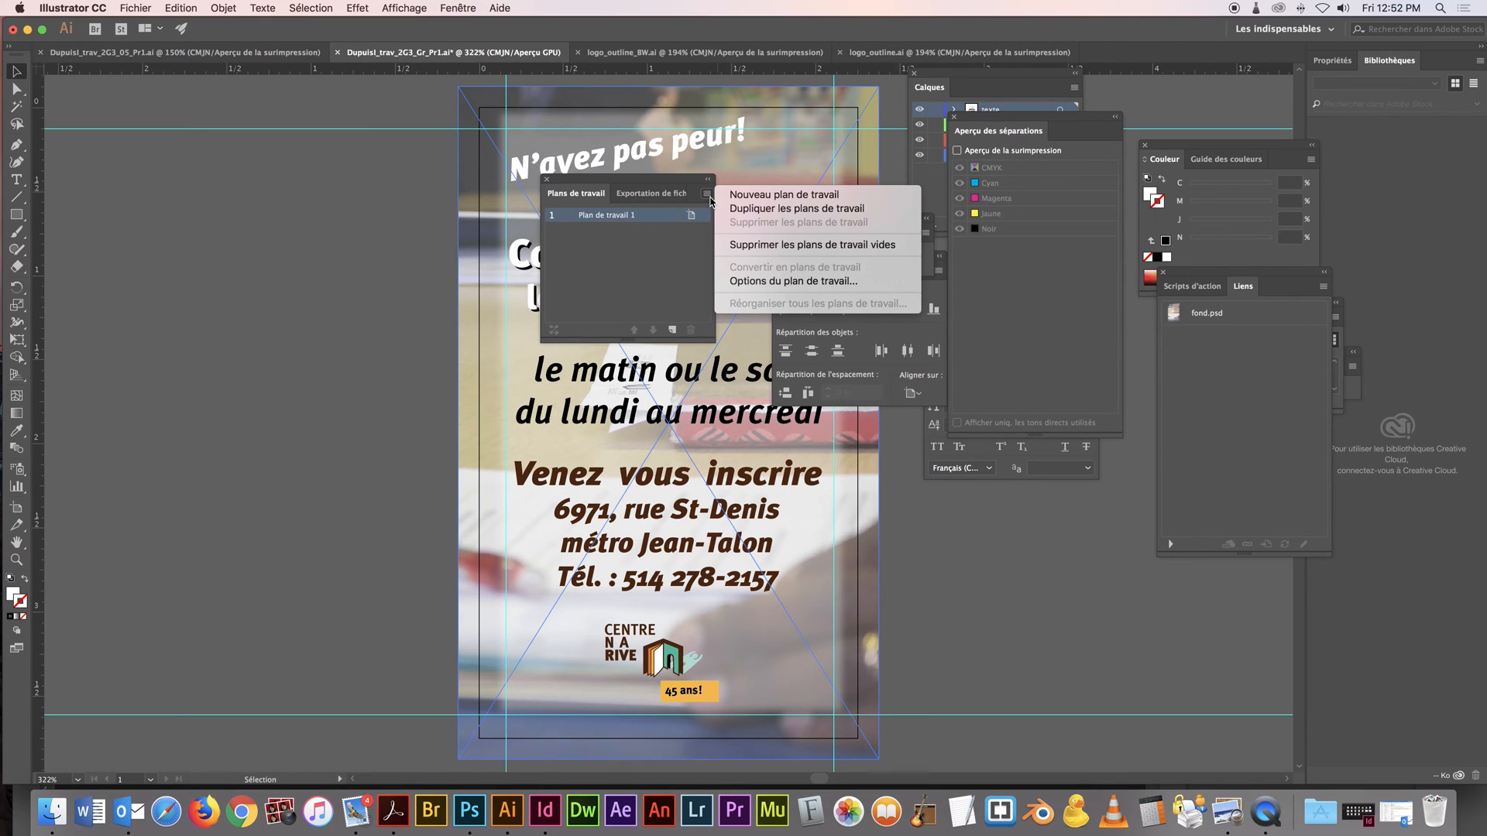
left_click(759, 214)
left_click_drag(669, 181, 1121, 244)
left_click_drag(699, 200, 329, 180)
left_click(625, 274, "alt+super")
left_click(631, 275, "alt+super")
left_click_drag(658, 351, 434, 106)
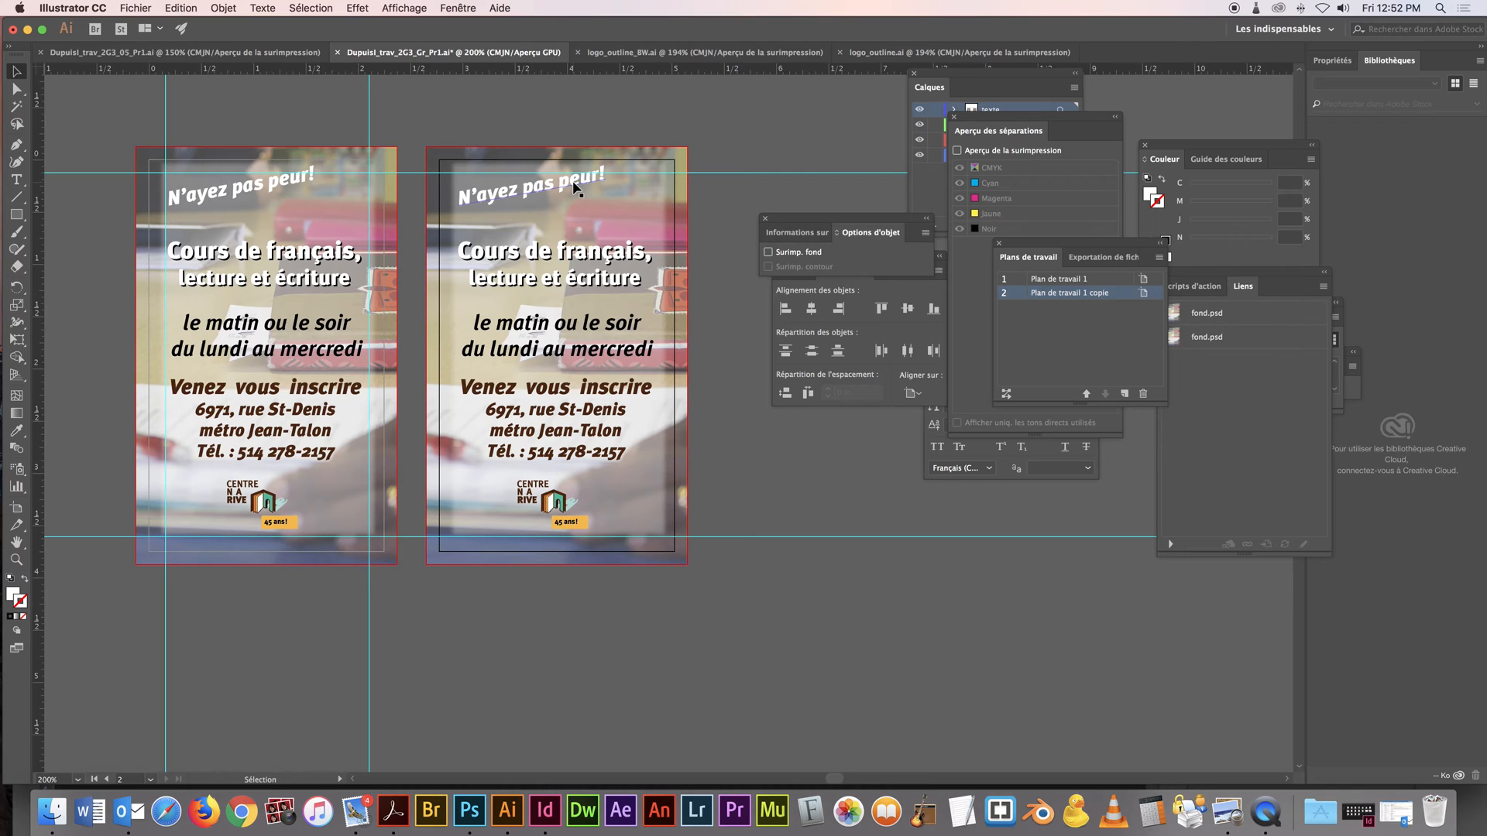
Convert the colours of the logo on the duplicated card to grayscale
left_click(940, 75)
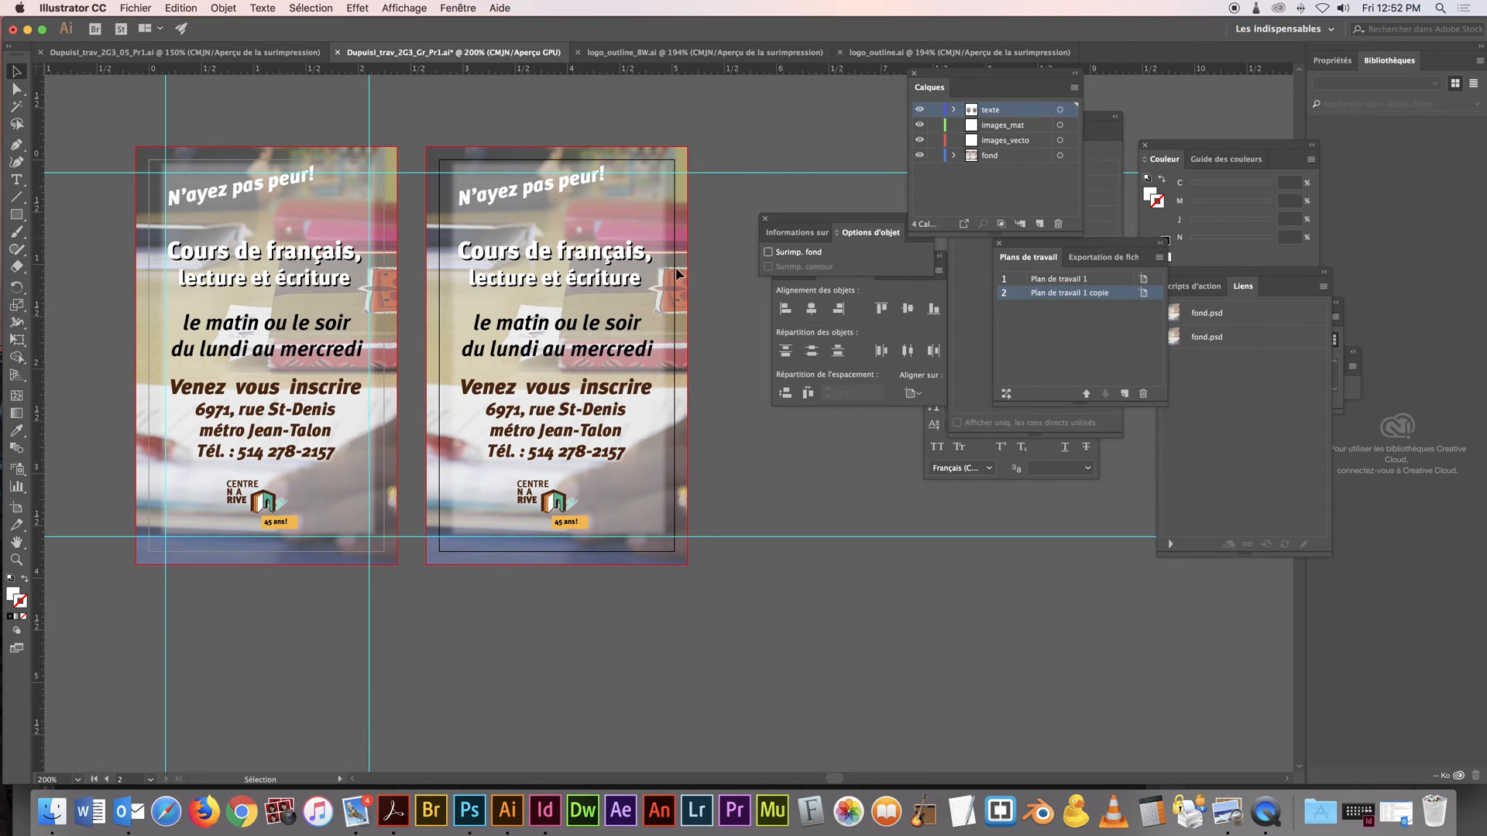
left_click_drag(553, 496, 547, 491)
left_click(236, 7)
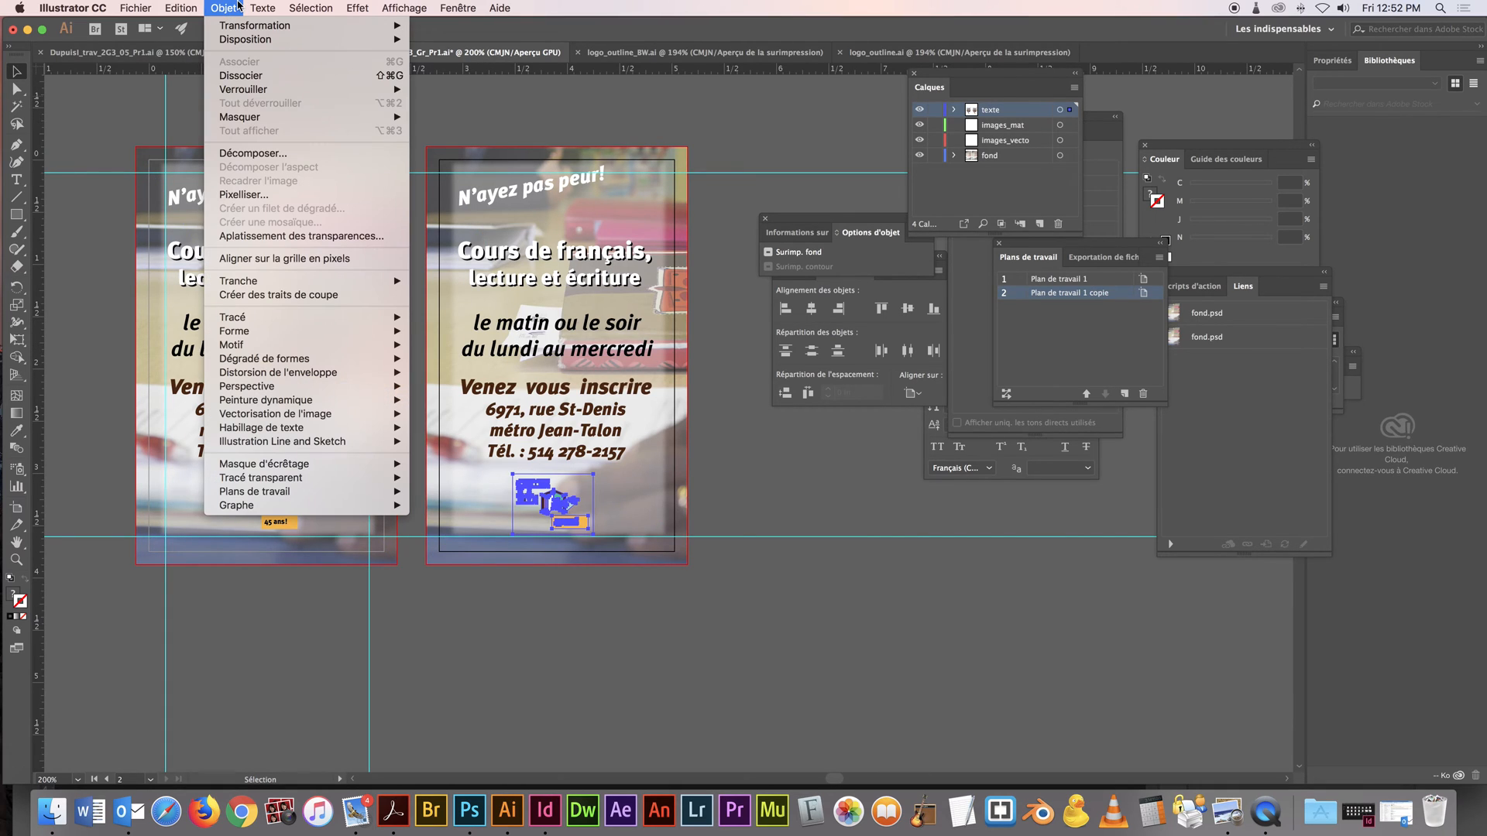
mouse_move(361, 319)
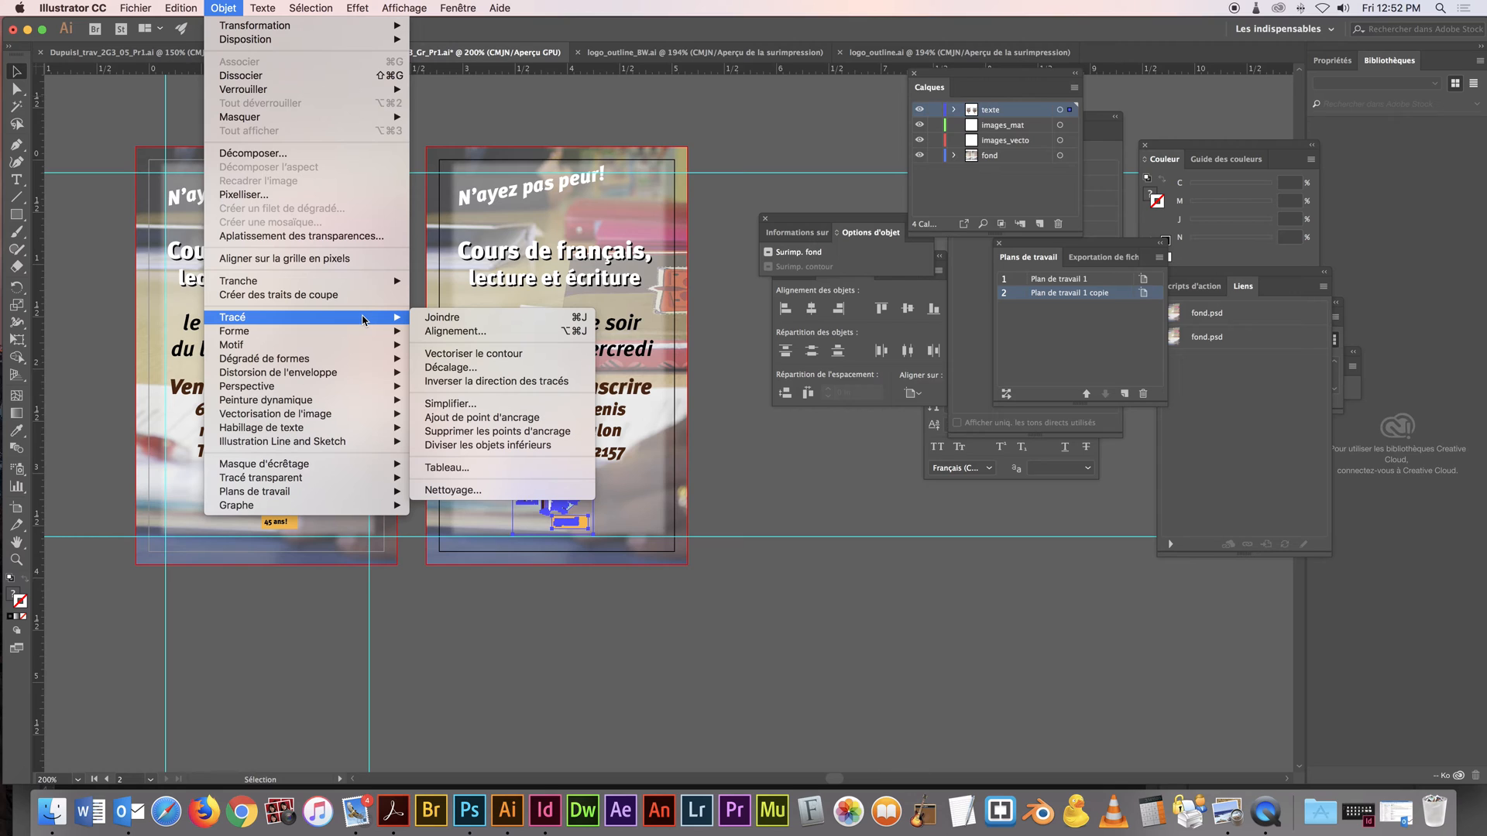
mouse_move(181, 8)
mouse_move(273, 245)
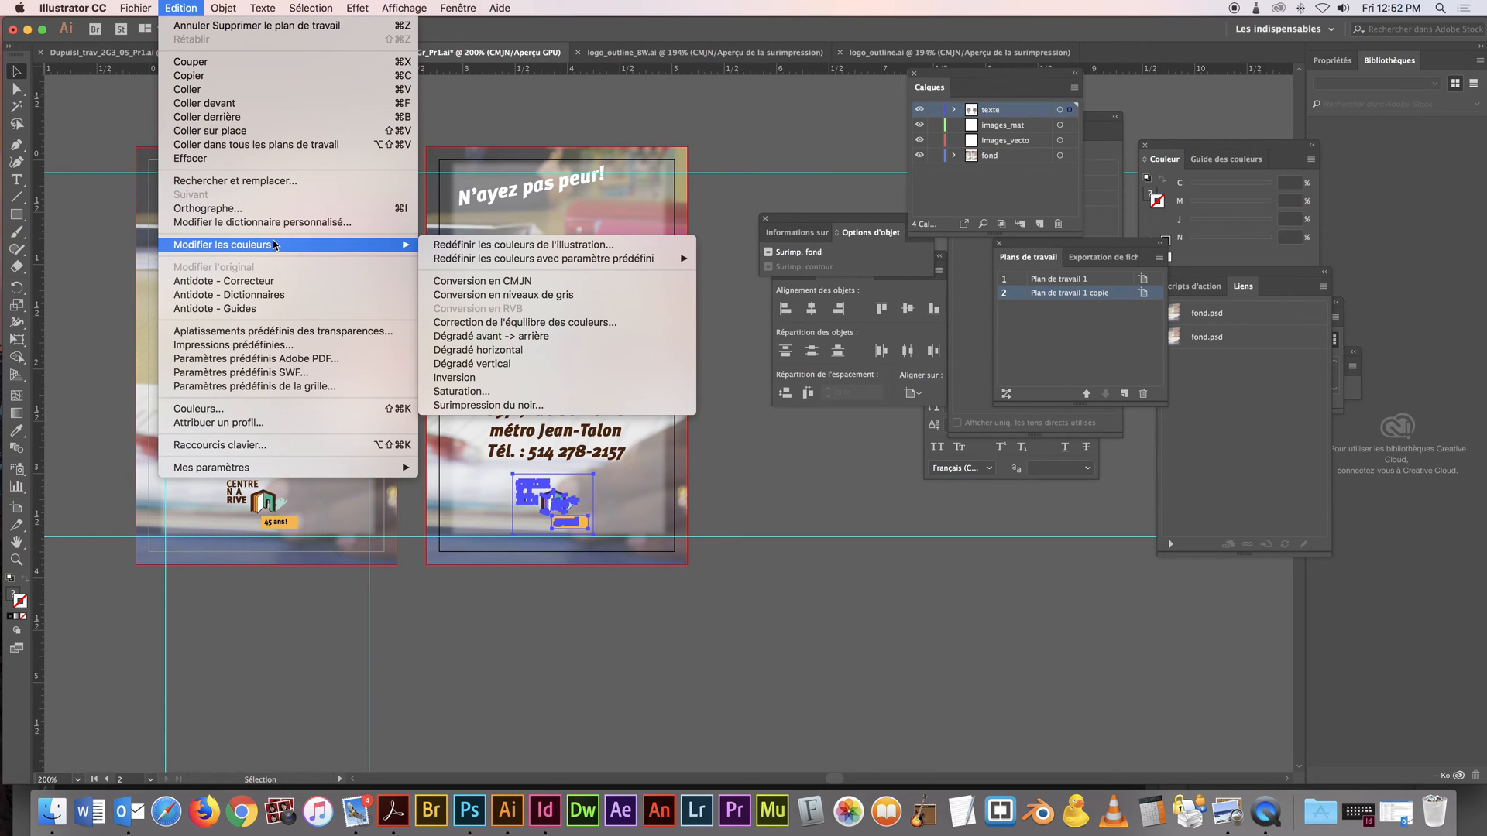
left_click(480, 296)
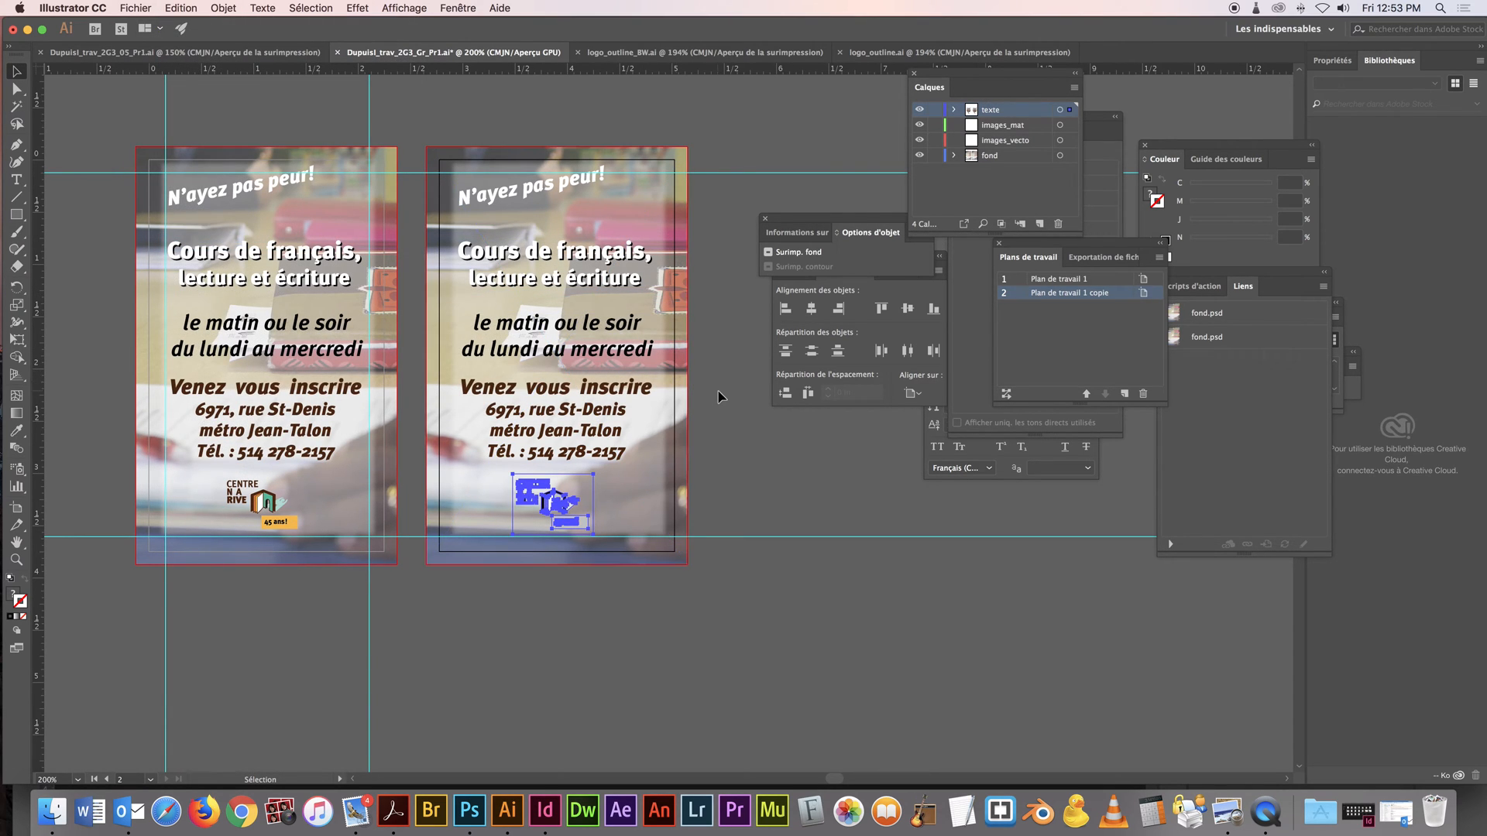
Switch the fill of the "le matin ou le soir du lundi au mercredi" text on the duplicated card to grayscale mode
left_click(604, 348)
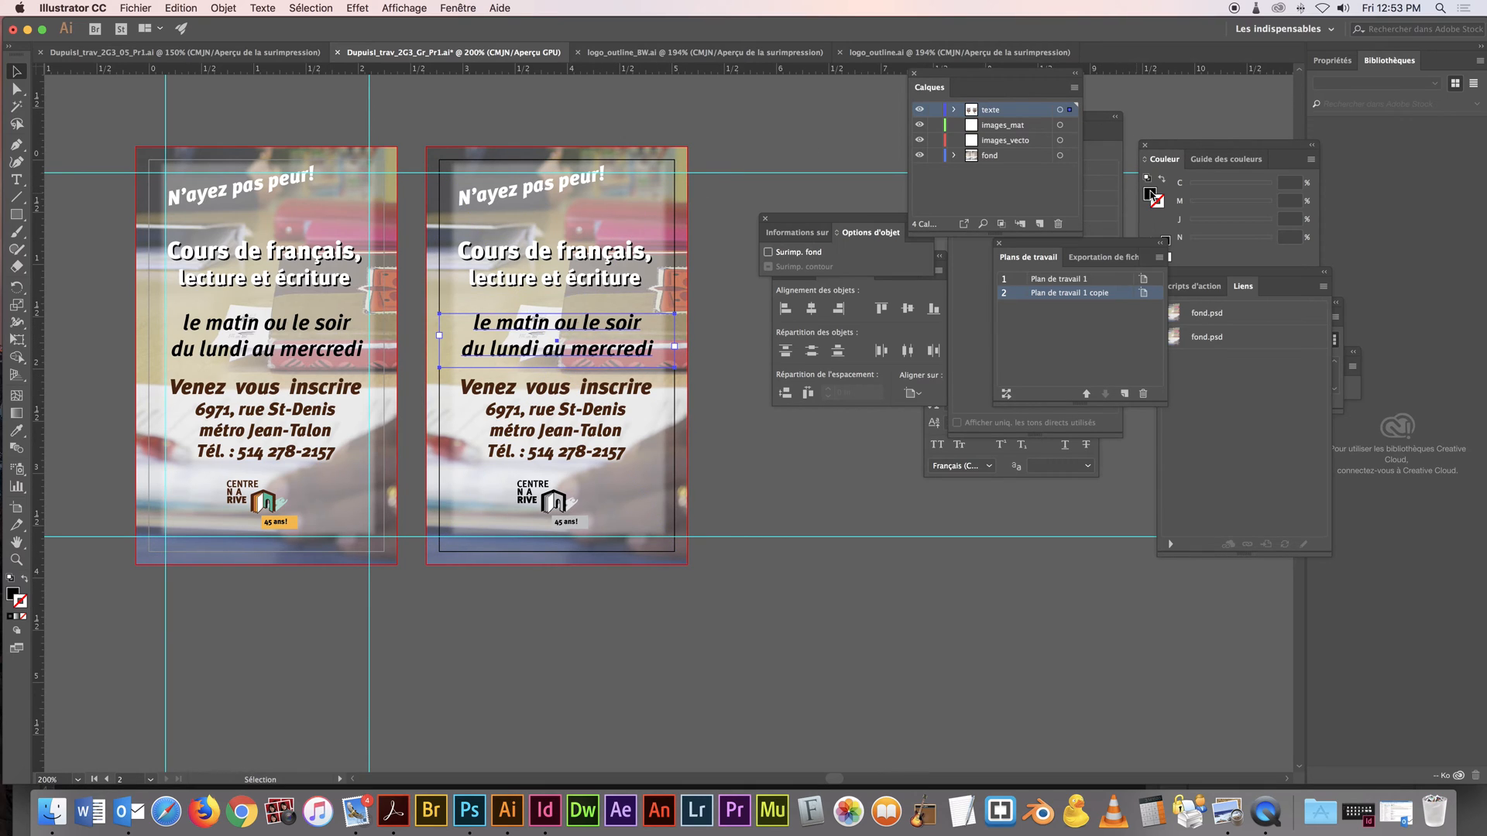
left_click_drag(1165, 155, 838, 174)
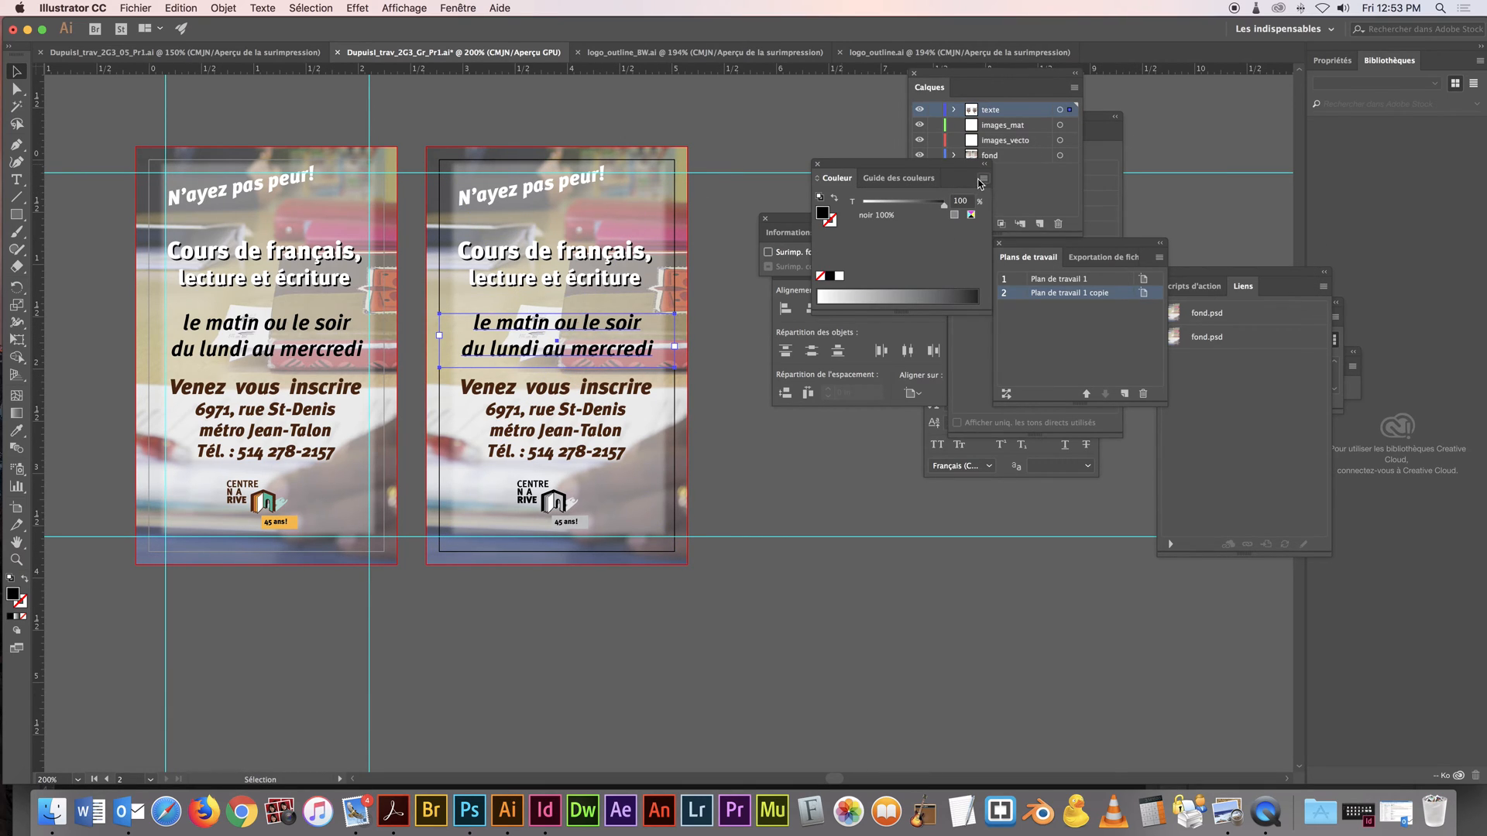
left_click(982, 179)
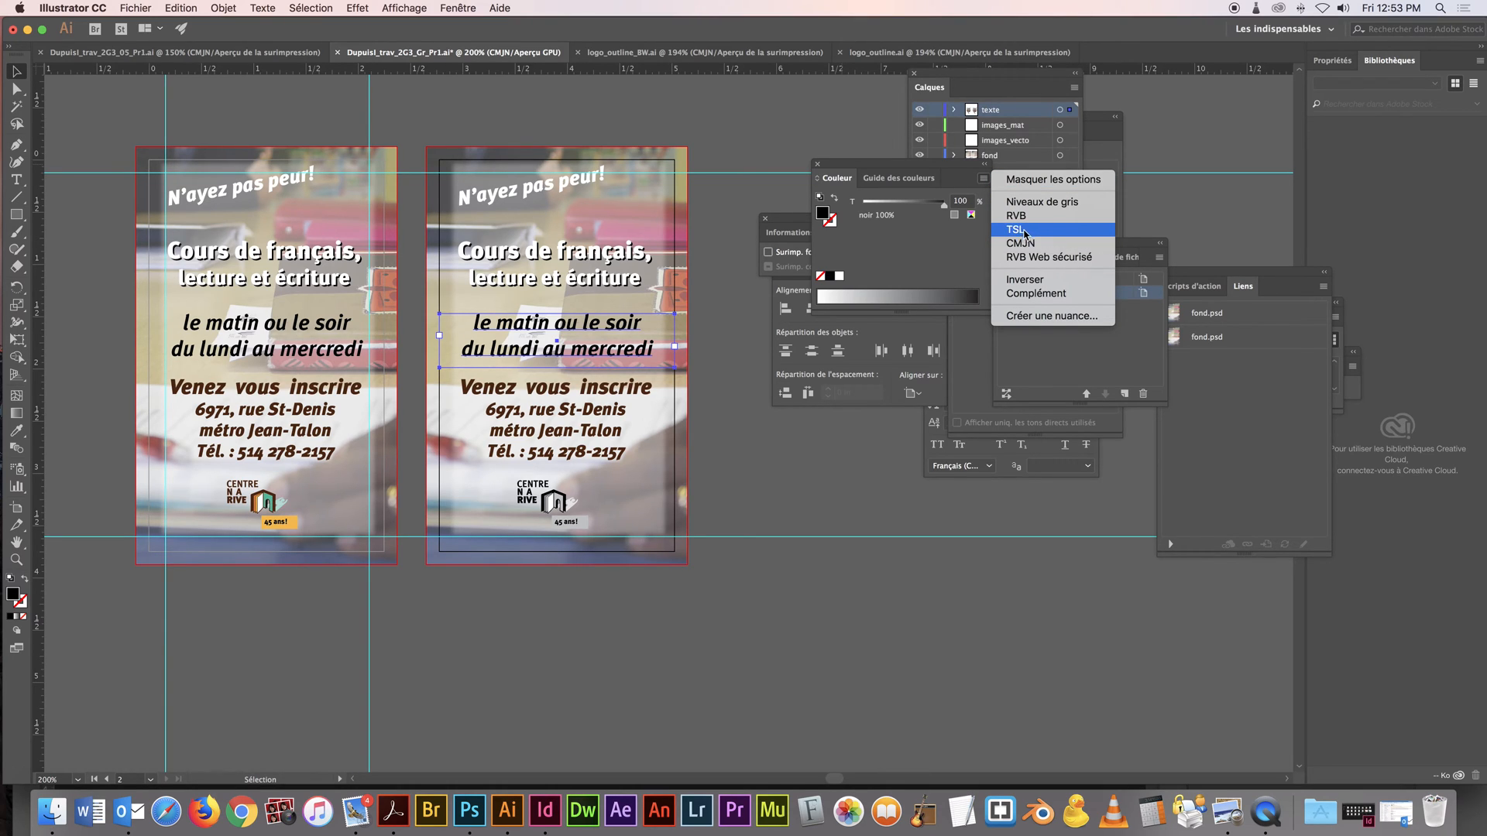
left_click(1037, 202)
Convert the brown fill of the "Venez vous inscrire" text block on the duplicated card from CMYK to grayscale
left_click(569, 402)
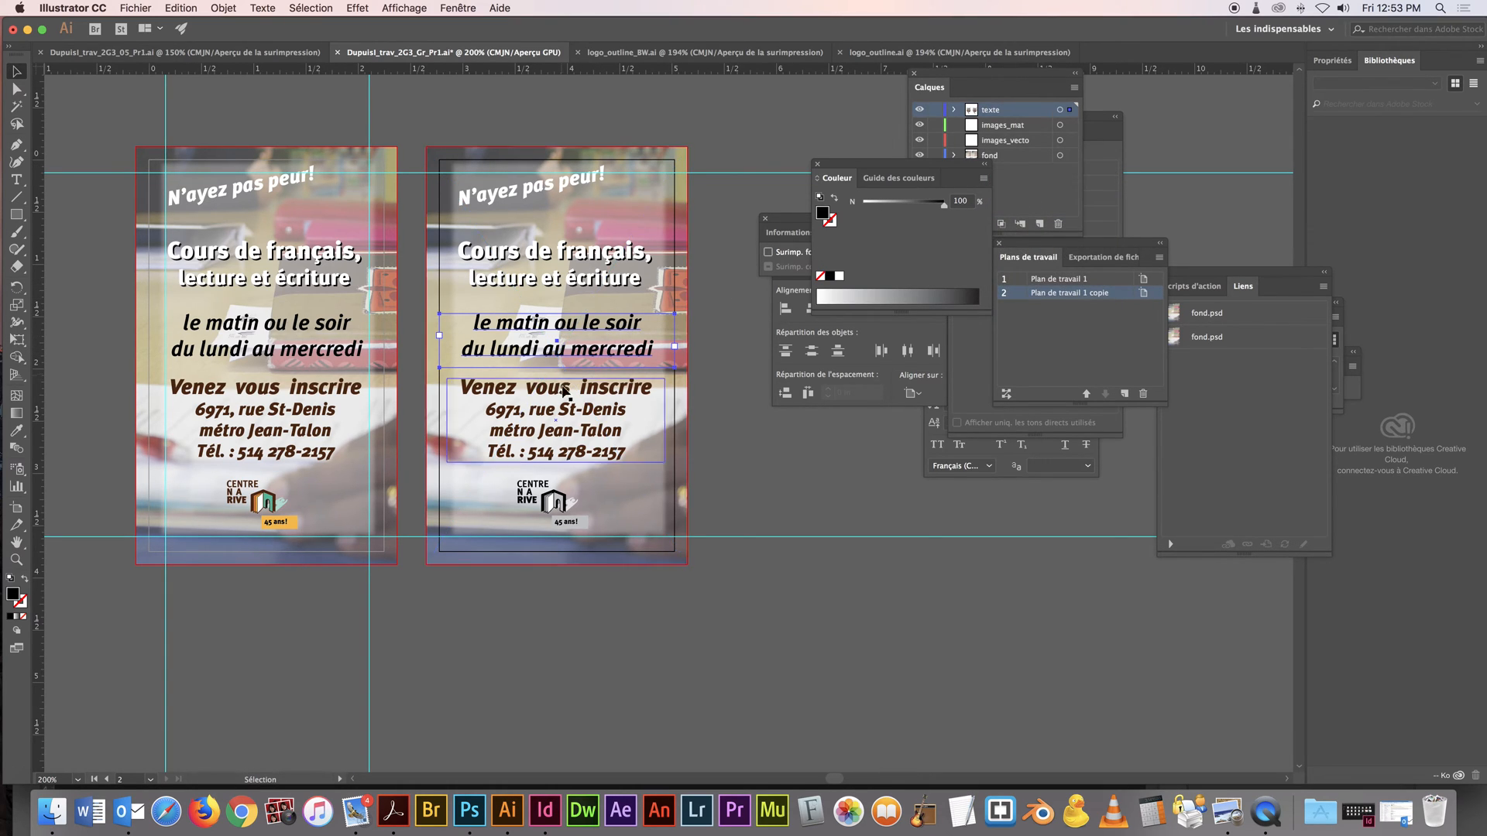
left_click(982, 179)
left_click(1022, 242)
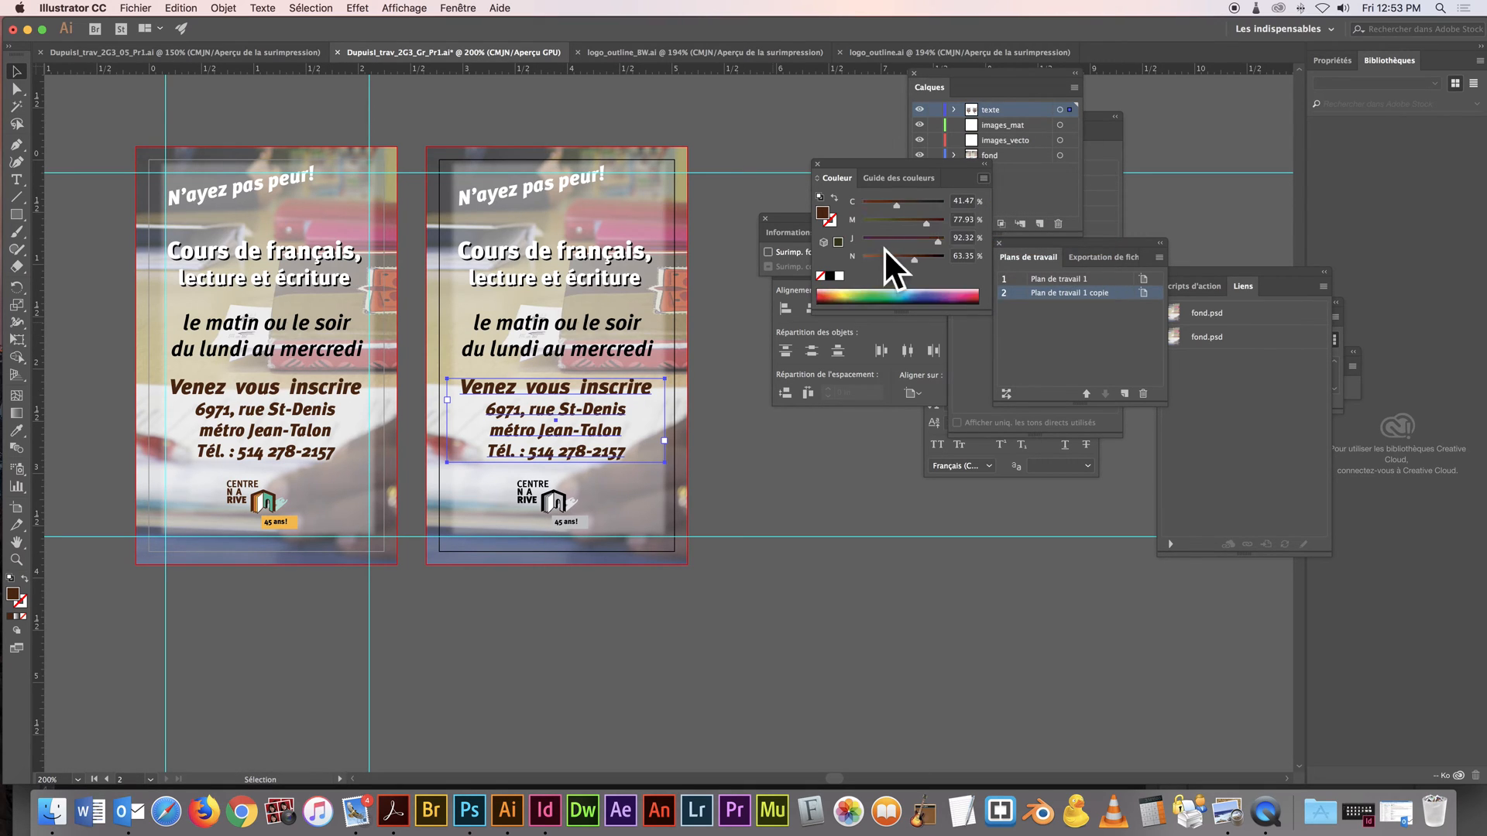
left_click(983, 179)
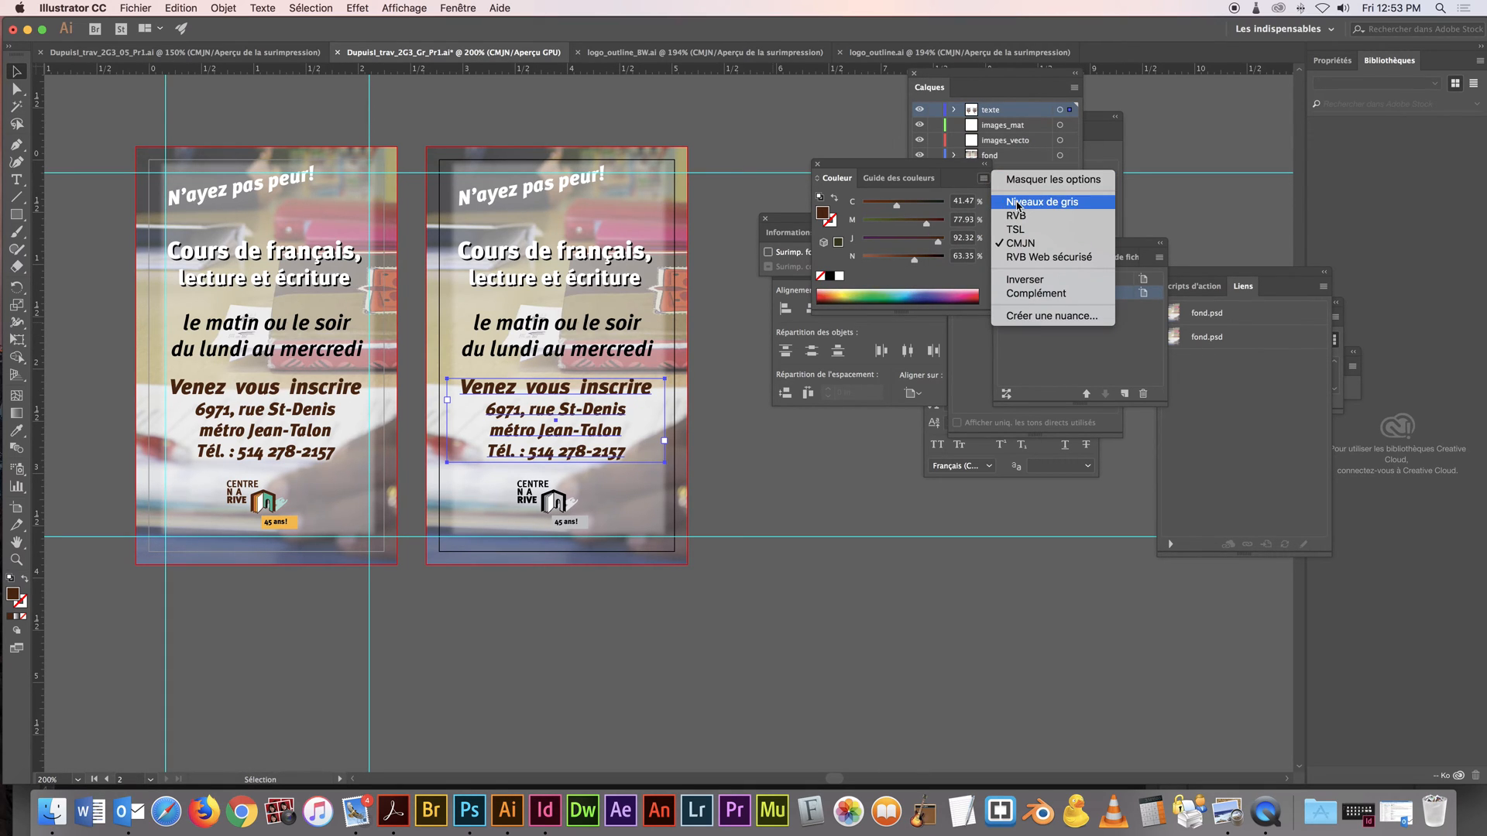
left_click(1018, 203)
Check the fill colours of the "Cours de français" and "N'ayez pas peur!" texts on the duplicated card
left_click(569, 254)
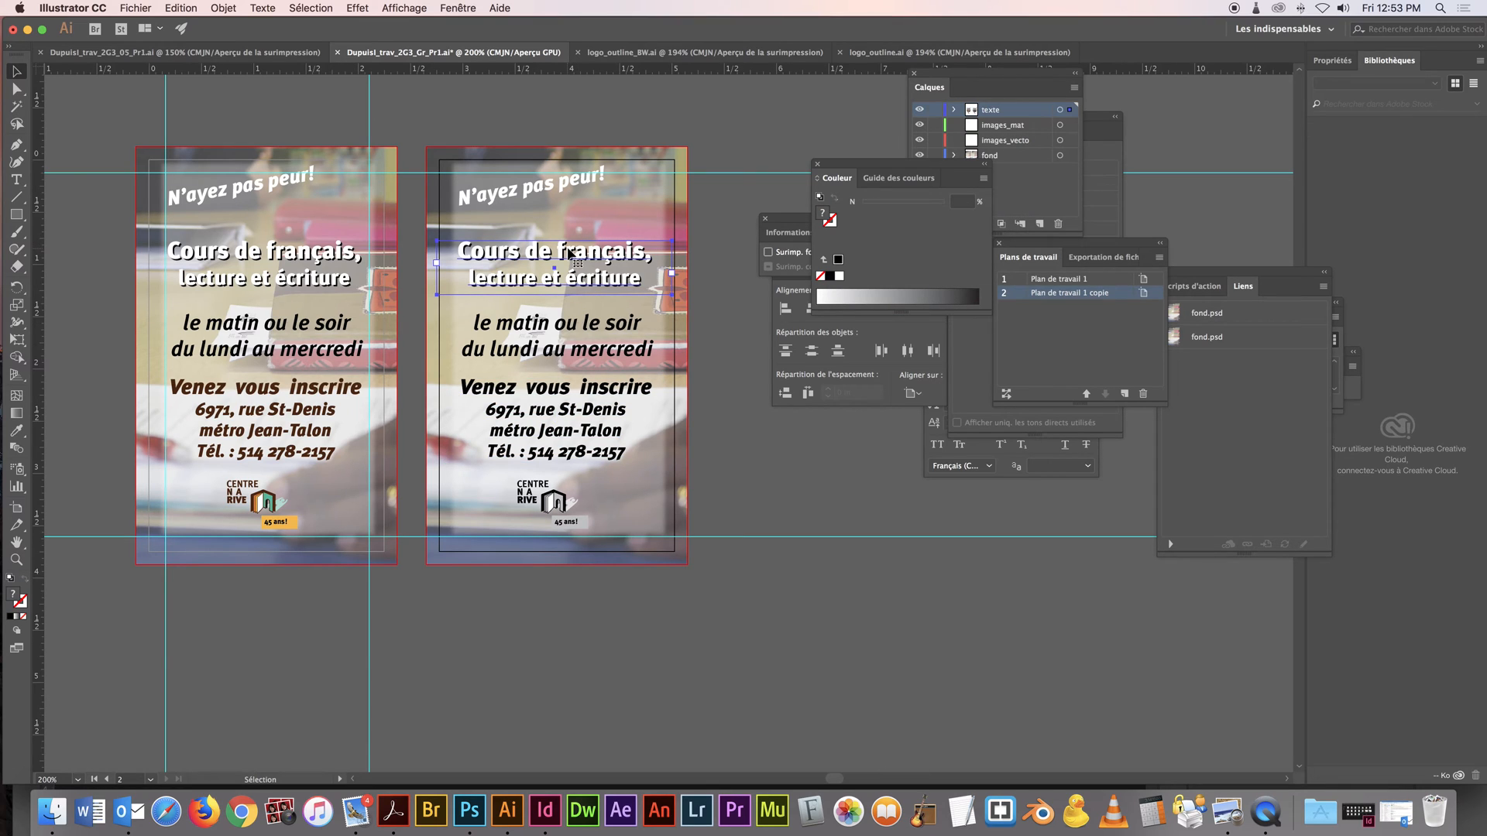
left_click(549, 197)
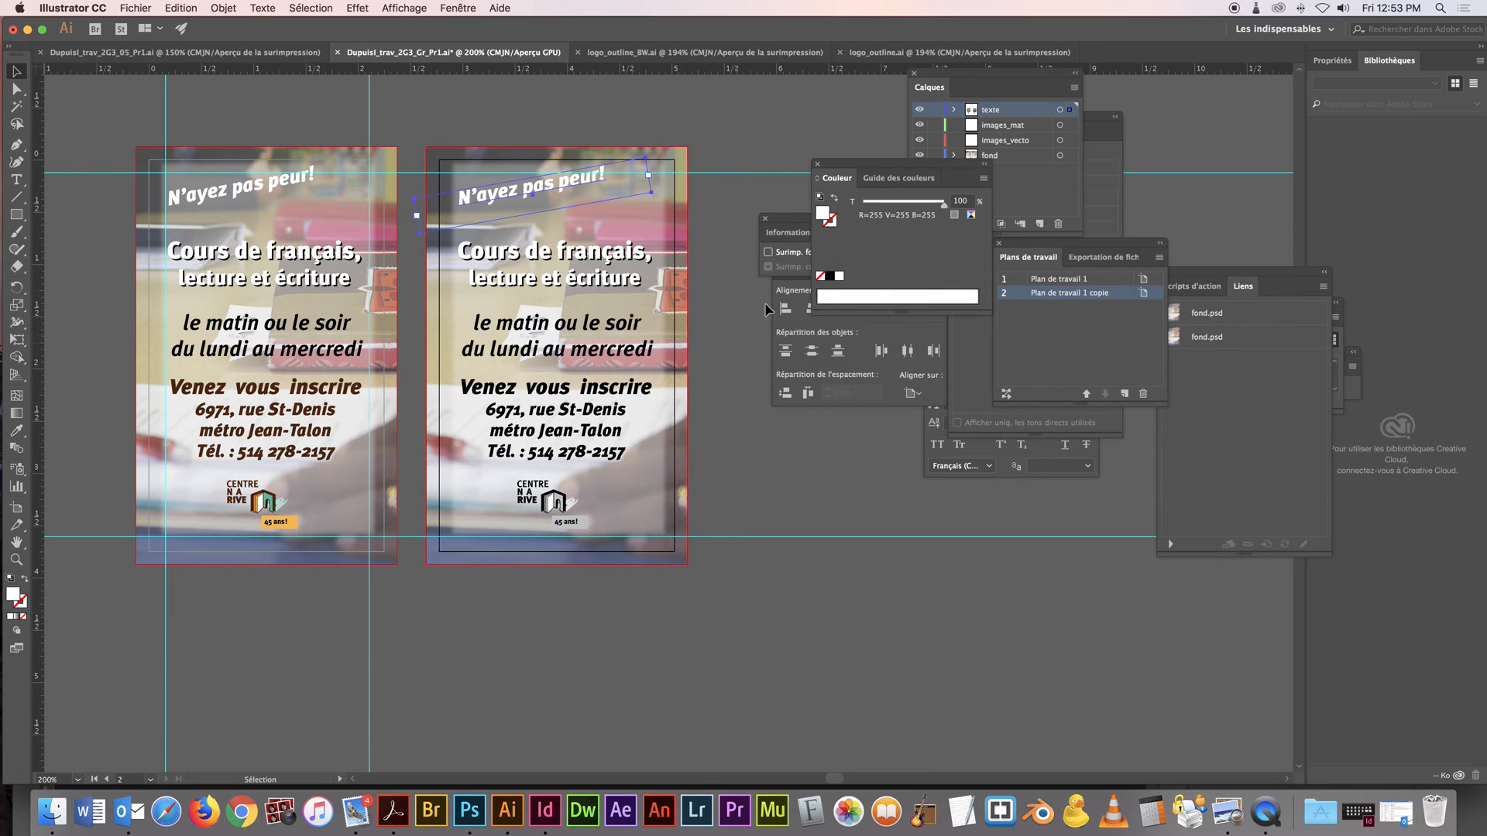
left_click(772, 130)
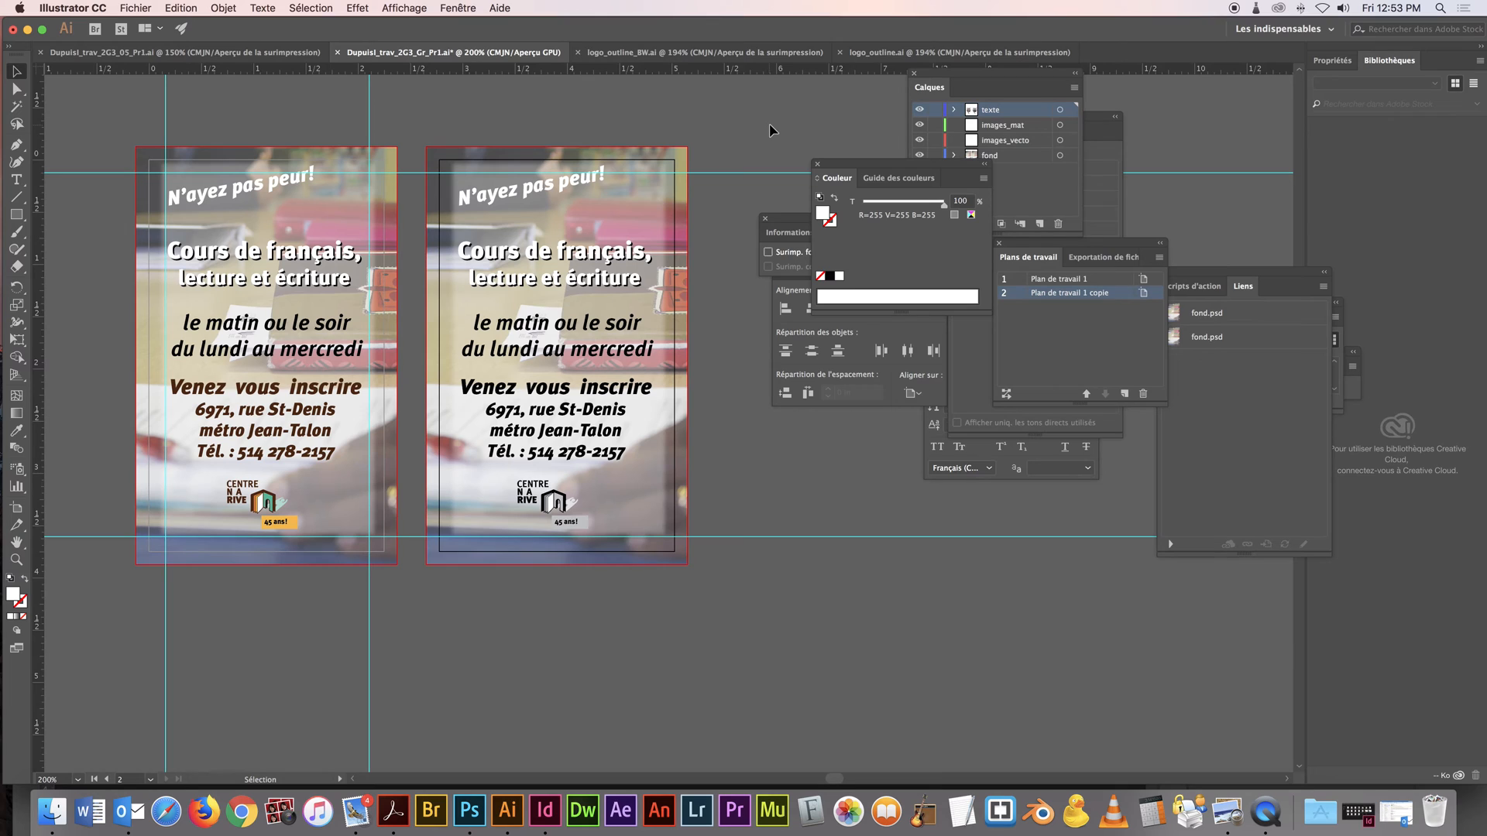
Turn on overprint preview for the separations and hide the Noir plate to inspect both cards
left_click_drag(845, 162, 889, 272)
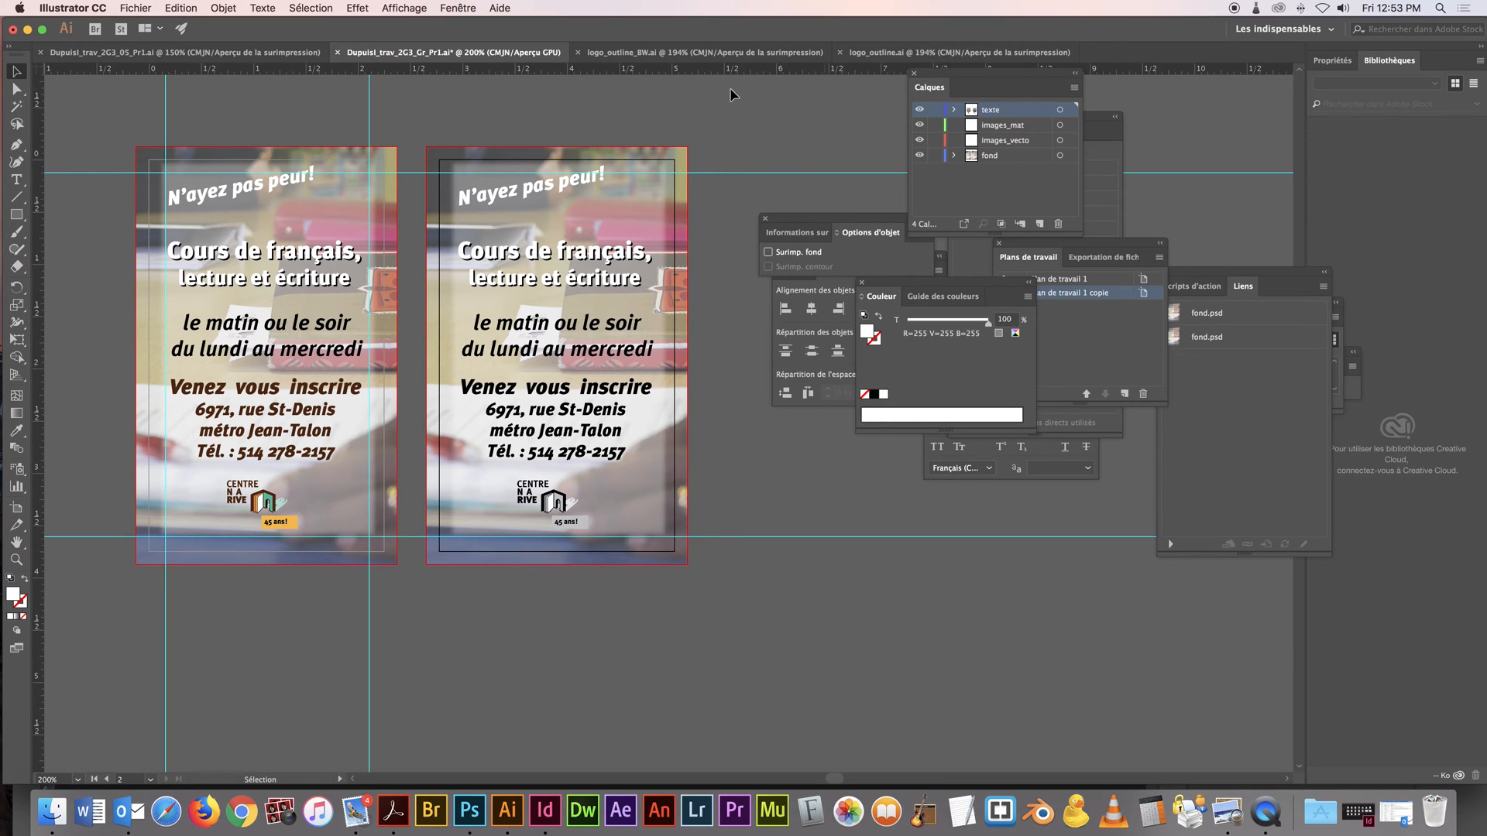
left_click(465, 6)
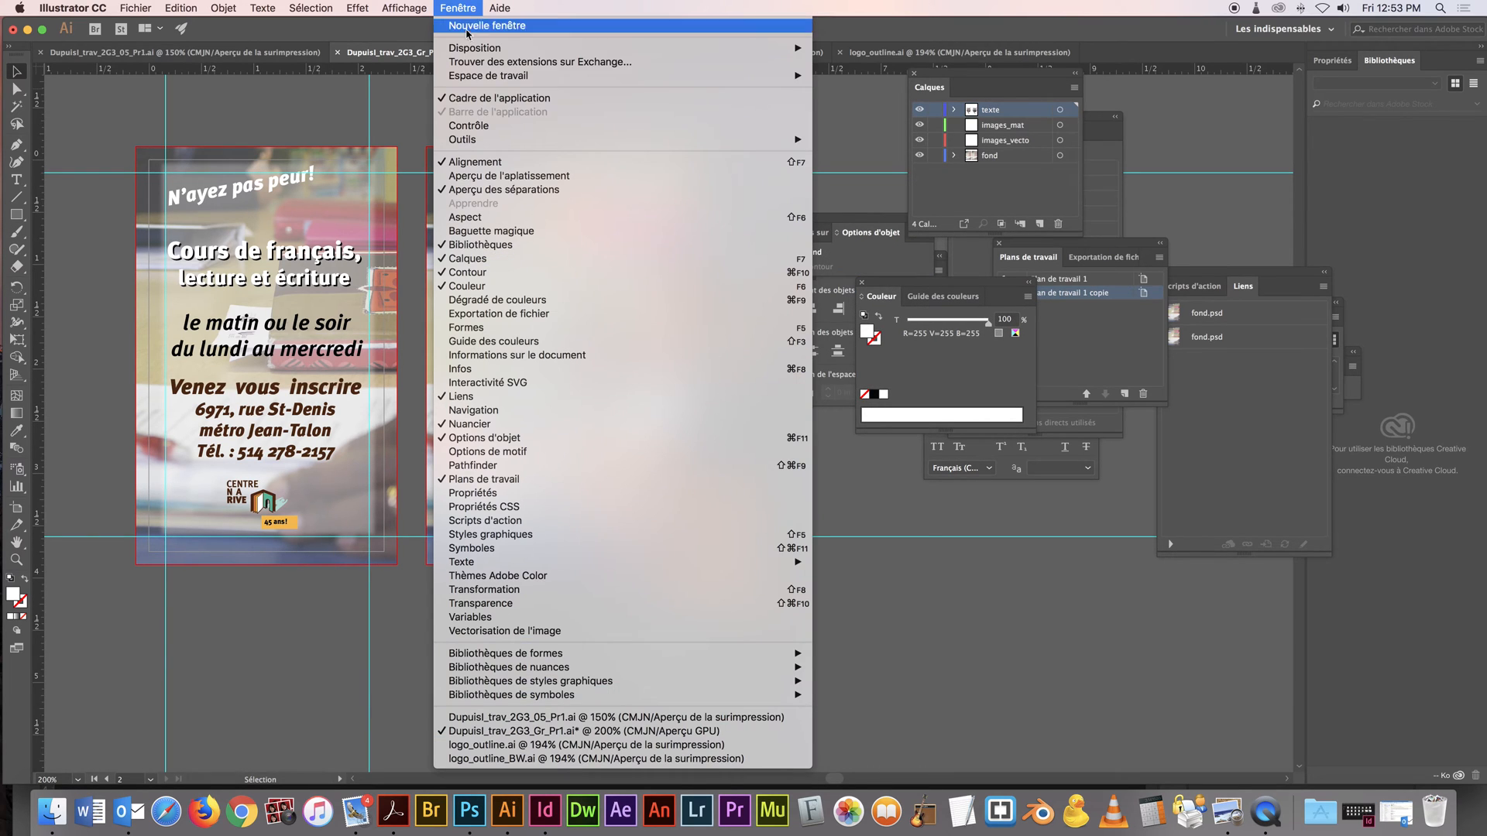
left_click(509, 187)
left_click(454, 10)
left_click(522, 189)
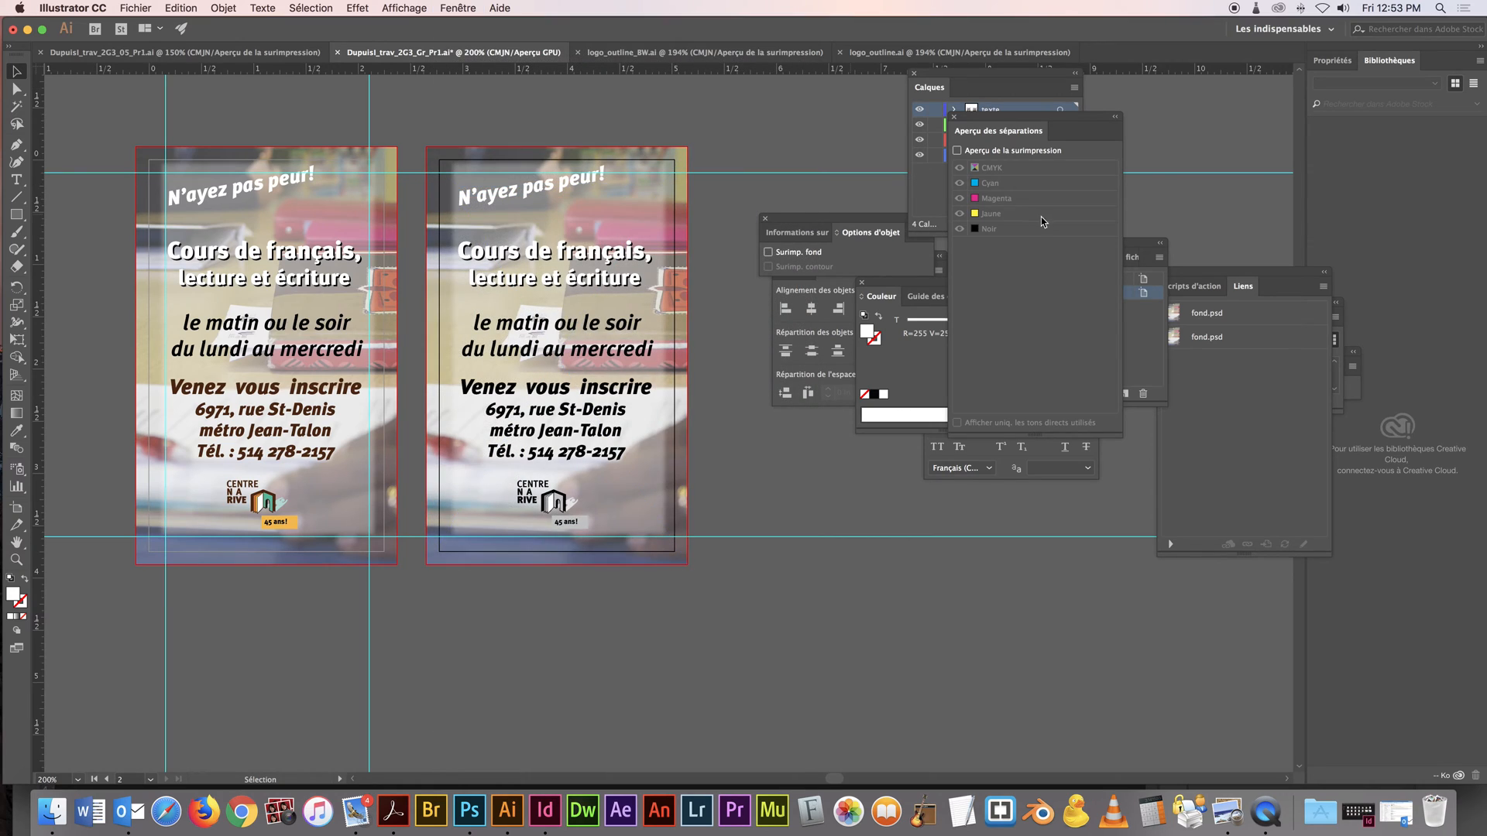
left_click(957, 150)
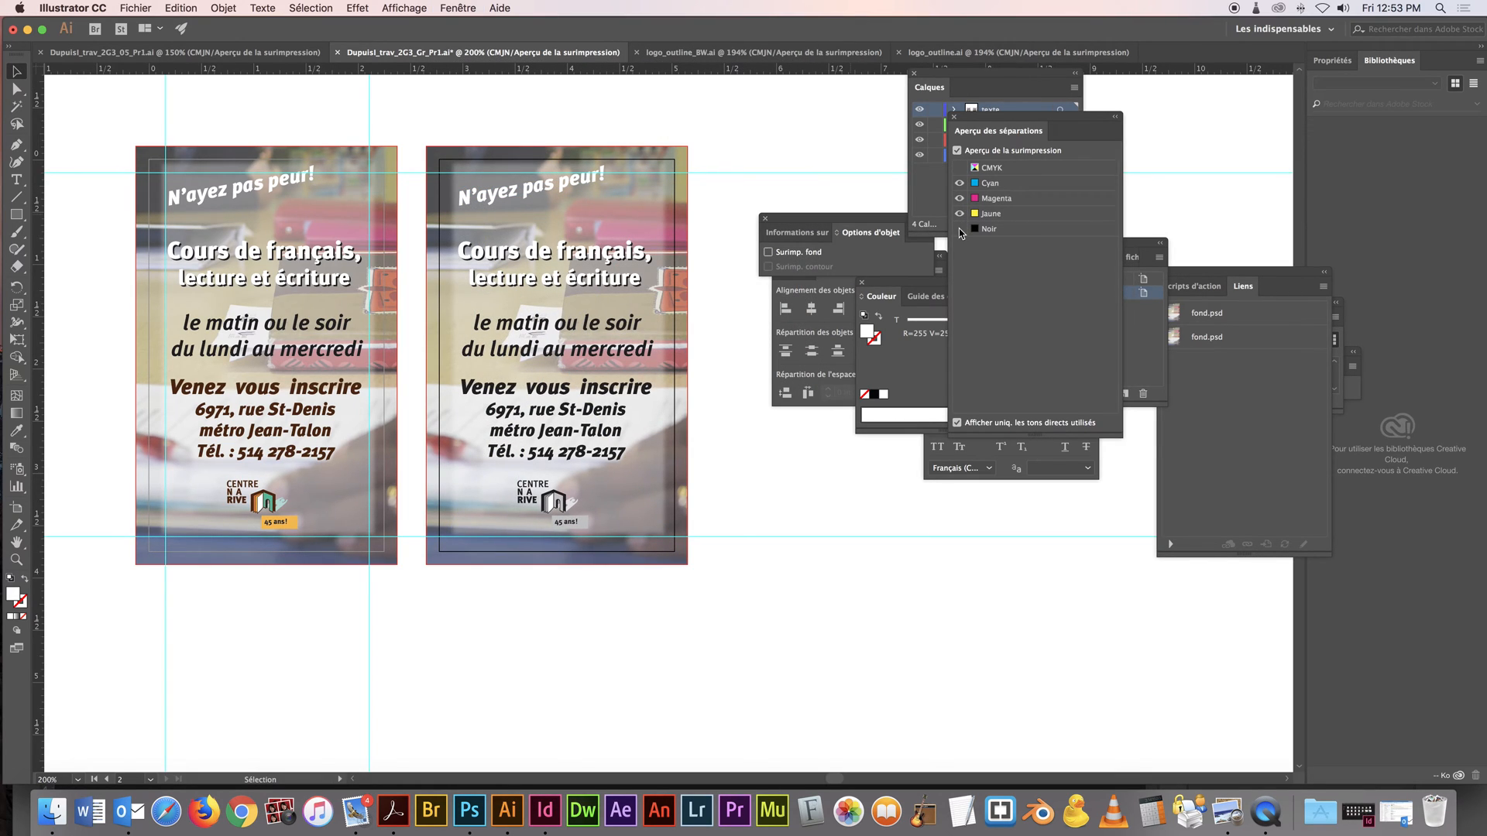
left_click(959, 230)
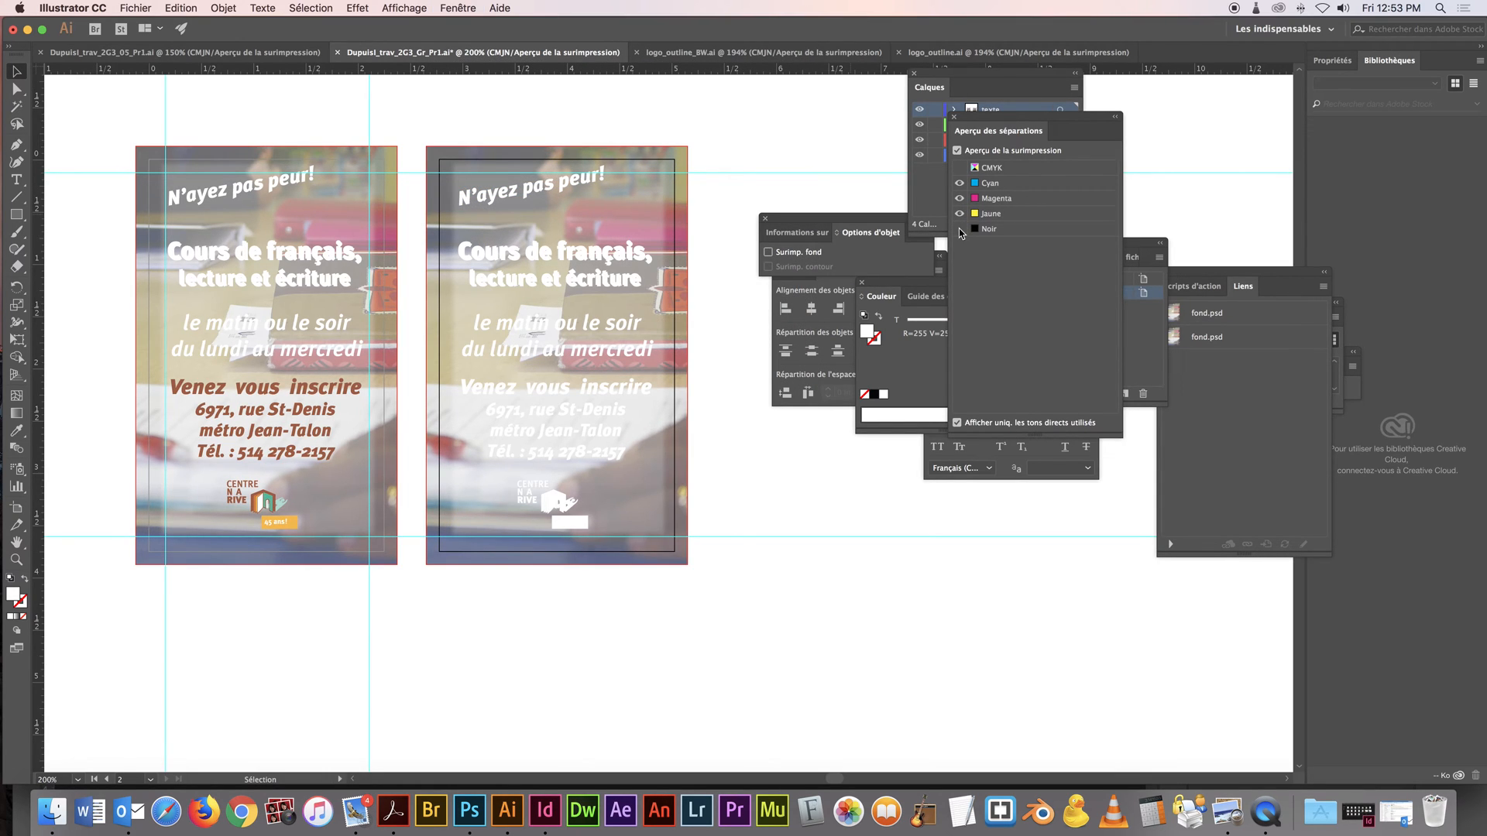
Examine the duplicated card's logo up close without black, return to both cards and show the Noir plate again
key("z")
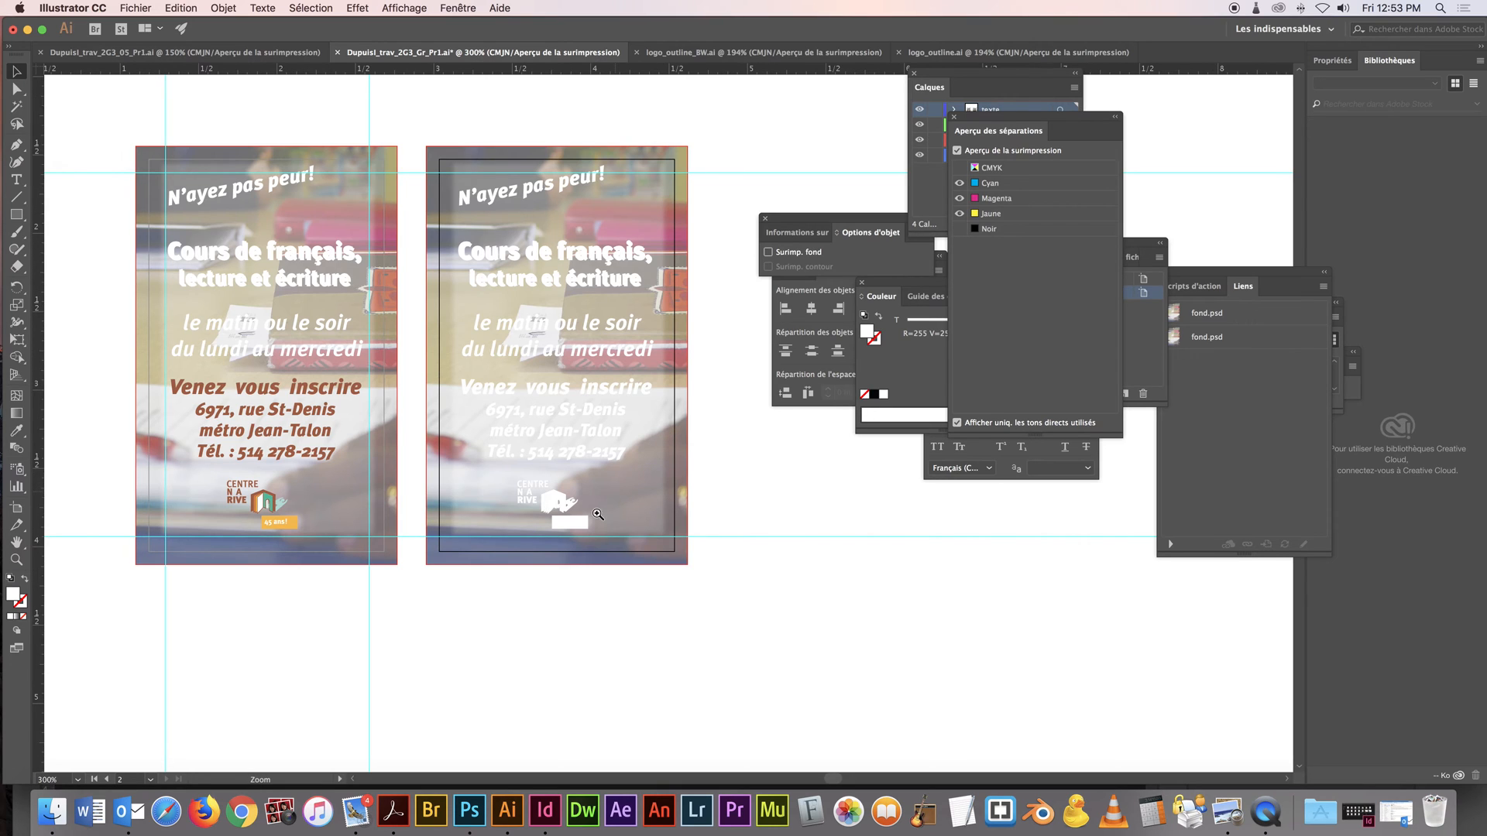
left_click(616, 490)
left_click(596, 446)
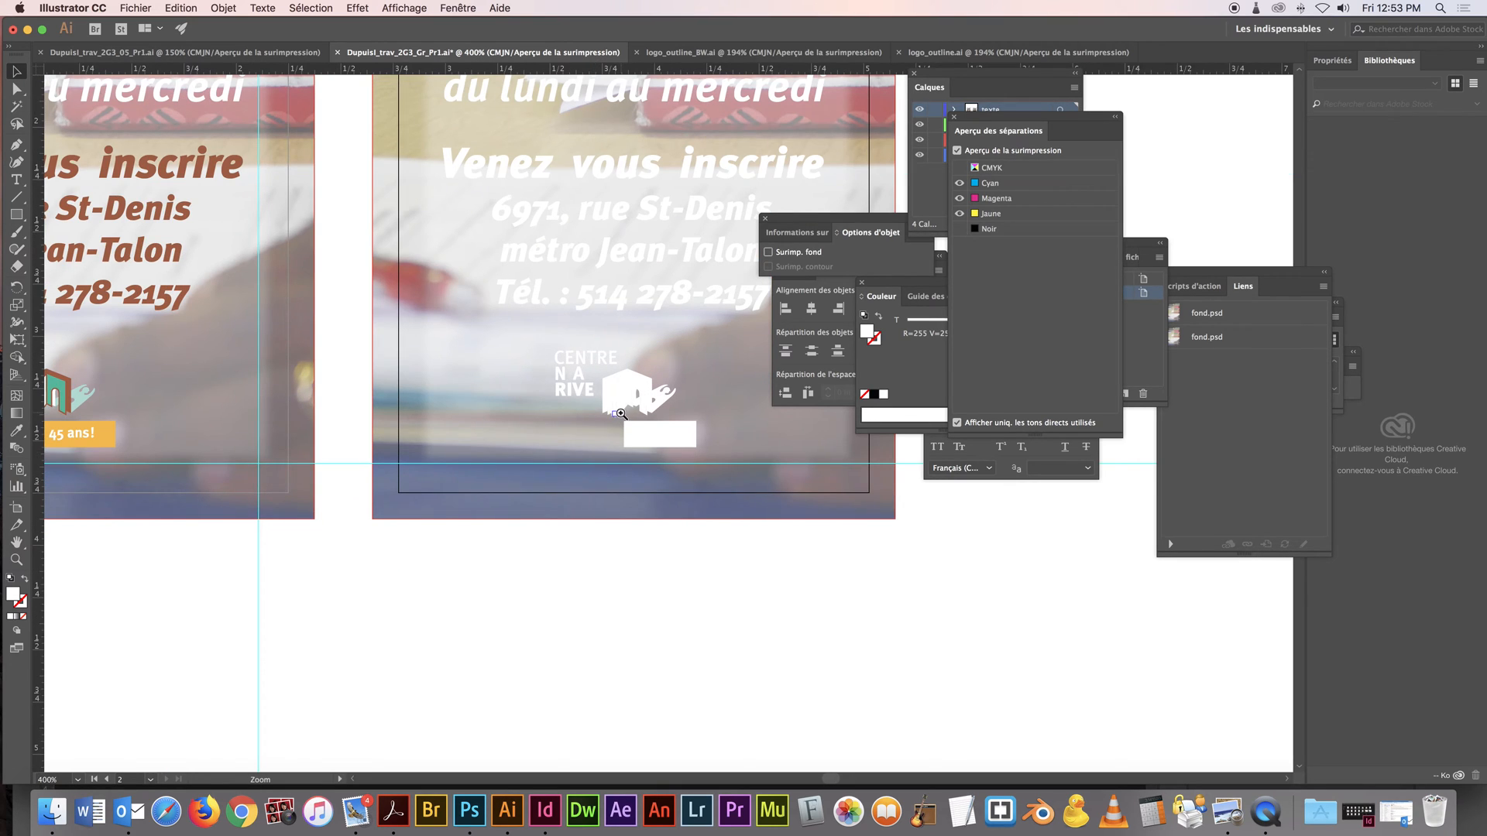
left_click(623, 413)
left_click(669, 405, "alt")
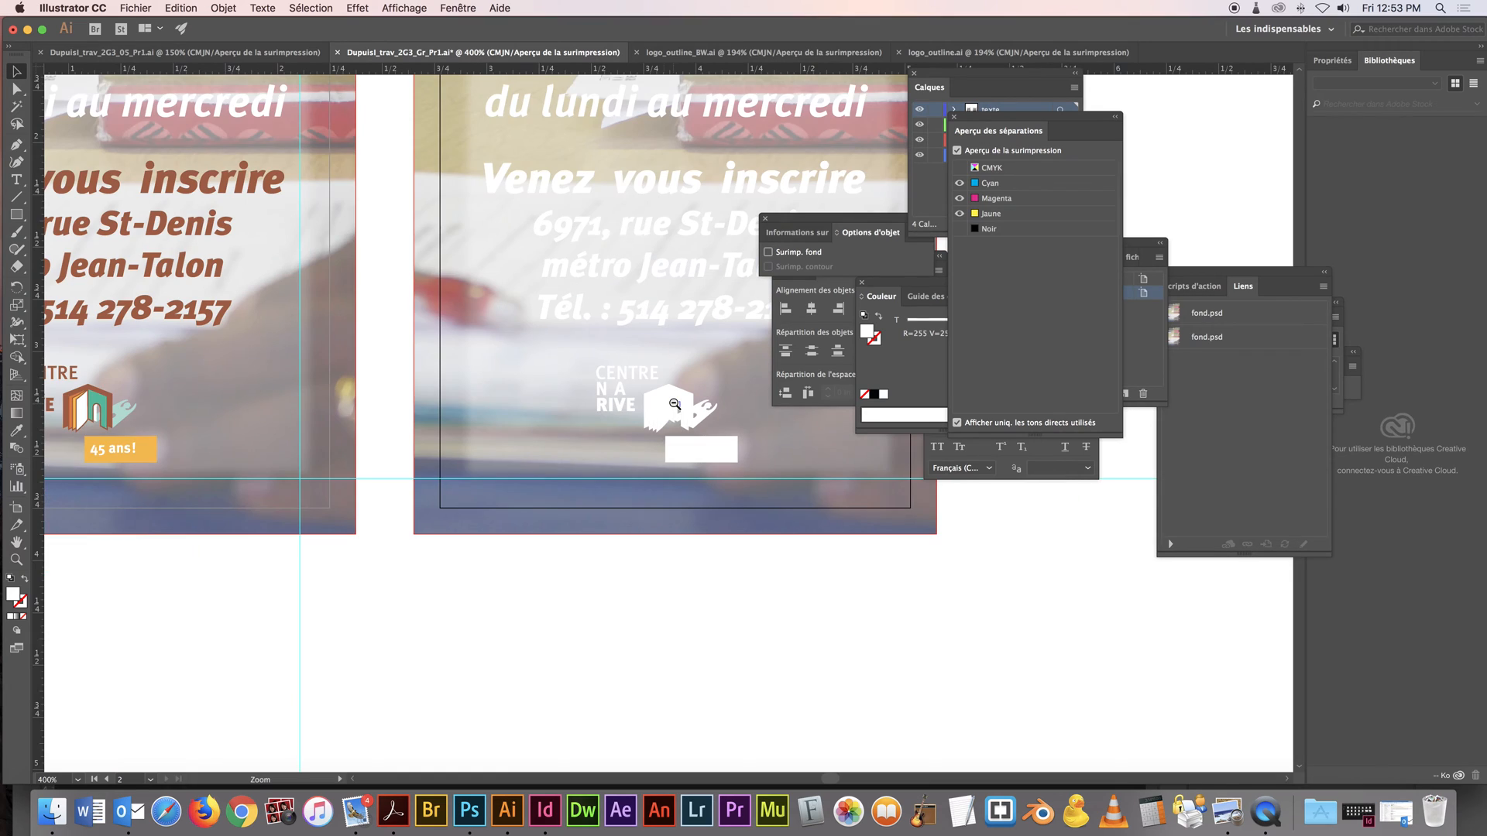
left_click(674, 404, "alt")
left_click(674, 404, "alt")
left_click_drag(671, 340, 611, 417)
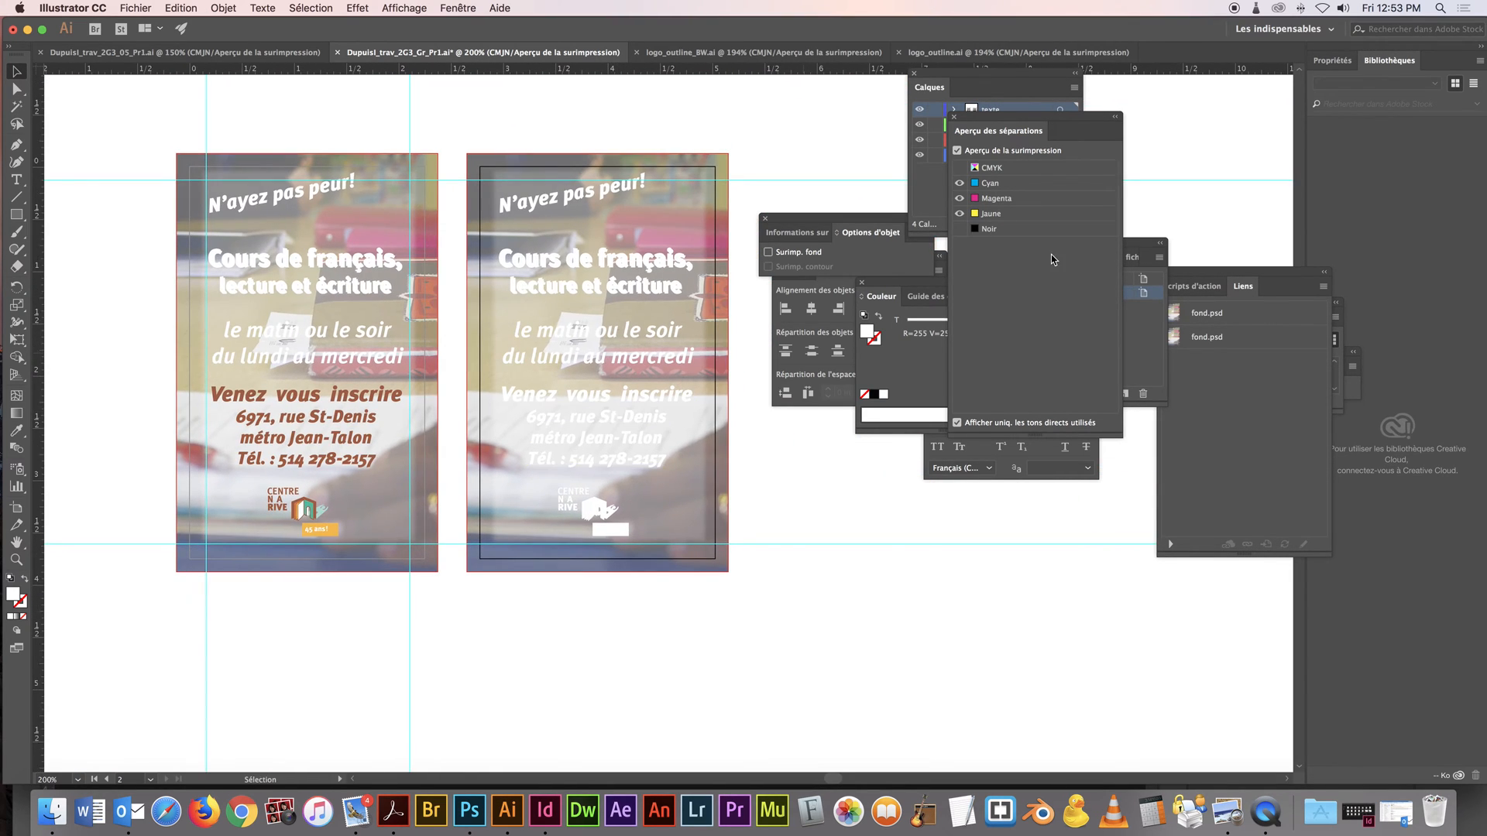
left_click(960, 229)
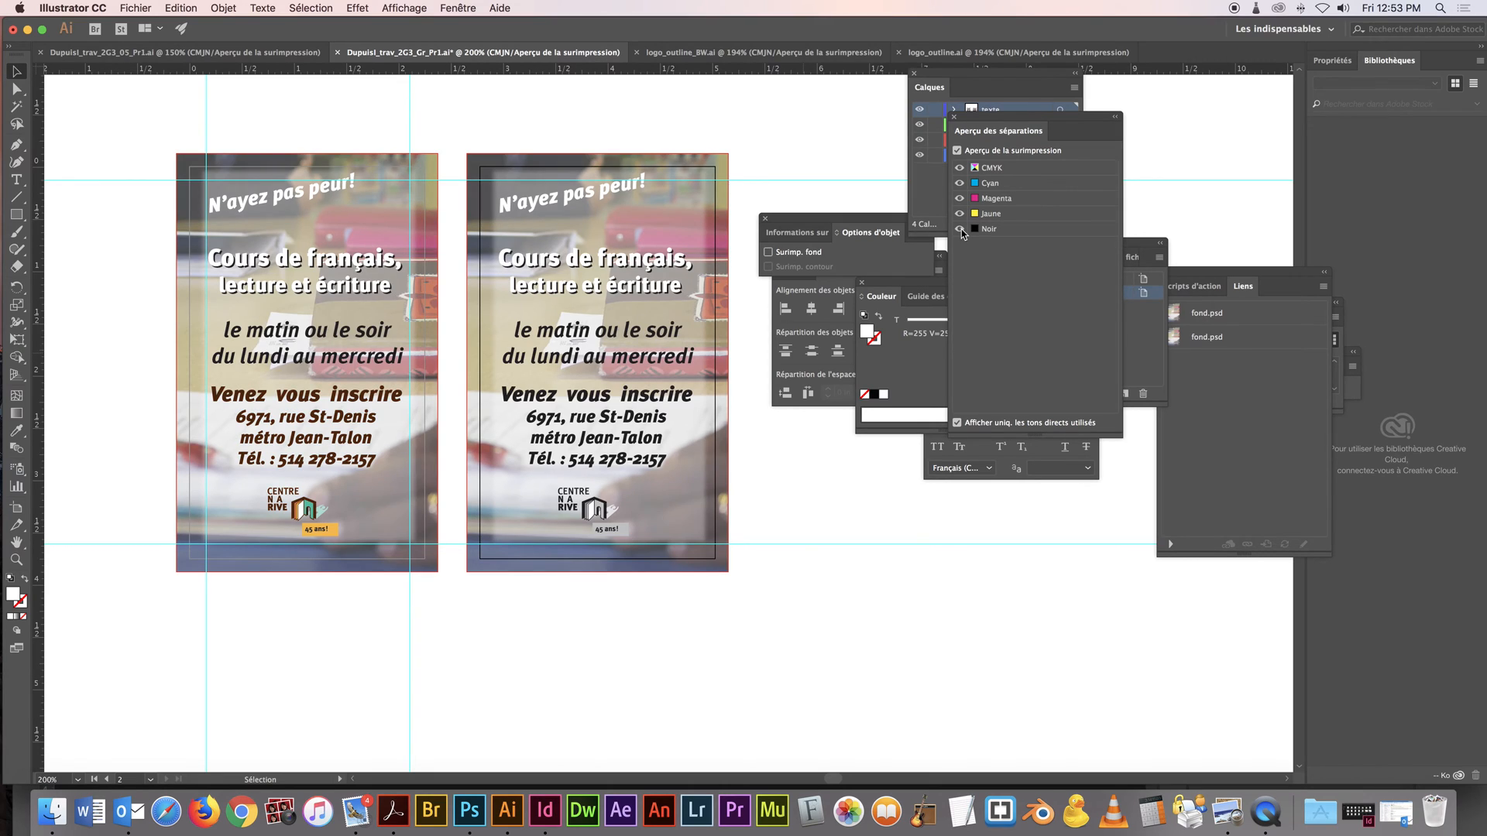
Select the duplicated card's background, switch to Photoshop and duplicate the fond.psd image as fond_NB
left_click(707, 164)
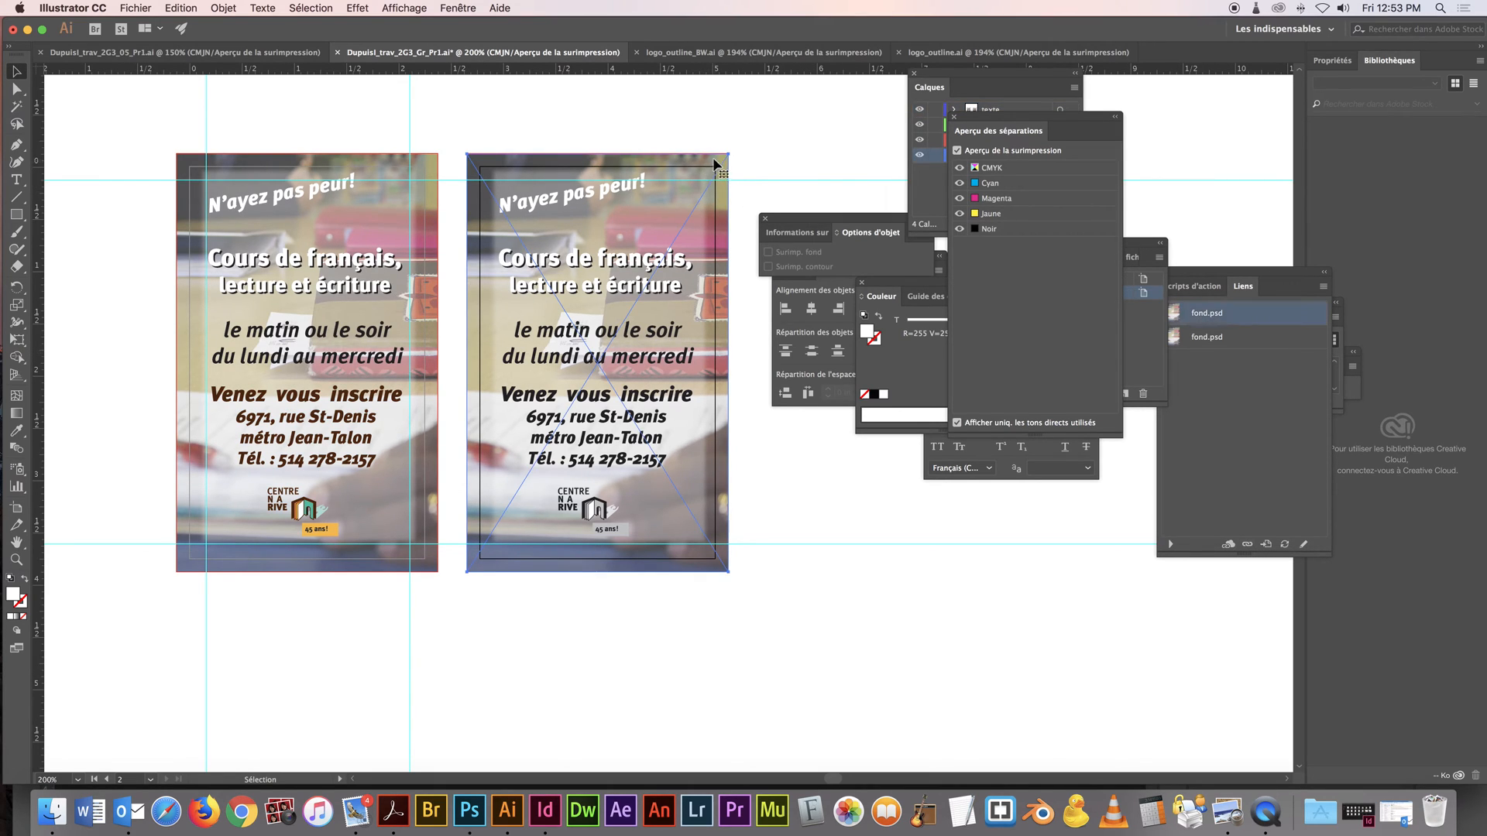
left_click(469, 810)
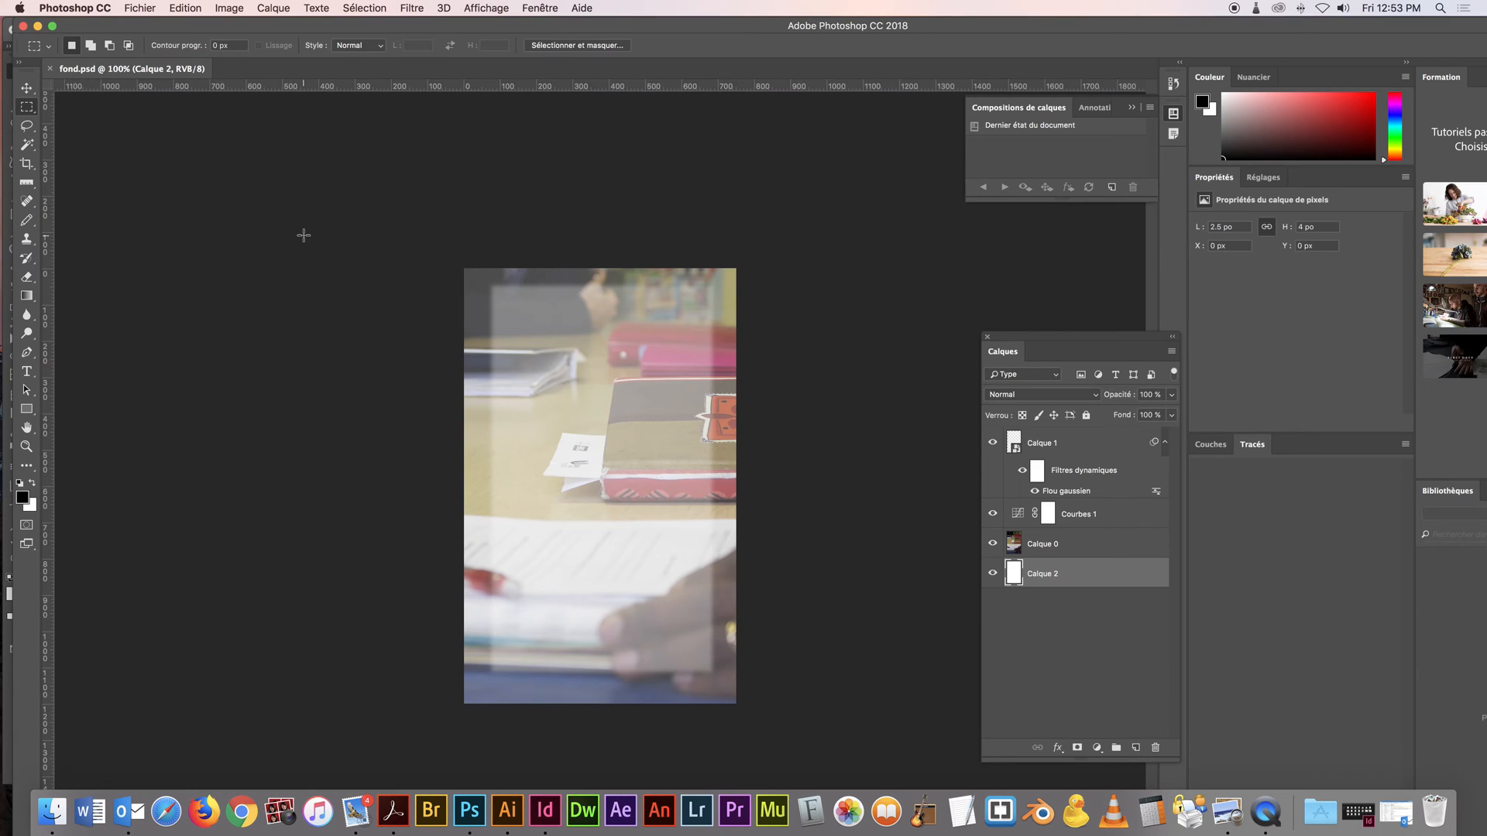
left_click(223, 9)
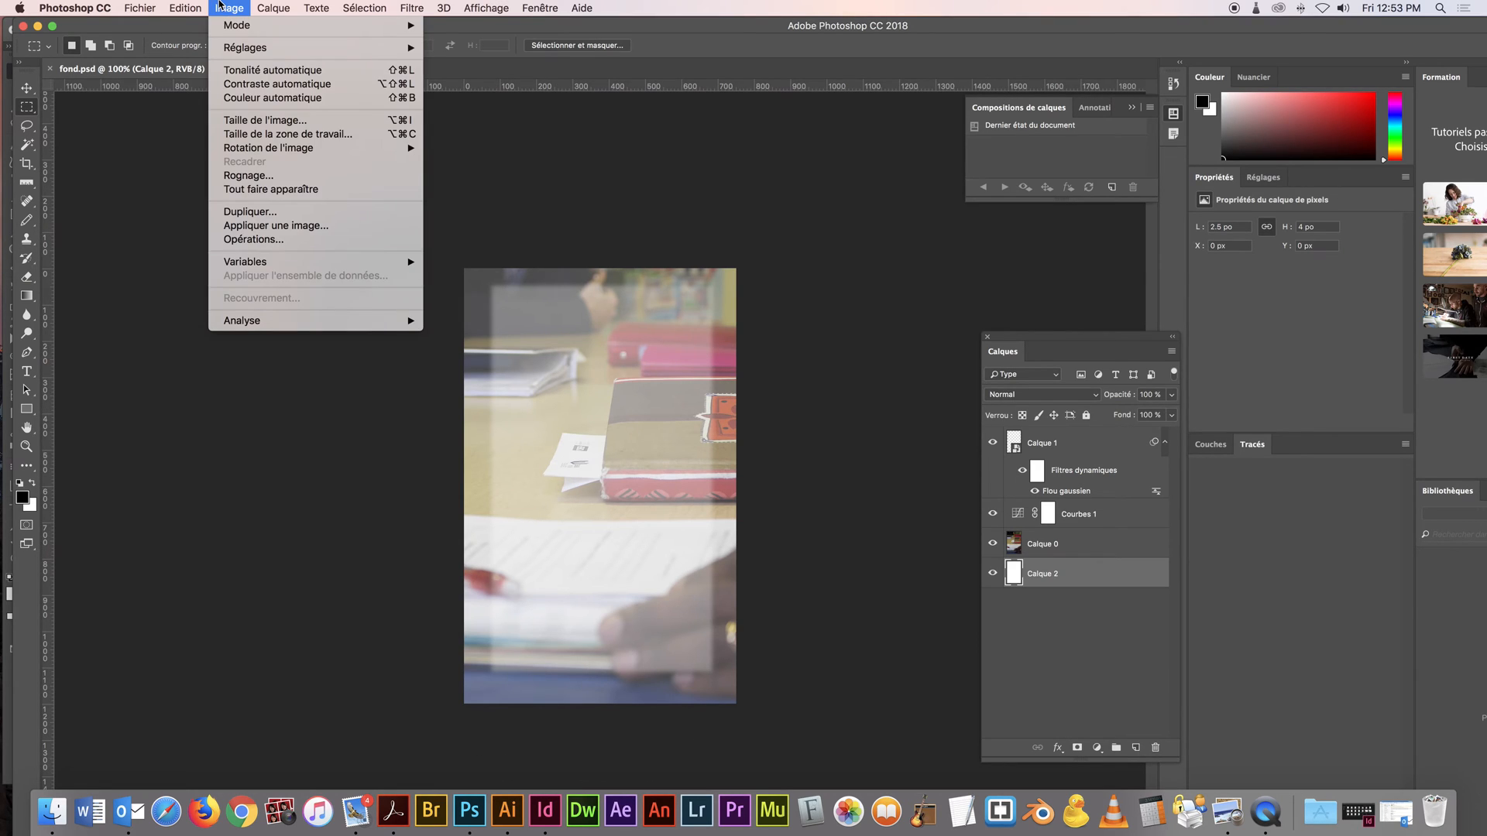
left_click(305, 213)
double_click(666, 386)
type("_NB")
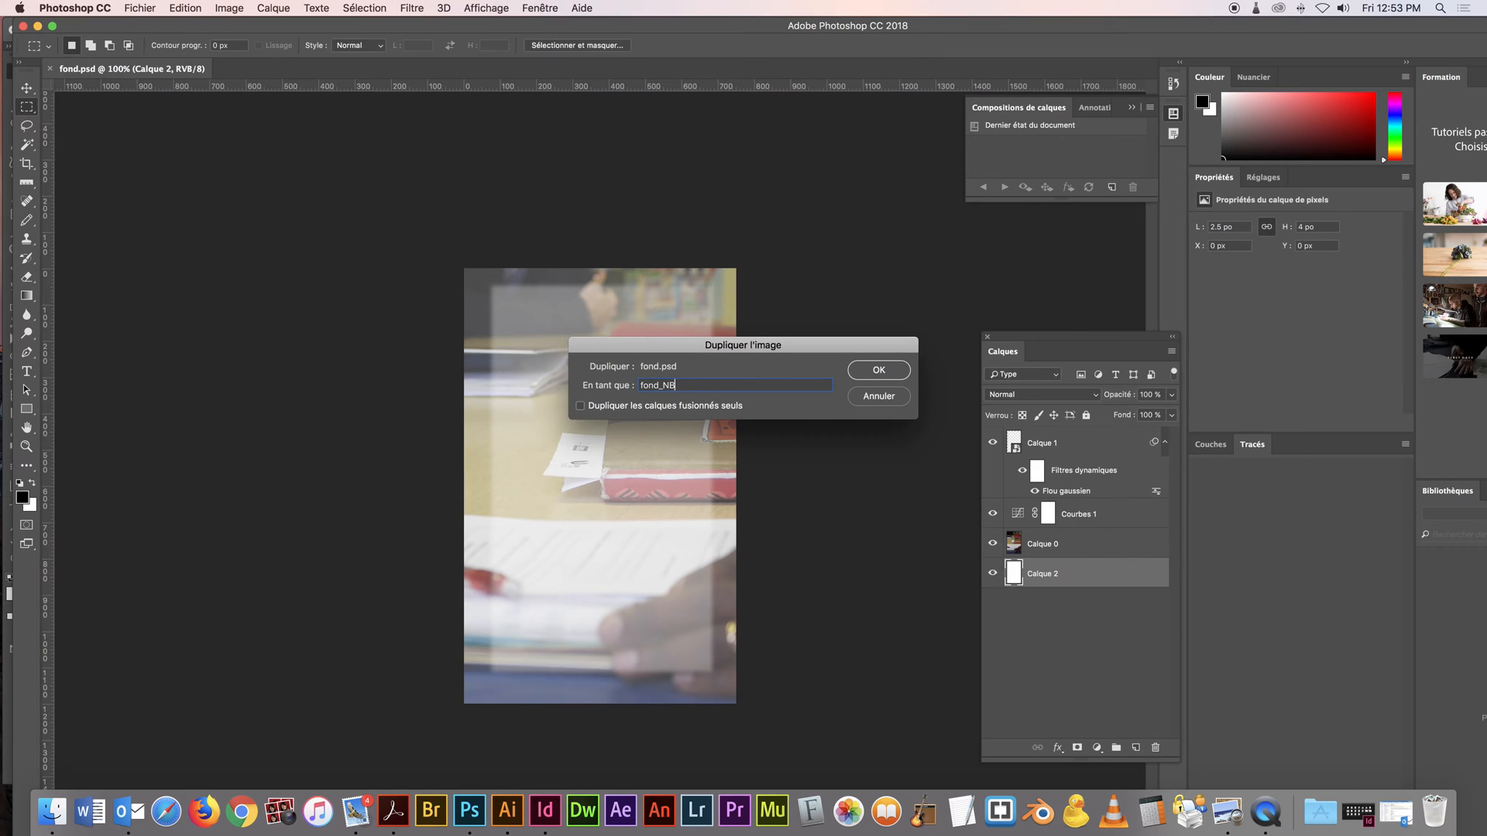
left_click(900, 372)
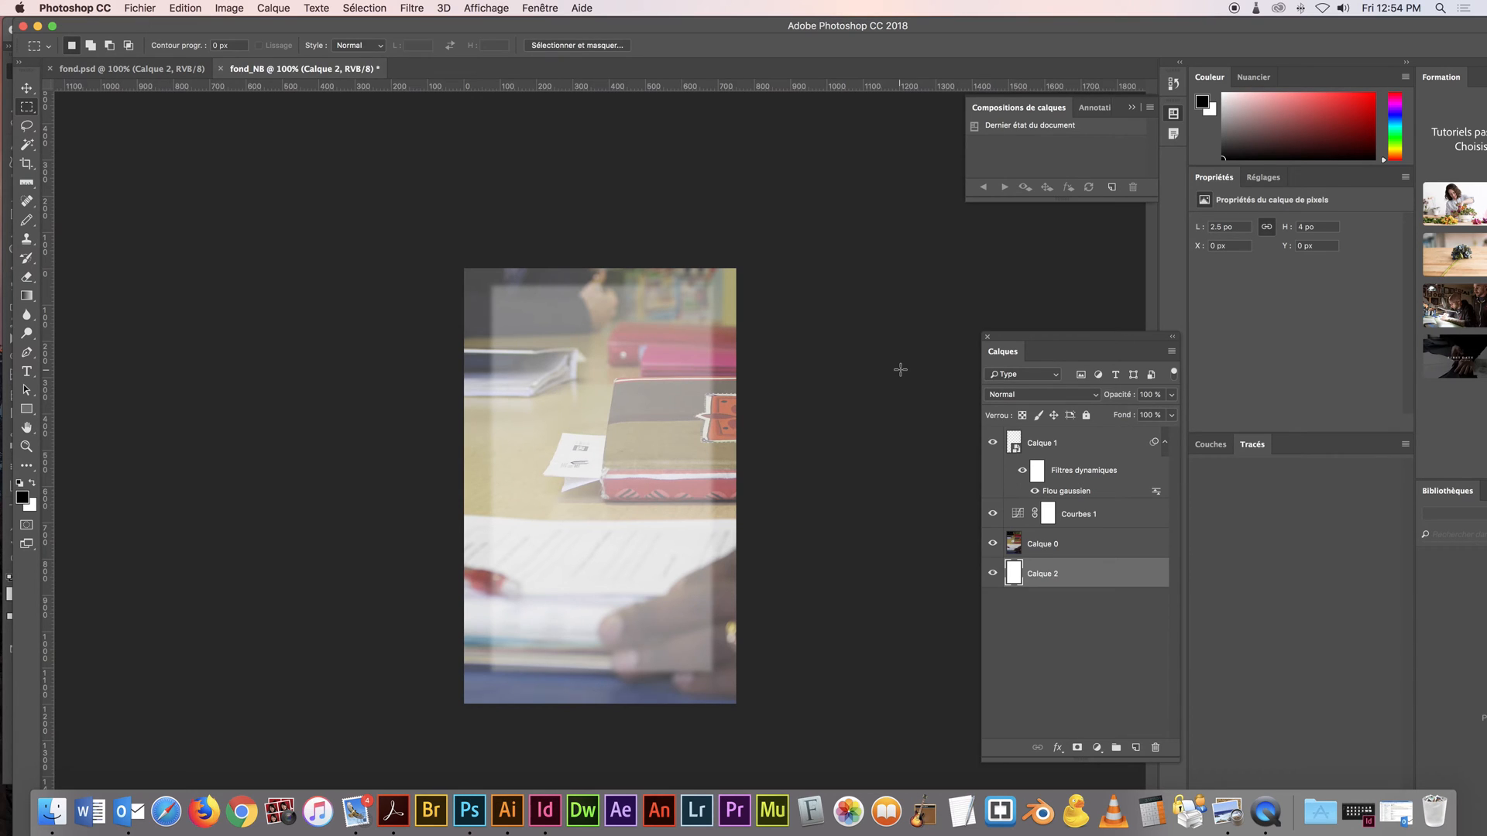
Add a Noir et blanc adjustment layer above Calque 1 in fond_NB
left_click_drag(1038, 343, 909, 255)
left_click(957, 361)
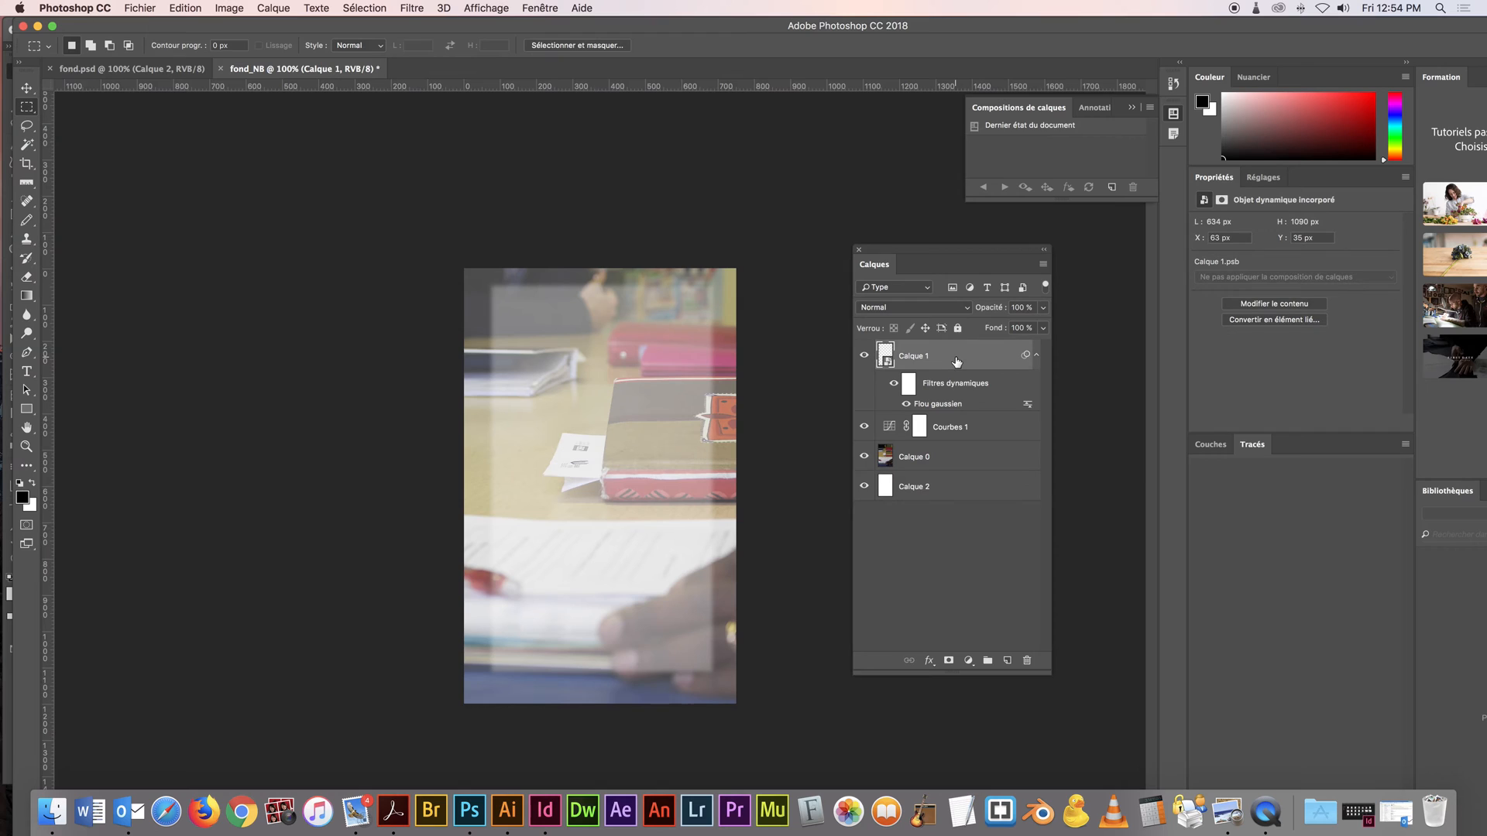
left_click(968, 661)
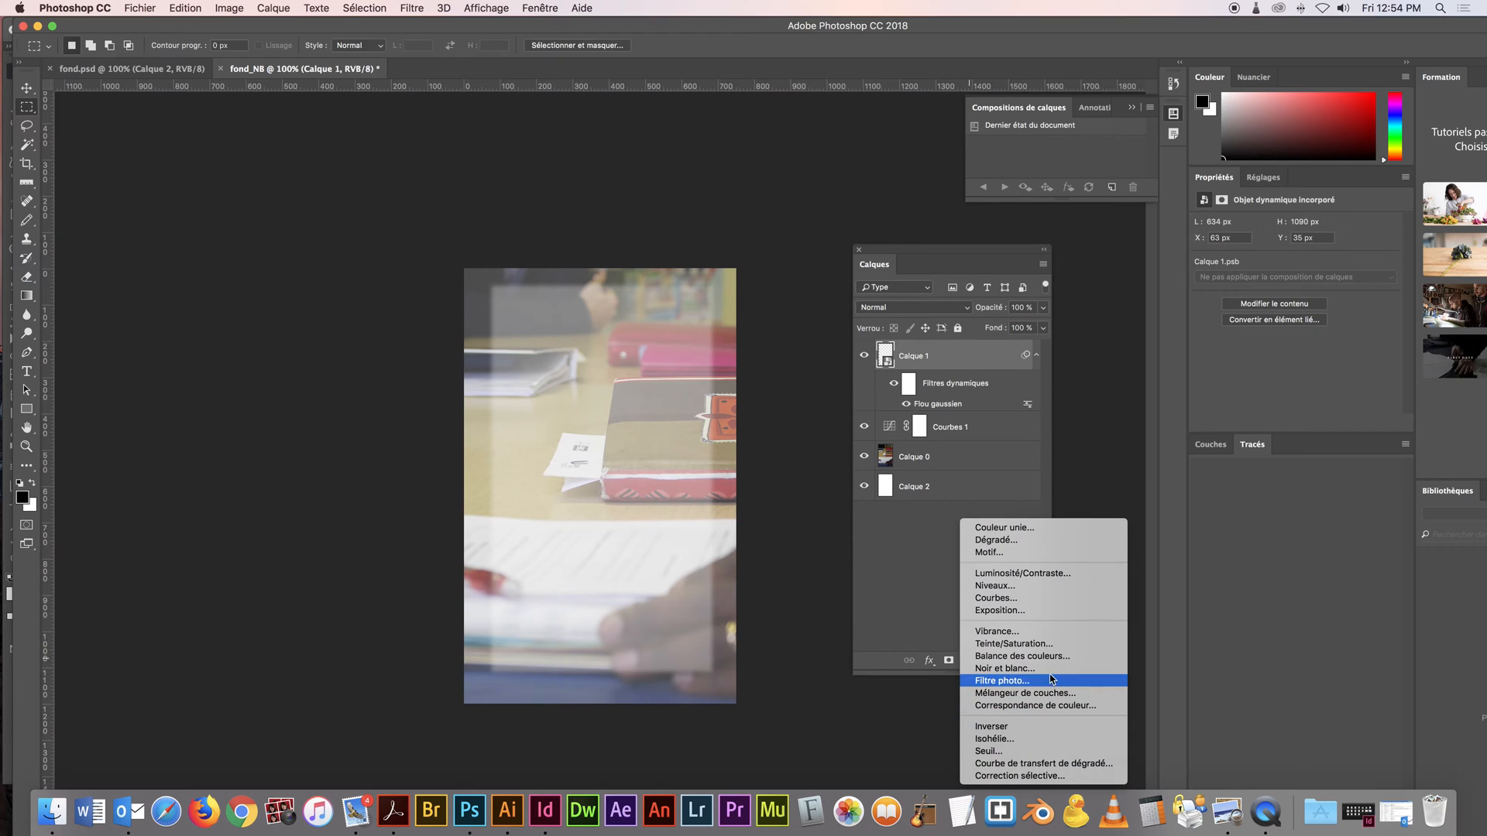
left_click(1052, 668)
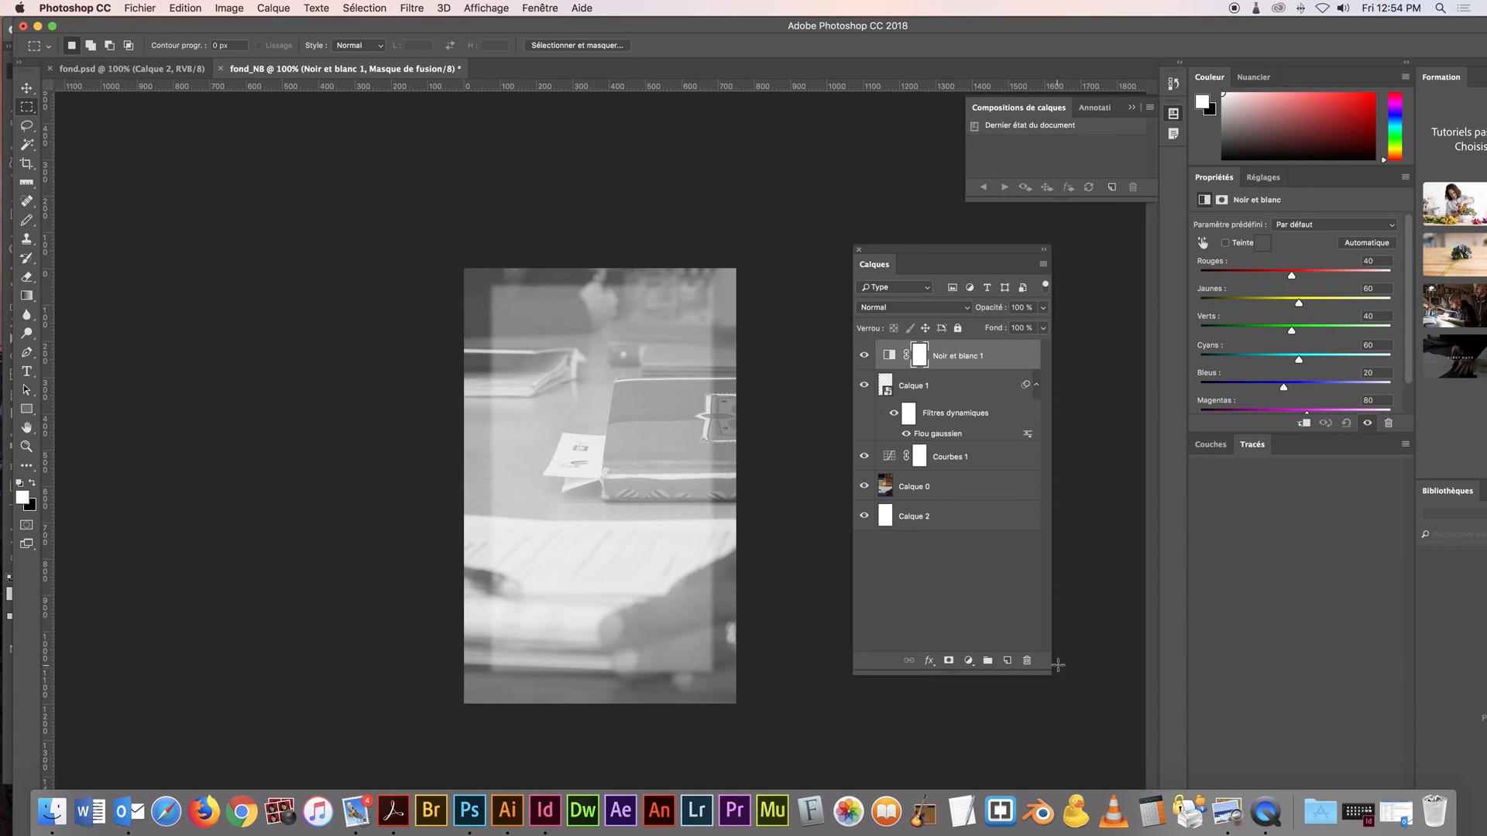
Set the Noir et blanc adjustment to Rouges 92, Jaunes 84, Verts 118, Cyans 109 and Bleus 103
left_click_drag(1214, 178, 779, 137)
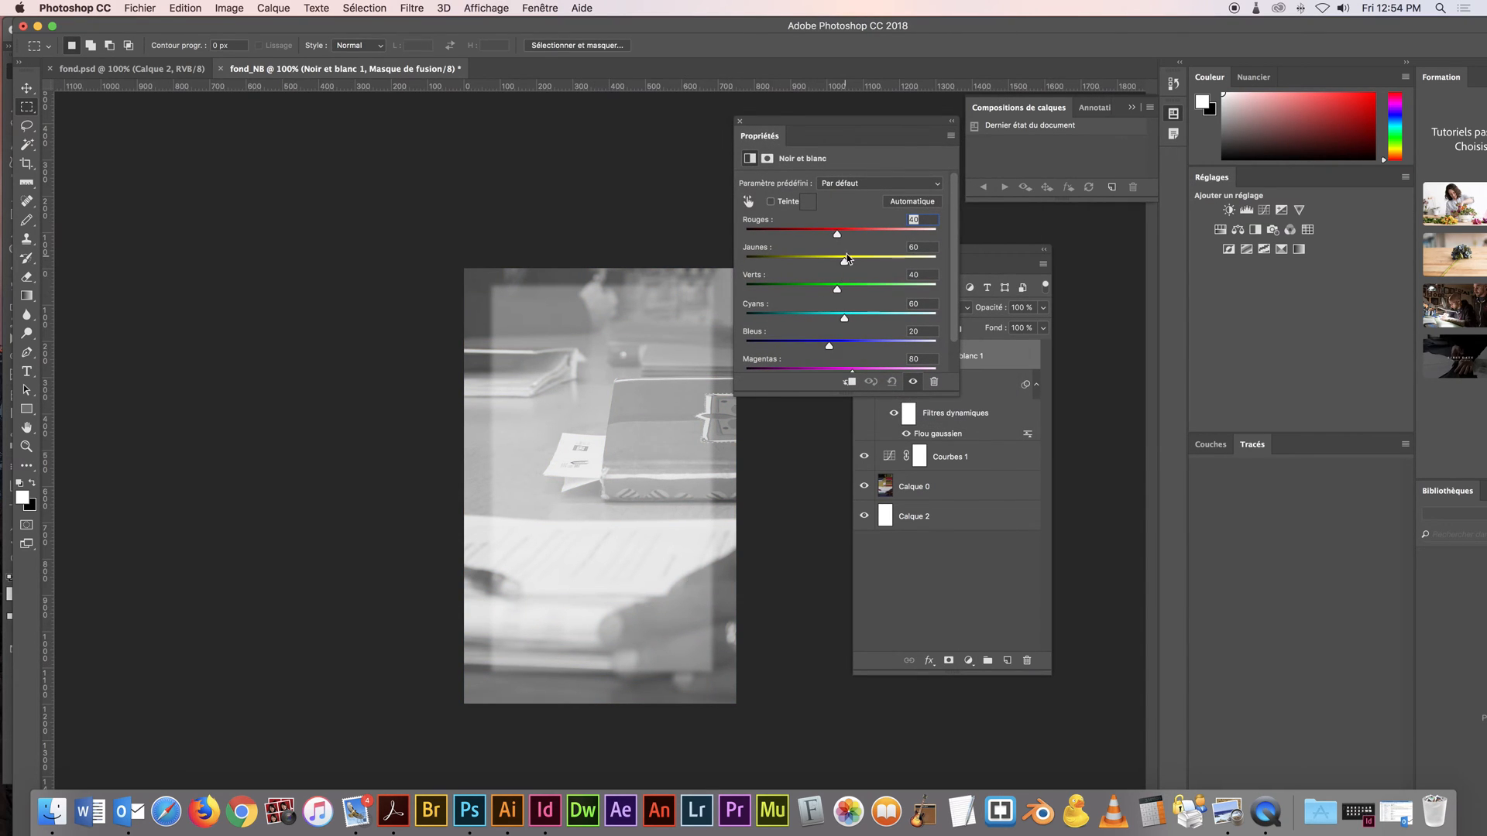
left_click_drag(837, 235, 861, 345)
left_click_drag(806, 126, 164, 142)
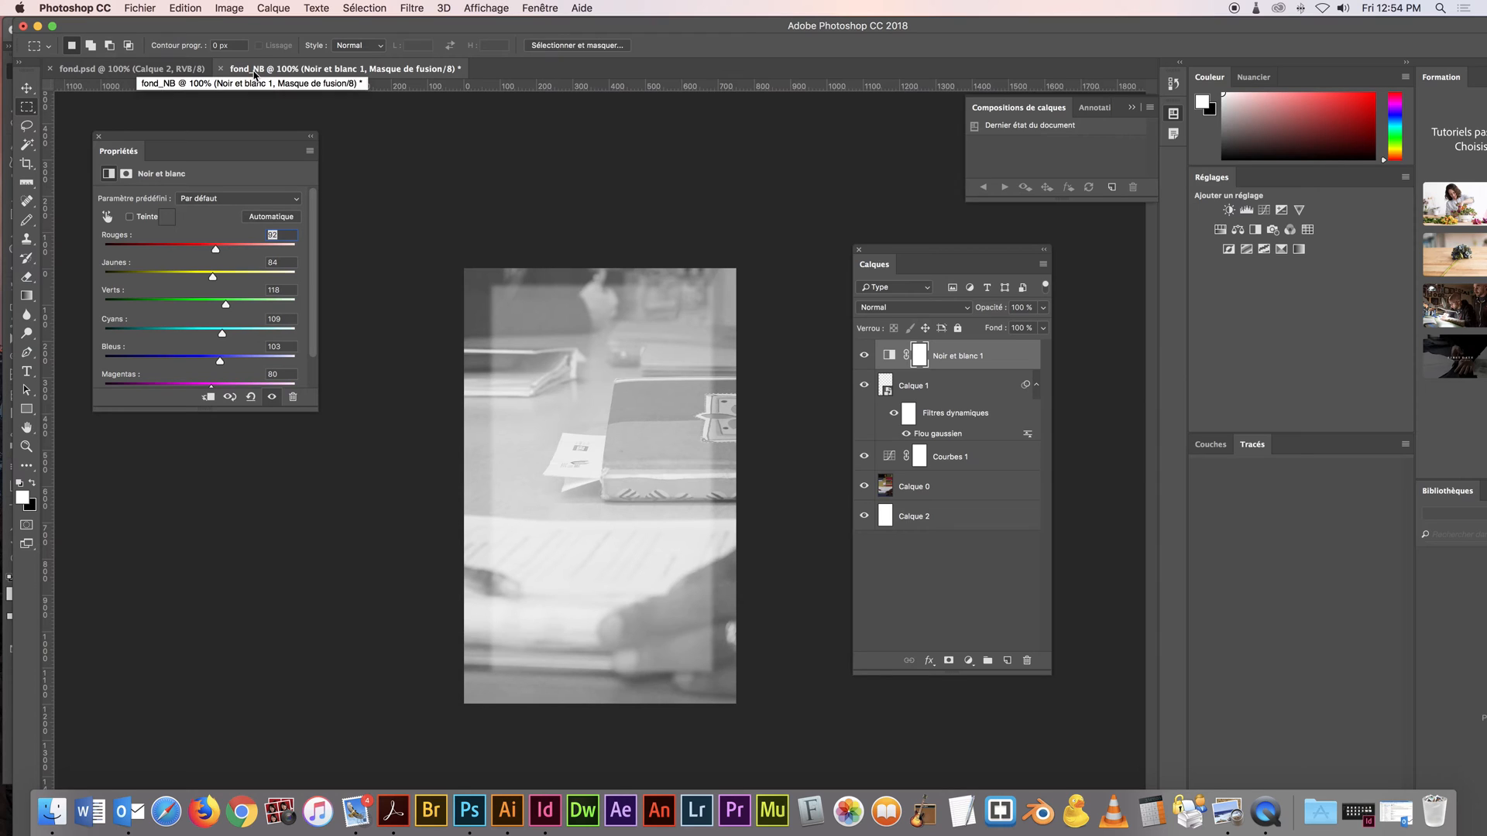
Save the duplicate as fond_NB.psd in the travail folder, in Photoshop format with layers and maximum compatibility
key("super+s")
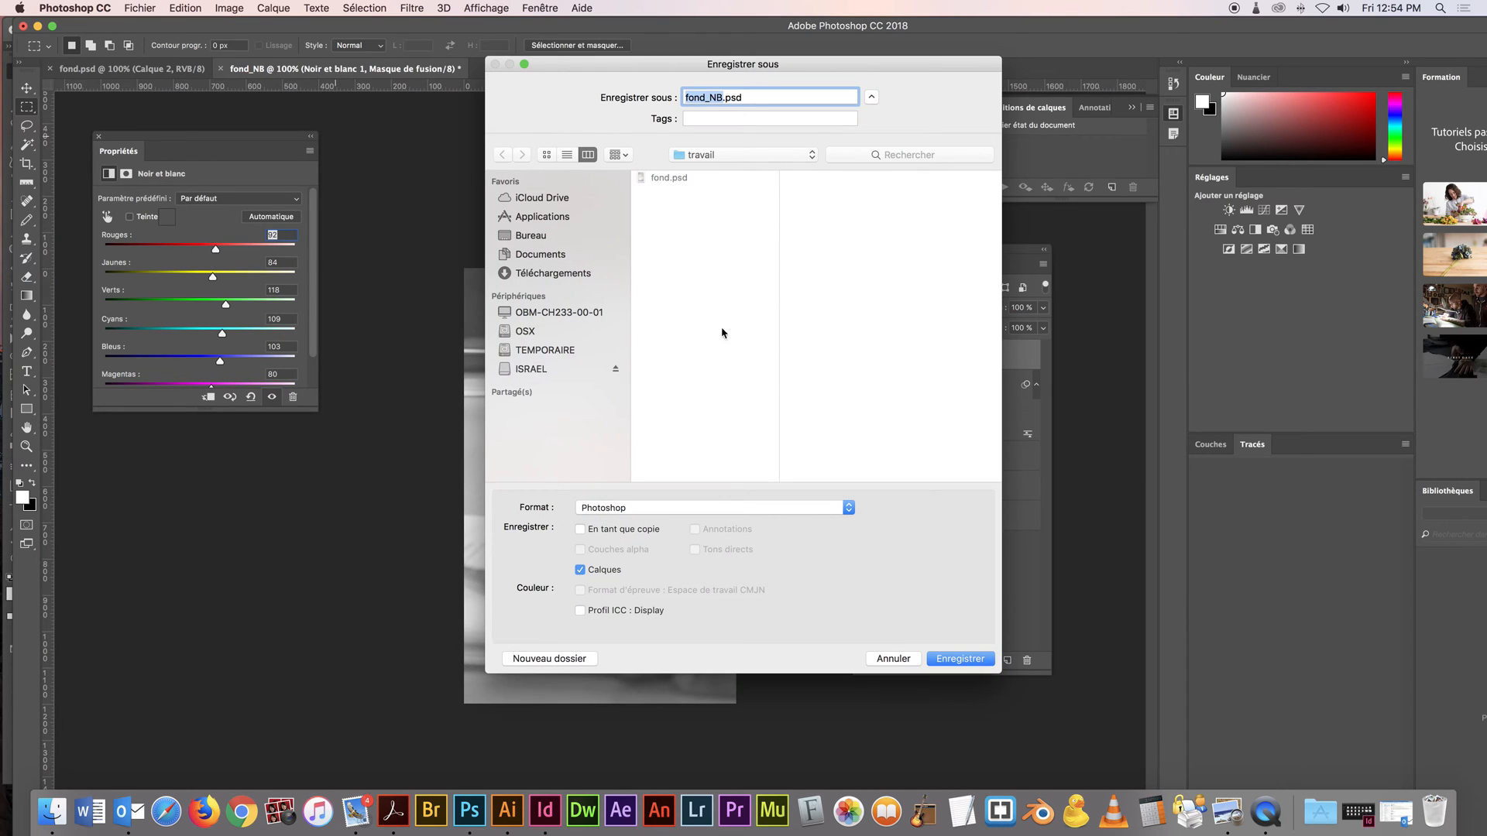
left_click(972, 660)
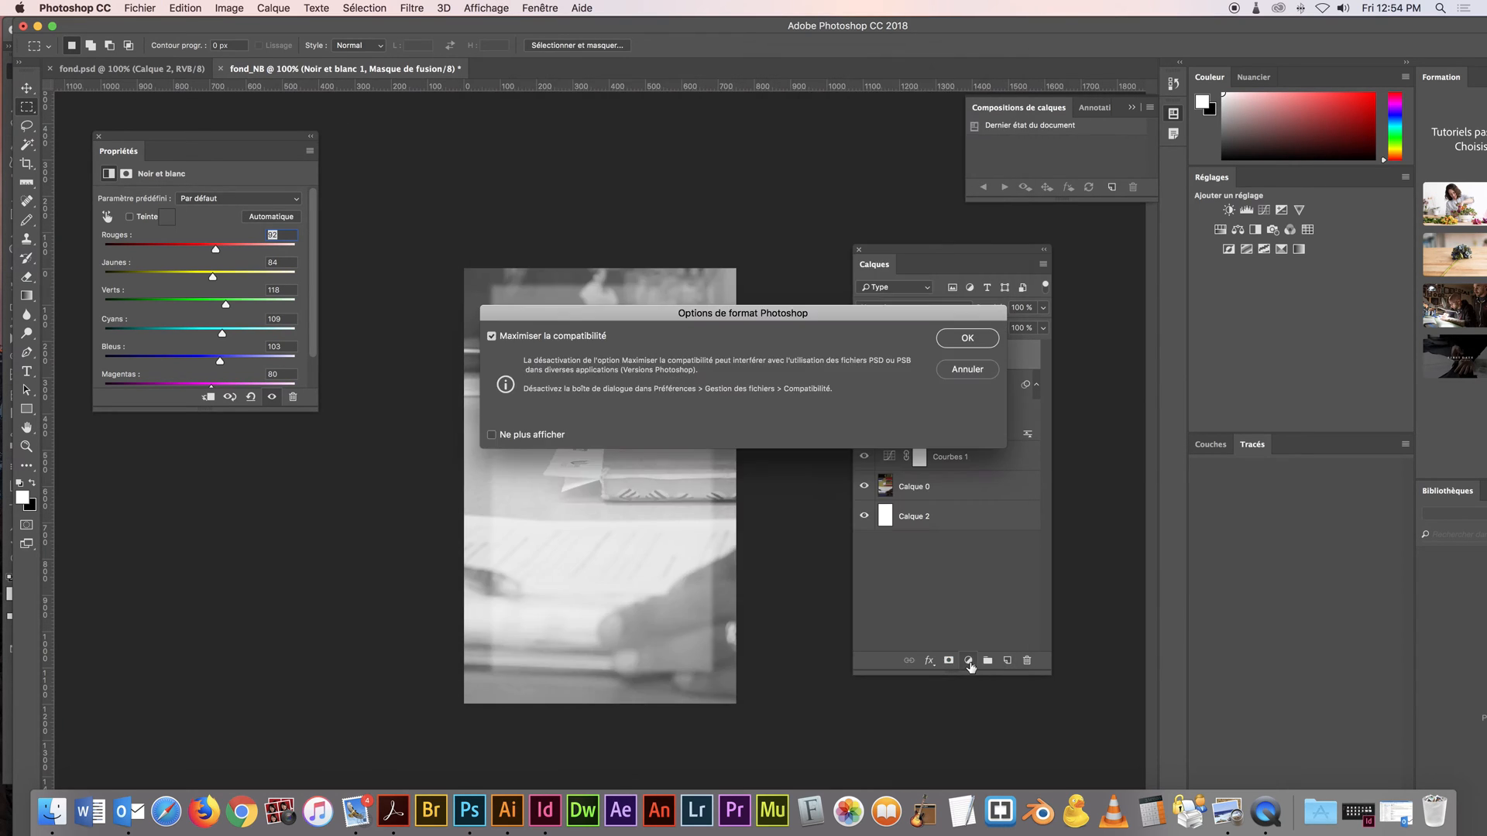
left_click(953, 350)
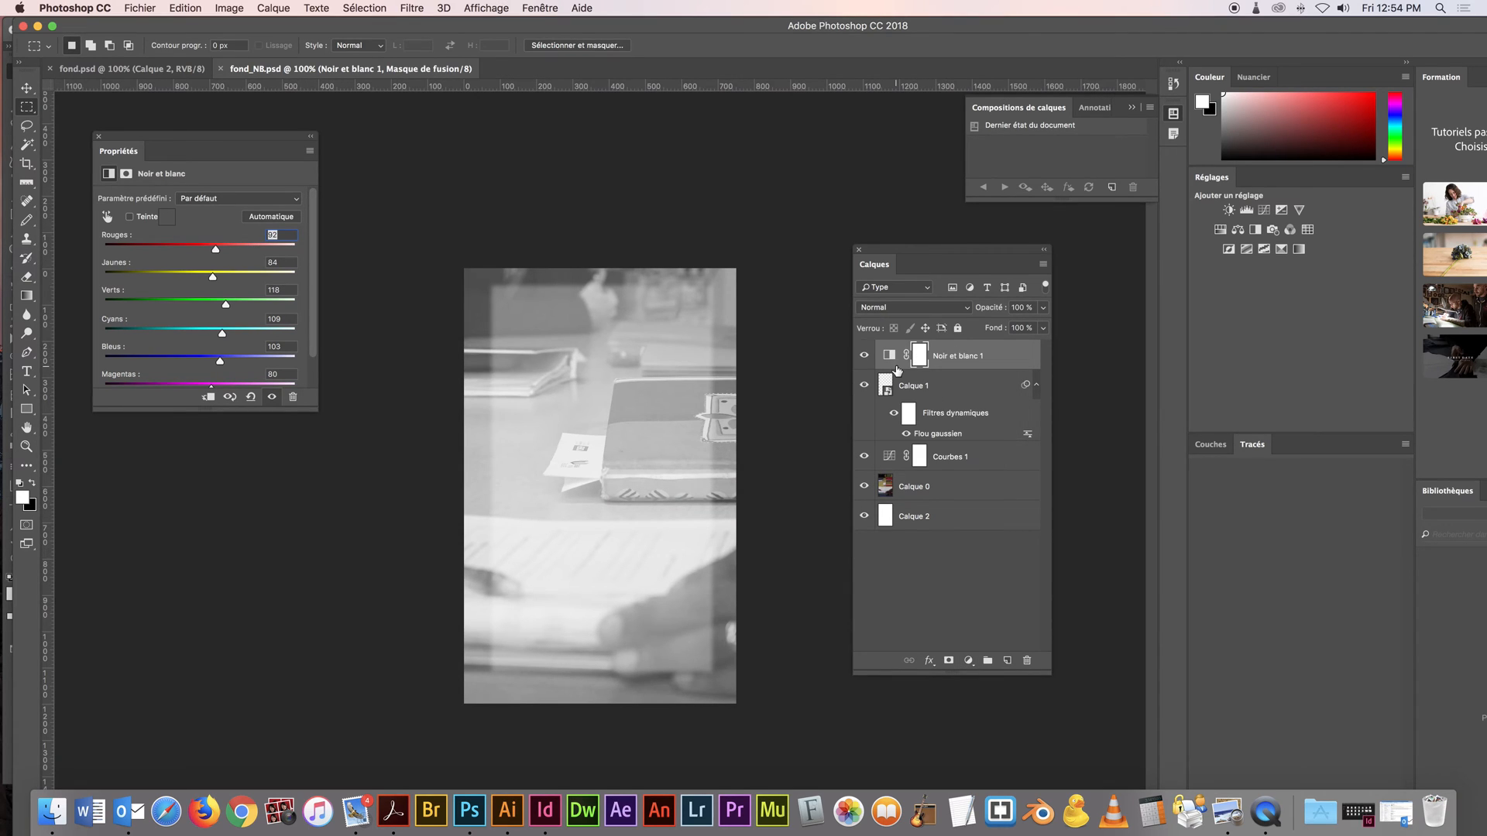
Flatten fond_NB.psd and display all its colour channels in an enlarged floating list
left_click(1043, 265)
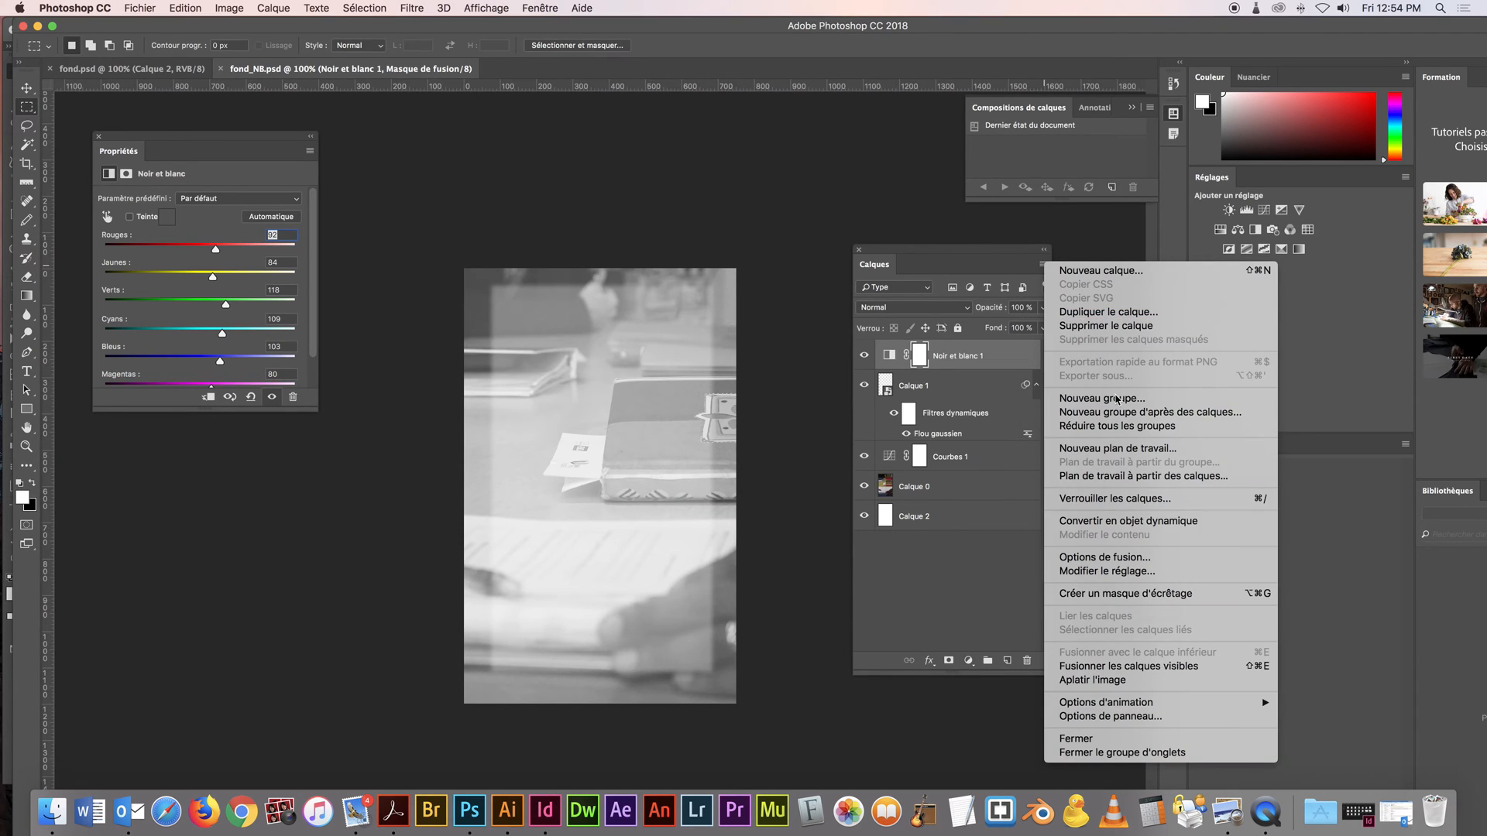
left_click(1146, 681)
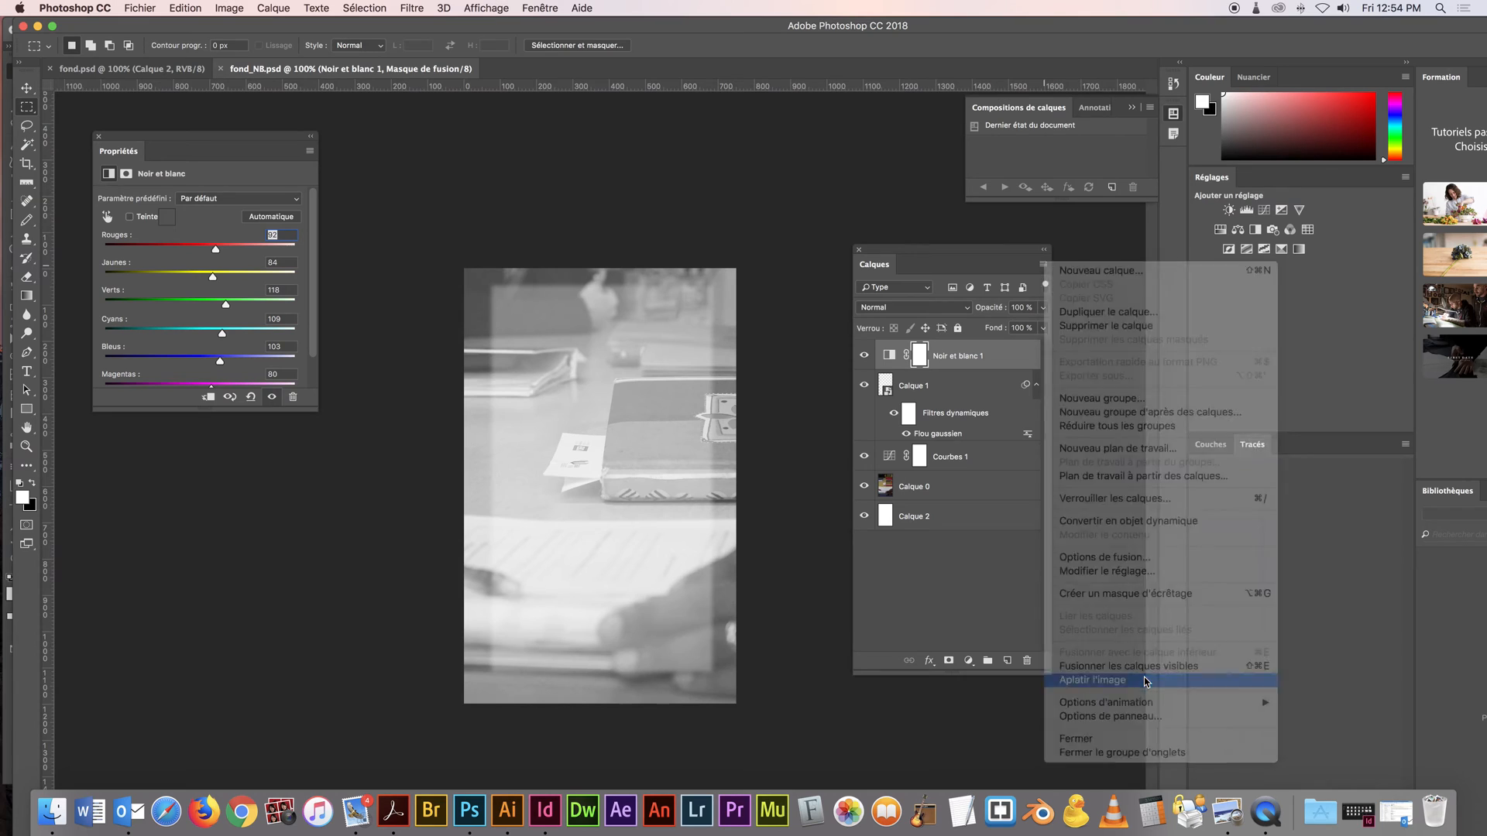
left_click(520, 7)
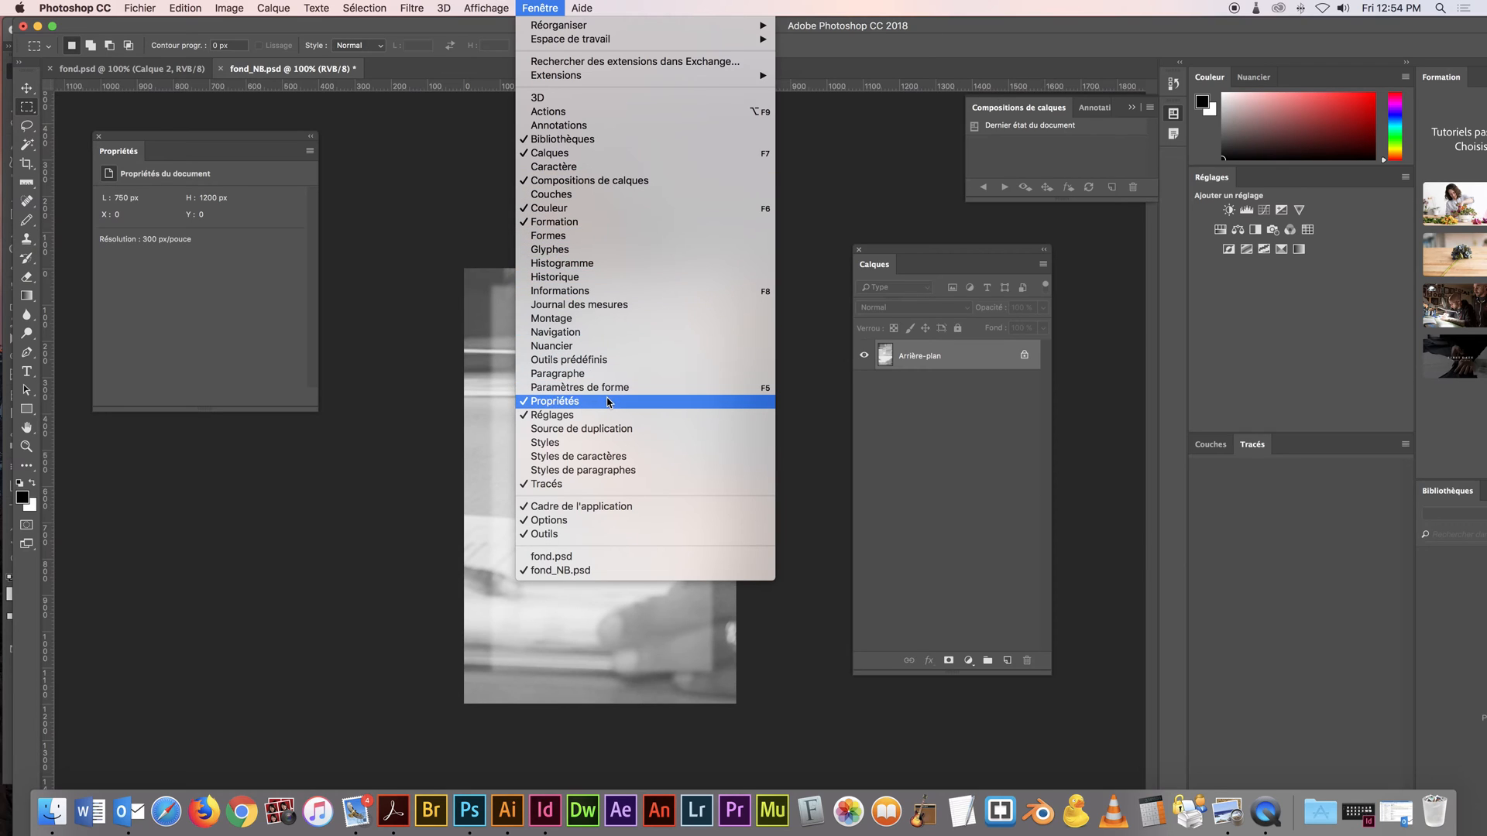
left_click(594, 194)
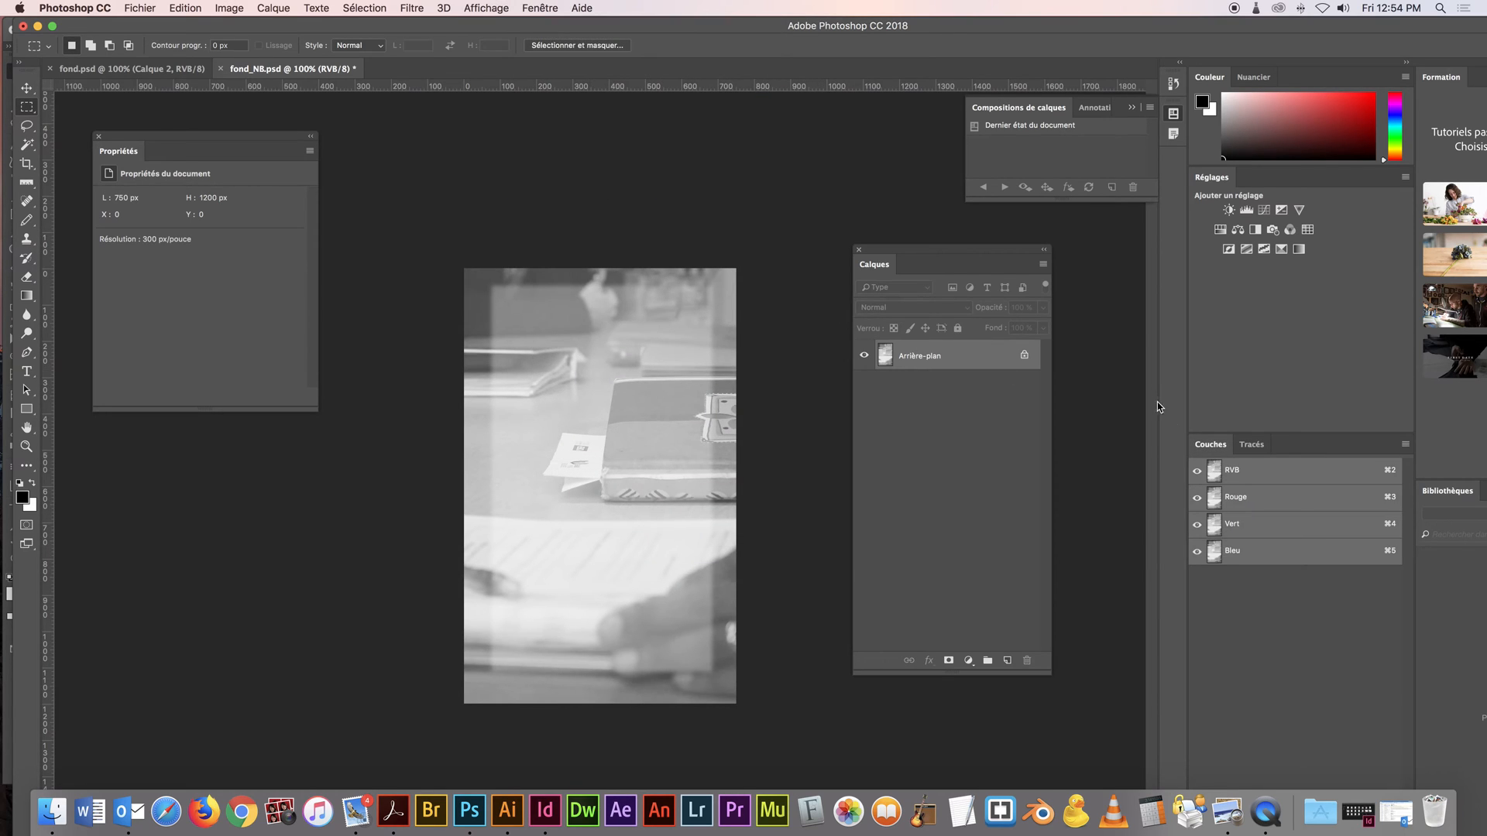
left_click_drag(1210, 444, 774, 172)
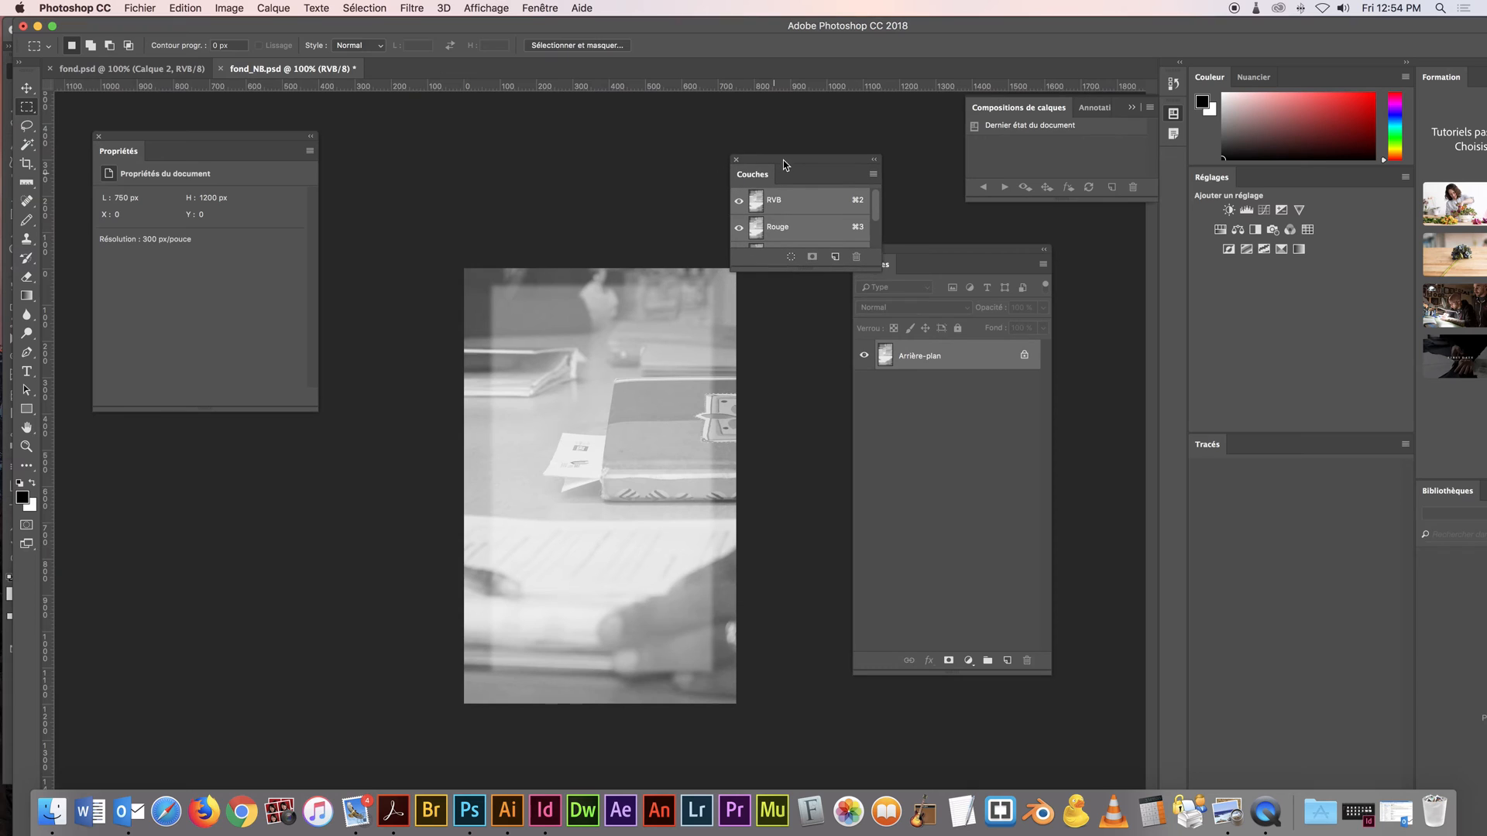
left_click_drag(813, 272, 813, 327)
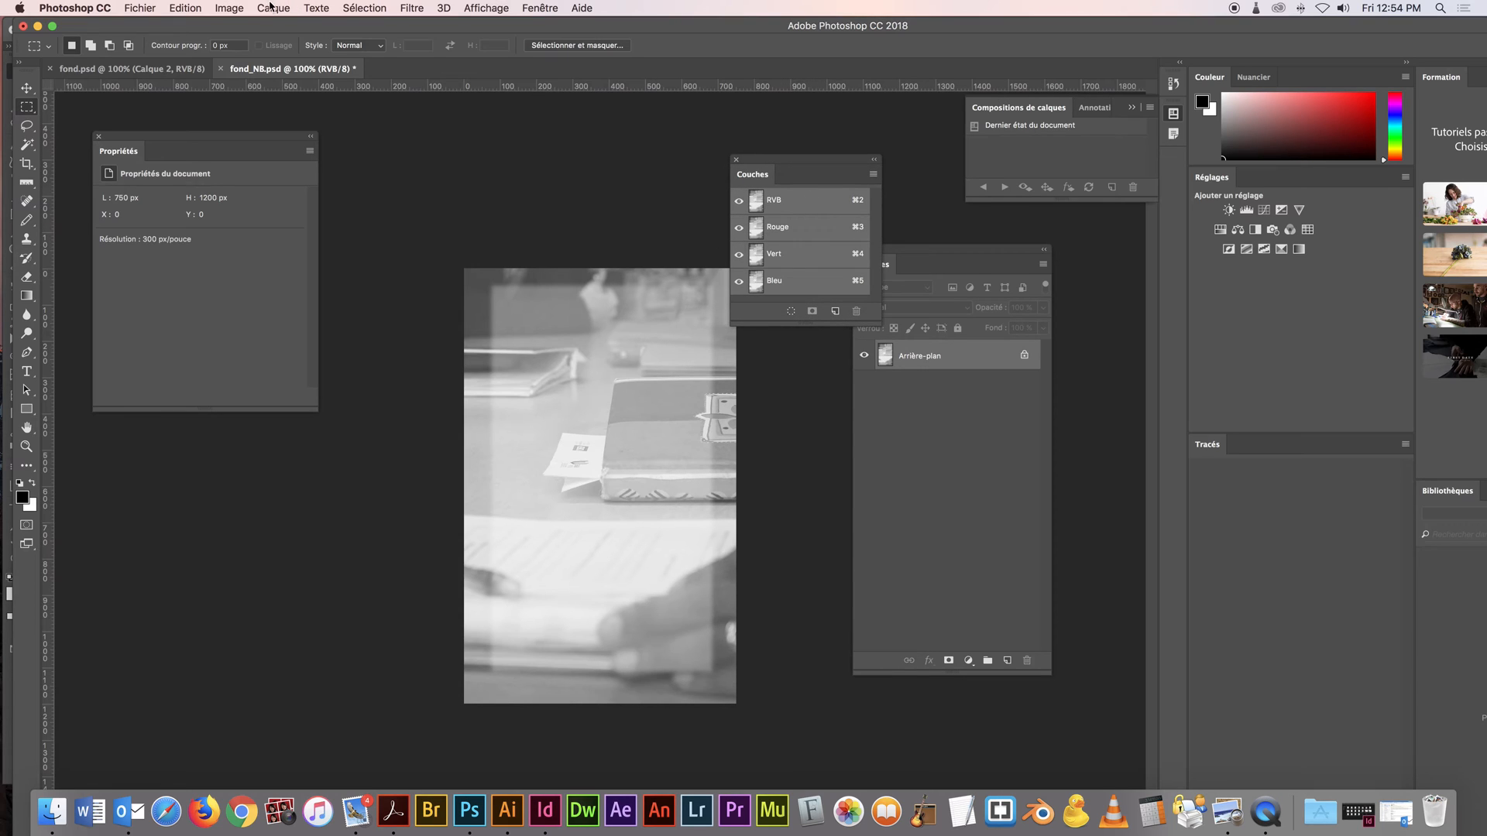
Convert the flattened image's colour mode from RVB to Couleurs Lab
left_click(230, 7)
mouse_move(237, 25)
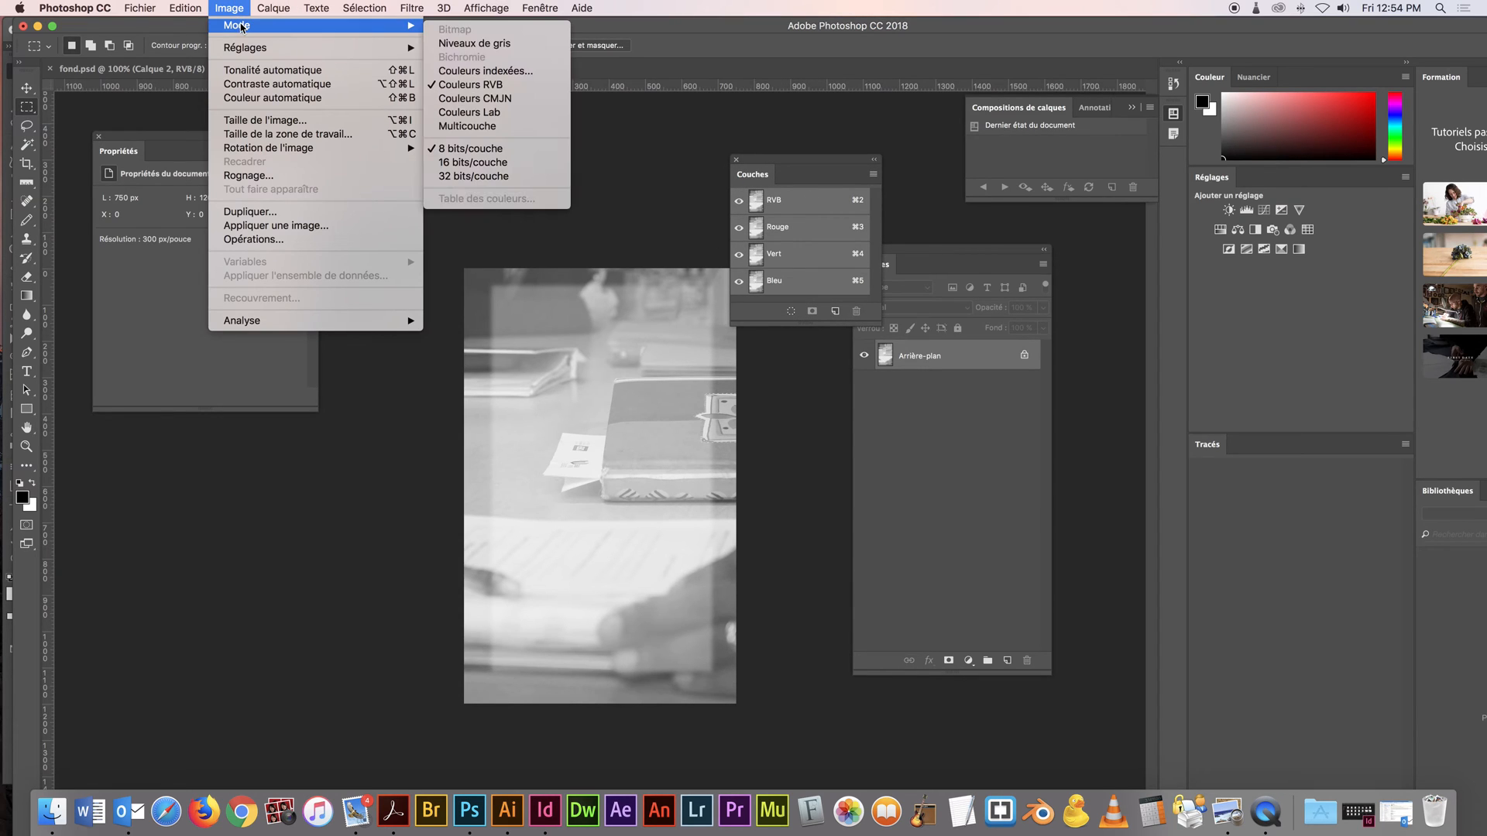
left_click(494, 114)
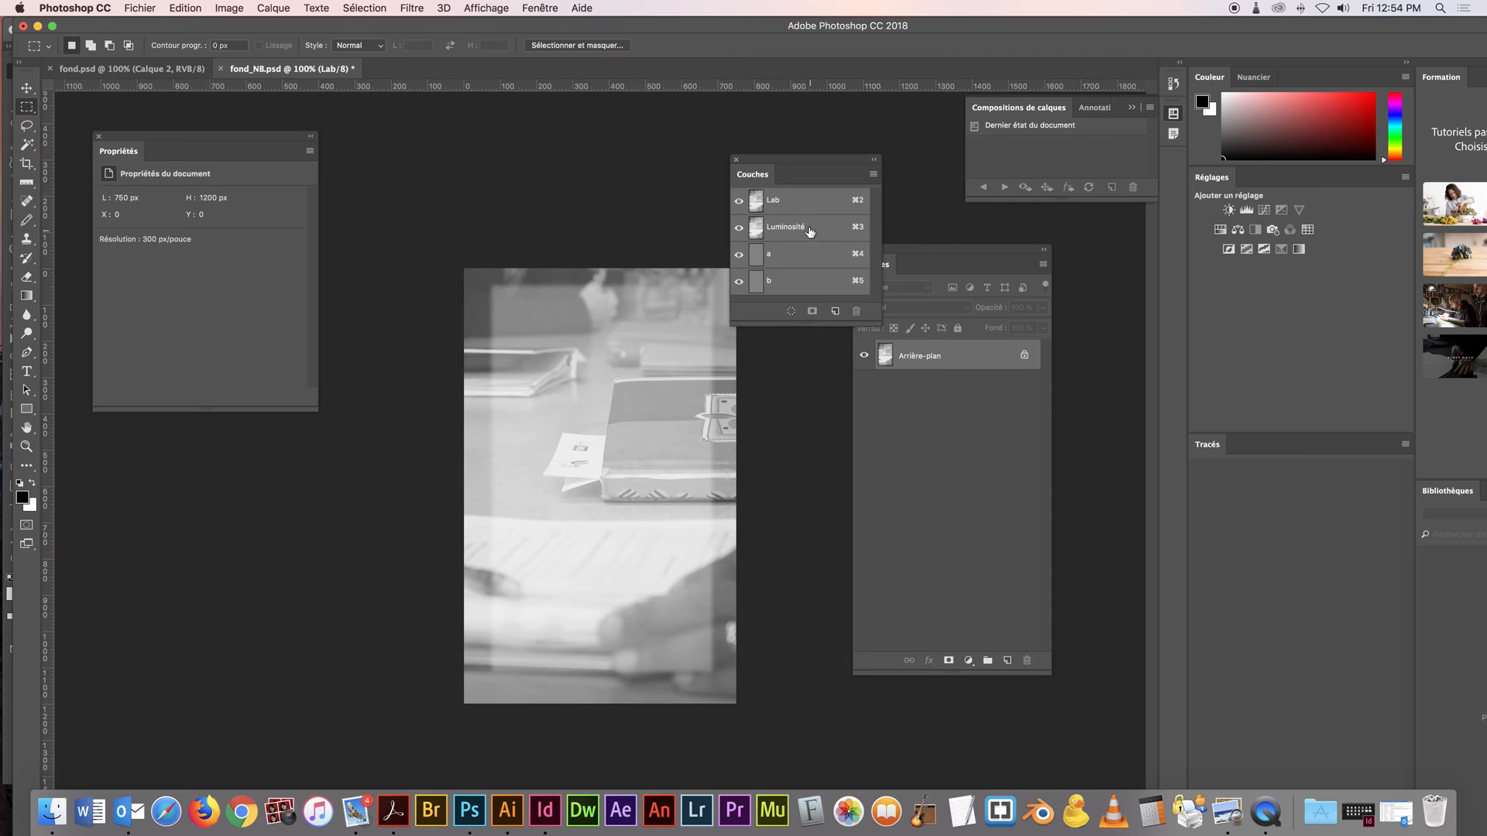
Apply an S-shaped Courbes adjustment to the Luminosité channel, raising the midtones and mapping input 34 to output 32
left_click(809, 232)
key("super+m")
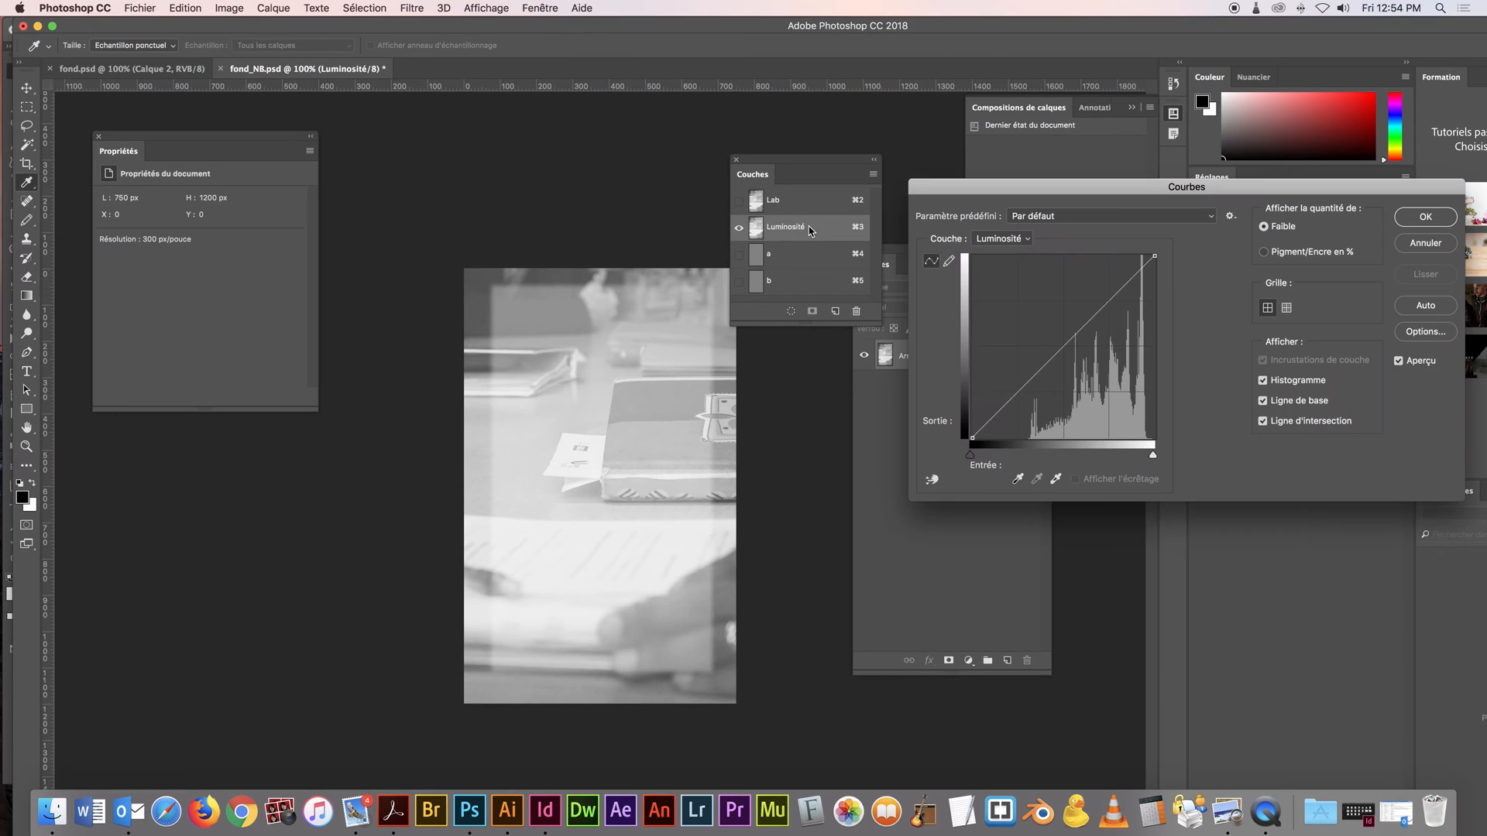
left_click_drag(1069, 338, 1035, 373)
left_click_drag(1072, 307, 1074, 319)
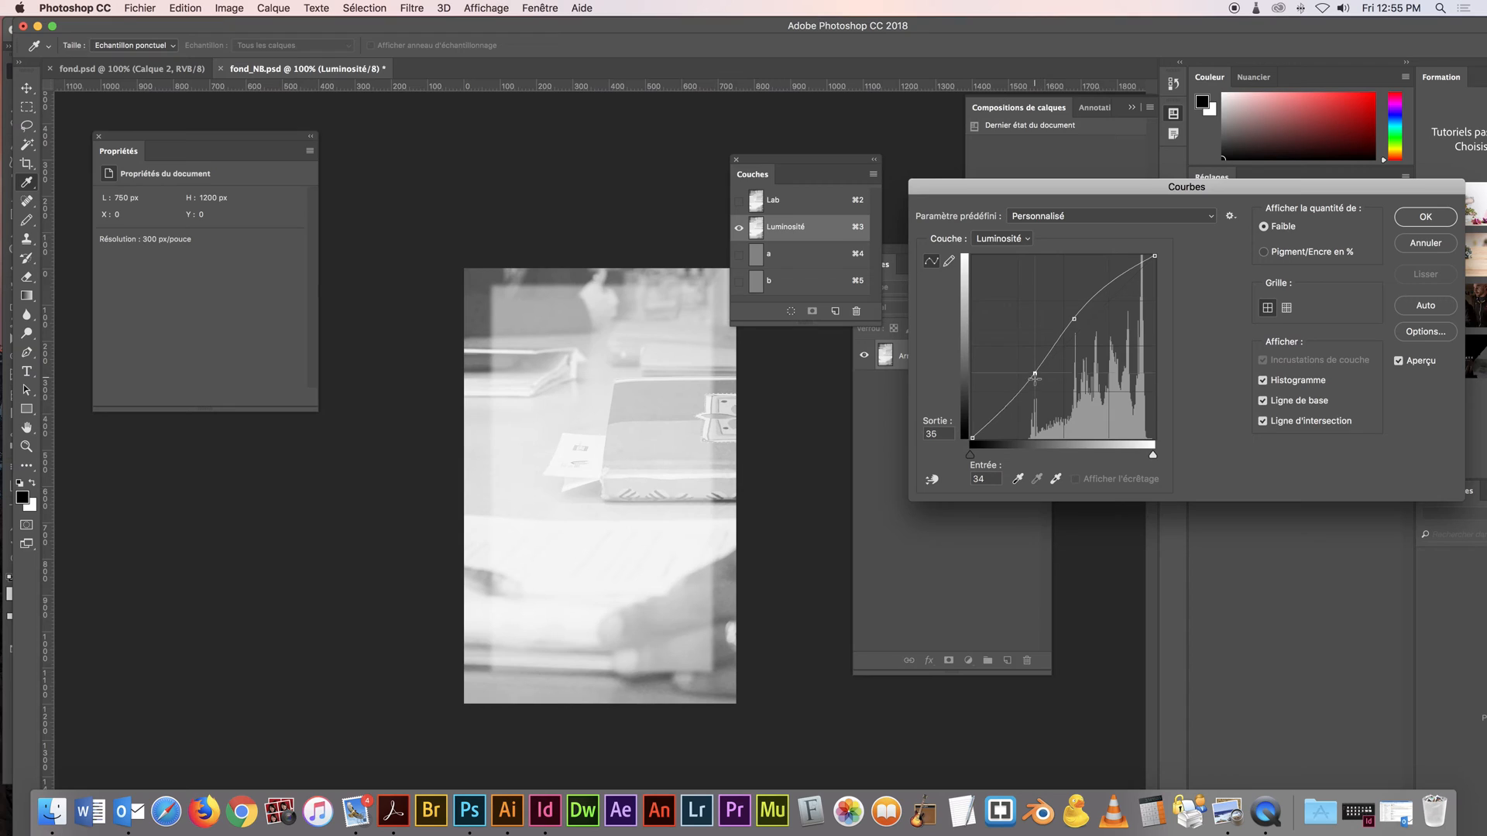
left_click_drag(1034, 372, 1034, 383)
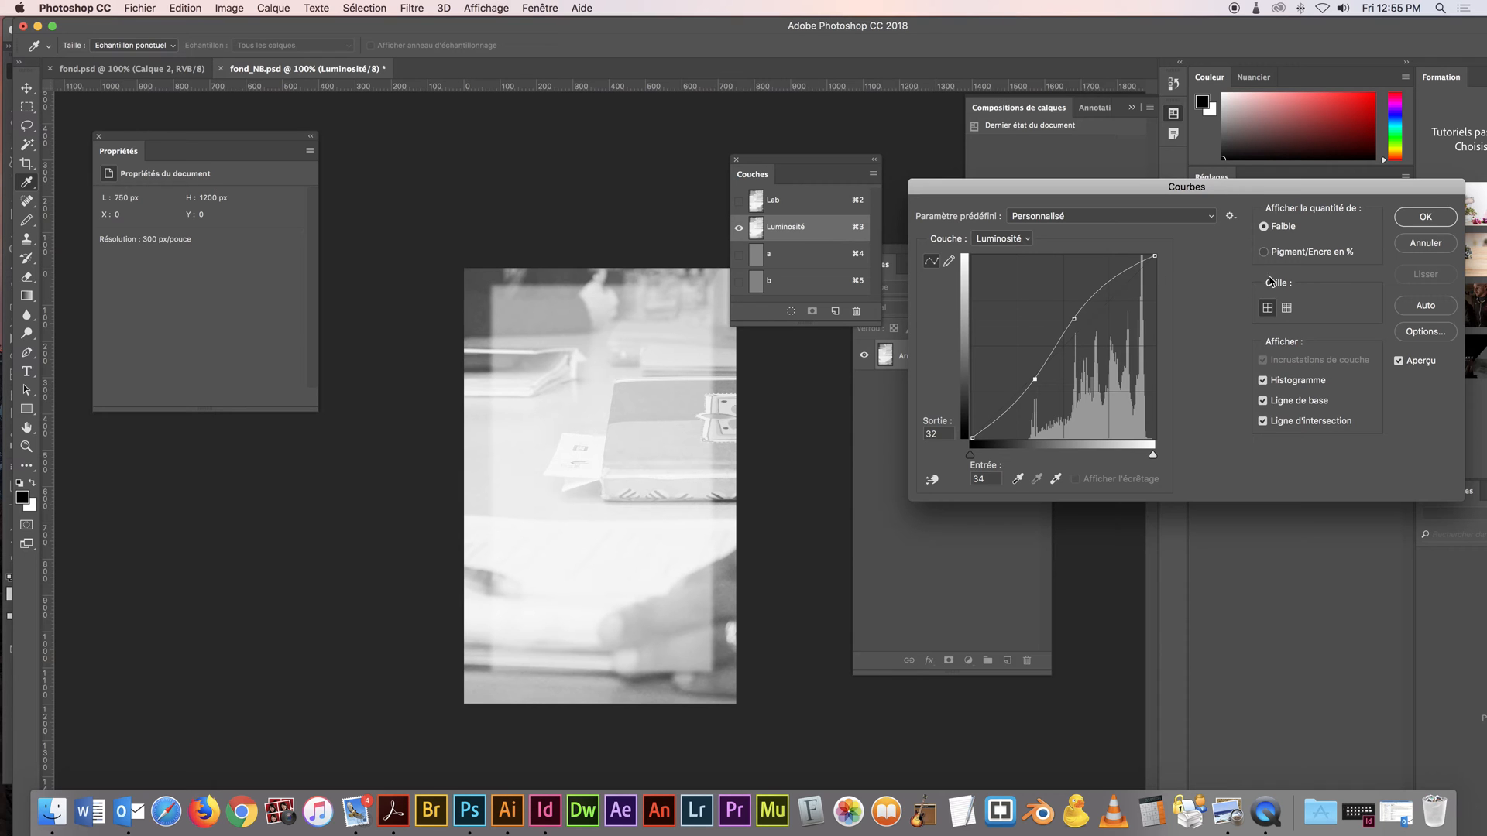
Apply the curve and convert fond_NB.psd from Couleurs Lab to Niveaux de gris, discarding the other channels
left_click(1426, 218)
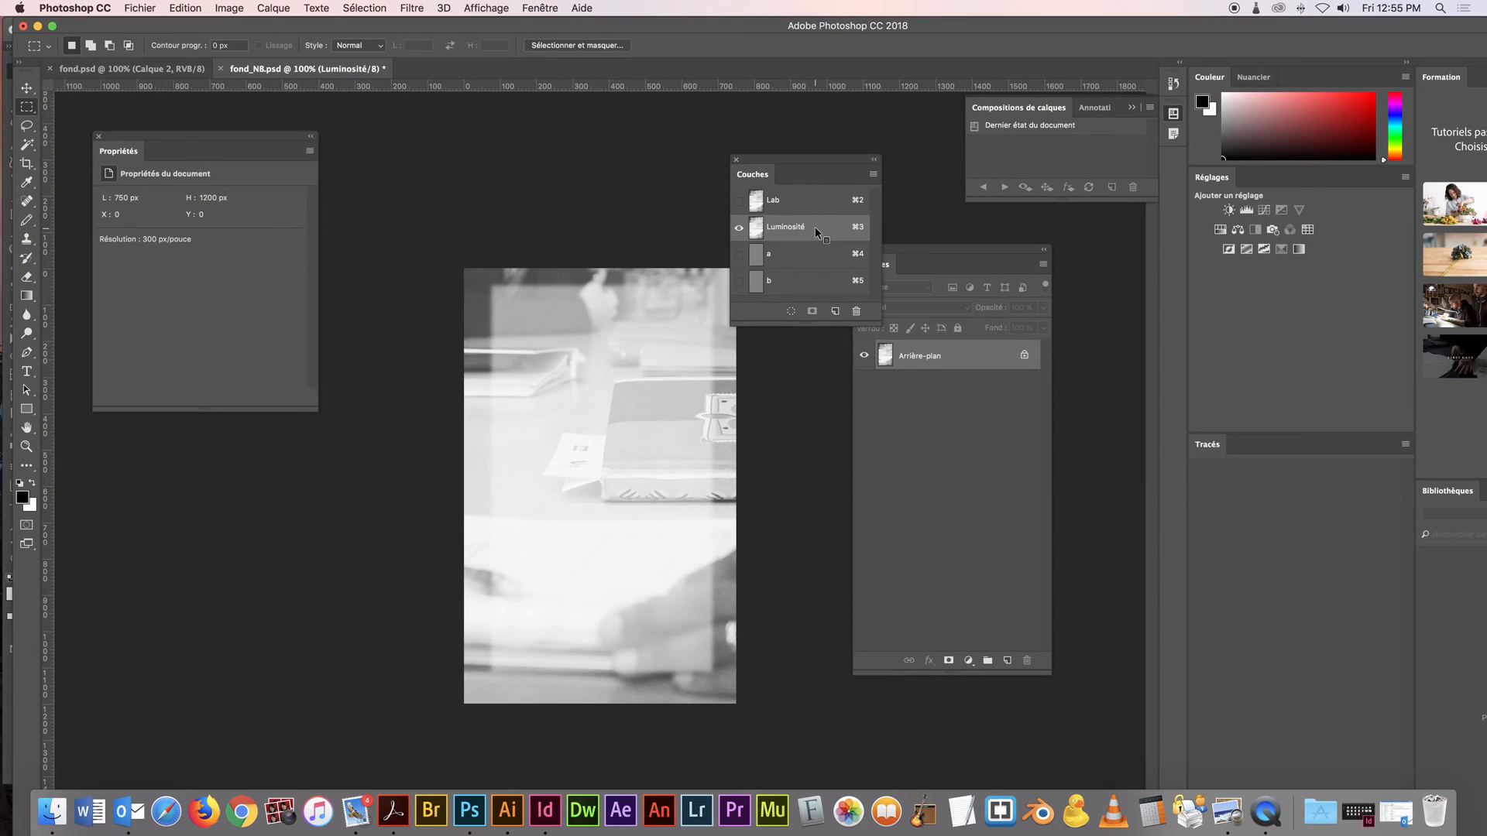
left_click(227, 8)
mouse_move(232, 26)
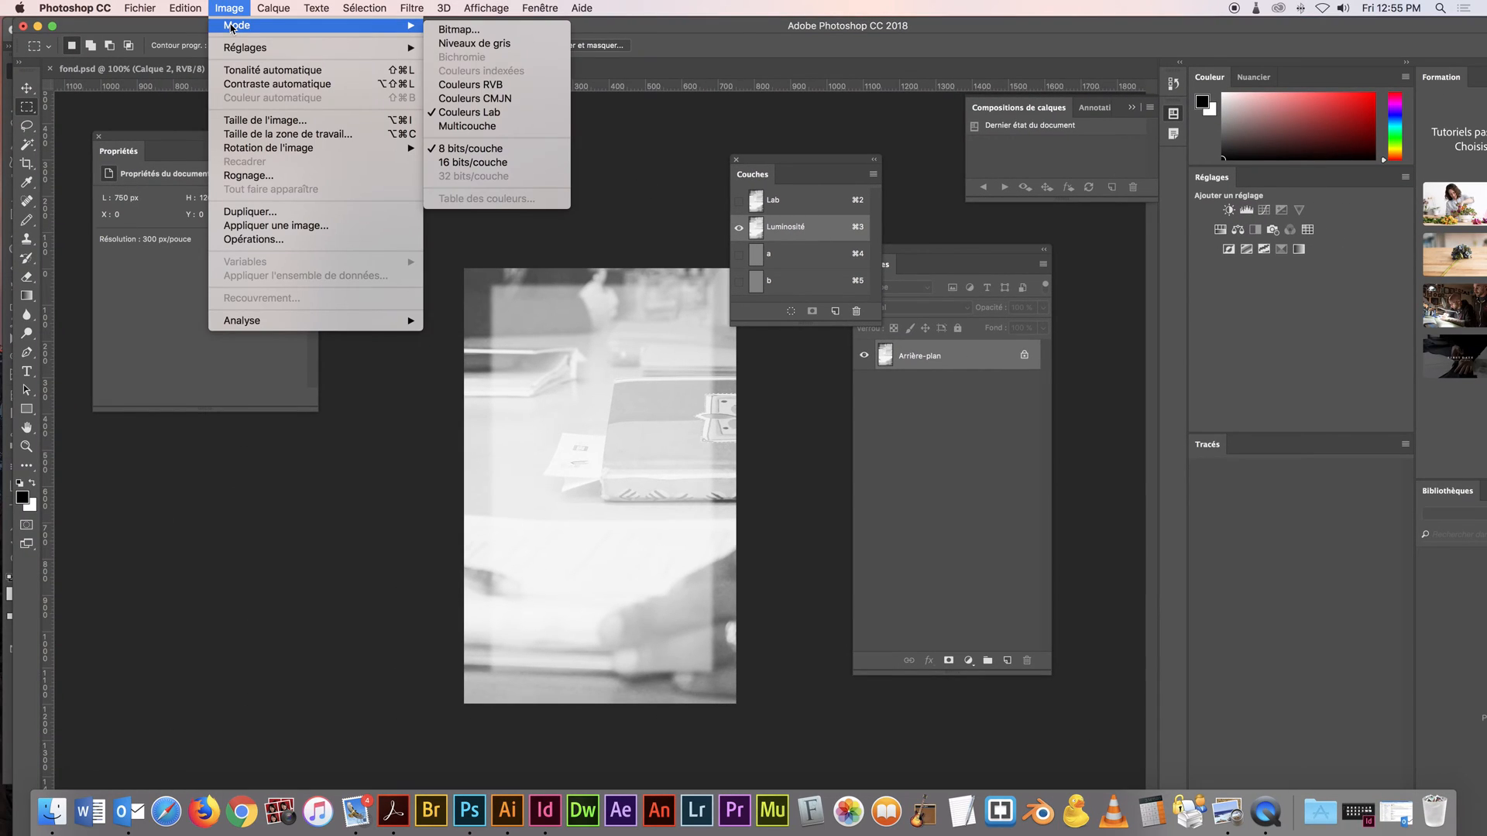
left_click(463, 47)
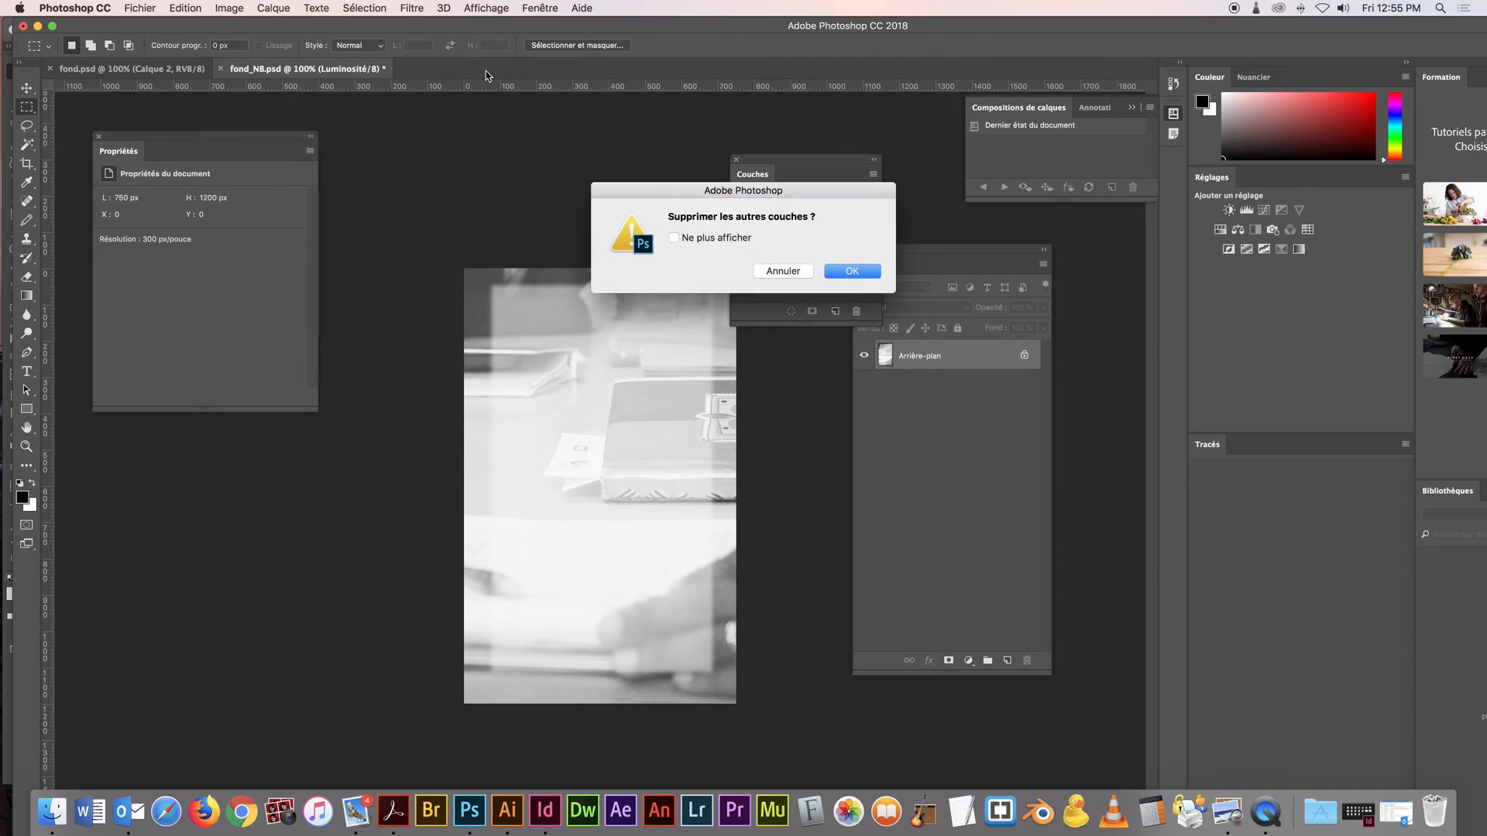
left_click(857, 271)
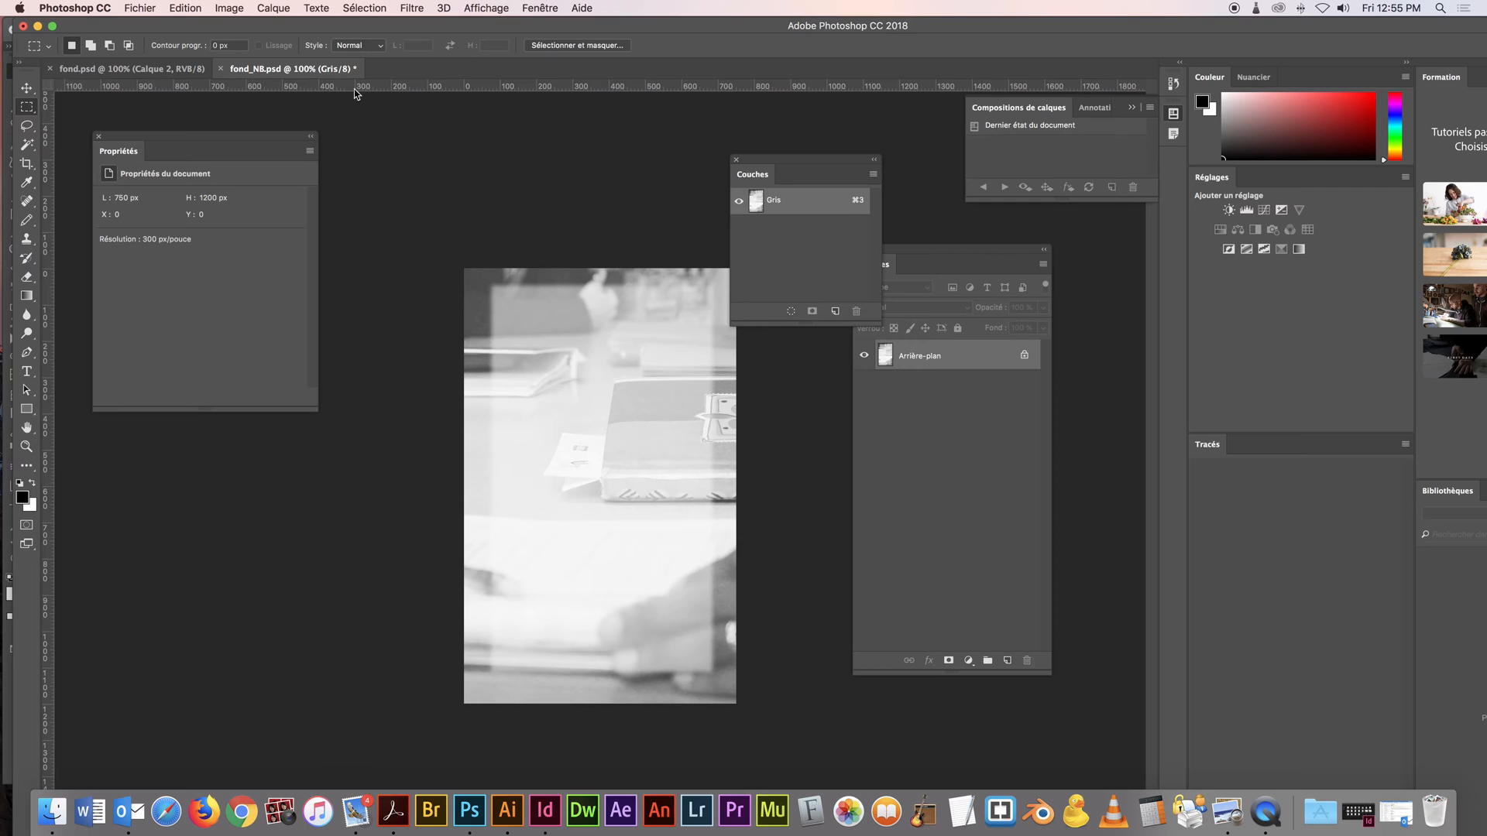
Switch to Illustrator and delete the colour background image fond.psd from the second artboard
left_click(507, 811)
left_click(680, 163)
left_click(694, 125)
left_click(700, 161)
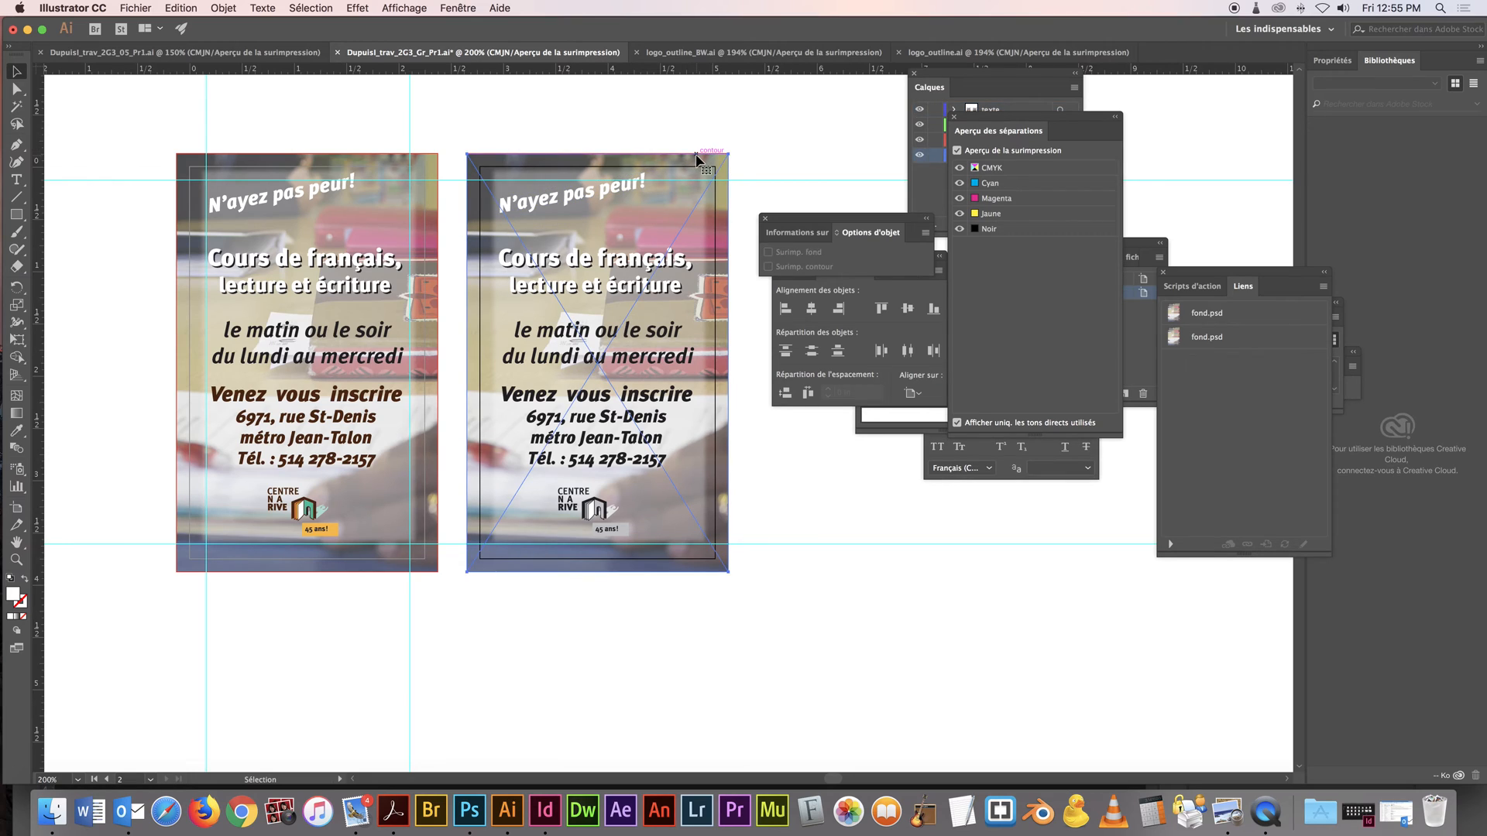
key("Delete")
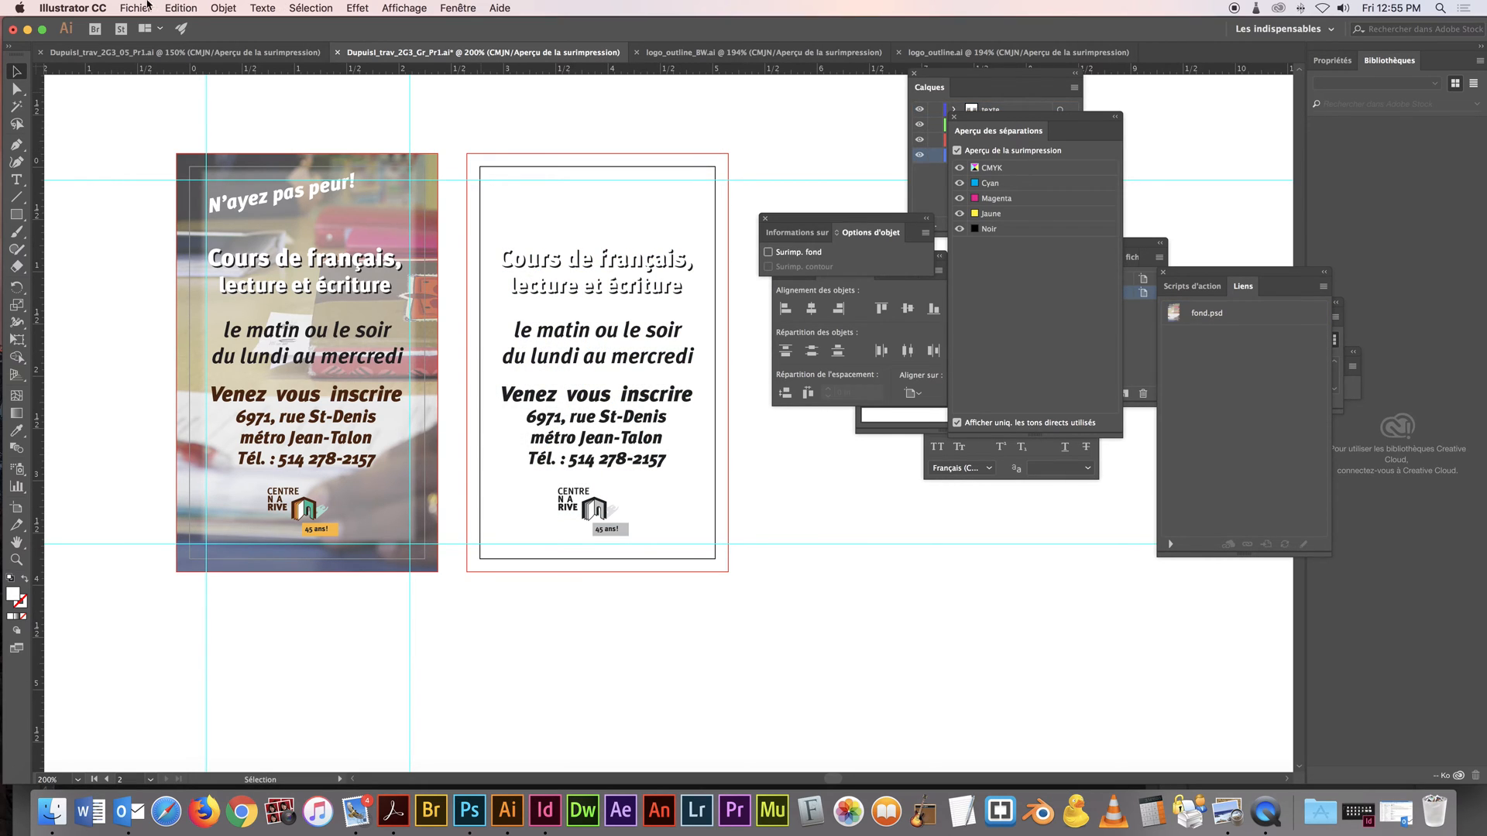
Place fond_NB.psd from the travail folder as a linked image and align it over the second artboard
left_click(148, 6)
left_click(197, 233)
left_click(714, 164)
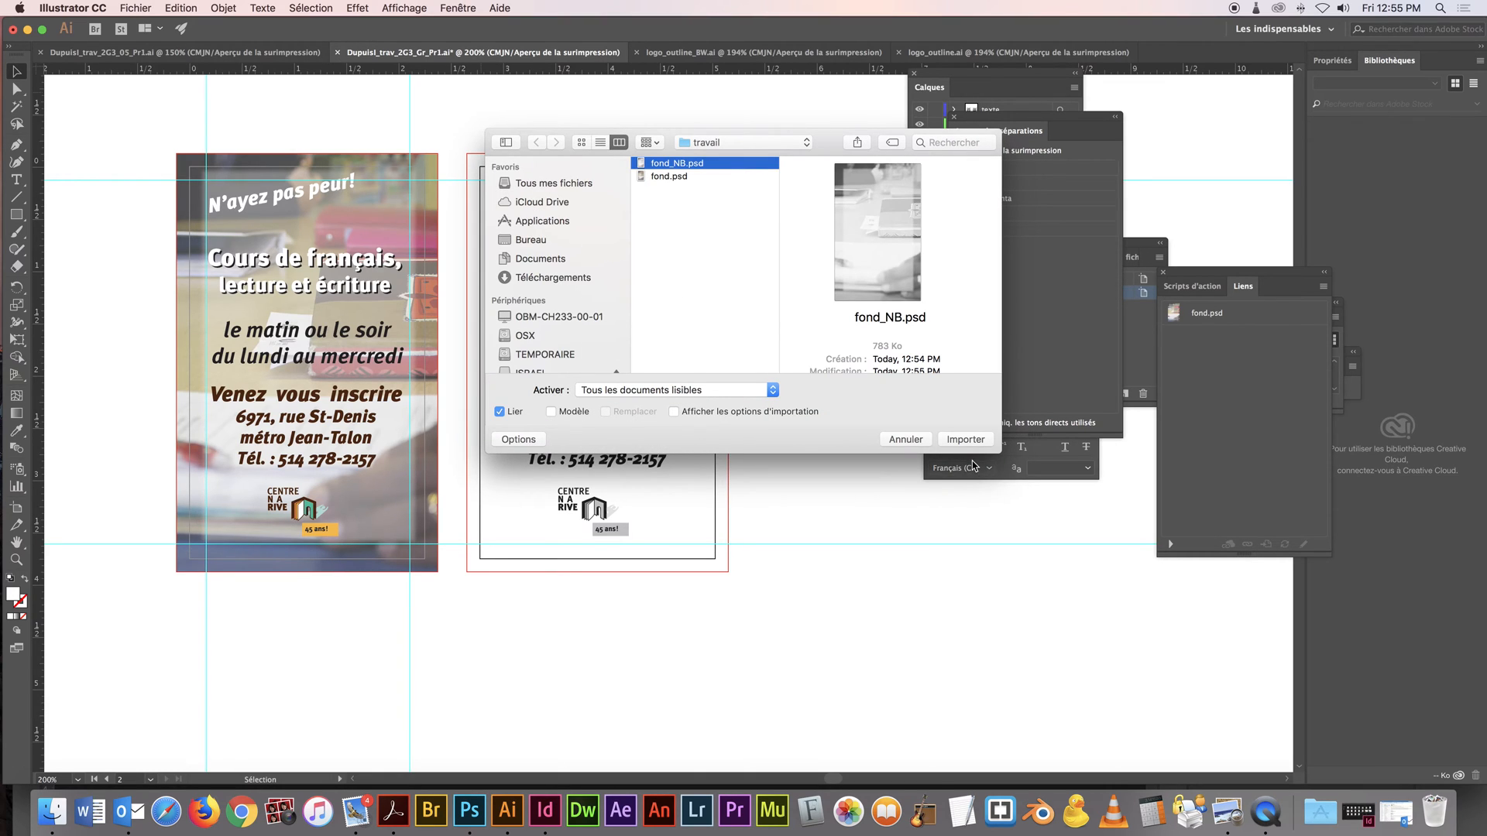
left_click(966, 439)
left_click(714, 128)
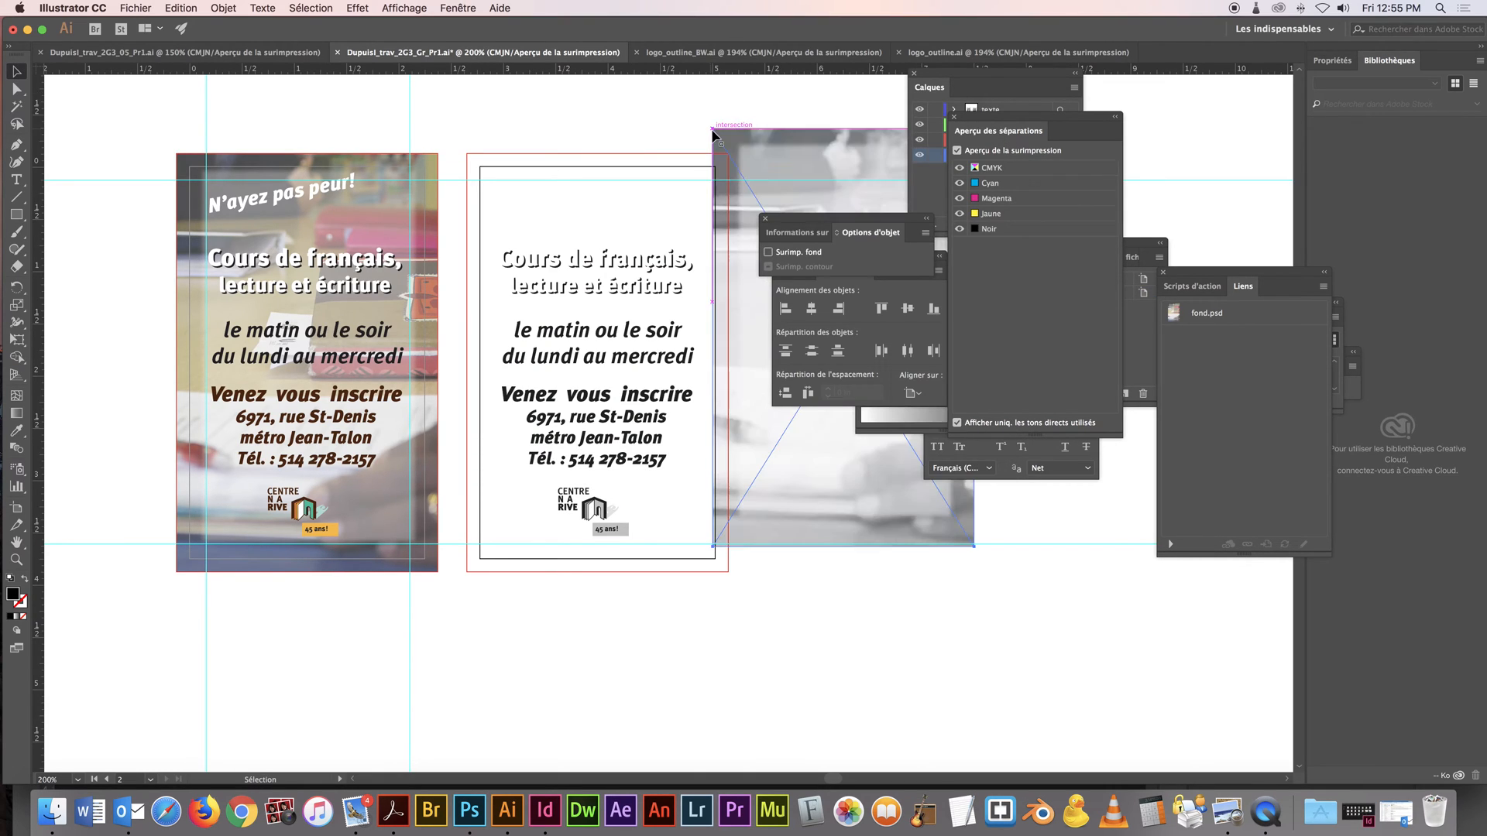
left_click_drag(726, 138, 514, 160)
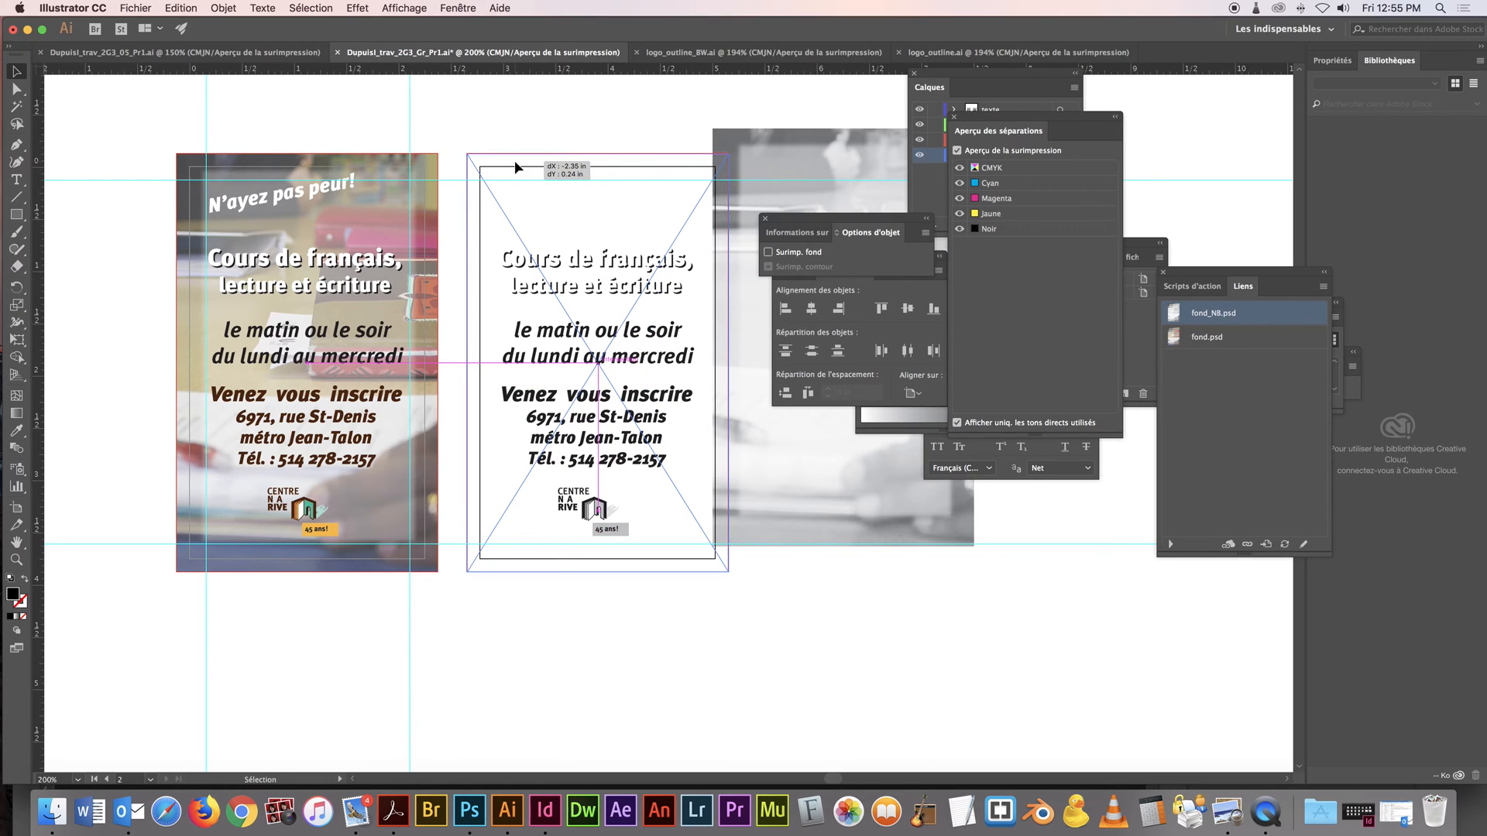
left_click(663, 127)
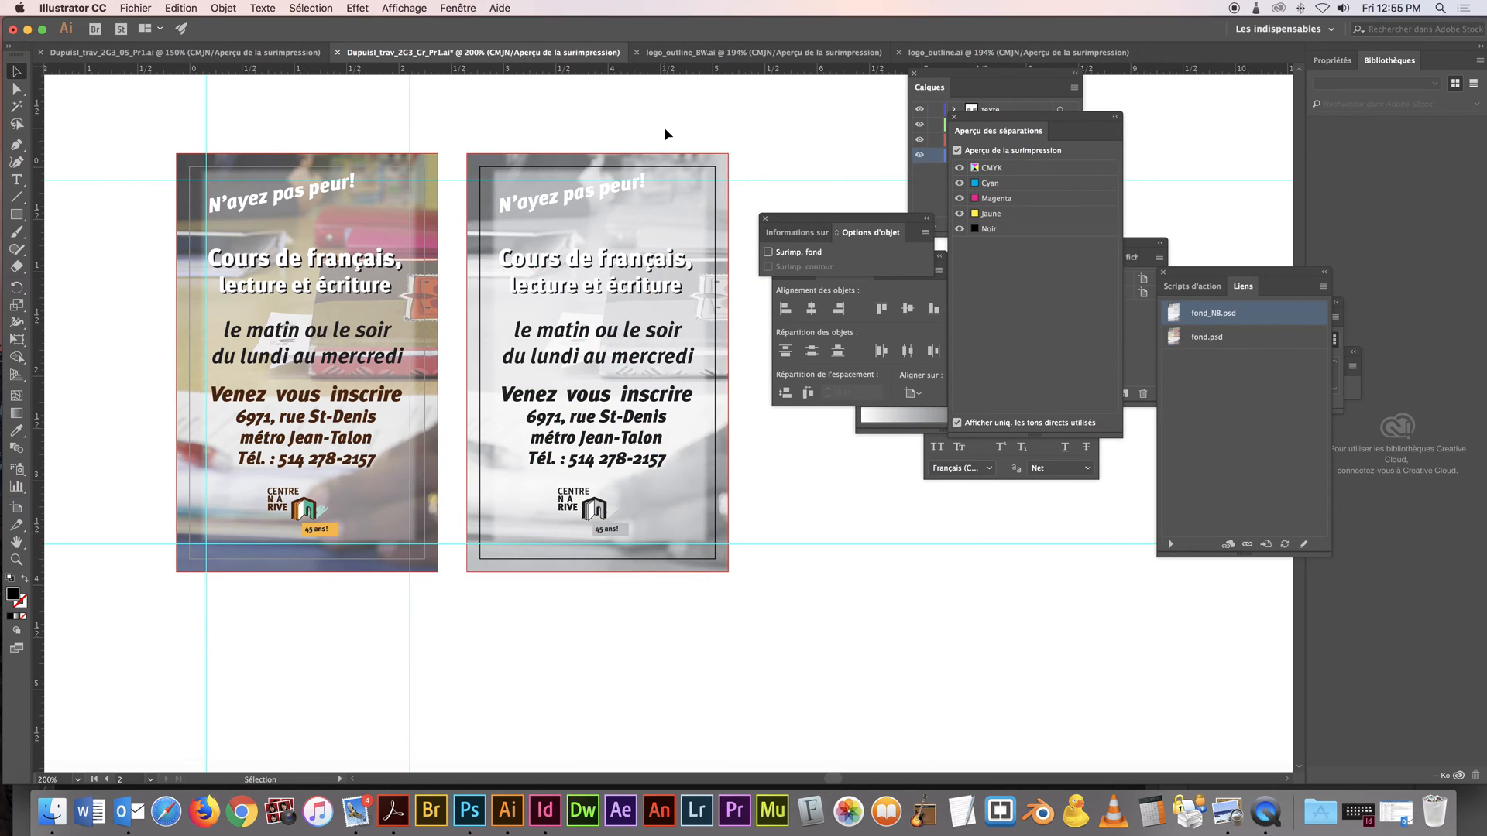
Check the separations preview with the Noir plate hidden and shown again
left_click(960, 229)
left_click(959, 229)
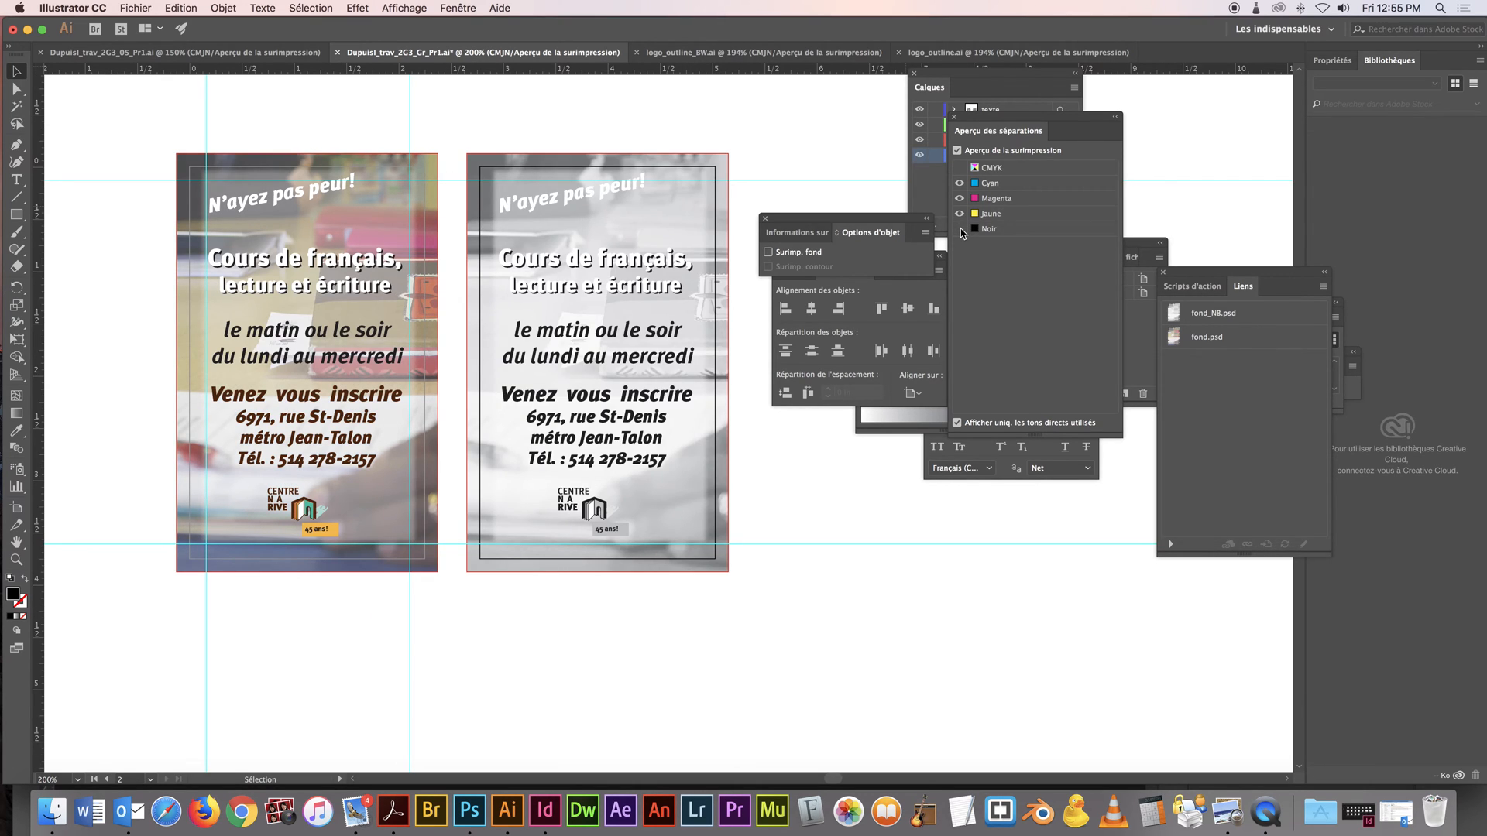
left_click(959, 229)
left_click(960, 230)
Move the separations preview aside and duplicate the grayscale artboard, Plan de travail 1 copie
left_click_drag(1002, 118, 1305, 239)
left_click(1037, 252)
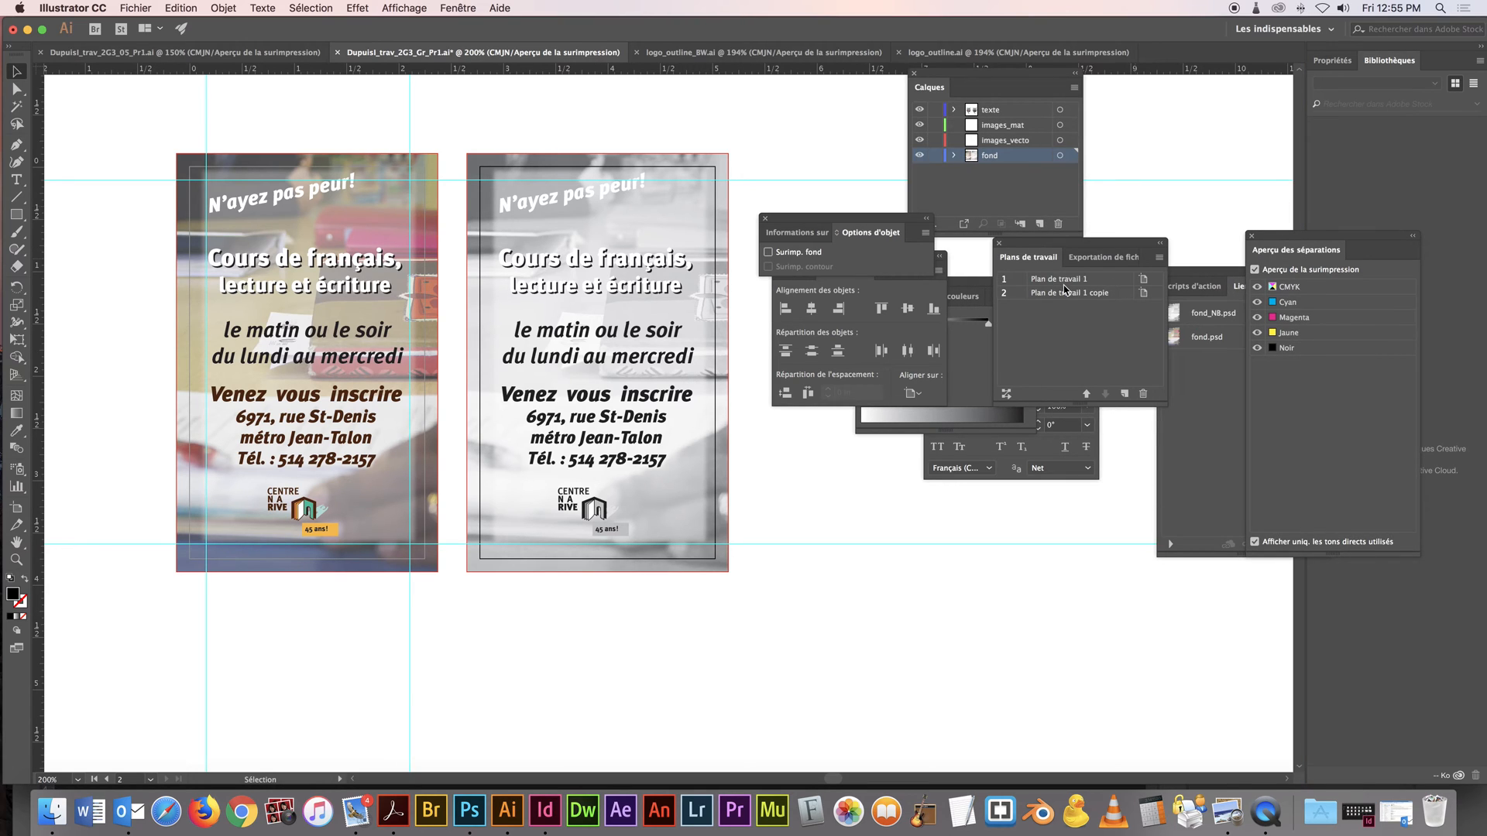
double_click(1064, 288)
left_click(1159, 259)
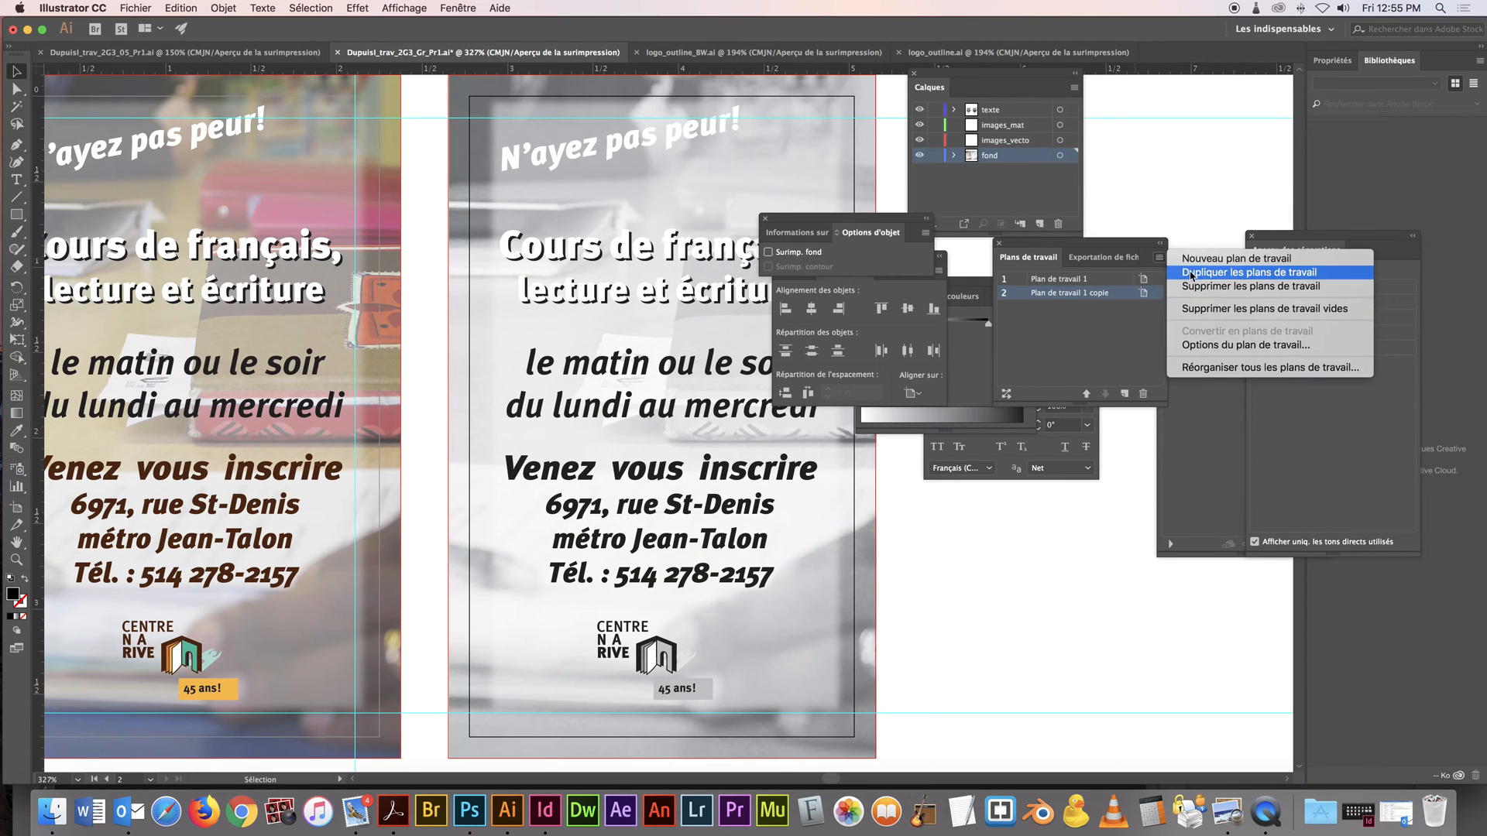
left_click(1192, 272)
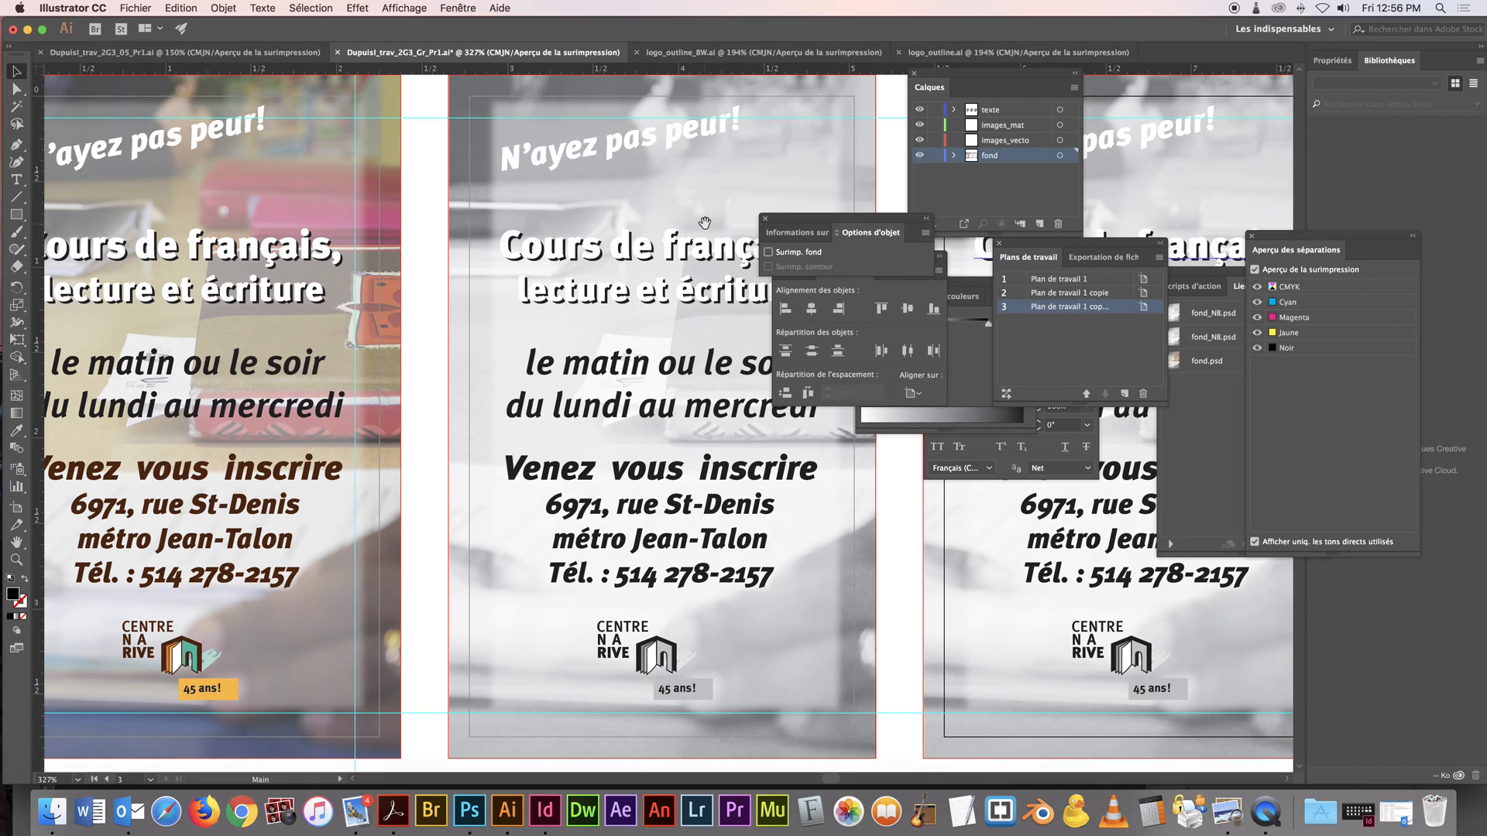
left_click_drag(704, 223, 389, 209)
key("super+space")
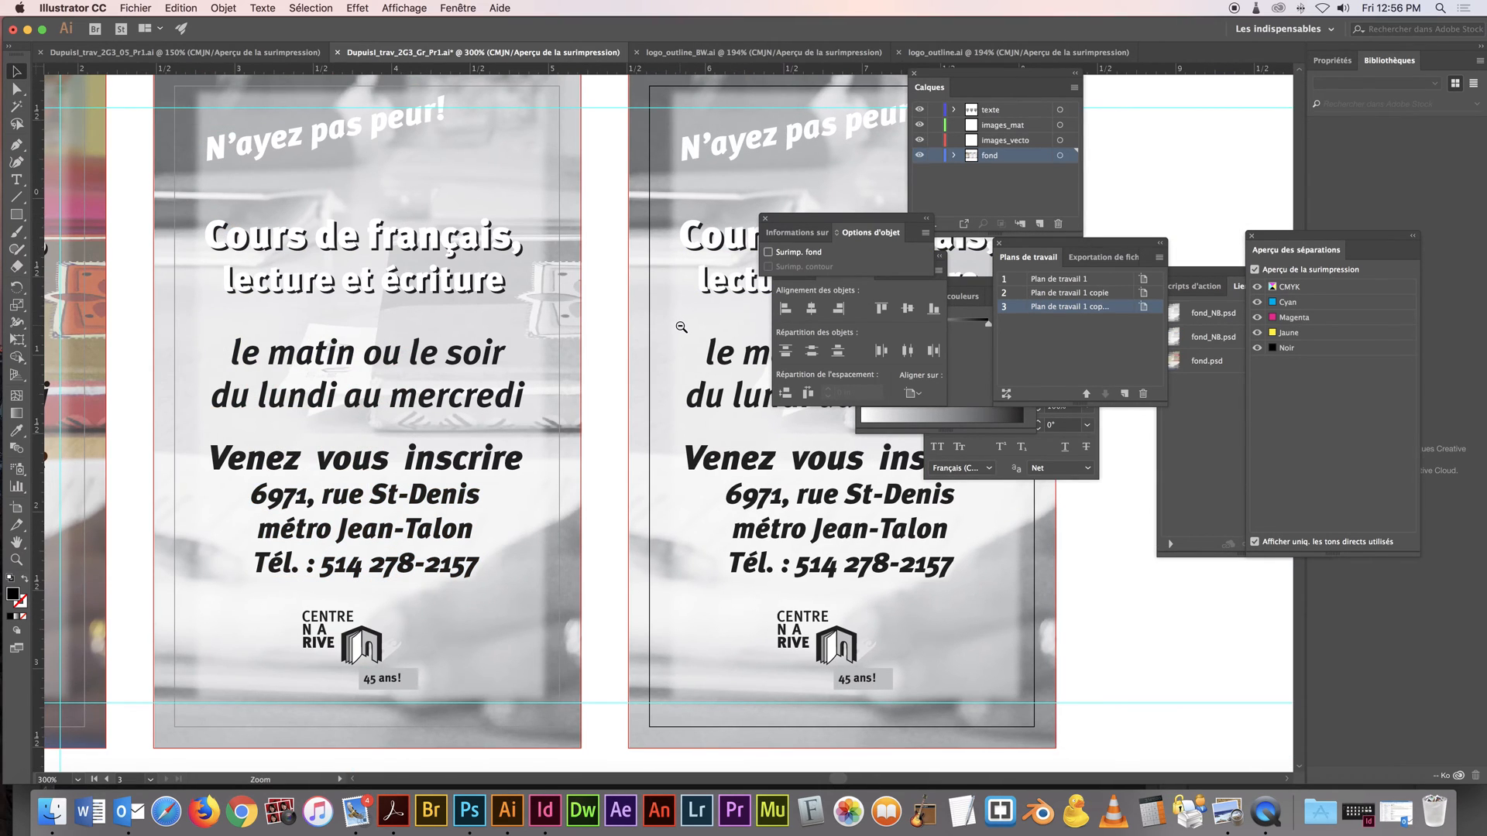
left_click(678, 326, "alt+super")
left_click_drag(545, 272, 409, 218)
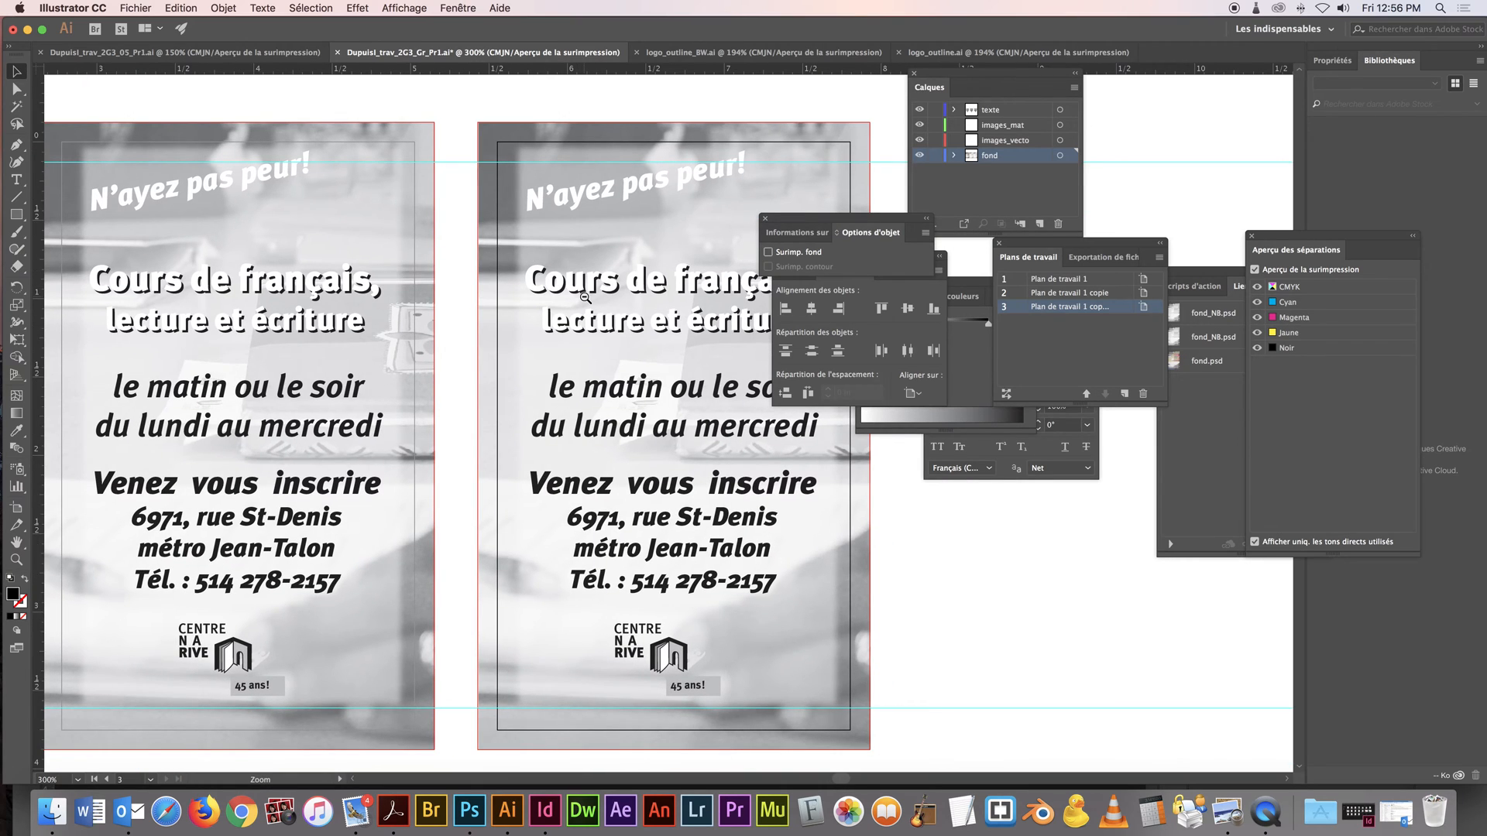
left_click(583, 295, "alt+super")
left_click_drag(664, 469, 590, 390)
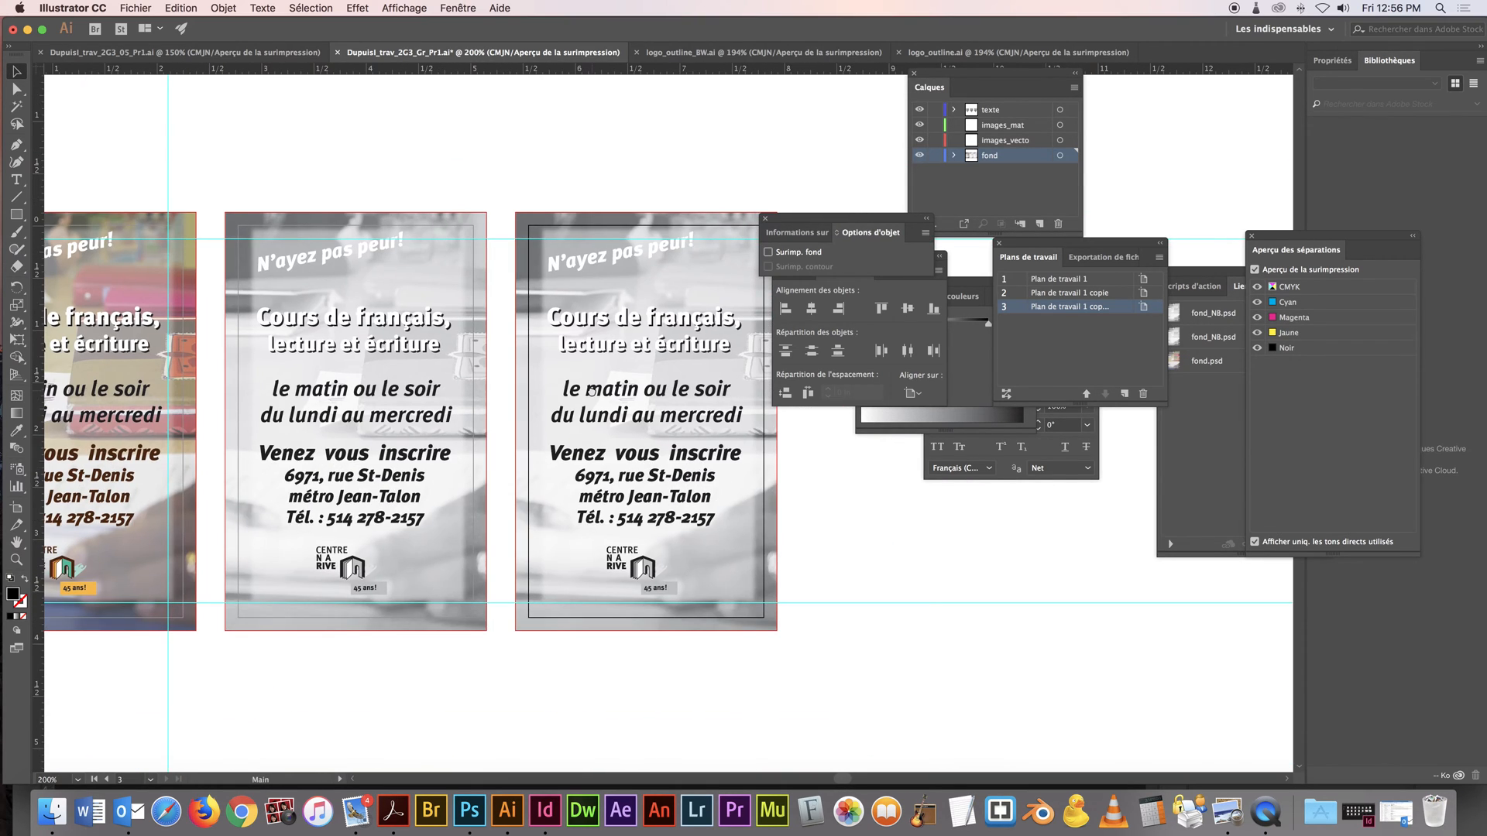
Switch to Photoshop and duplicate the grayscale image under the name fond_1PMS
left_click(469, 811)
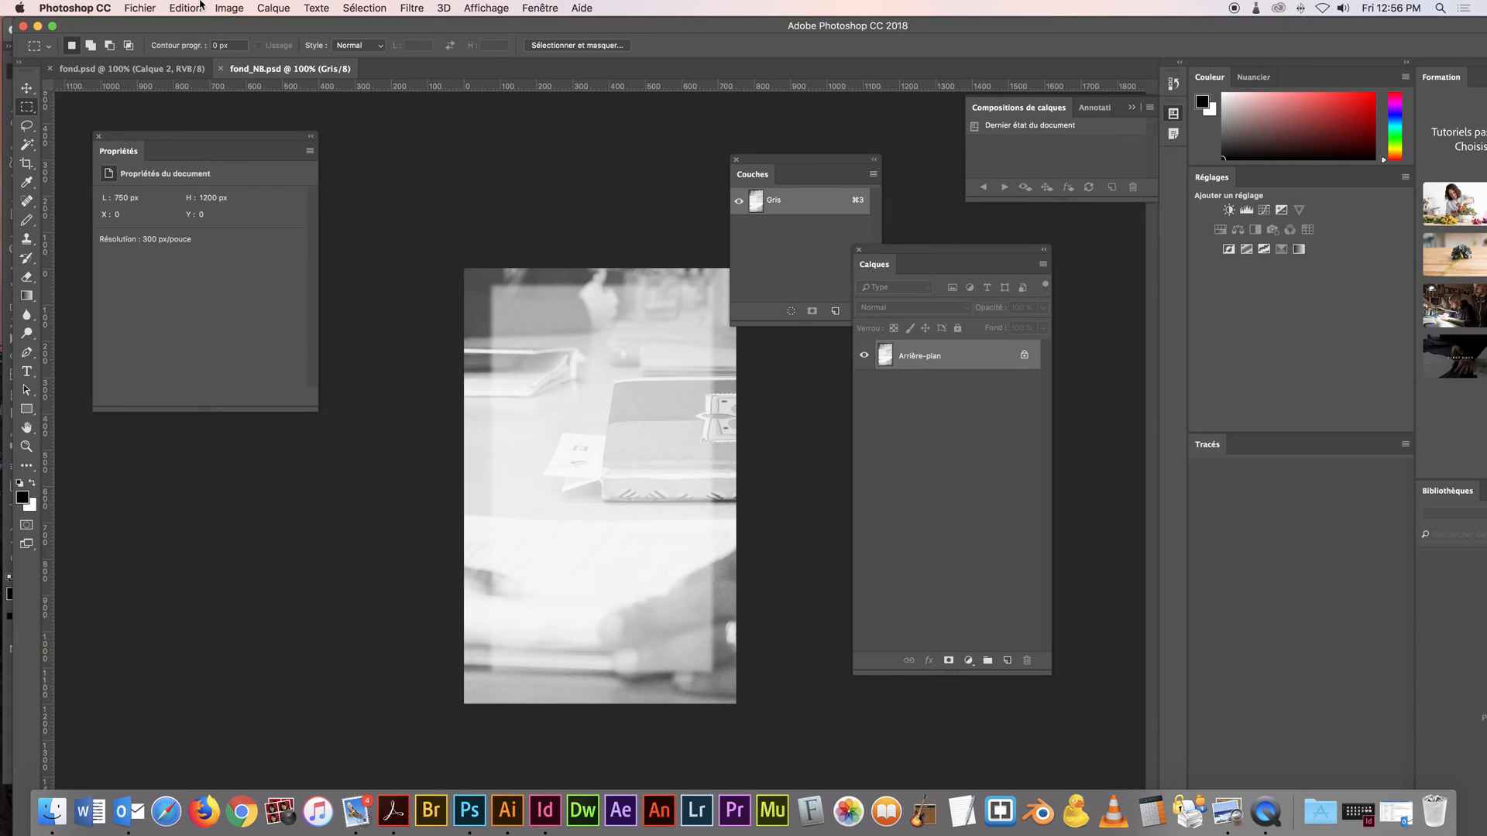
left_click(229, 8)
left_click(301, 213)
left_click_drag(703, 385, 680, 385)
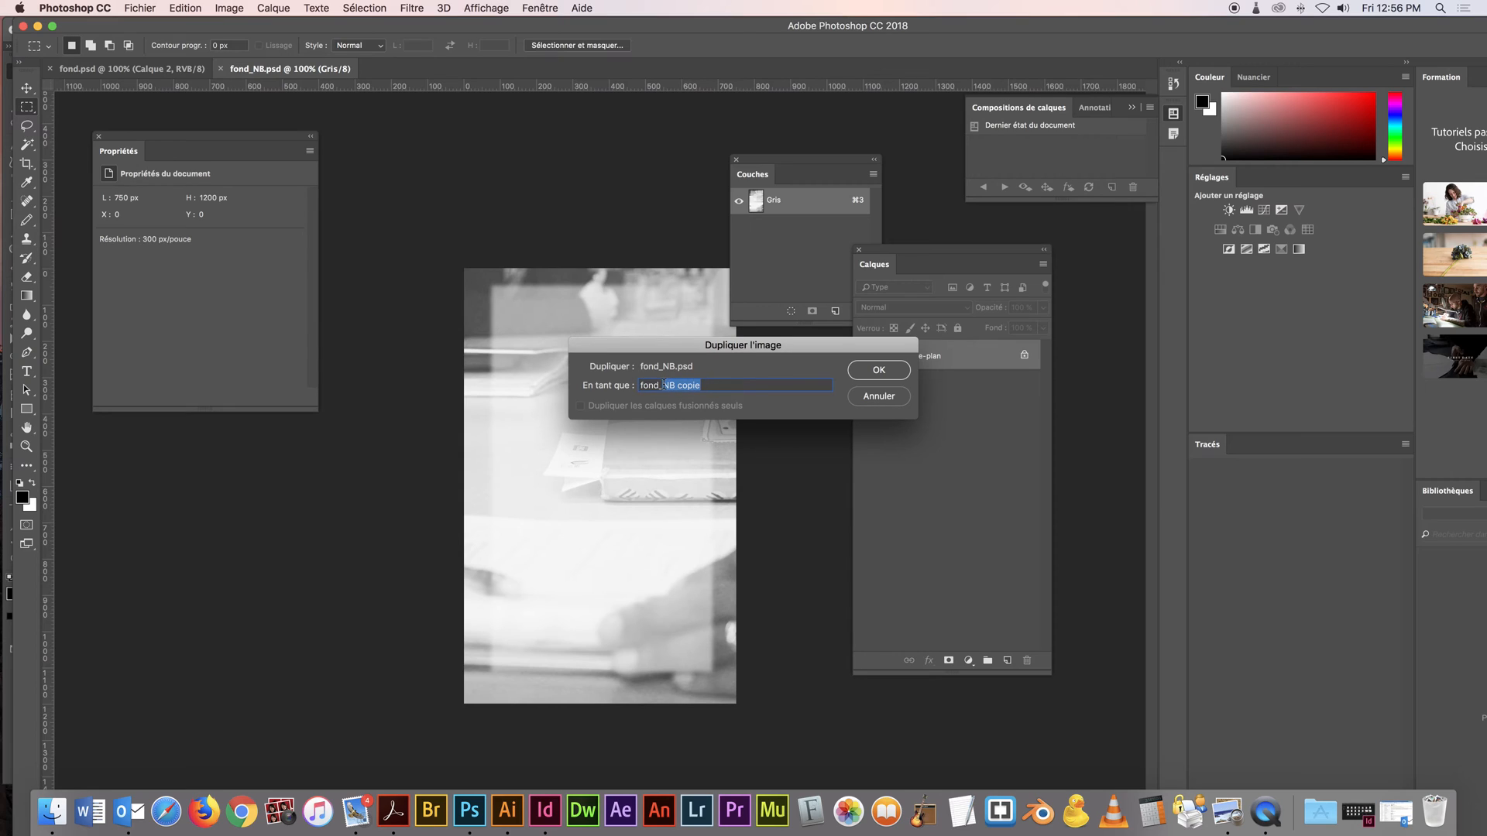
type("1PMS")
left_click(880, 371)
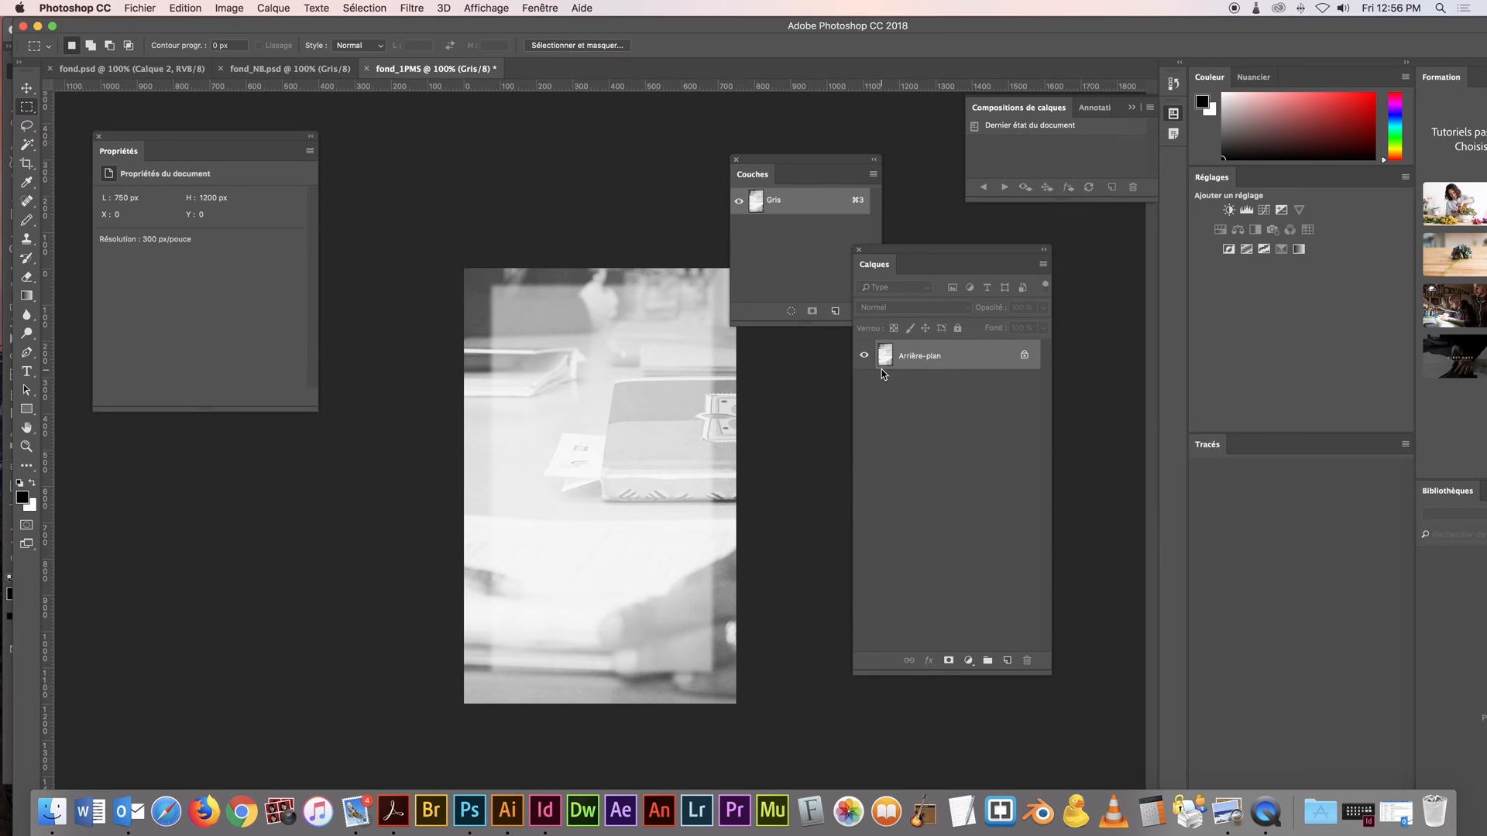
Start converting fond_1PMS to Bichromie mode with the type set to Monochrome
left_click(233, 7)
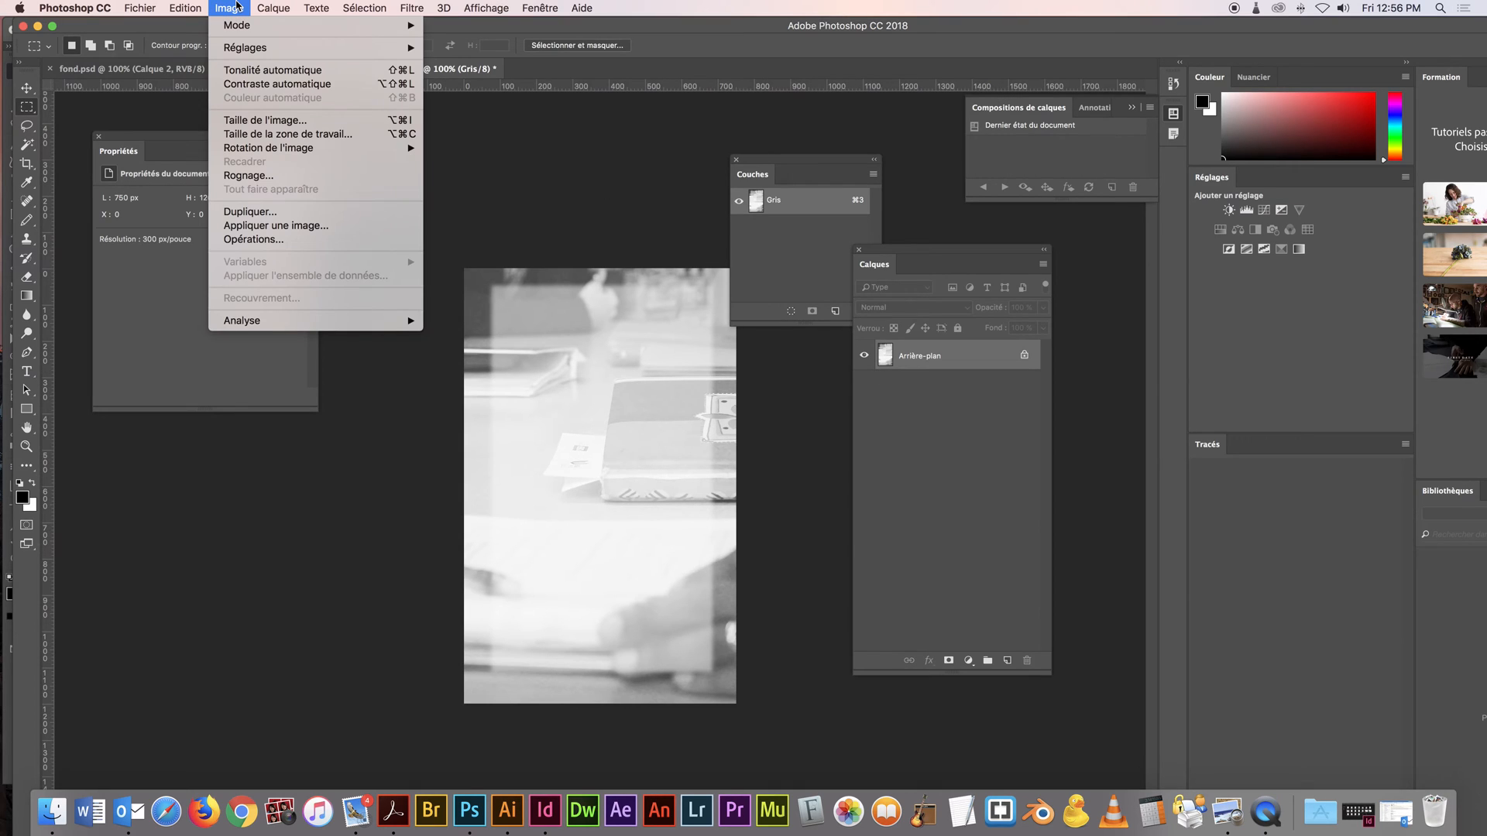
mouse_move(242, 26)
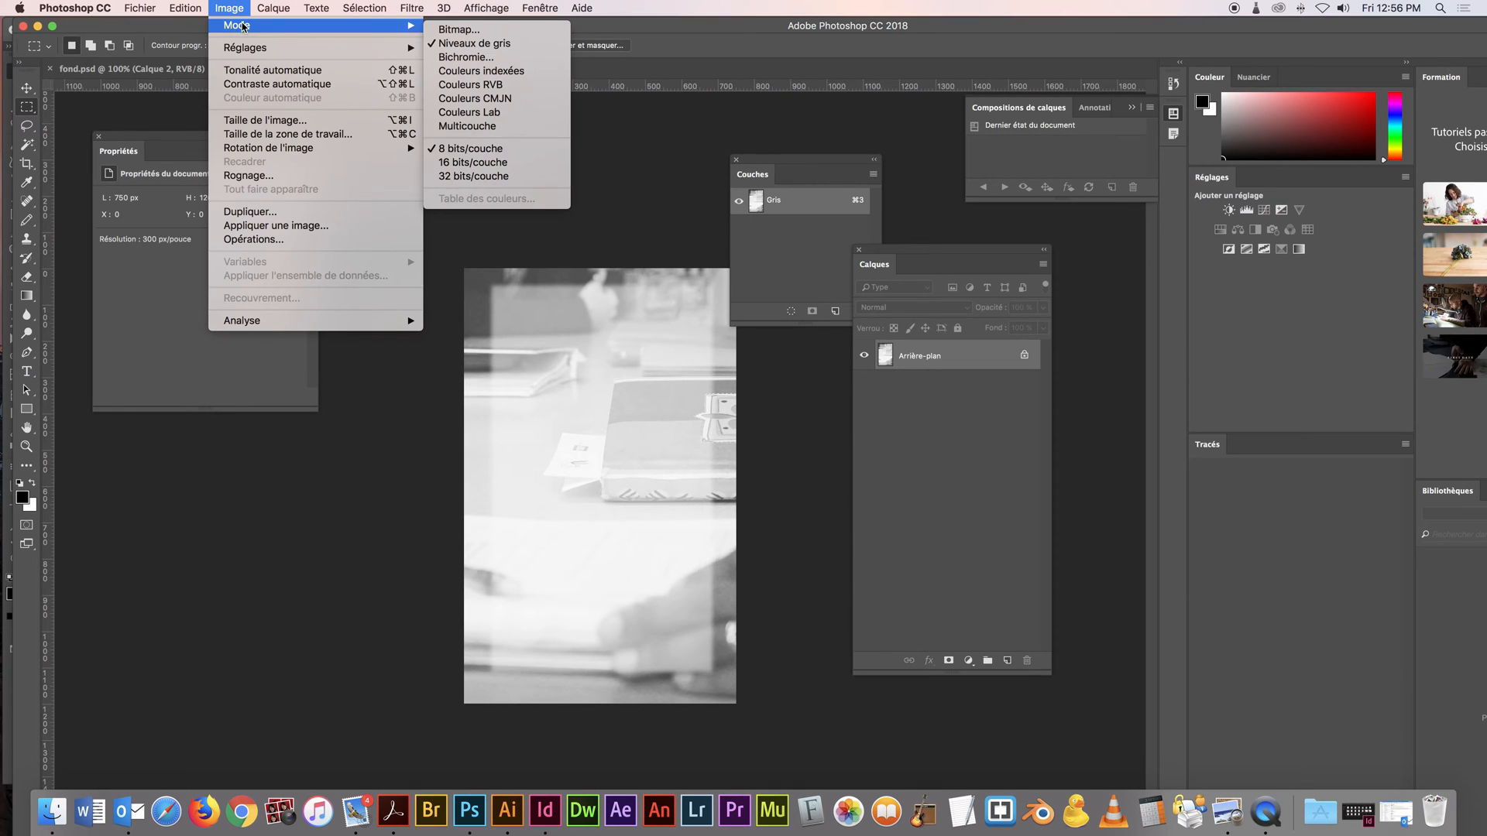
left_click(520, 58)
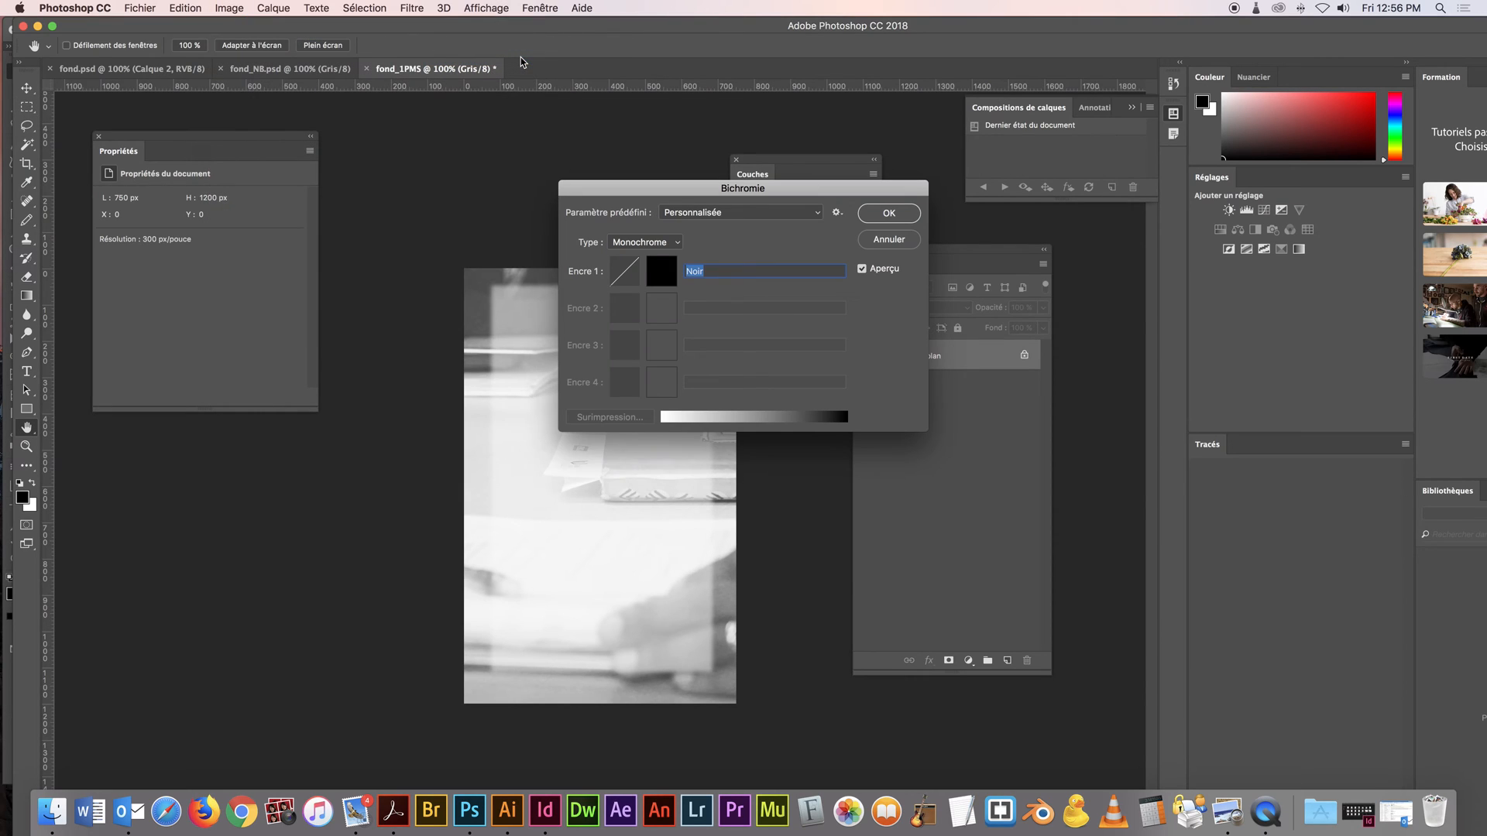
left_click(654, 241)
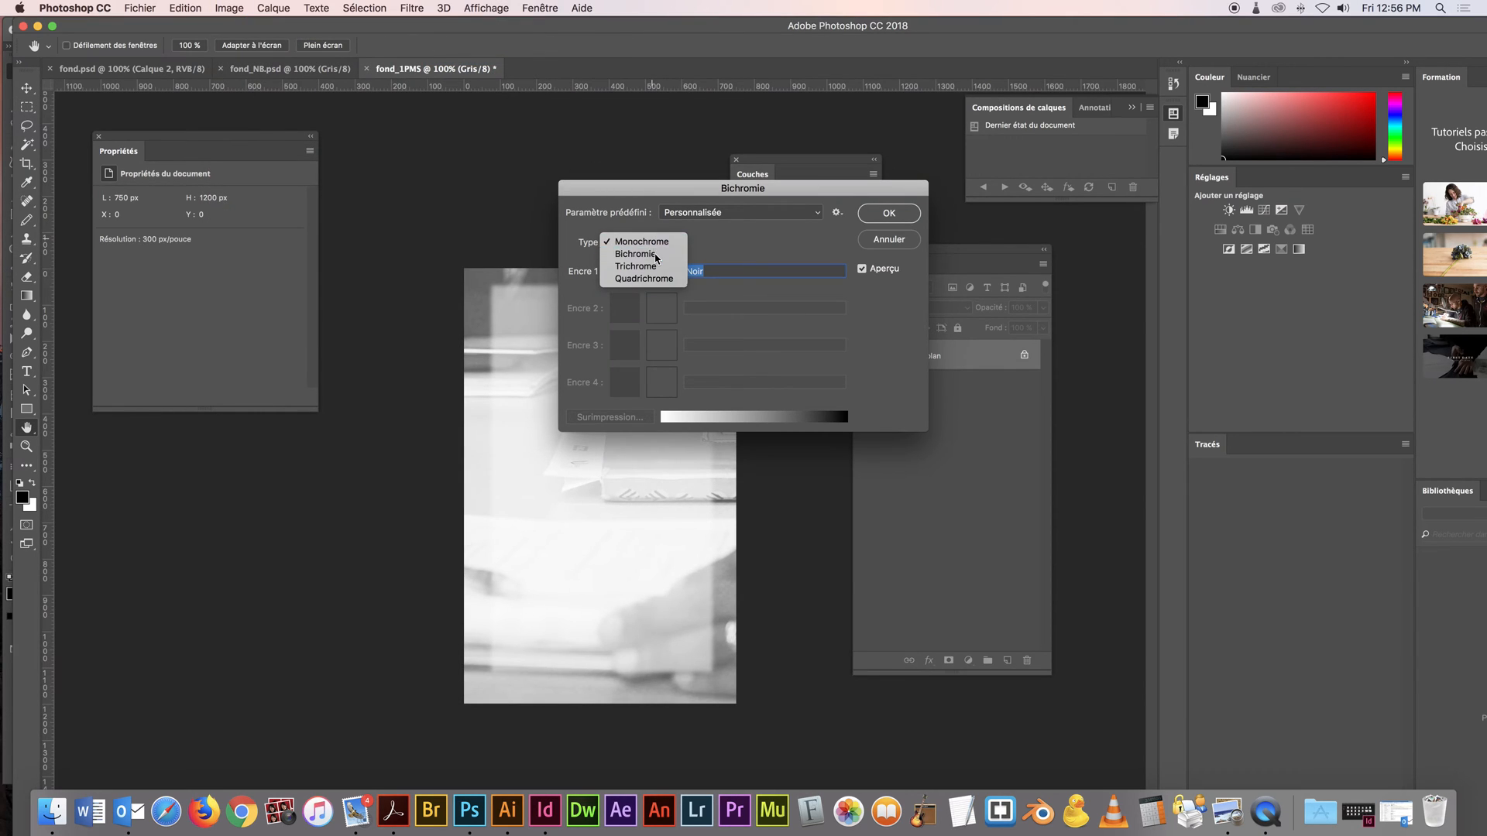
left_click(654, 254)
left_click(658, 242)
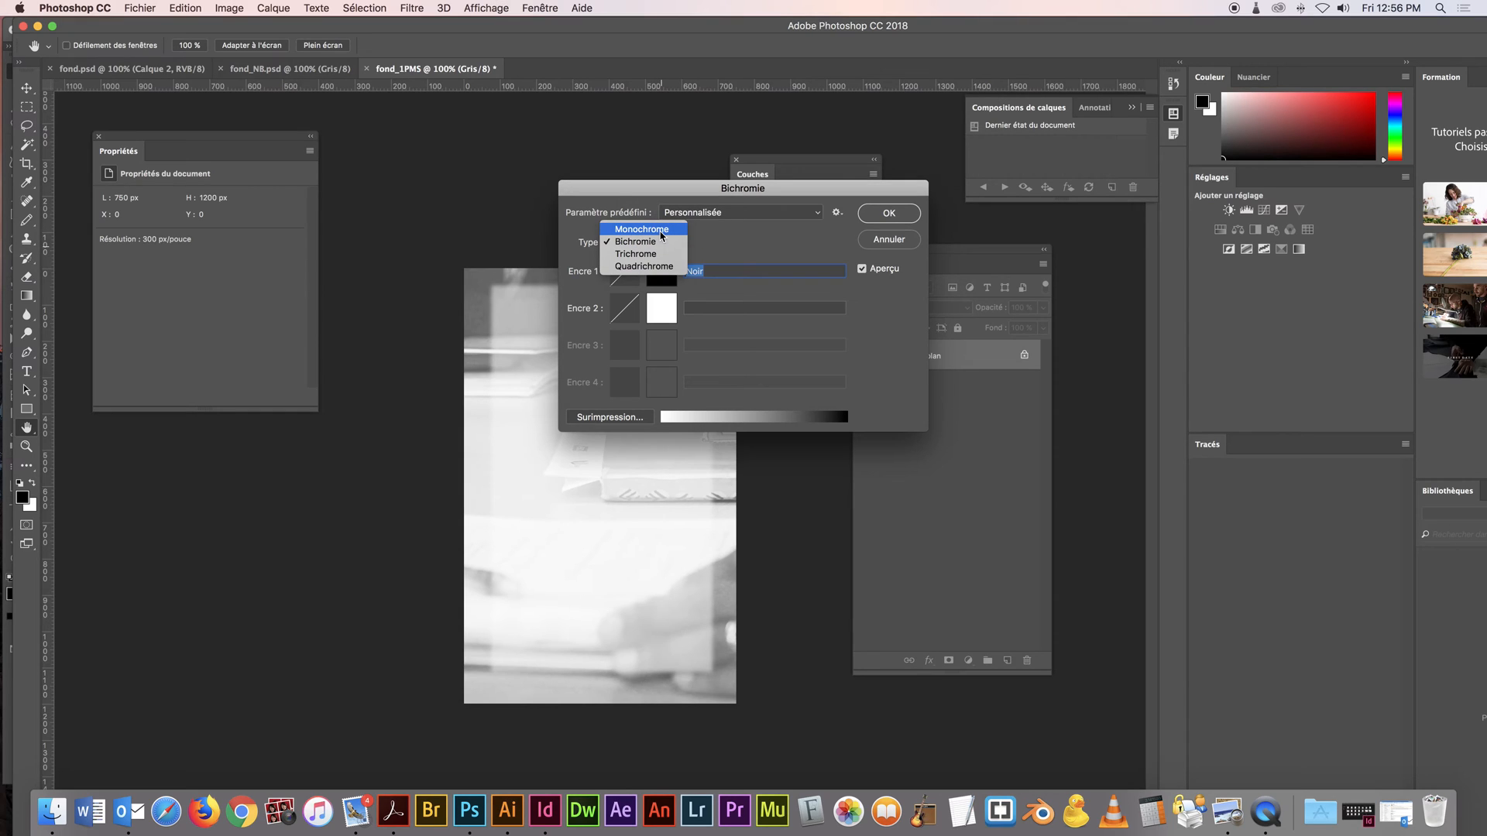
left_click(660, 233)
Set ink 1 to PANTONE 704 C from the PANTONE+ Solid Coated library and apply the monochrome conversion
left_click(664, 268)
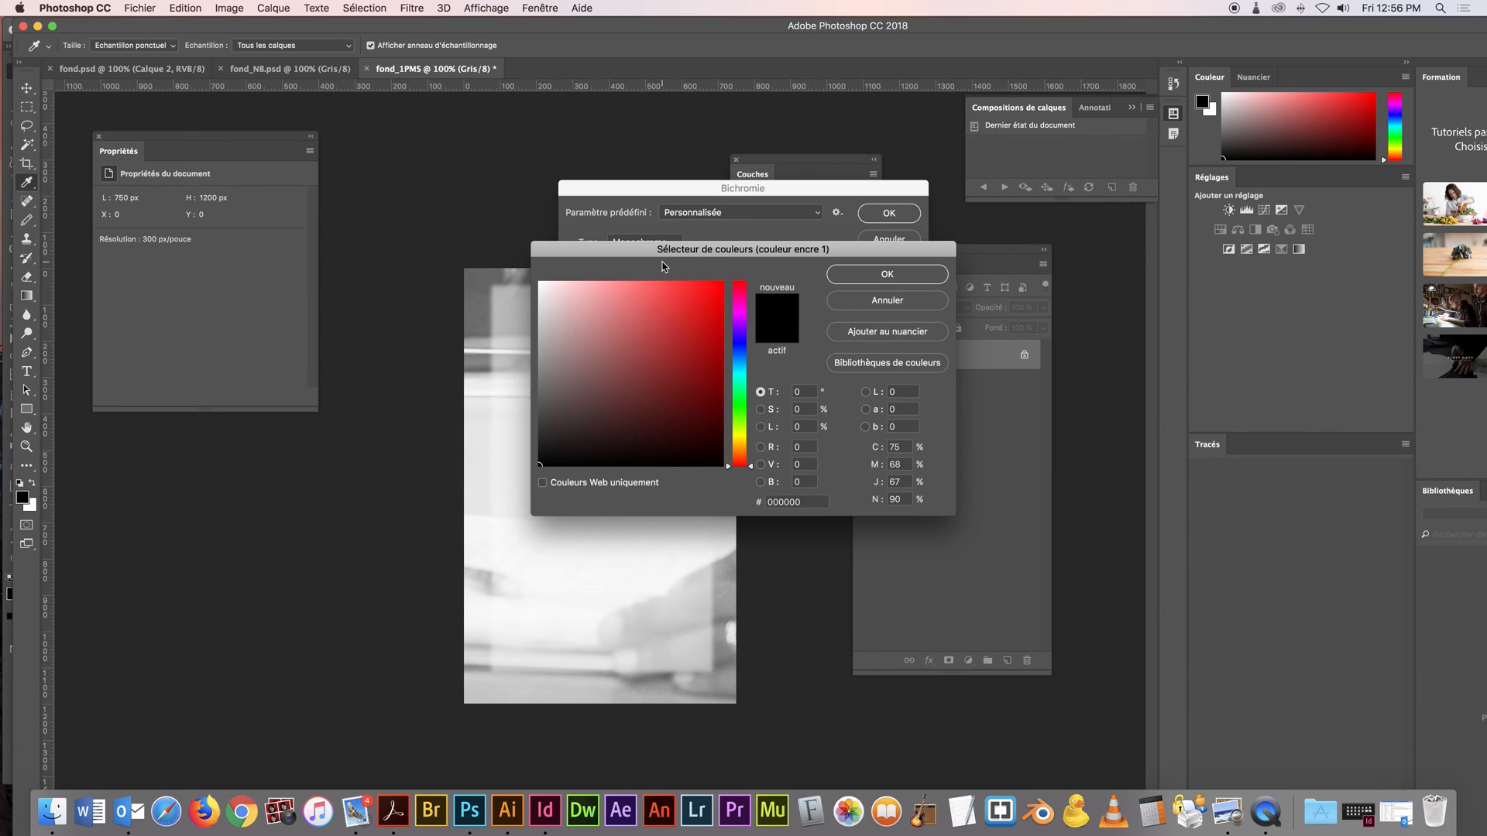
left_click(891, 368)
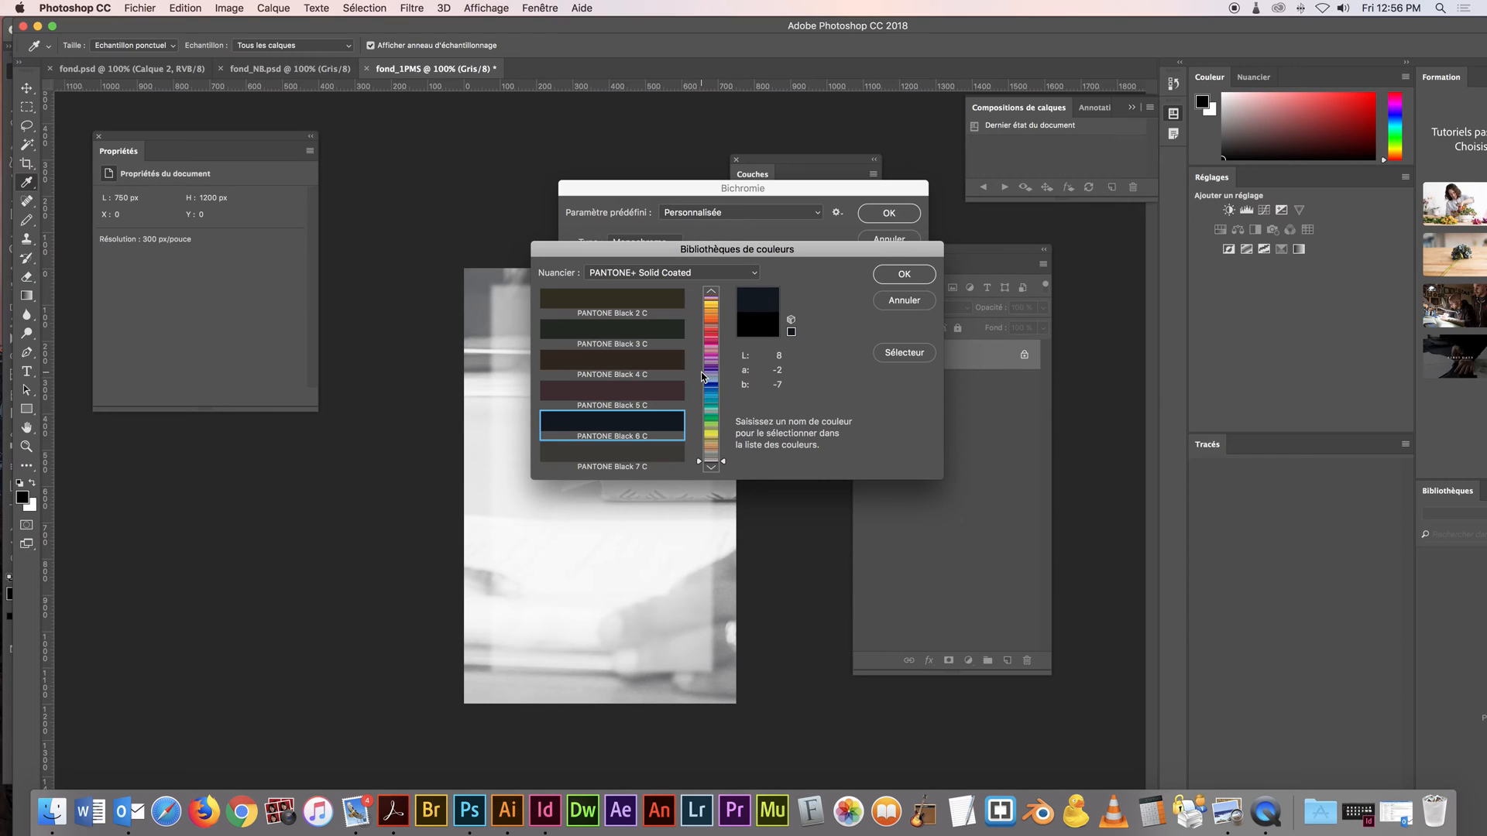
left_click(728, 462)
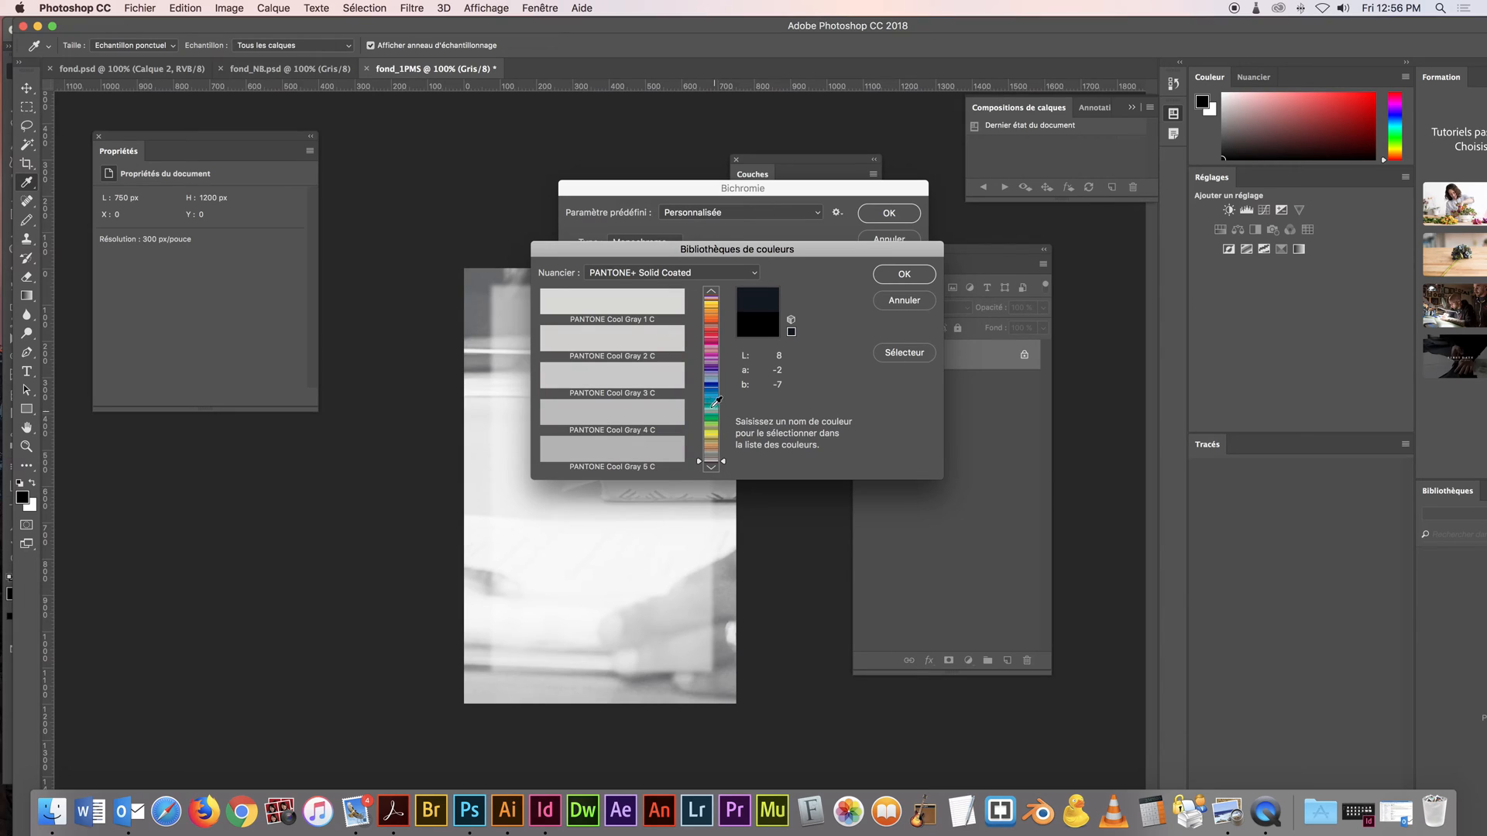
type("701")
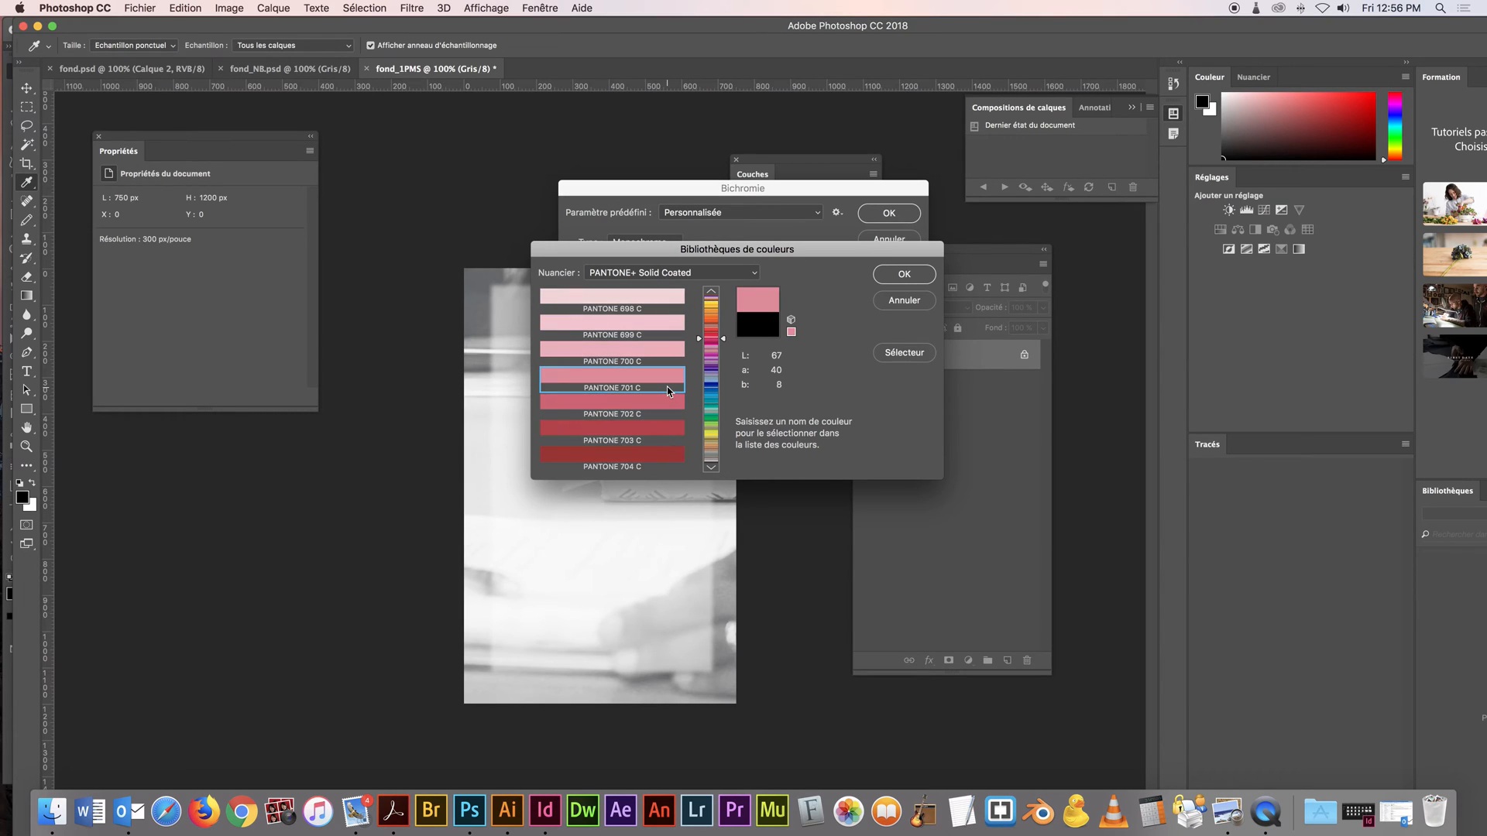
left_click(669, 454)
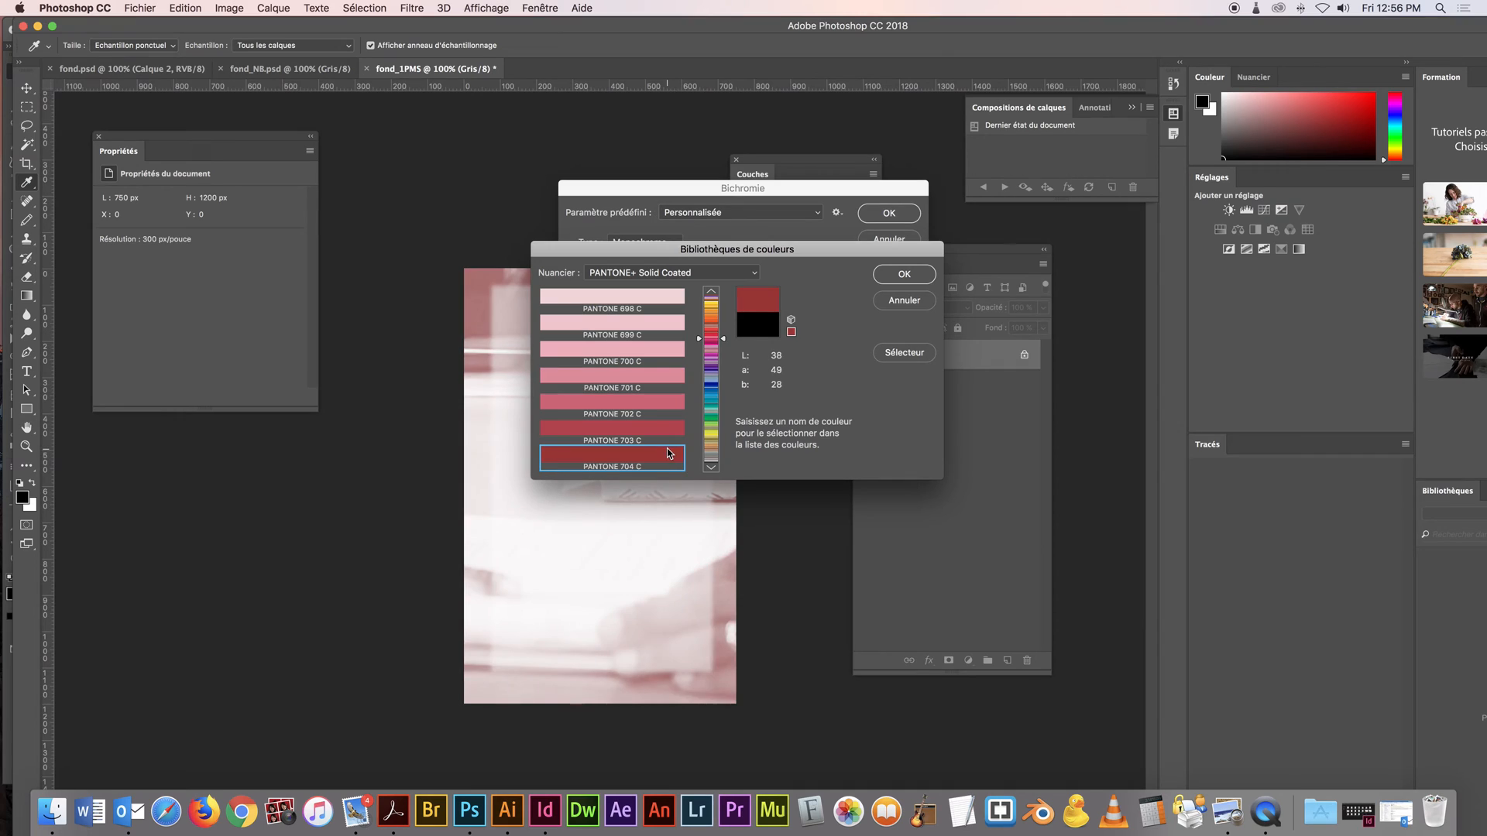
left_click(904, 275)
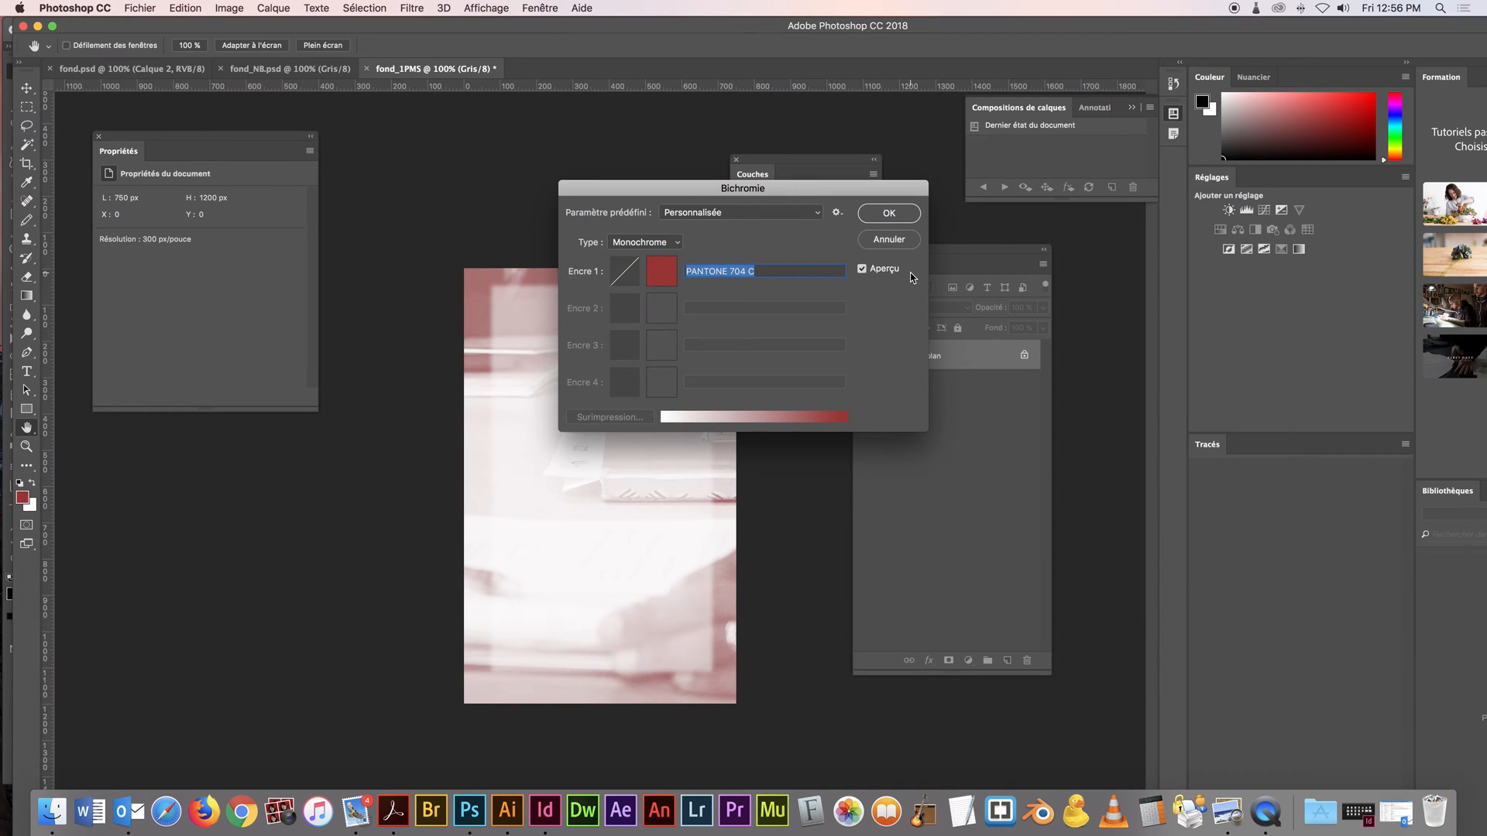
left_click(890, 216)
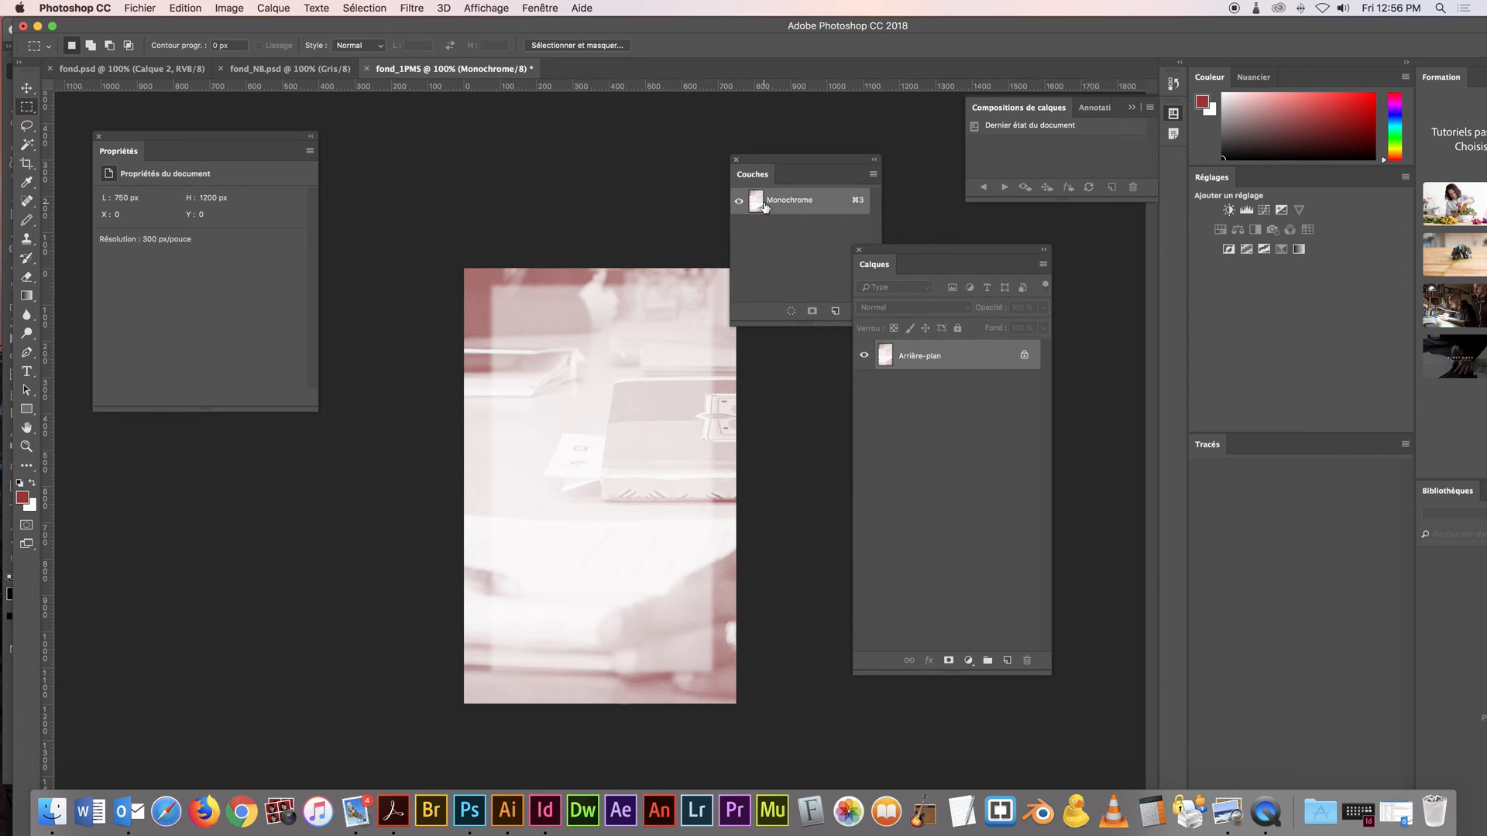
Save the monochrome image as fond_1PMS.psd in Photoshop format in the travail folder and switch back to Illustrator
key("super+shift+s")
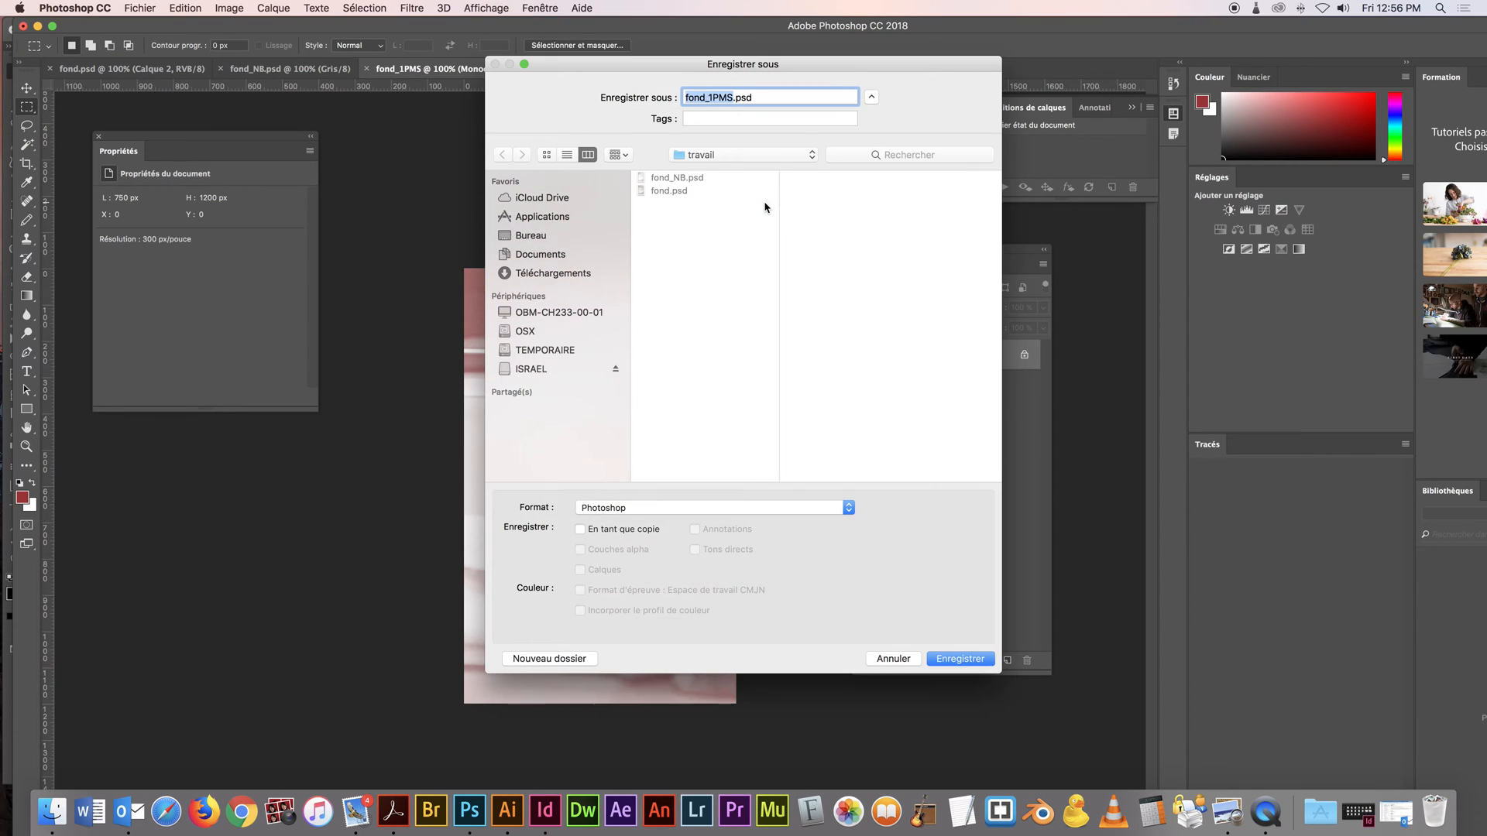
left_click(956, 663)
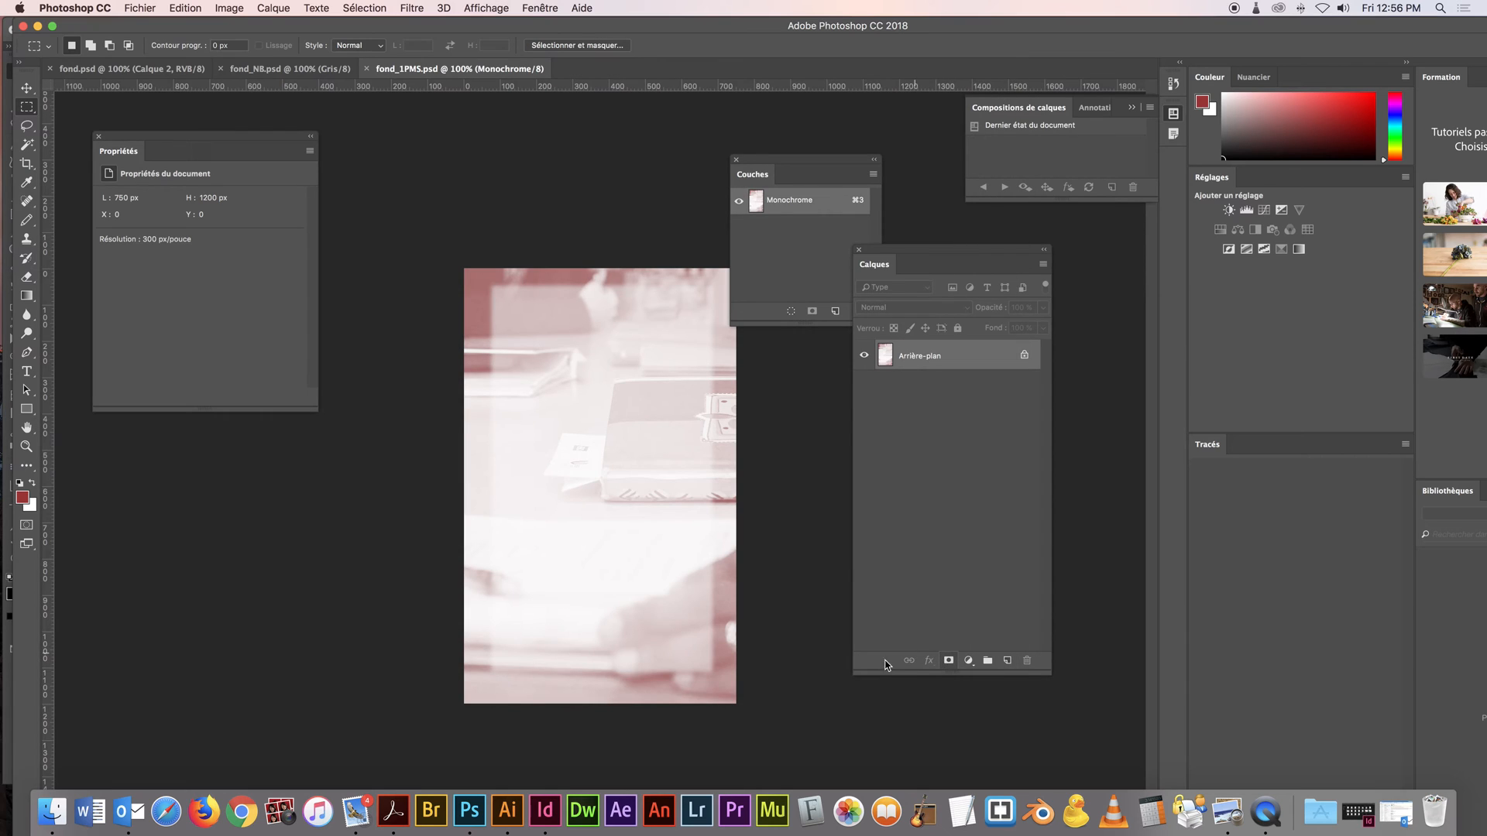
left_click(515, 807)
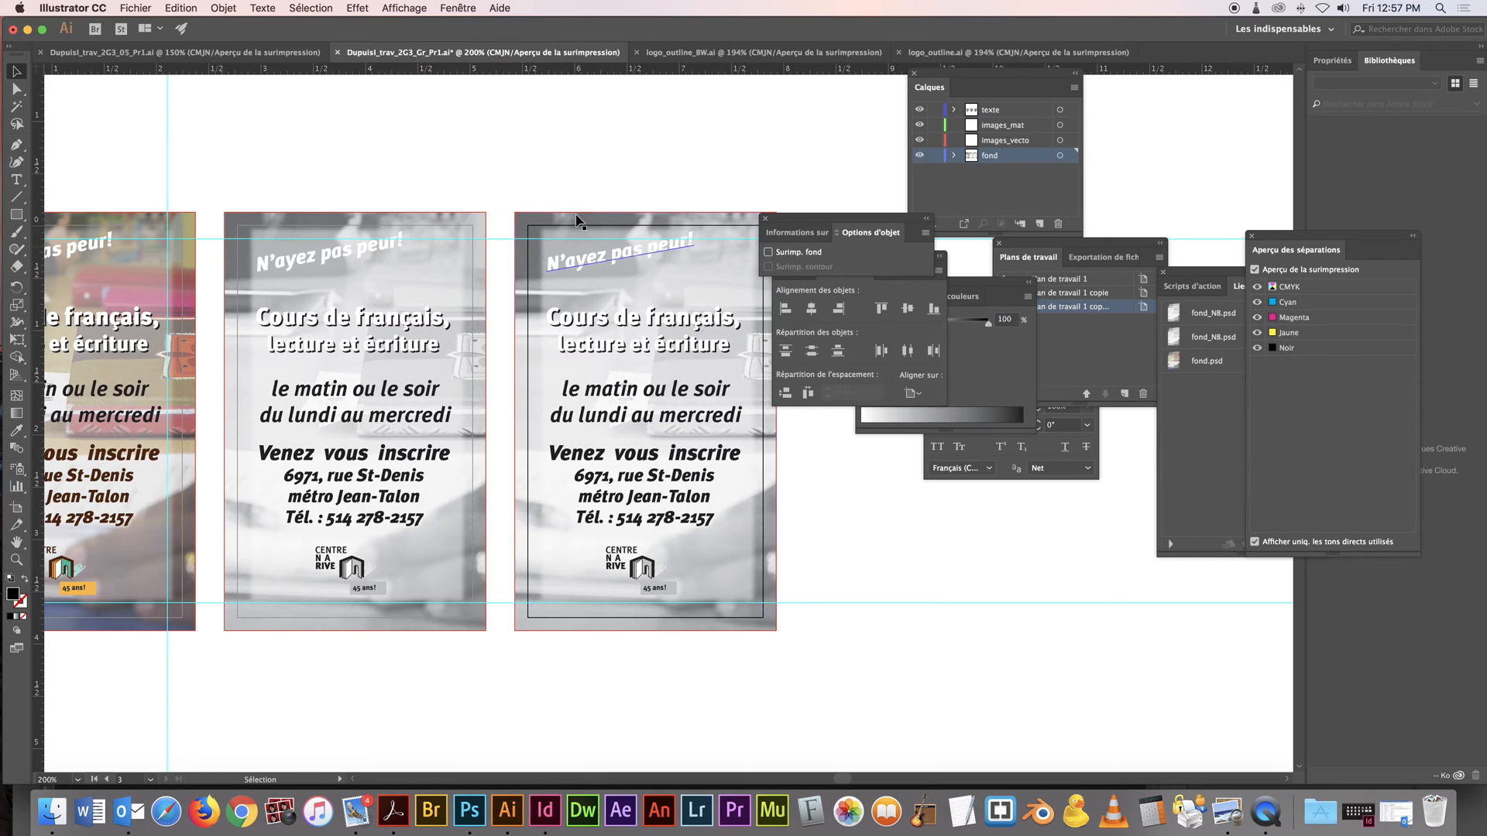
Replace the grayscale background on the third artboard with fond_1PMS.psd, placed and fitted to the bleed edges
key("Delete")
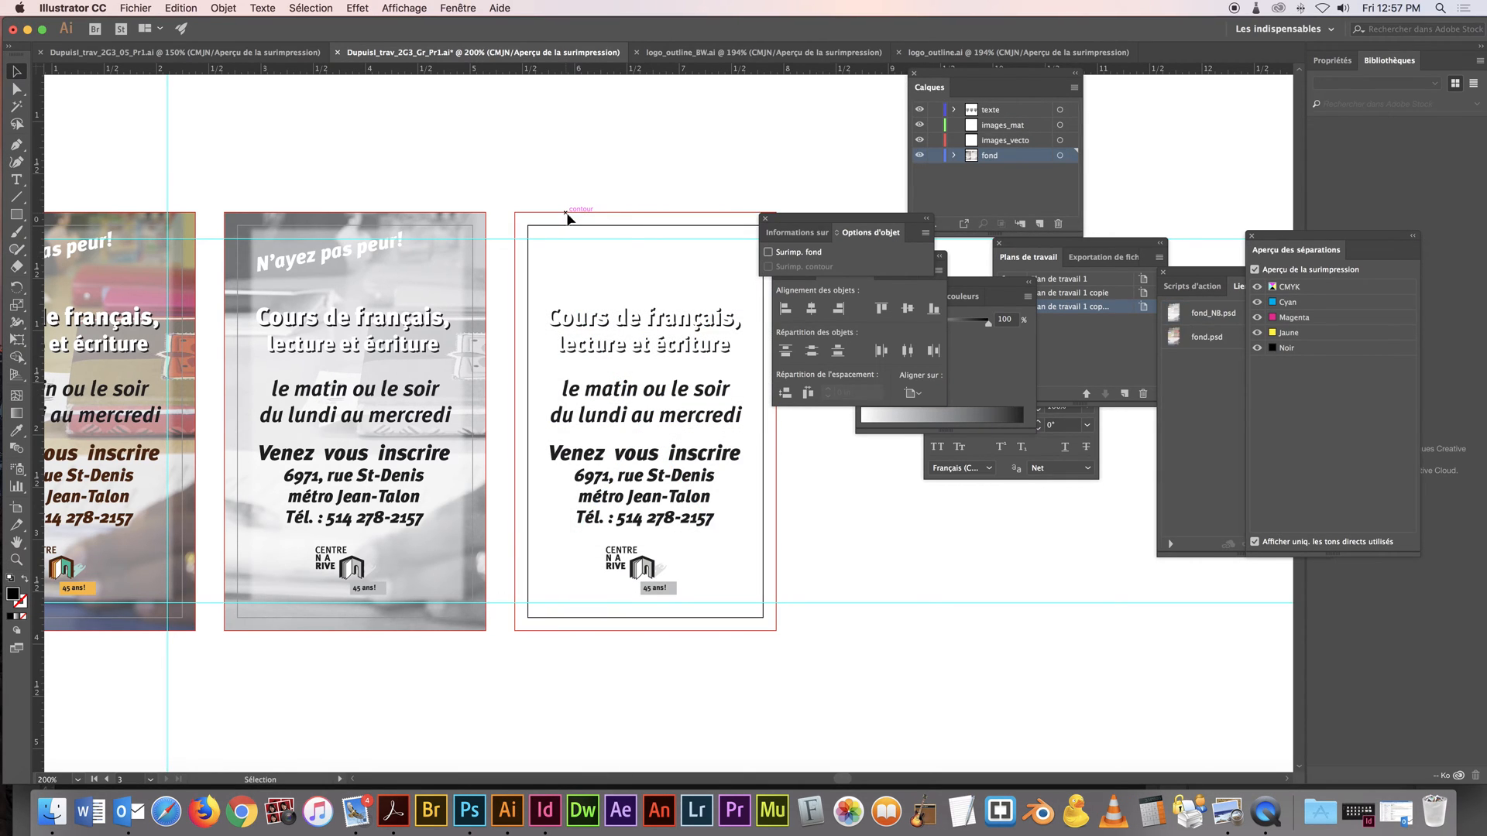
left_click(135, 8)
left_click(225, 221)
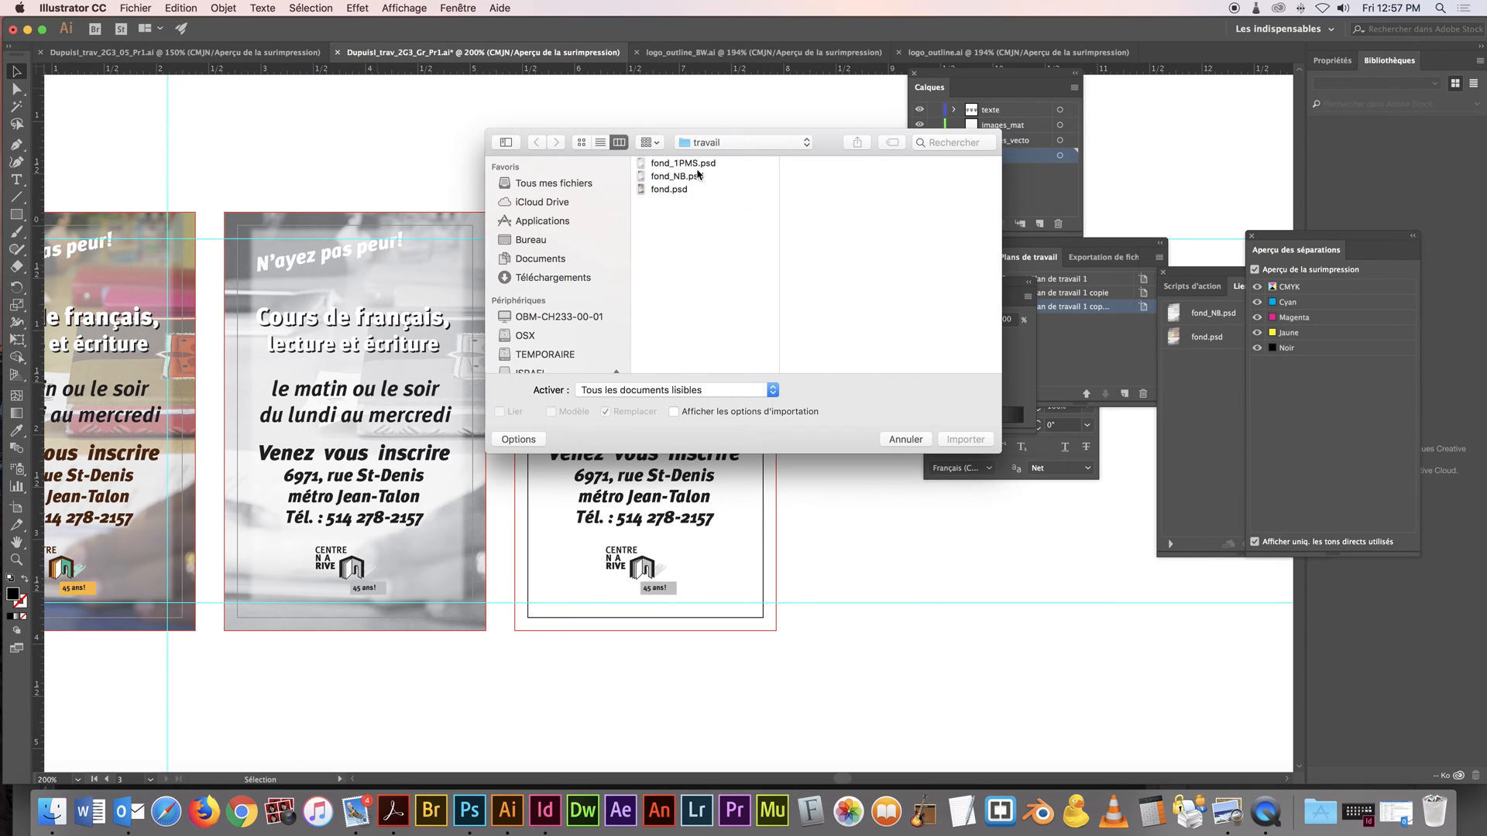
left_click(697, 166)
left_click(964, 442)
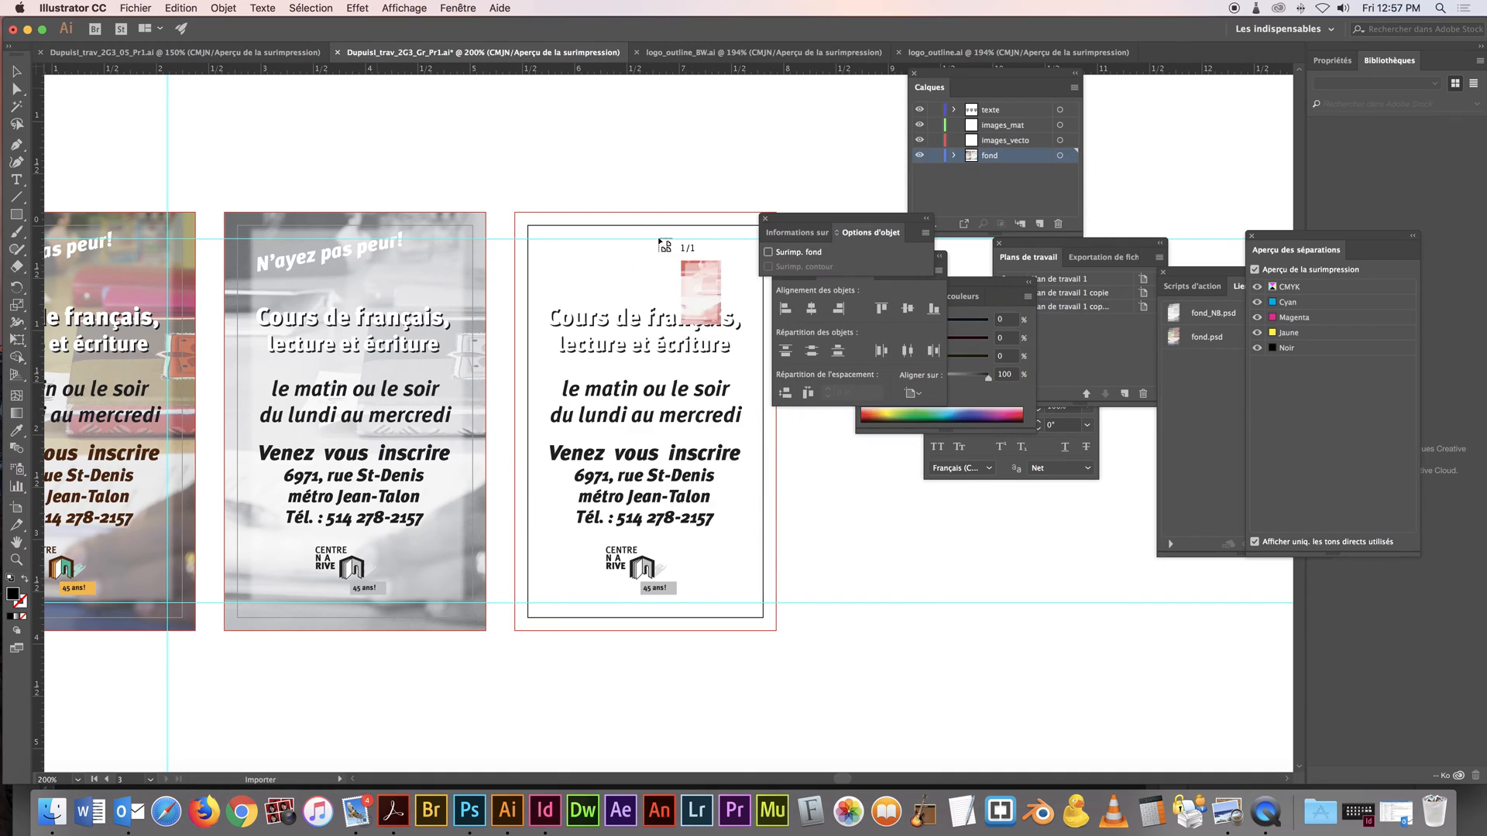
left_click(631, 199)
left_click_drag(703, 207, 585, 222)
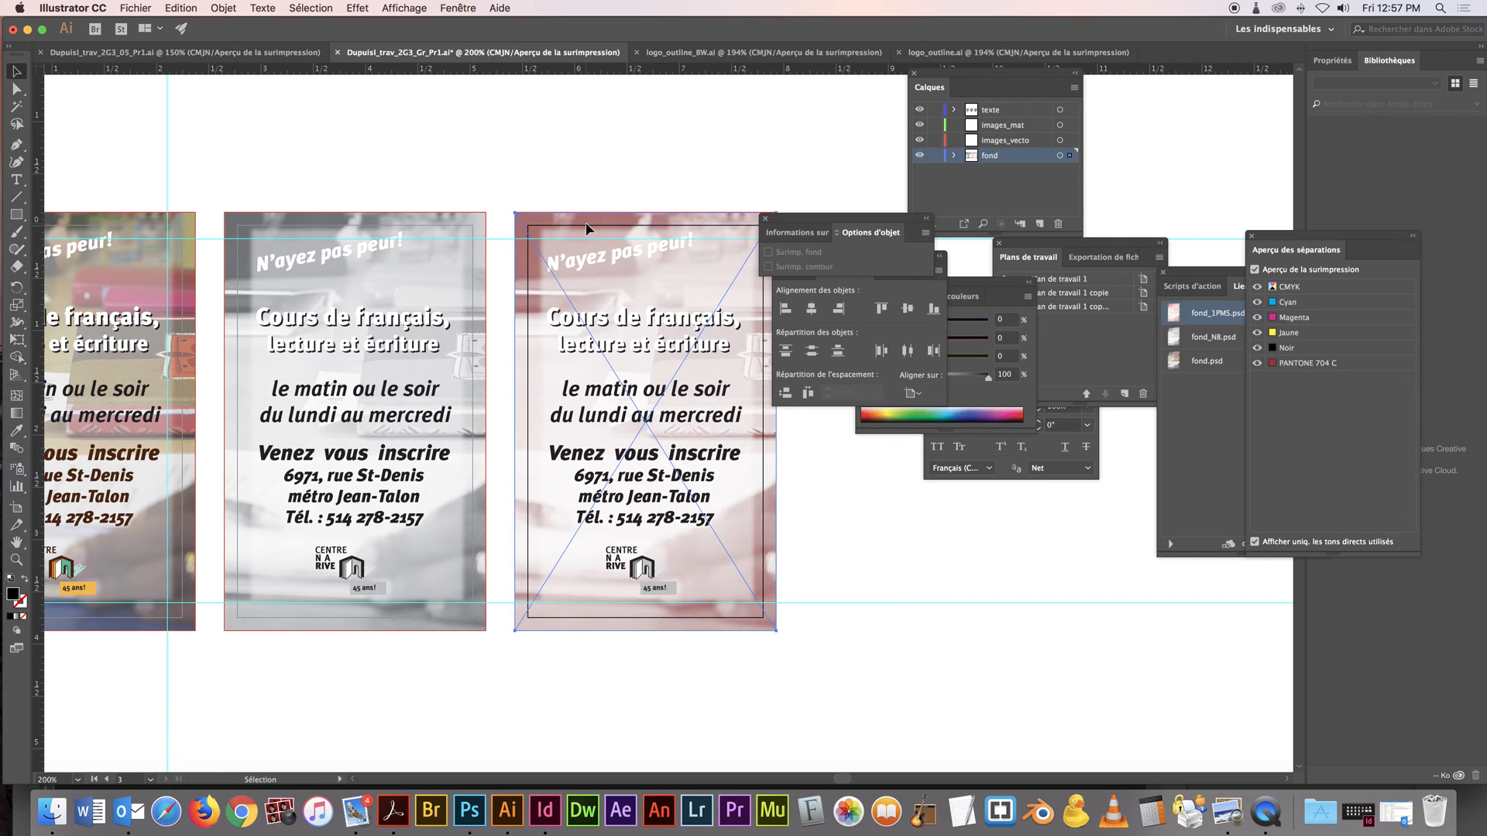
Toggle the PANTONE 704 C separation to check which artwork on the third artboard uses that ink
left_click_drag(1267, 242, 741, 109)
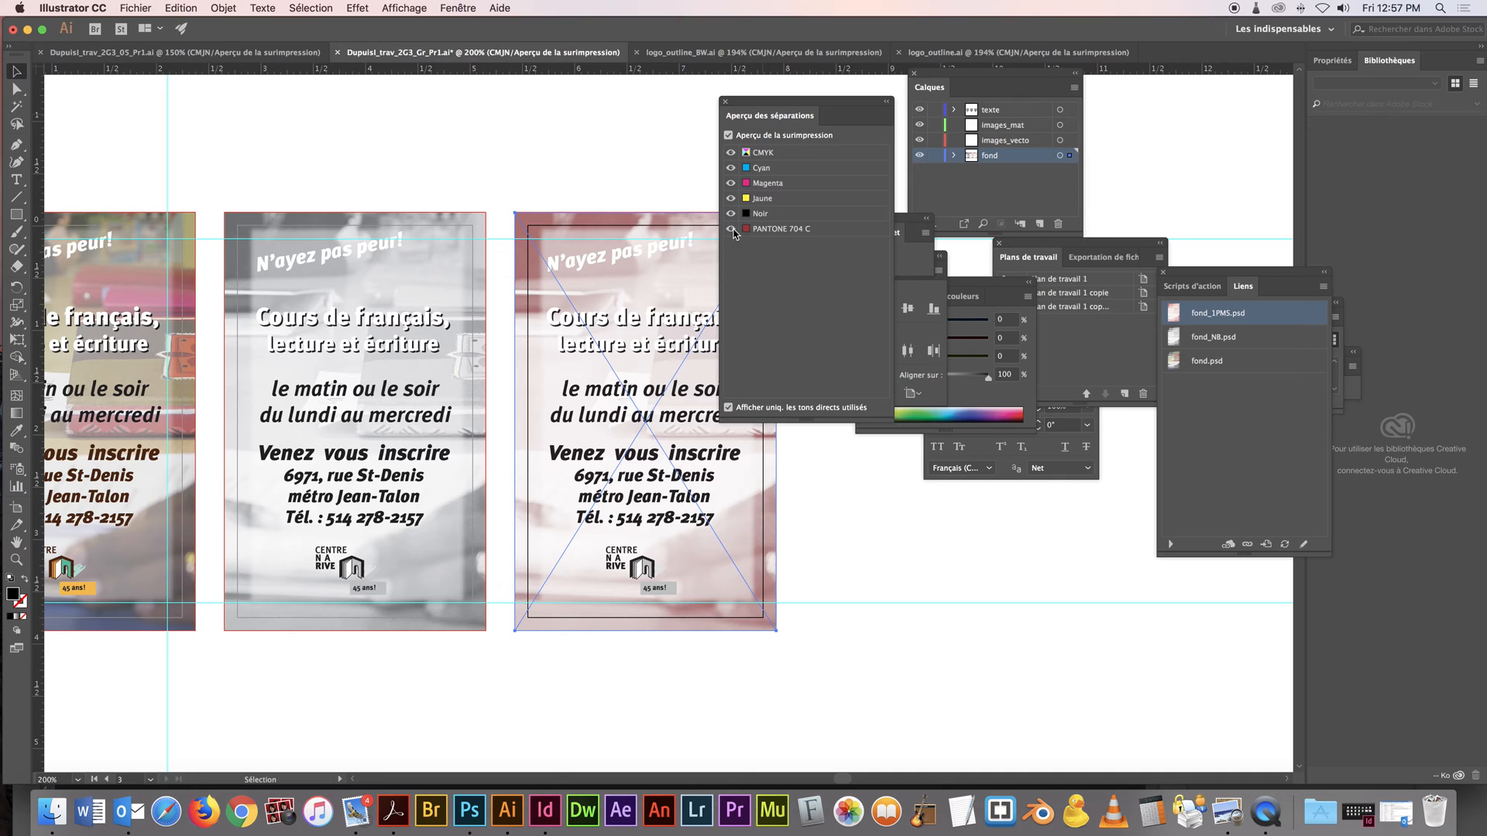
left_click_drag(760, 120, 800, 125)
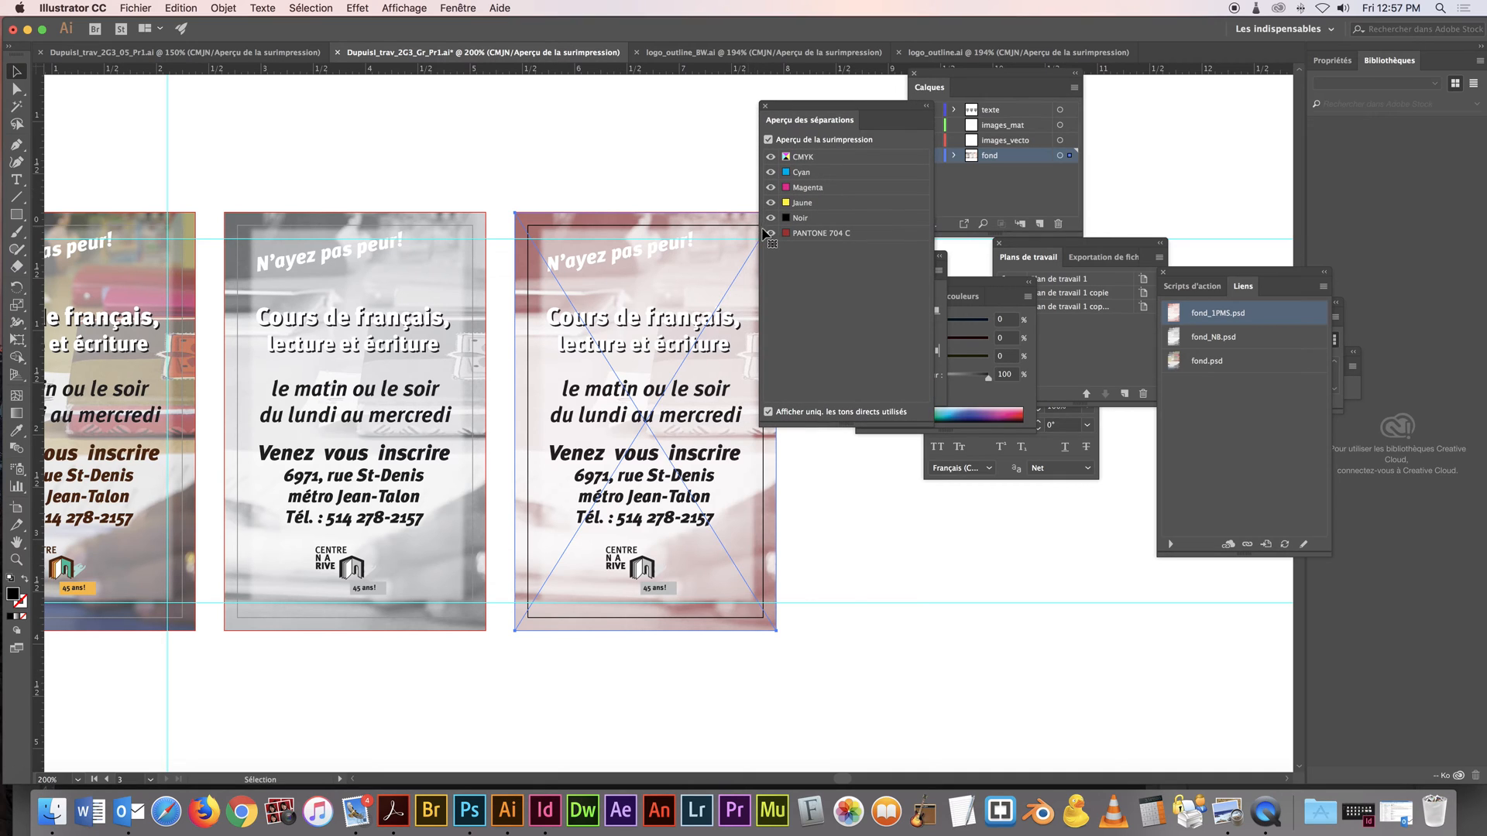
left_click(769, 234)
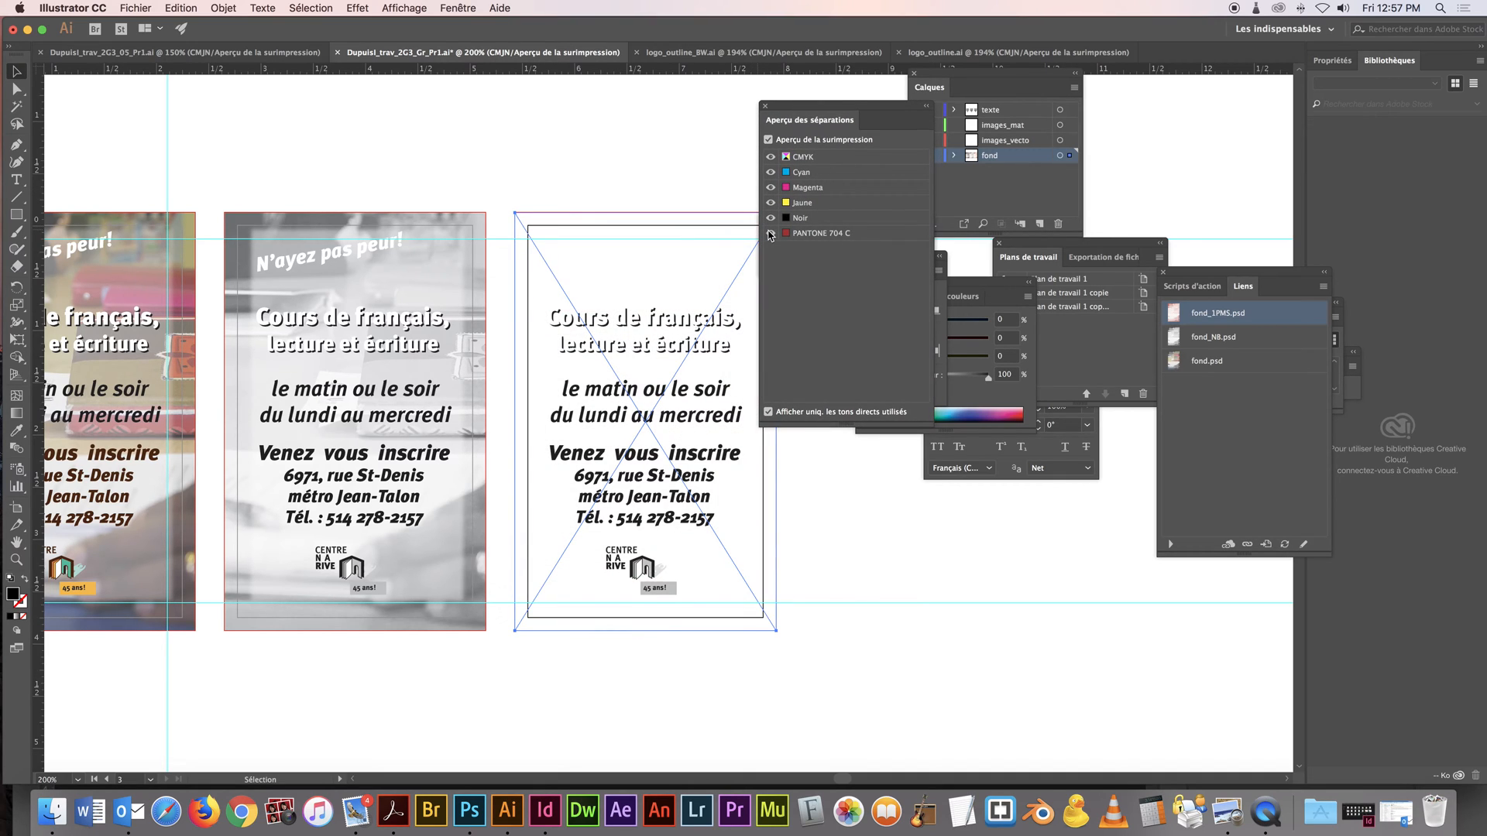
left_click(770, 234)
left_click(770, 234)
left_click_drag(787, 112, 1039, 139)
Hide the white front copy of the "Cours de français, lecture et écriture" heading on the third artboard within the texte layer
left_click(615, 256)
left_click(631, 329)
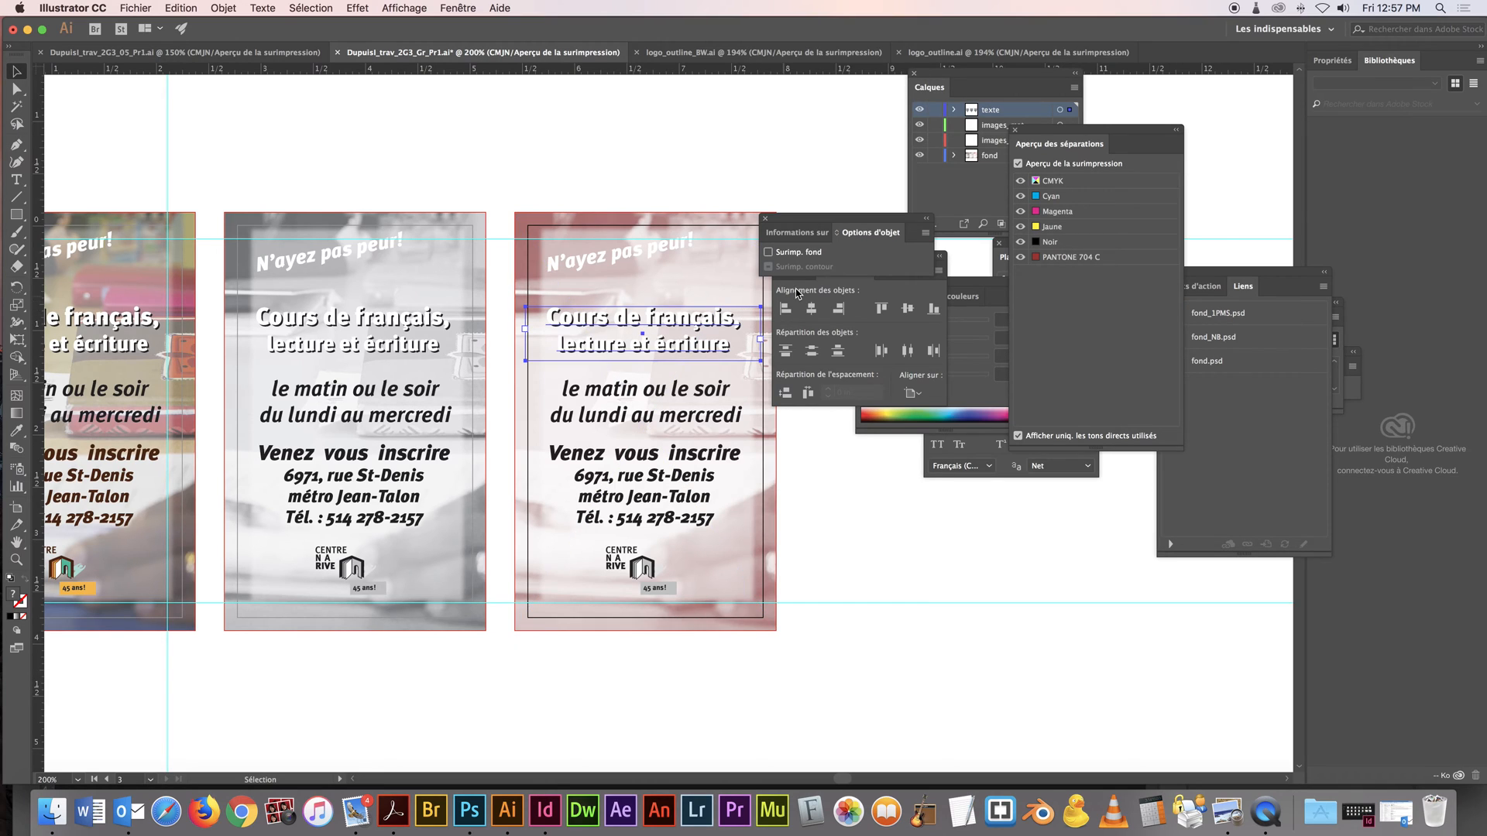
left_click_drag(1049, 134, 1160, 133)
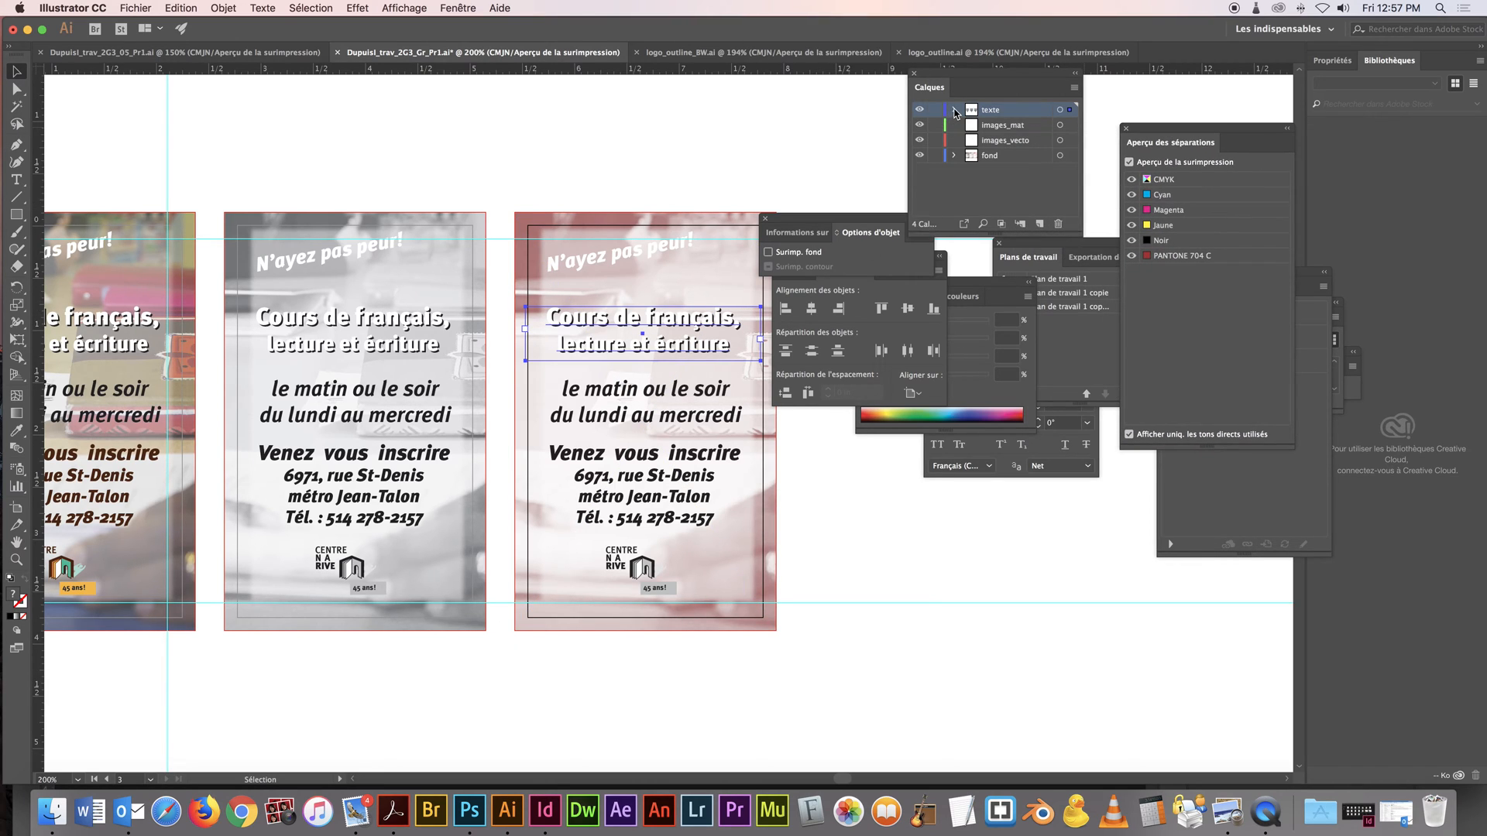
left_click(954, 110)
left_click(1029, 156)
left_click(920, 156)
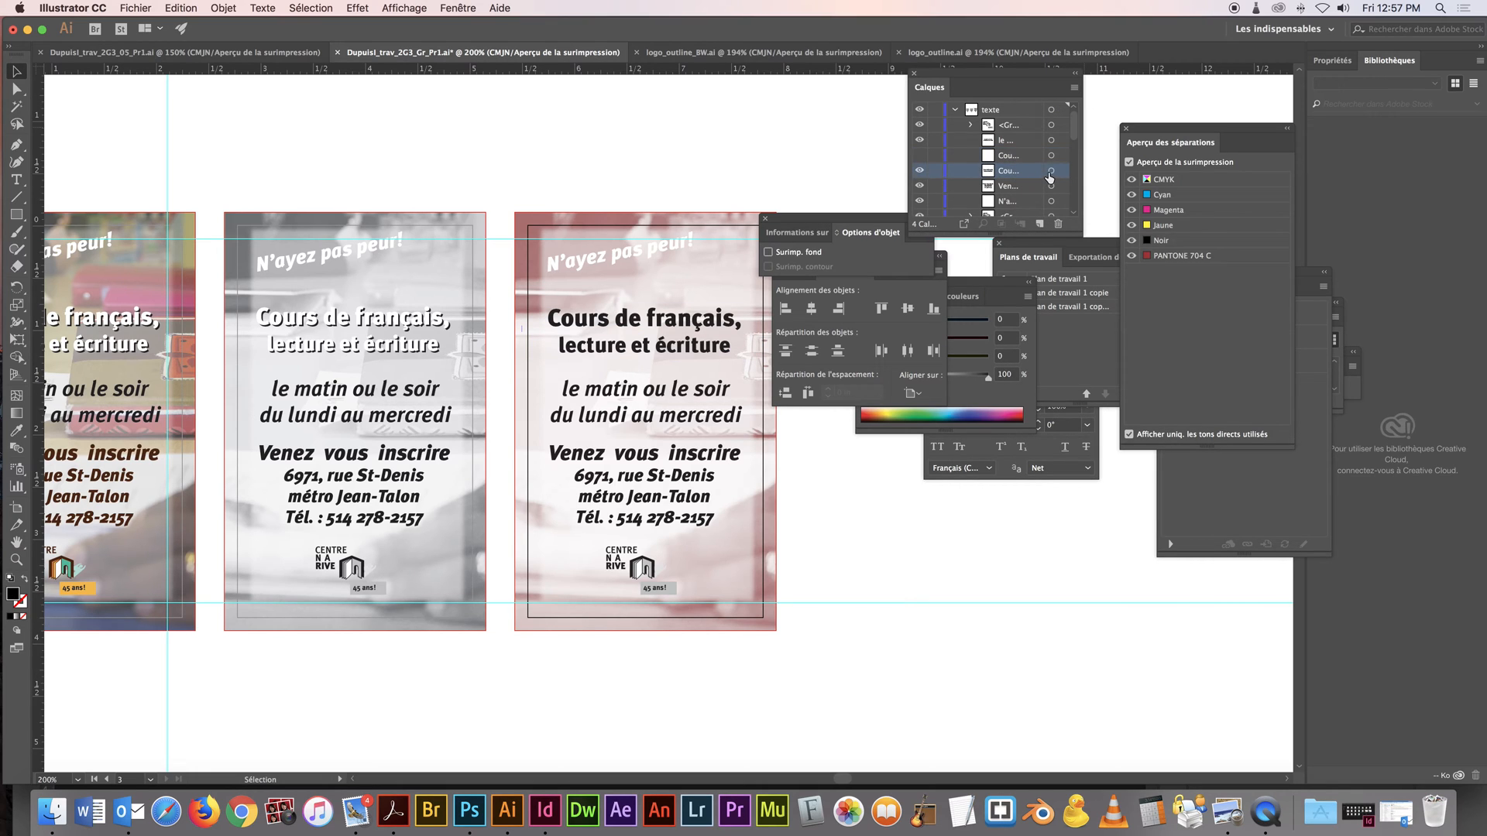
Fill the remaining black copy of the "Cours de français, lecture et écriture" heading with the PANTONE 704 C swatch
left_click(1051, 170)
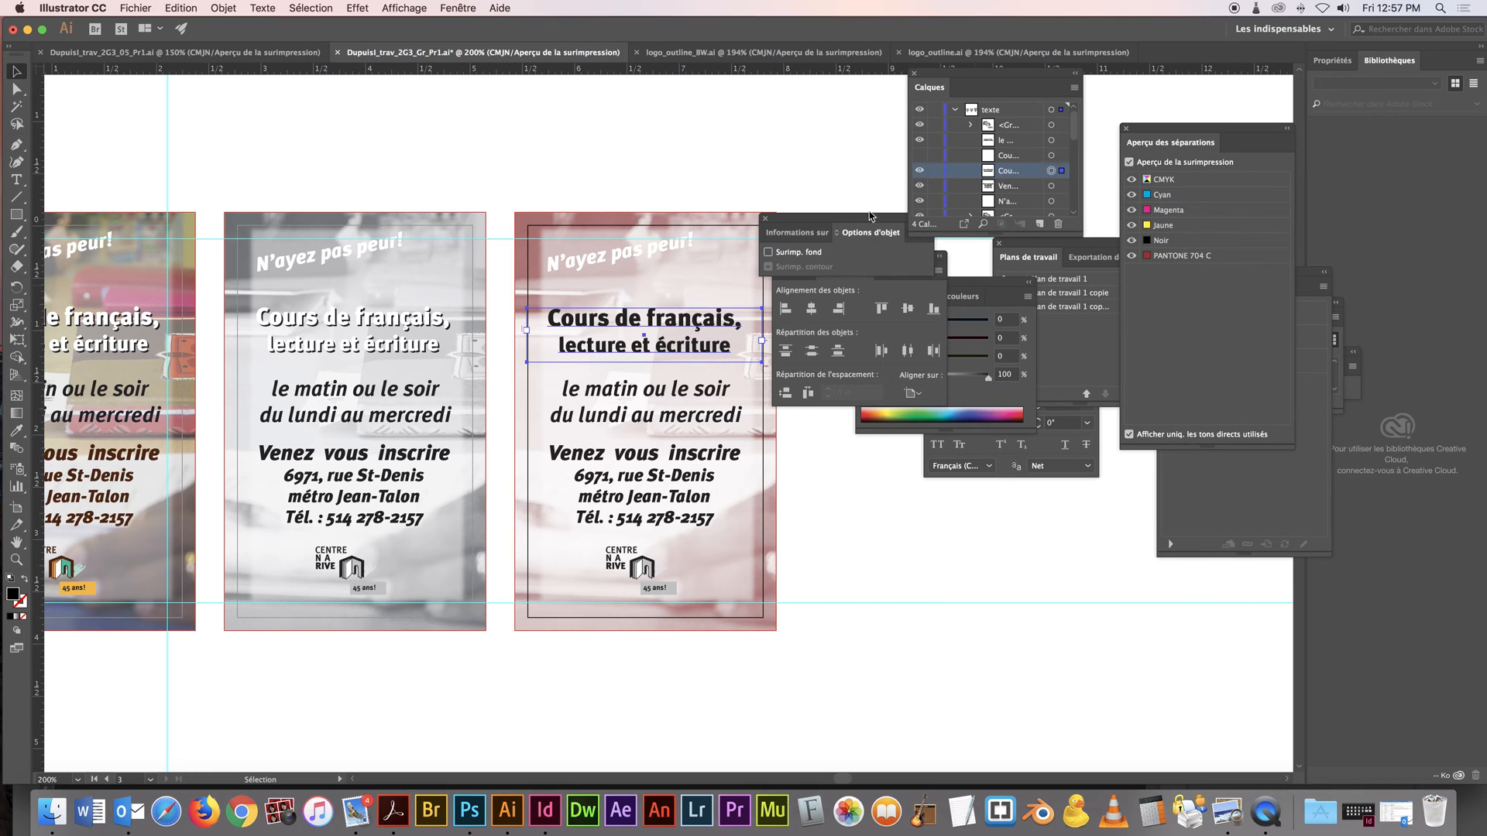
left_click(458, 7)
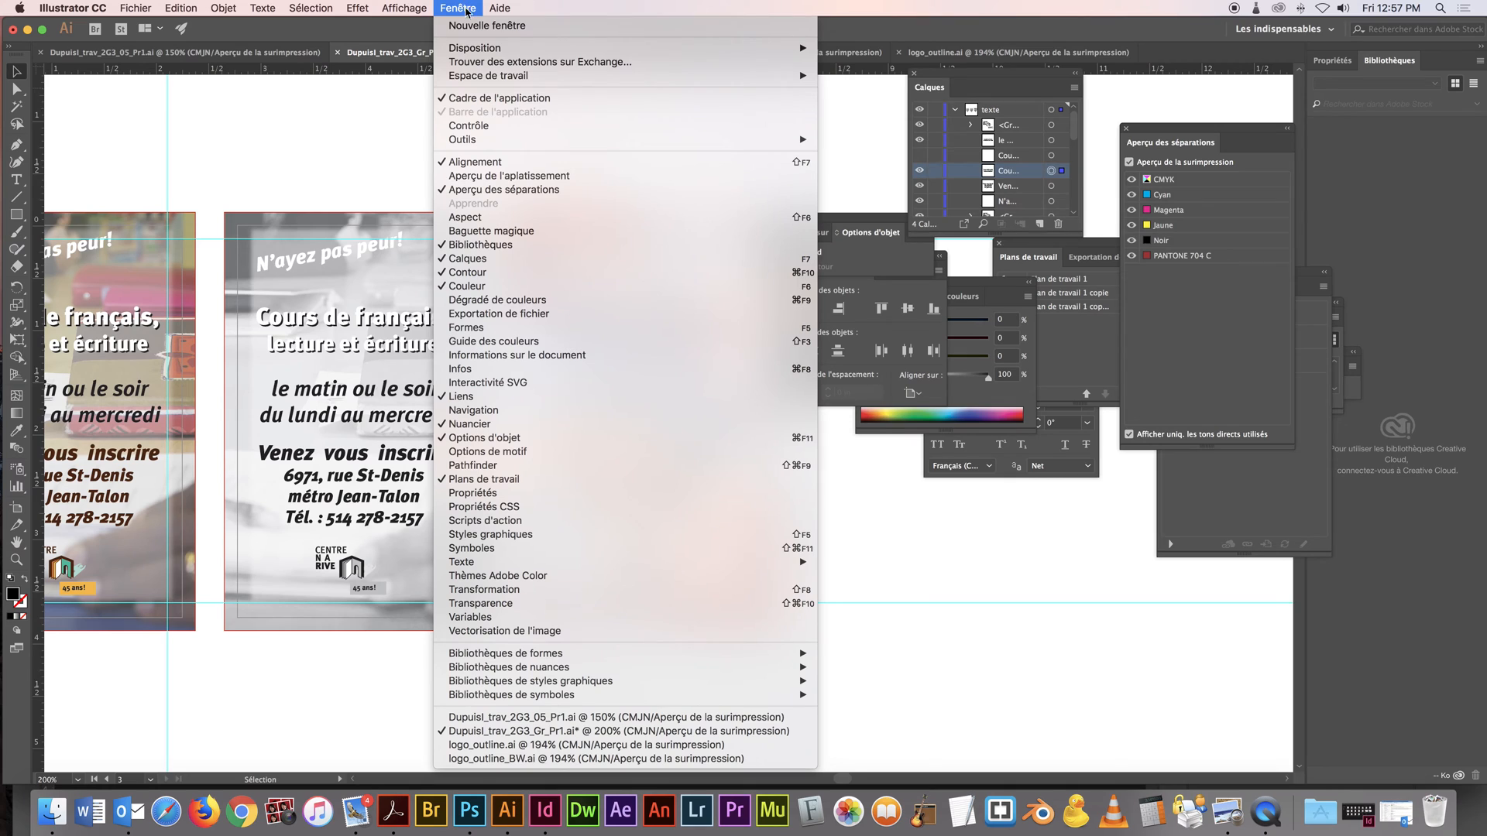
left_click(556, 426)
left_click(459, 7)
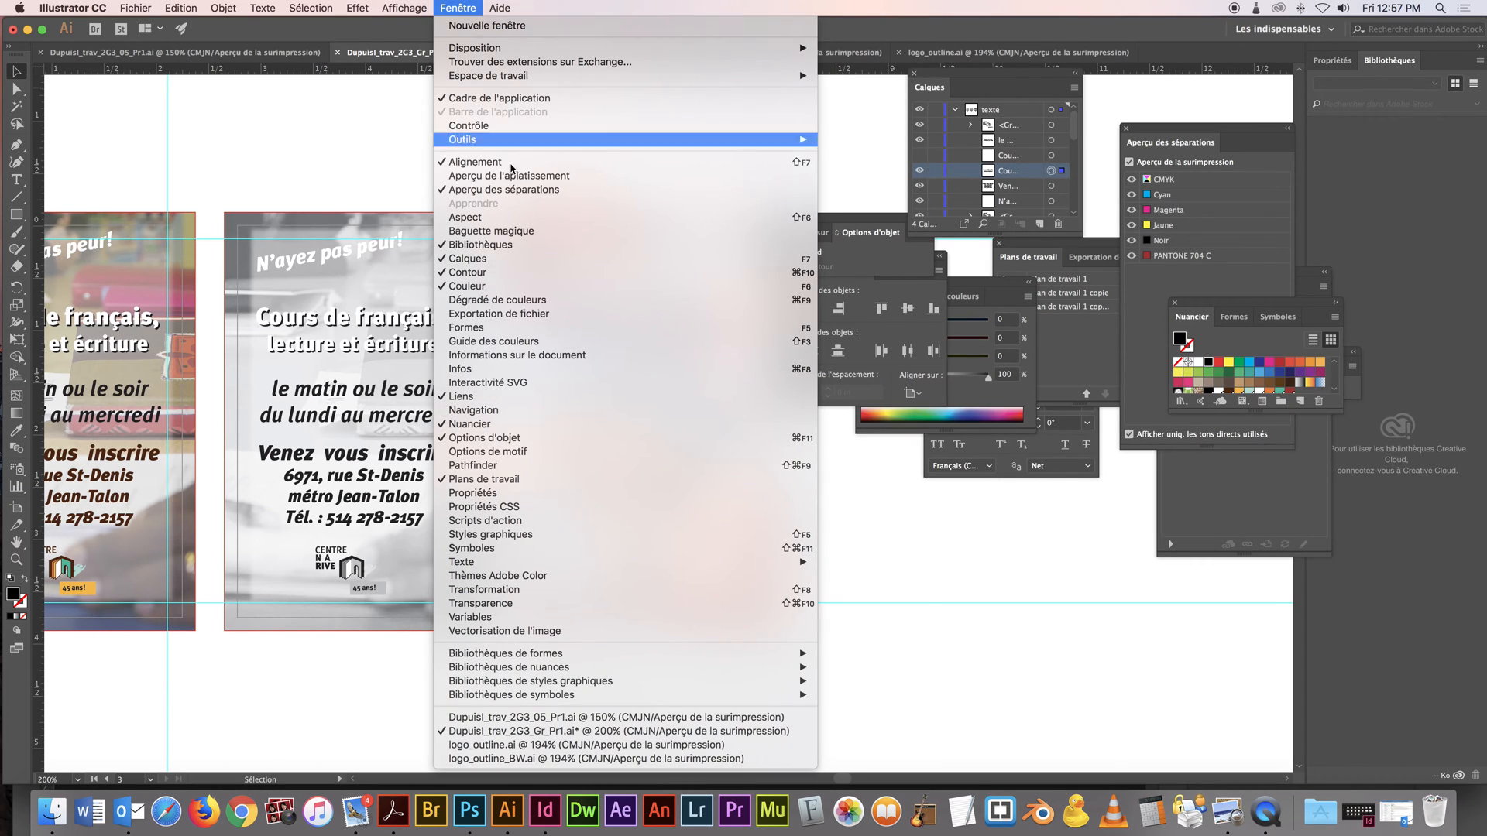
left_click(1240, 307)
left_click_drag(1213, 306, 992, 223)
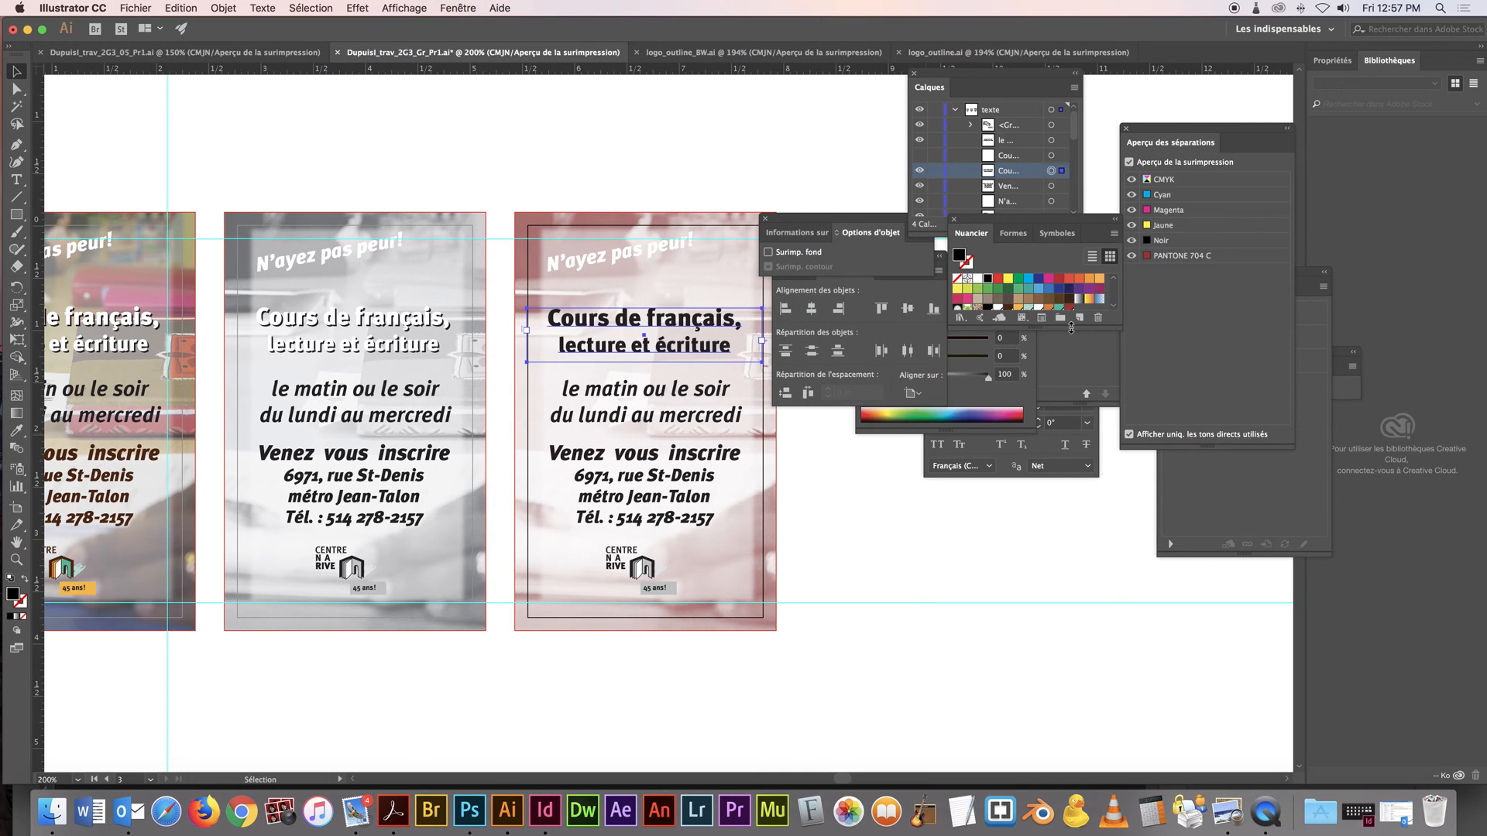
left_click_drag(1071, 328, 1082, 453)
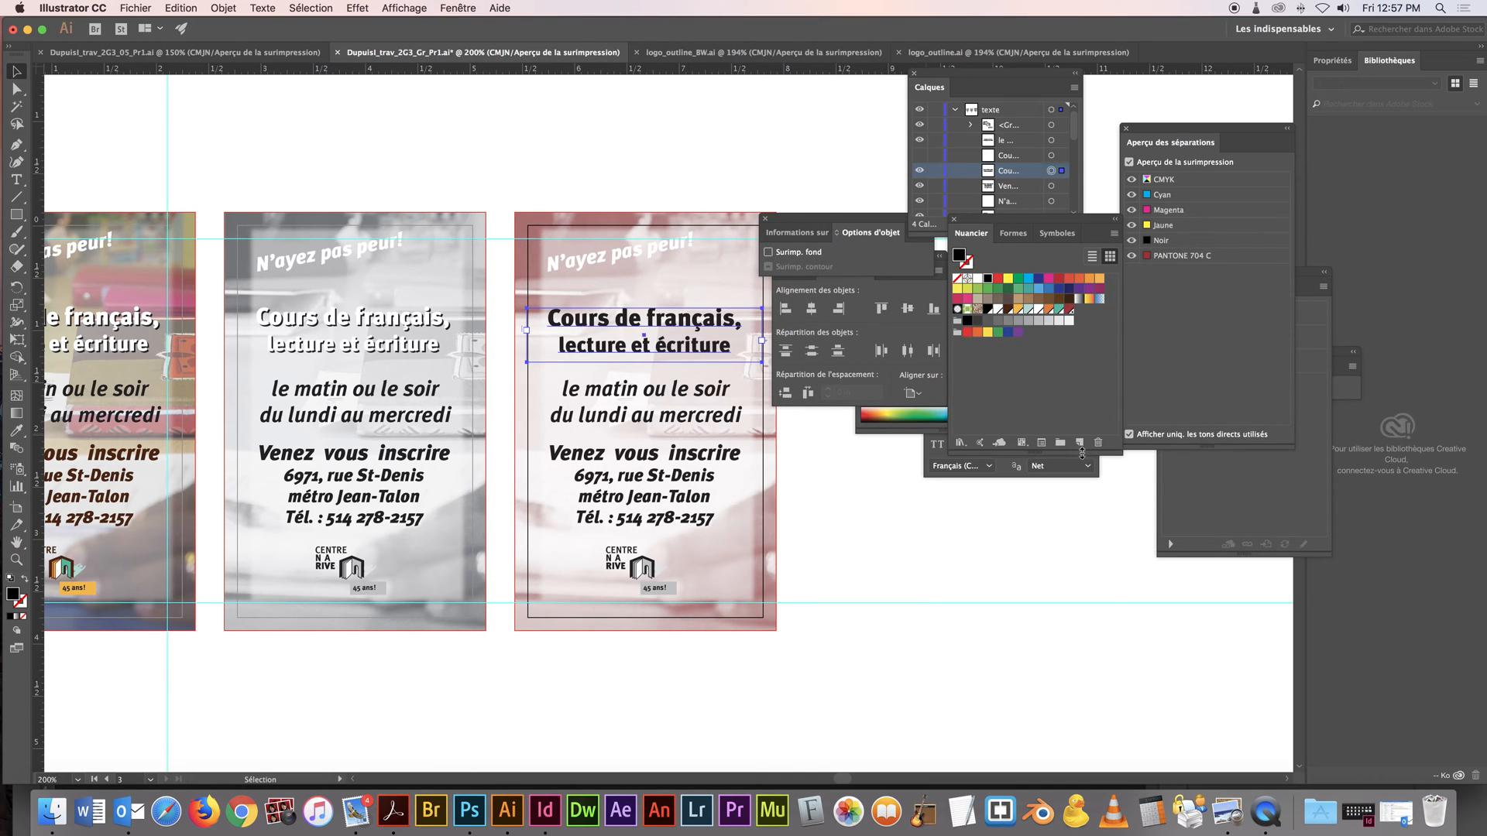
left_click(1069, 311)
Fill the schedule text and the "Venez vous inscrire" contact block on the third artboard with PANTONE 704 C
left_click(750, 399)
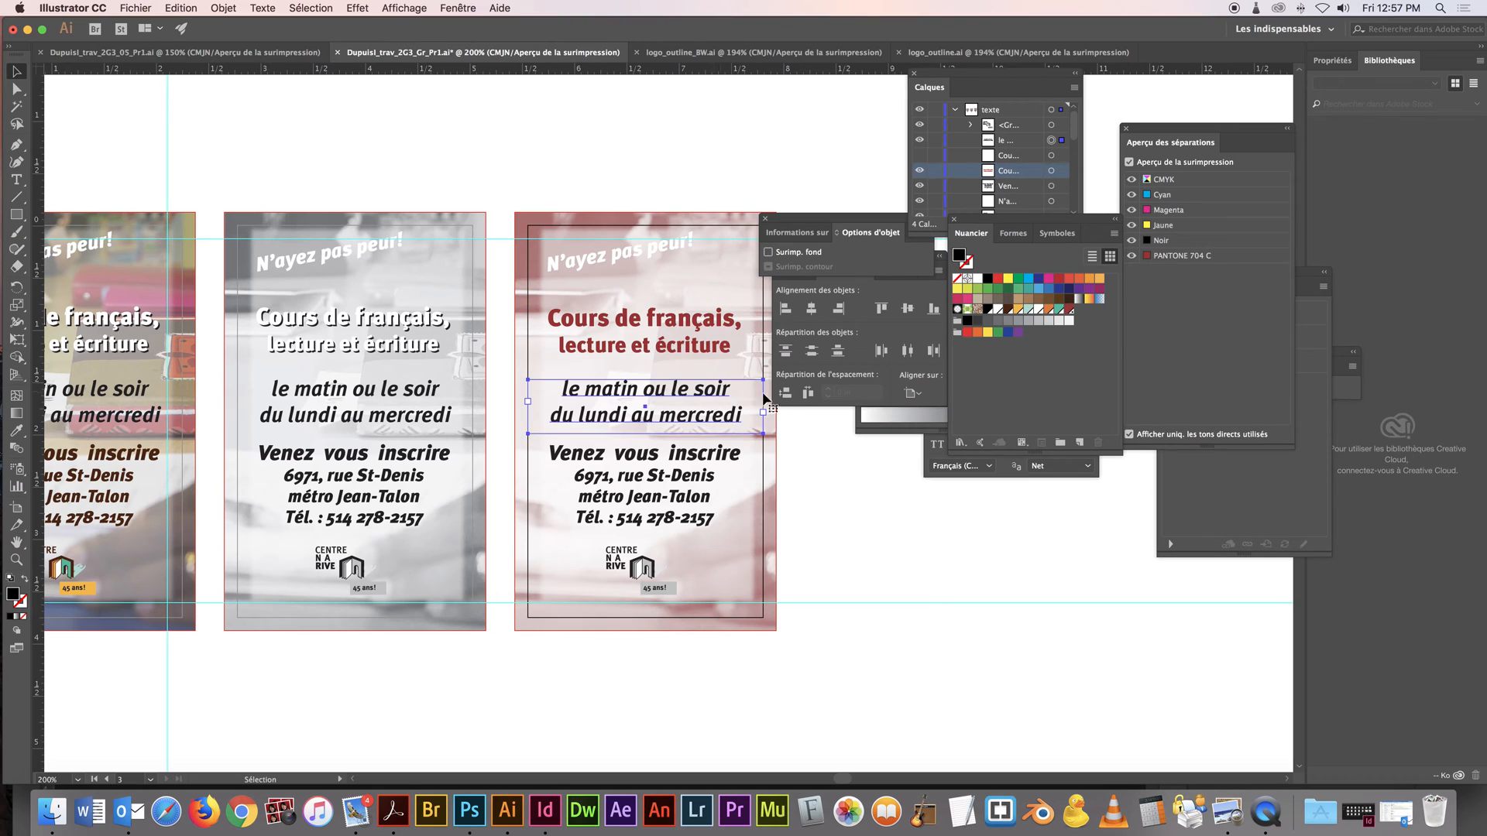
left_click(1070, 313)
left_click(647, 462)
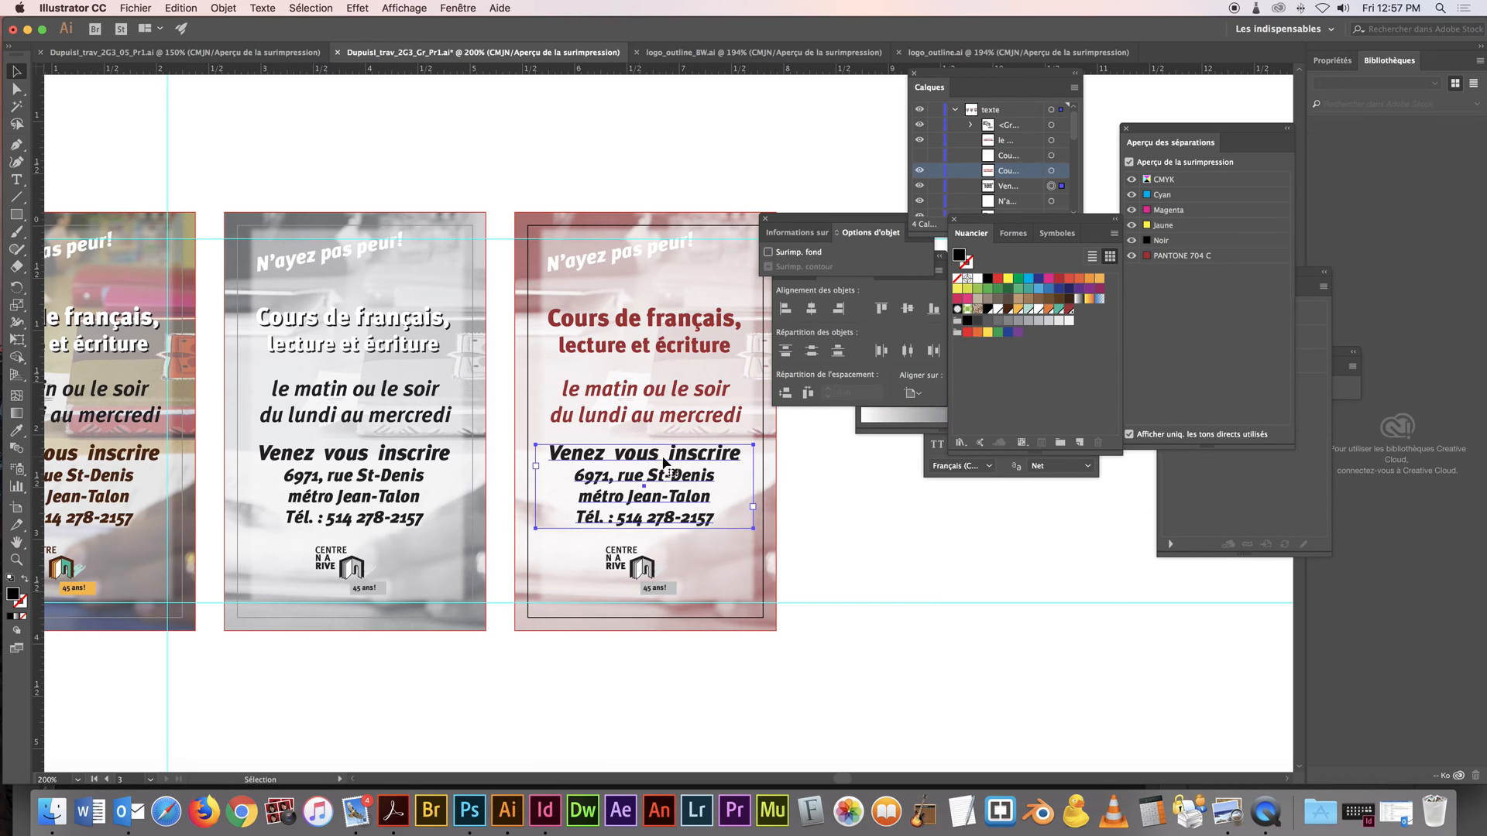
left_click(1071, 313)
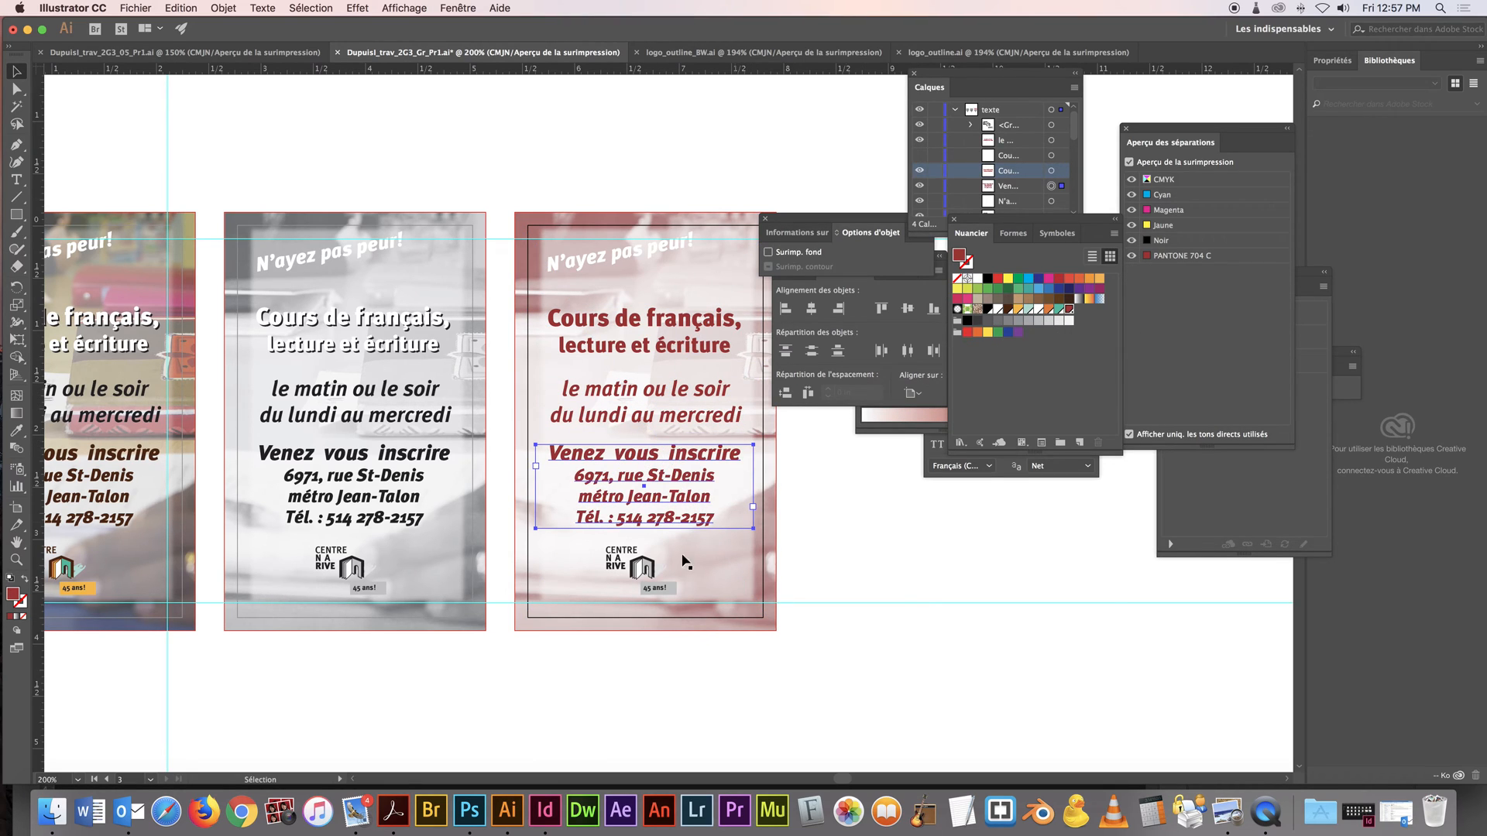
Try to fill the entire logo group on the third artboard with PANTONE 704 C and undo the fill
left_click(642, 573)
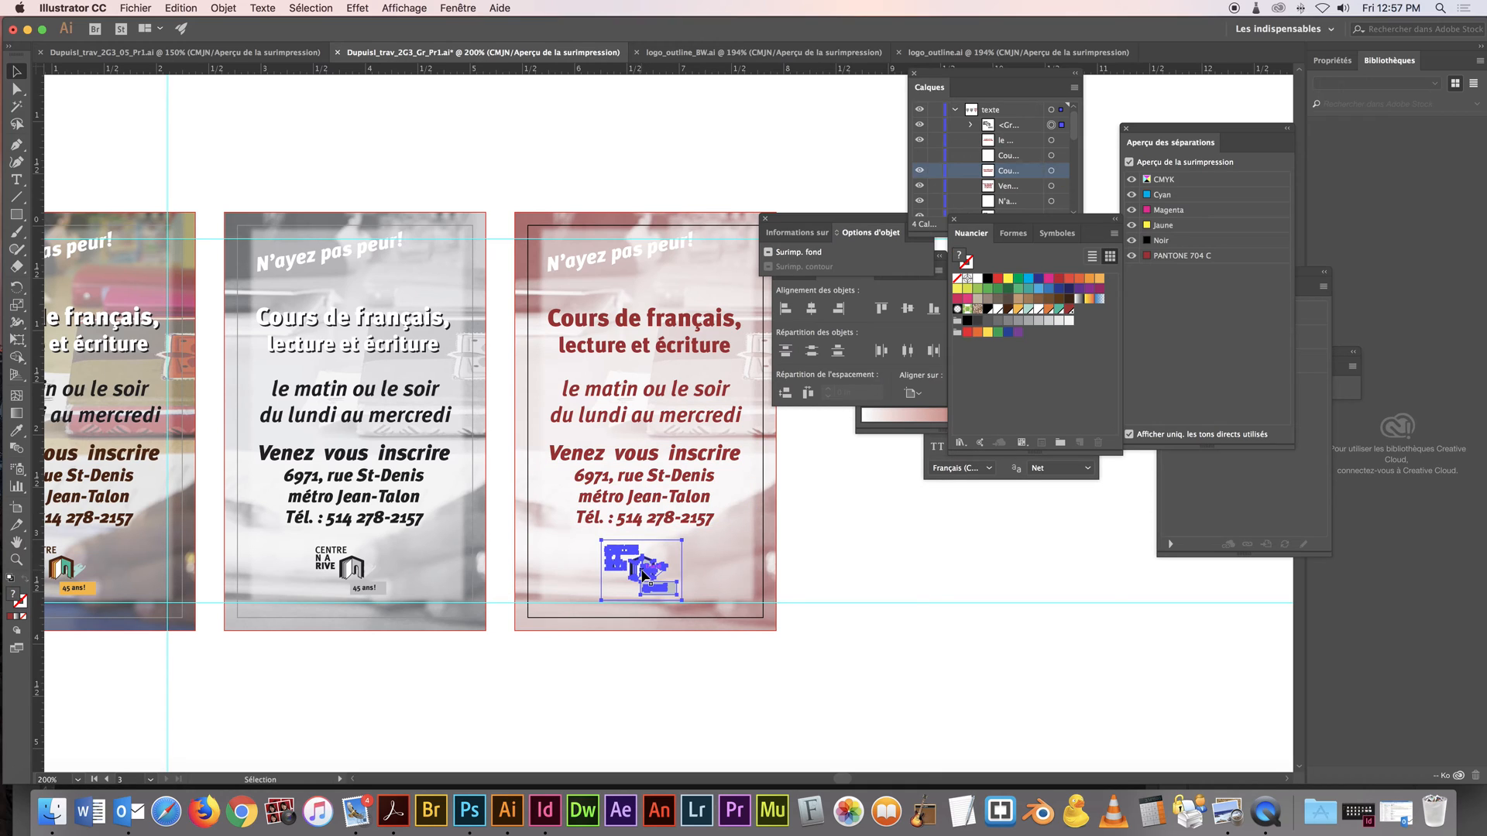
left_click(1069, 312)
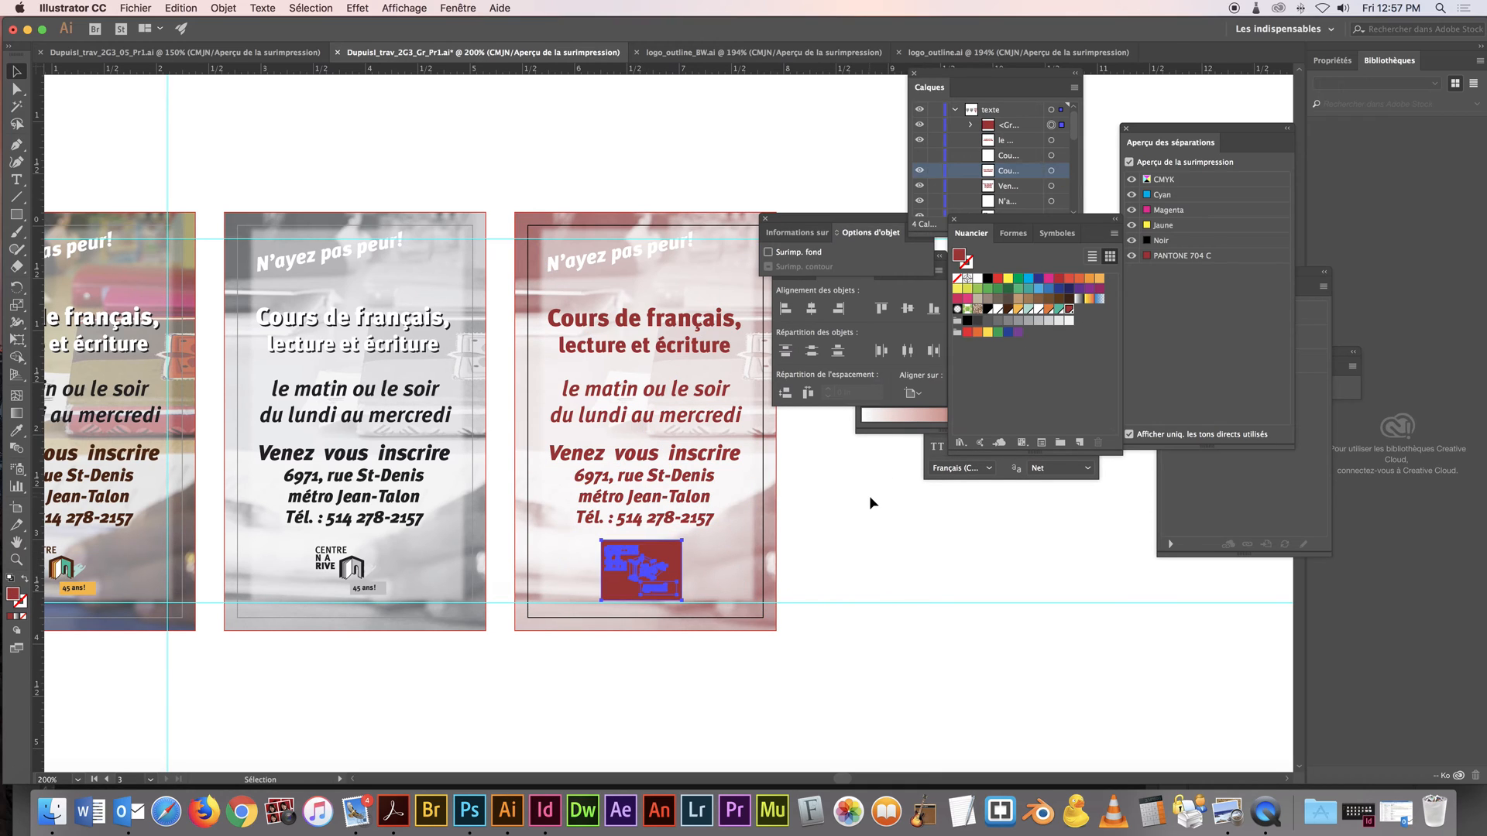
key("ctrl+z")
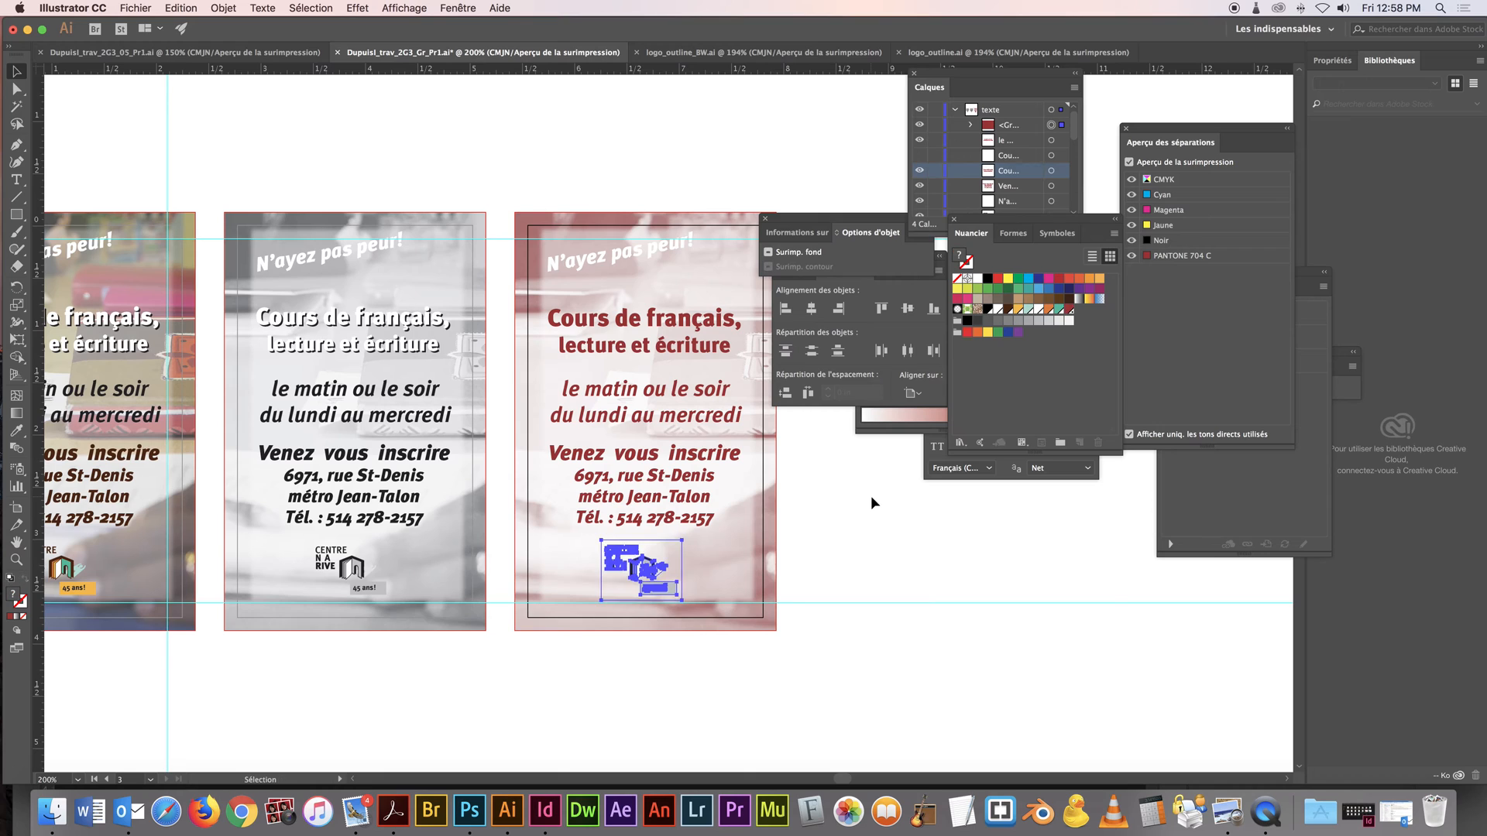
left_click(866, 514)
Select the letters N, T and R of CENTRE in the logo with Group Selection and fill them with PANTONE 704 C
key("z")
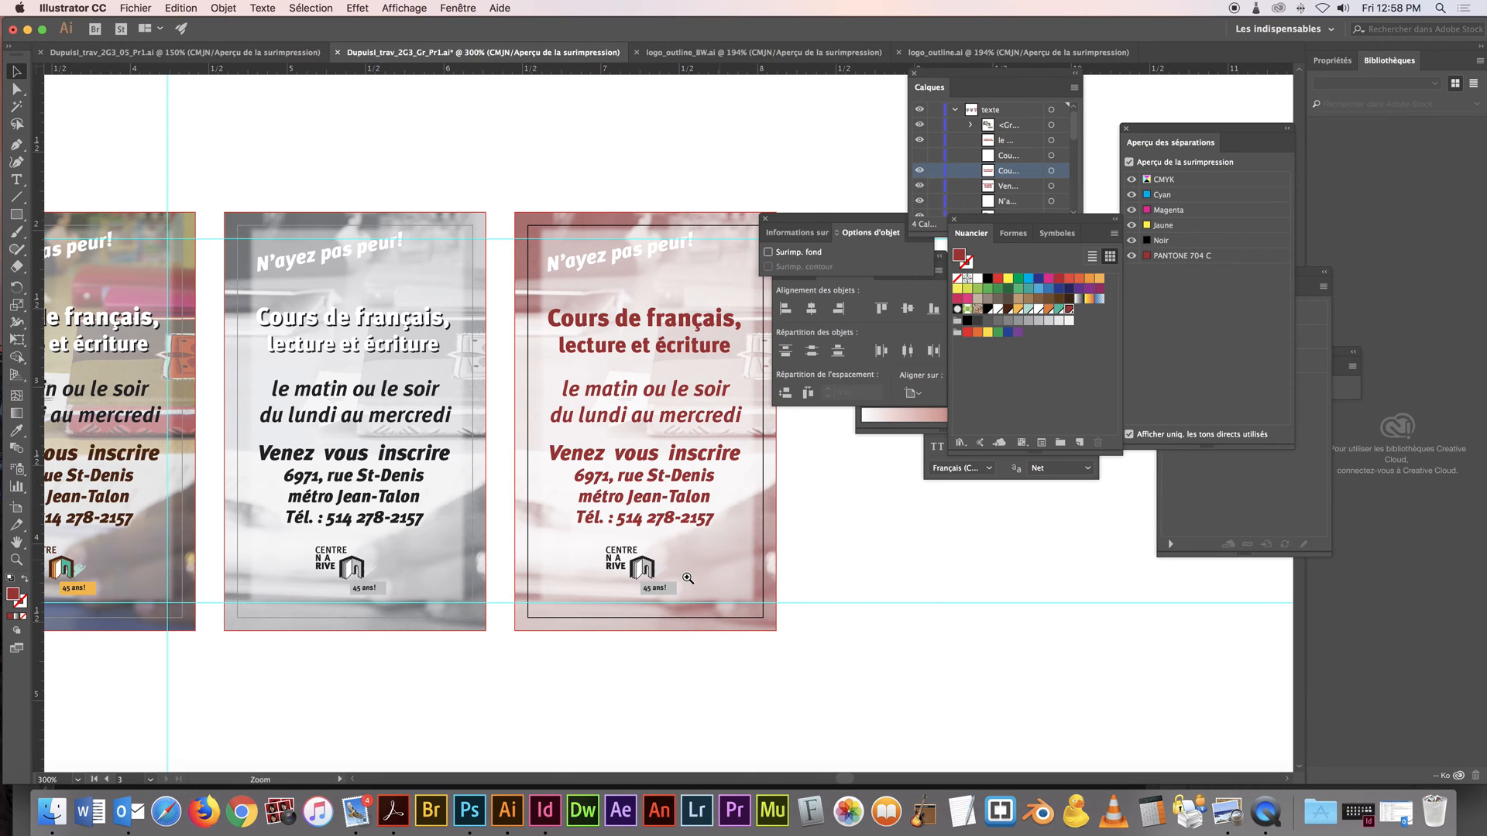
left_click(688, 579)
left_click(562, 445)
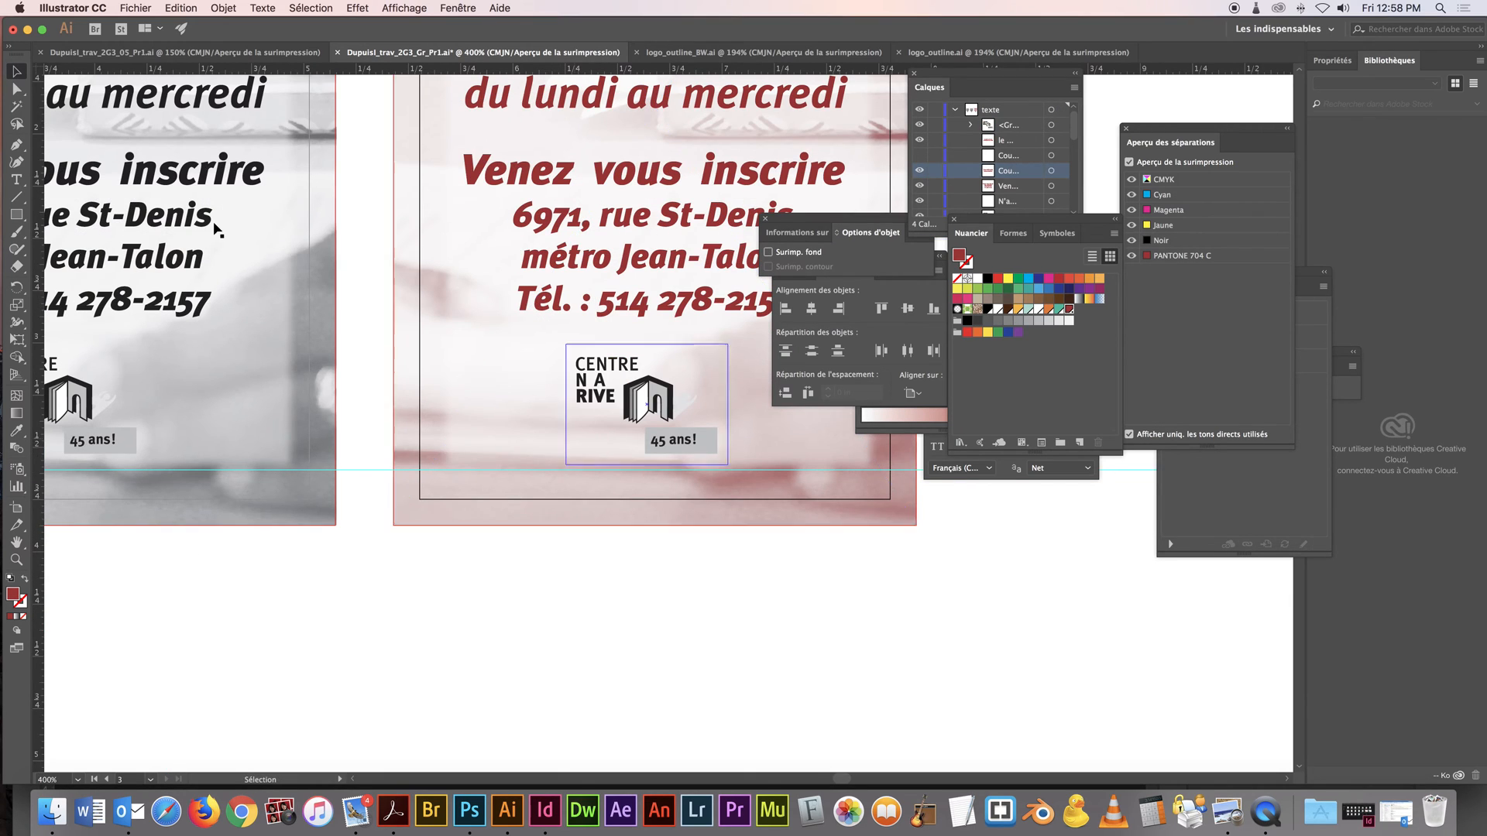
left_click(17, 89)
left_click_drag(21, 93, 78, 108)
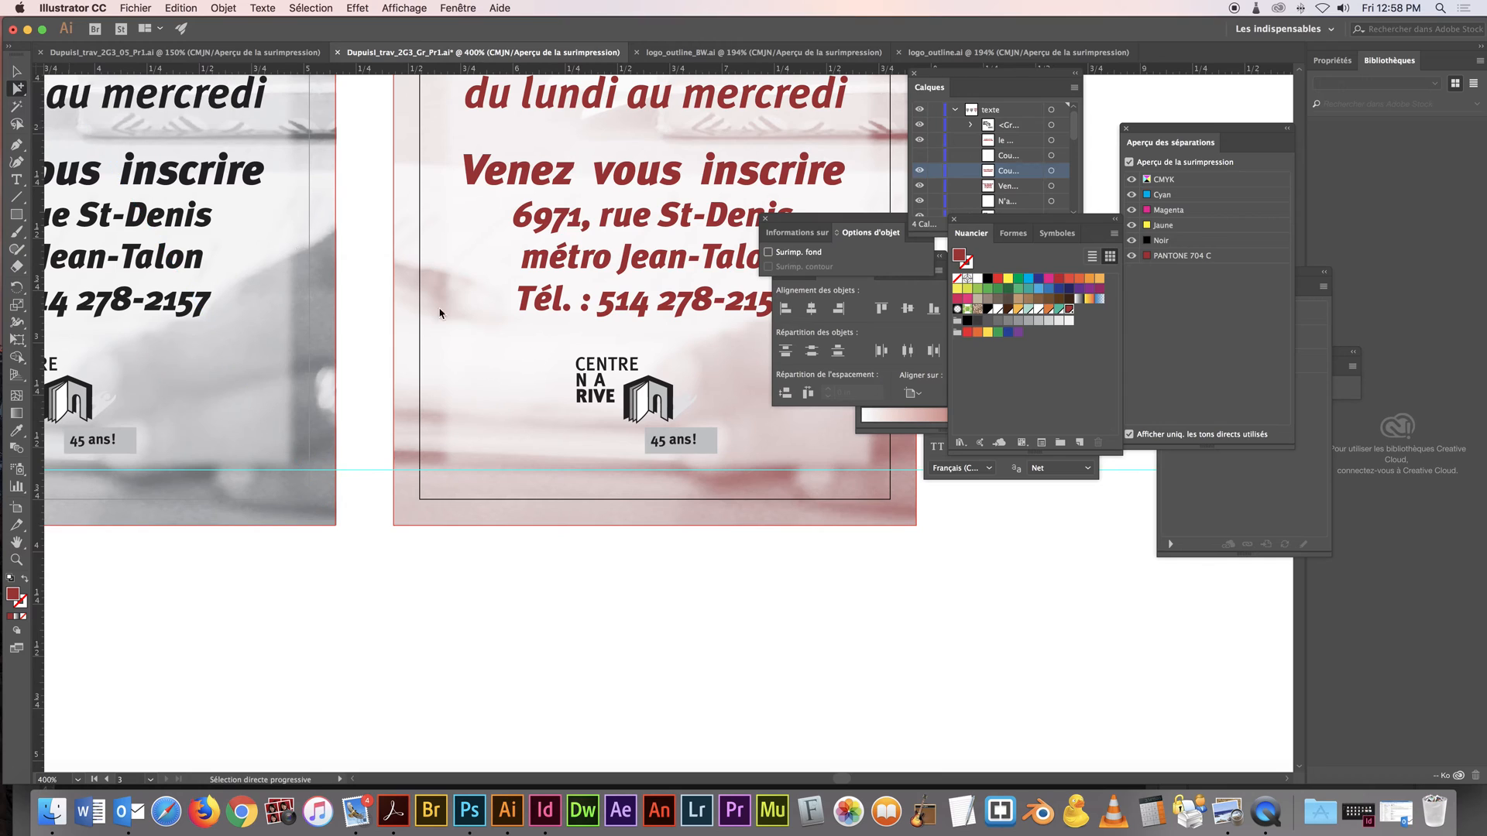
left_click(614, 368, "shift")
left_click(603, 371, "shift")
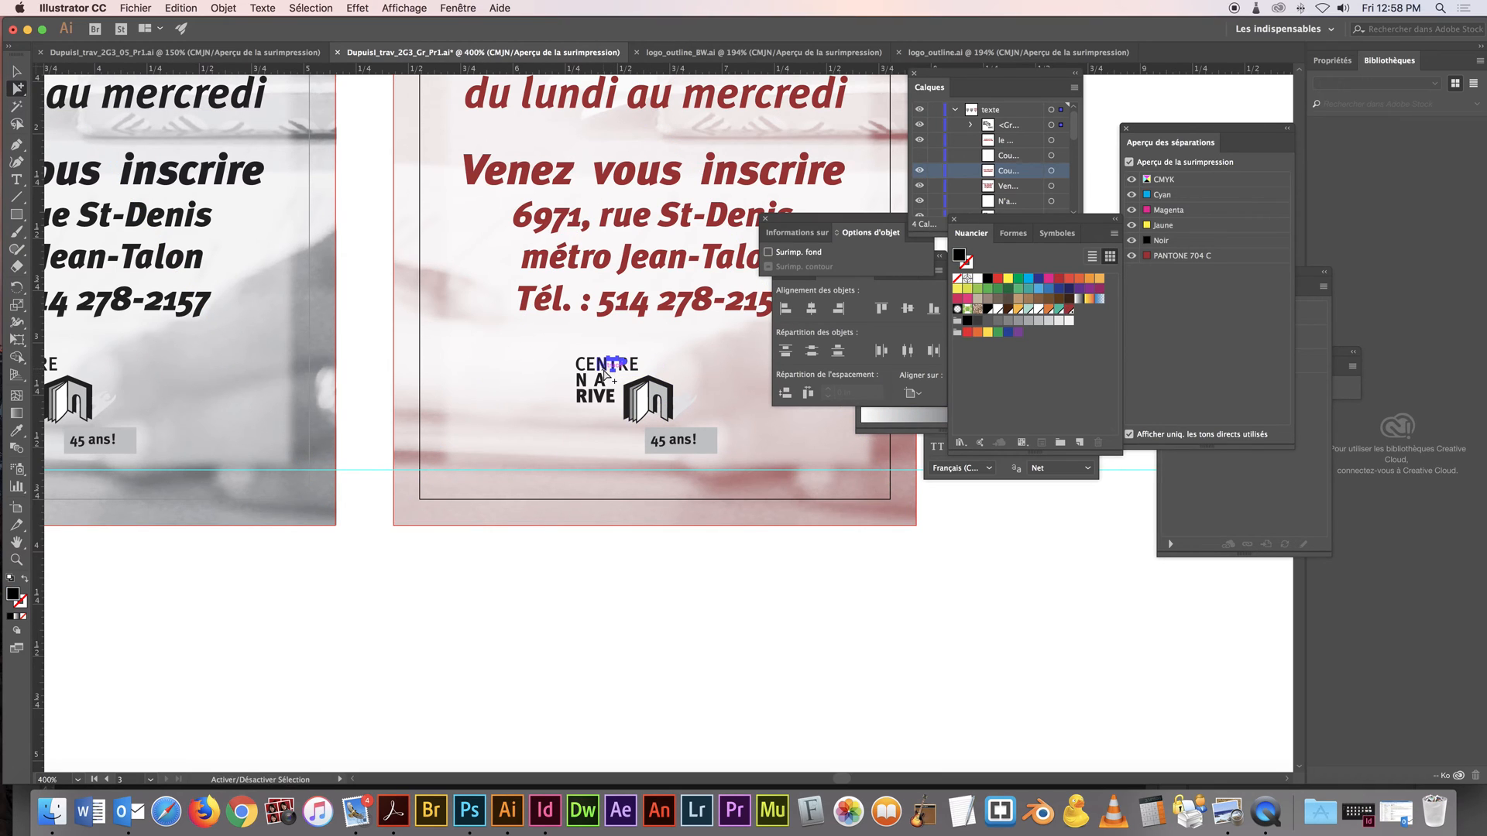
left_click(1070, 310)
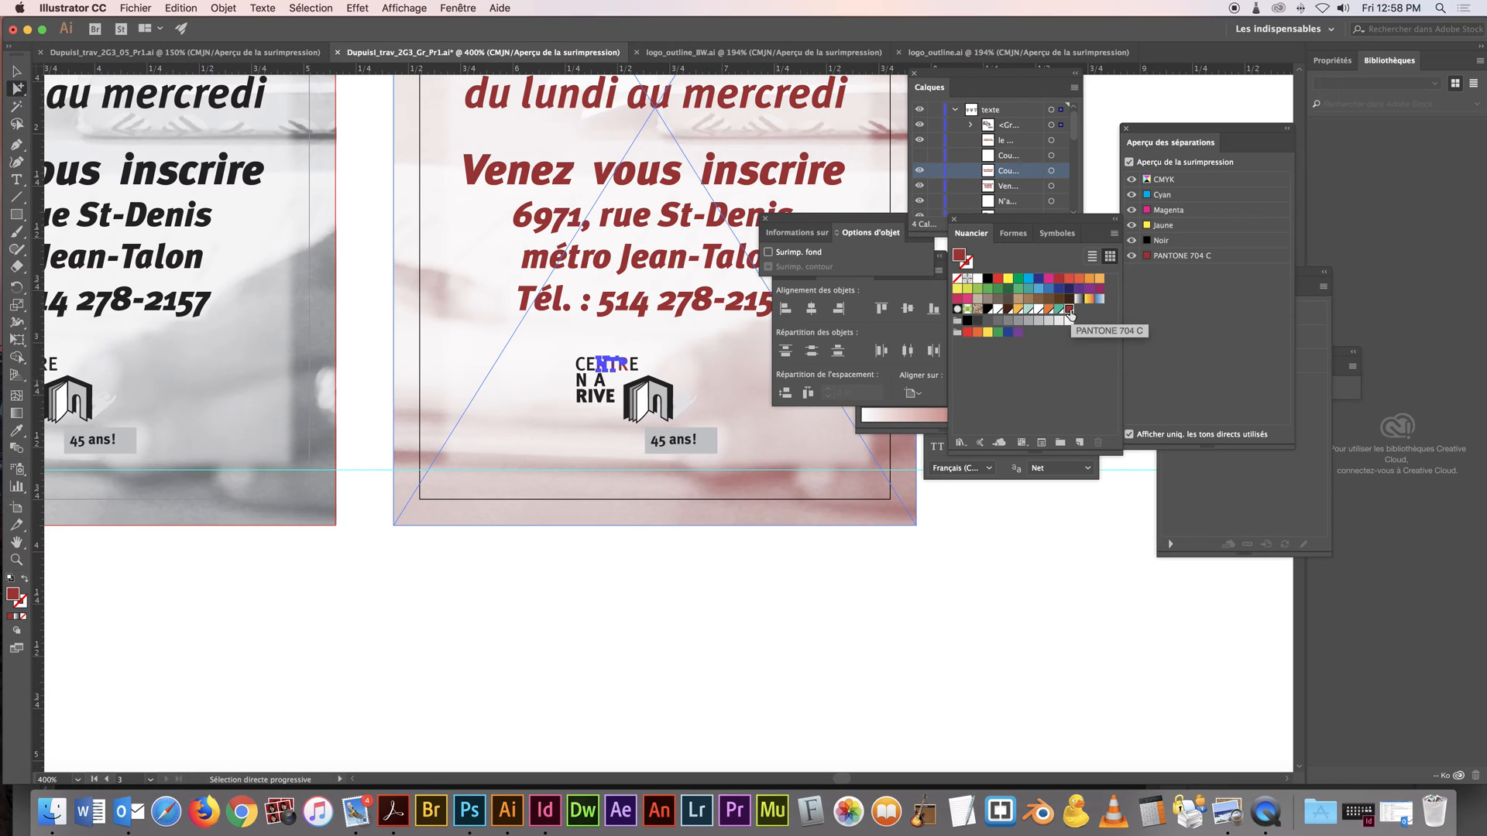
Fill the logo's first letters C and E, its second line and the word RIVE with PANTONE 704 C
left_click(589, 367)
left_click(582, 370, "shift")
left_click(581, 380, "shift")
left_click(597, 384, "shift")
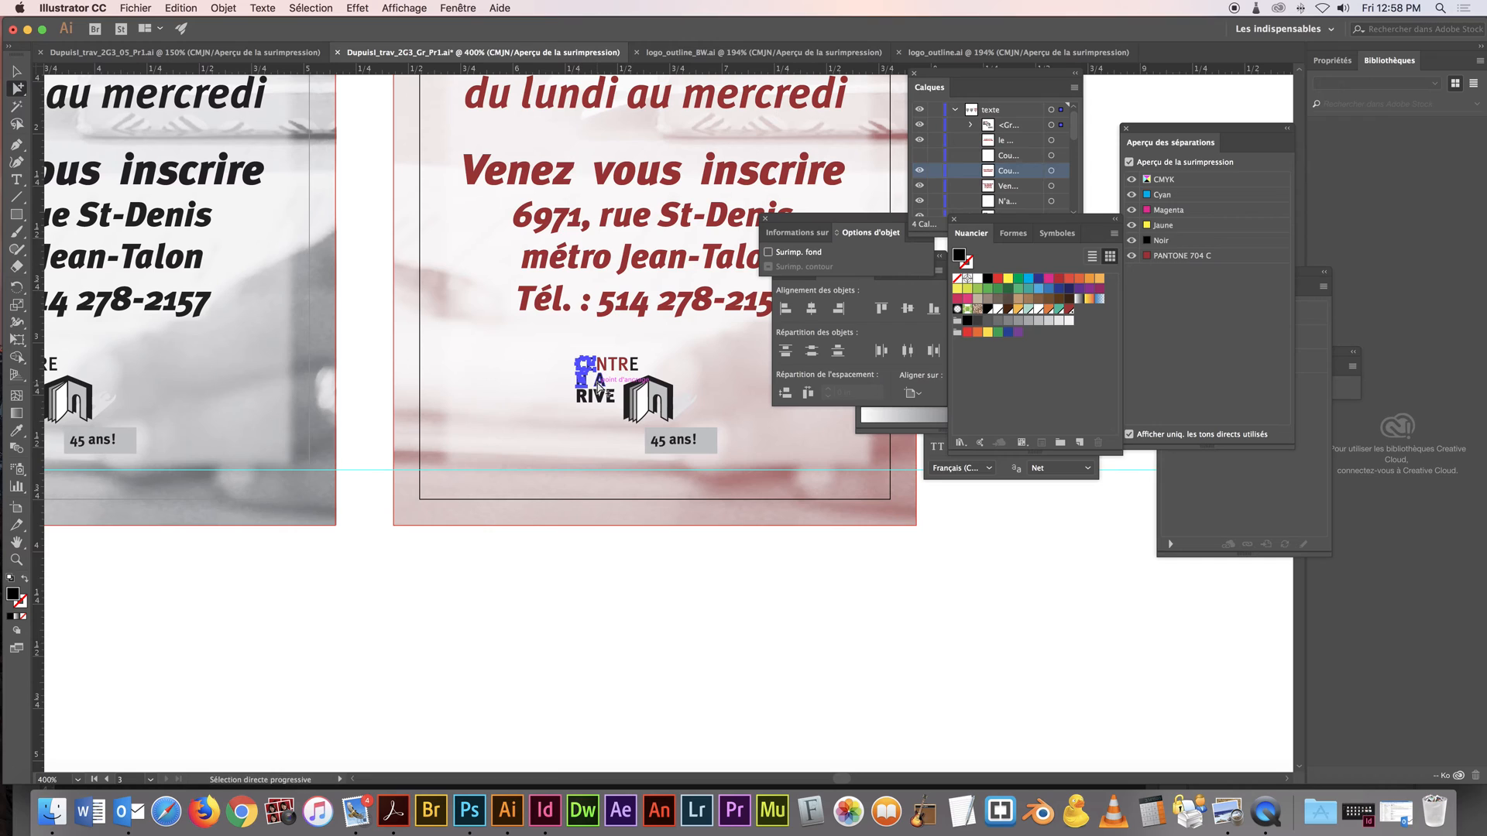
left_click(585, 399, "shift")
left_click(583, 400, "shift")
left_click(599, 401, "shift")
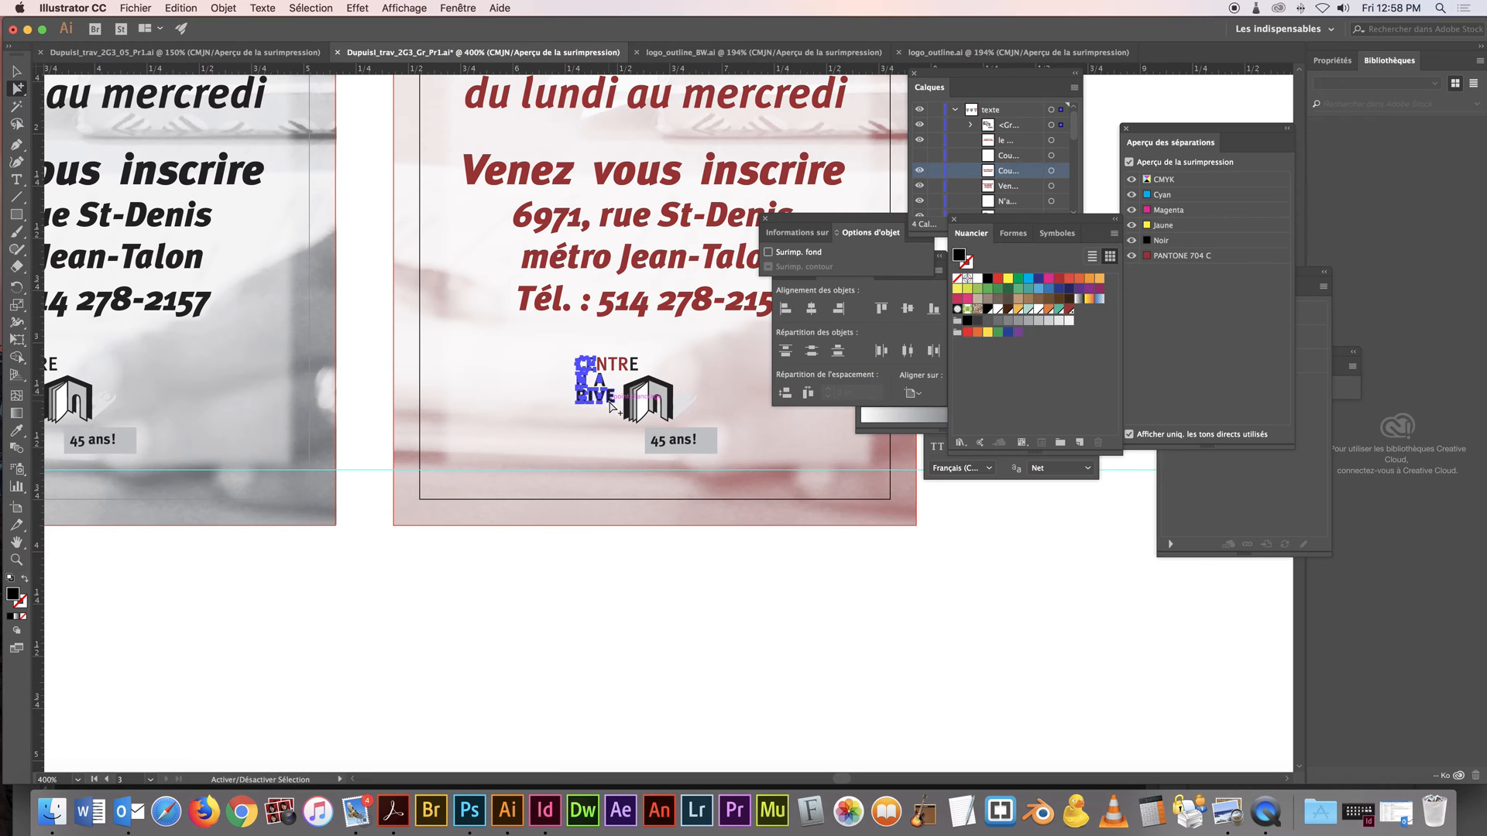
left_click(609, 401, "shift")
left_click(1070, 310)
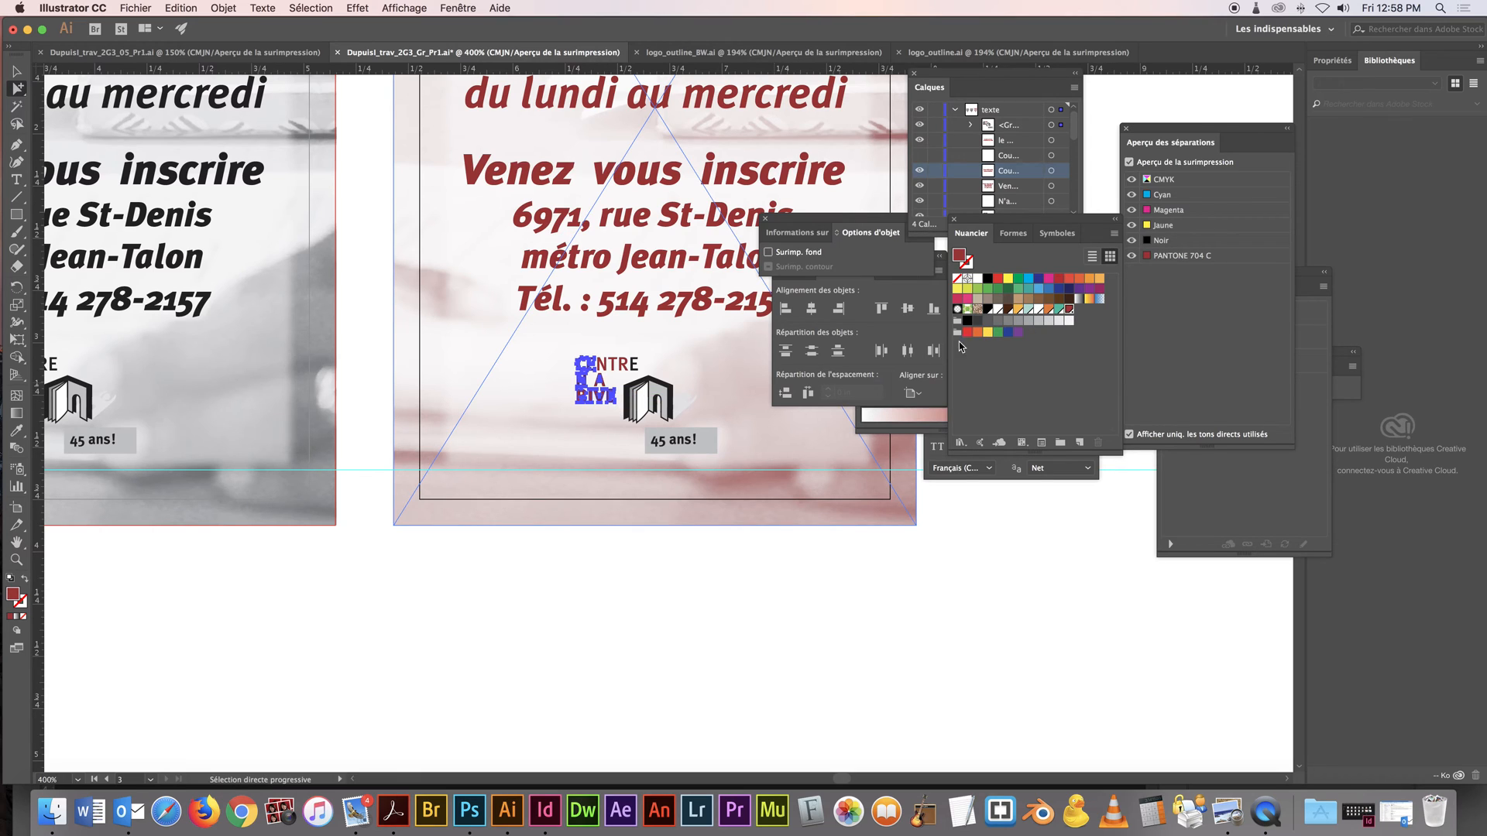
Fill the rectangle behind "45 ans!" in the logo with PANTONE 704 C at a 47% tint
left_click(713, 440)
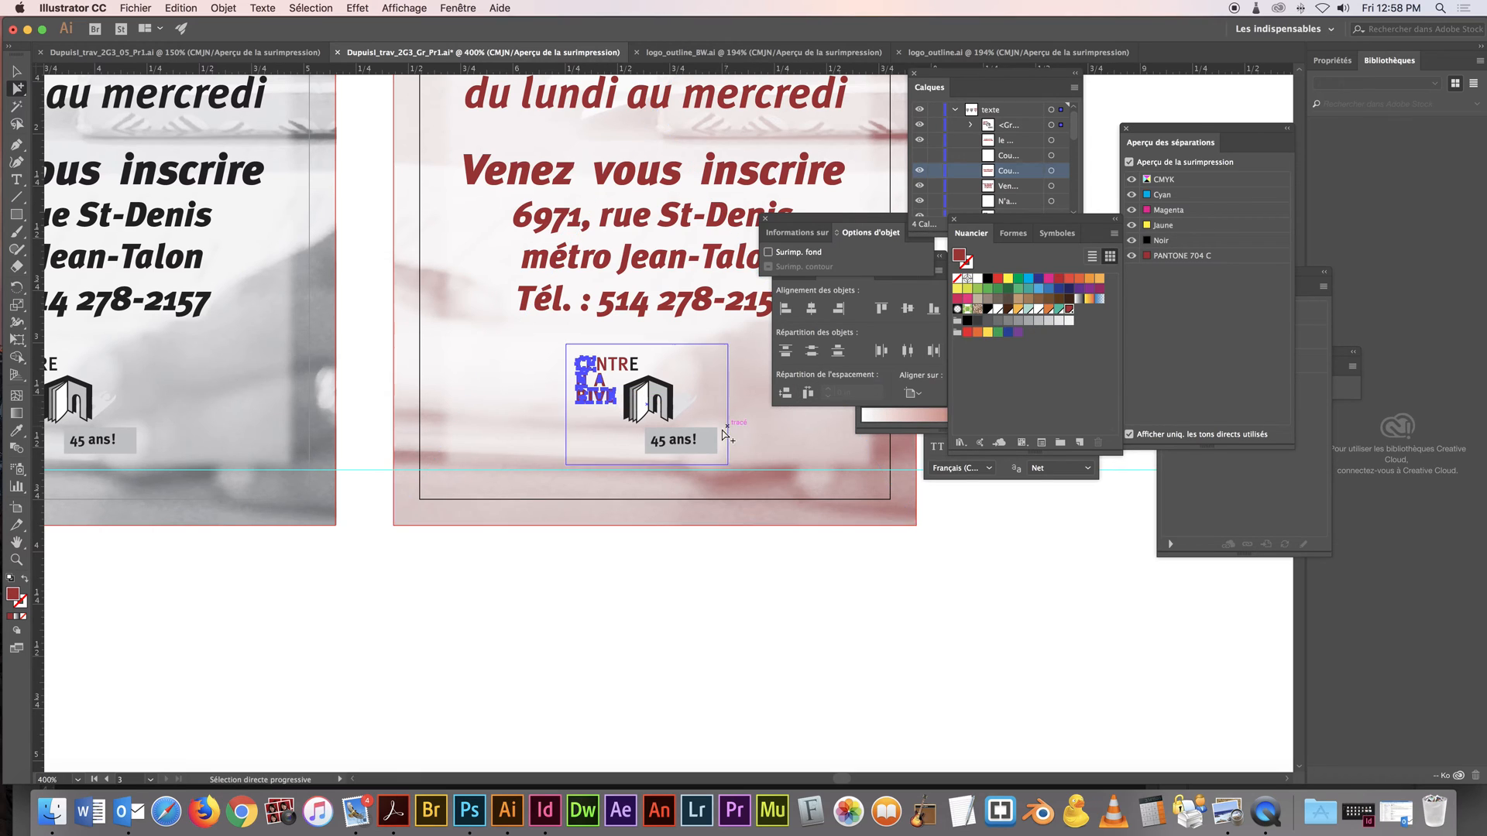
left_click(1070, 310)
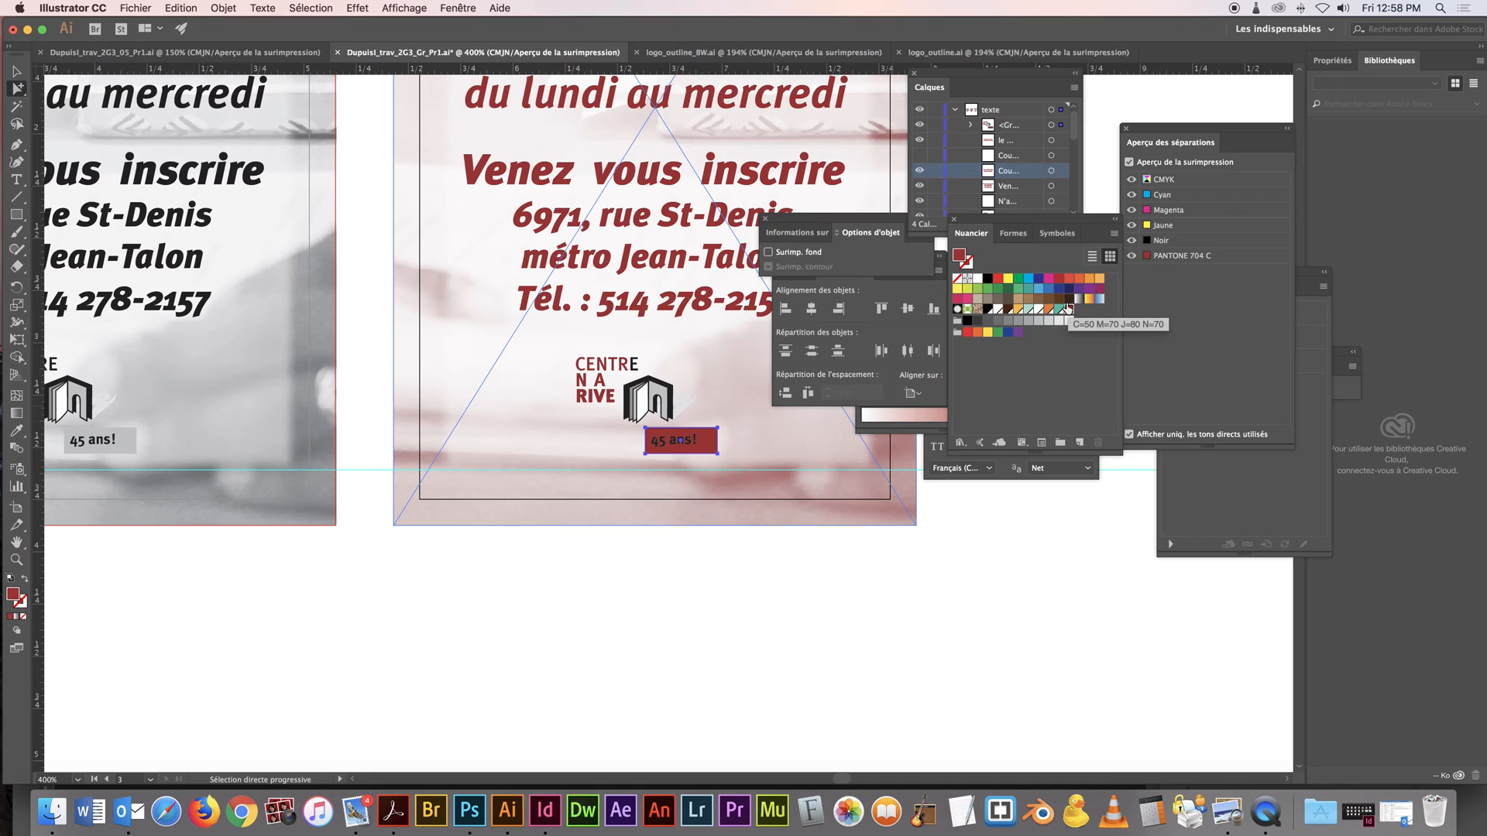
left_click_drag(1048, 241, 1067, 397)
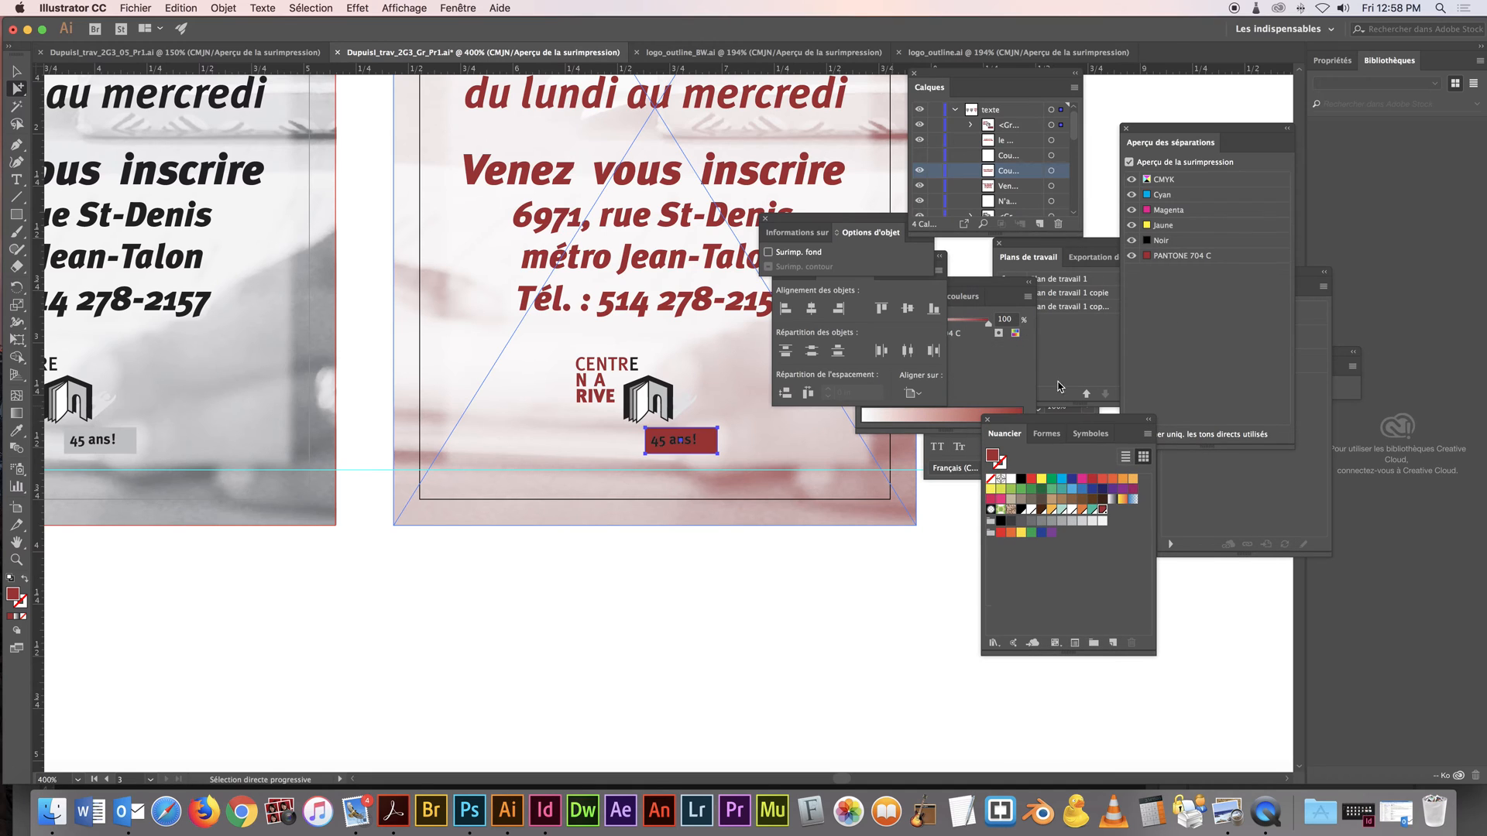
left_click(1001, 361)
left_click_drag(989, 323, 950, 328)
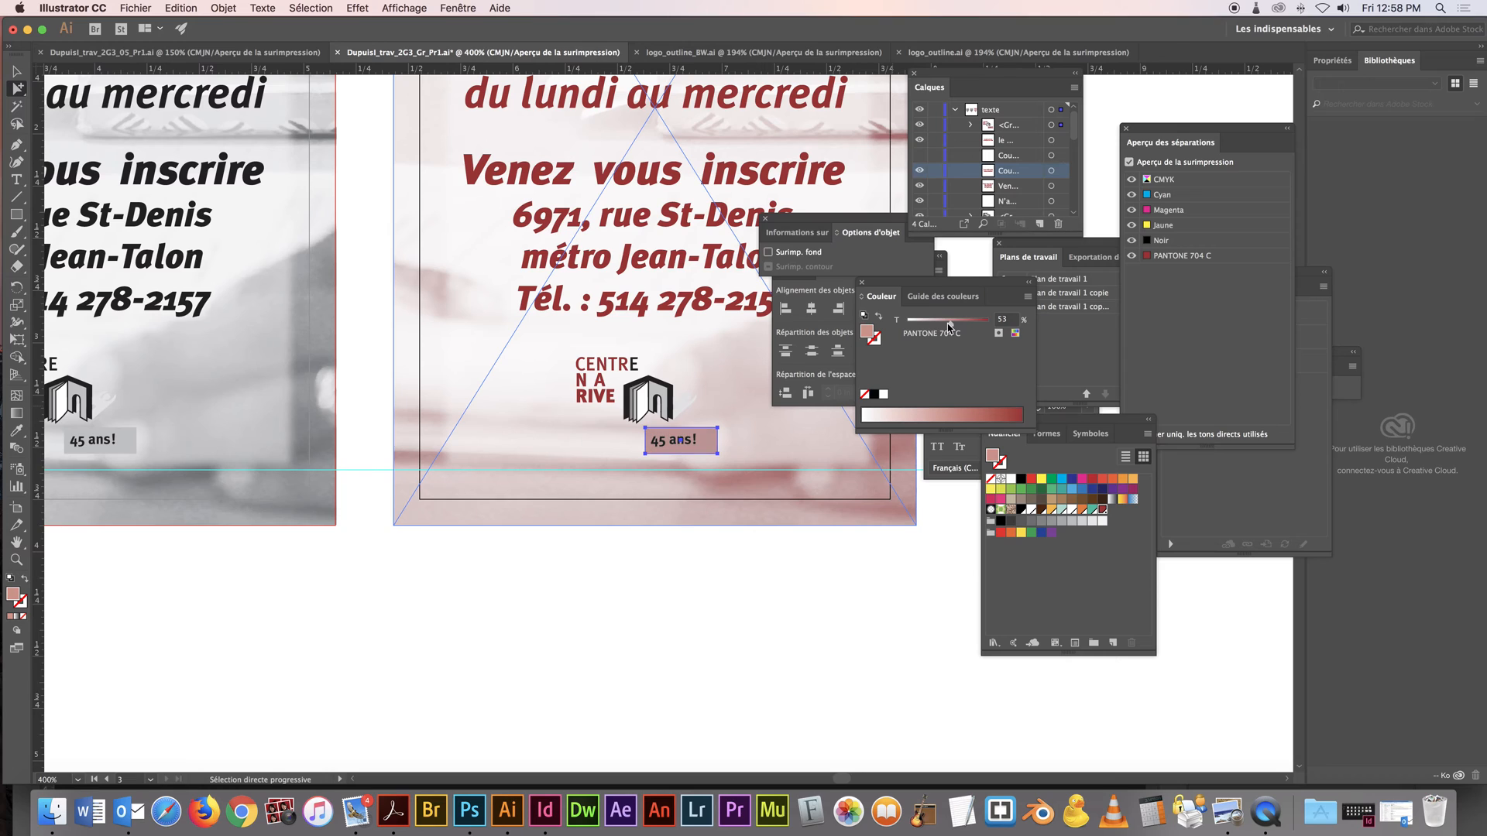
left_click_drag(954, 326, 945, 326)
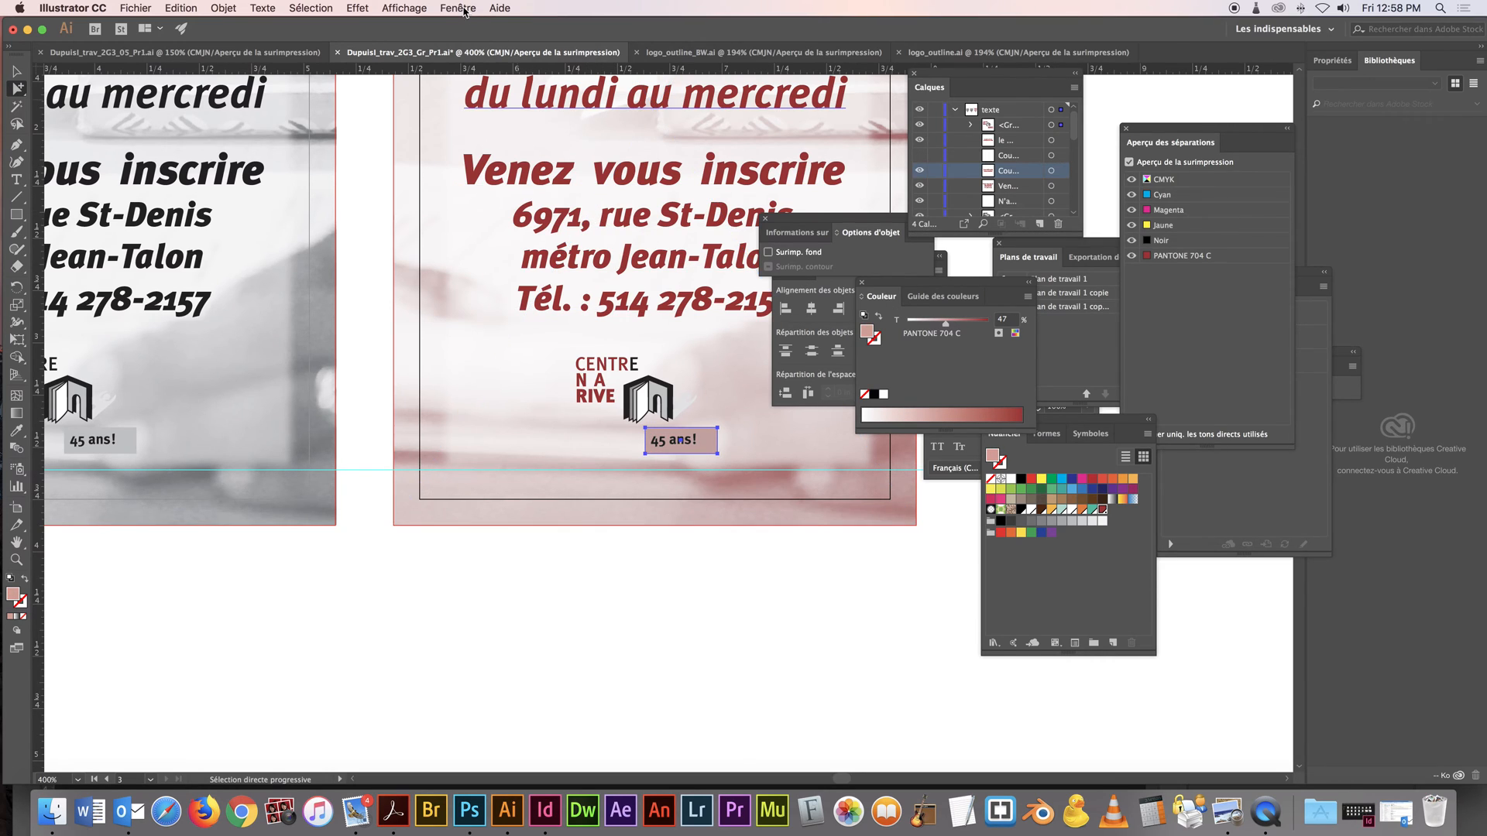
Show the object properties and check the opacity of the rectangle behind "45 ans!"
left_click(458, 9)
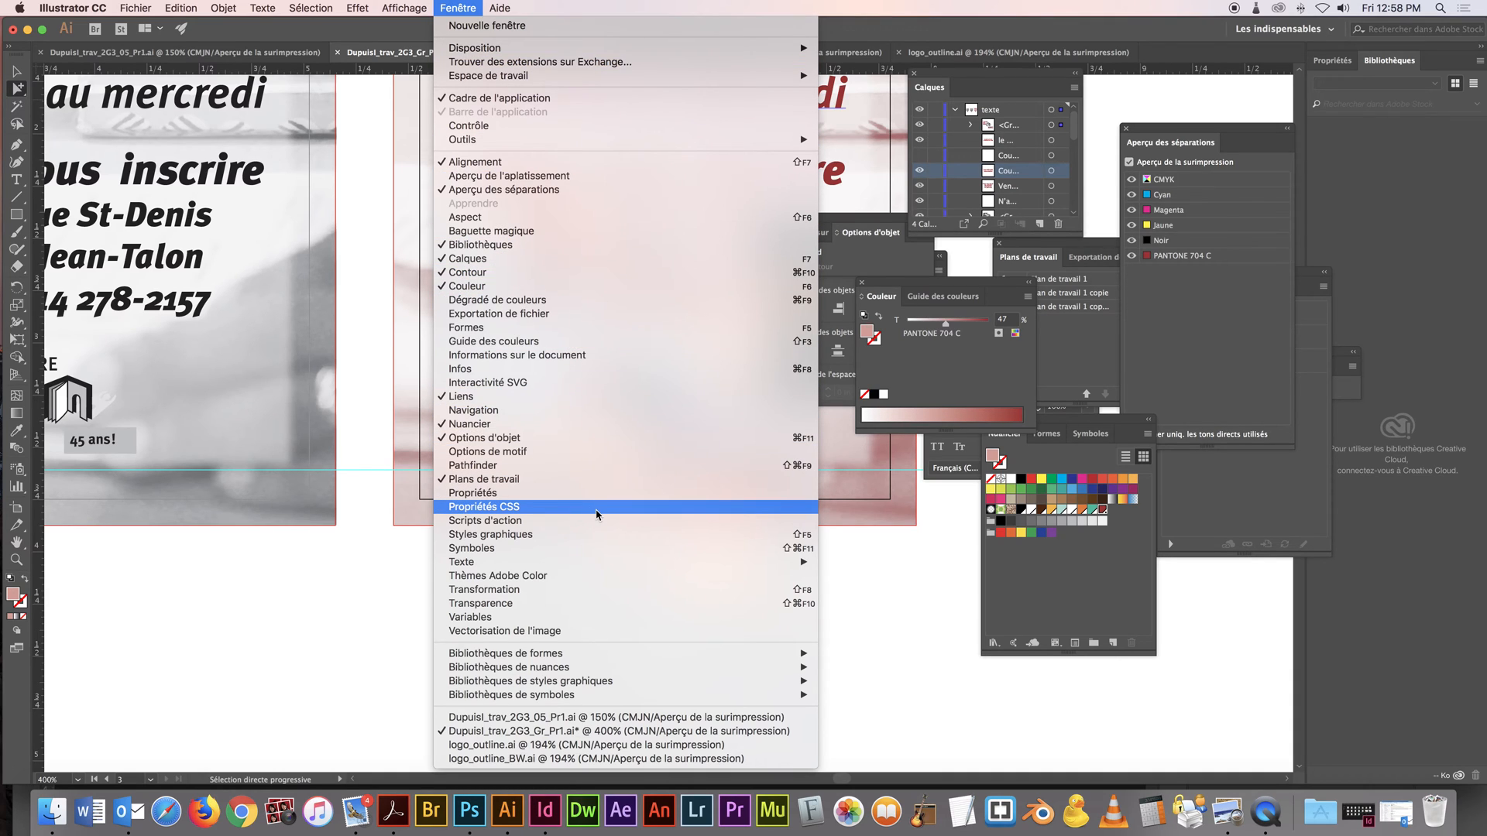
left_click(596, 493)
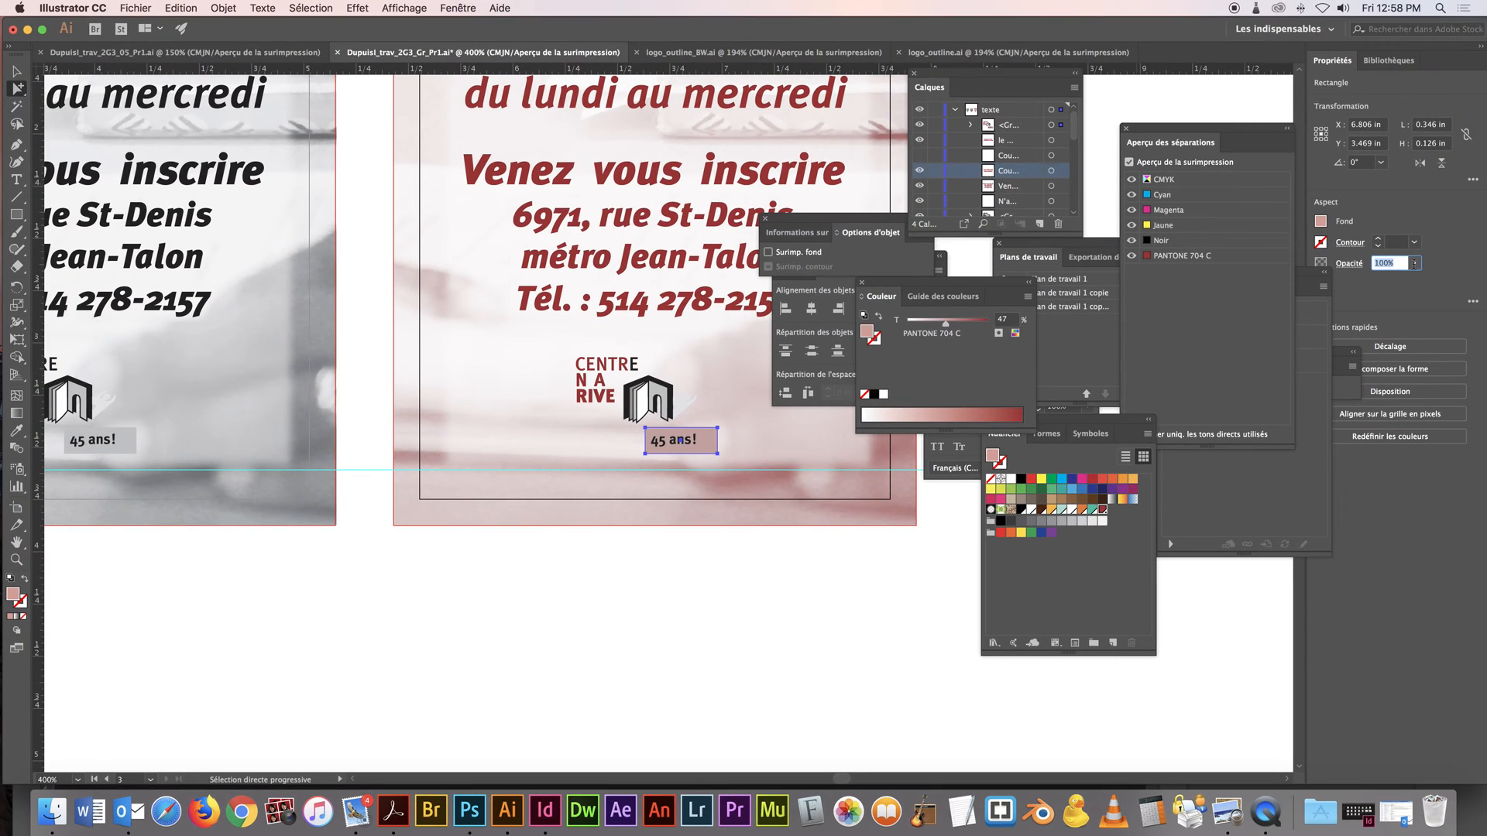
left_click(1414, 264)
left_click_drag(1414, 282, 1448, 270)
Select the "45 ans!" characters of the third artboard's logo and fill them with white
left_click(679, 444)
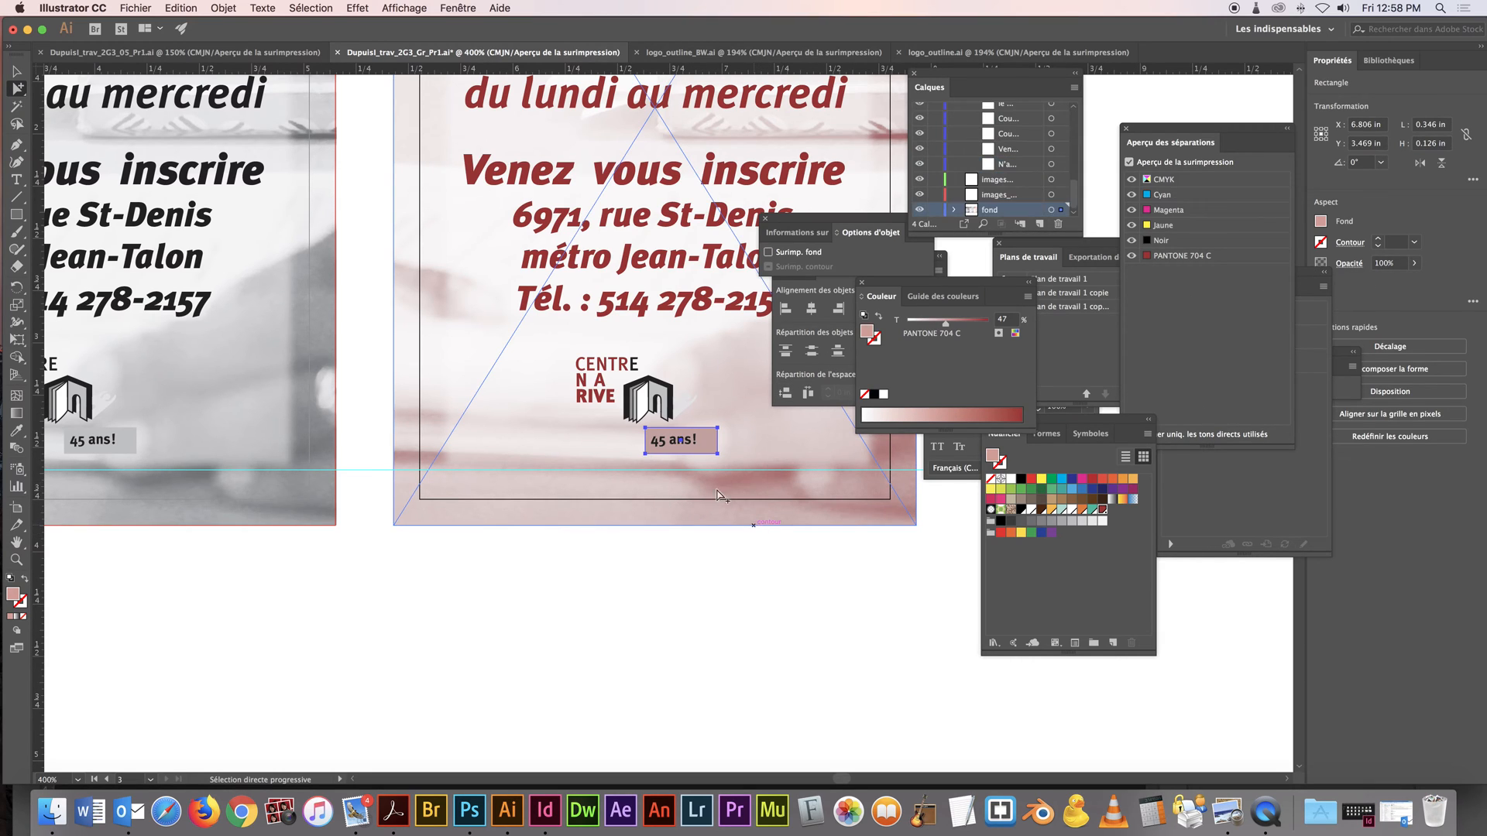
left_click(680, 442)
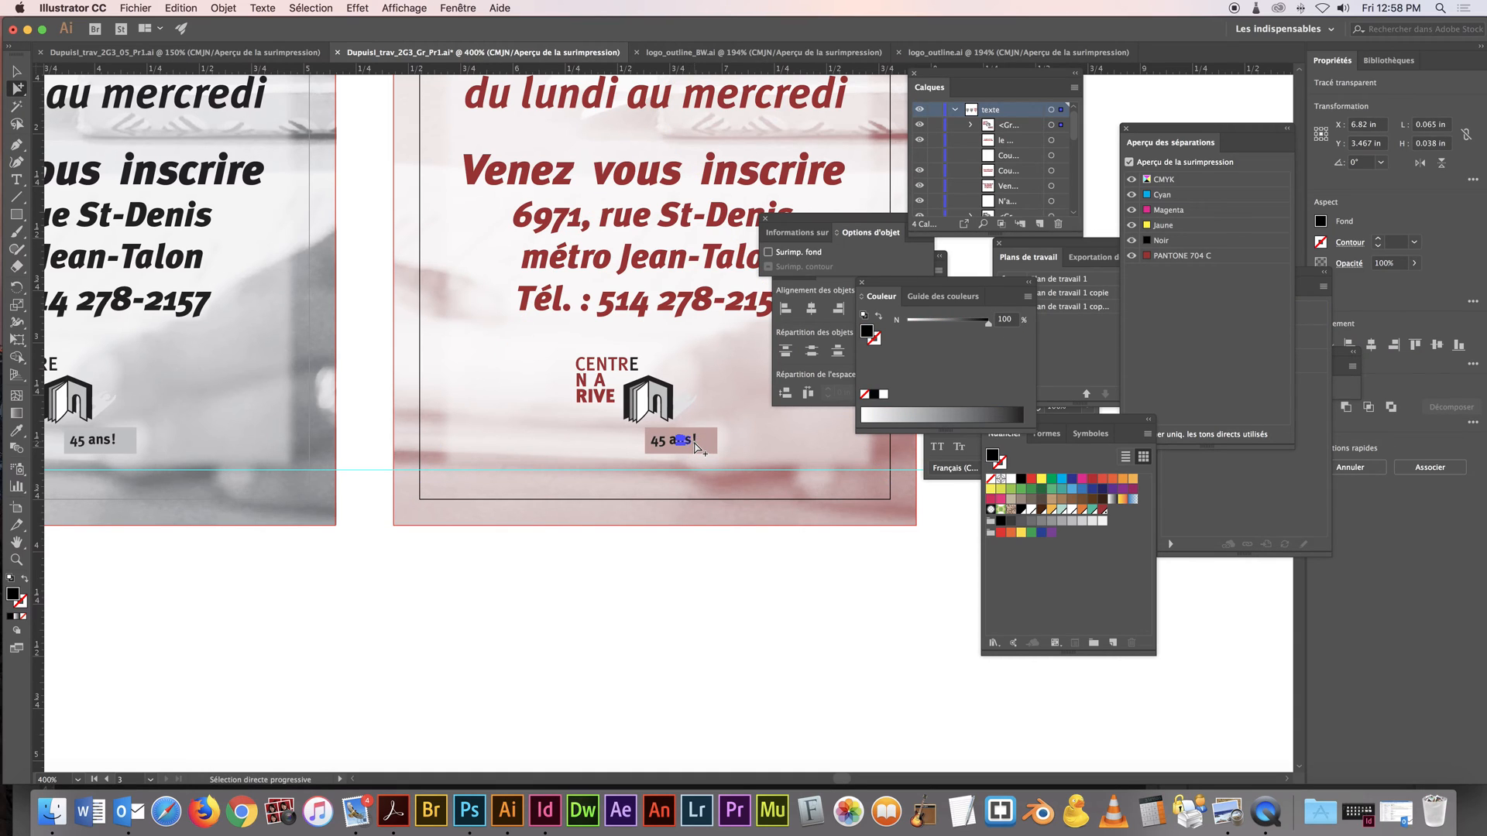
left_click_drag(988, 330, 907, 329)
left_click(733, 581)
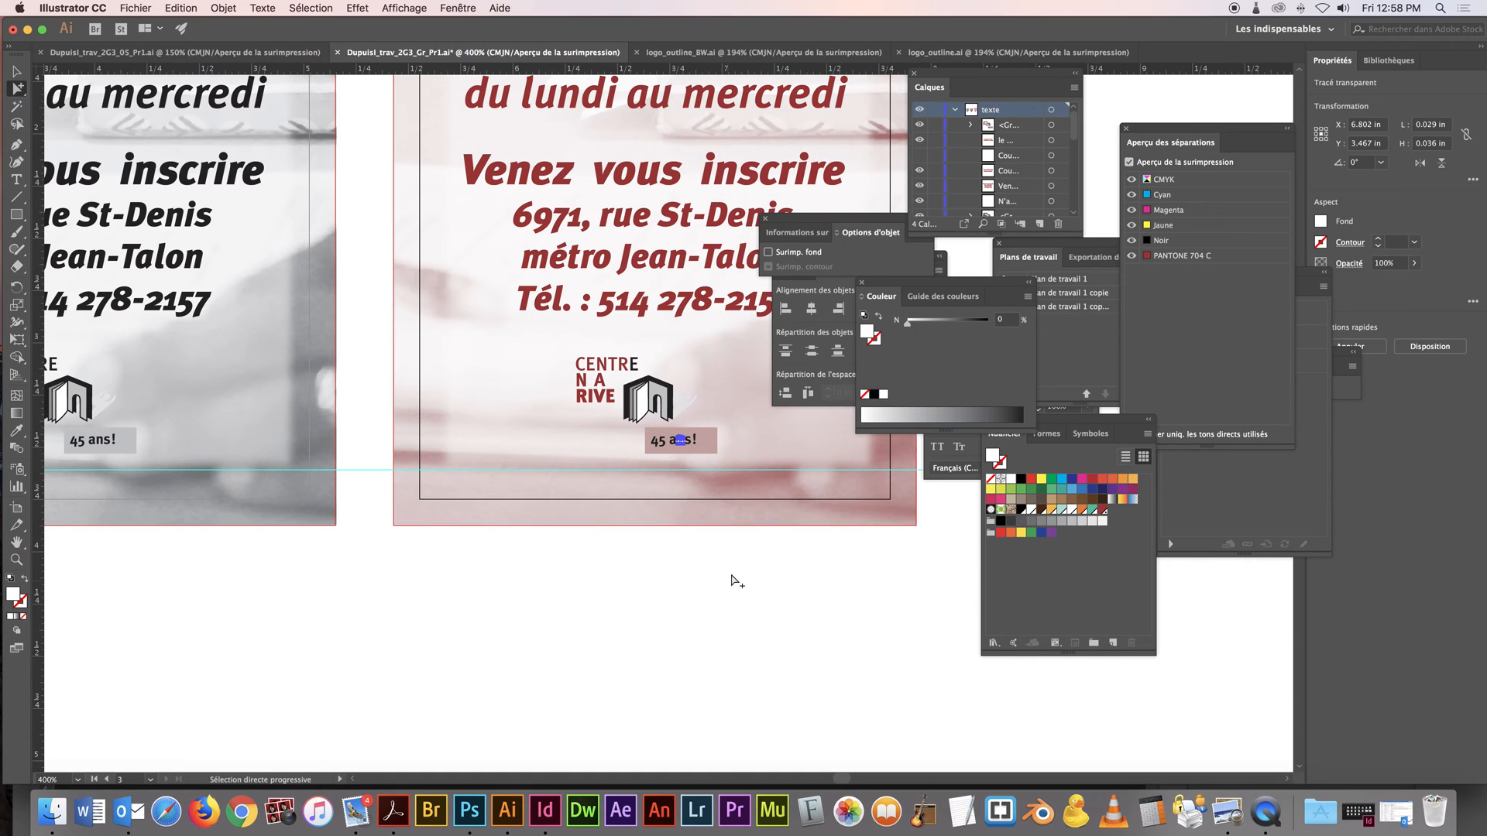
left_click(690, 446)
left_click(677, 448, "shift")
left_click(663, 446, "shift")
left_click(655, 448, "shift")
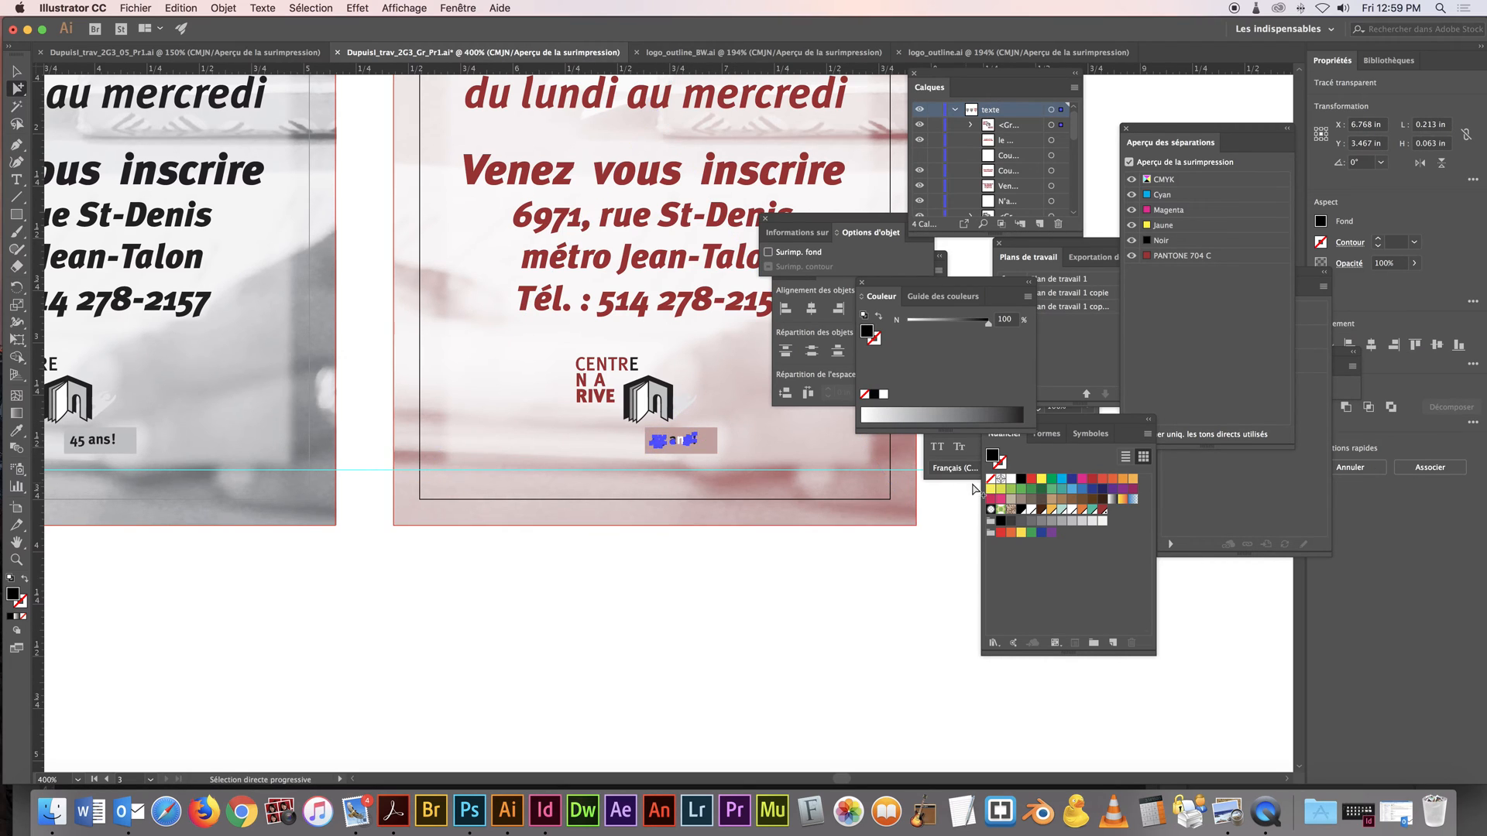
left_click(1011, 478)
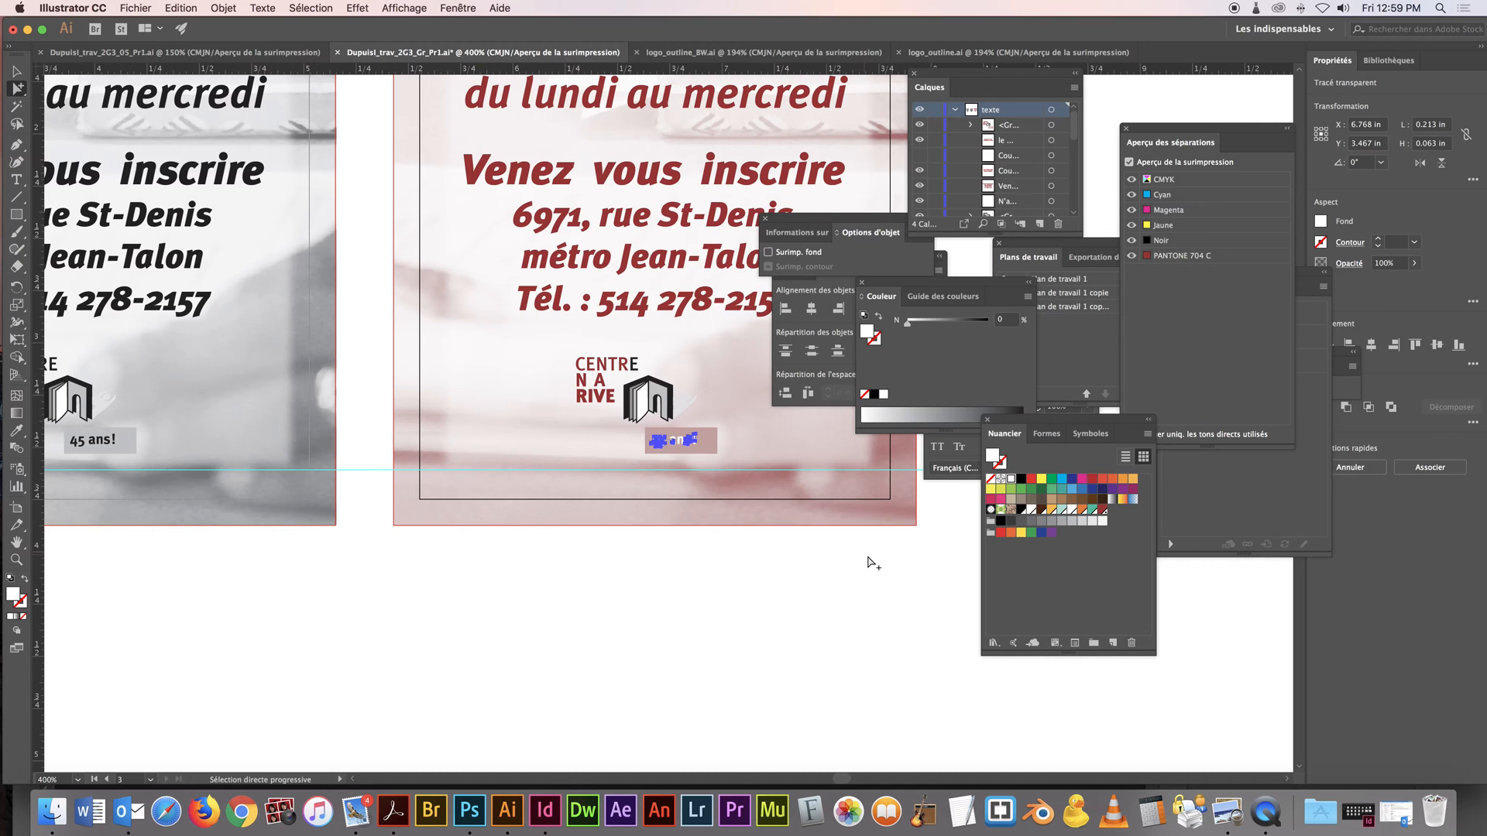
left_click(870, 564)
Fill the last E of CENTRE and the outline of the logo's book icon with PANTONE 704 C
left_click(633, 364)
left_click(1011, 481)
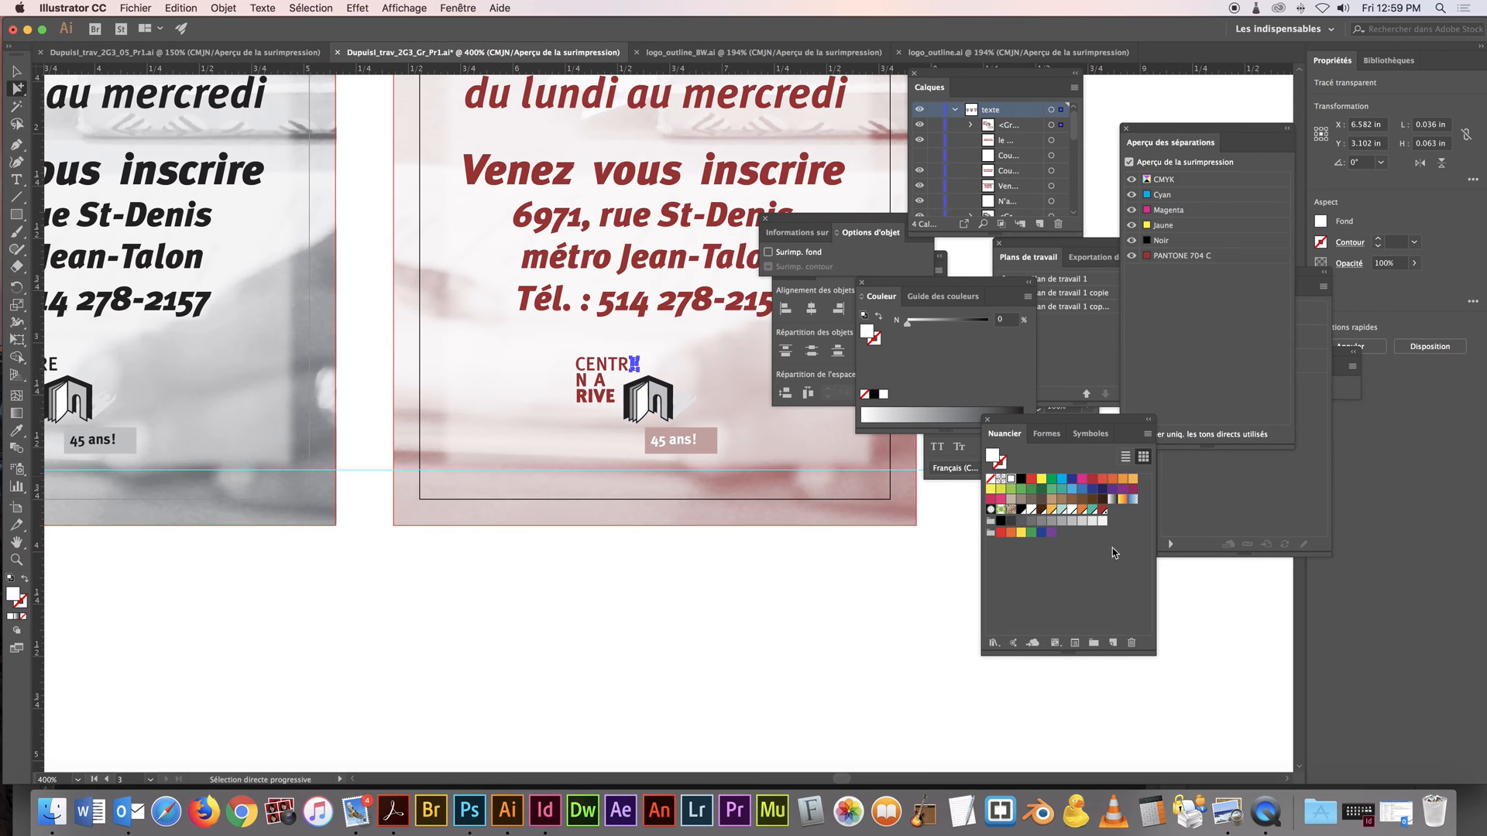
left_click(1105, 512)
left_click(630, 408)
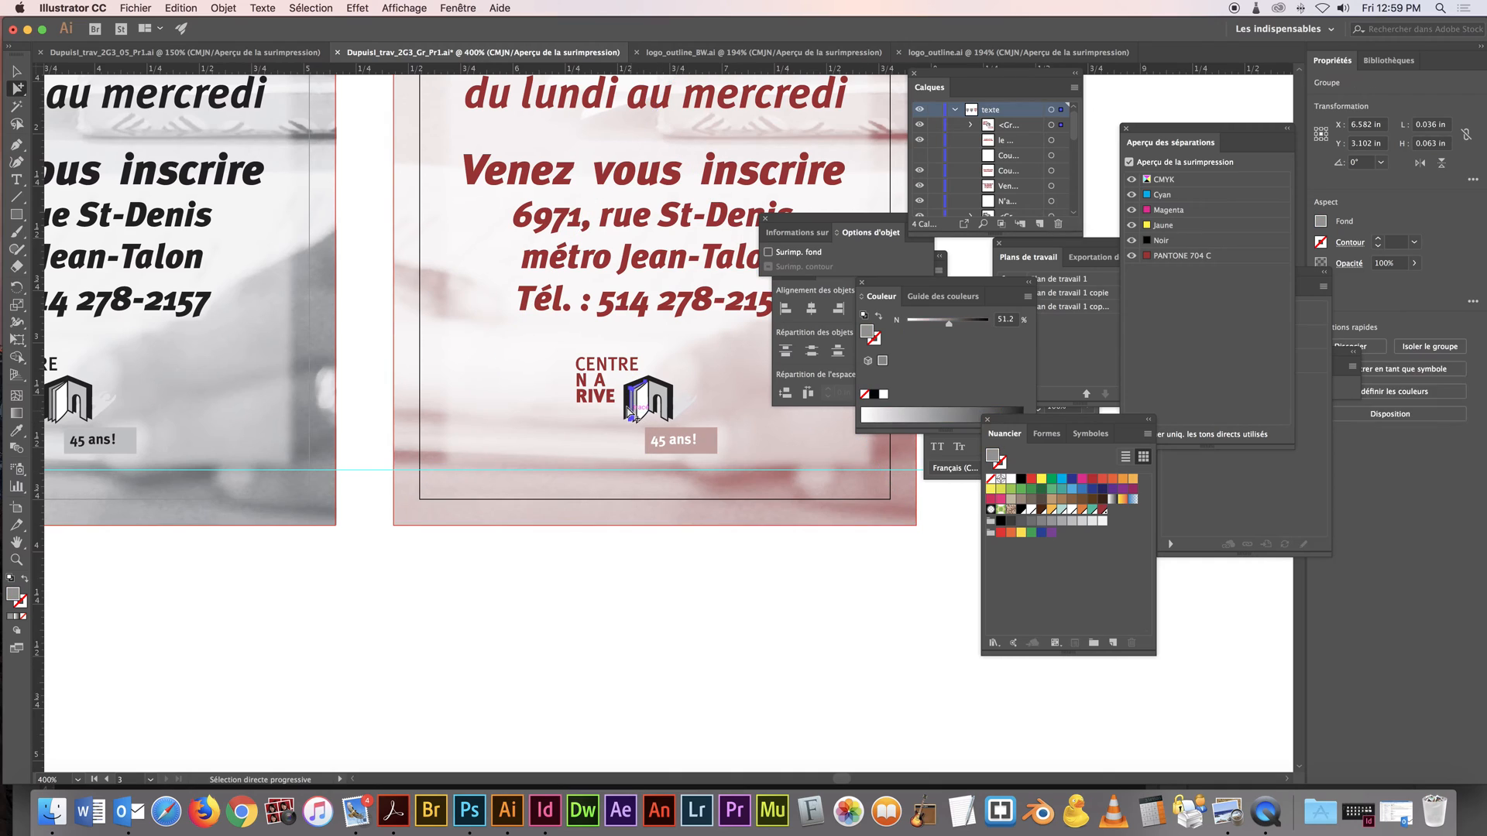
left_click(630, 408)
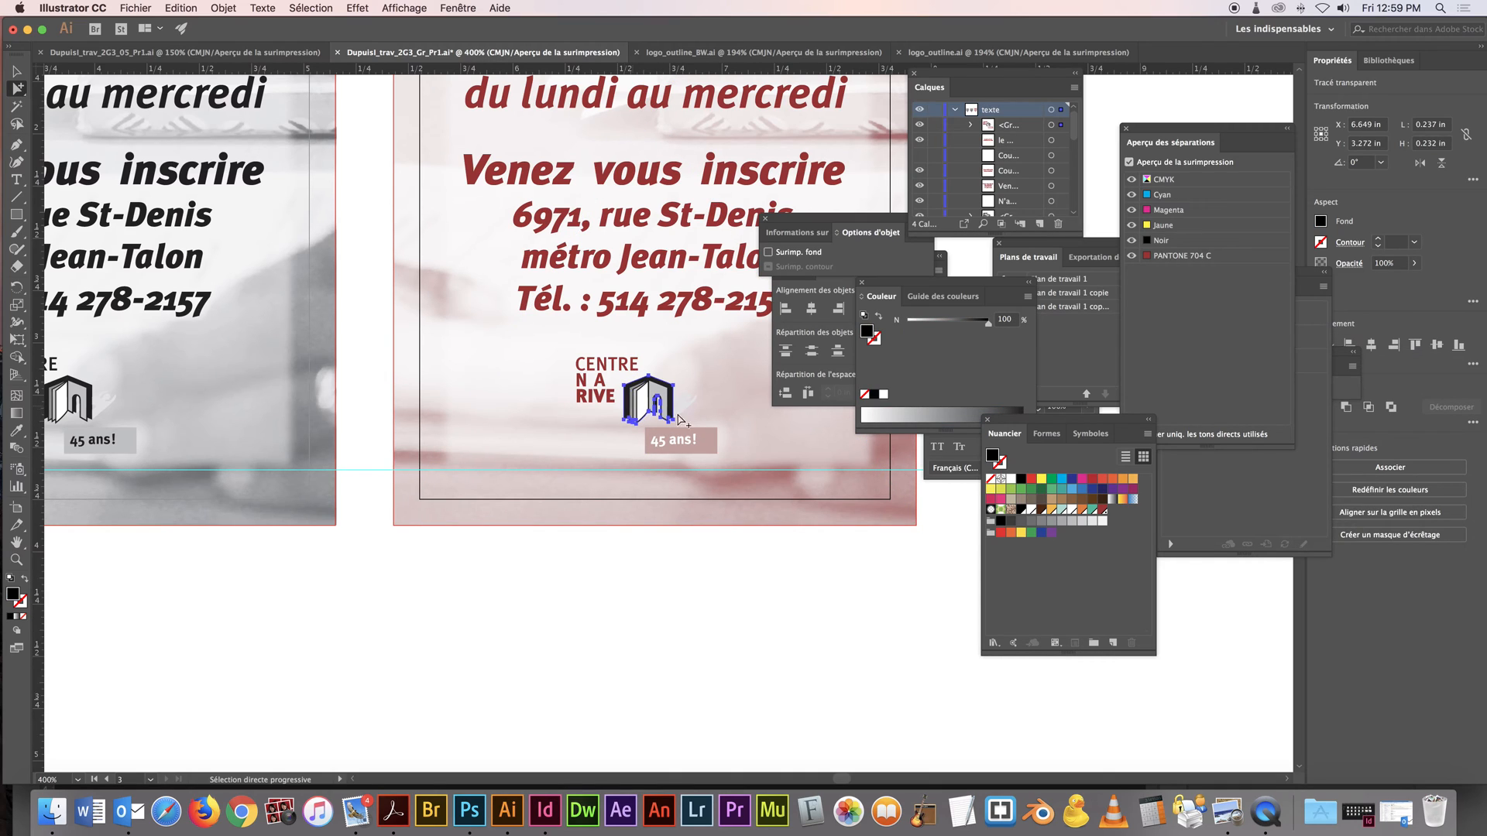
left_click(1105, 512)
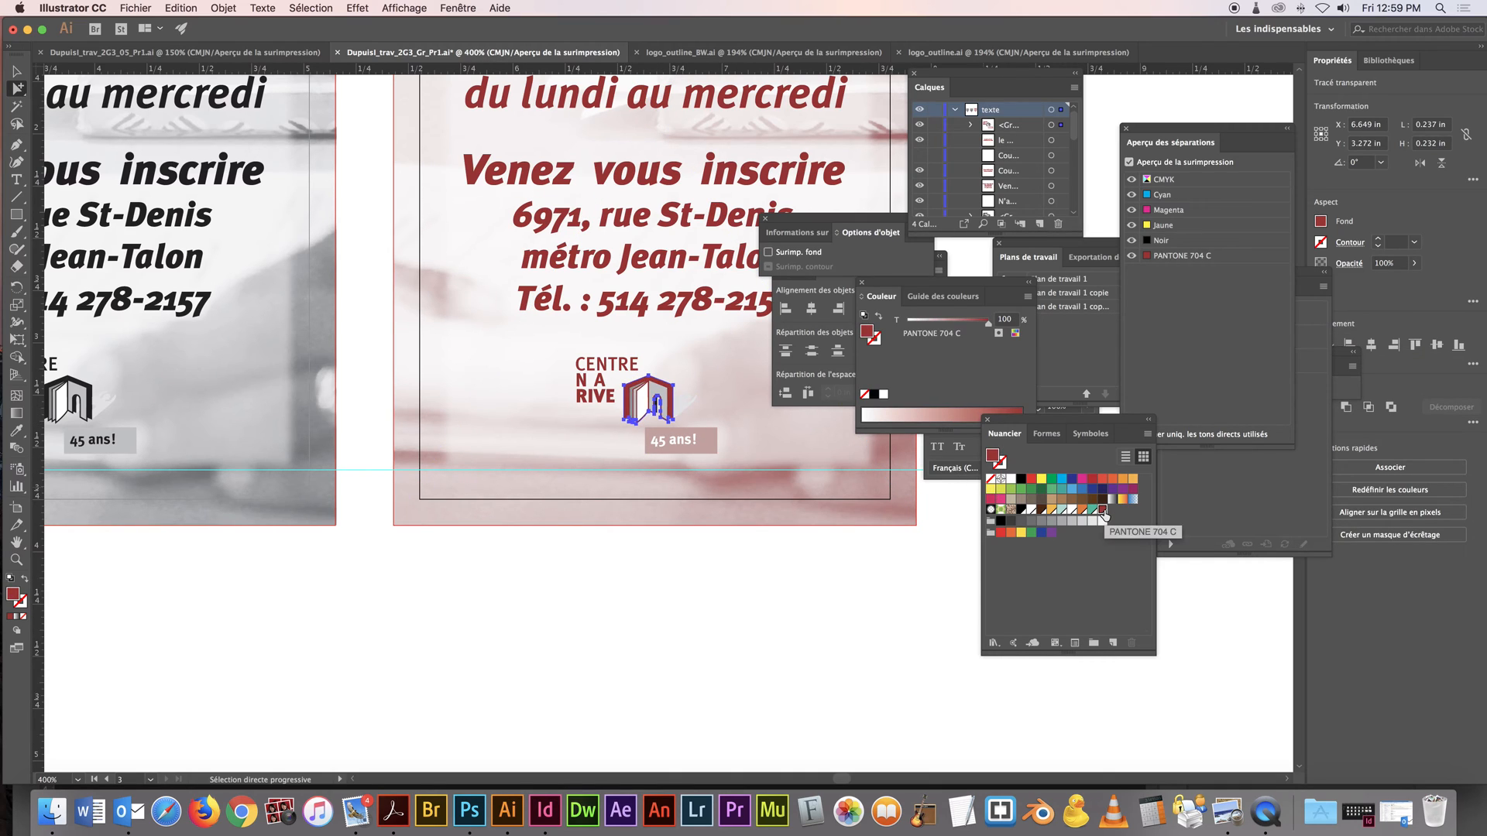
Fill the book icon's inner shapes with PANTONE 704 C, setting a 26% tint on the page group and 36% on the door panel
left_click(669, 407)
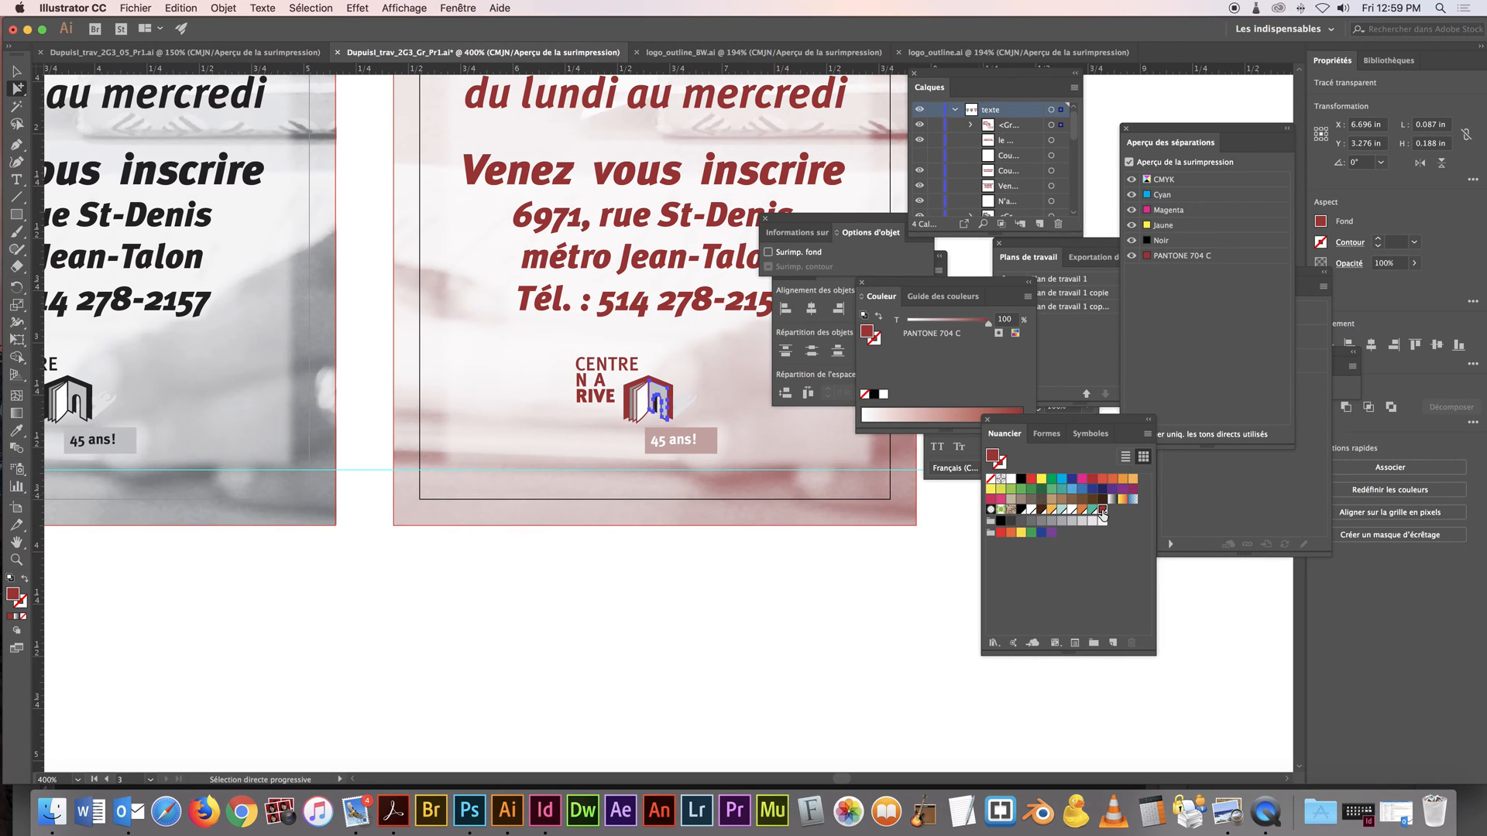
left_click(884, 394)
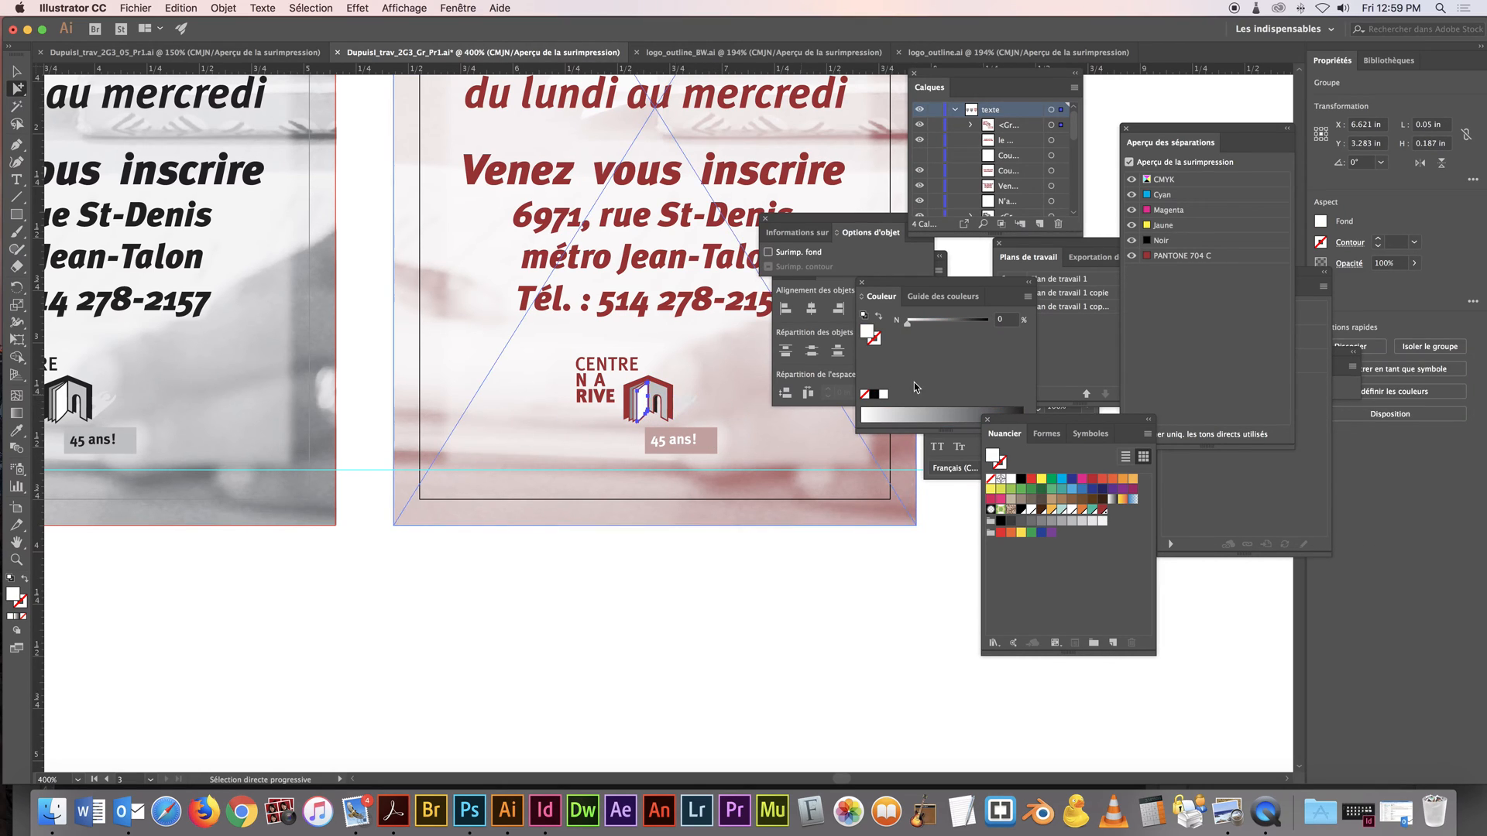
left_click(1104, 512)
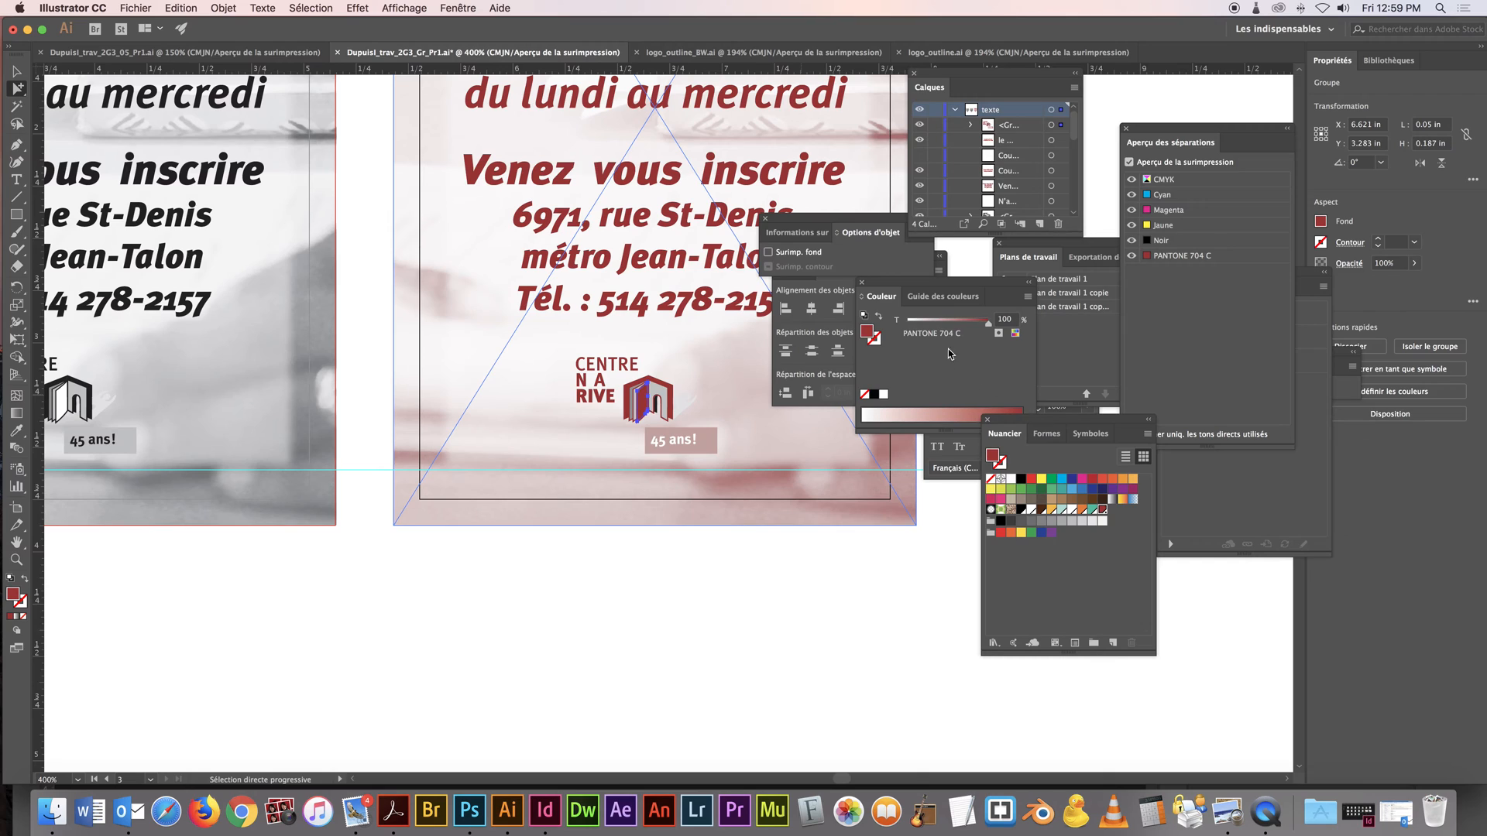
left_click_drag(988, 329, 930, 327)
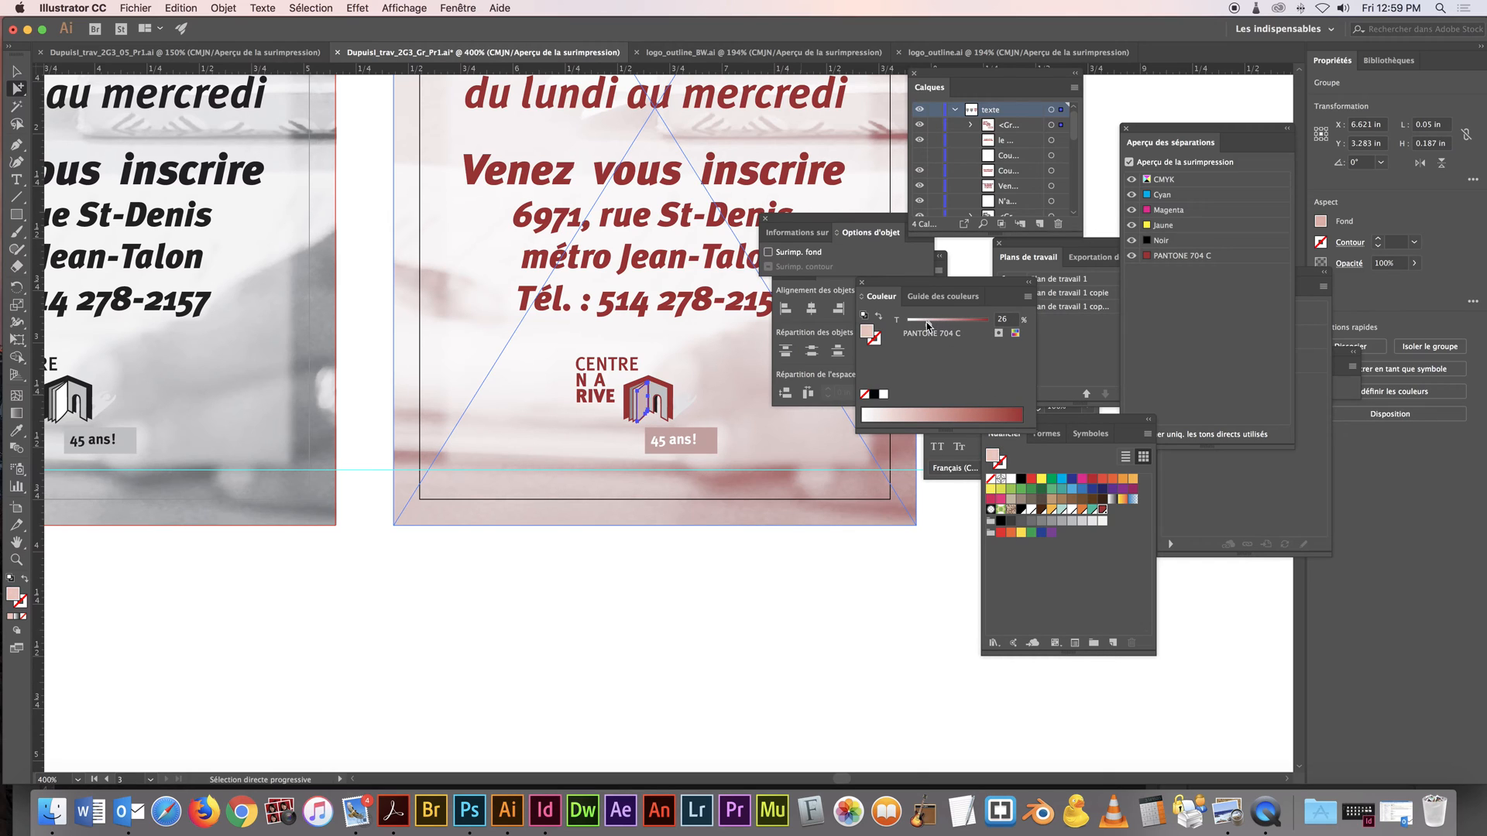
left_click(667, 402)
left_click_drag(984, 330, 936, 327)
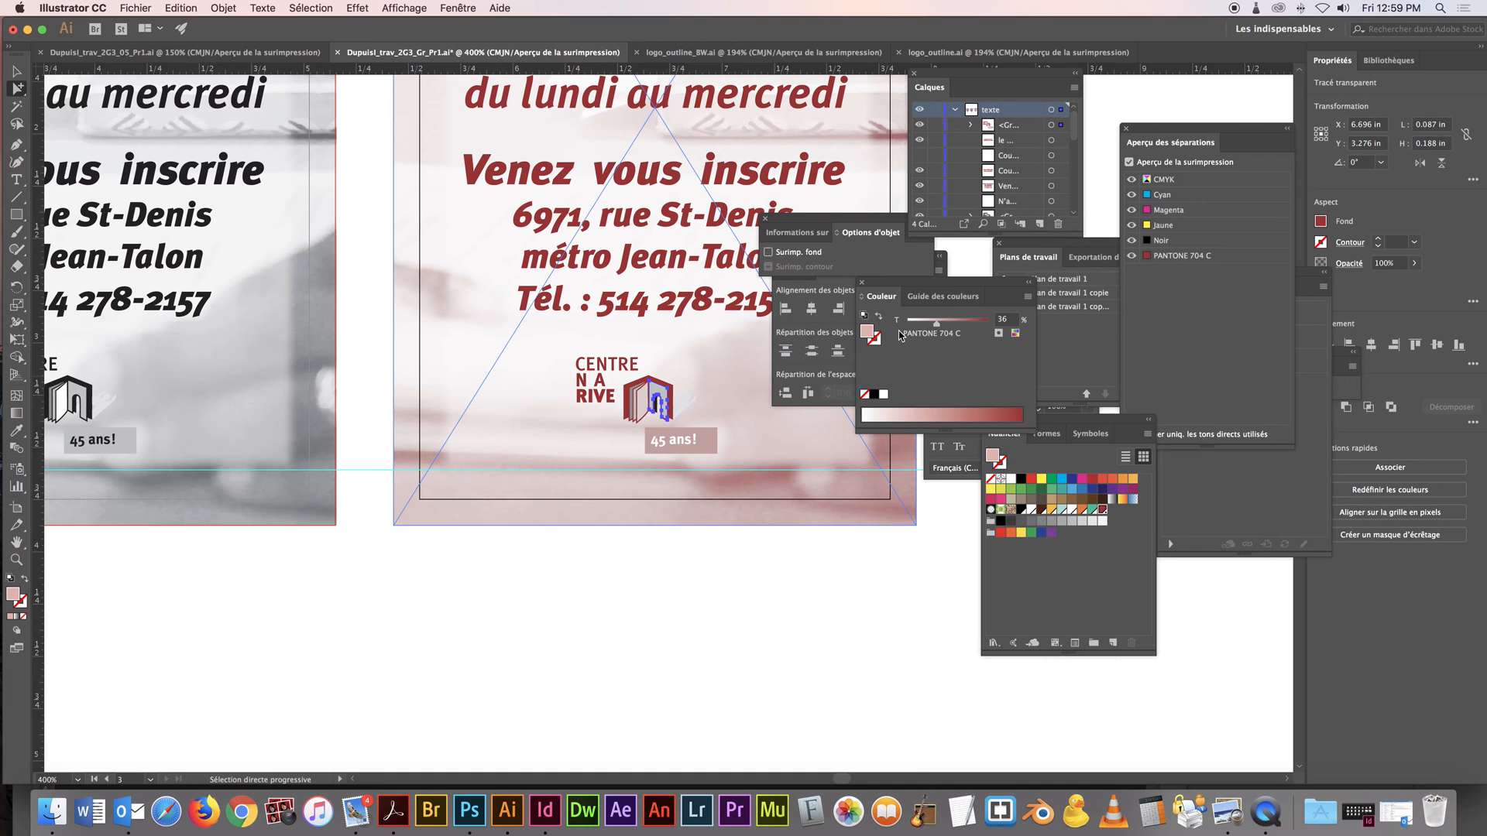
left_click(638, 395)
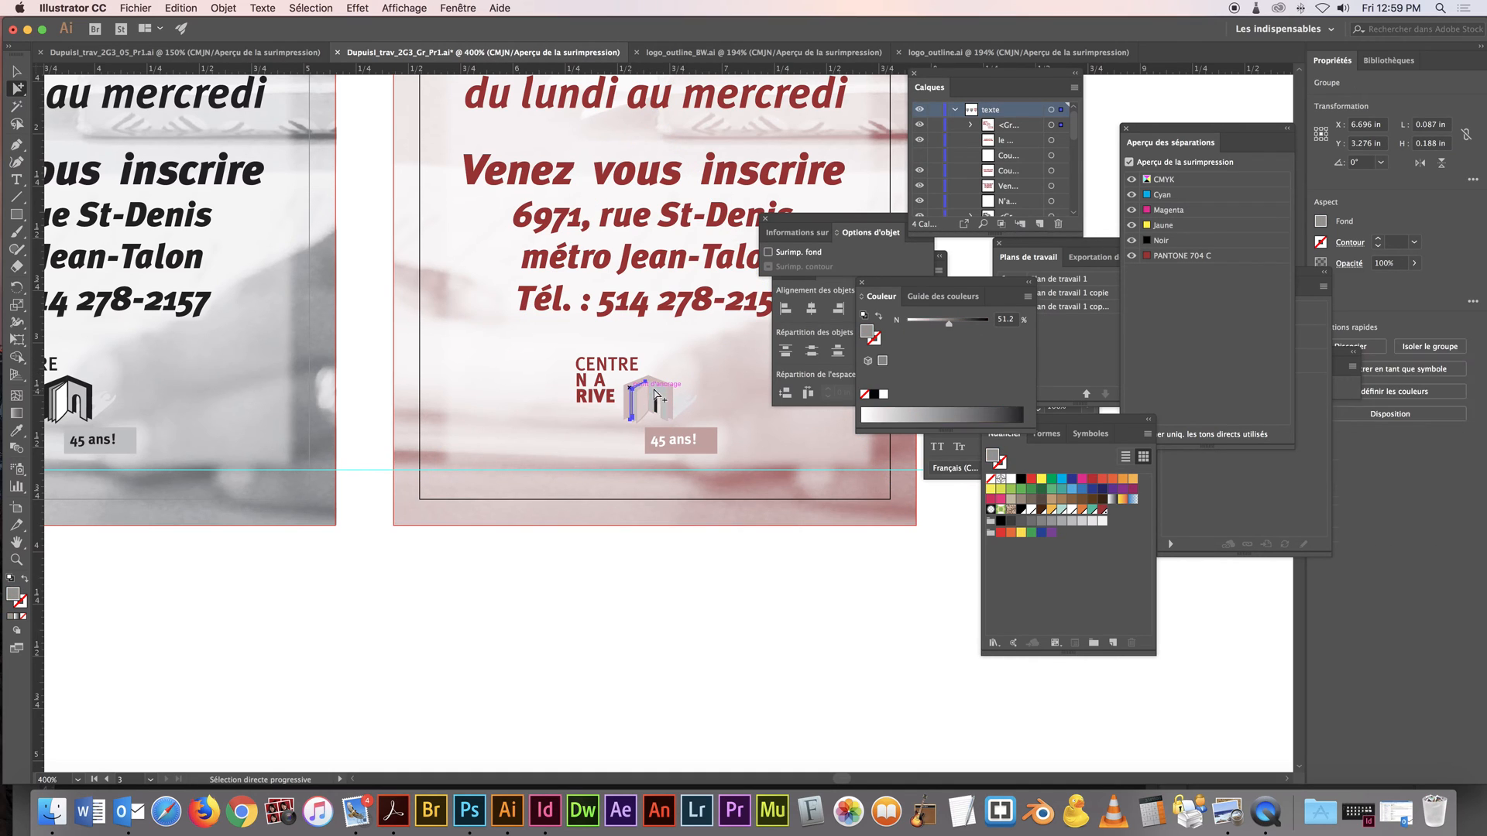
left_click(1102, 511)
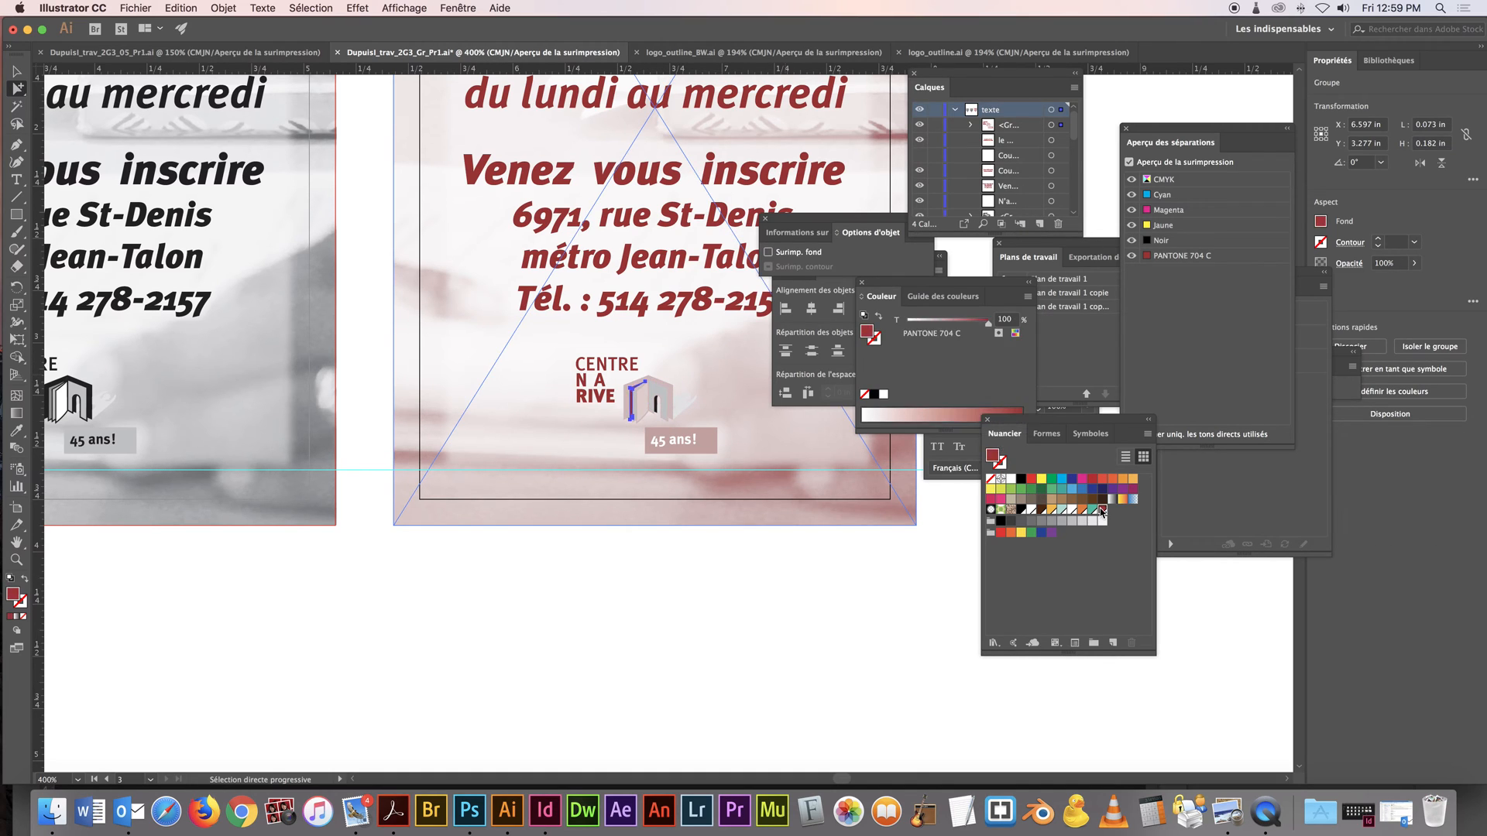
Hide the PANTONE 704 C plate in the separations preview and examine the logo for parts still using process black
left_click(1125, 412)
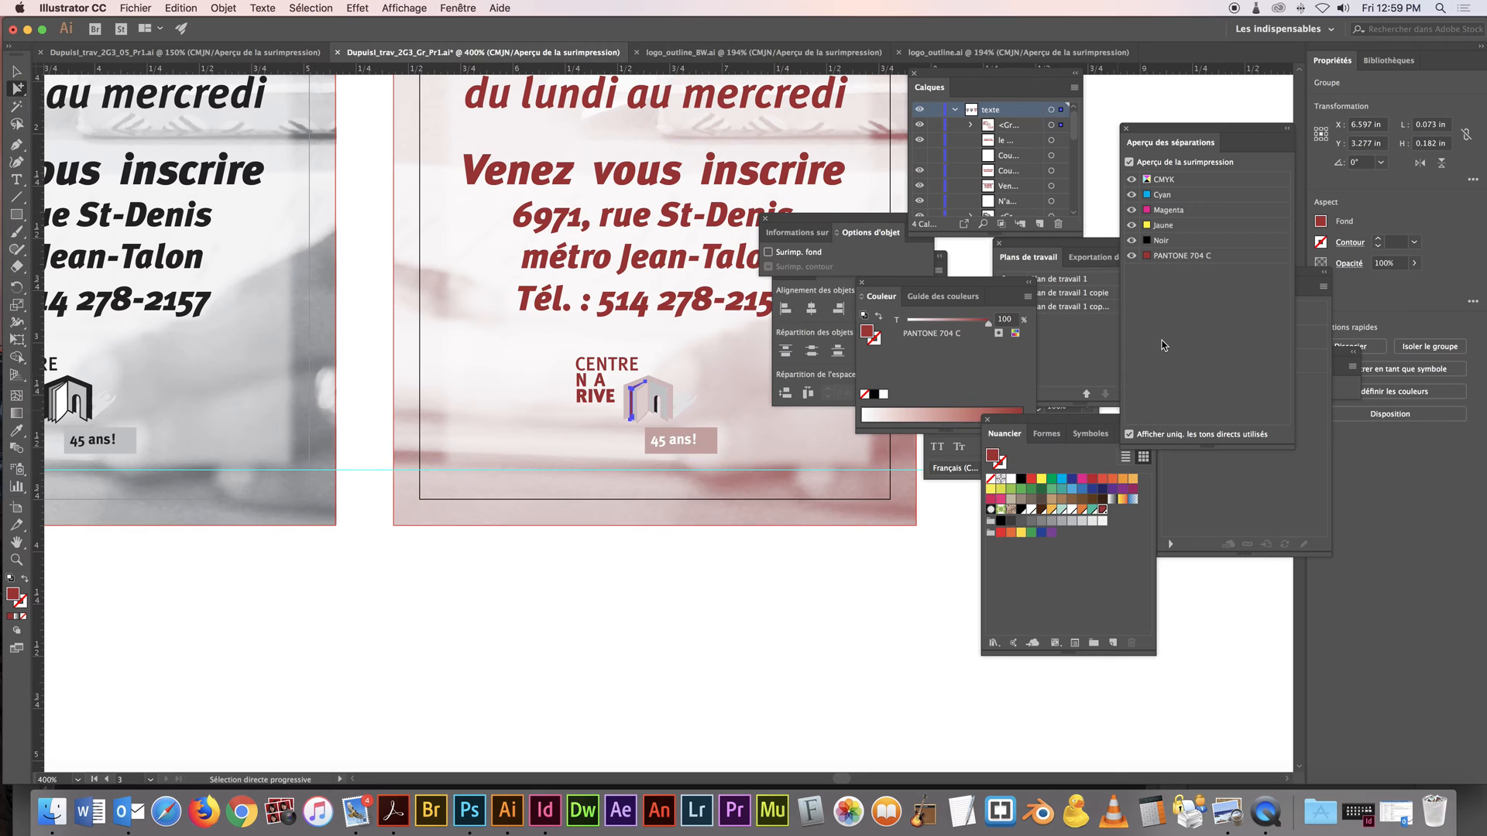
left_click(1131, 255)
key("super+minus")
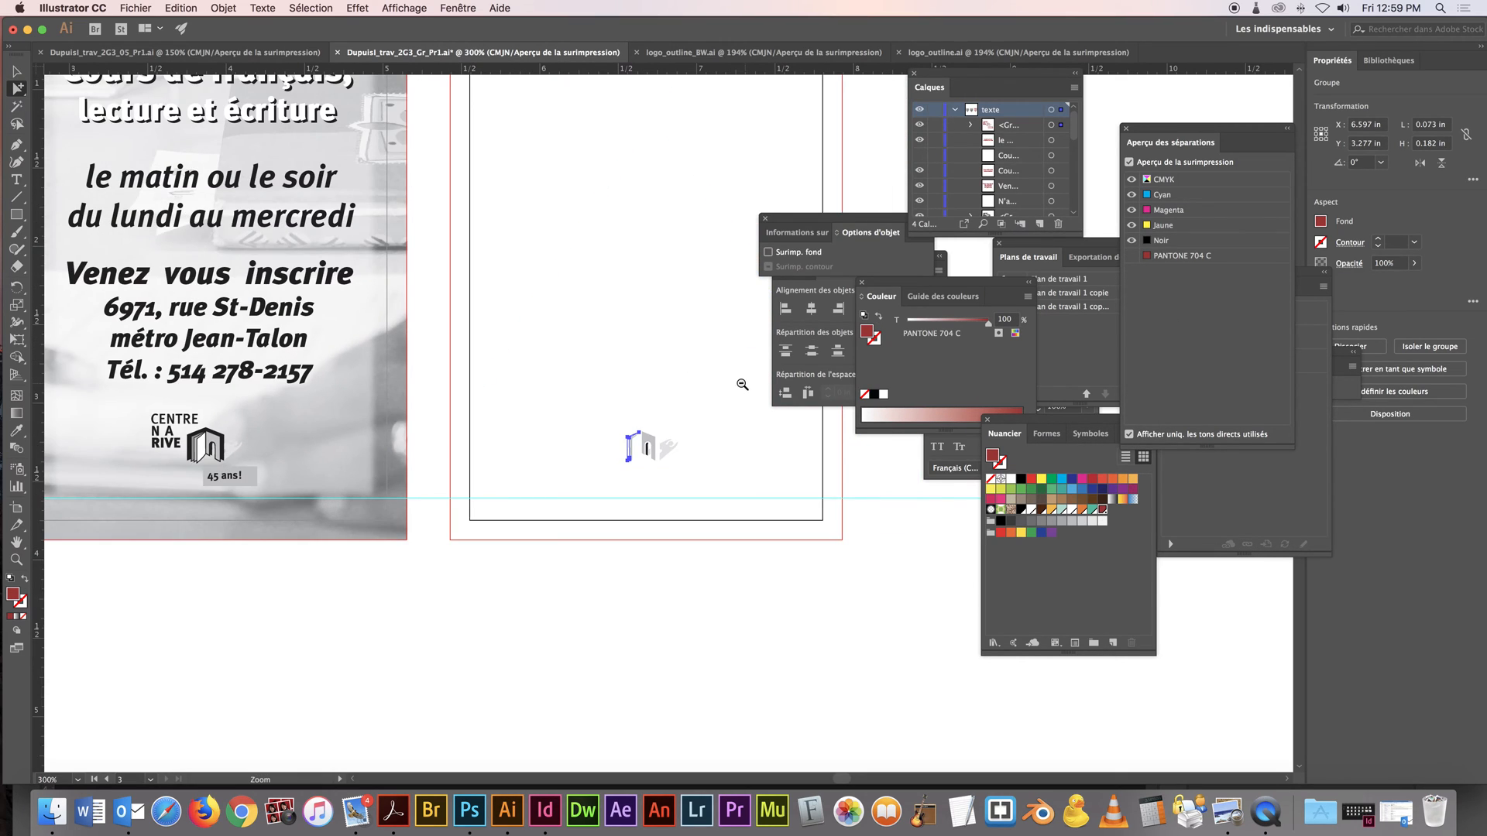
left_click_drag(699, 347, 694, 425)
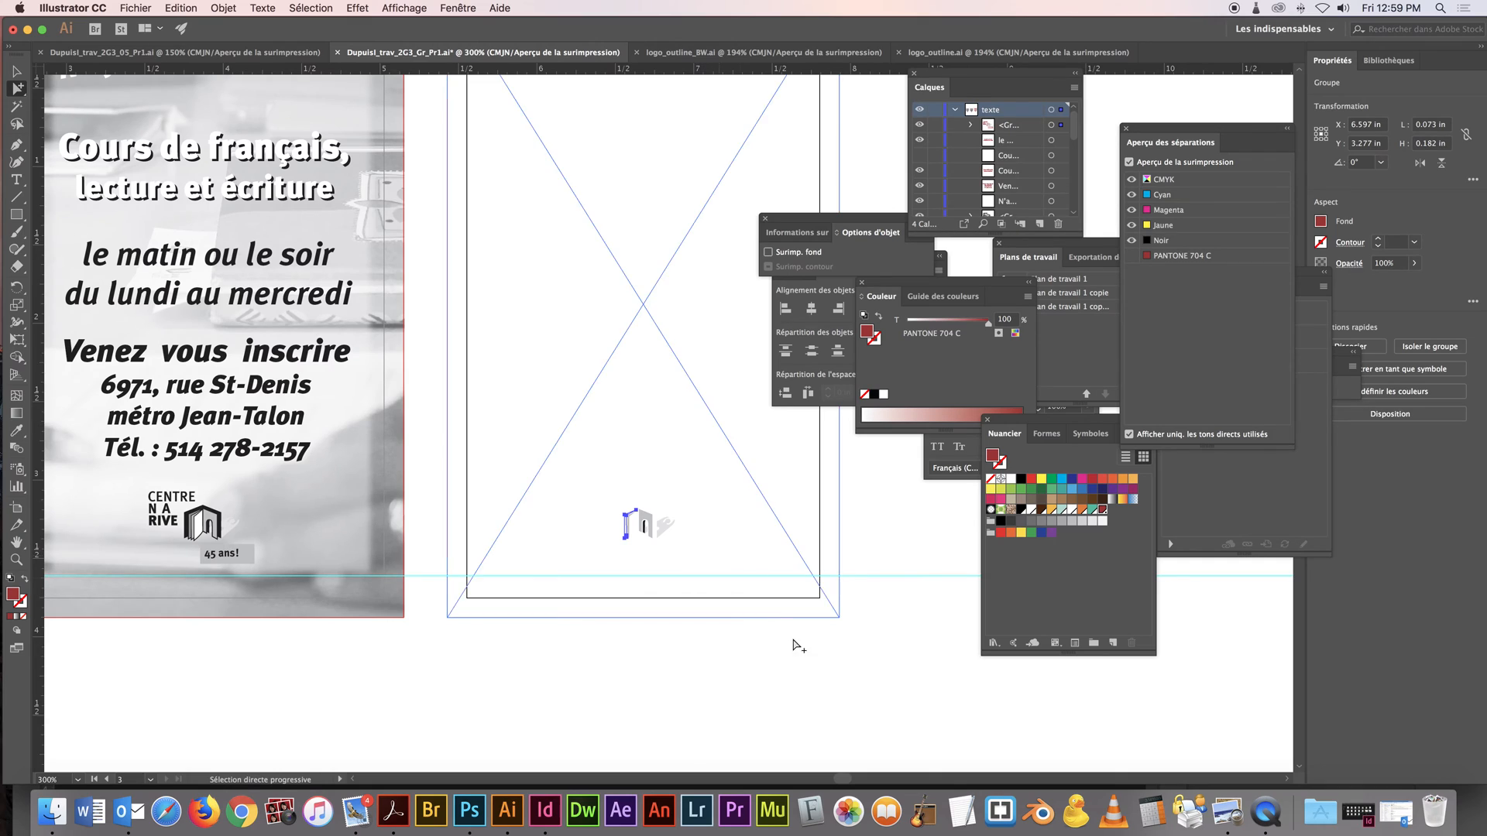
left_click(812, 666)
left_click(652, 525, "super")
left_click(689, 460, "super")
left_click(688, 458, "super")
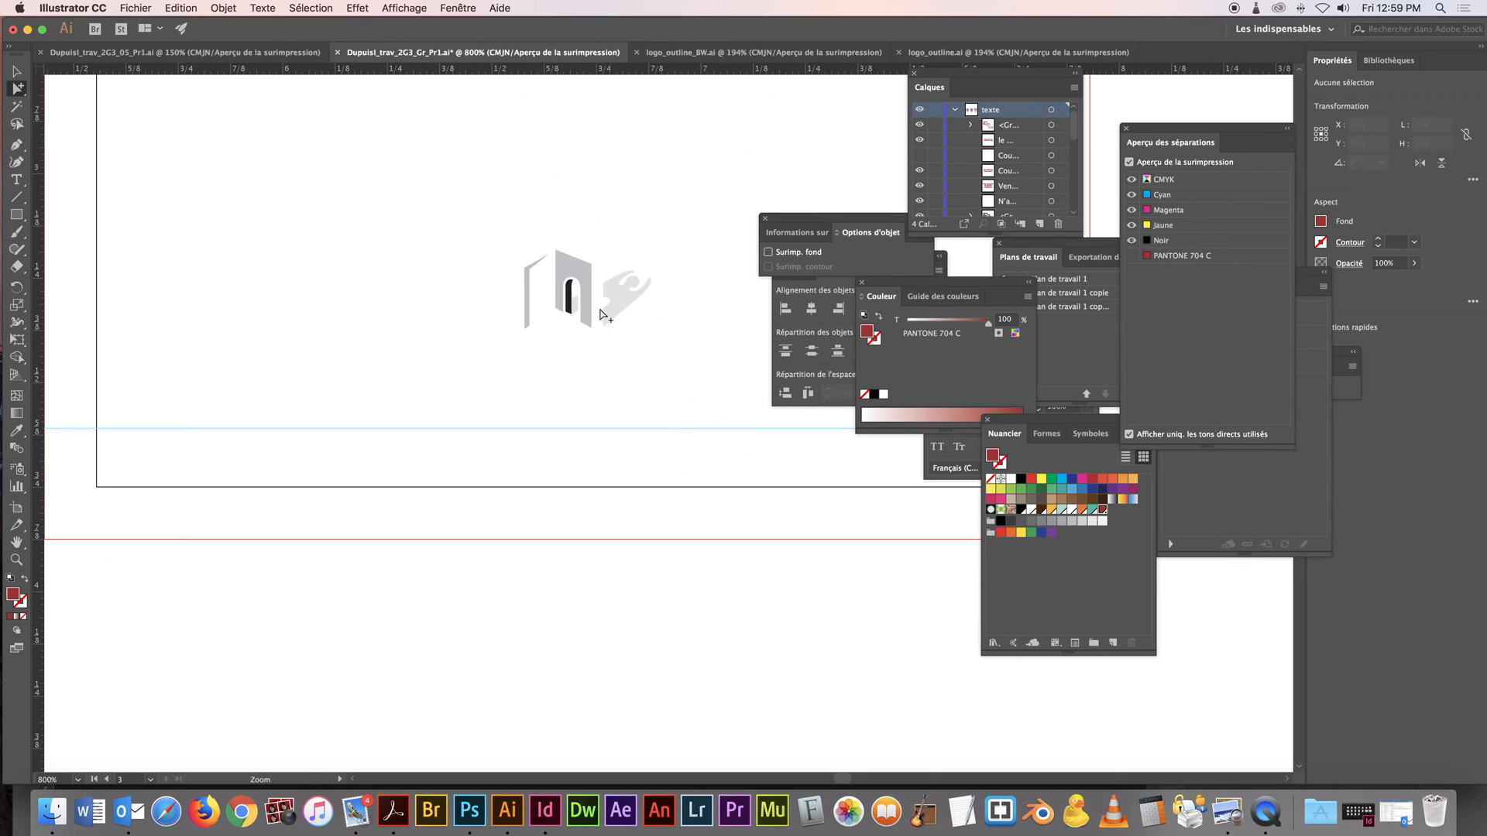
Fill the door panel, the small shape in its doorway and the figure beside the book icon with PANTONE 704 C
left_click(590, 294)
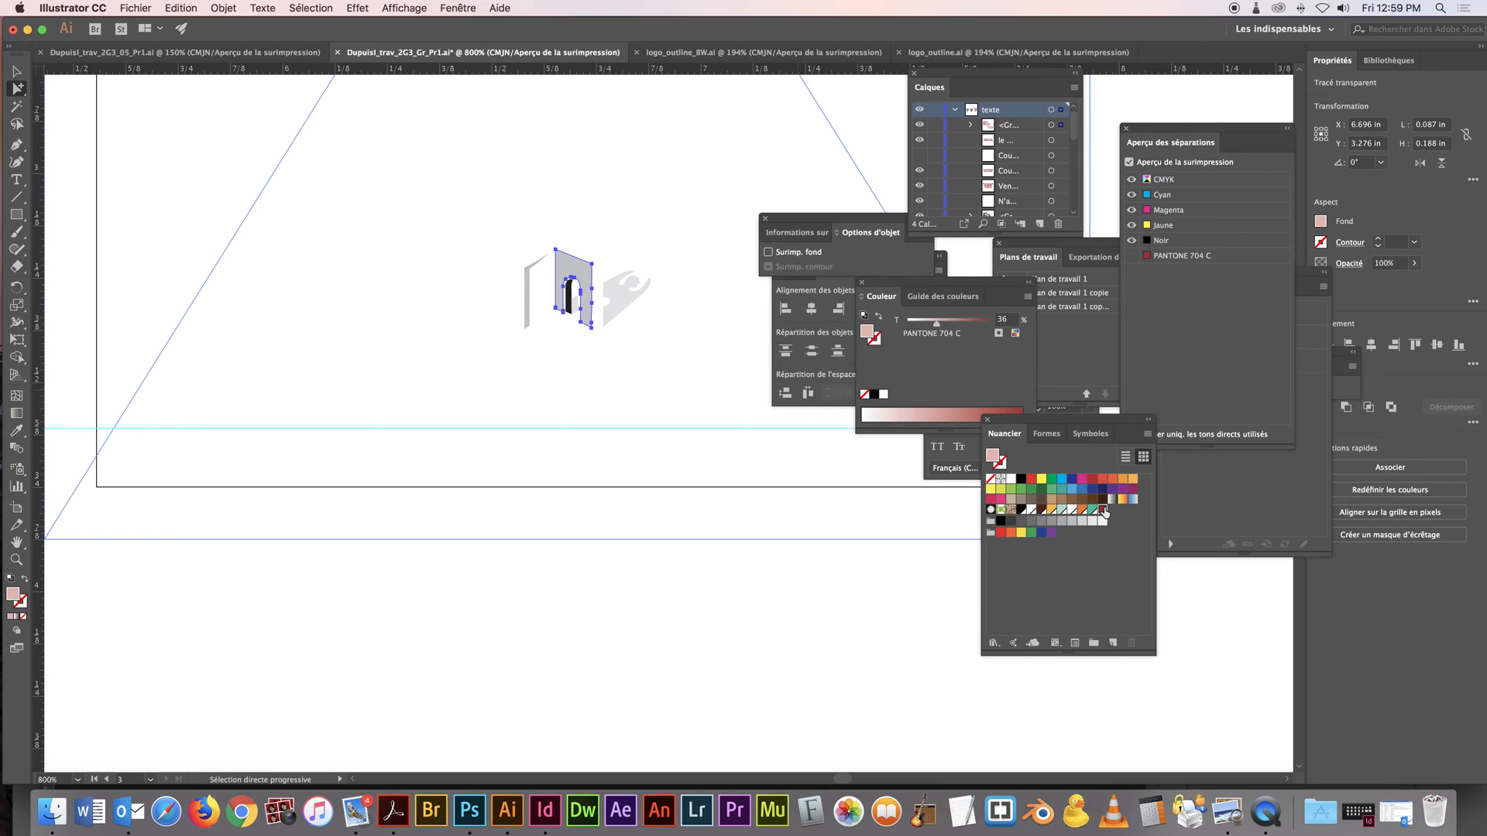
left_click(574, 301)
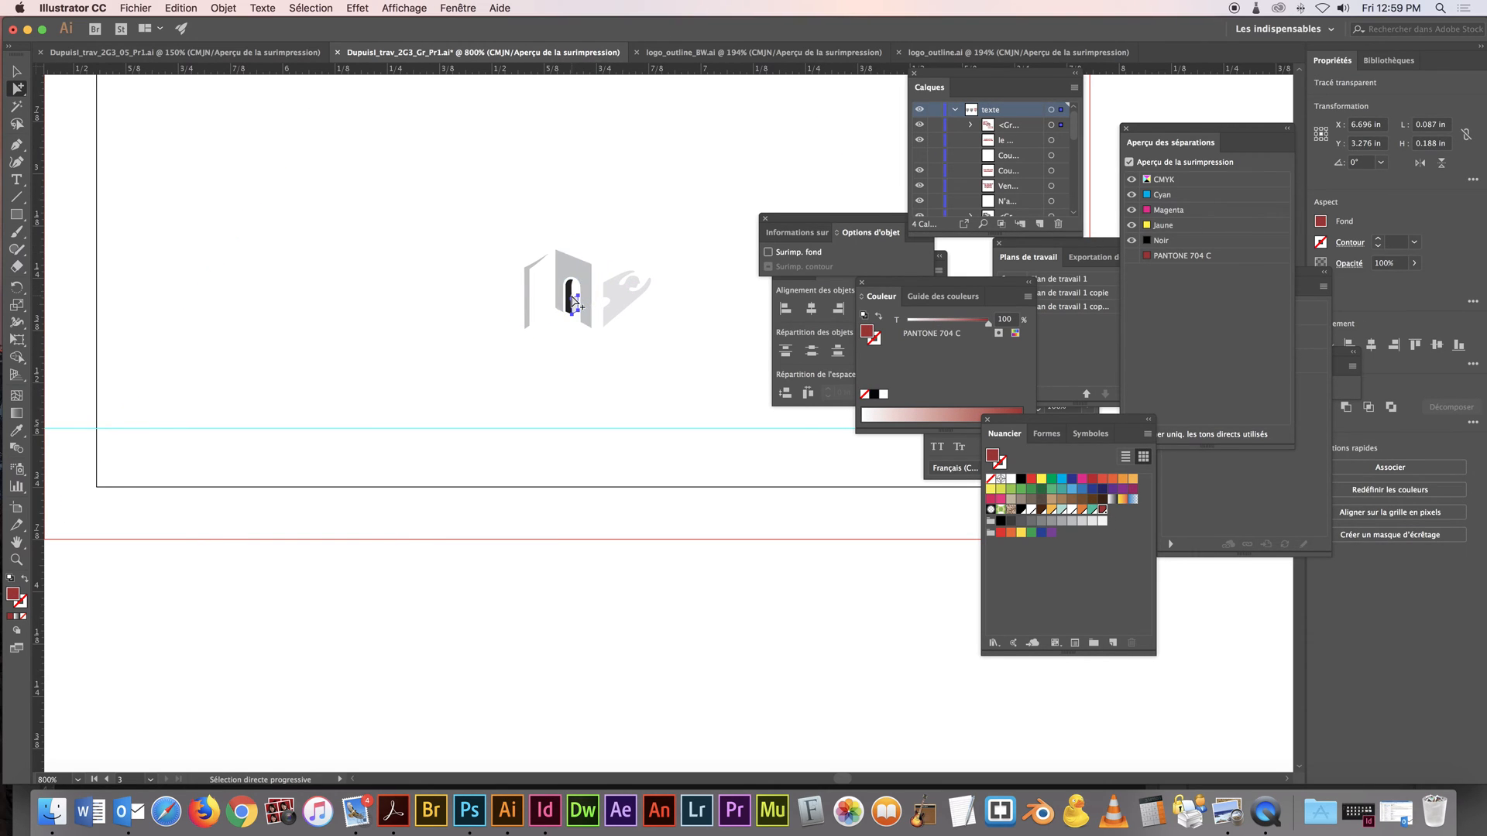
left_click(1103, 511)
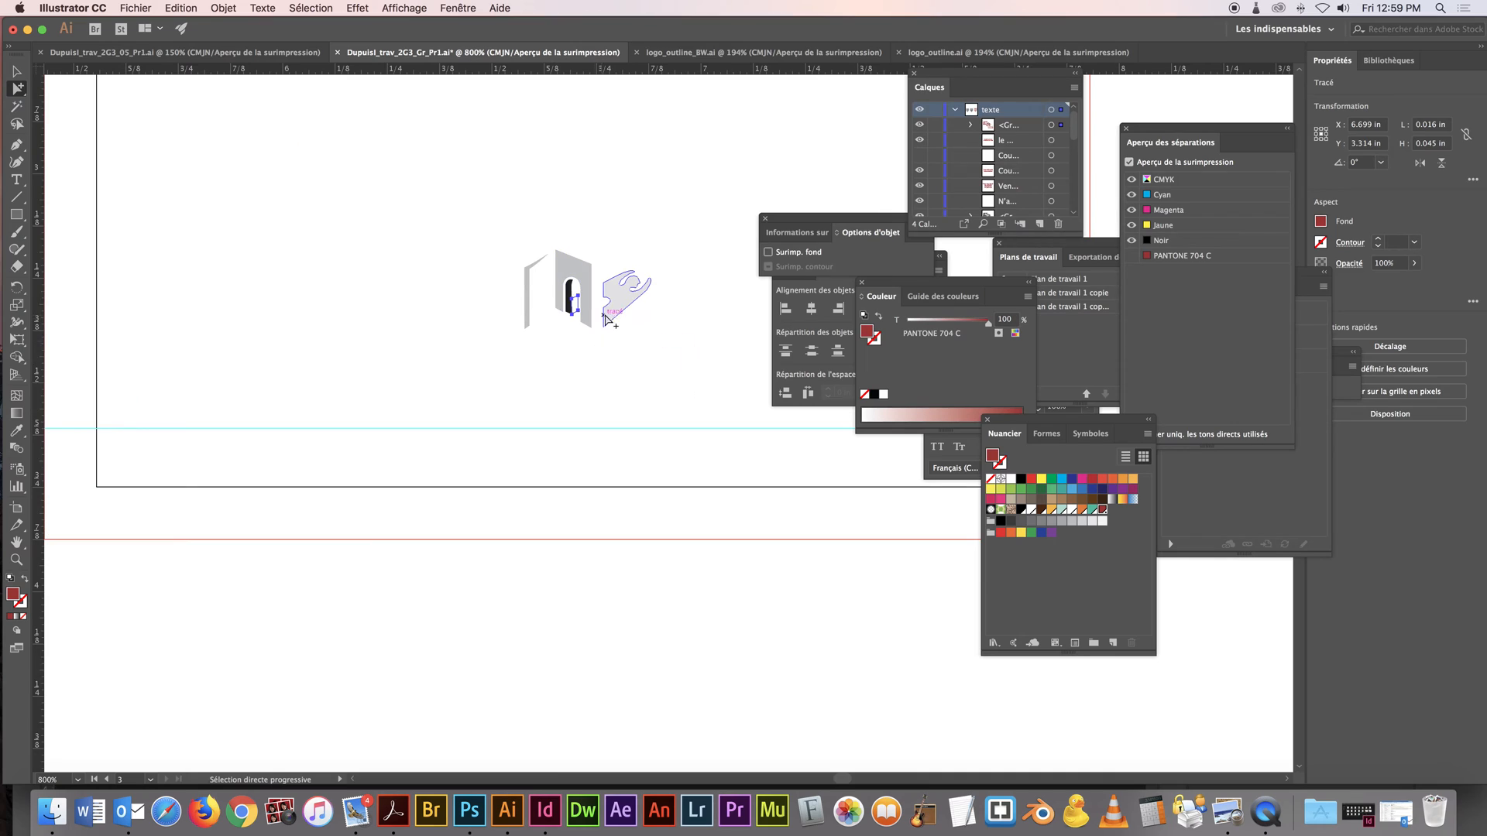
left_click(620, 312)
left_click(1102, 511)
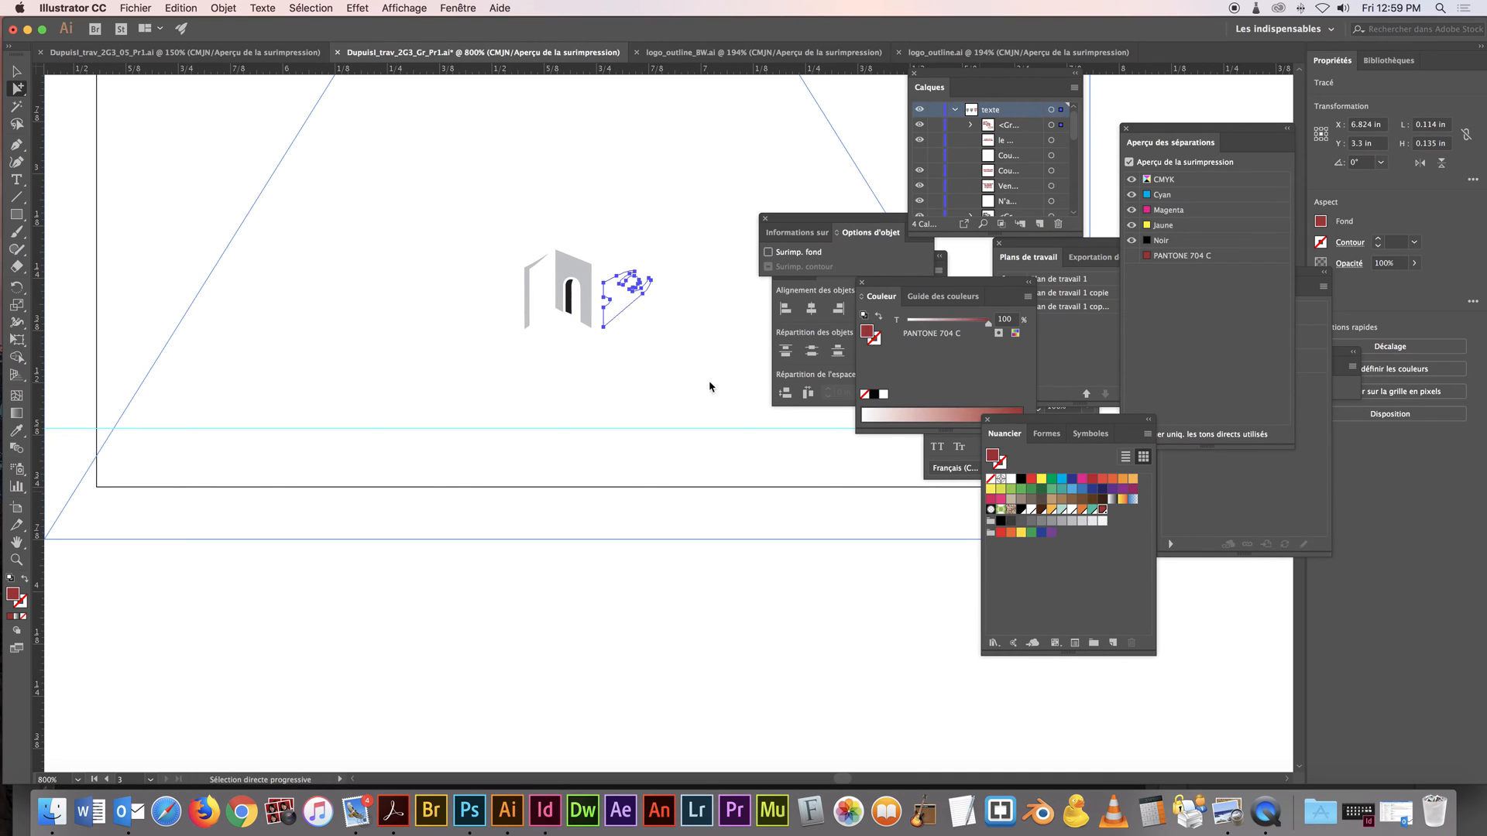
Reselect the gray door panel and doorway shapes, and fill the book icon's narrow page group with PANTONE 704 C
left_click(583, 282)
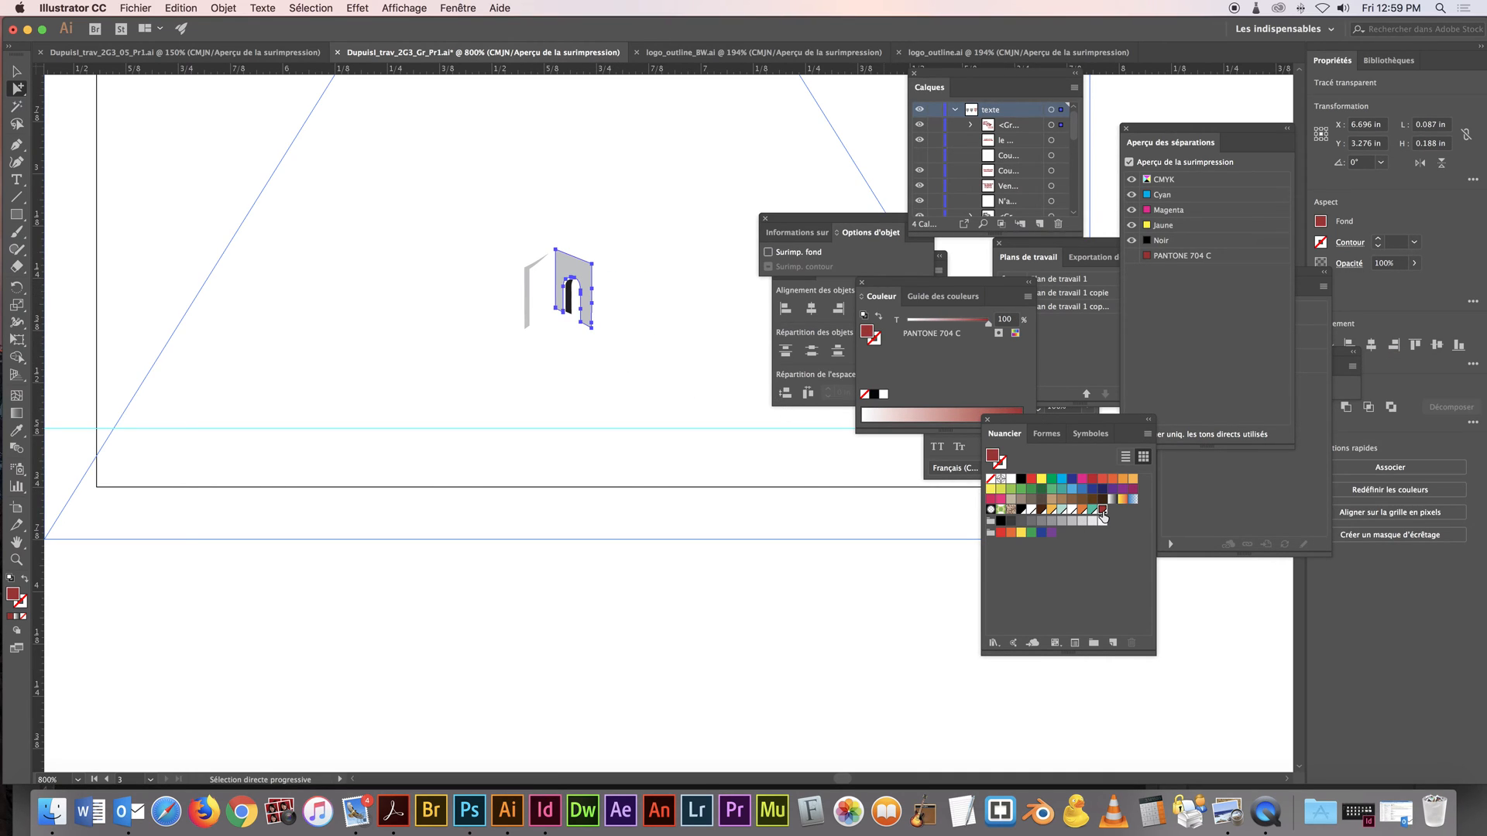
left_click(567, 304)
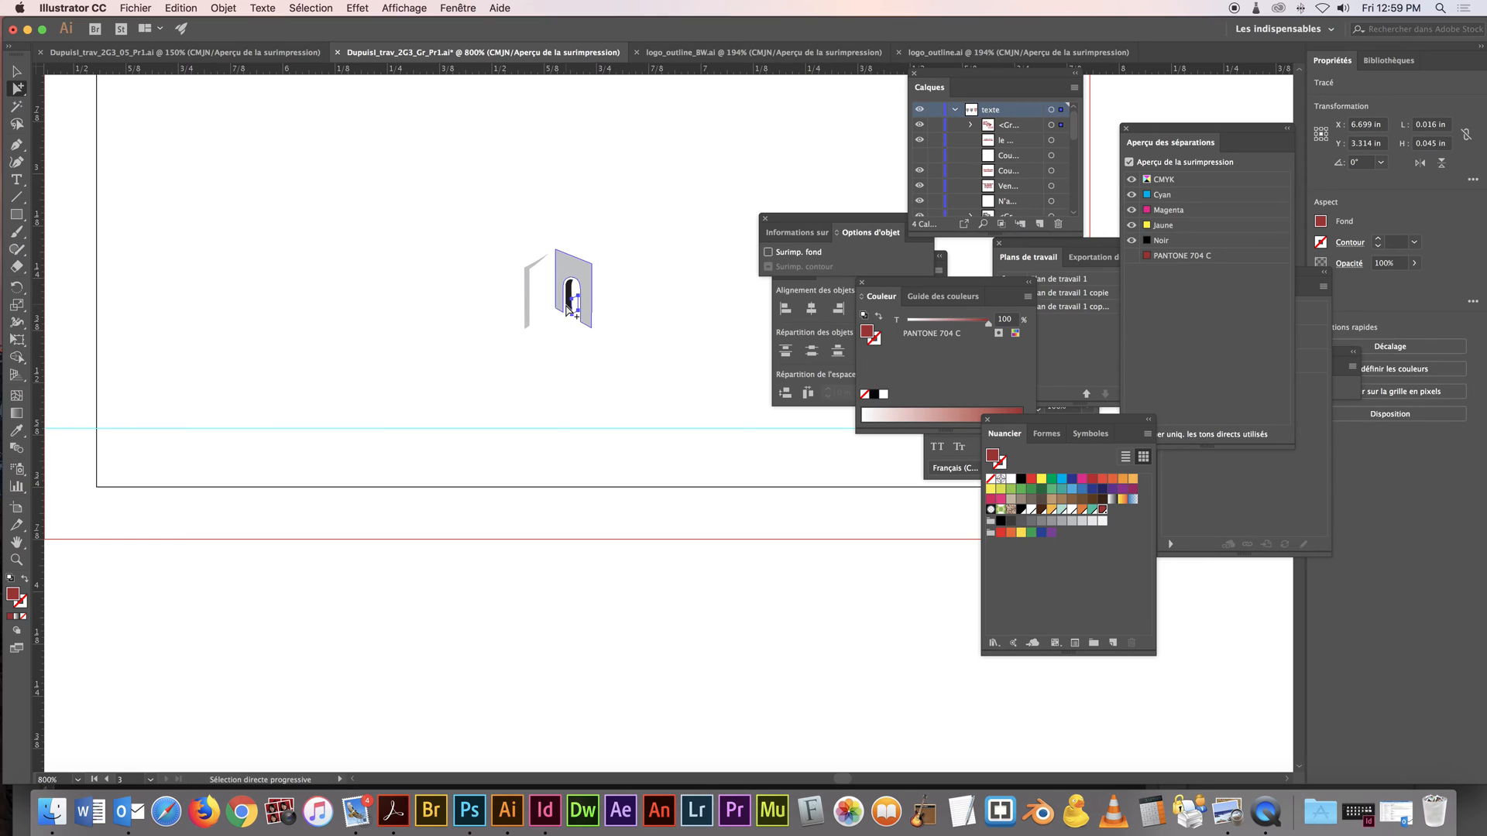
left_click(569, 306)
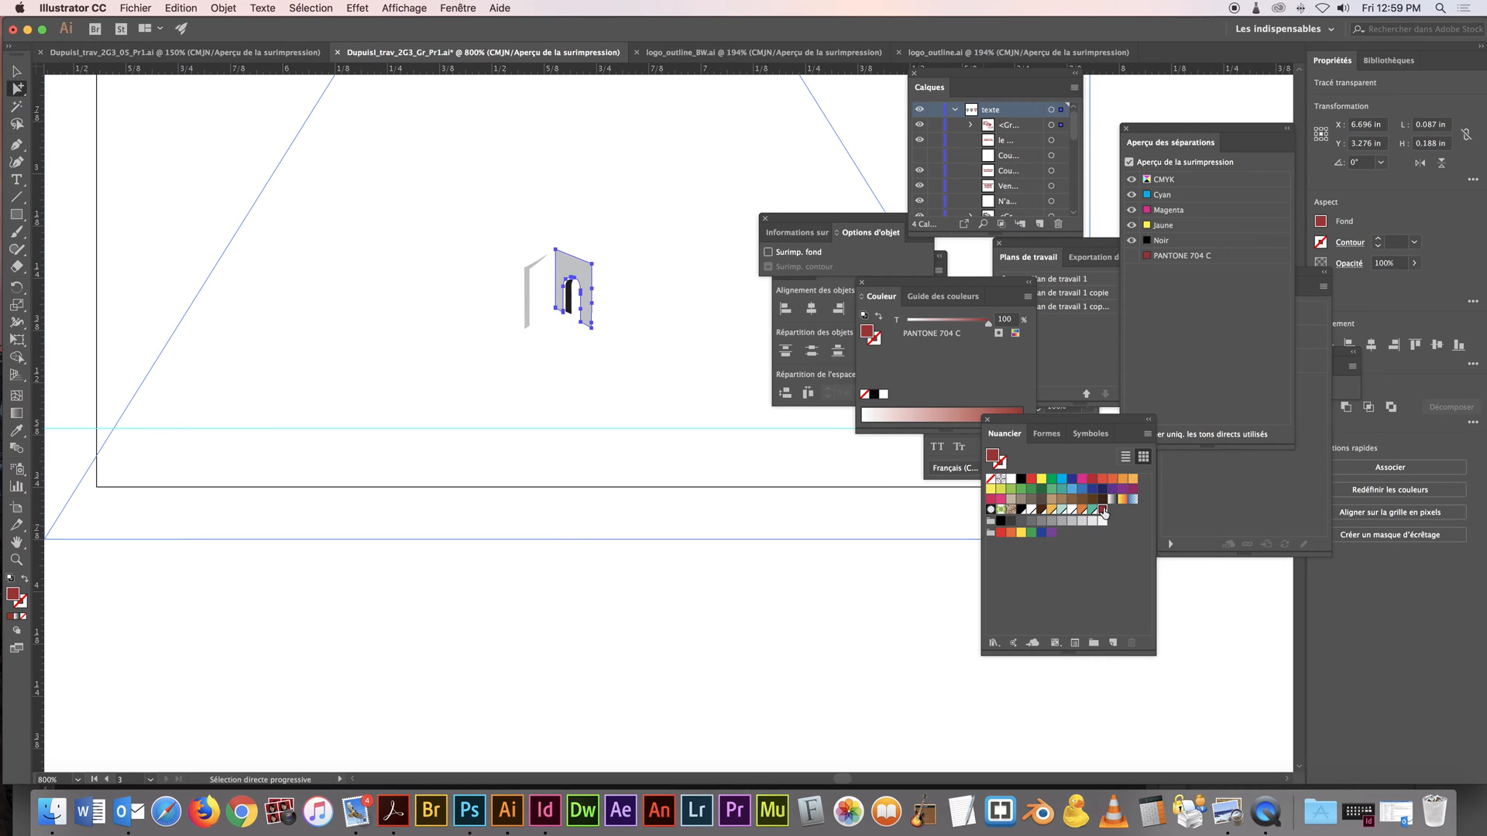
left_click(525, 298)
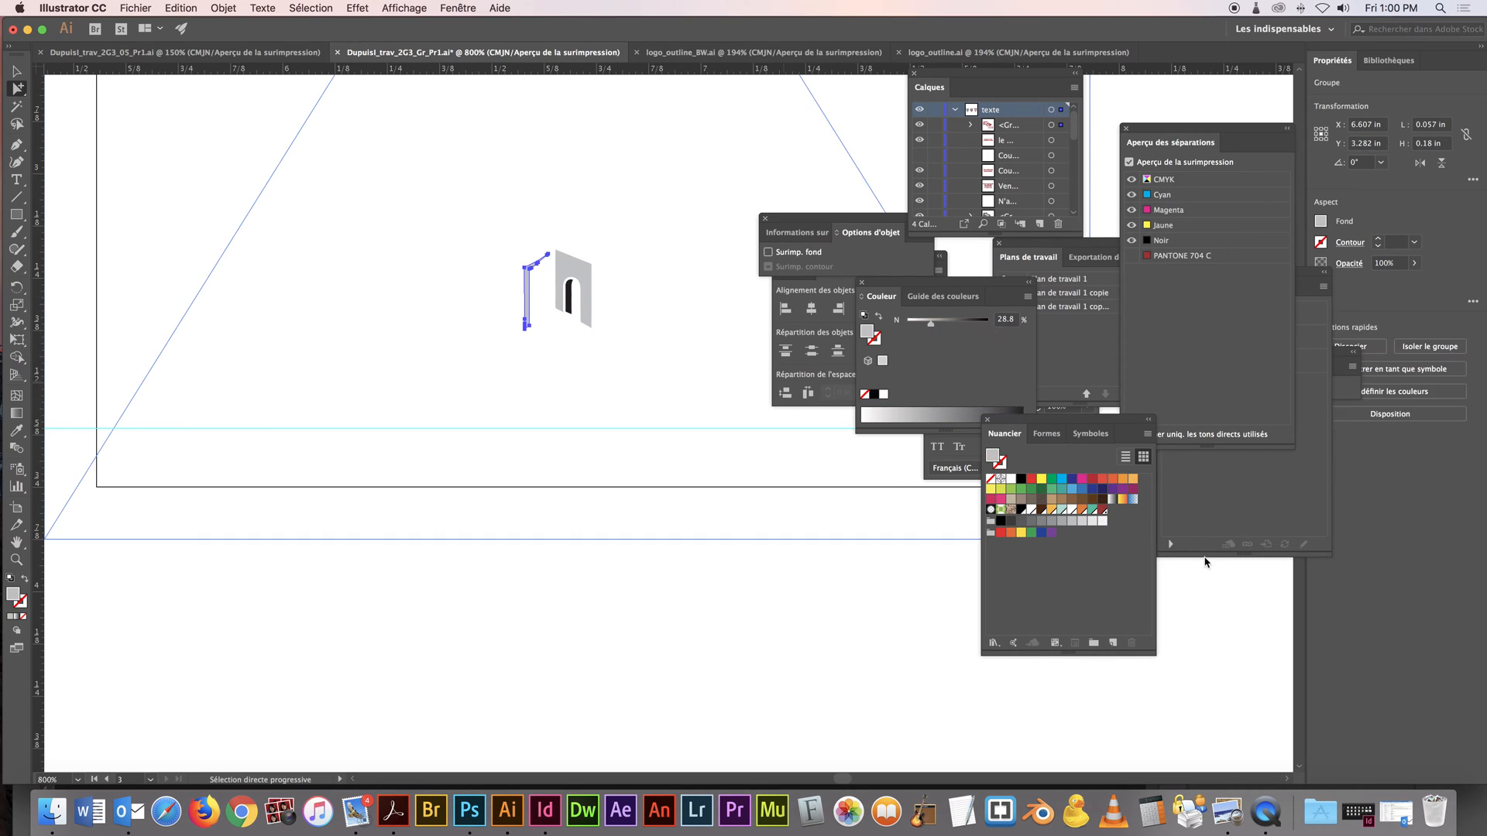
left_click(1102, 510)
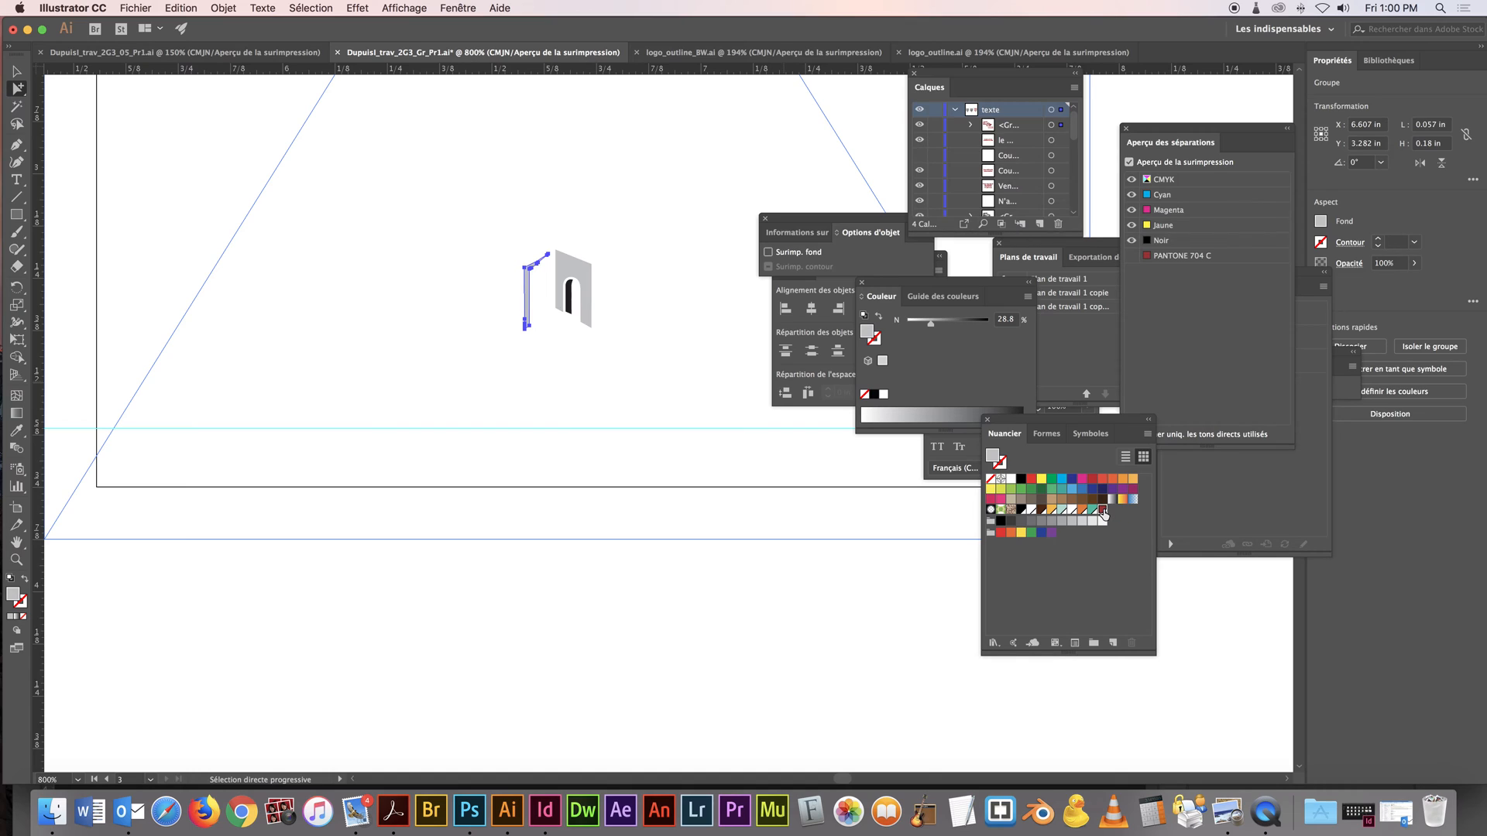
Fill the book icon's door panel with white and deselect it
left_click(591, 269)
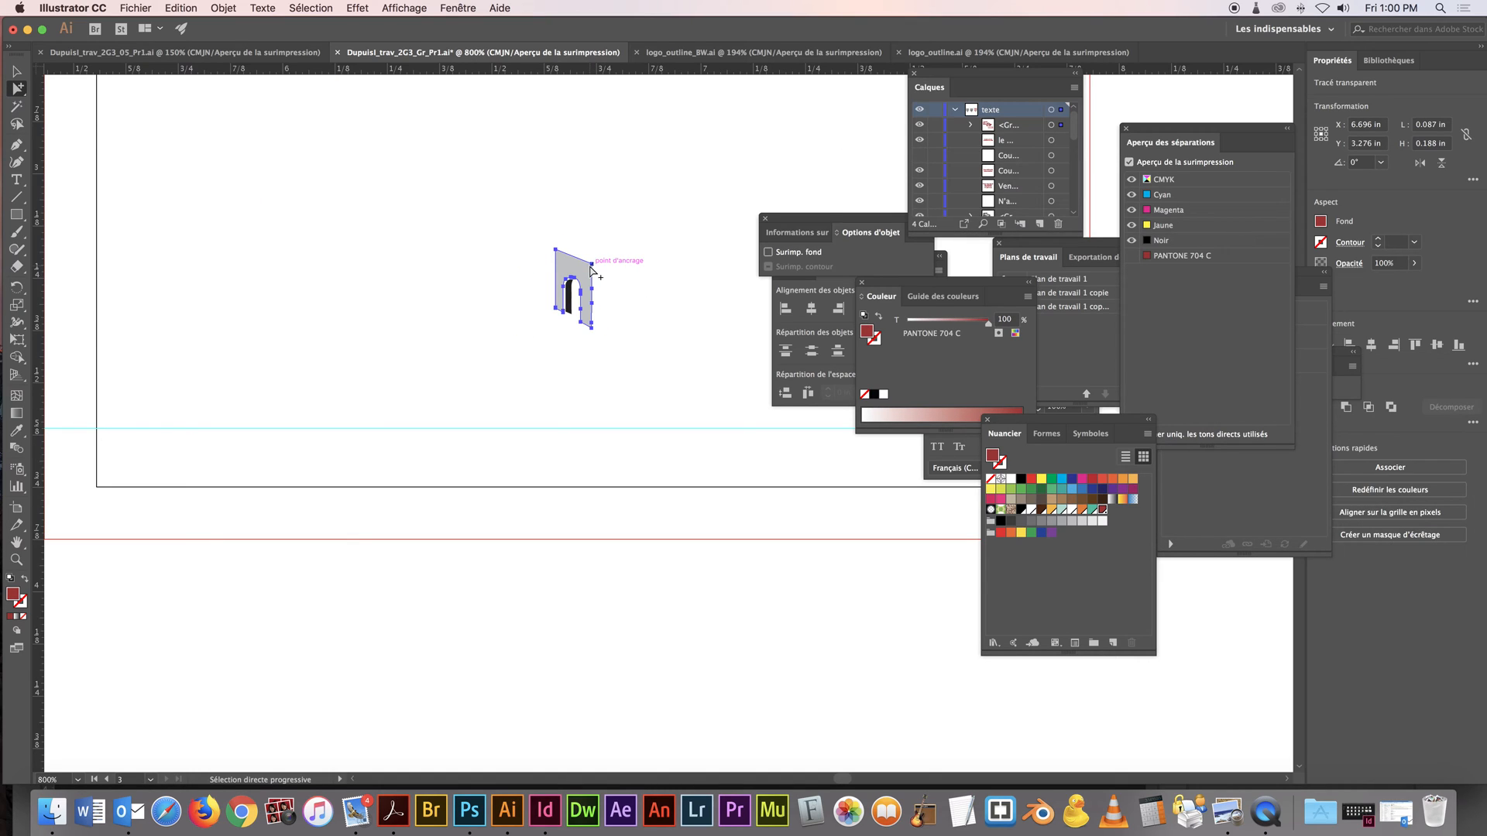
left_click(1012, 479)
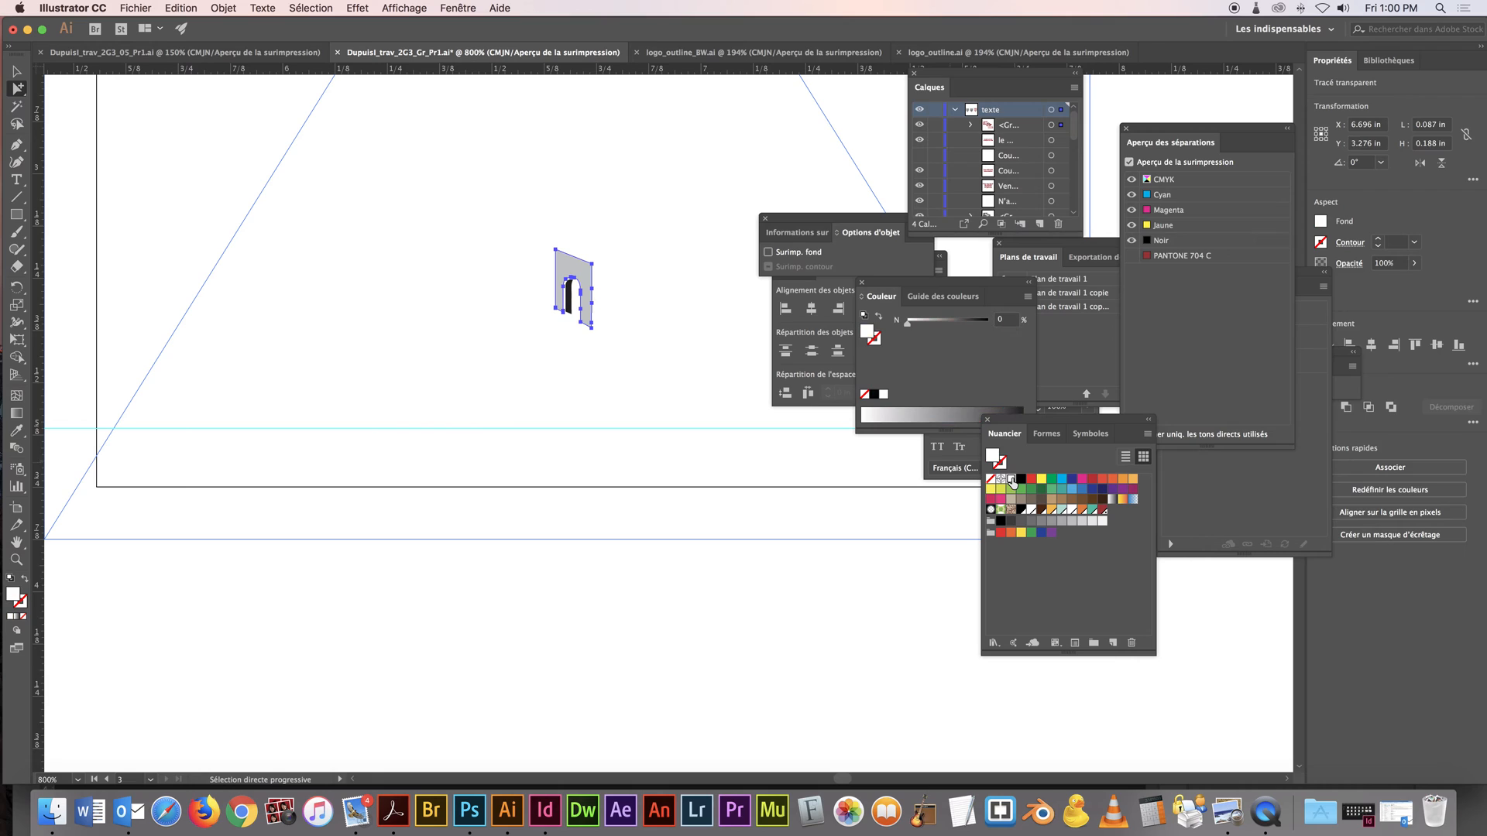
left_click(714, 517)
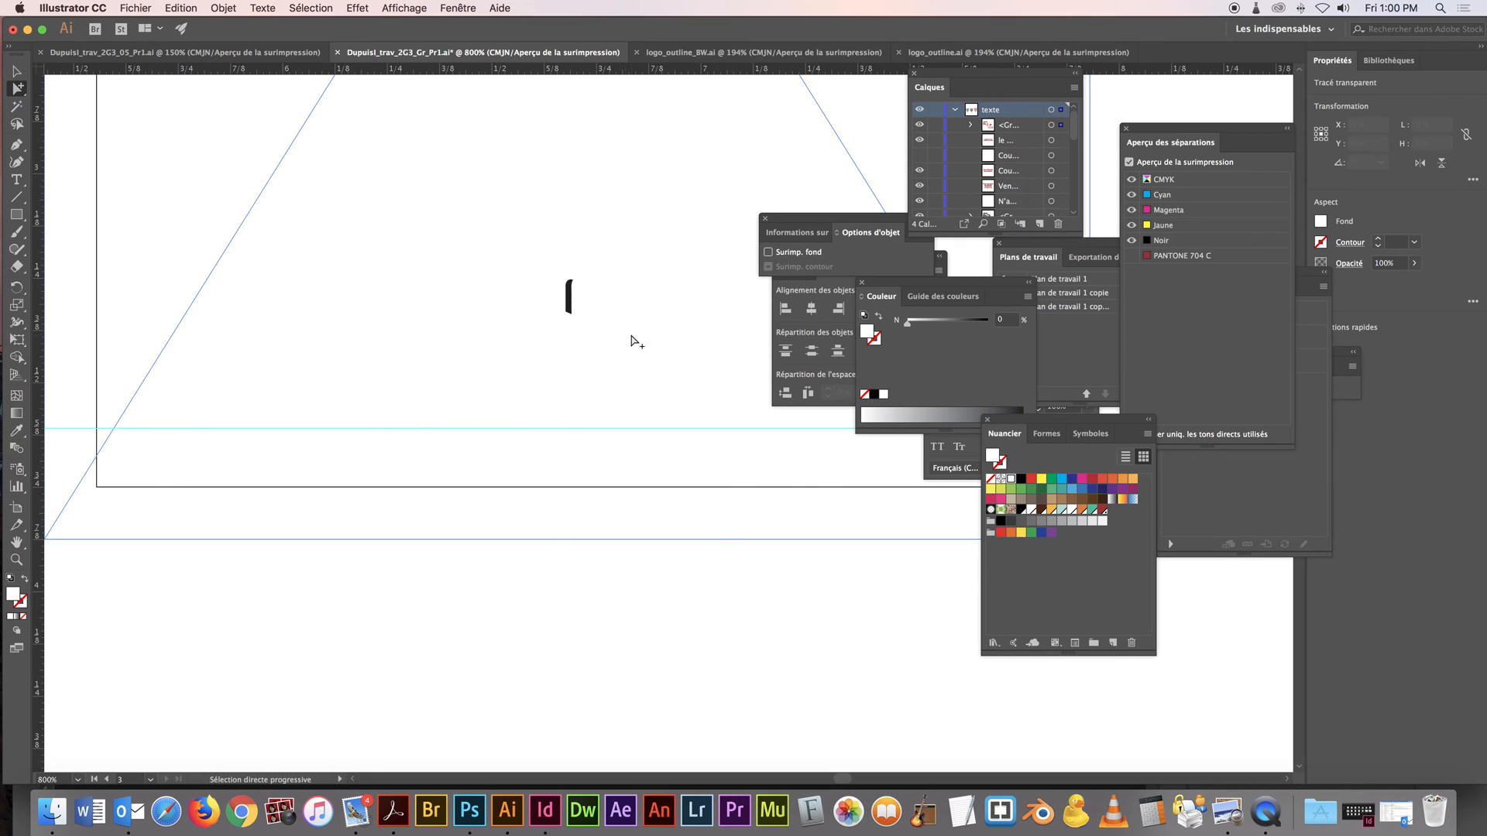
Select the remaining black shape in the book icon's doorway, fill it with PANTONE 704 C and deselect it
left_click(574, 313)
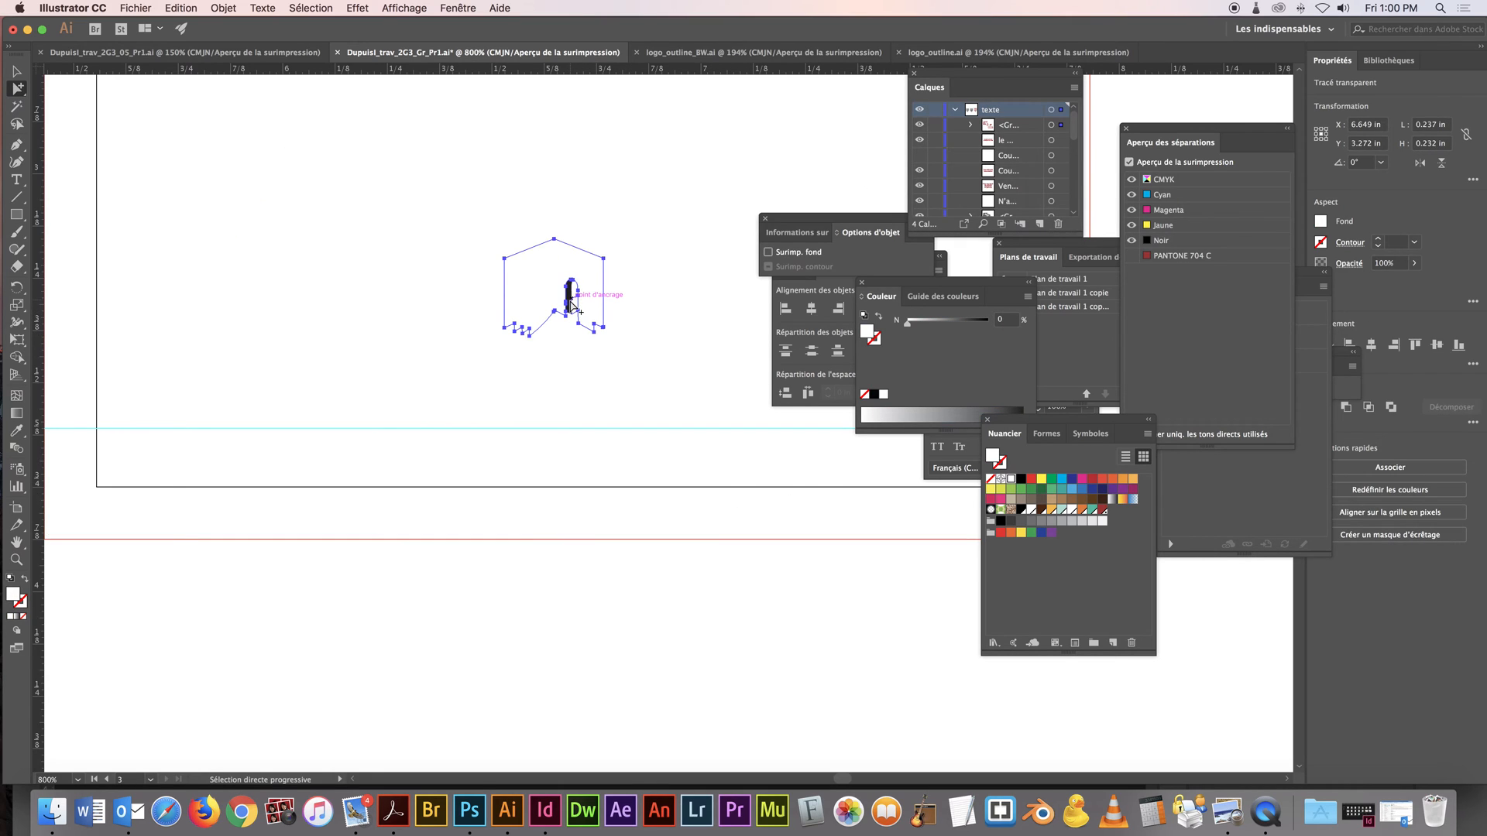
left_click(568, 299)
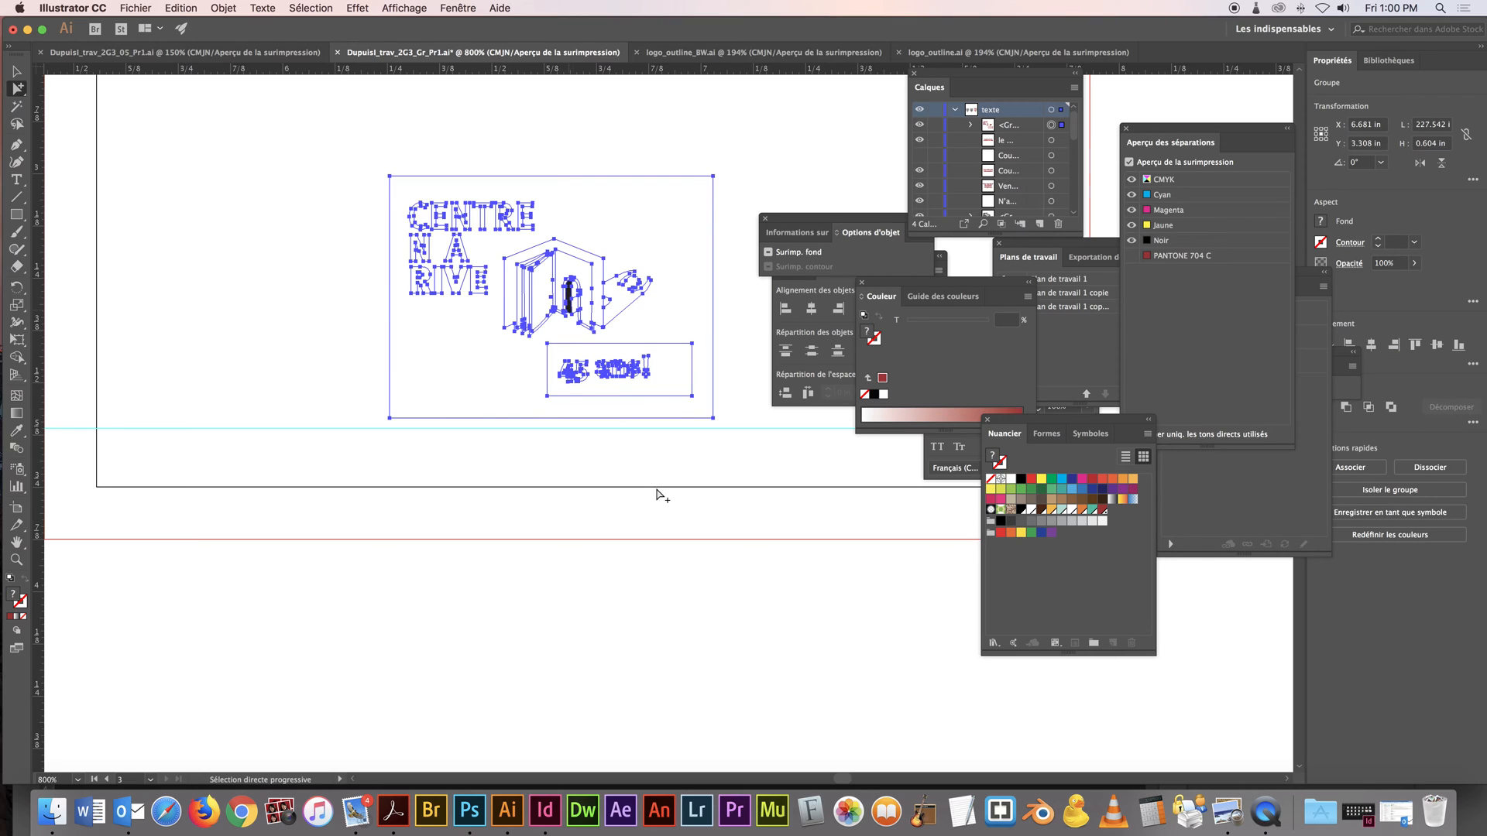
left_click(679, 516)
key("space")
left_click(570, 304)
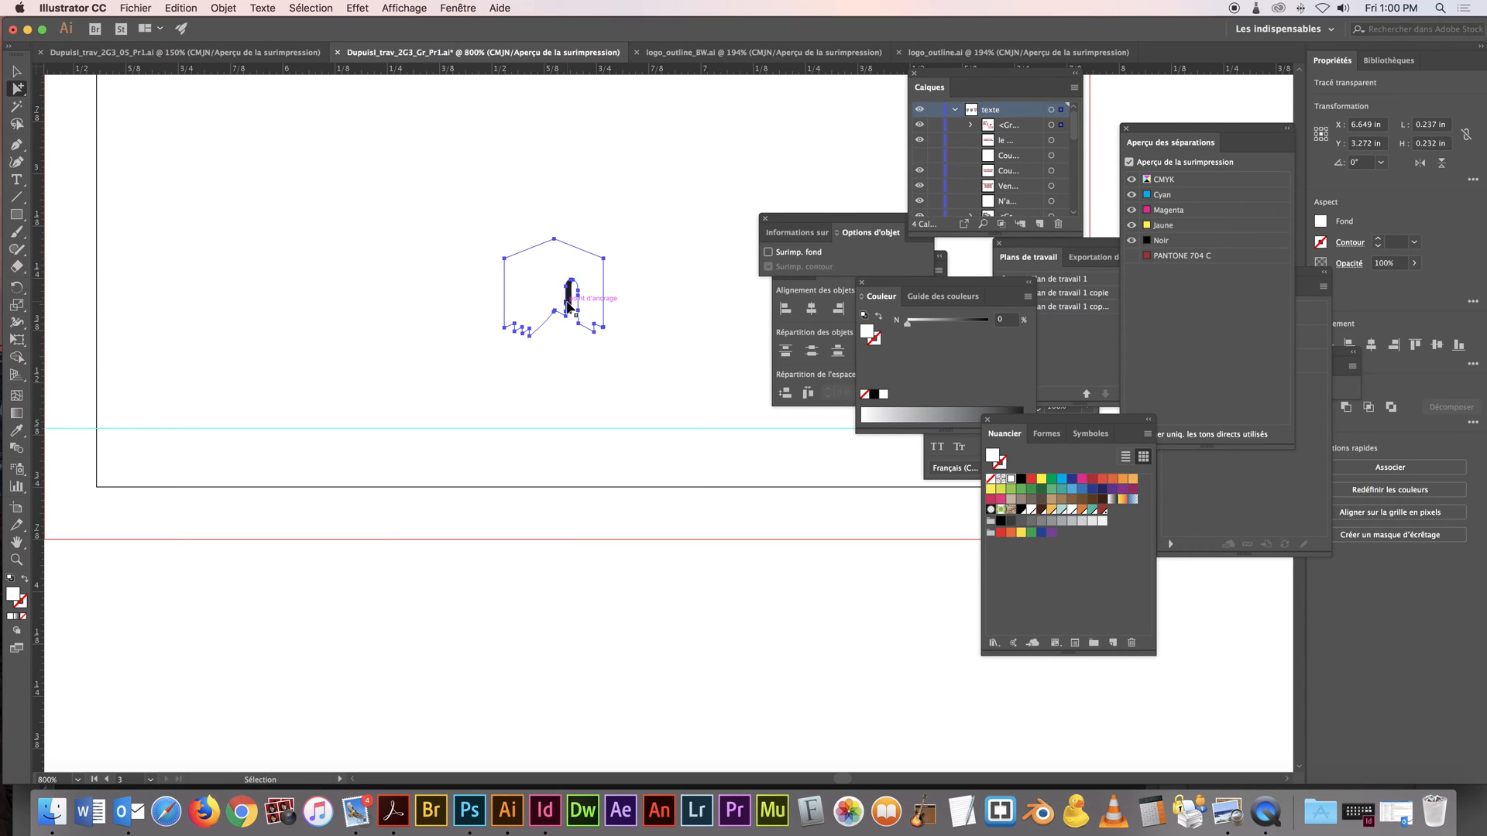
key("super+x")
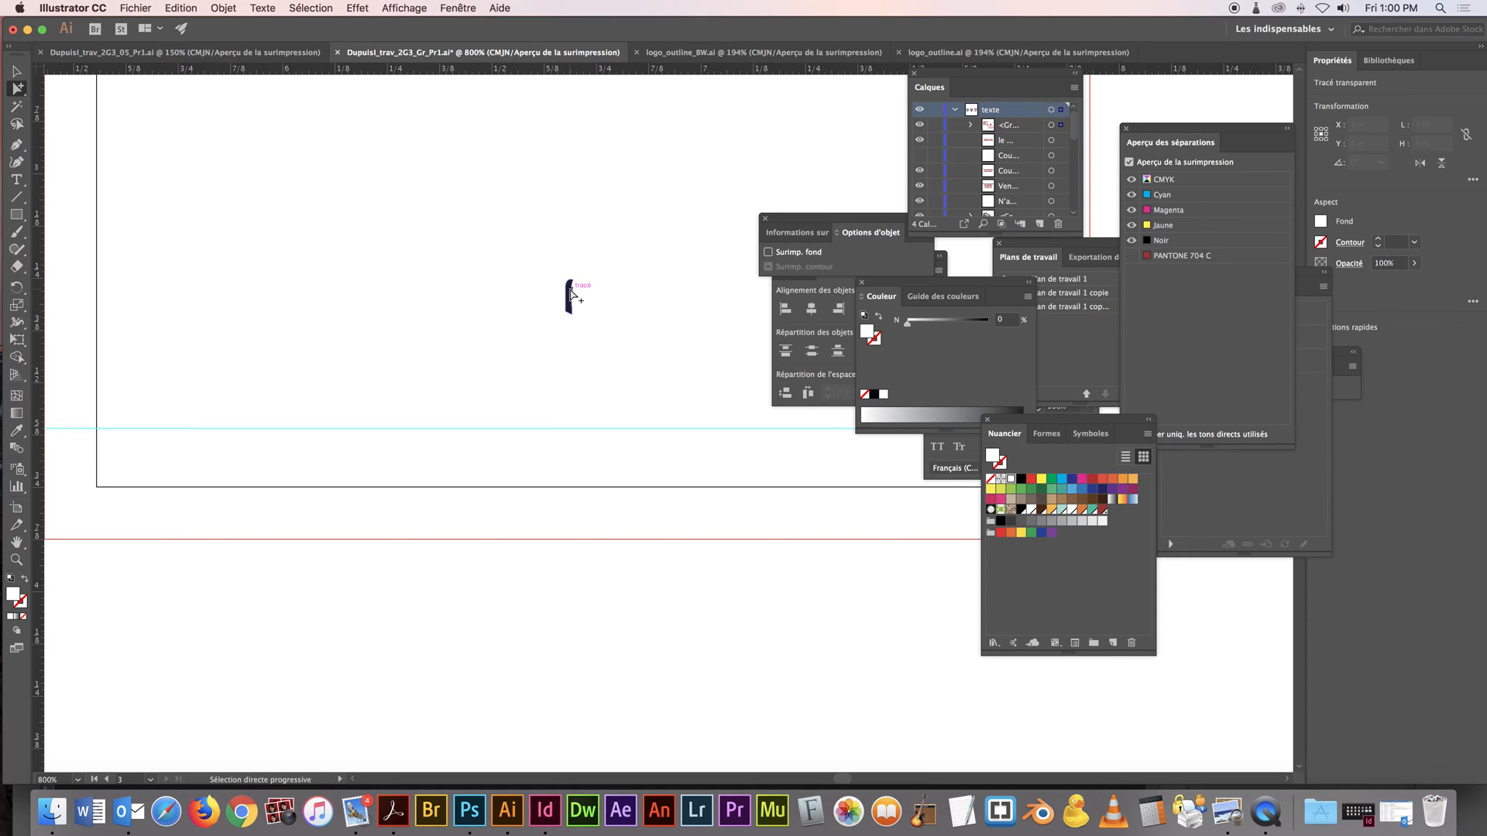
left_click(573, 298)
left_click(1106, 515)
left_click(896, 601)
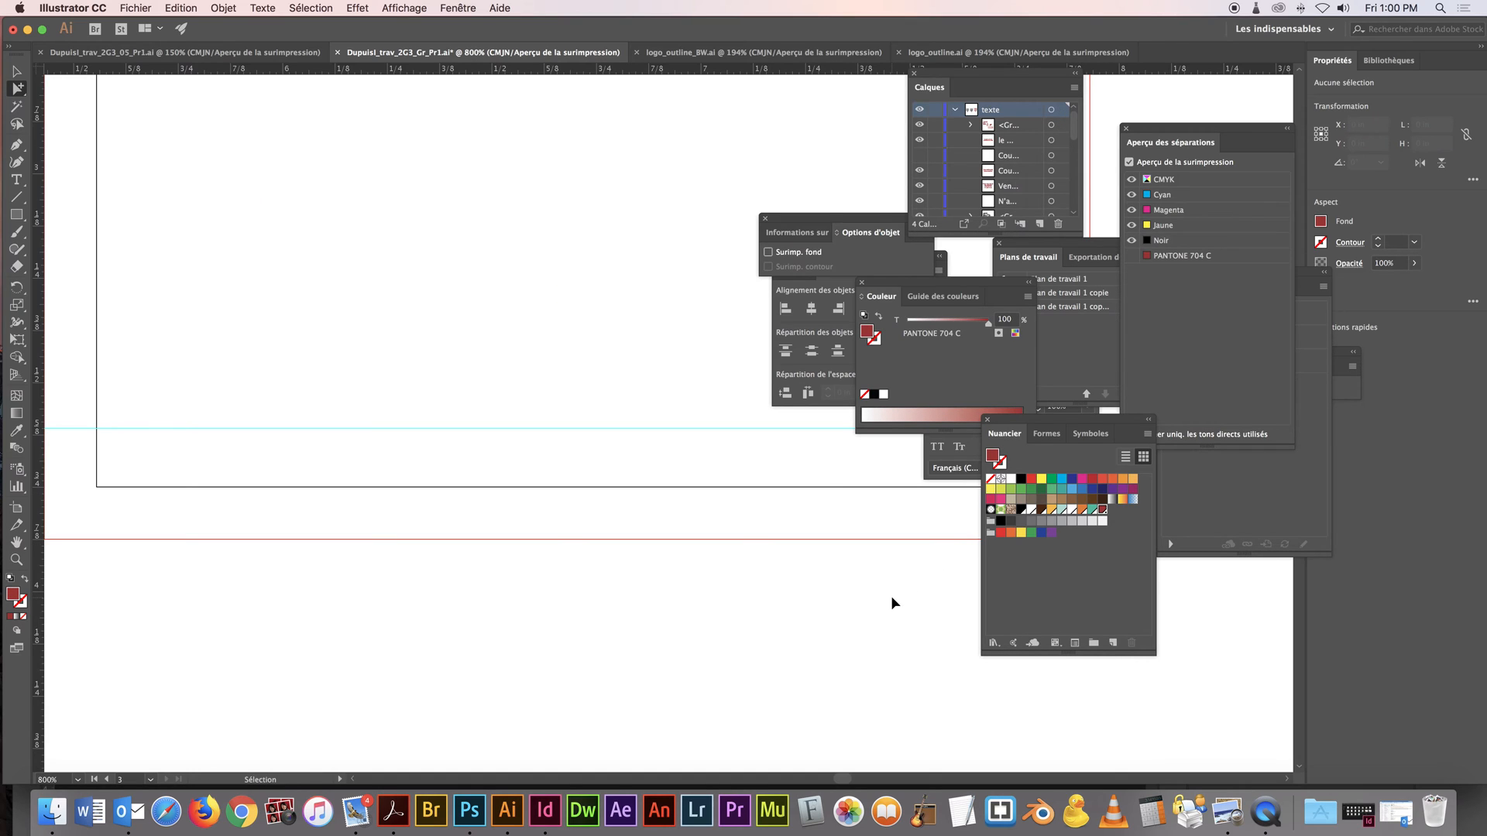
Show the PANTONE 704 C plate and toggle it off and on to check the third artboard for leftover process inks
left_click(1137, 258)
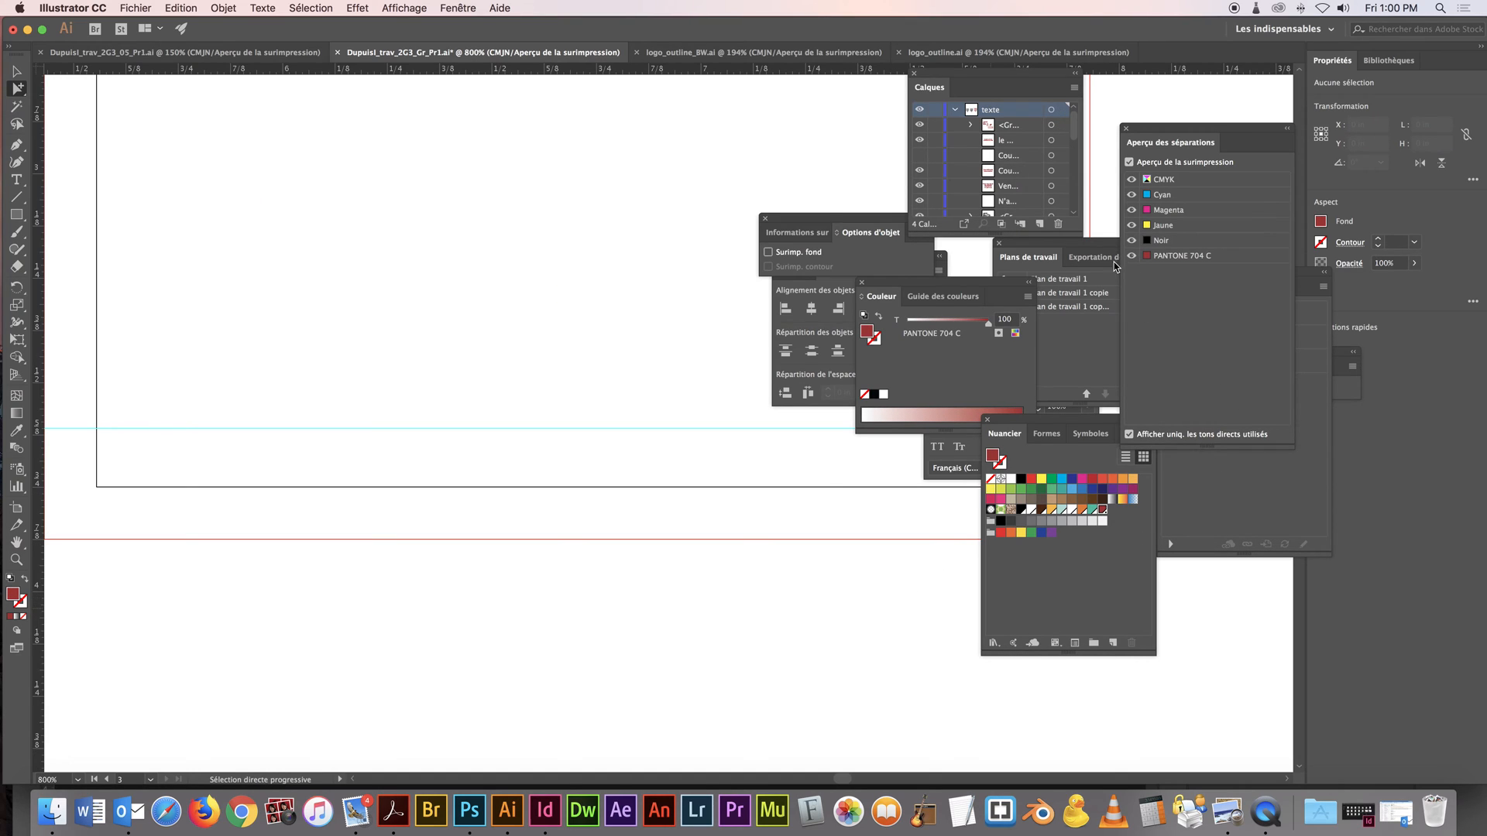
left_click(737, 435, "alt+super")
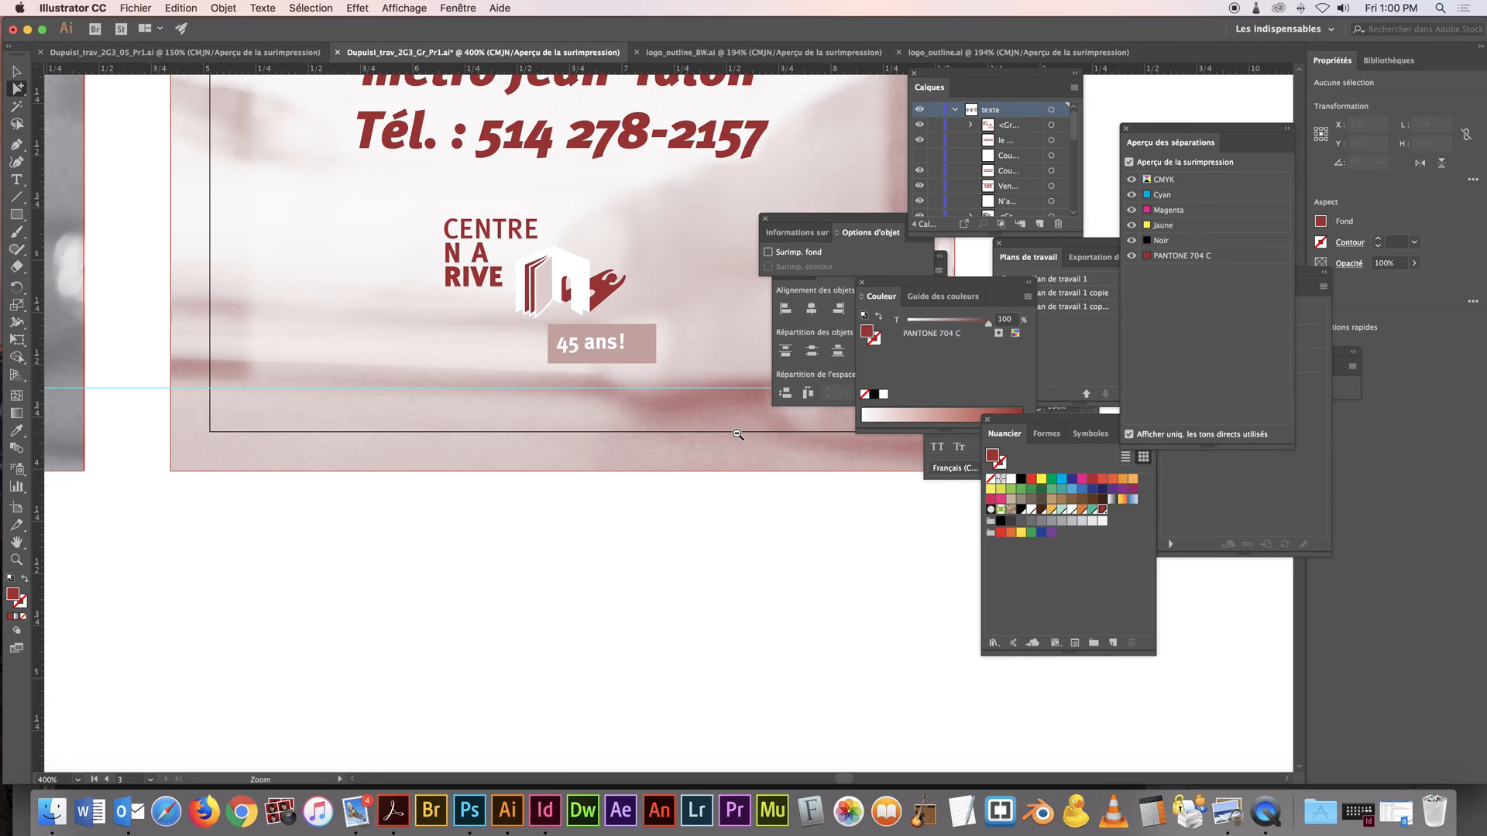
left_click(638, 226, "alt+super")
left_click(638, 226, "alt+super")
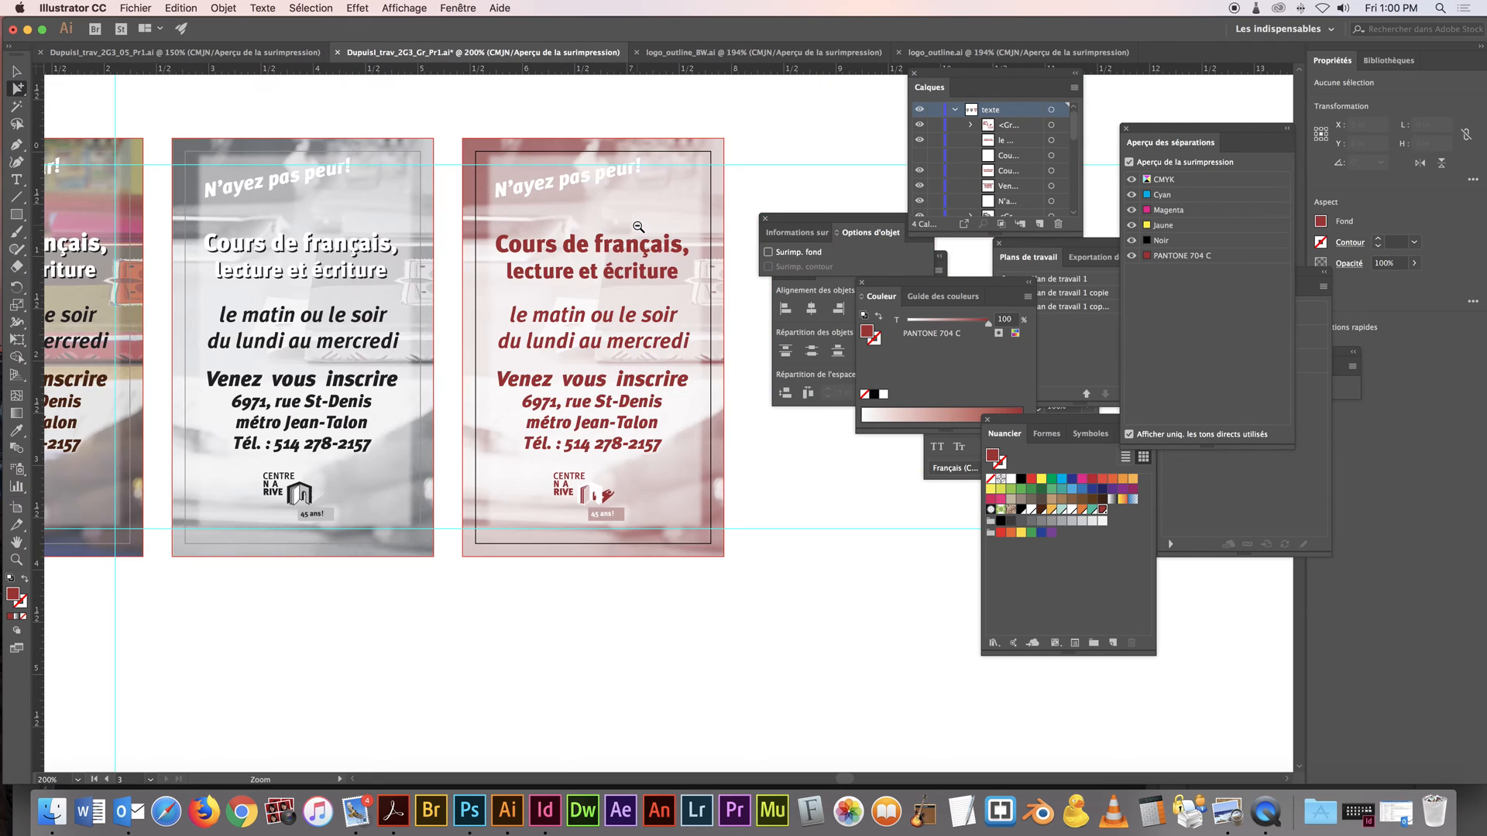
left_click(638, 226, "alt+super")
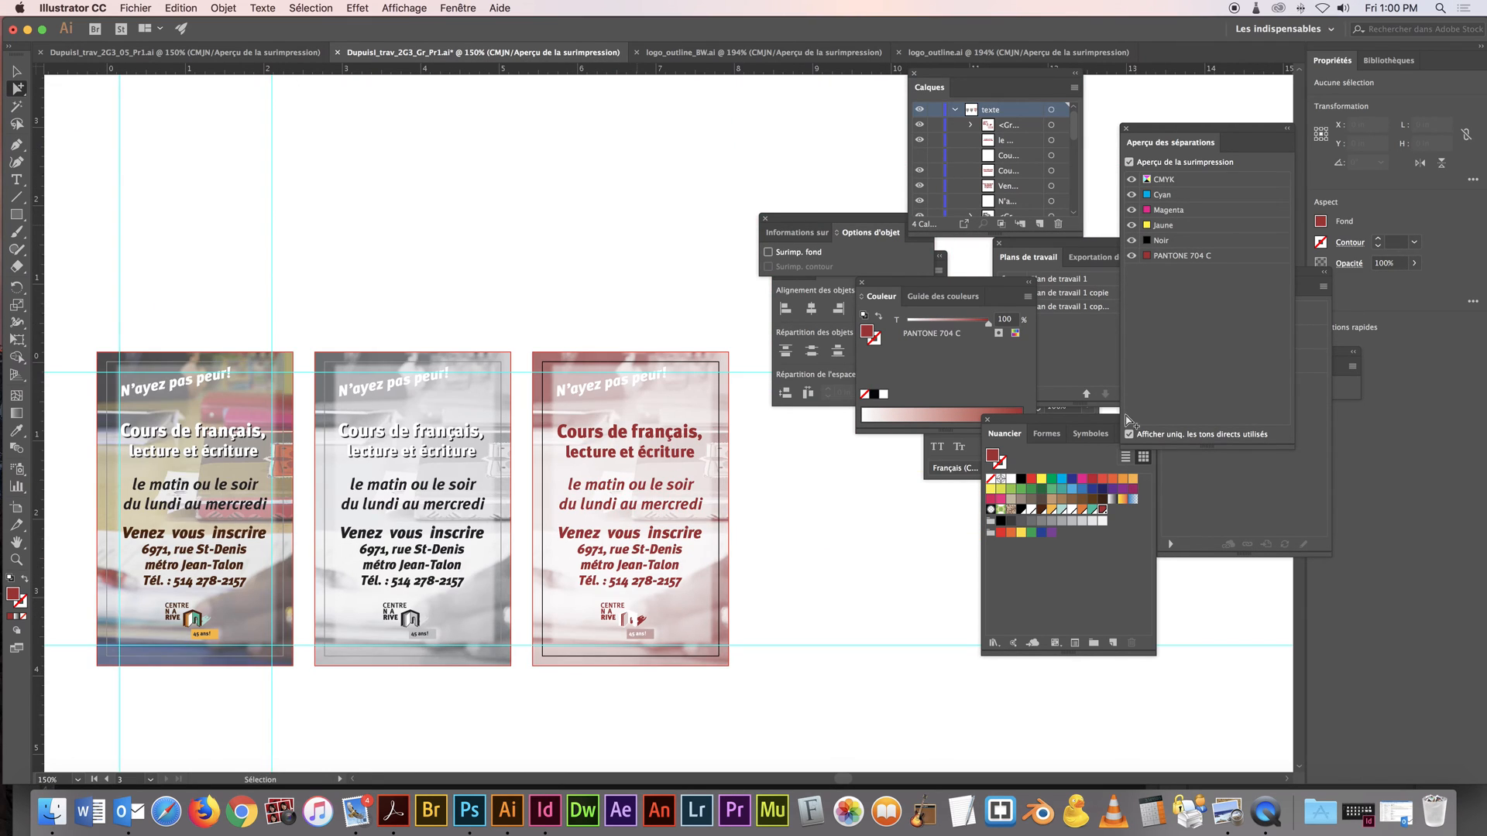
left_click(1130, 256)
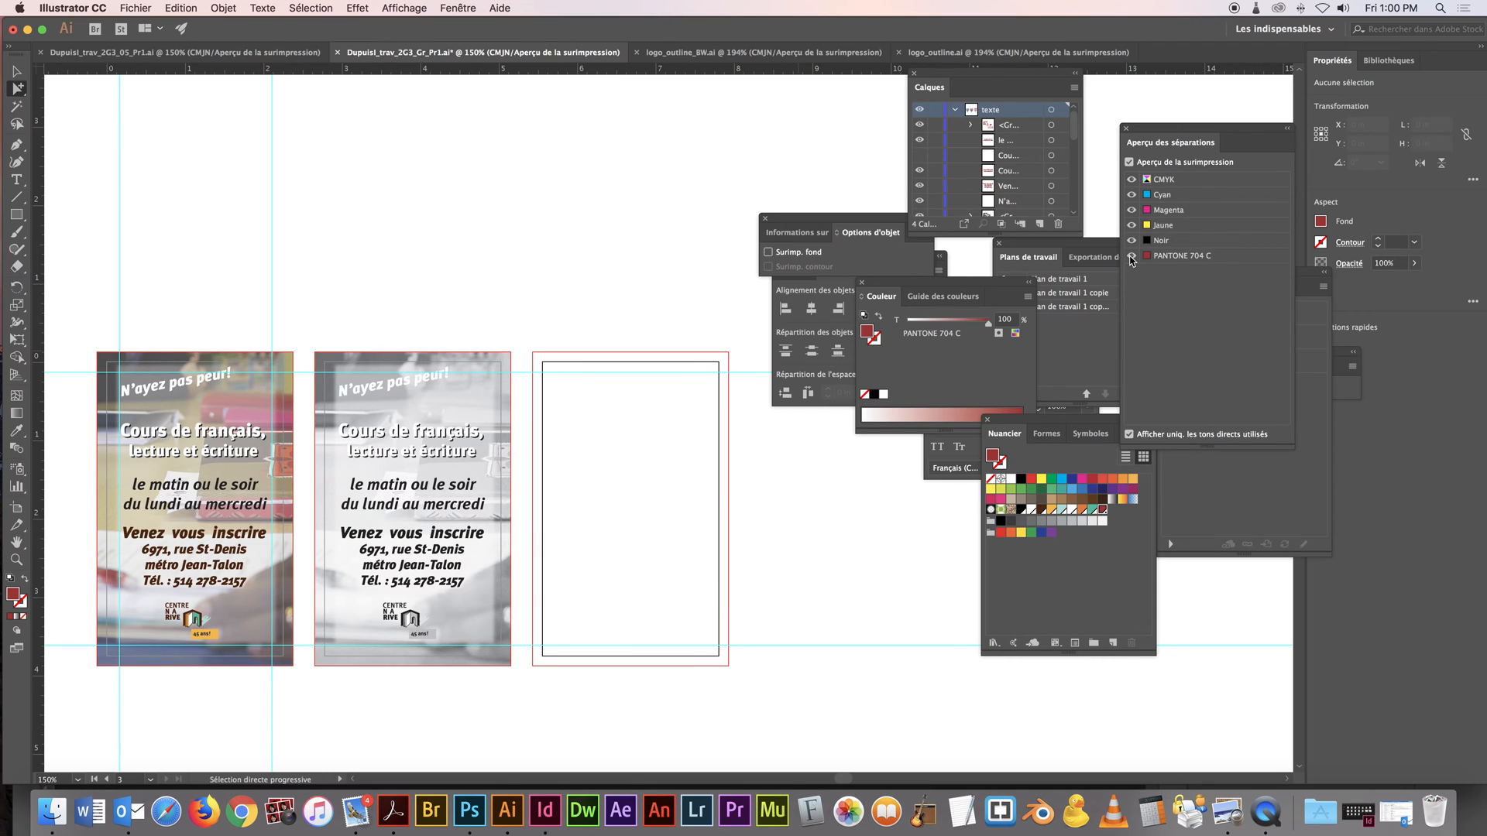
left_click(1131, 256)
Collapse the texte layer, uncover the artboard list, and duplicate the third artboard with its artwork
left_click_drag(824, 480, 673, 384)
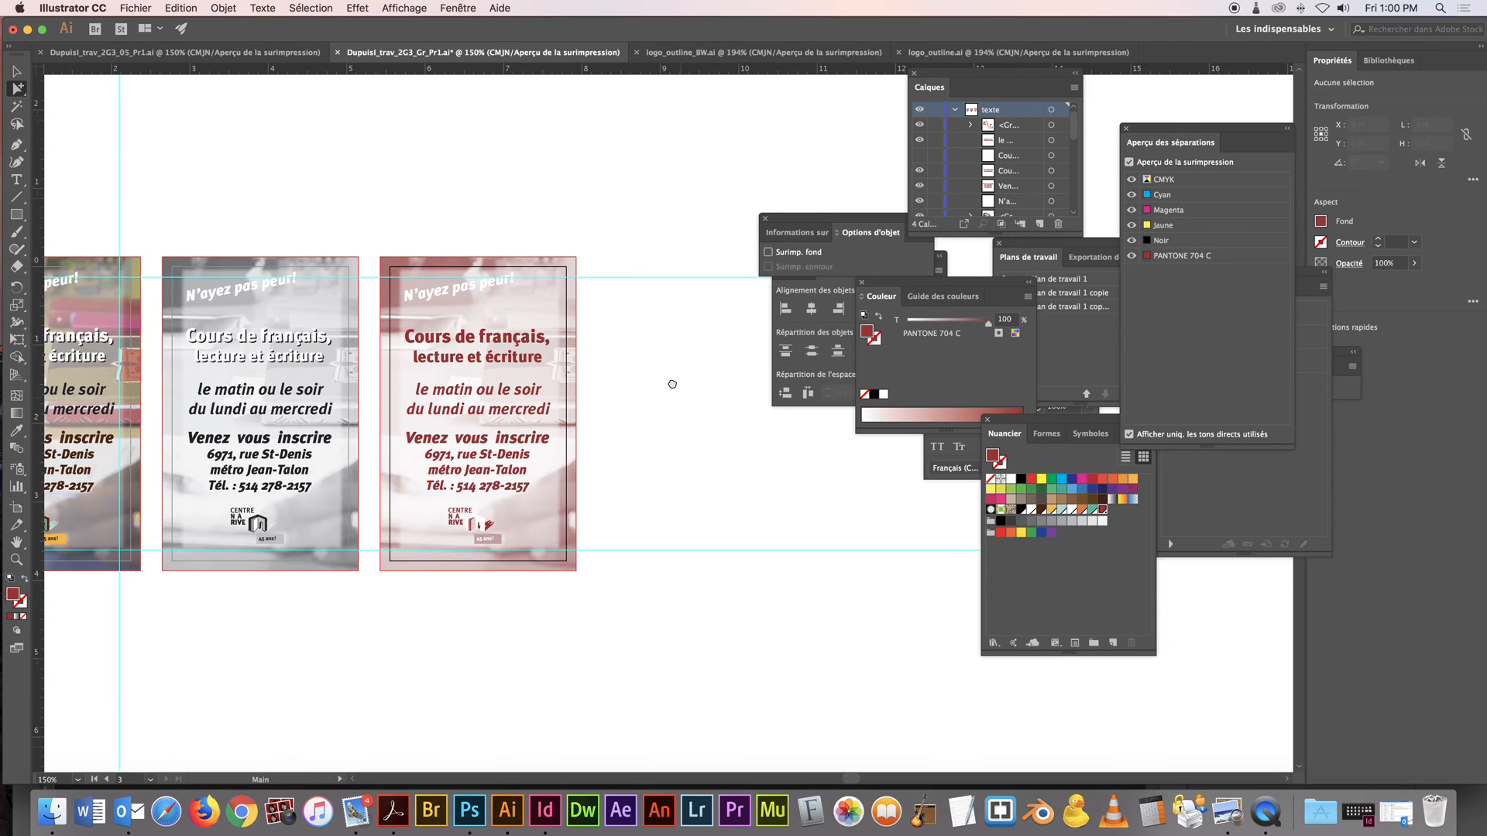
left_click(957, 110)
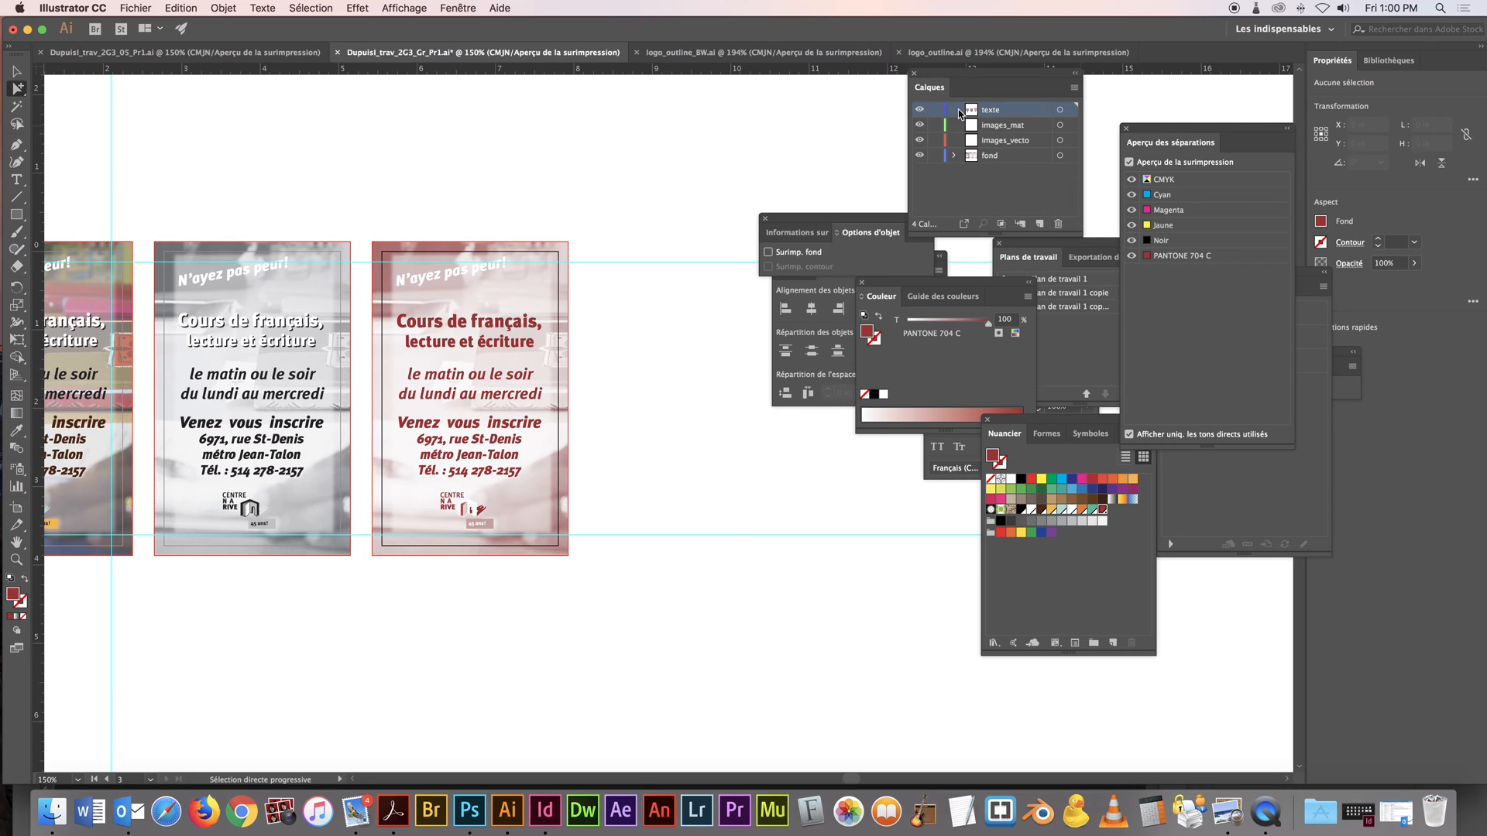
left_click_drag(1040, 232, 1040, 259)
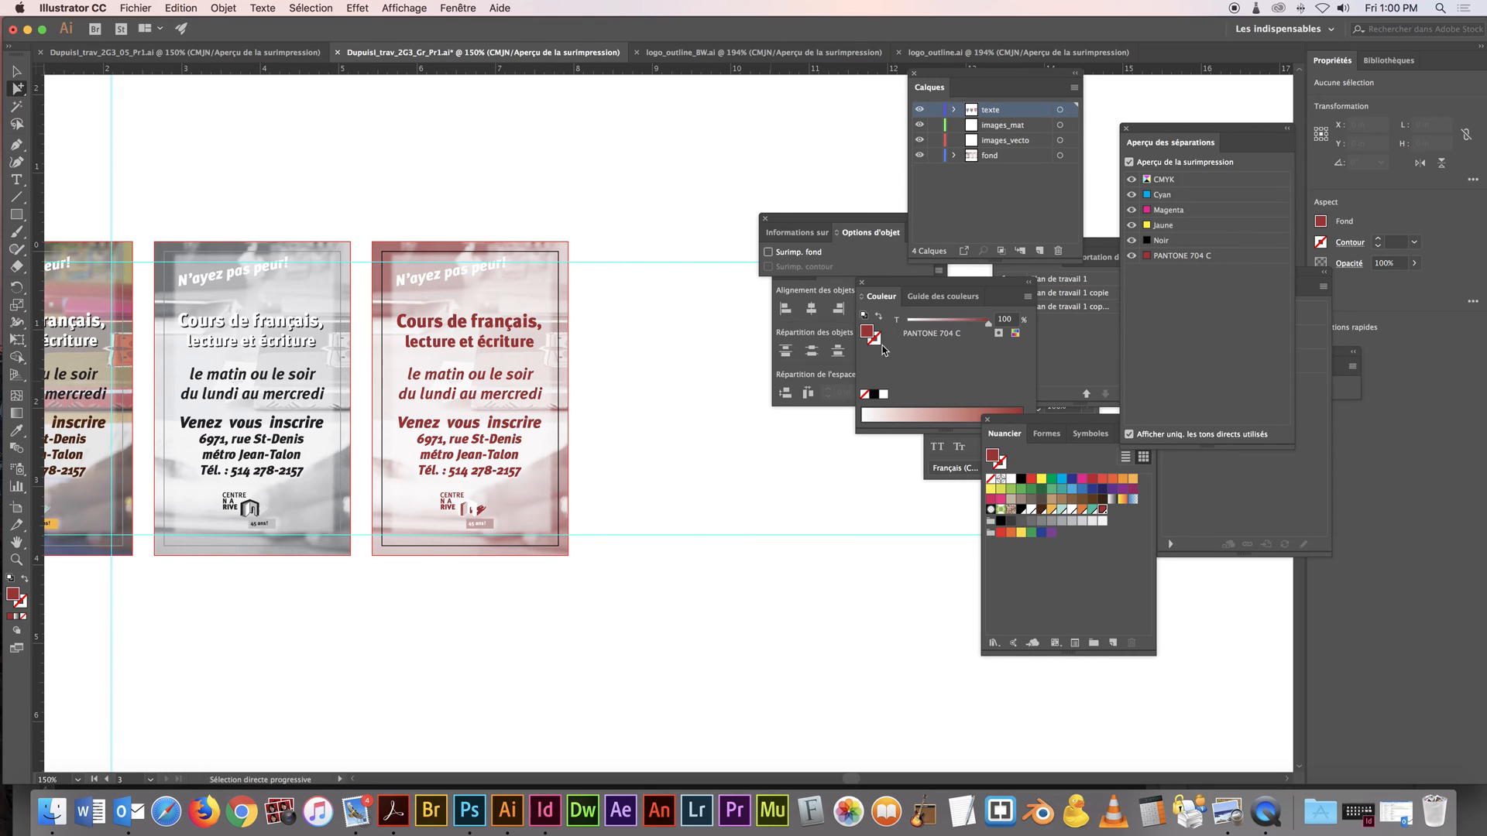
left_click_drag(1077, 247, 999, 234)
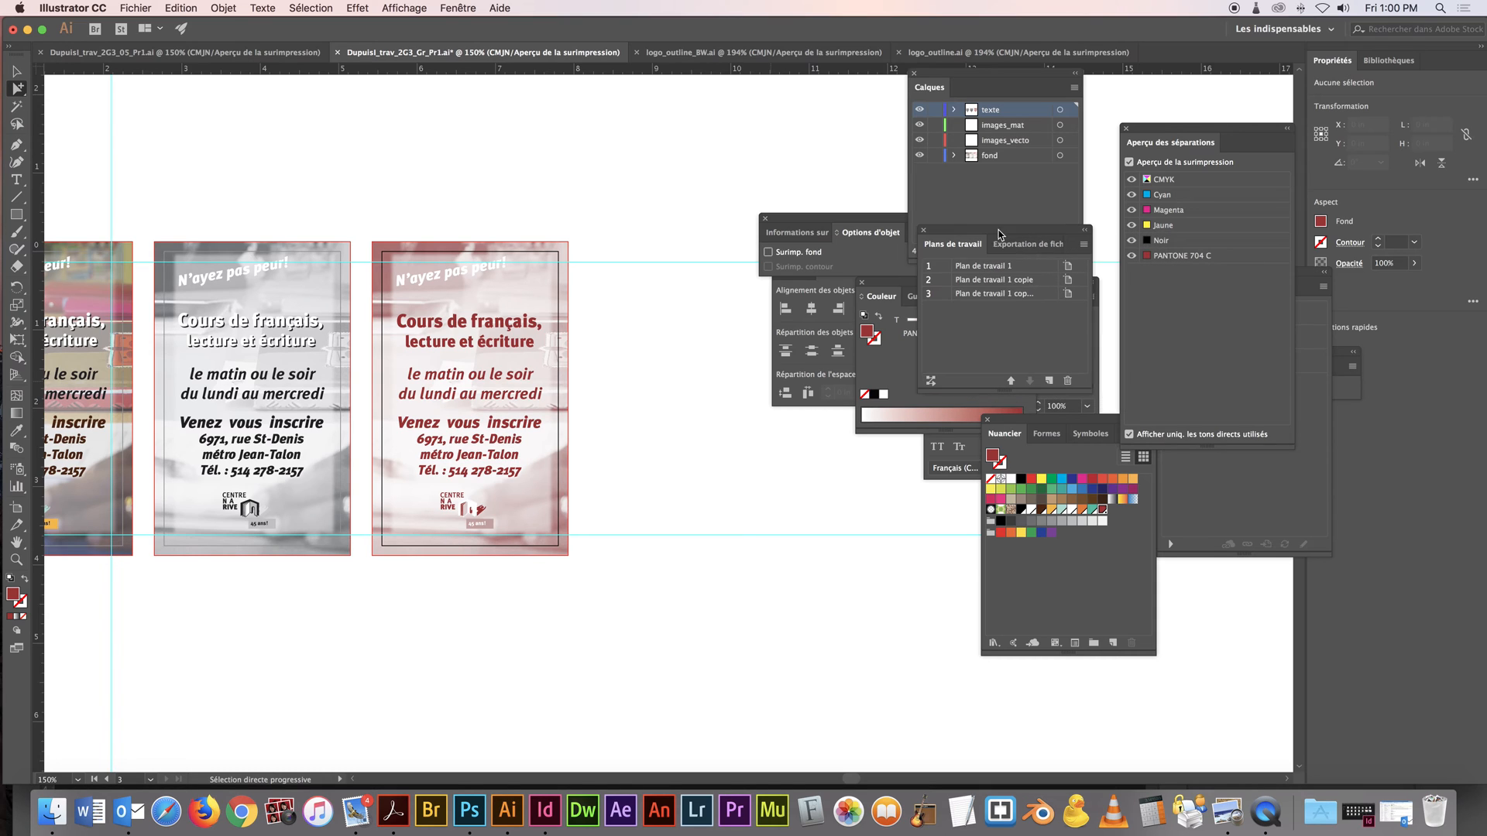
double_click(1015, 300)
left_click(1084, 244)
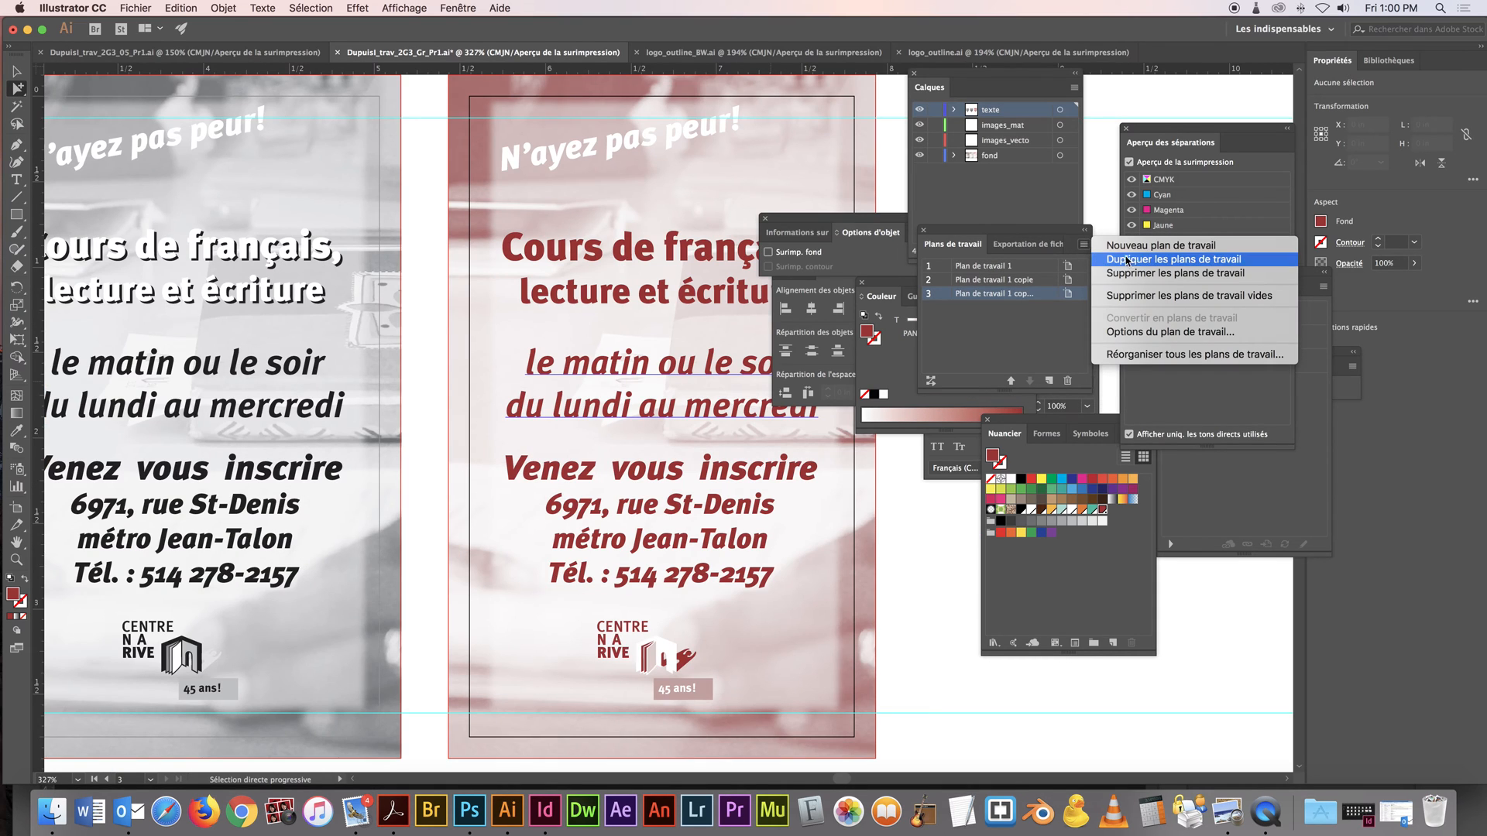
left_click(1173, 260)
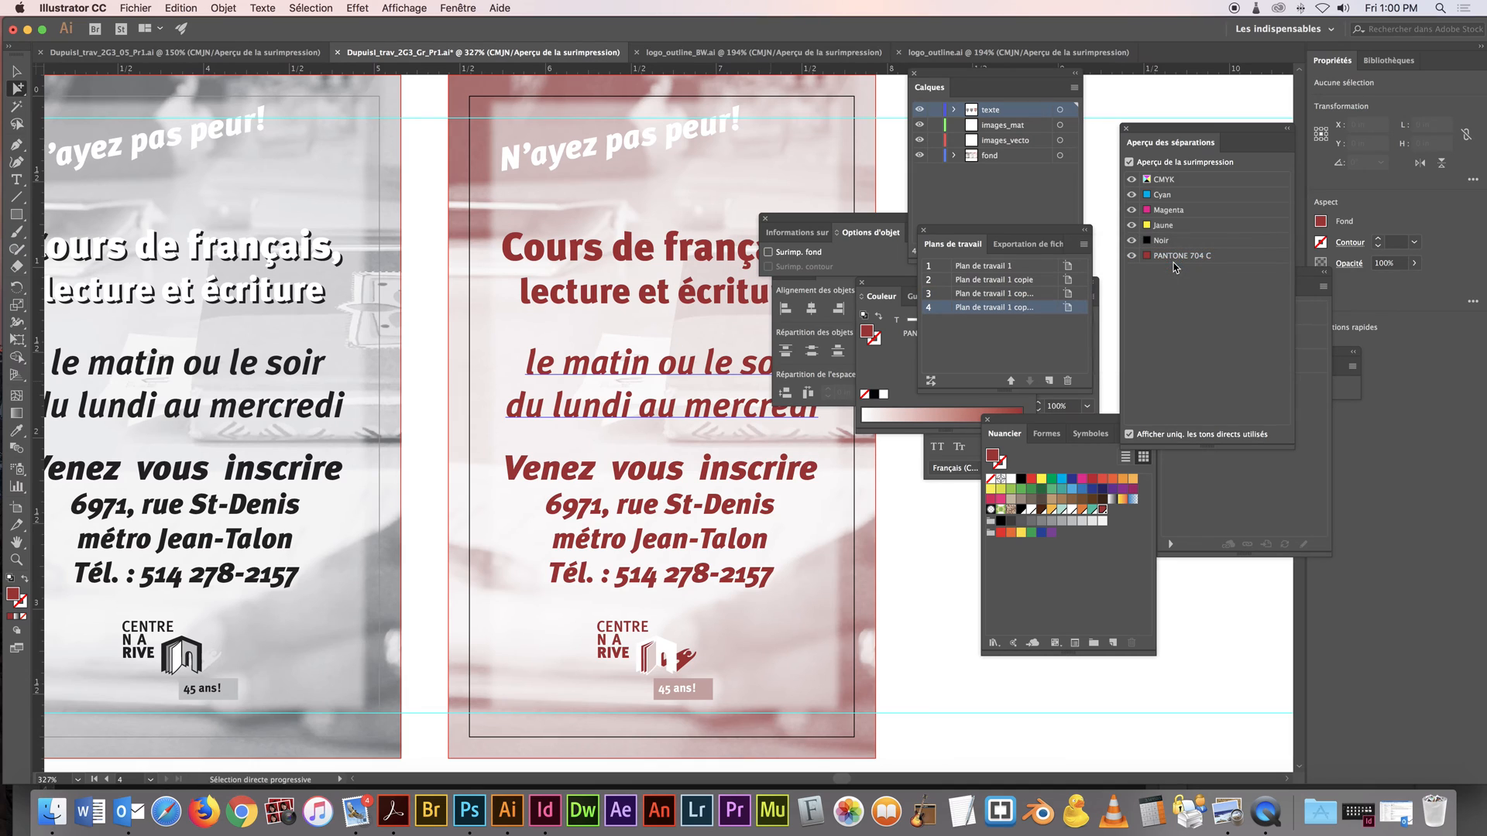
left_click_drag(686, 338, 297, 291)
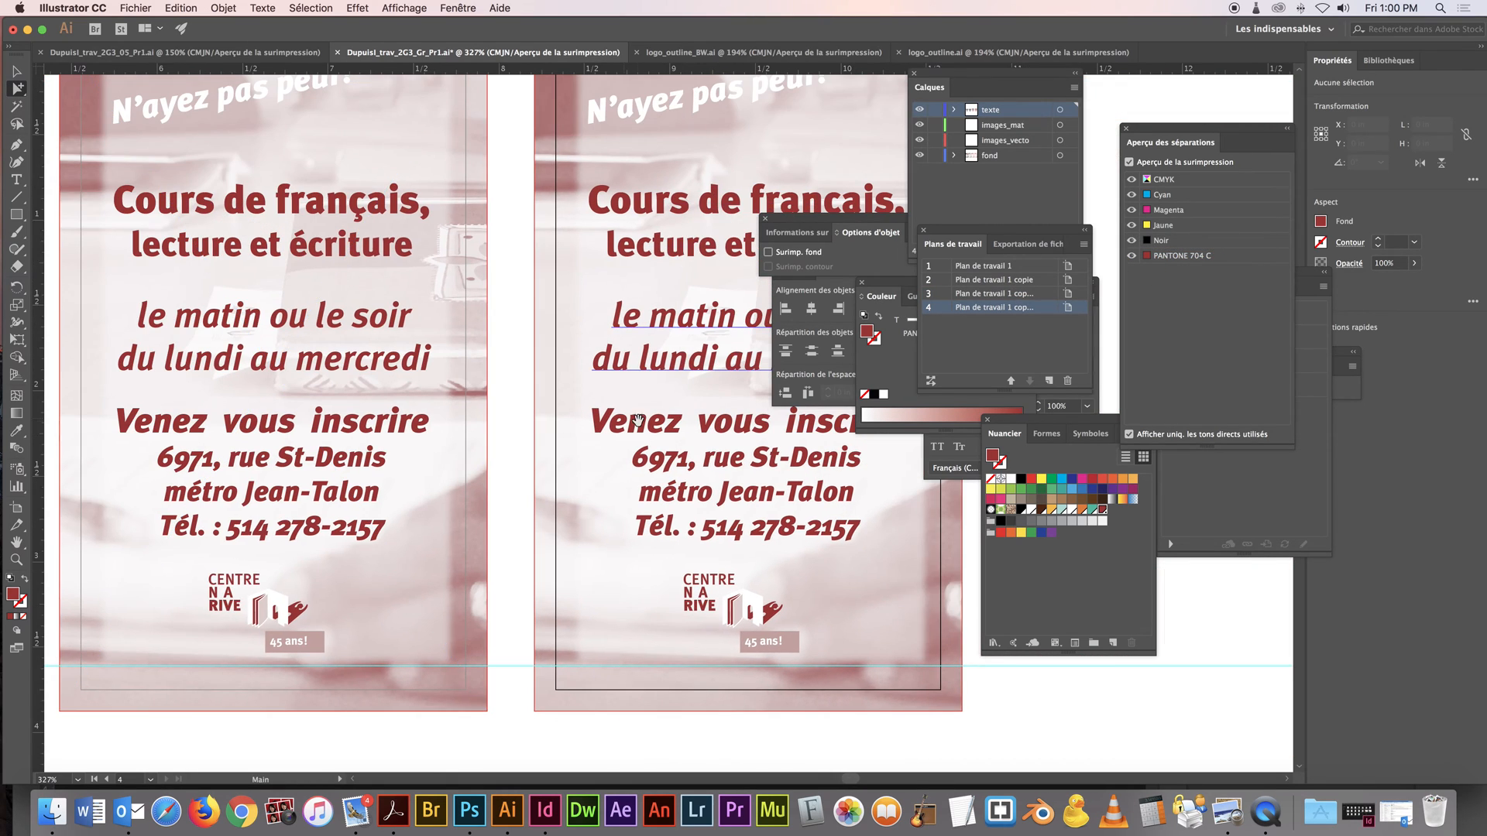
left_click(706, 433, "alt")
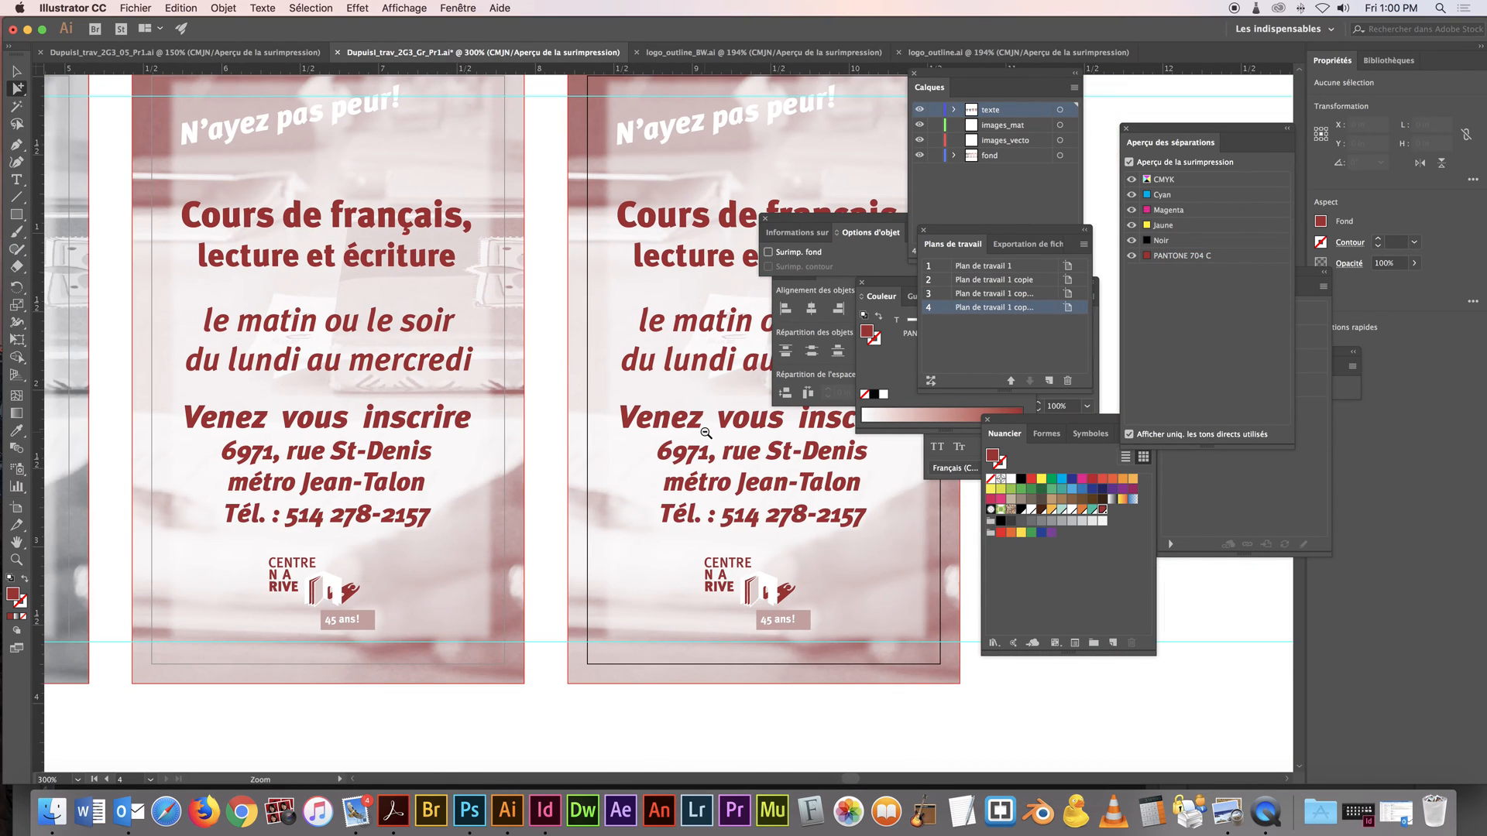
left_click(706, 433, "alt")
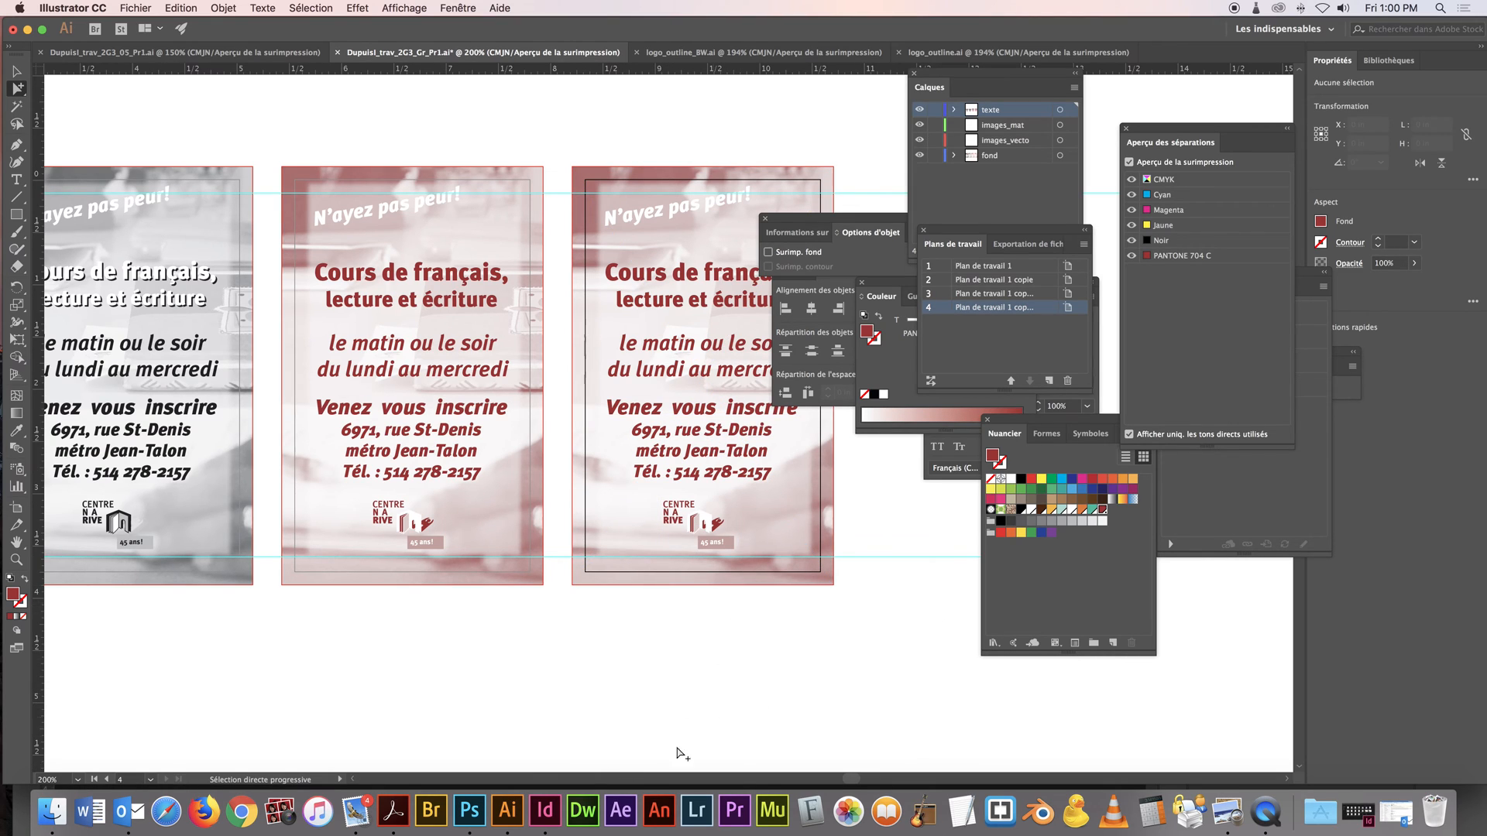
left_click(669, 276)
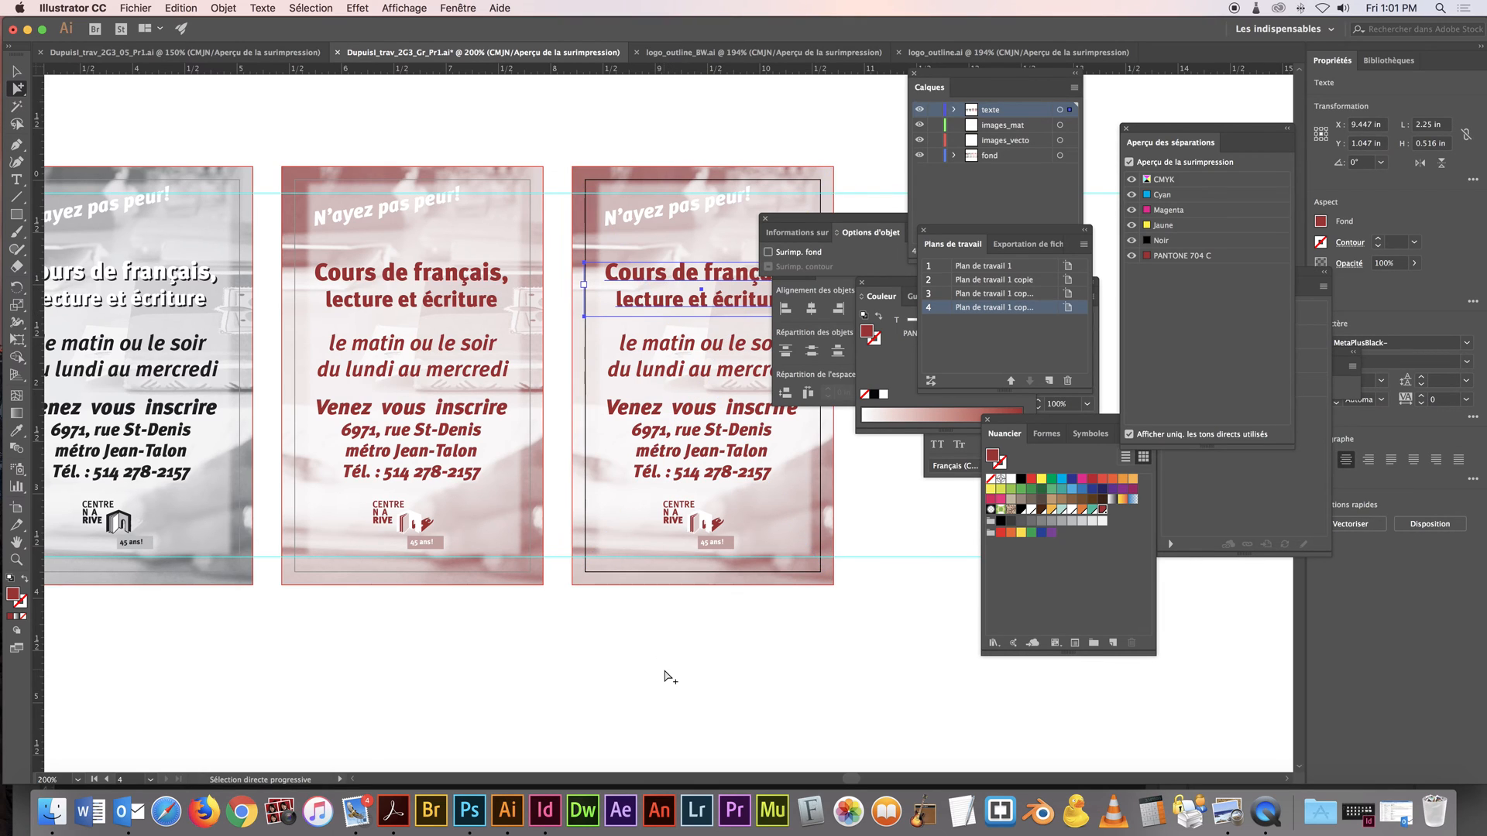
Switch to Photoshop and duplicate the fond_1PMS.psd image as fond_2PMS
left_click(469, 811)
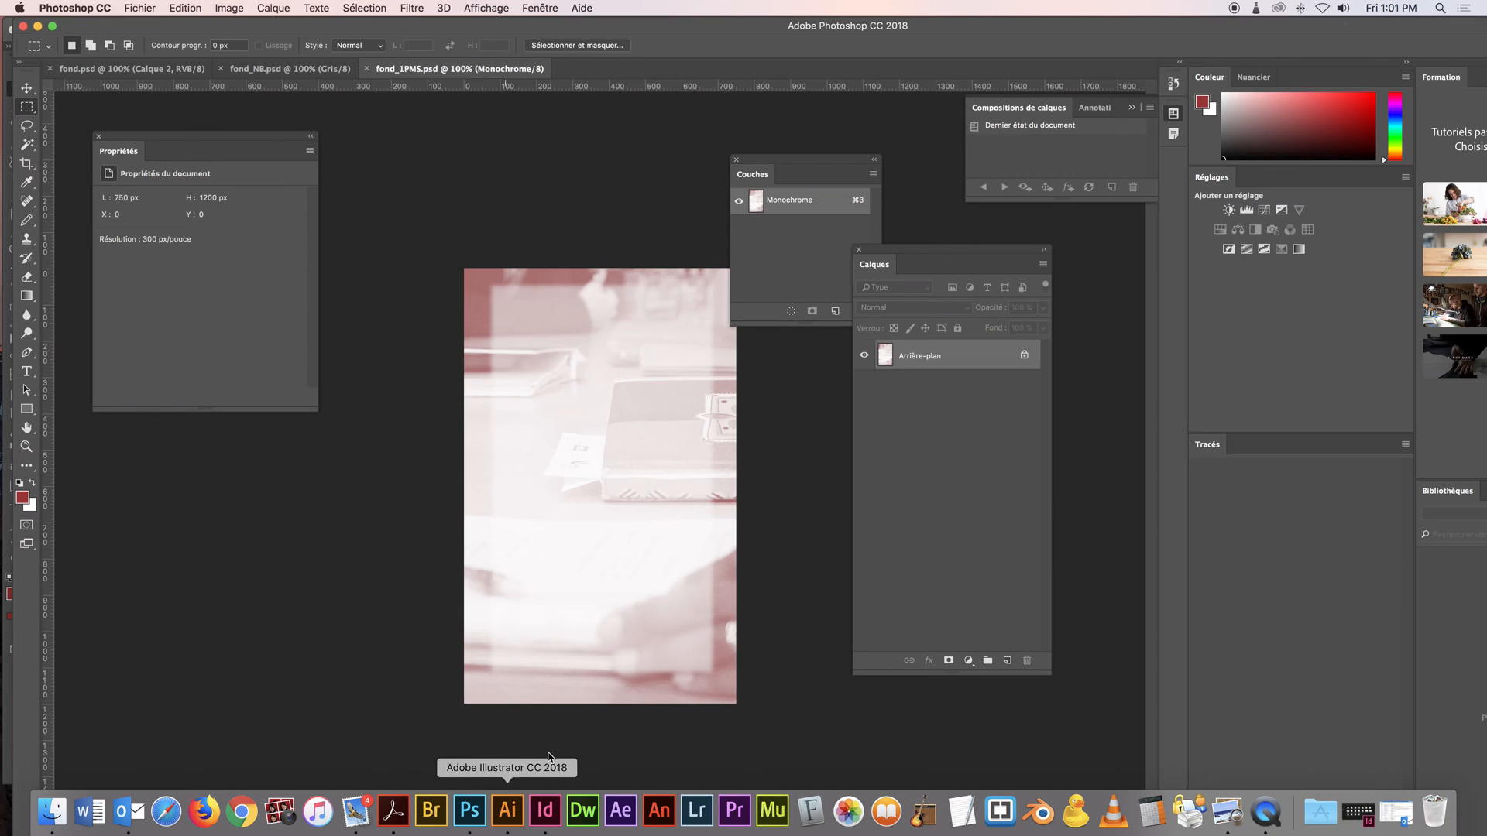
left_click(226, 8)
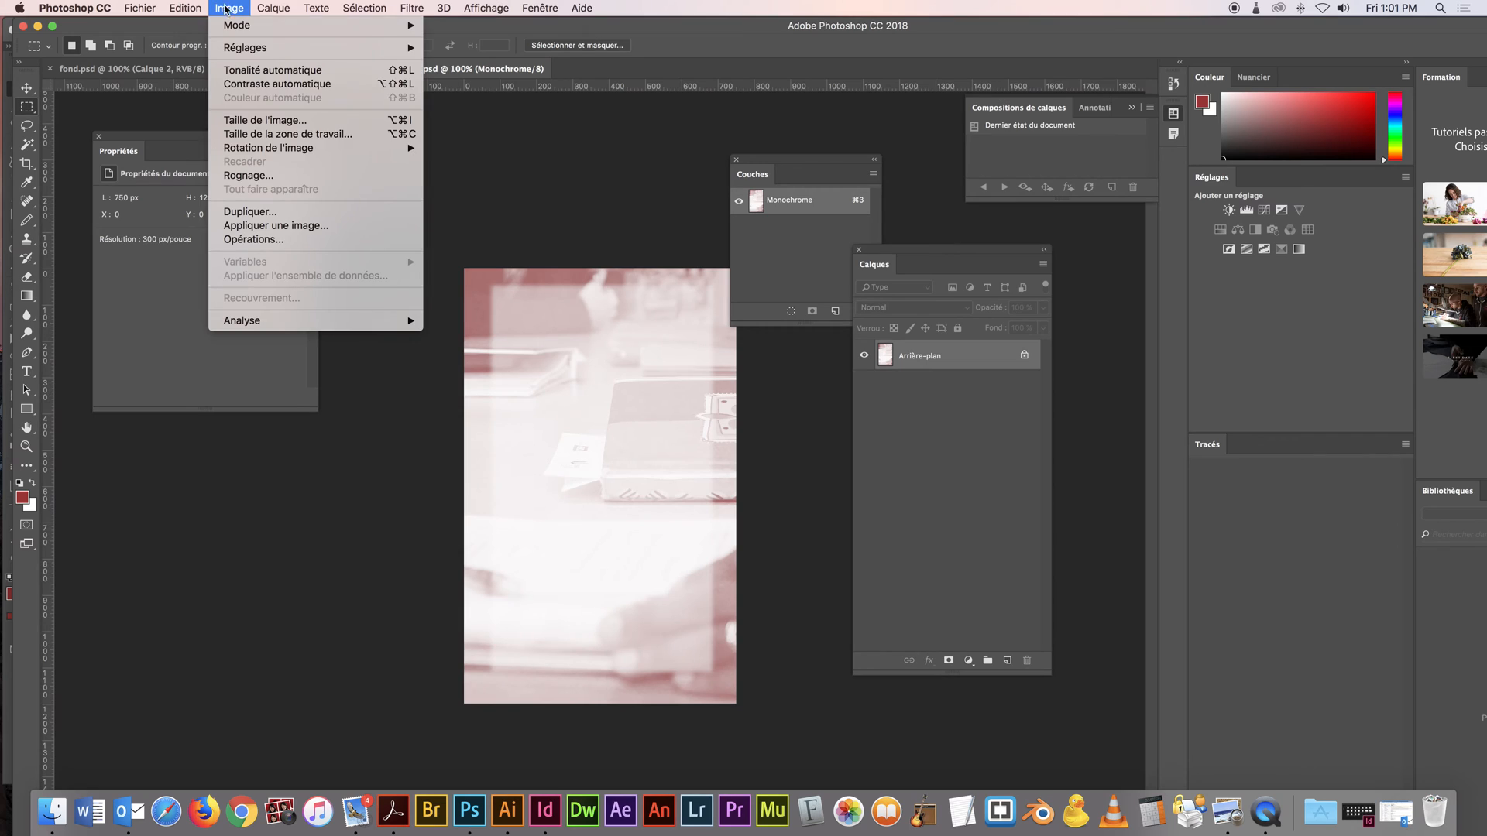
left_click(308, 210)
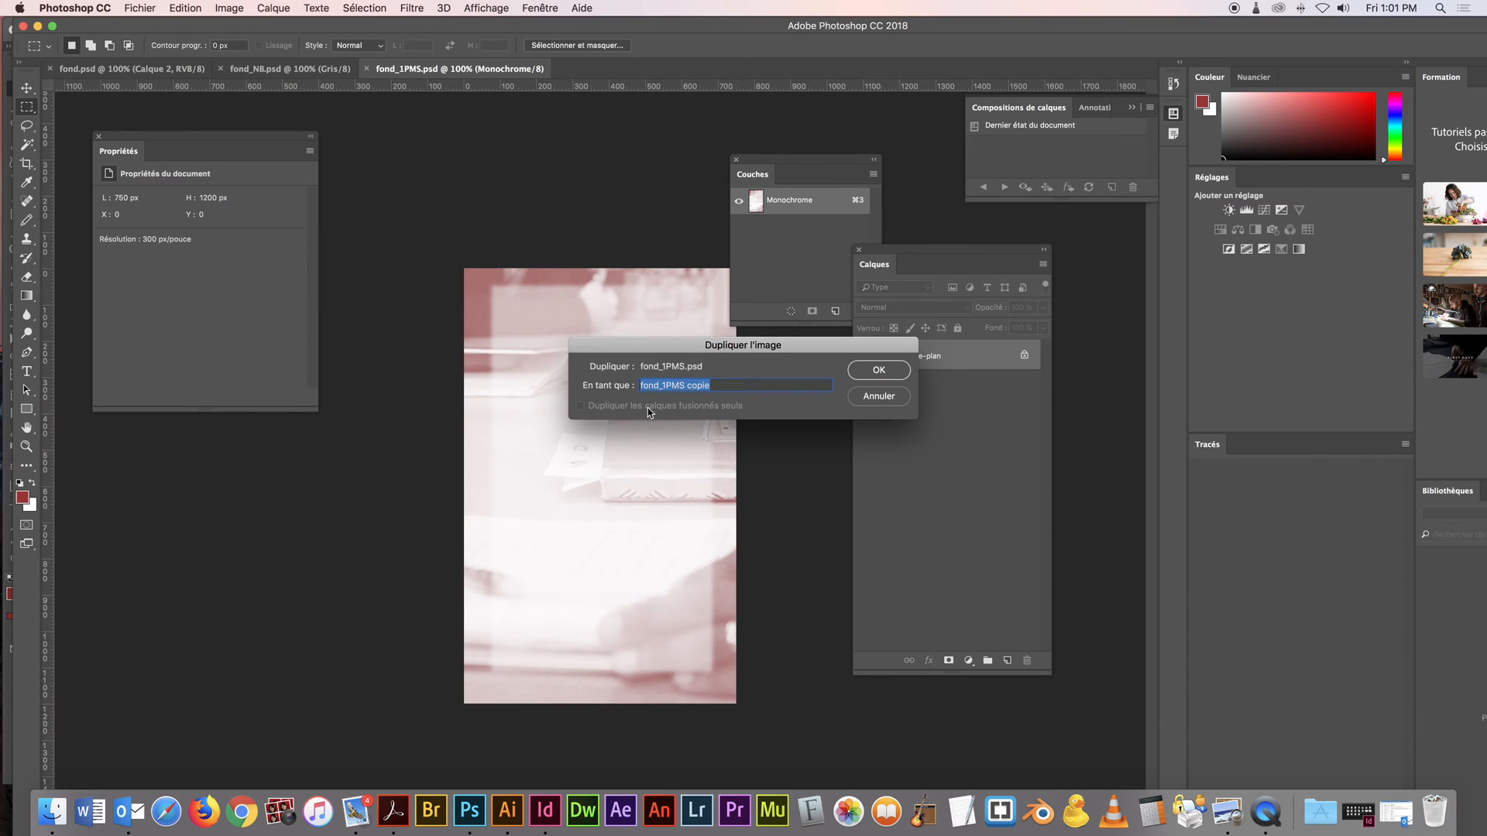
left_click(665, 385)
key("BackSpace")
type("2")
left_click_drag(685, 385, 774, 384)
key("BackSpace")
left_click(879, 369)
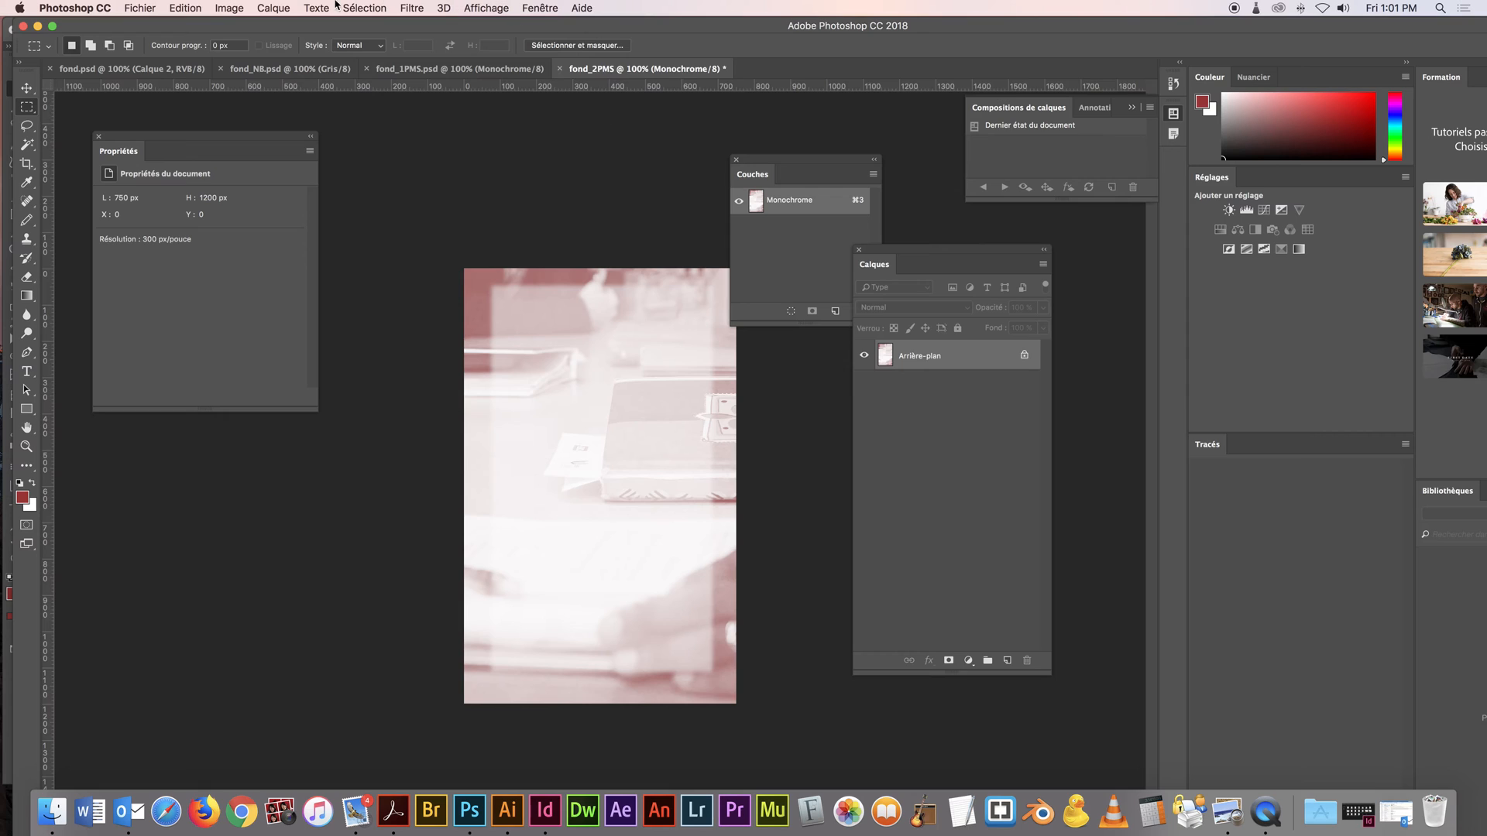
Change the monochrome image to the Bichromie type and set ink 2 to PANTONE 300 C from PANTONE+ Solid Coated
left_click(240, 8)
mouse_move(247, 28)
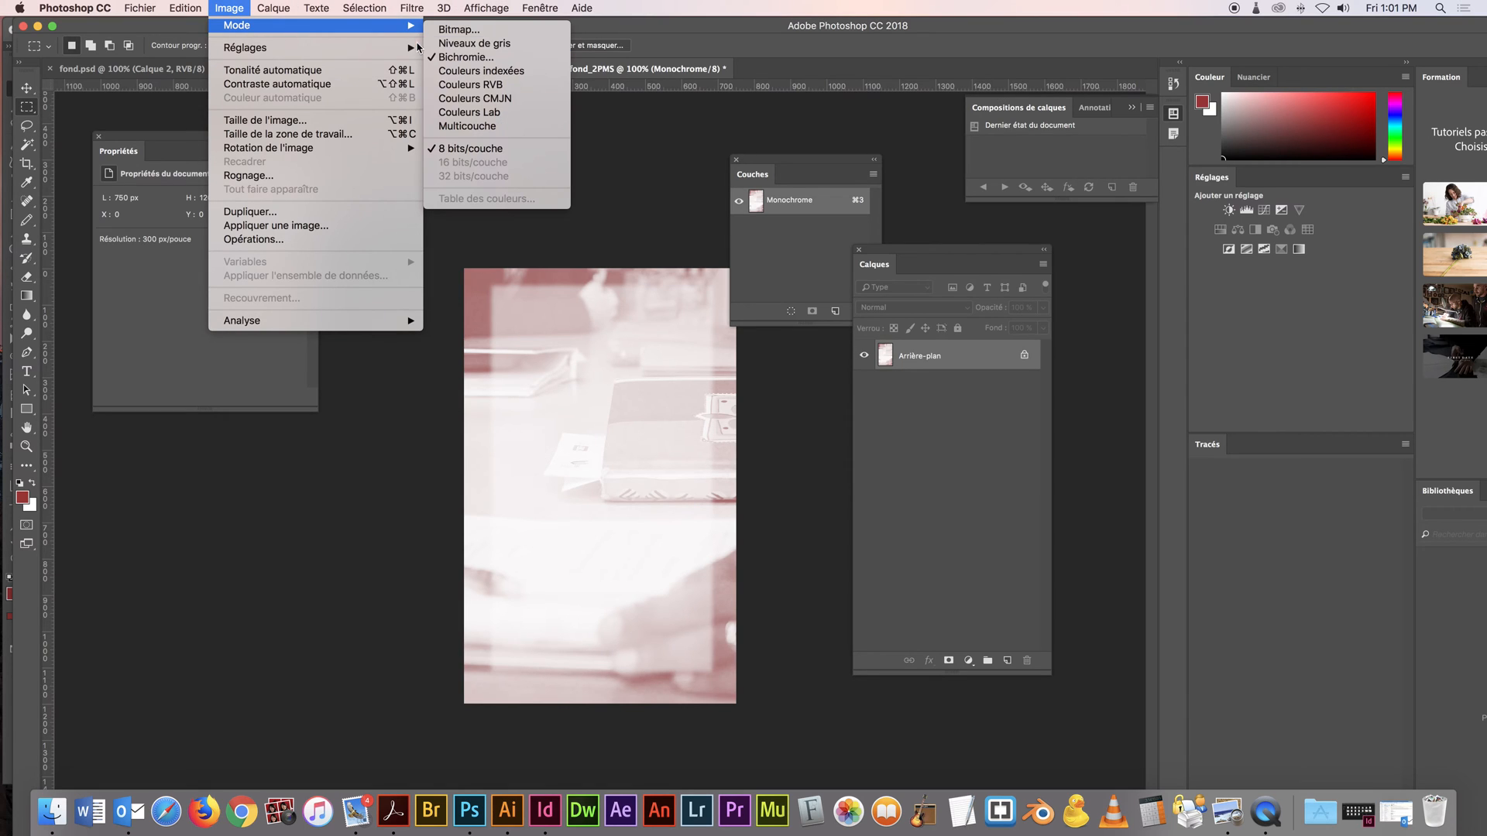
left_click(486, 58)
left_click(672, 245)
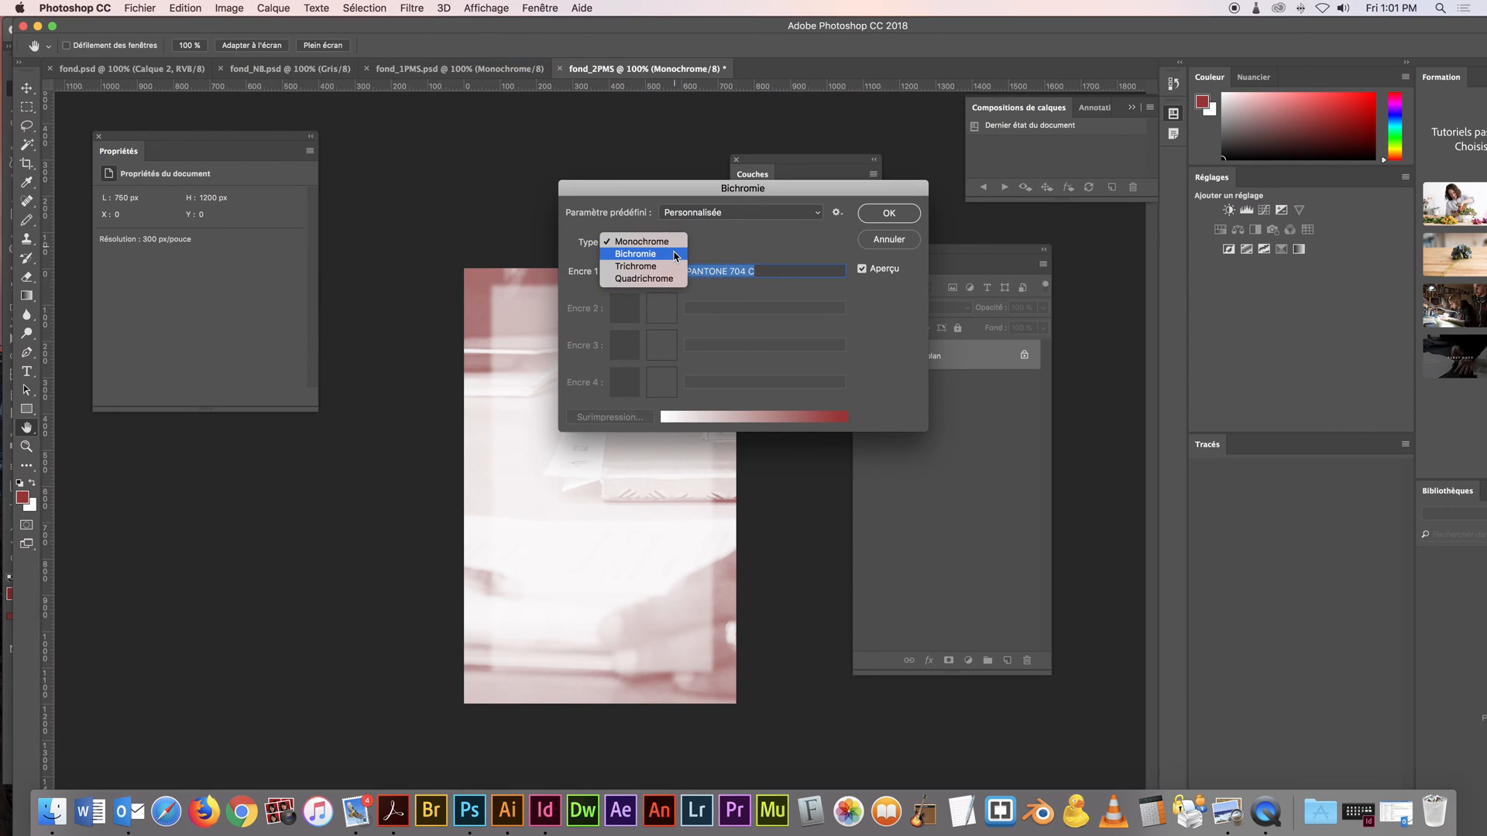
left_click(675, 255)
left_click(664, 308)
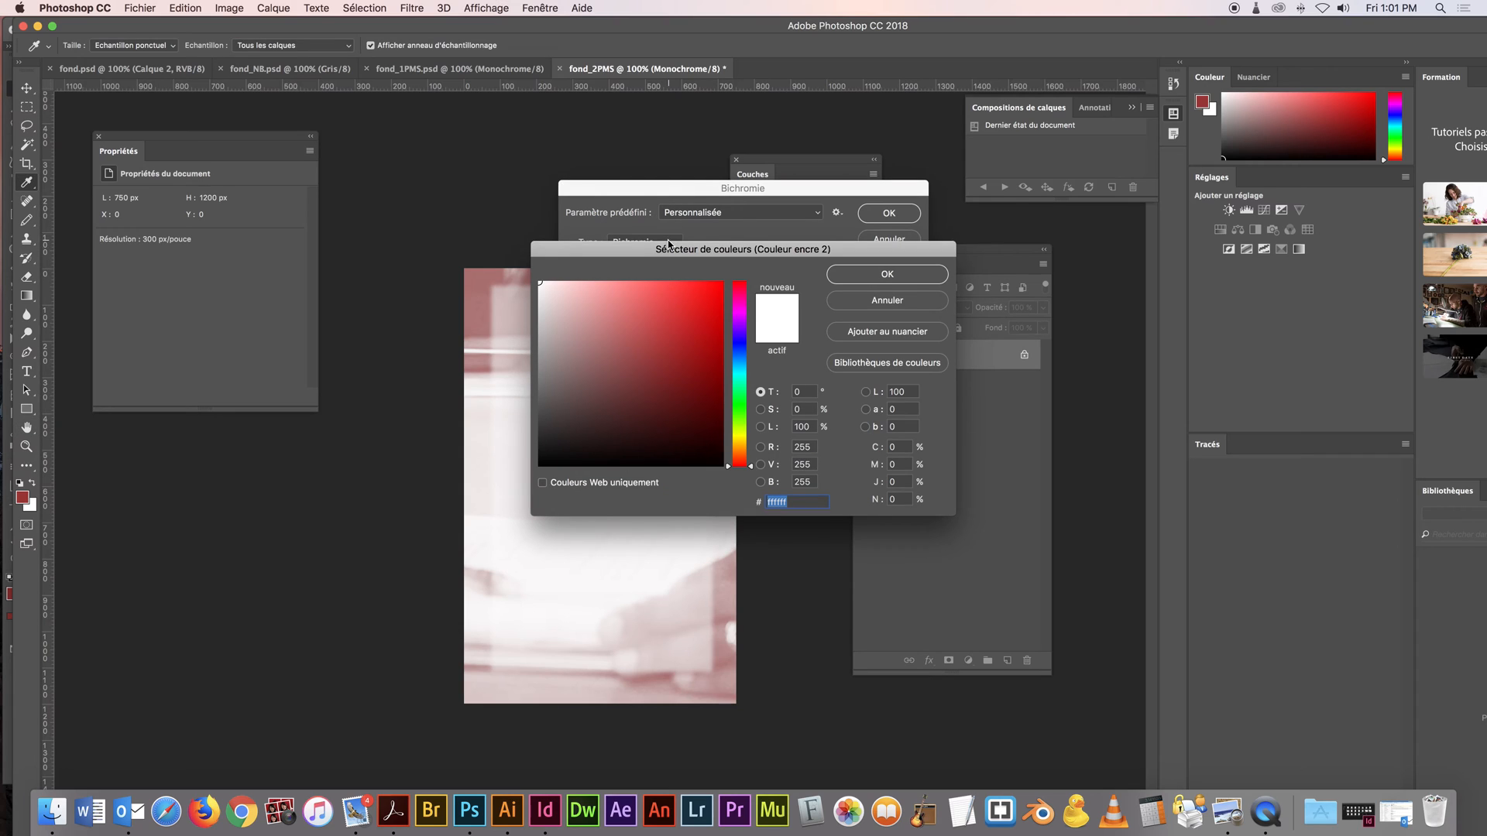
left_click(881, 364)
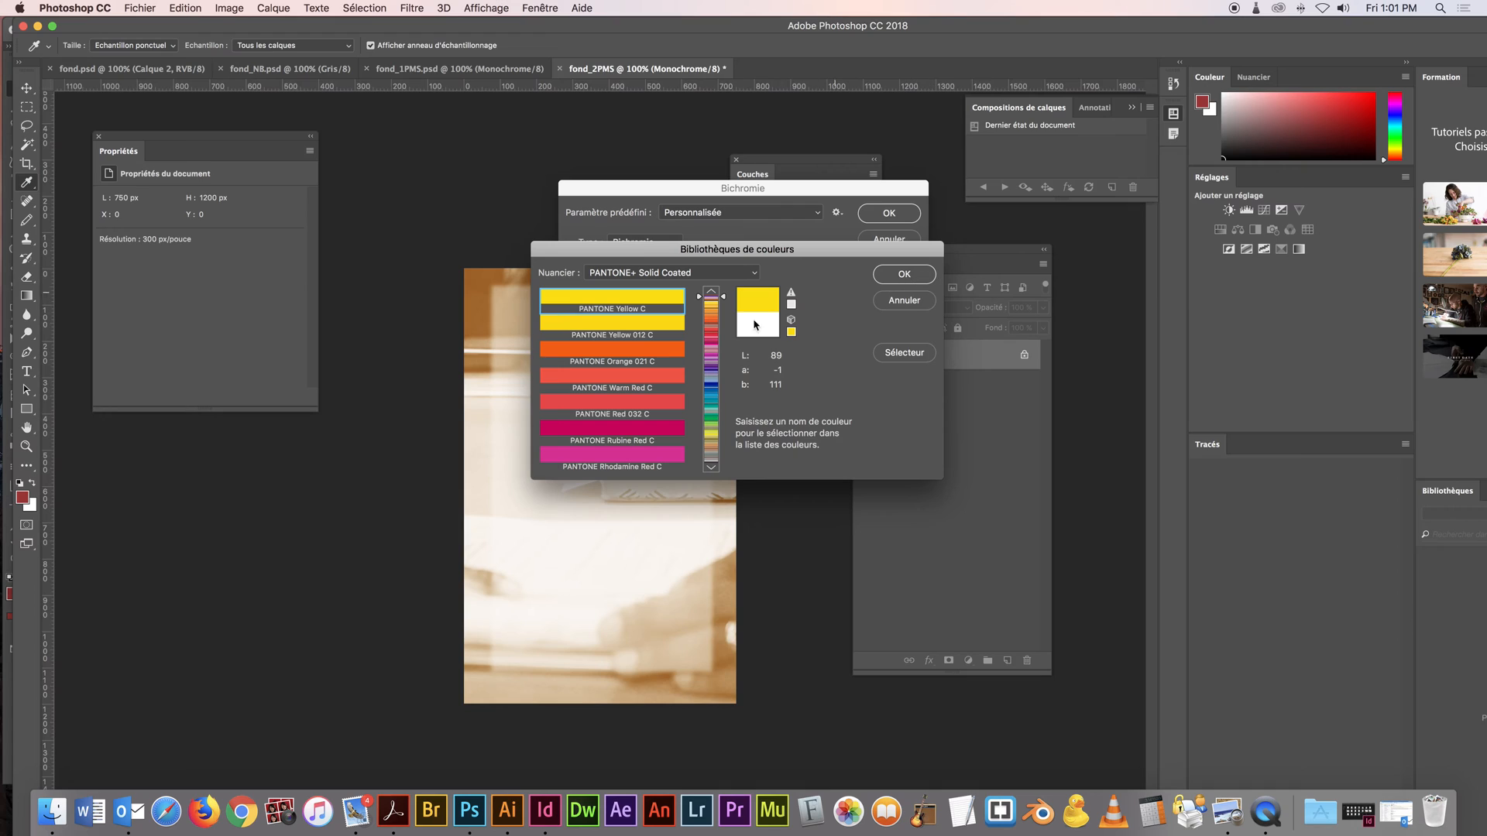
type("200")
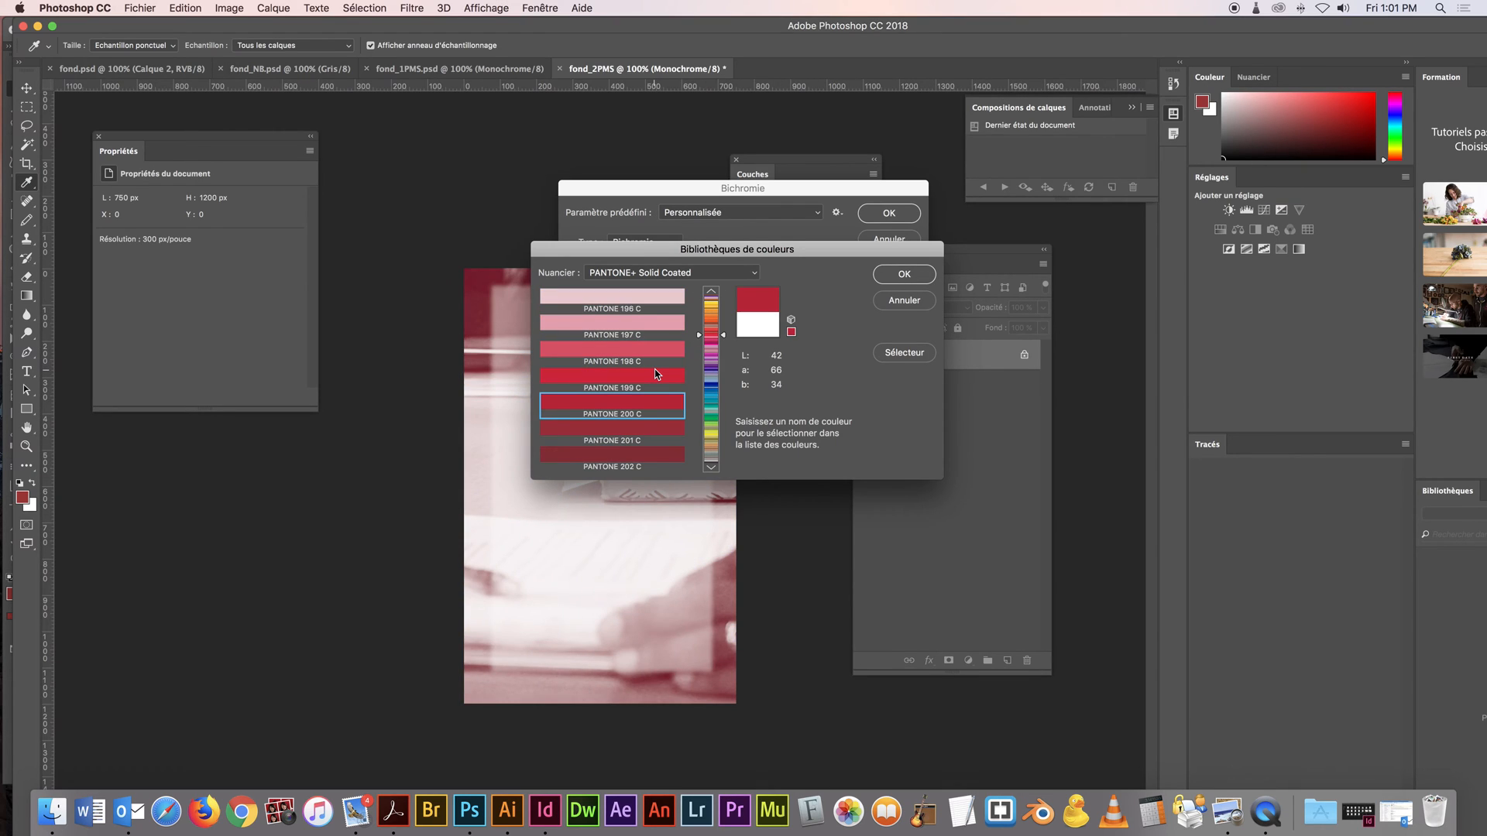
type("300")
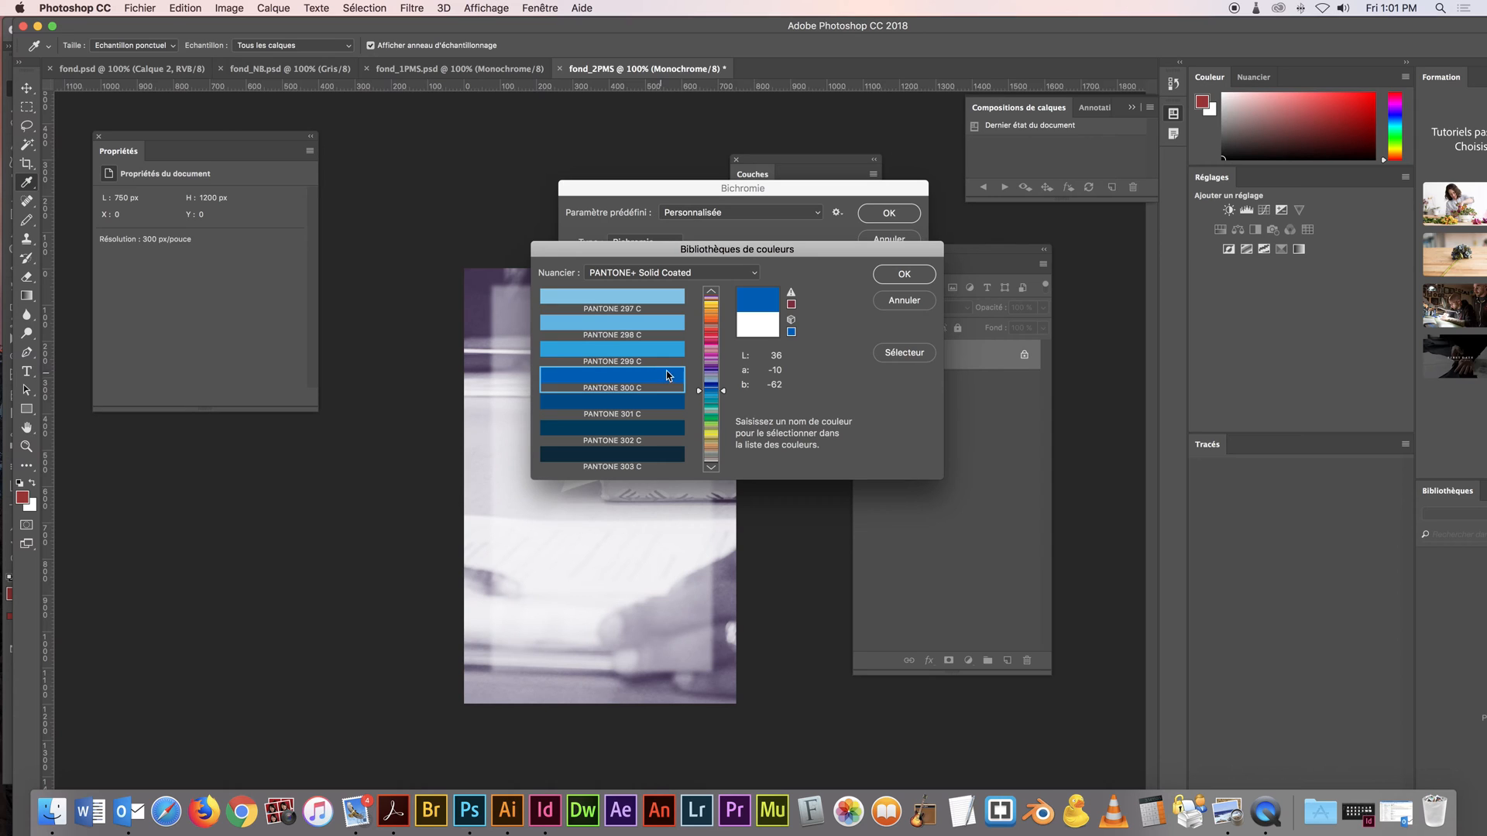
left_click(902, 276)
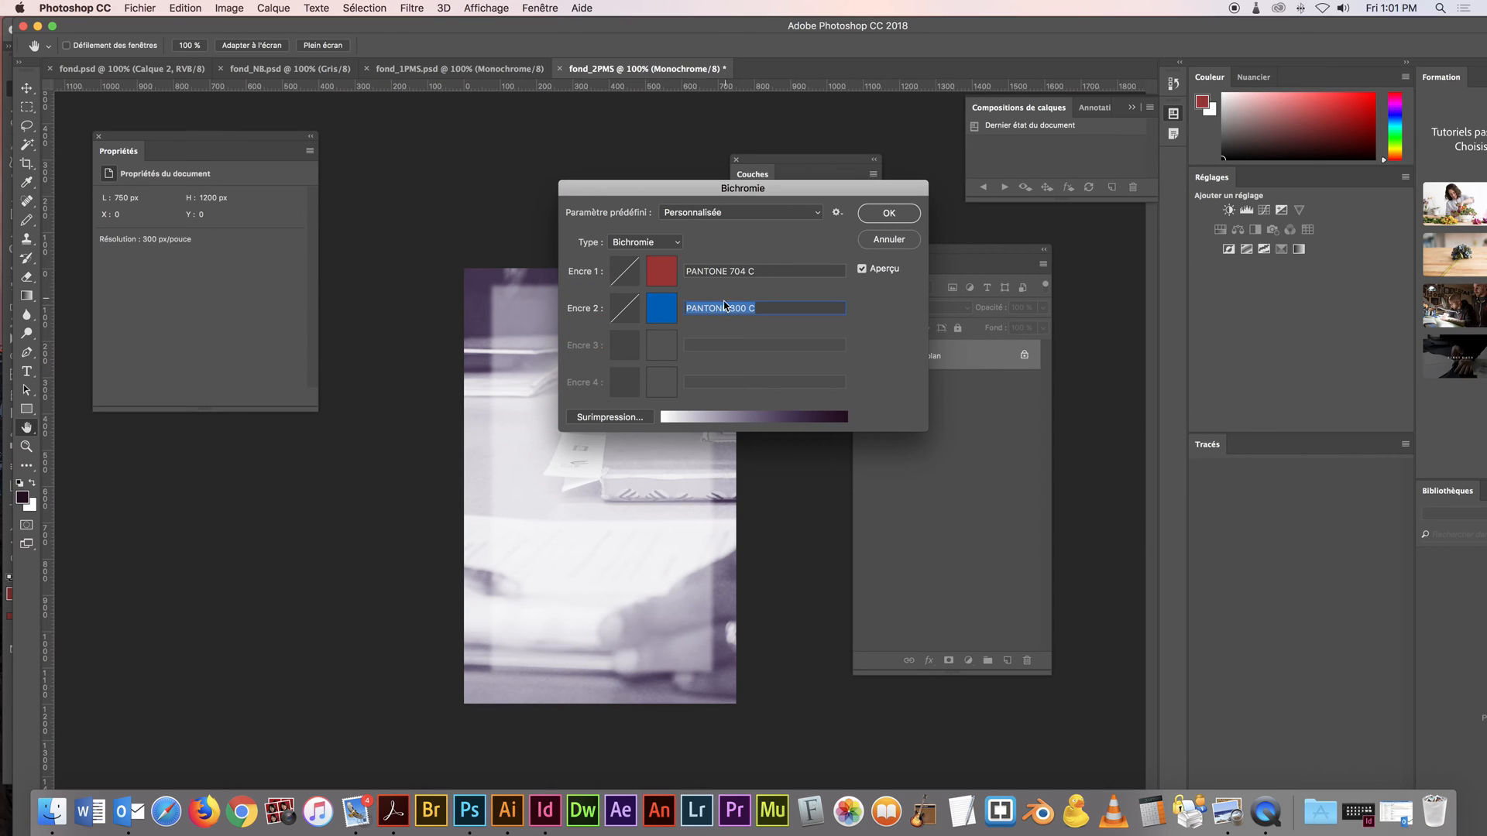
Reshape the ink 2 curve into an S with 84.1% at the 70 point and 48.7% at the 50 point
left_click(622, 309)
left_click_drag(653, 354, 628, 380)
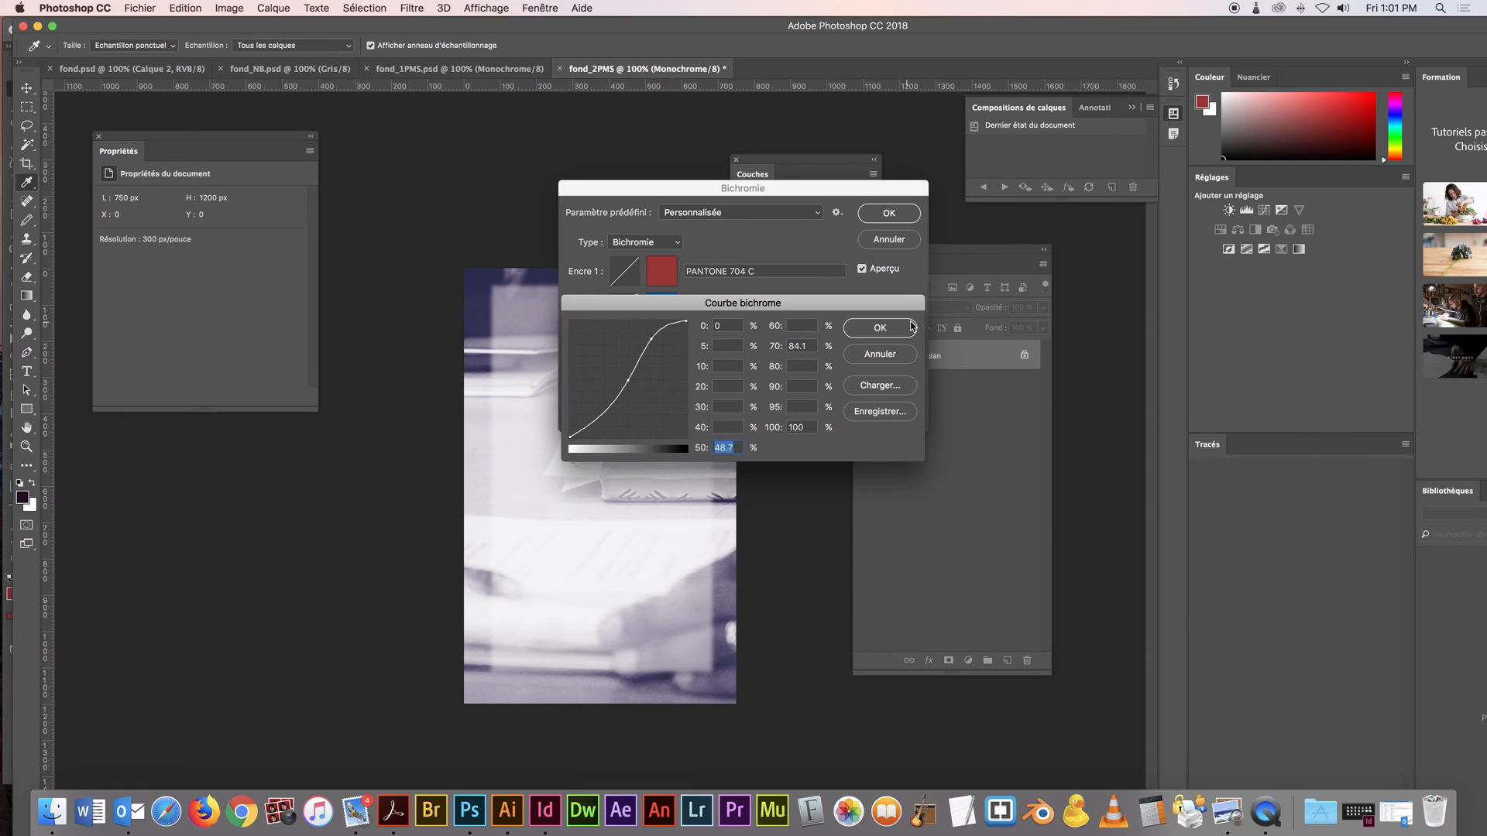
left_click(880, 328)
Move the duotone dialog aside and reshape the ink 1 curve with 92.1% at the 80 point and a lower point in the midtones
left_click_drag(743, 188, 898, 202)
left_click(784, 287)
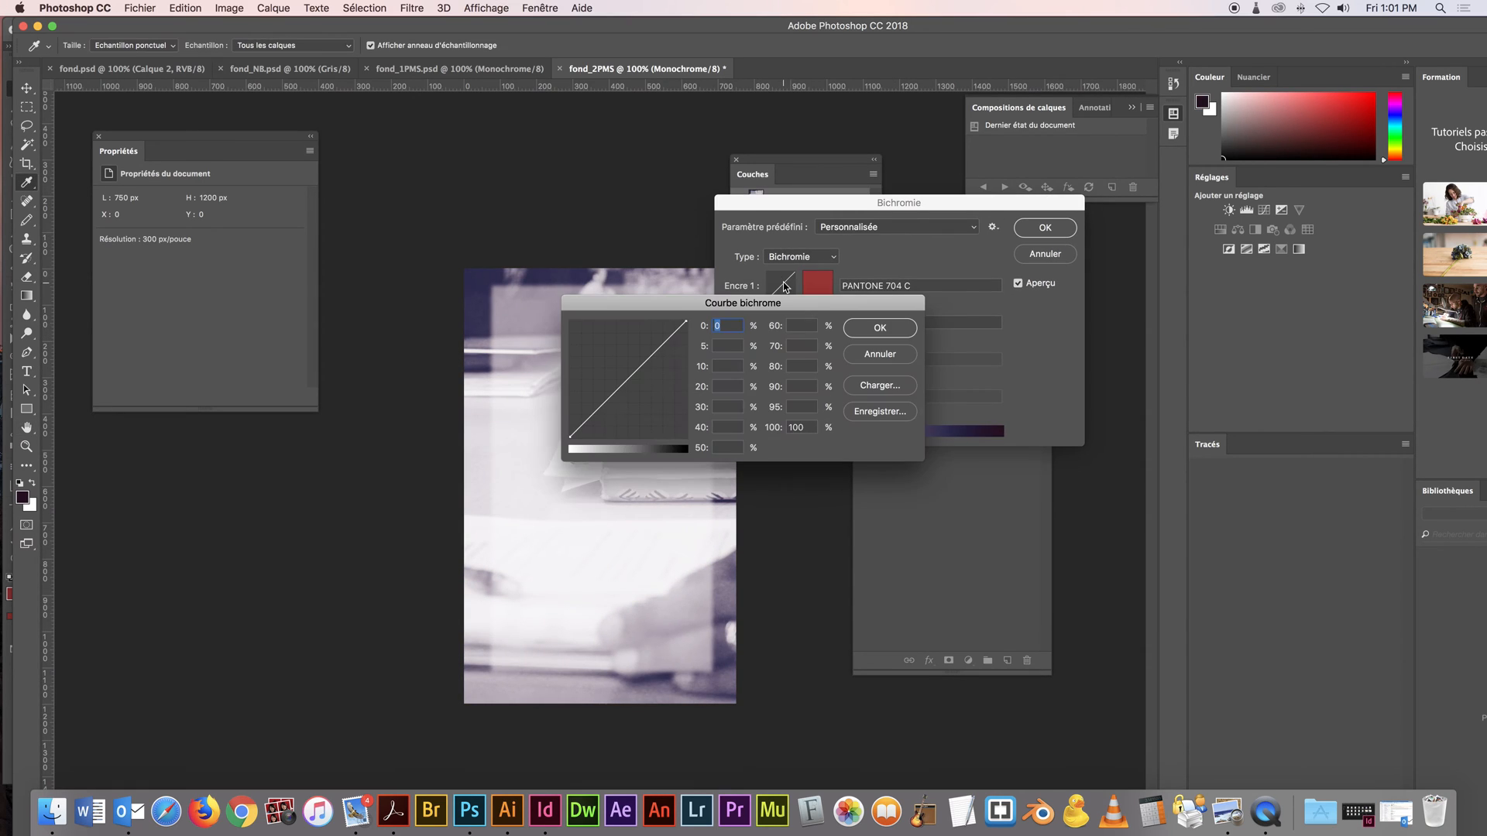
left_click_drag(663, 343, 663, 330)
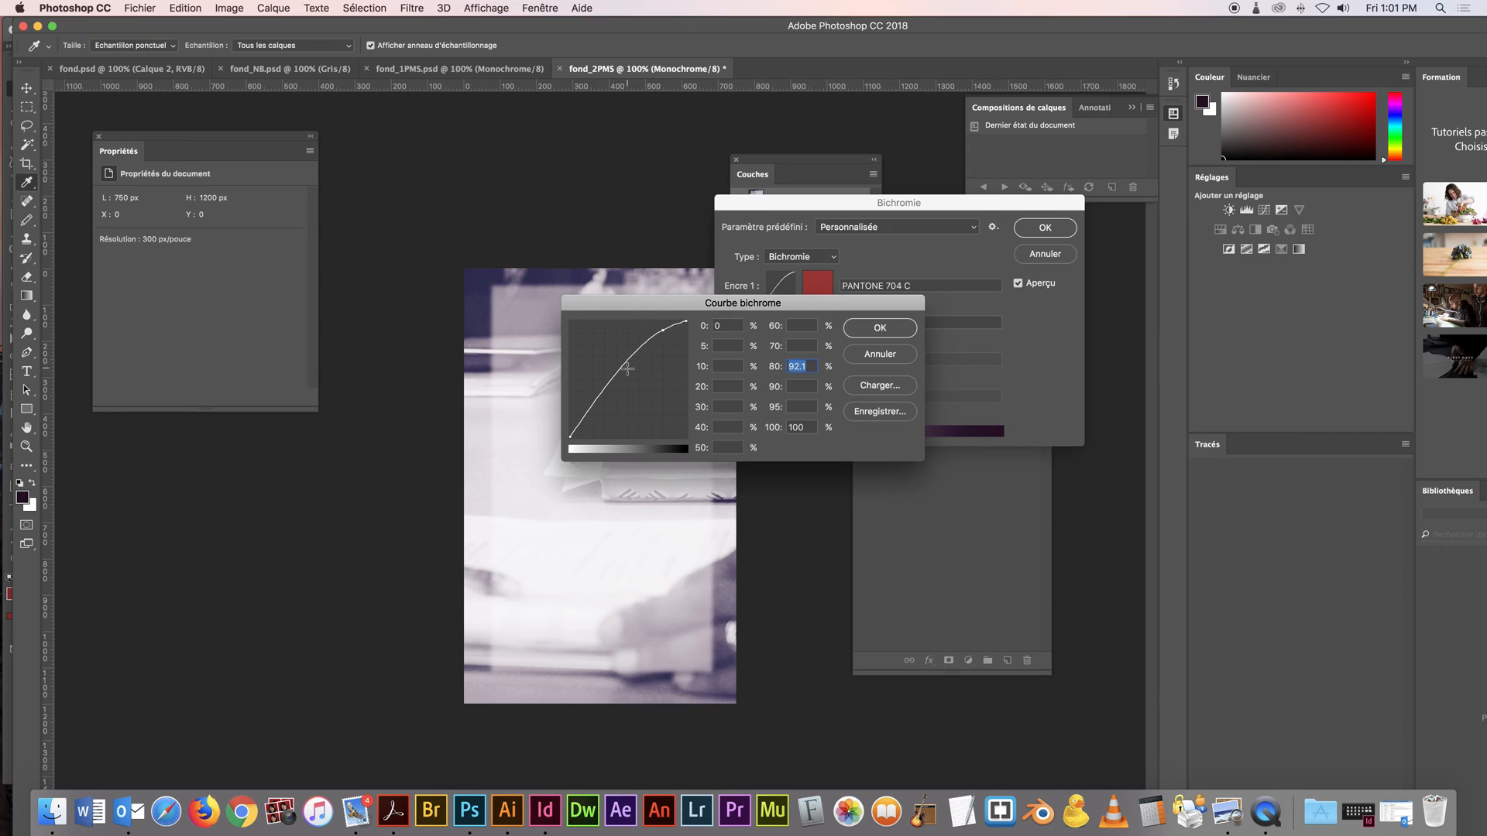
left_click(619, 381)
left_click_drag(620, 381, 620, 384)
left_click(860, 327)
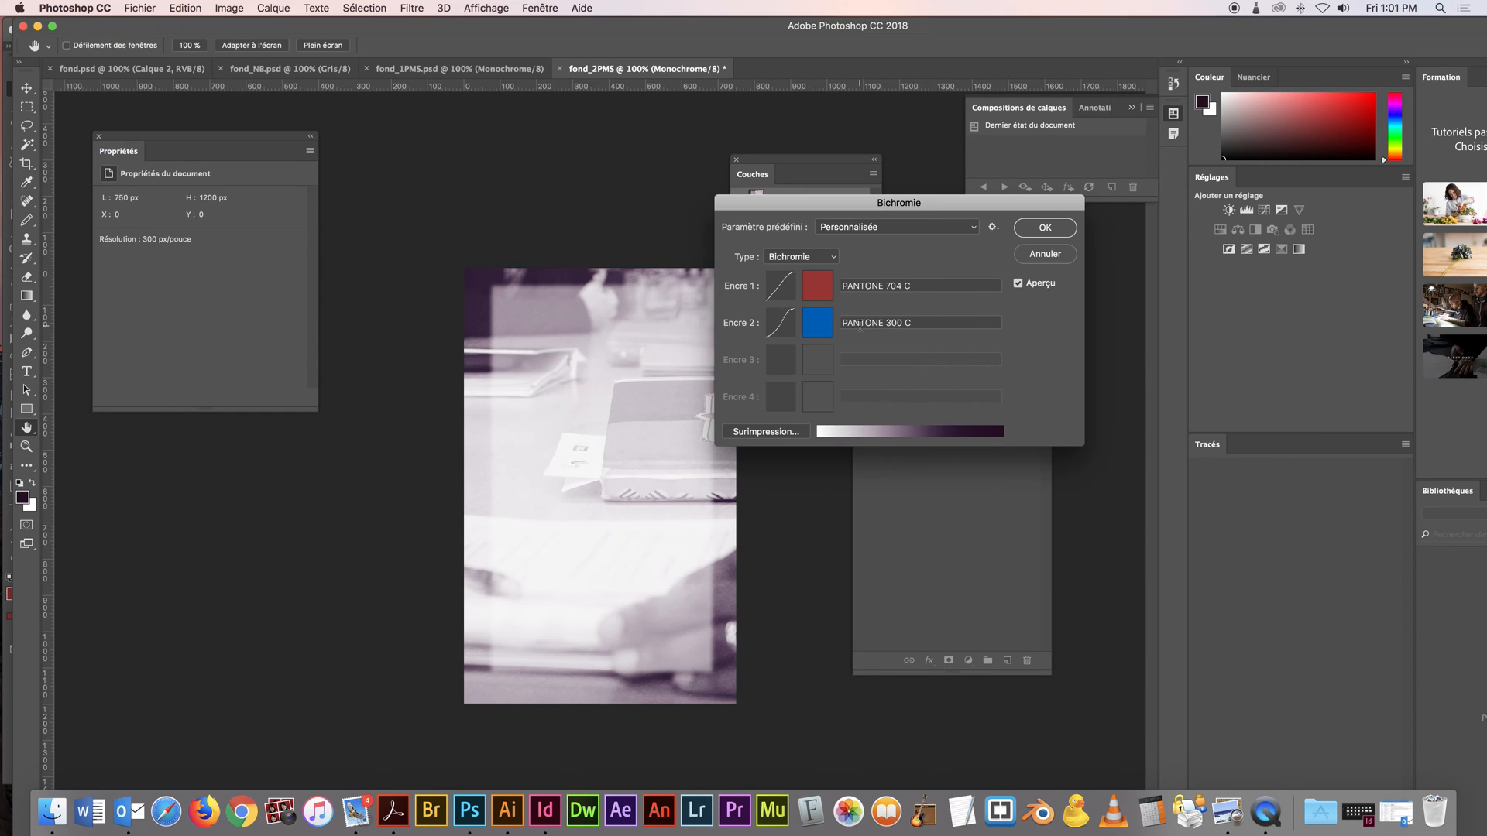
Apply the two-ink duotone settings and save the image as fond_2PMS.psd in the travail folder
left_click(1046, 228)
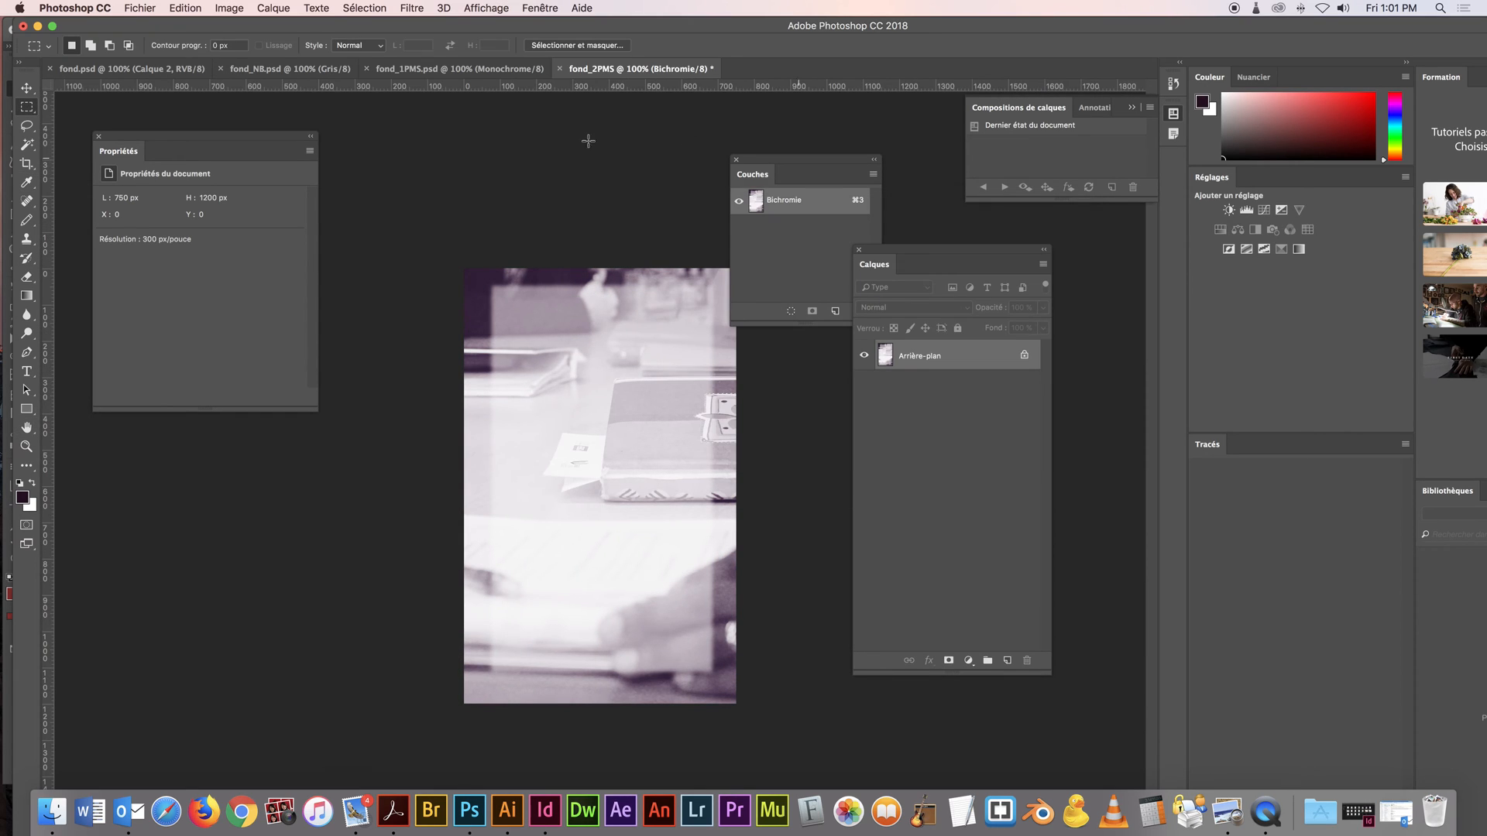
key("super+shift+s")
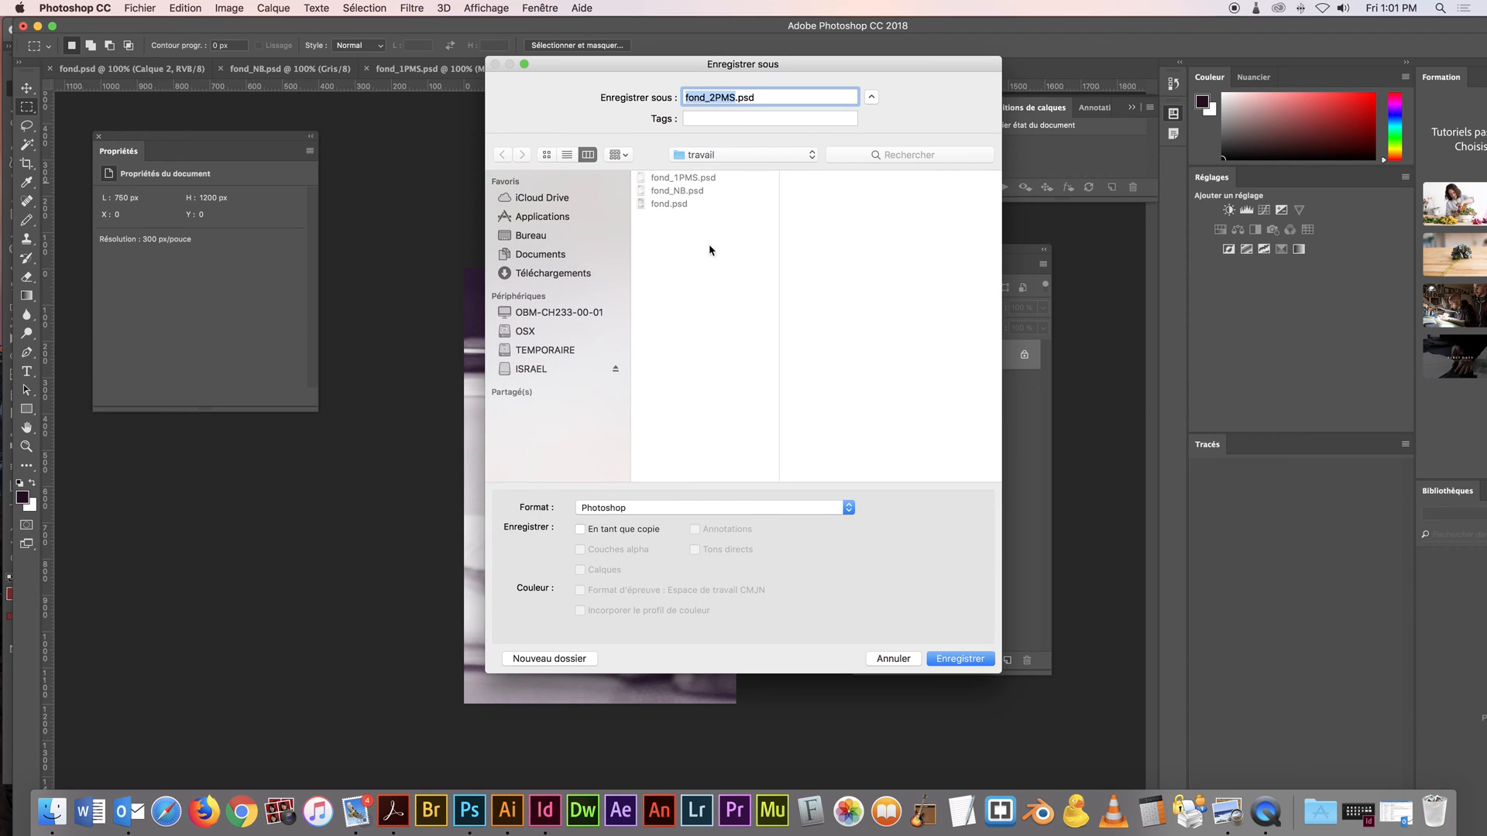
left_click(967, 664)
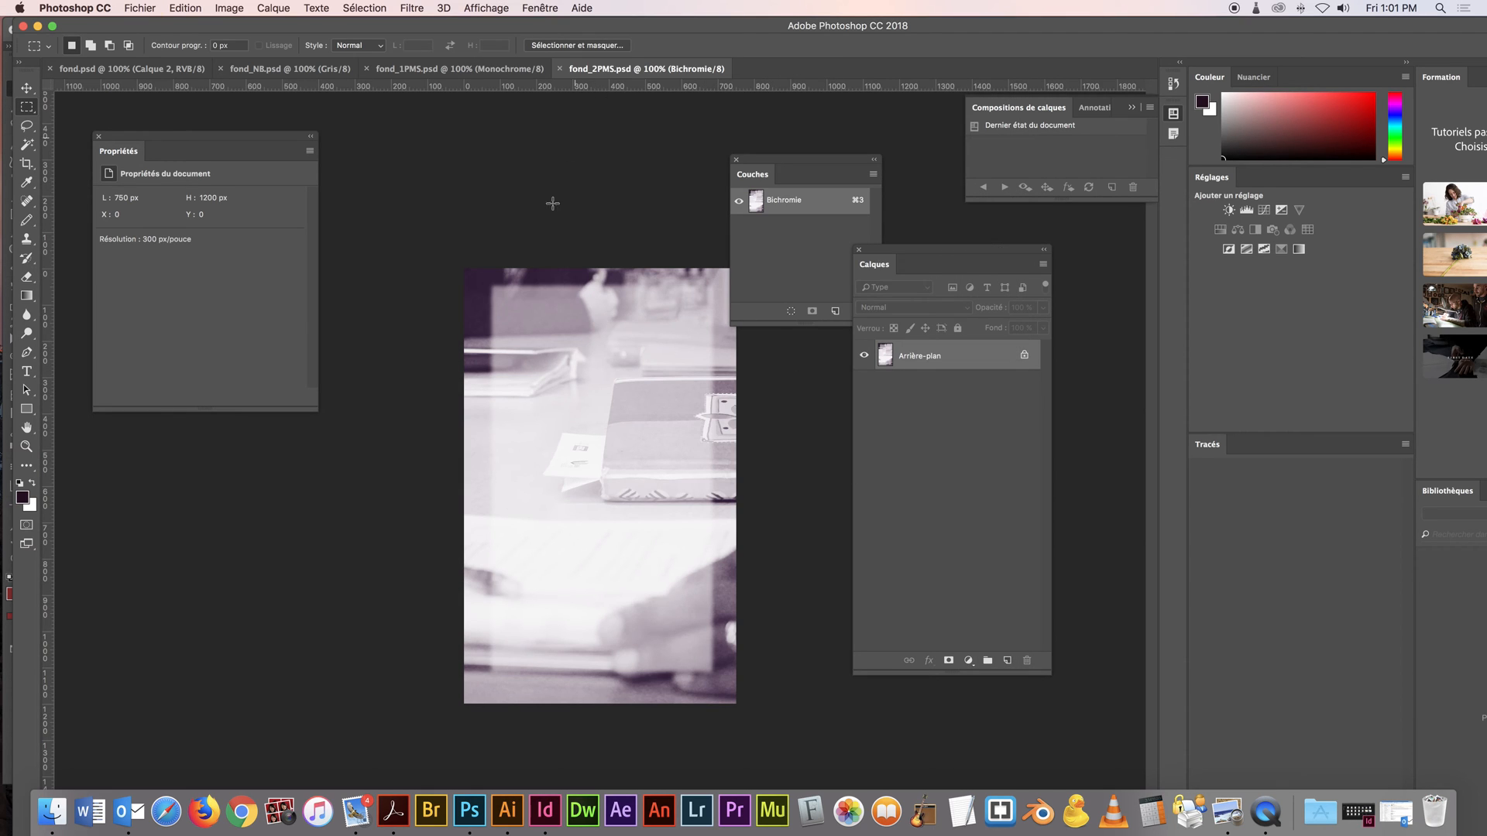
Switch to Illustrator and delete the linked red background image from the fourth card
left_click(507, 811)
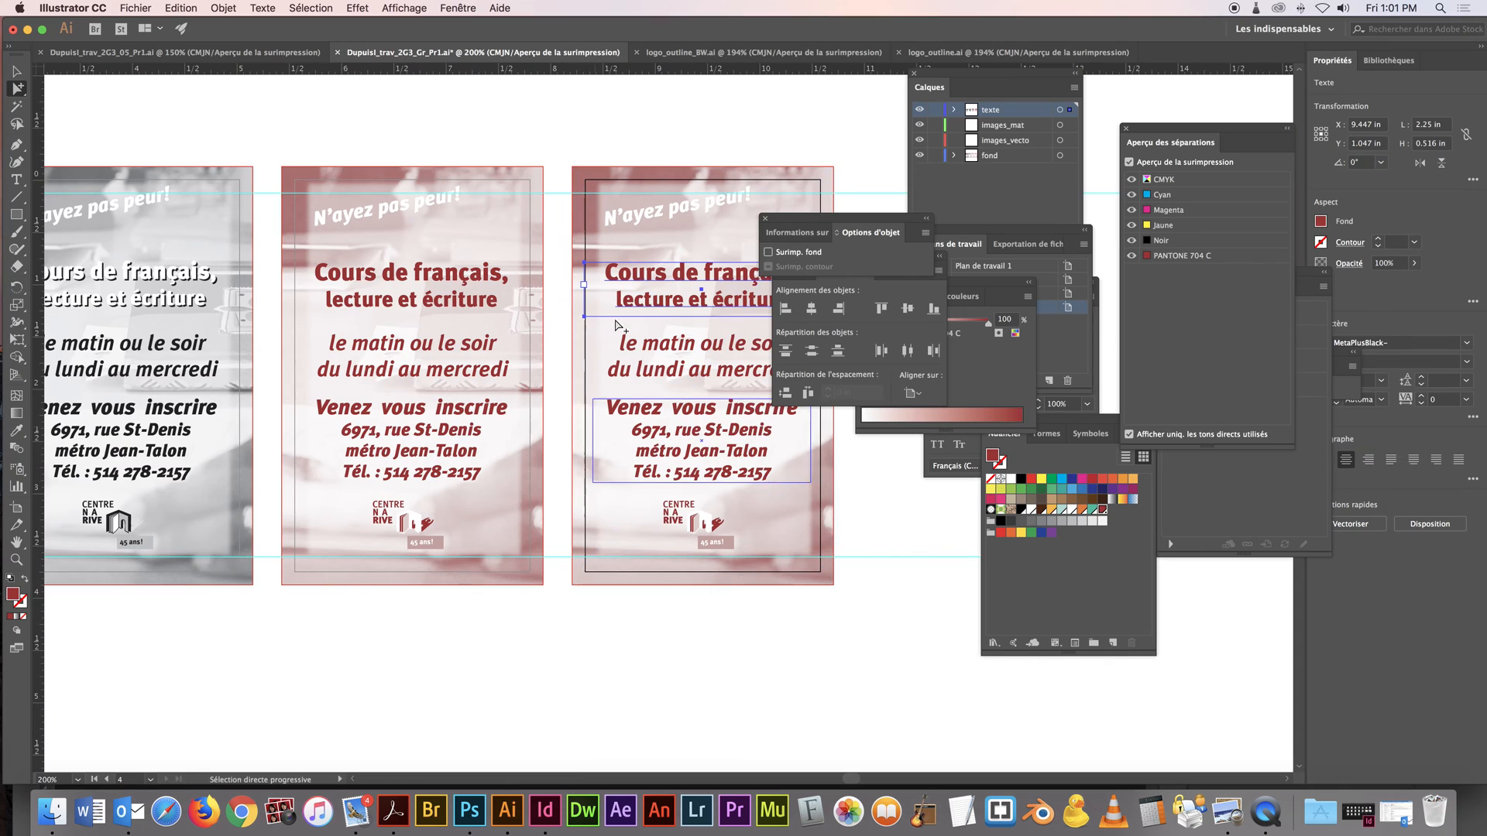
left_click(601, 168)
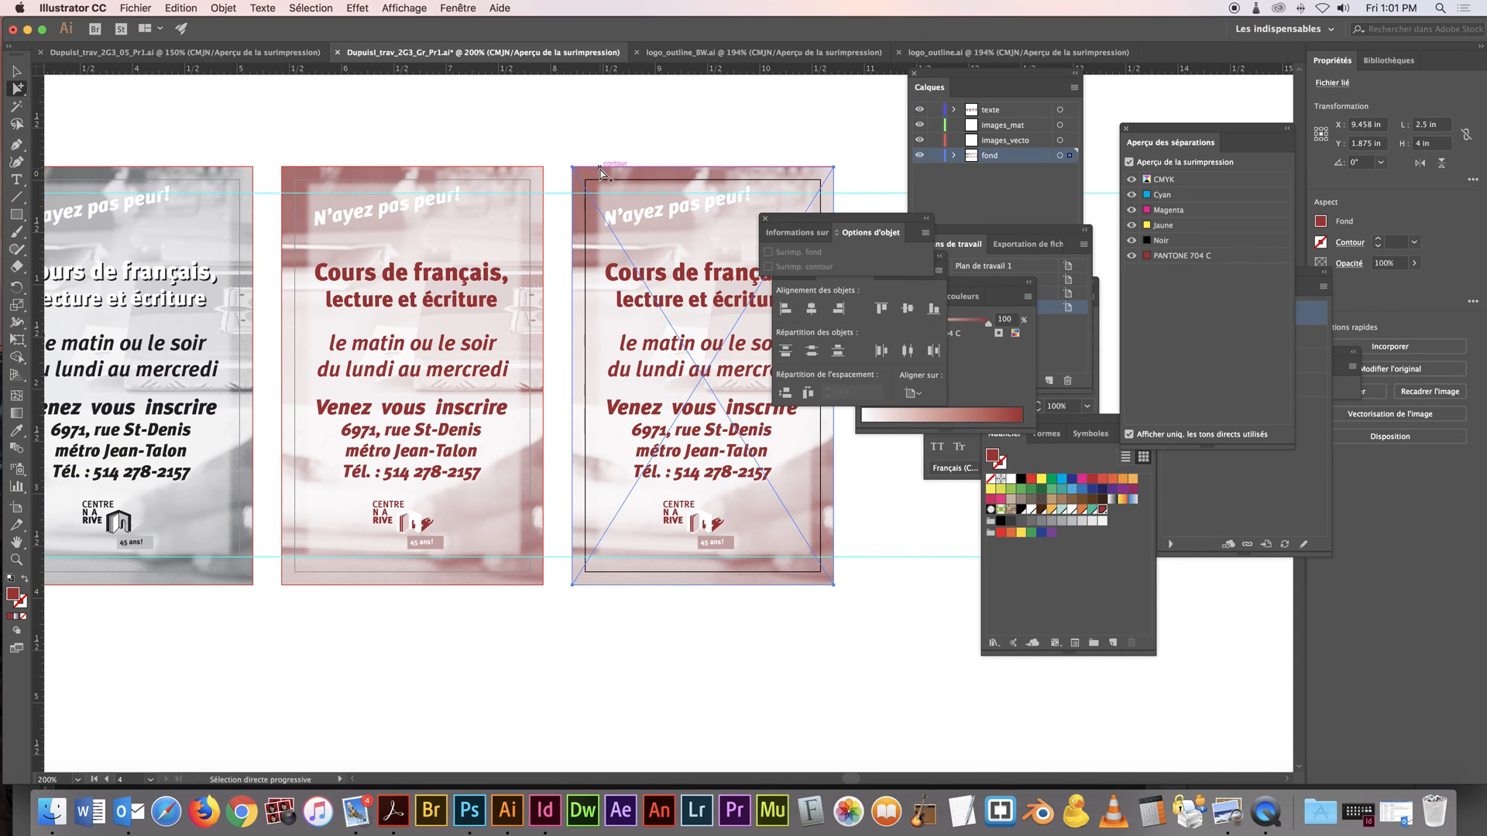
key("Delete")
Place fond_2PMS.psd from the travail folder and fit it over the fourth artboard as its background
left_click(139, 8)
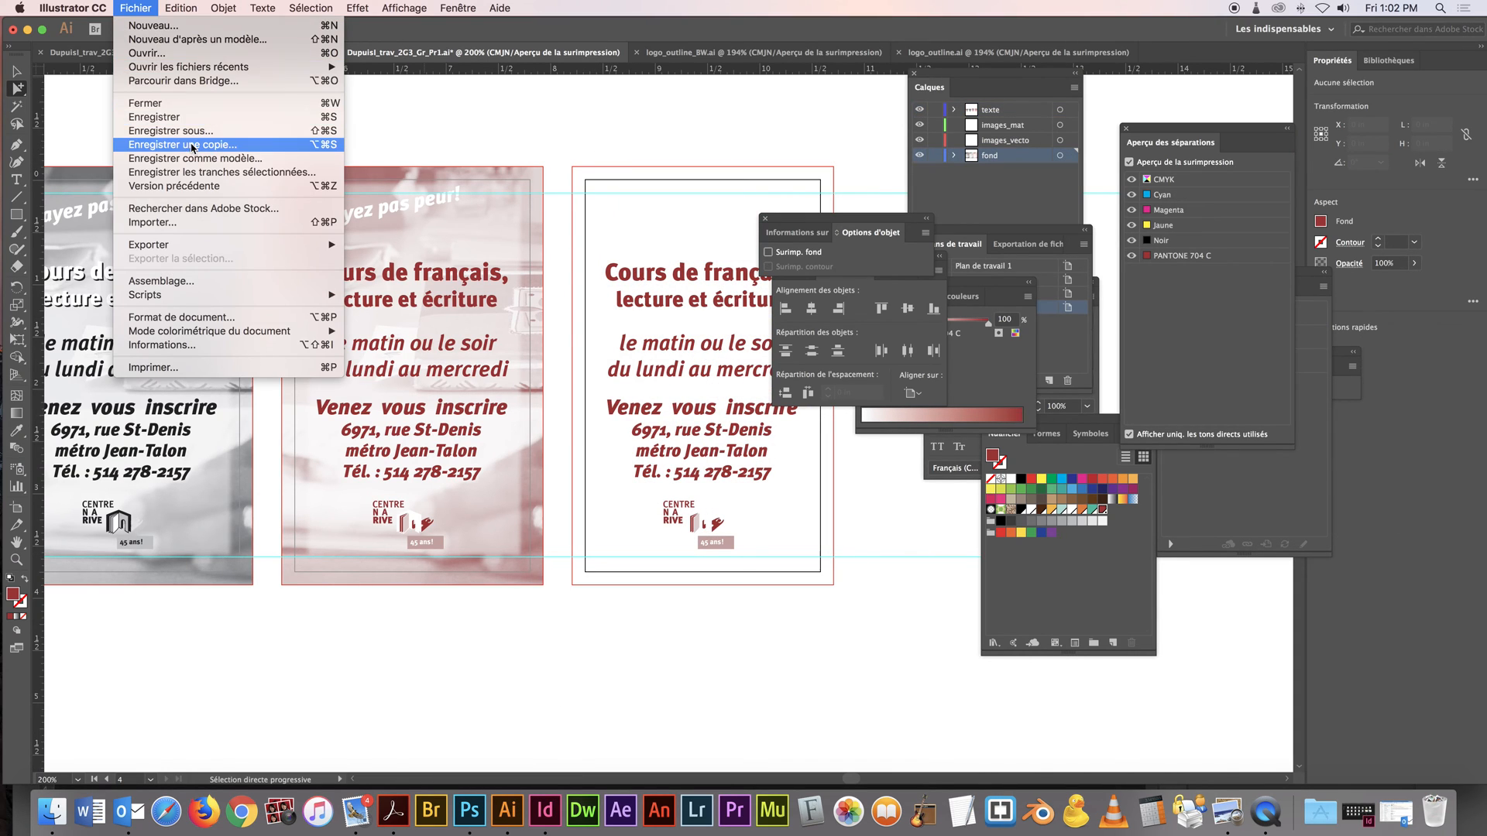
left_click(227, 224)
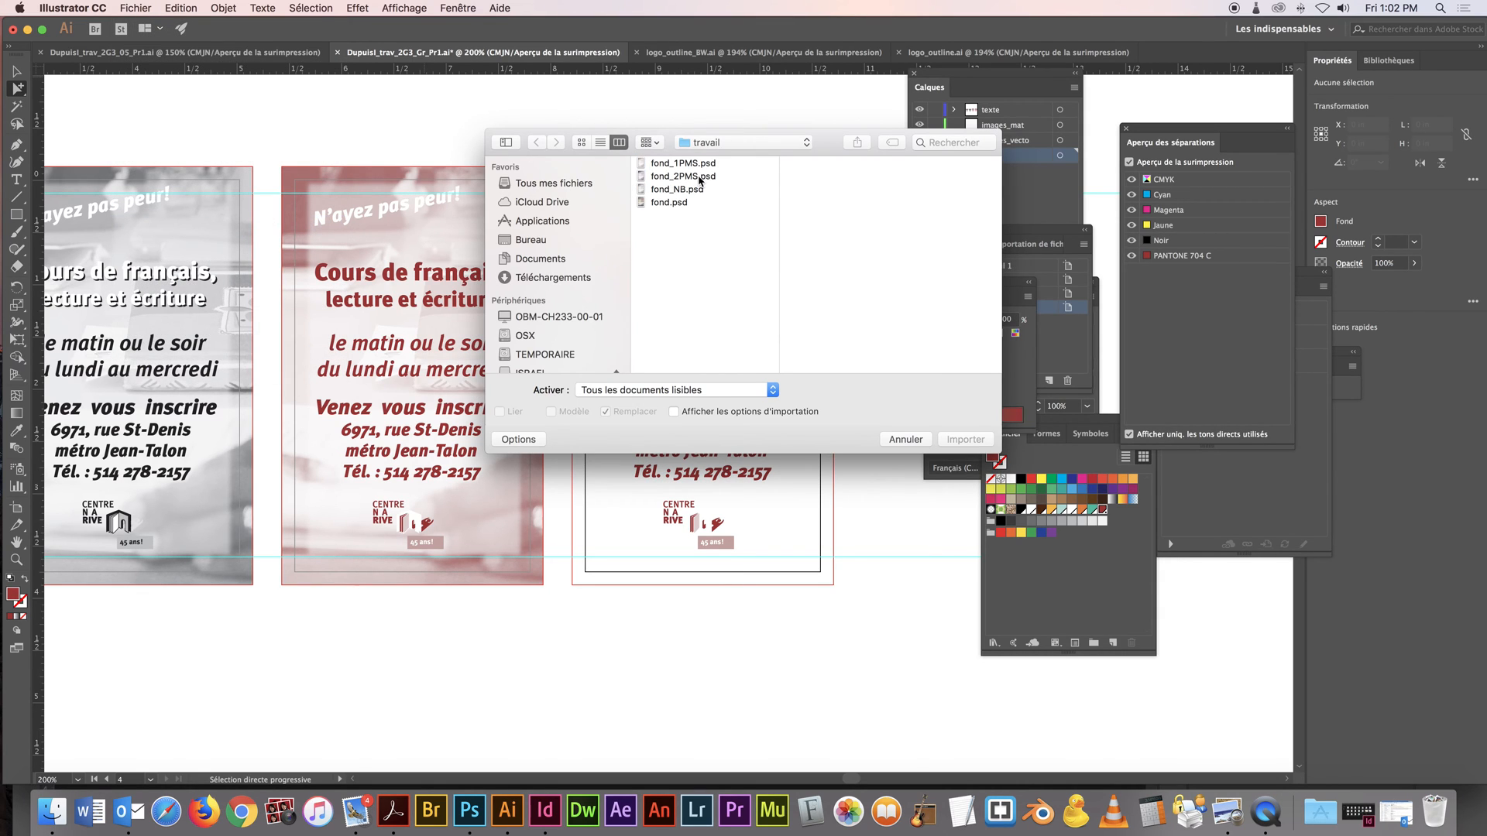
left_click(699, 177)
left_click(972, 439)
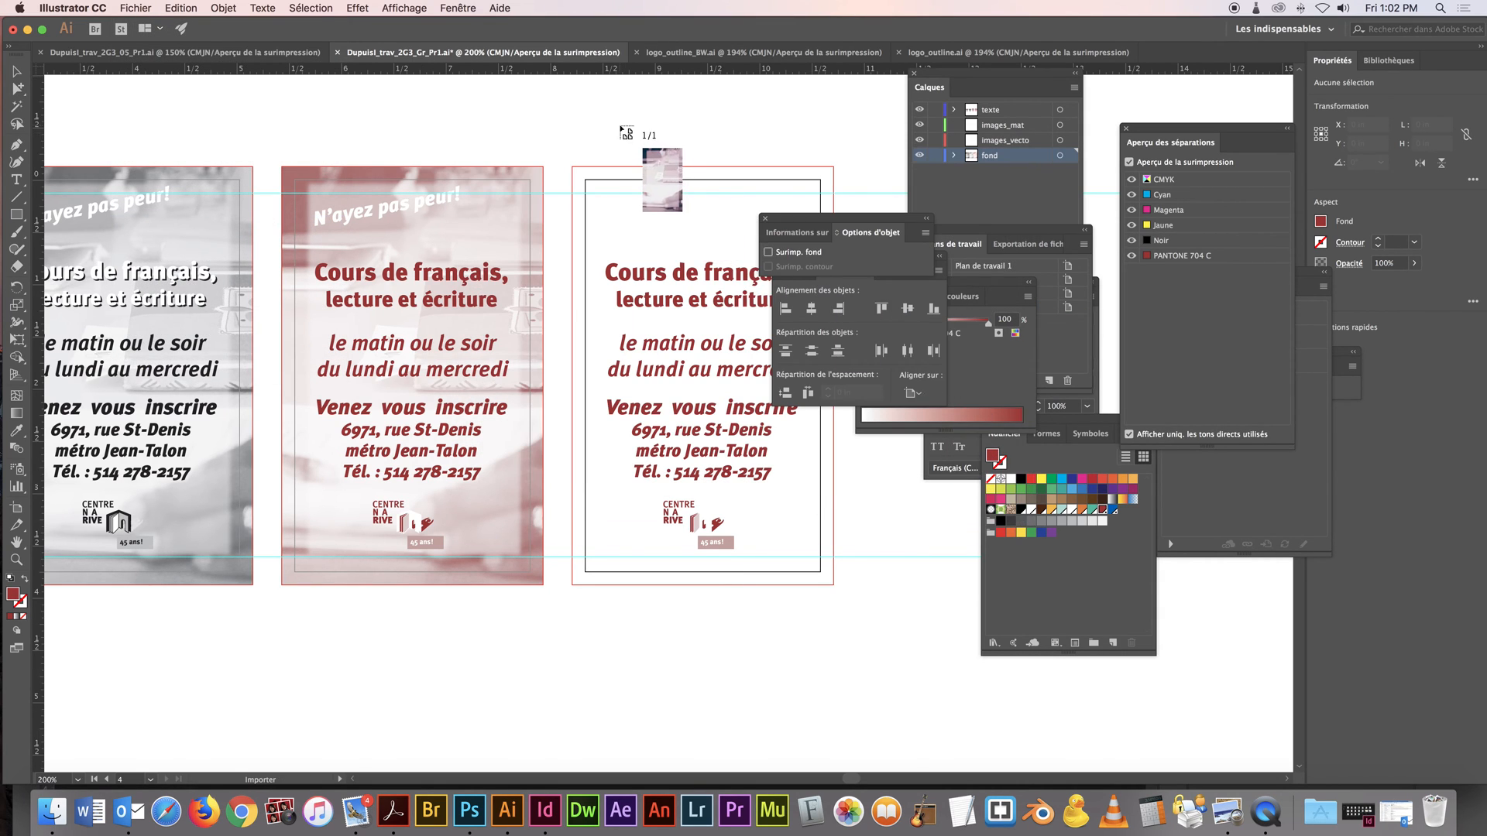
left_click(620, 125)
left_click_drag(718, 134, 674, 179)
Bring the swatches into view and delete all unused swatches from the document
left_click(665, 272)
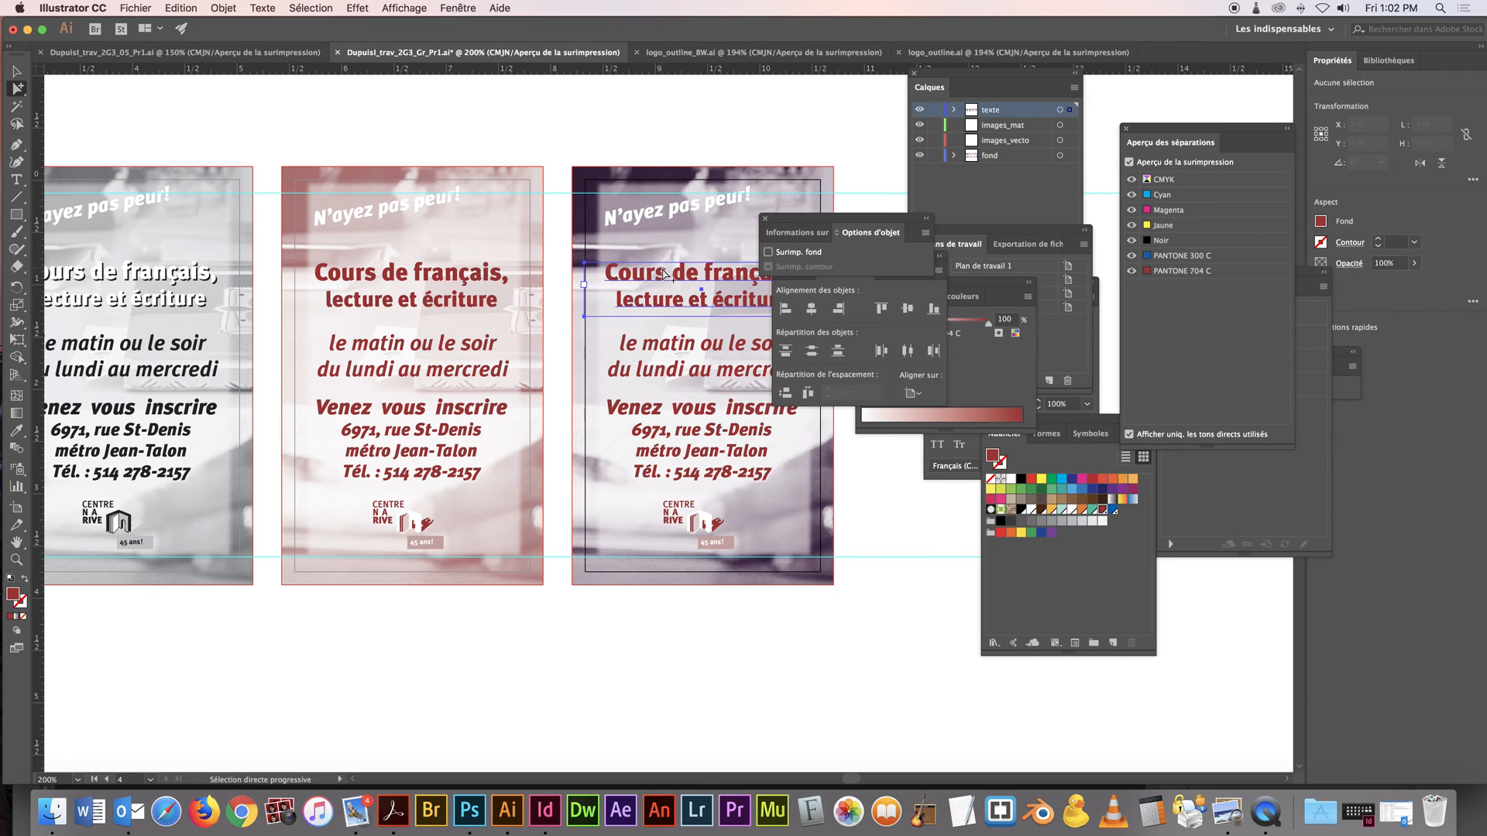
left_click(1062, 418)
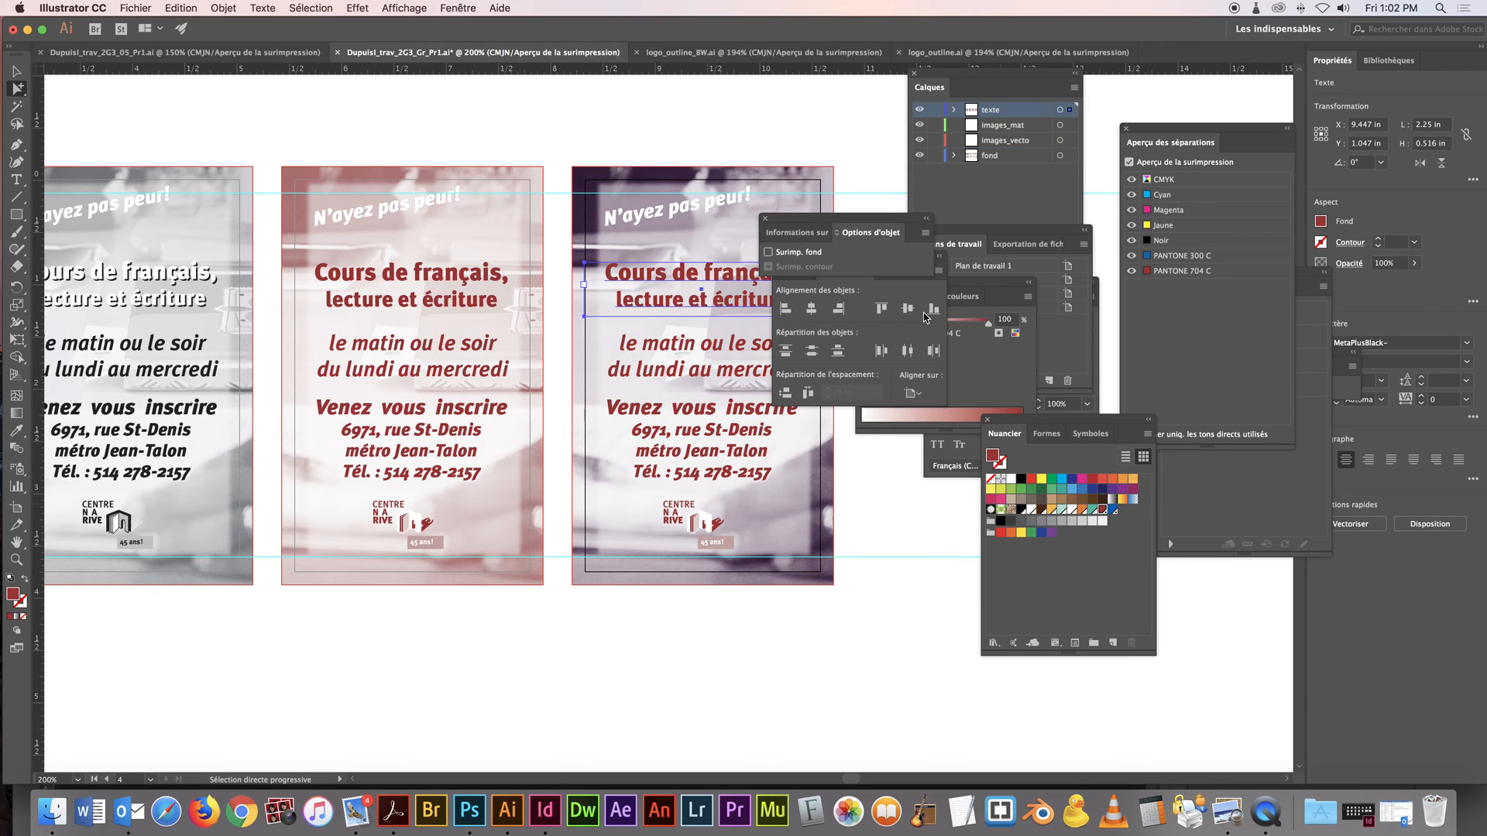
left_click_drag(1028, 422, 791, 137)
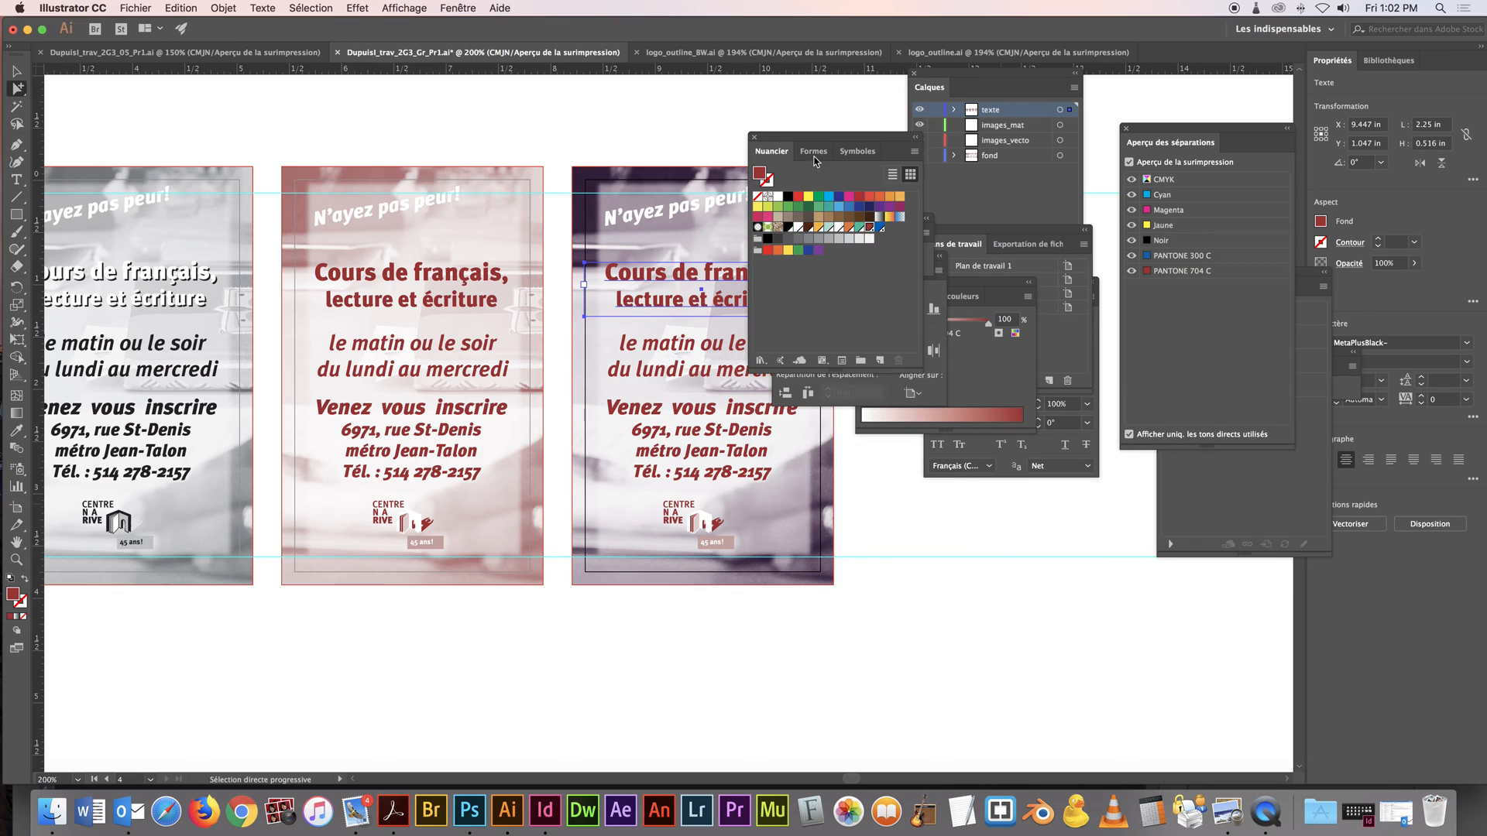
left_click(914, 152)
left_click(986, 245)
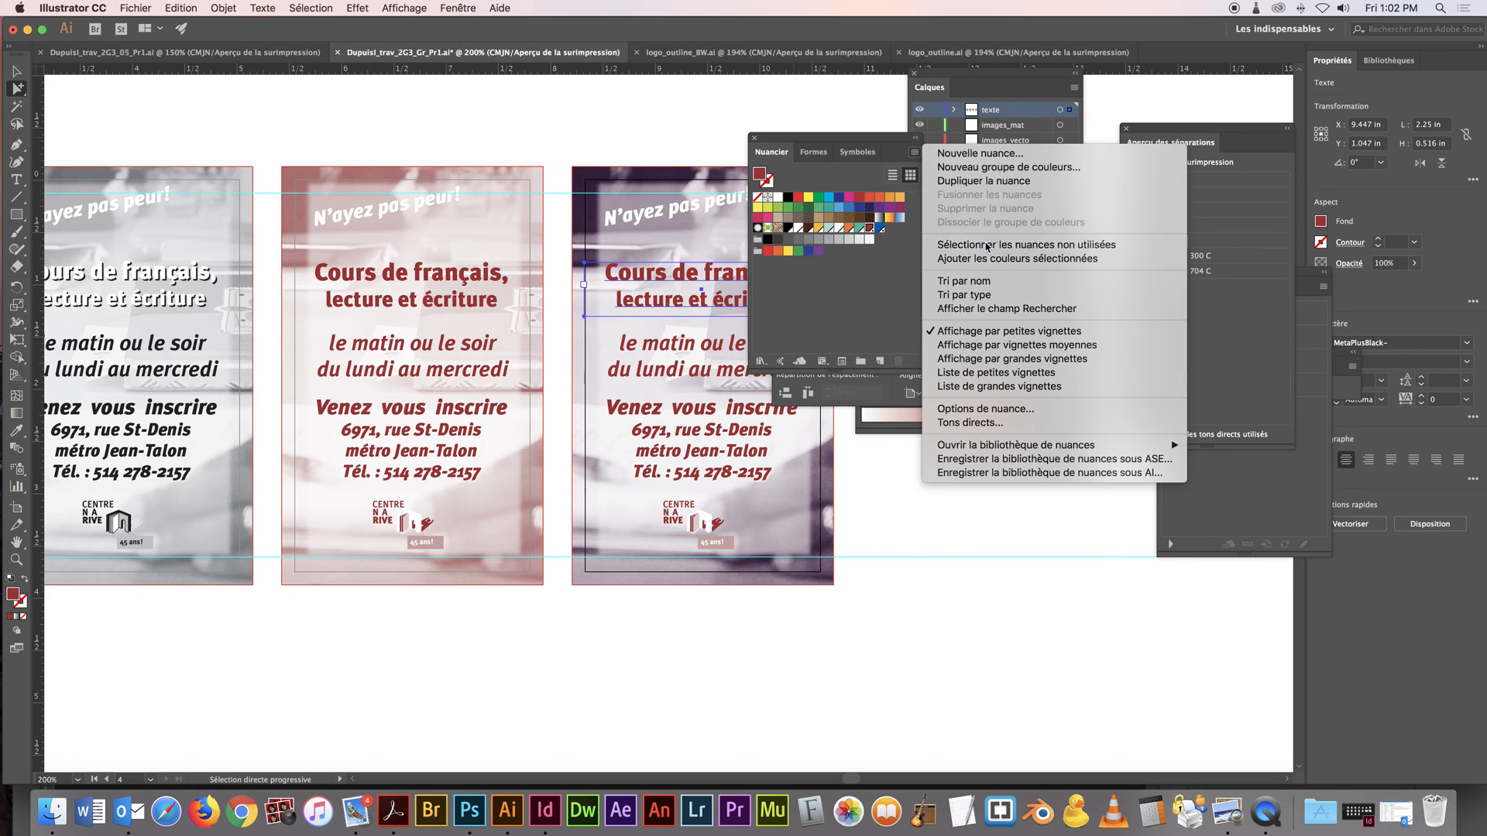
left_click(900, 362)
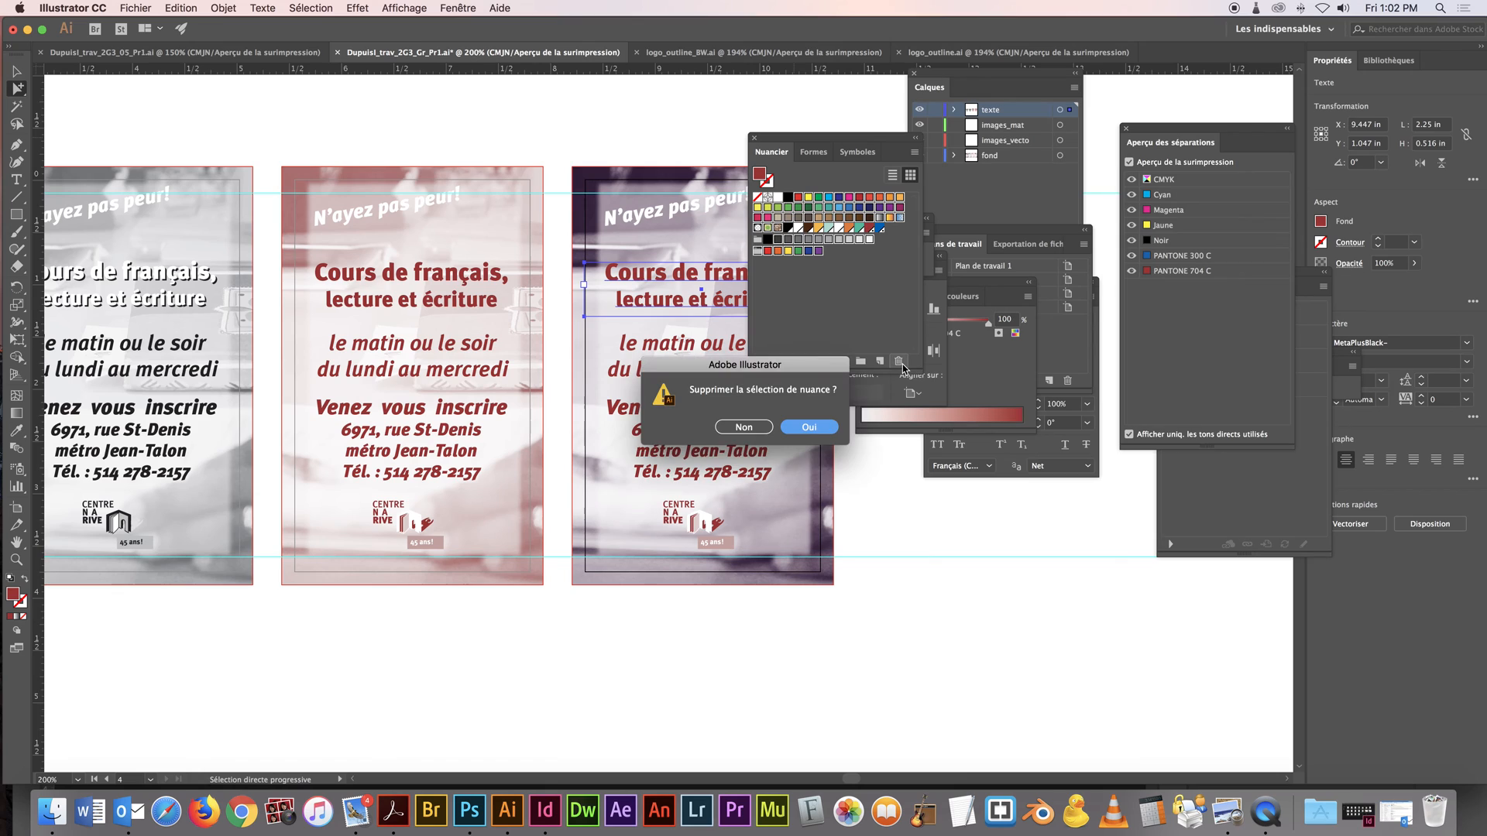
left_click(813, 428)
Fill the fourth card's course title, schedule and address text with PANTONE 300 C, and move the swatches clear of the card
left_click(637, 137)
left_click(669, 277)
left_click(891, 198)
left_click(689, 409)
left_click(888, 200)
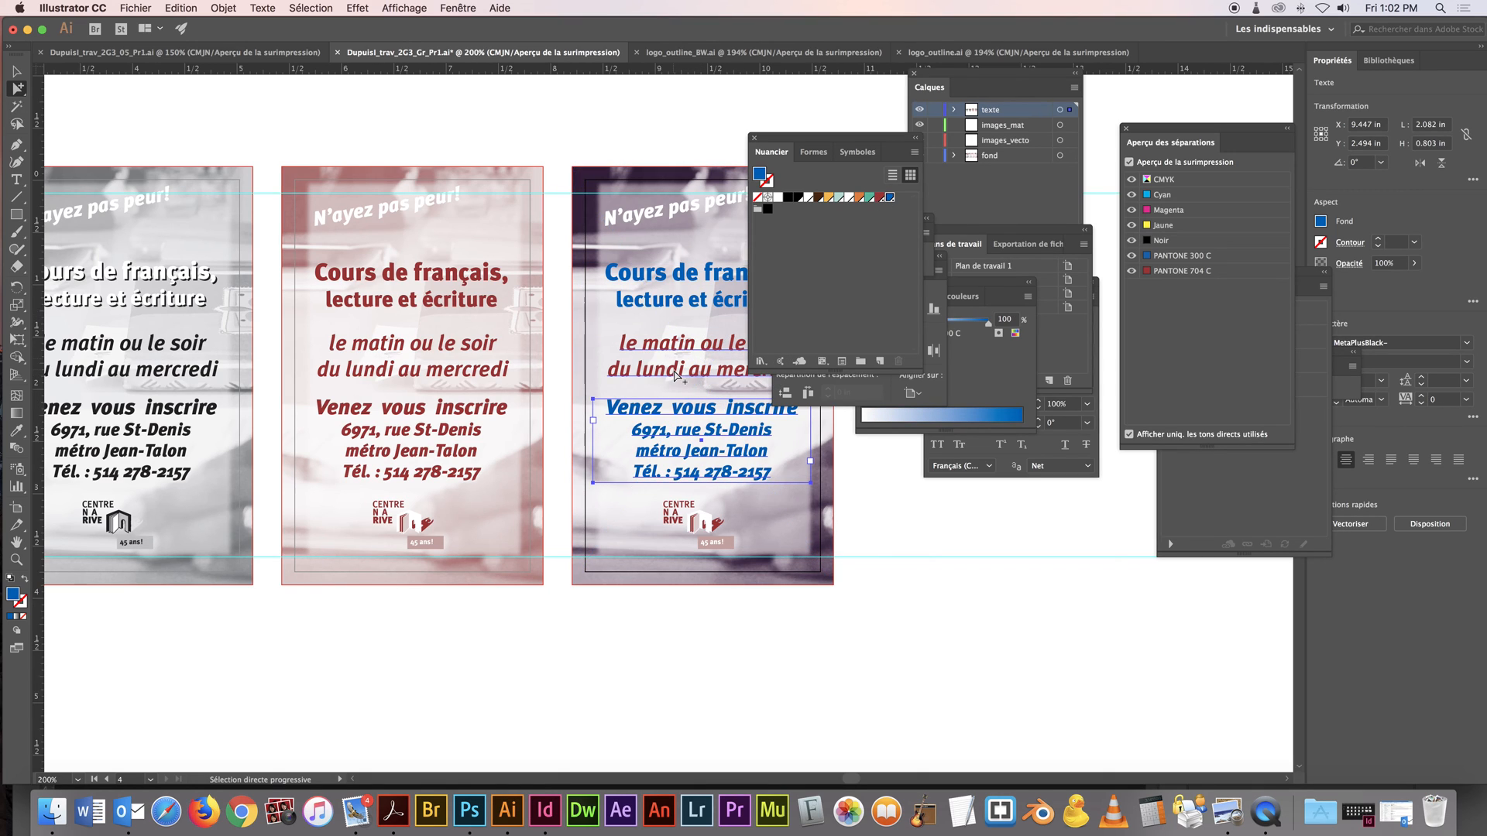
left_click(674, 371)
left_click(890, 199)
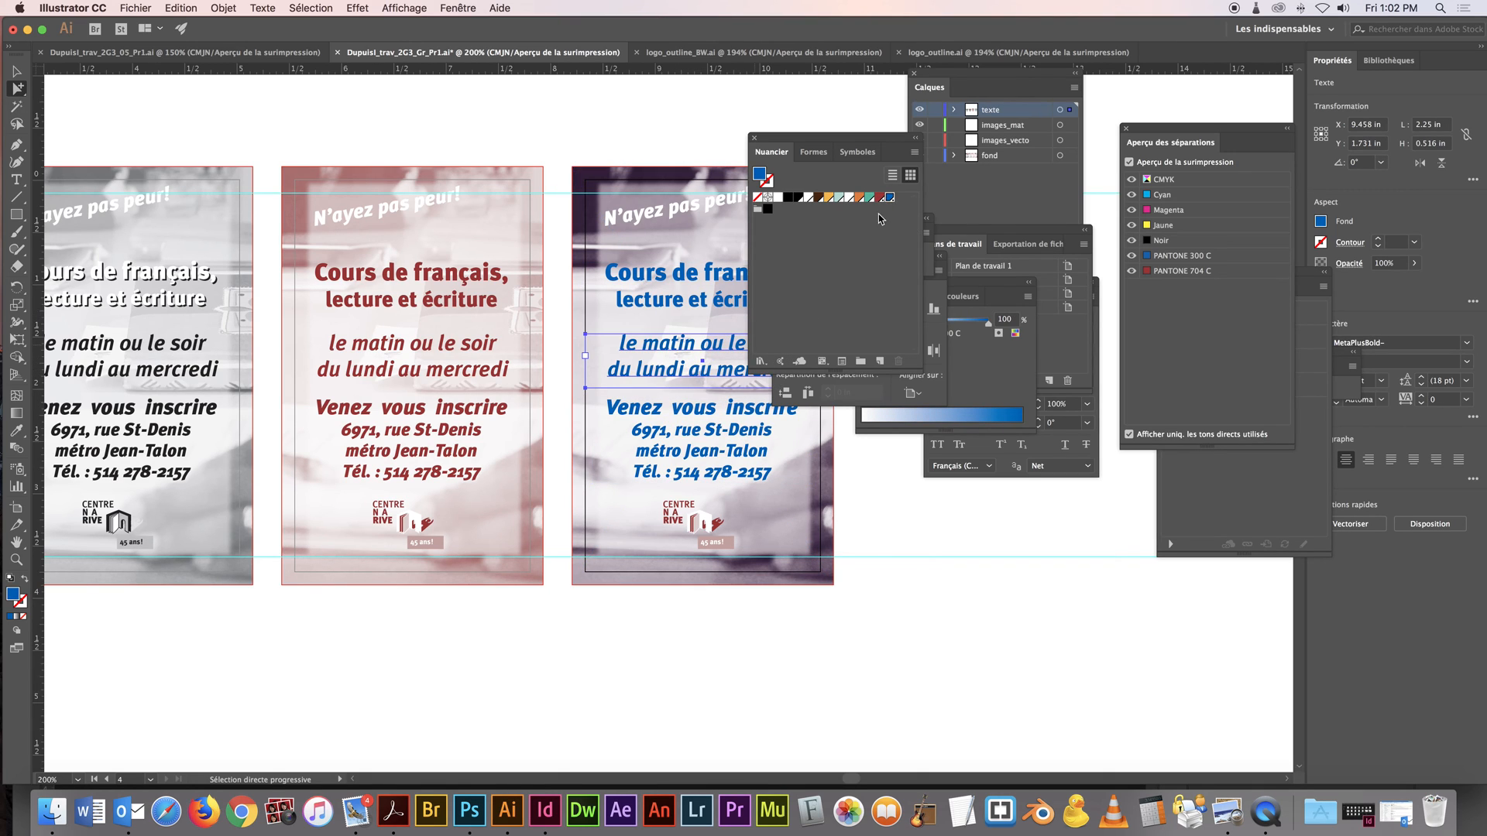
left_click(662, 128)
left_click_drag(751, 159, 890, 192)
Examine the separations across all four cards by hiding and showing the CMYK, black and Pantone inks
left_click(626, 331, "alt")
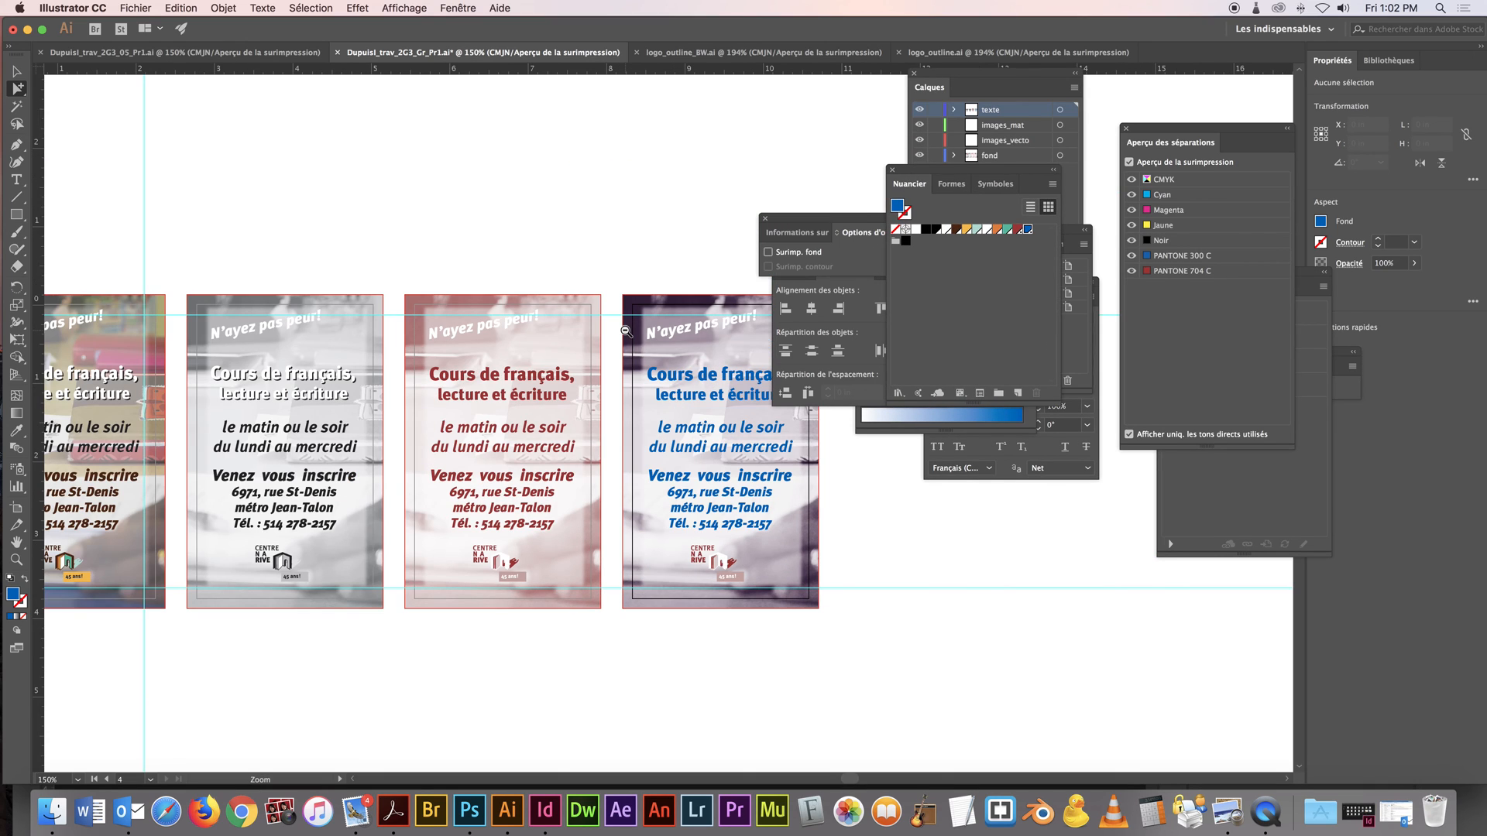
left_click(625, 331, "alt")
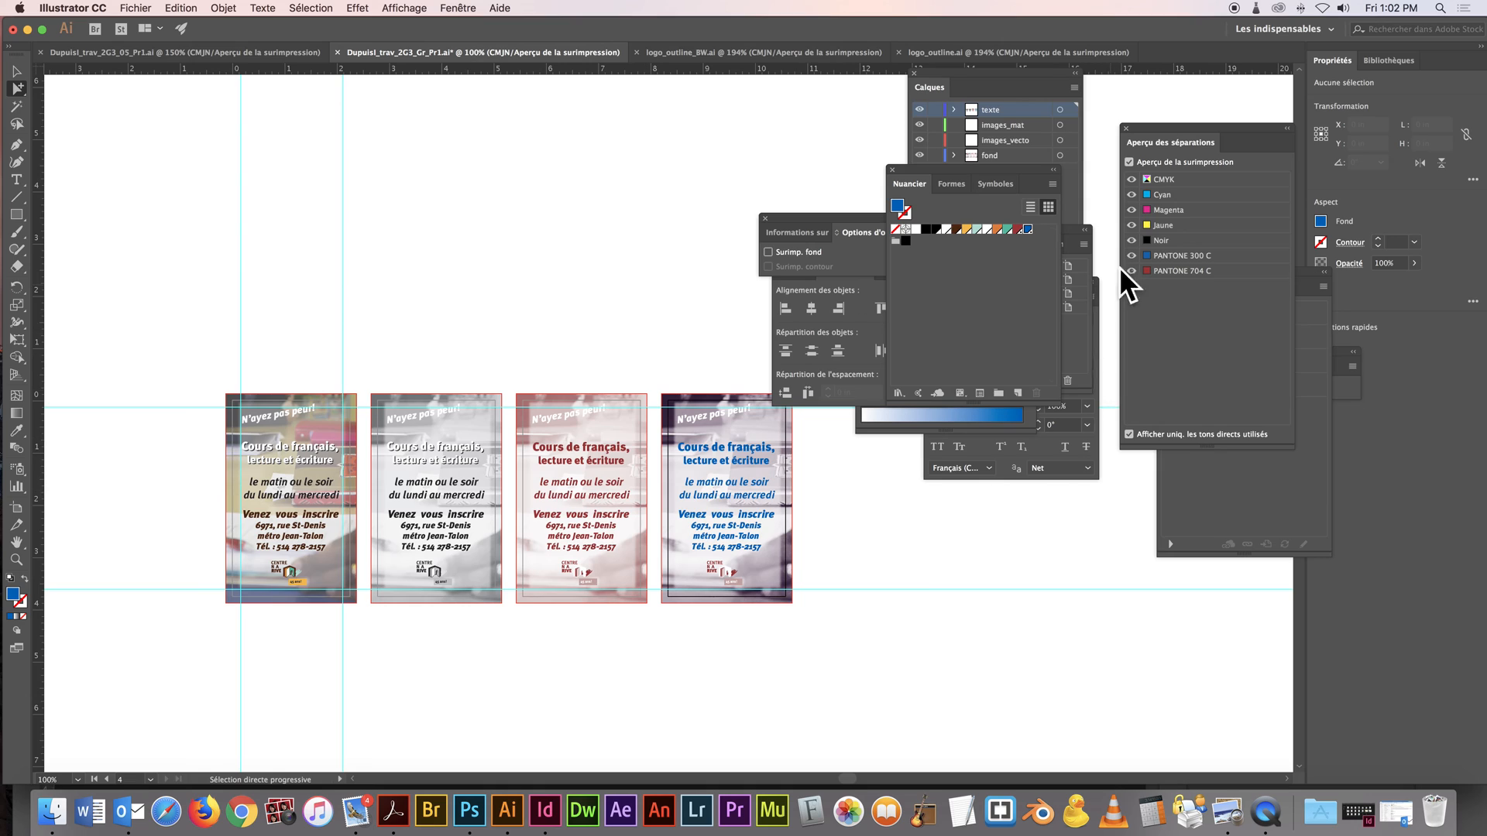
left_click(1132, 184)
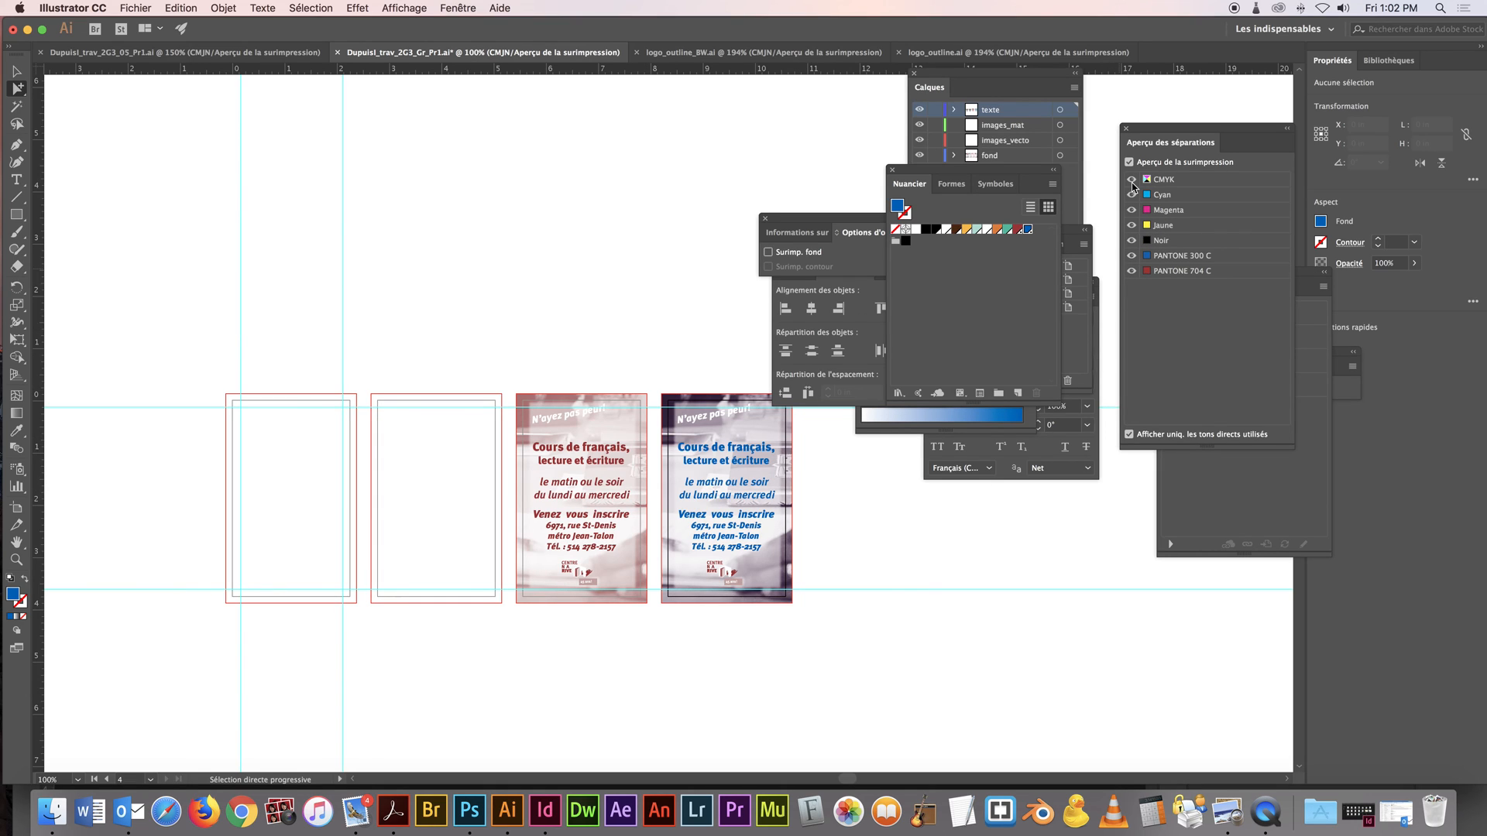
left_click(1131, 182)
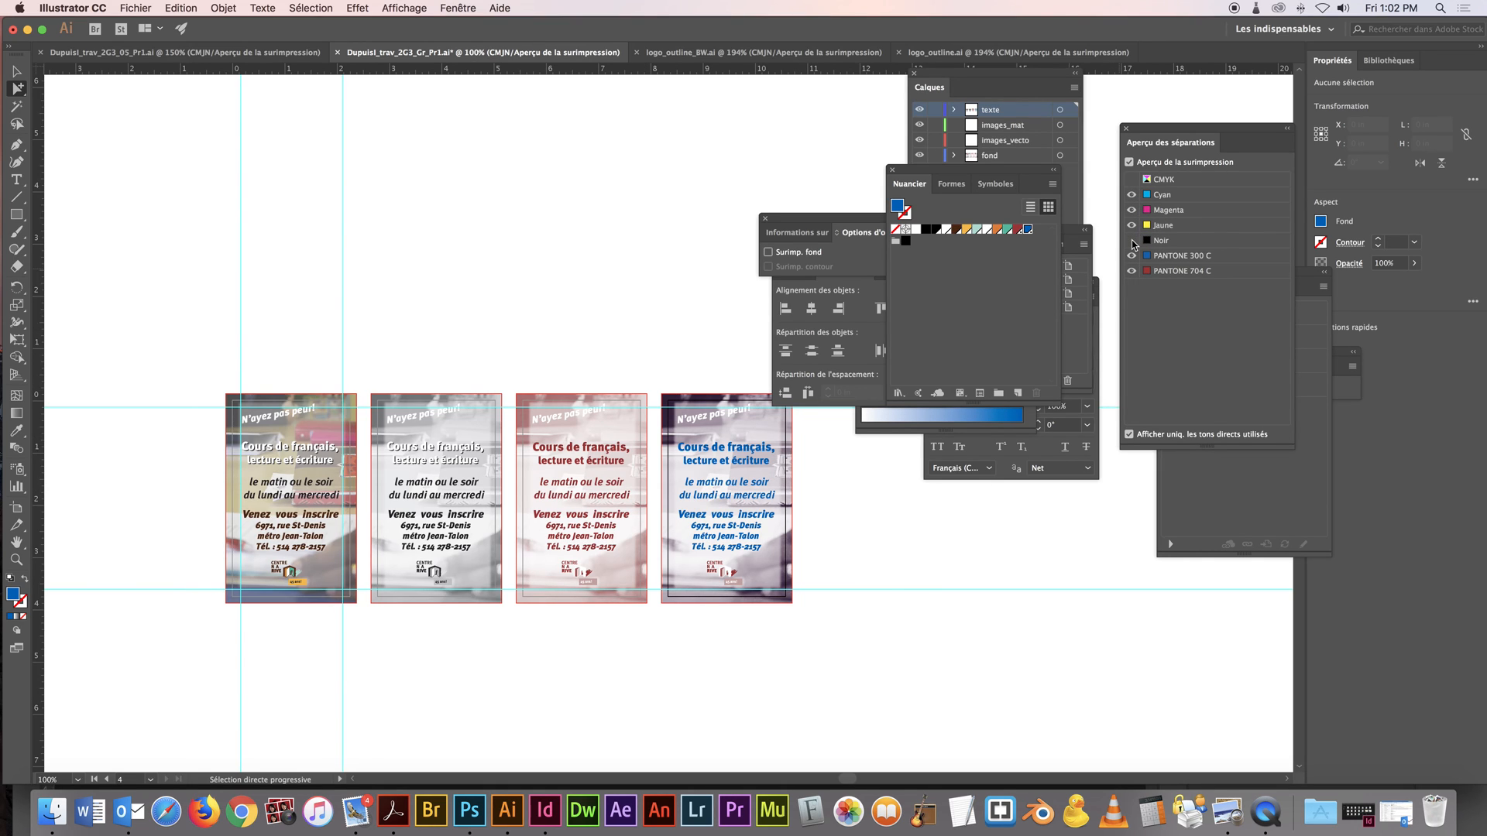
left_click(1132, 241)
left_click(1132, 241)
left_click(1133, 271)
left_click(1132, 271)
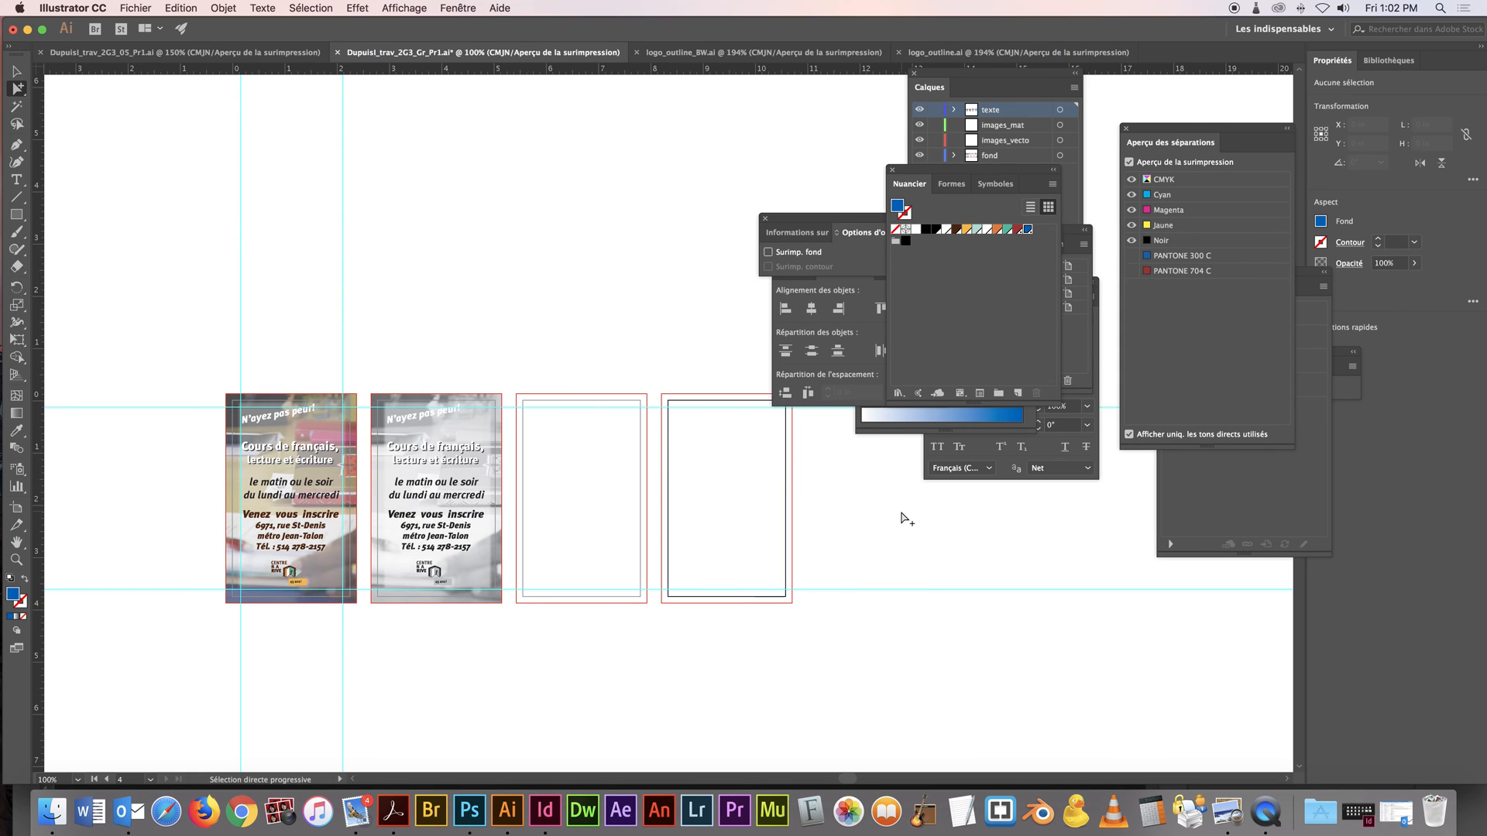
left_click(1132, 271)
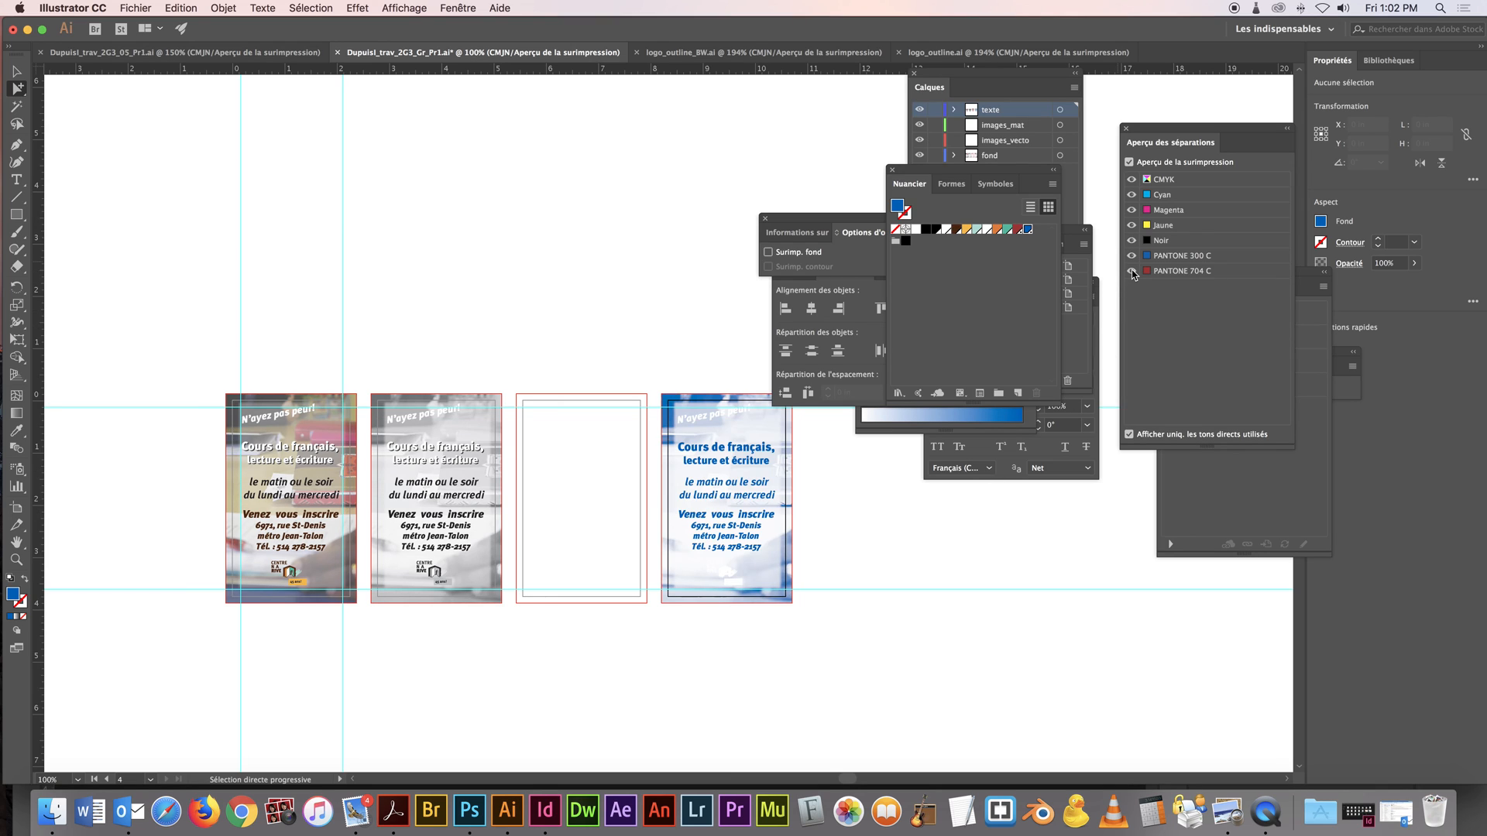